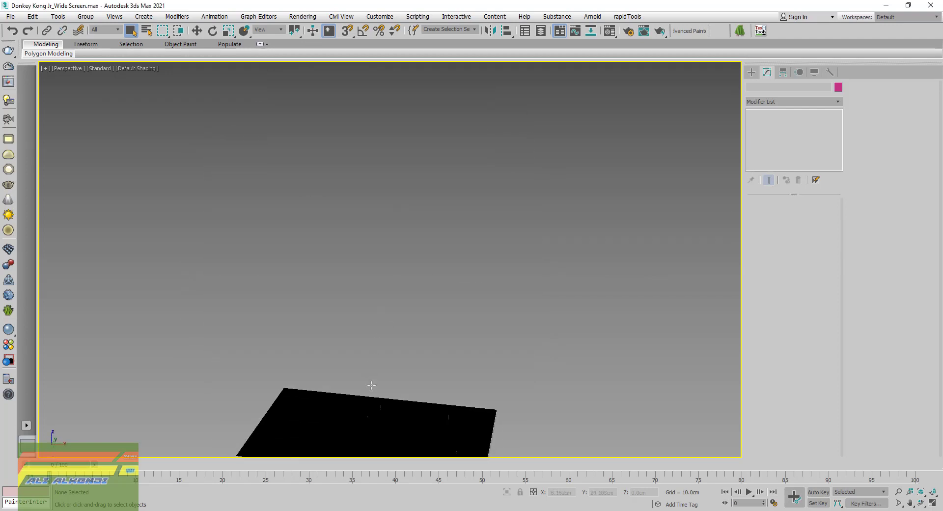
- Orbit the shell flat, then activate and maximize the Bottom viewport
{"action": "mouse_move", "coordinate": [396, 323]}
{"action": "middle_mouse_down", "text": "alt"}
{"action": "mouse_move", "coordinate": [322, 247]}
{"action": "mouse_move", "coordinate": [411, 228]}
{"action": "mouse_move", "coordinate": [410, 179]}
{"action": "mouse_move", "coordinate": [400, 181]}
{"action": "mouse_move", "coordinate": [409, 183]}
{"action": "middle_mouse_up", "text": "alt"}
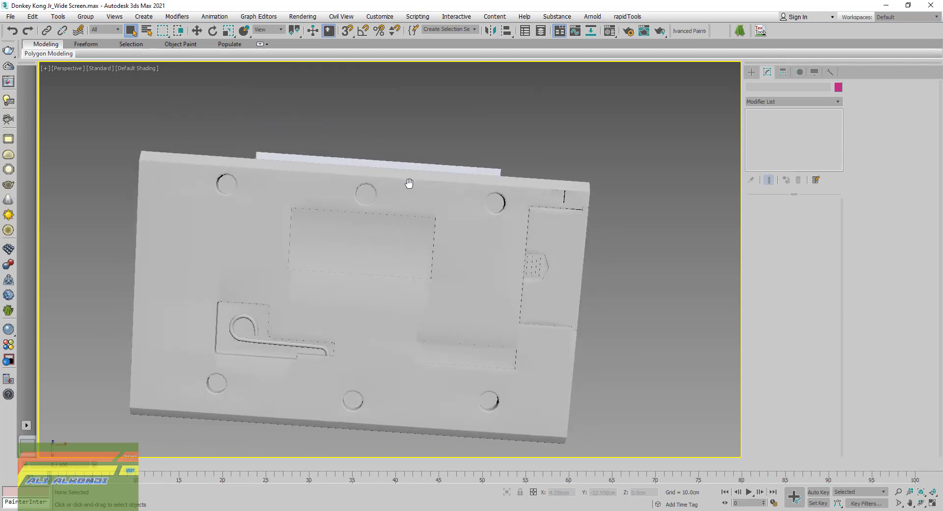
{"action": "left_click", "coordinate": [932, 502]}
{"action": "left_click", "coordinate": [270, 155]}
{"action": "scroll", "coordinate": [269, 155], "scroll_direction": "down", "scroll_amount": 5}
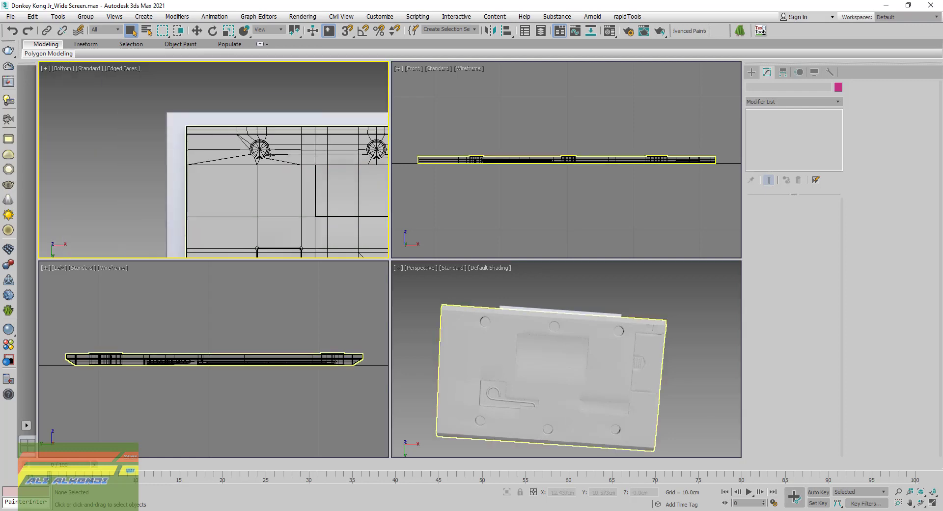
{"action": "scroll", "coordinate": [270, 155], "scroll_direction": "down", "scroll_amount": 3}
{"action": "scroll", "coordinate": [270, 154], "scroll_direction": "down", "scroll_amount": 1}
{"action": "scroll", "coordinate": [269, 153], "scroll_direction": "down", "scroll_amount": 1}
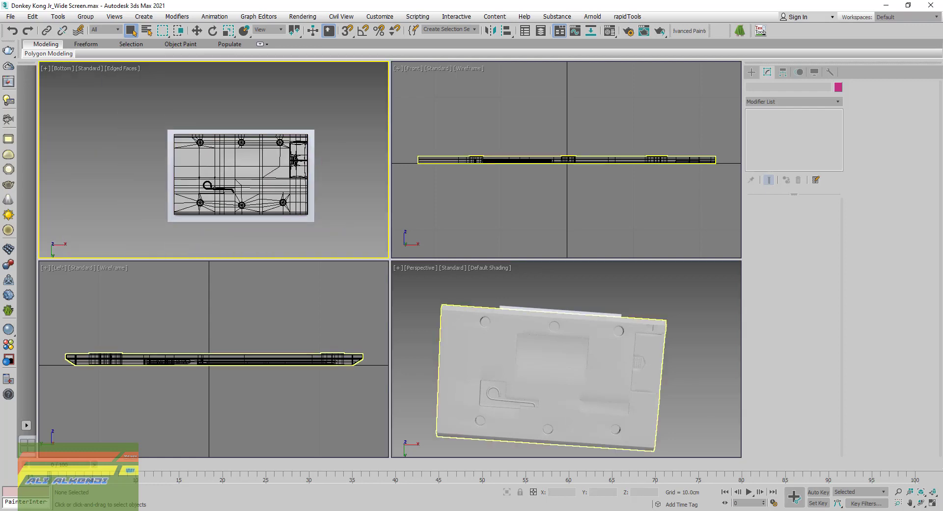
{"action": "left_click", "coordinate": [933, 502]}
- Select the back shell and zoom in on one of its round screw holes
{"action": "left_click", "coordinate": [529, 245]}
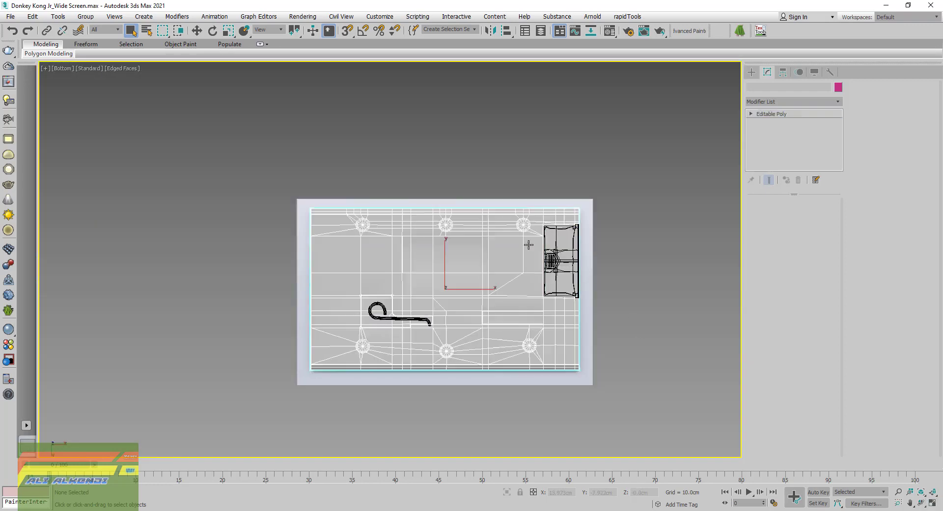
{"action": "middle_click_drag", "start_coordinate": [562, 246], "coordinate": [503, 242]}
{"action": "scroll", "coordinate": [461, 218], "scroll_direction": "up", "scroll_amount": 3}
{"action": "scroll", "coordinate": [462, 218], "scroll_direction": "up", "scroll_amount": 6}
{"action": "scroll", "coordinate": [461, 218], "scroll_direction": "up", "scroll_amount": 3}
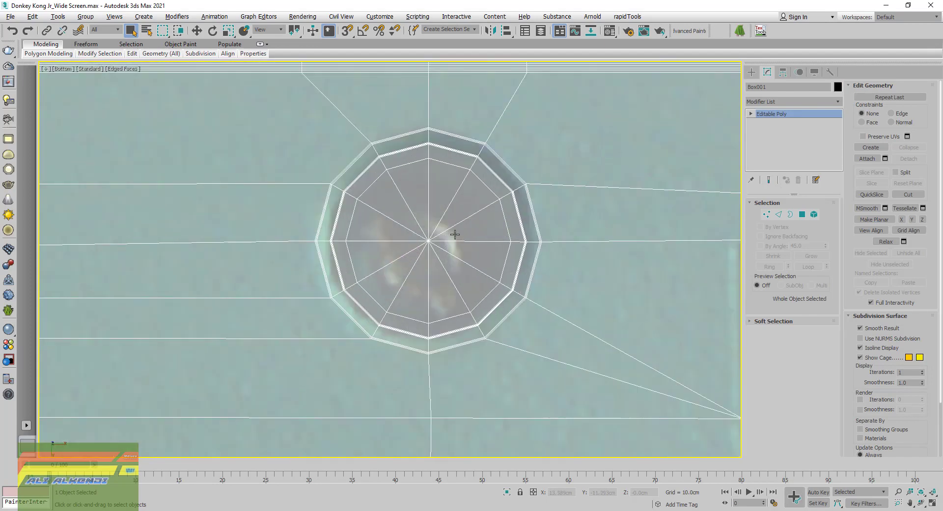
{"action": "middle_click_drag", "start_coordinate": [436, 249], "coordinate": [399, 316]}
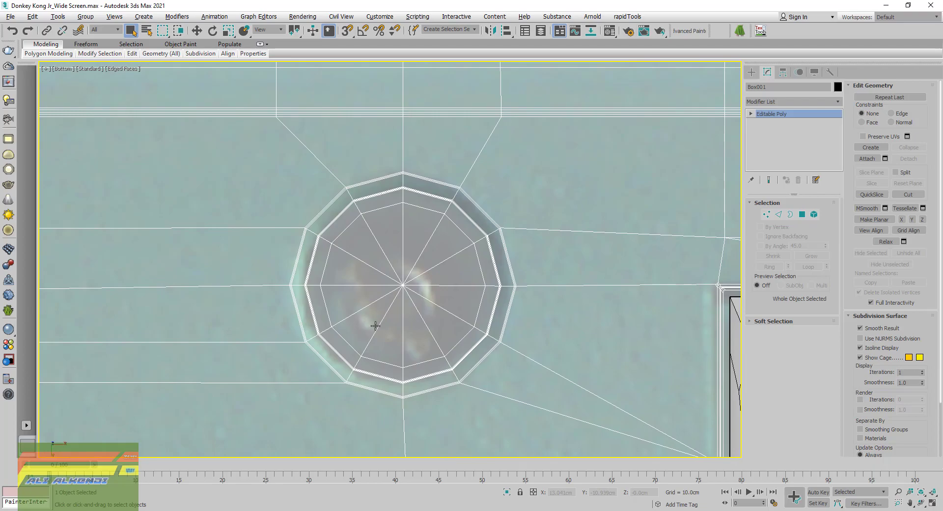
{"action": "left_click", "coordinate": [247, 510]}
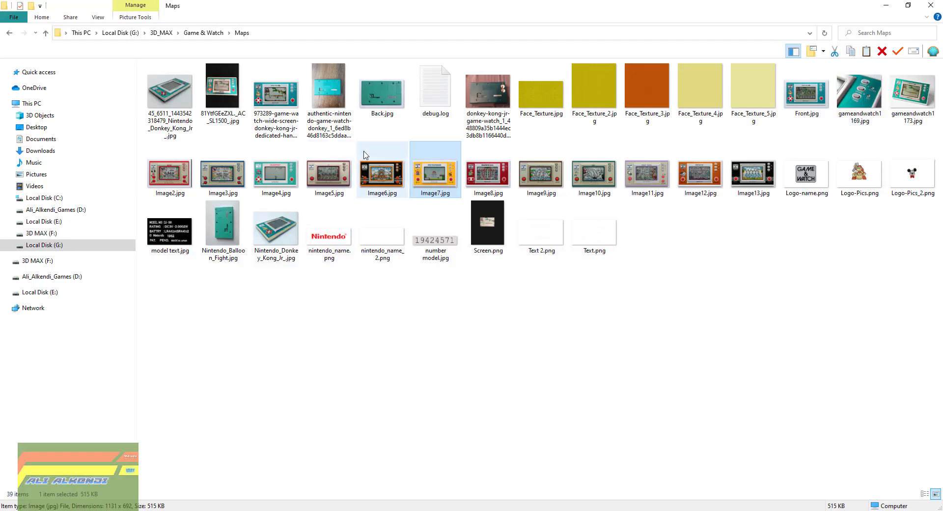
{"action": "left_click", "coordinate": [386, 91]}
{"action": "right_click", "coordinate": [386, 92]}
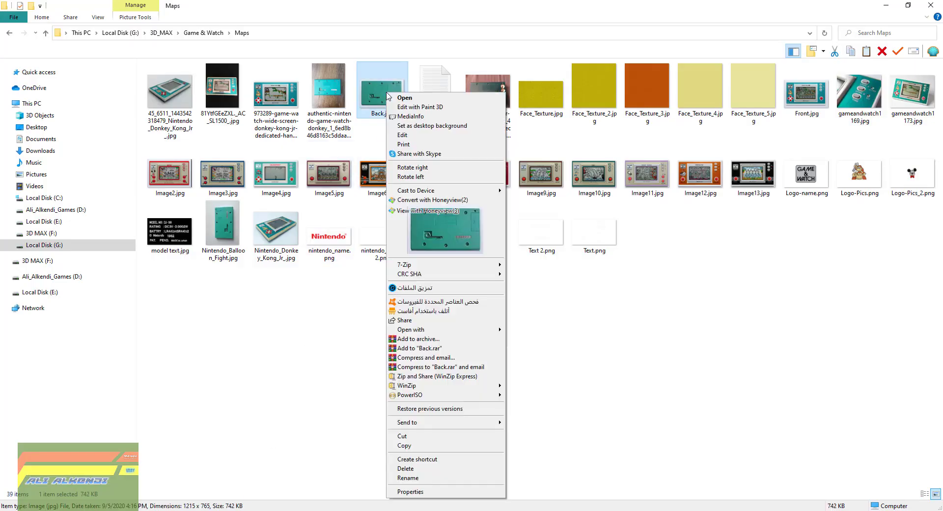
{"action": "left_click", "coordinate": [438, 237]}
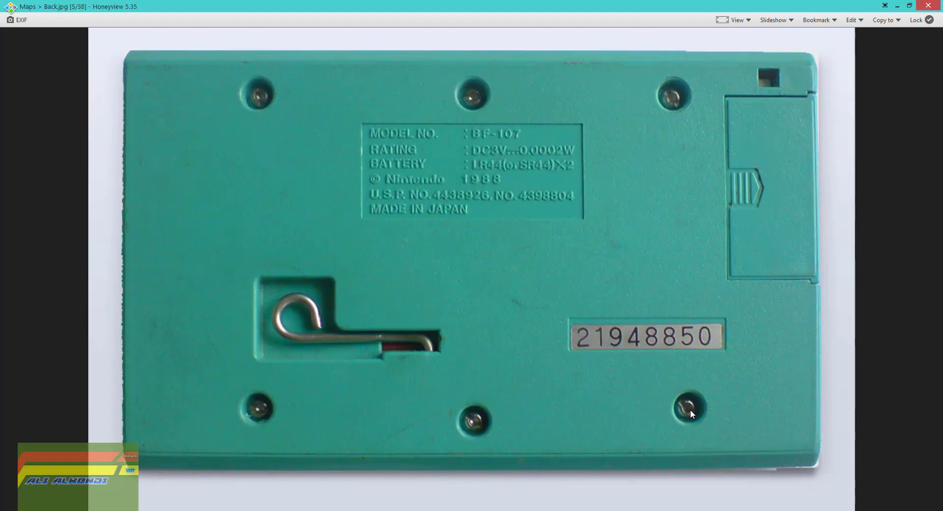
{"action": "left_click", "coordinate": [928, 5]}
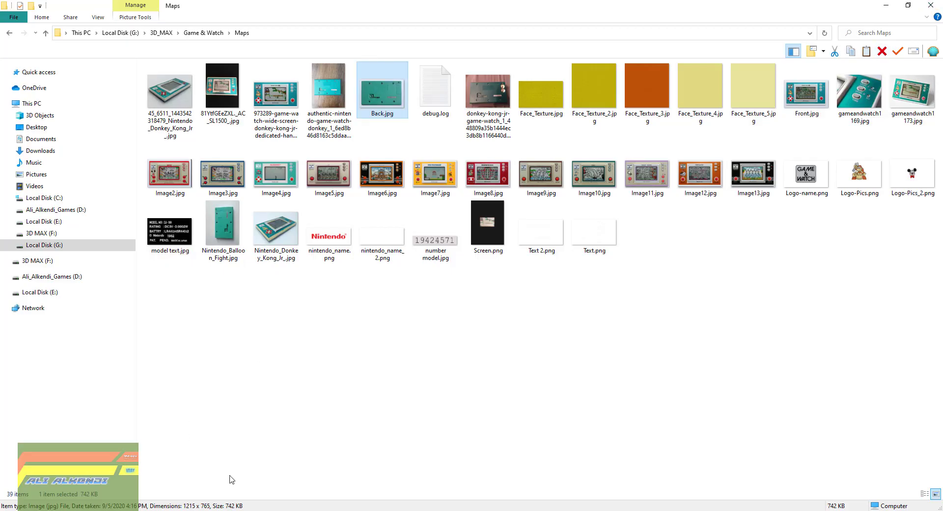
{"action": "key", "text": "alt+Tab"}
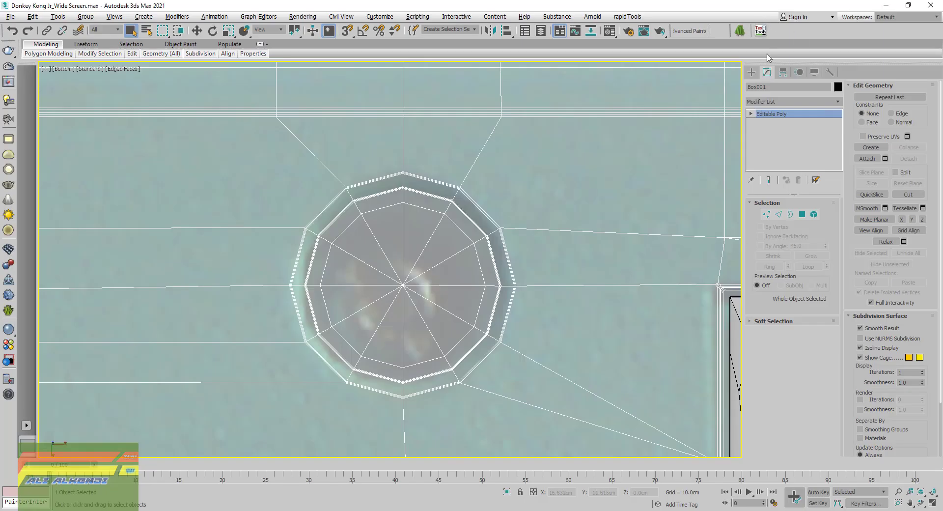
- Draw a Standard Primitives cylinder, 0.65cm radius and 0.338cm tall, inside the screw hole
{"action": "left_click", "coordinate": [753, 72]}
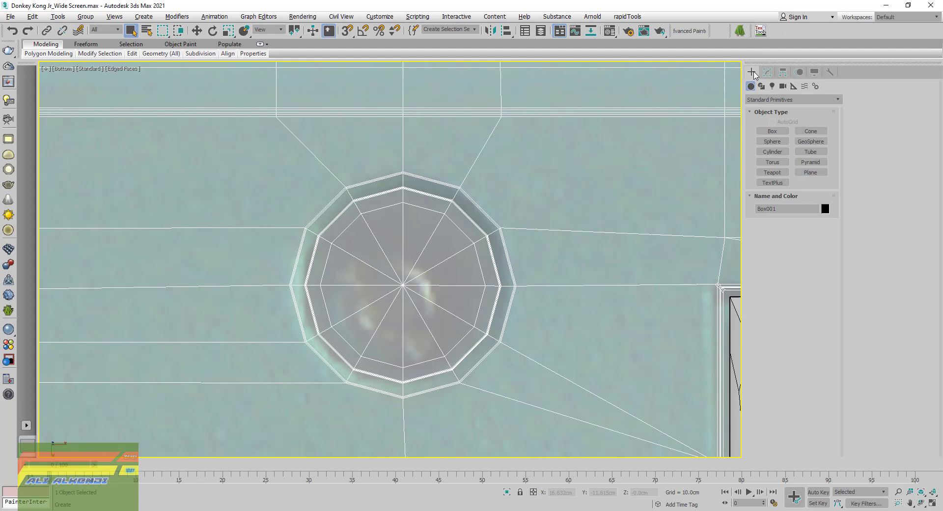
{"action": "left_click", "coordinate": [777, 153]}
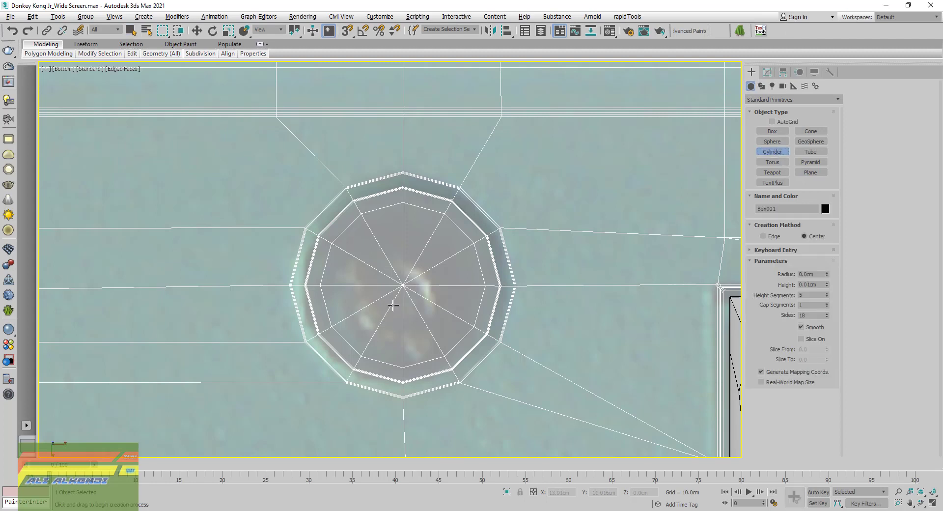
{"action": "left_click_drag", "start_coordinate": [393, 301], "coordinate": [410, 362]}
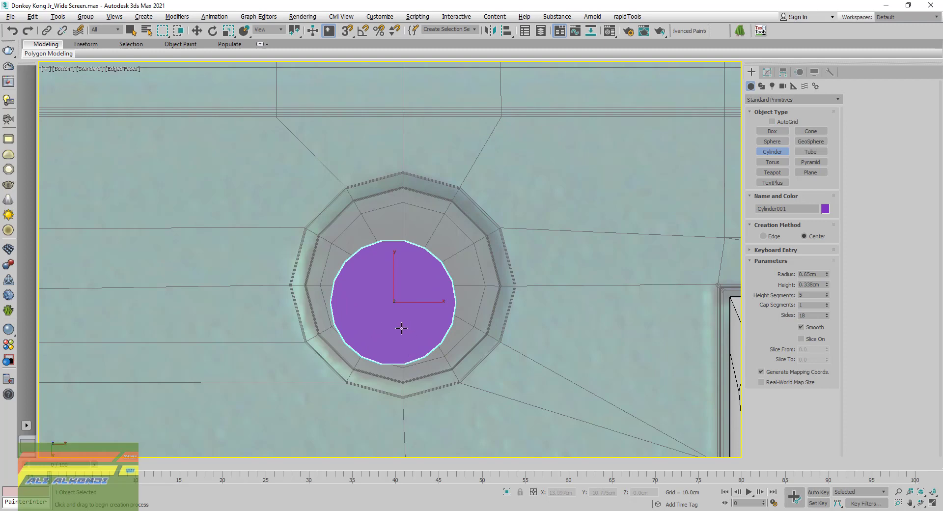
- Centre the cylinder in the screw hole with Select and Move, then switch to the Maps folder
{"action": "left_click", "coordinate": [196, 31]}
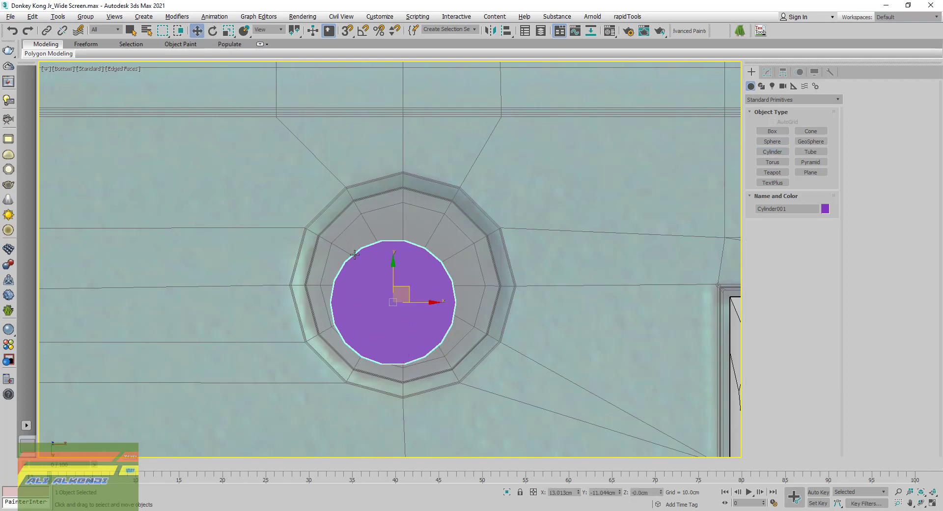
{"action": "left_click_drag", "start_coordinate": [407, 288], "coordinate": [418, 274]}
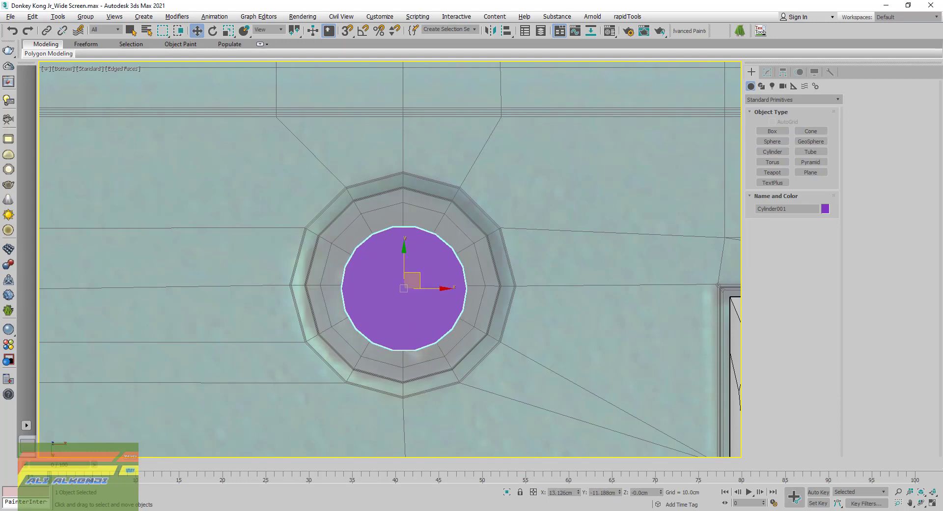
{"action": "key", "text": "alt+Tab"}
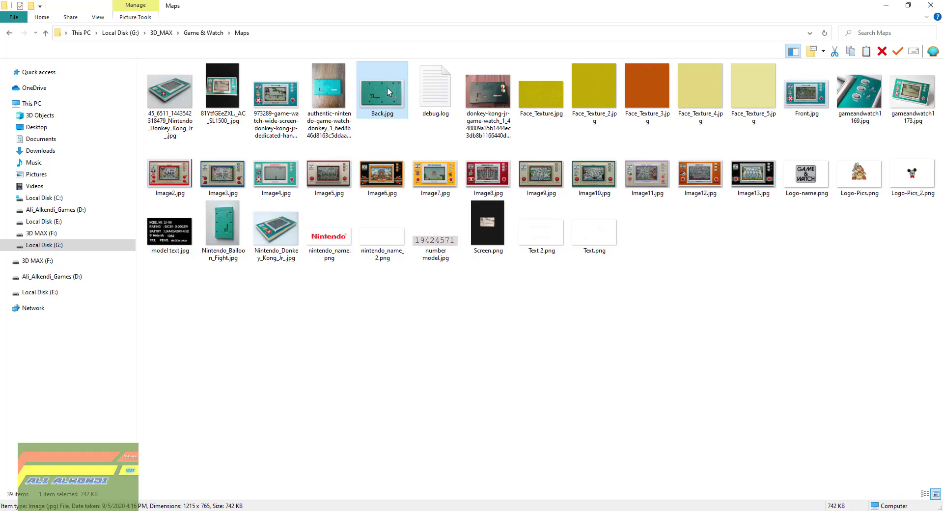
- View the Back.jpg reference photo in Honeyview, then return to 3ds Max
{"action": "double_click", "coordinate": [387, 88]}
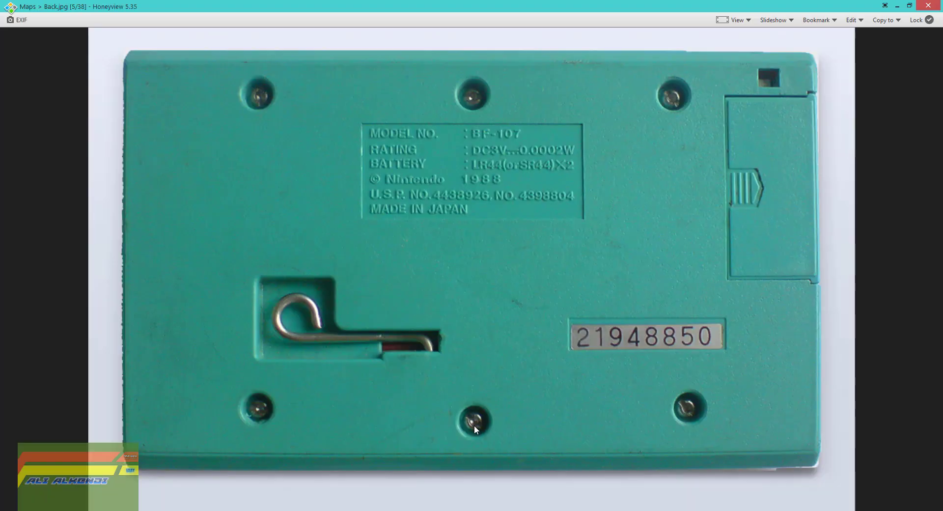
{"action": "left_click", "coordinate": [928, 7]}
{"action": "key", "text": "alt+Tab"}
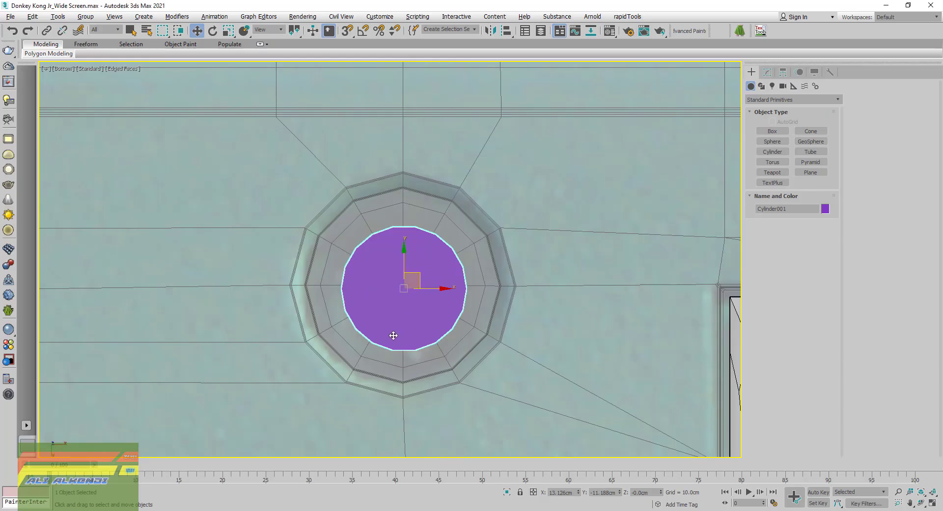
- Set the cylinder's Sides to 12 in the Modify panel
{"action": "left_click", "coordinate": [767, 72]}
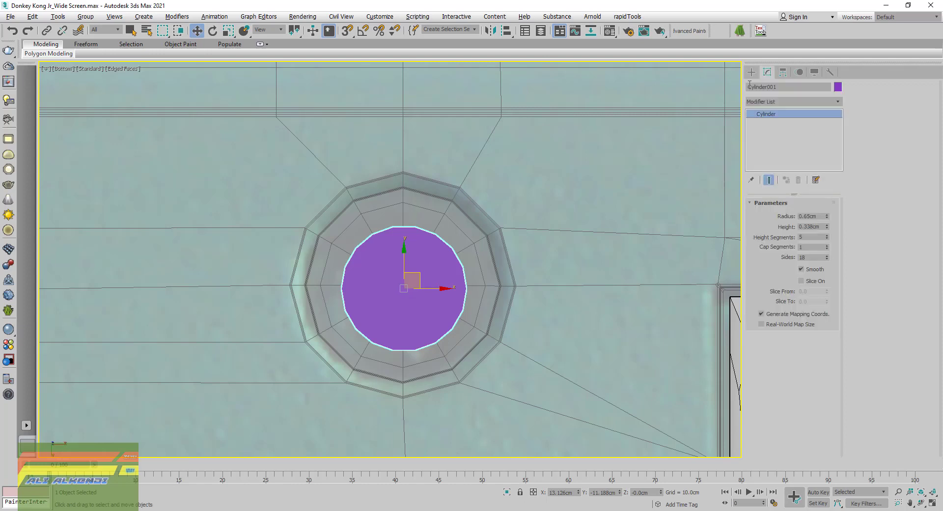
{"action": "left_click", "coordinate": [828, 245]}
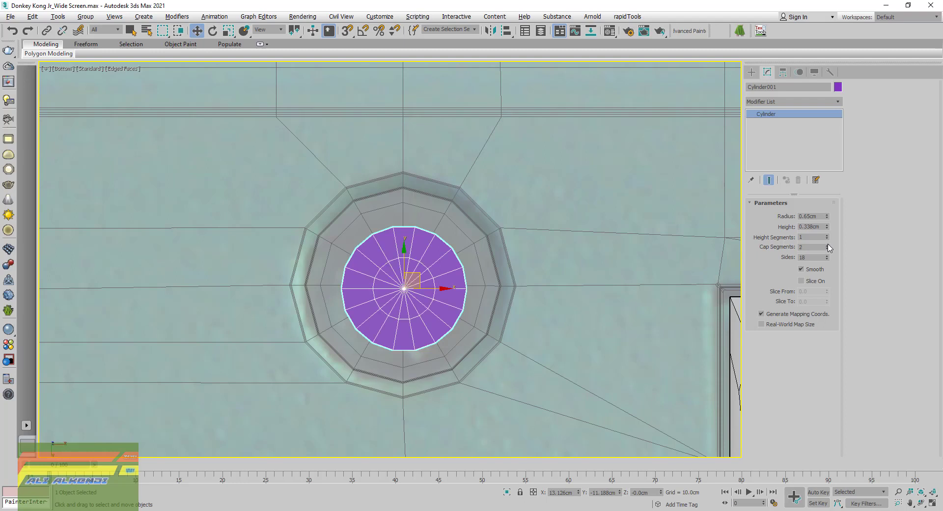
{"action": "left_click", "coordinate": [827, 259]}
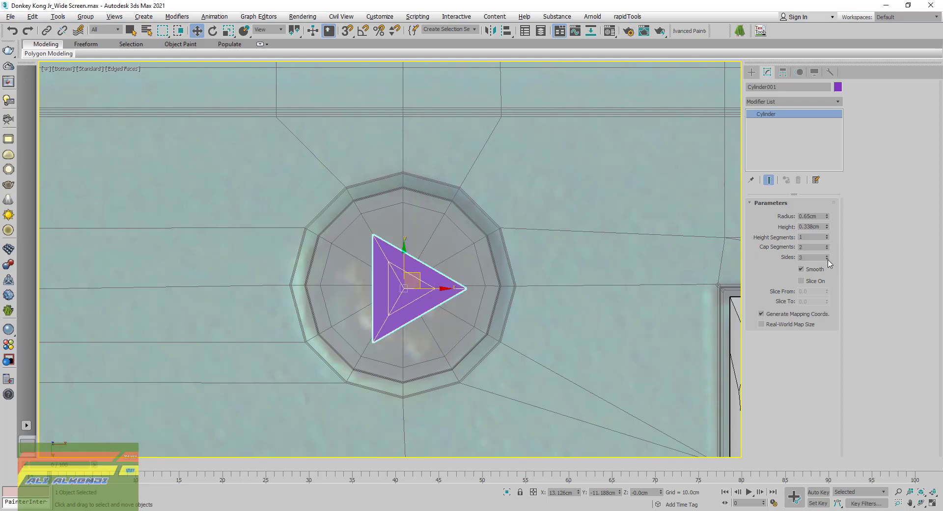
{"action": "left_click", "coordinate": [827, 256]}
{"action": "left_click", "coordinate": [828, 255]}
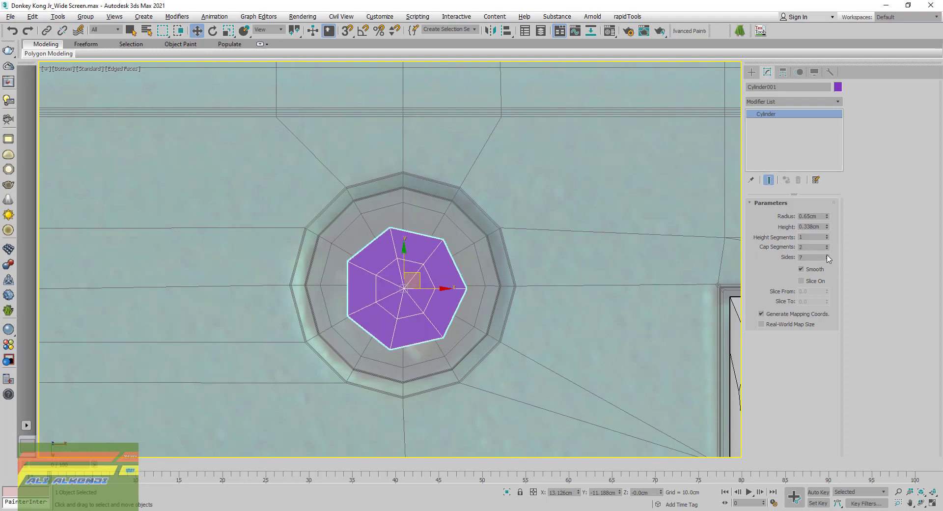
{"action": "left_click", "coordinate": [828, 256]}
{"action": "left_click", "coordinate": [828, 256]}
{"action": "left_click", "coordinate": [828, 255]}
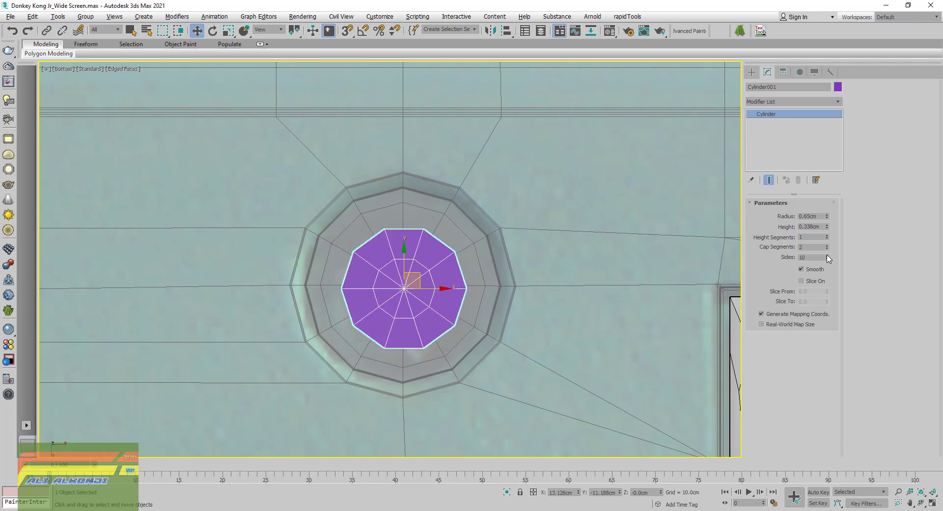
{"action": "left_click", "coordinate": [828, 255]}
{"action": "left_click", "coordinate": [827, 255]}
{"action": "left_click", "coordinate": [827, 255]}
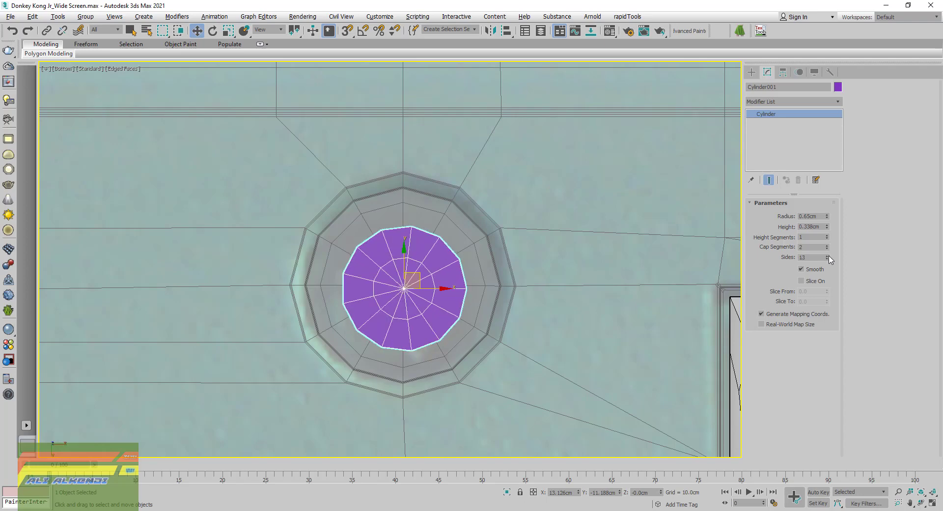
{"action": "left_click", "coordinate": [827, 259]}
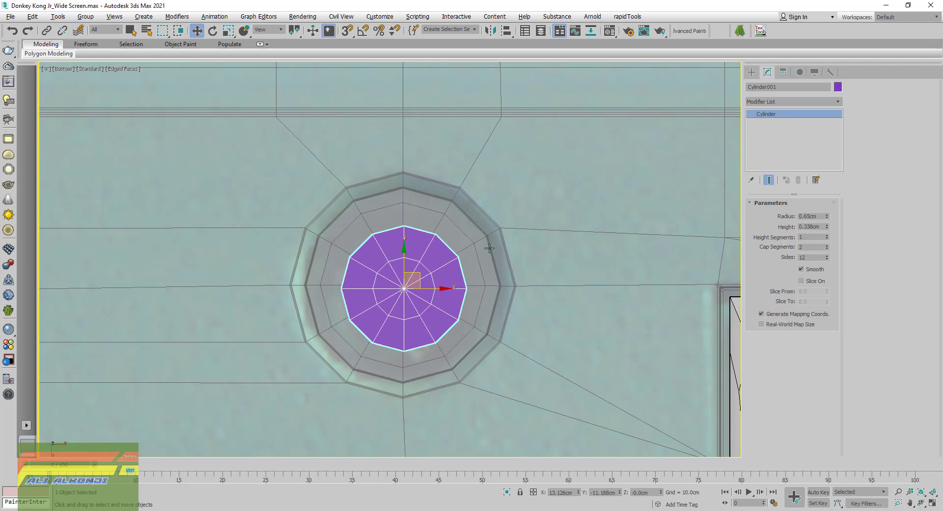
- Reset Cap Segments to 1 and restore the four-viewport layout
{"action": "left_click", "coordinate": [828, 248]}
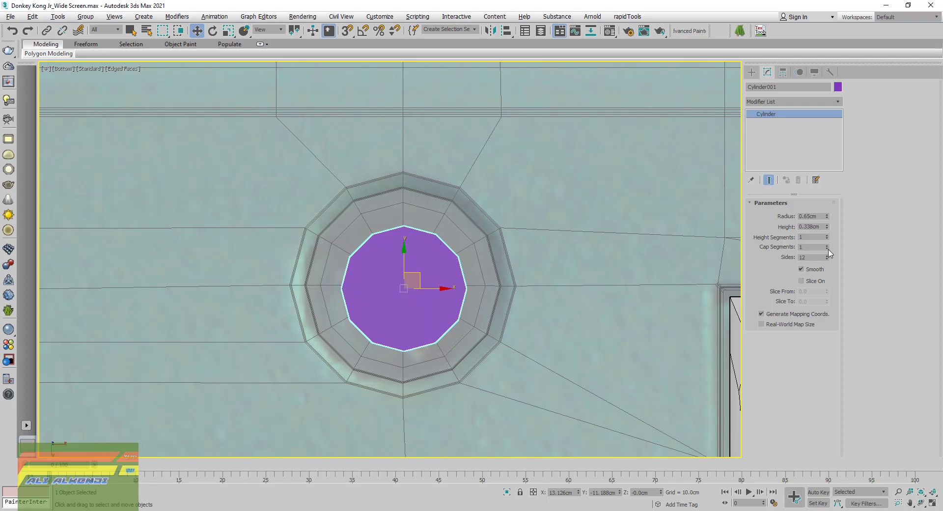
{"action": "left_click", "coordinate": [933, 504]}
{"action": "middle_click_drag", "start_coordinate": [619, 337], "coordinate": [606, 410], "text": "alt"}
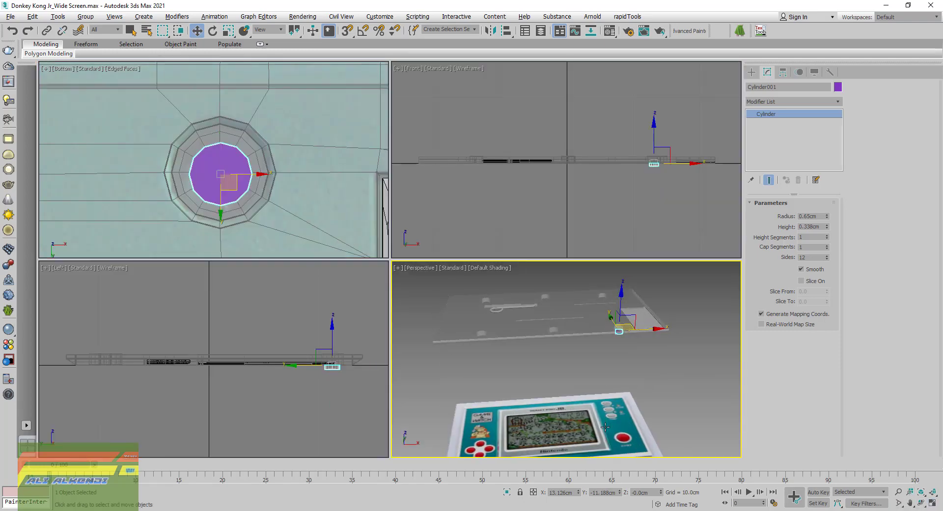
- Turn on Edged Faces (F4) to show the cylinder's mesh edges
{"action": "left_click", "coordinate": [933, 504]}
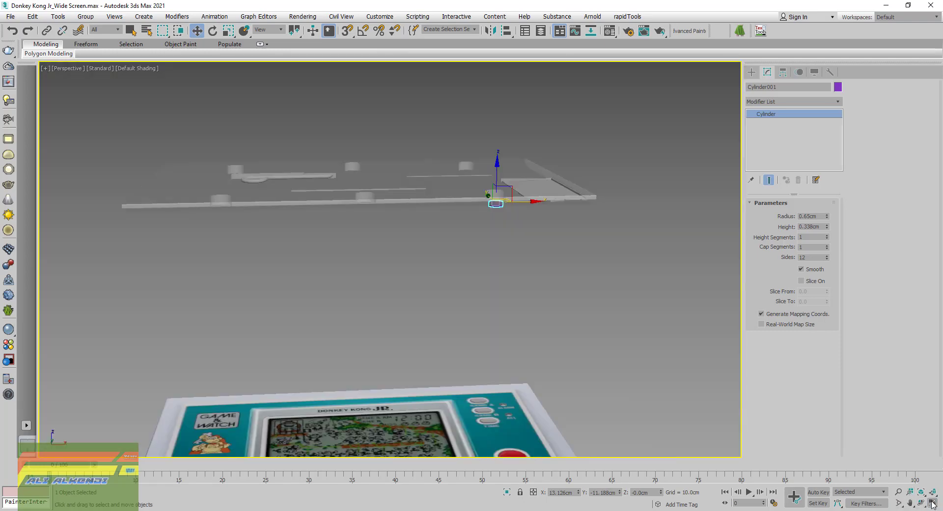
{"action": "mouse_move", "coordinate": [501, 213]}
{"action": "middle_mouse_down", "text": "alt"}
{"action": "mouse_move", "coordinate": [495, 138]}
{"action": "mouse_move", "coordinate": [497, 193]}
{"action": "middle_mouse_up", "text": "alt"}
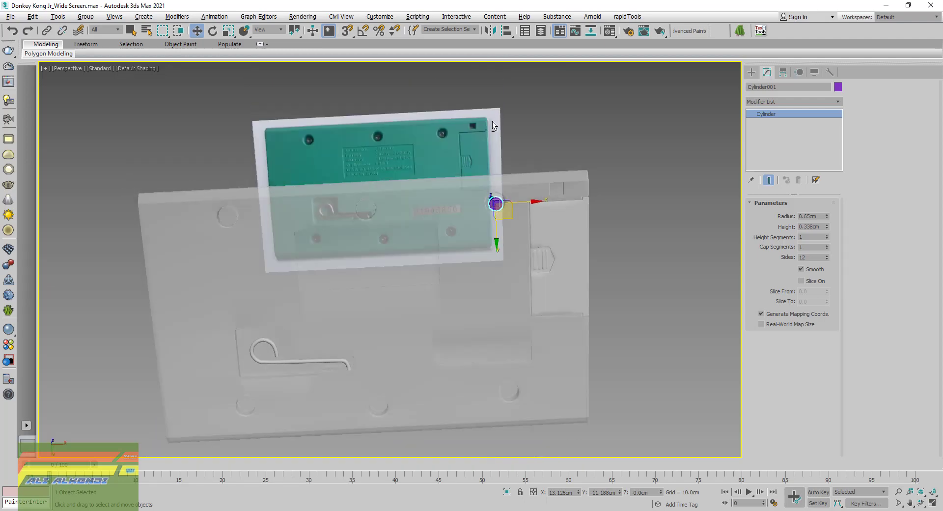
{"action": "scroll", "coordinate": [496, 193], "scroll_direction": "up", "scroll_amount": 5}
{"action": "scroll", "coordinate": [498, 251], "scroll_direction": "up", "scroll_amount": 2}
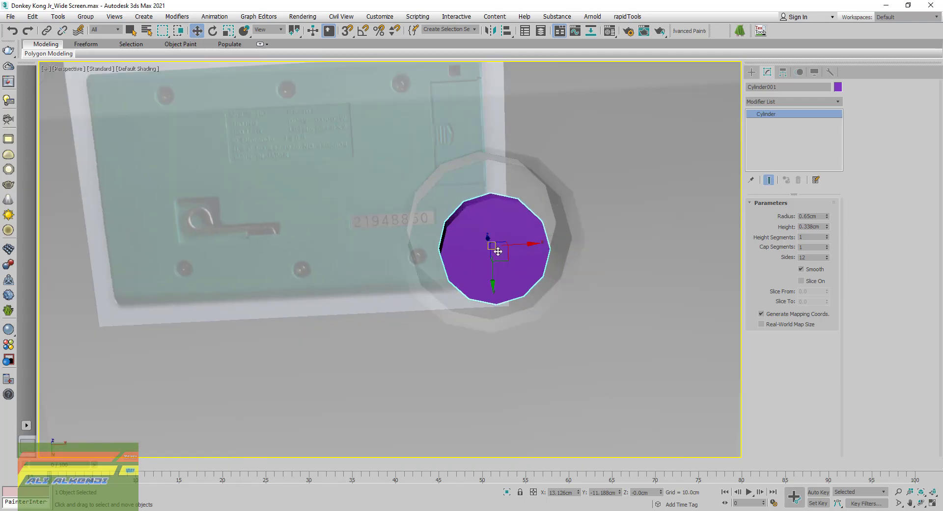
{"action": "key", "text": "F4"}
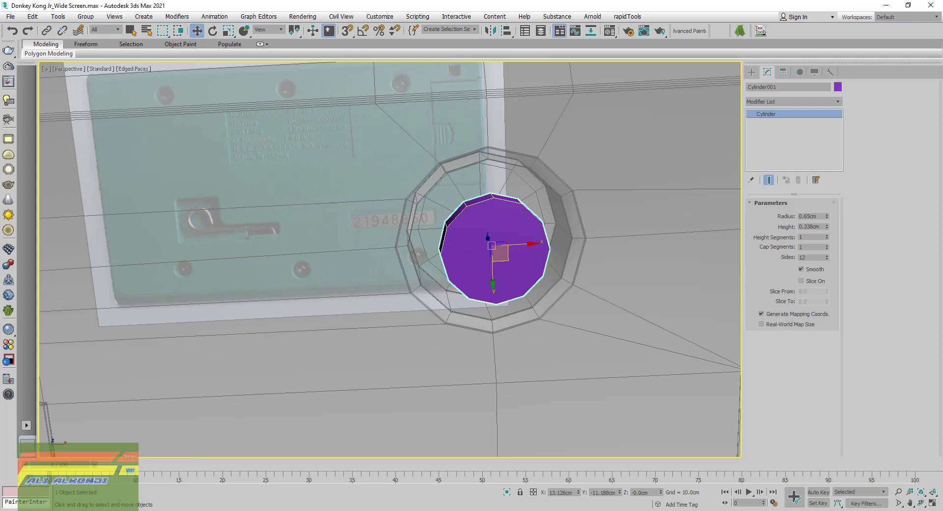
{"action": "key", "text": "alt+w"}
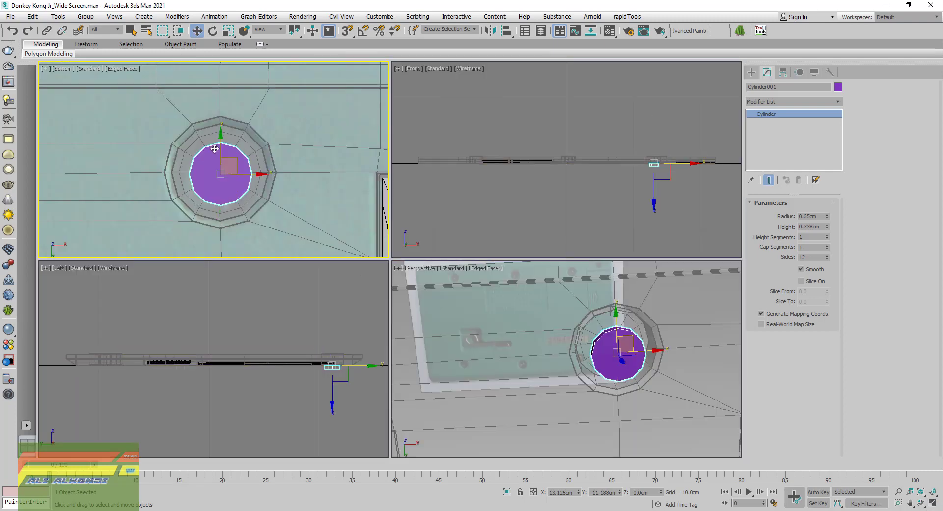
- Maximize the Bottom view and set the cylinder's Cap Segments to 2
{"action": "middle_click_drag", "start_coordinate": [255, 152], "coordinate": [263, 160]}
{"action": "left_click", "coordinate": [932, 506]}
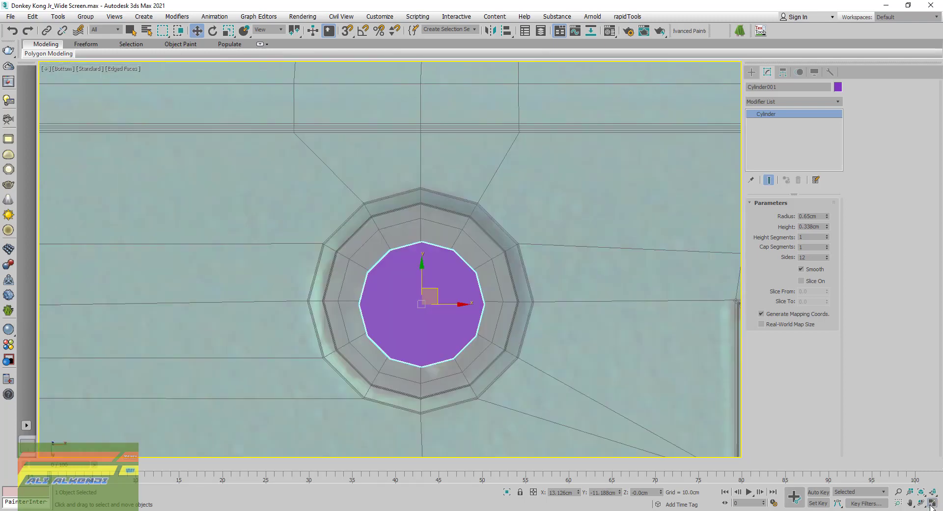
{"action": "left_click", "coordinate": [827, 245]}
{"action": "scroll", "coordinate": [421, 309], "scroll_direction": "up", "scroll_amount": 3}
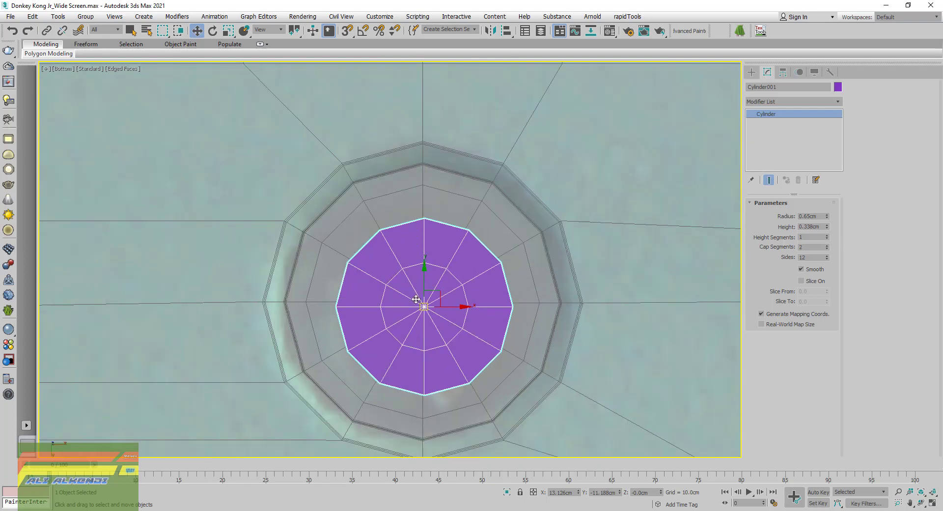
- Centre the cylinder in its socket and convert it to Editable Poly
{"action": "left_click_drag", "start_coordinate": [423, 275], "coordinate": [424, 273]}
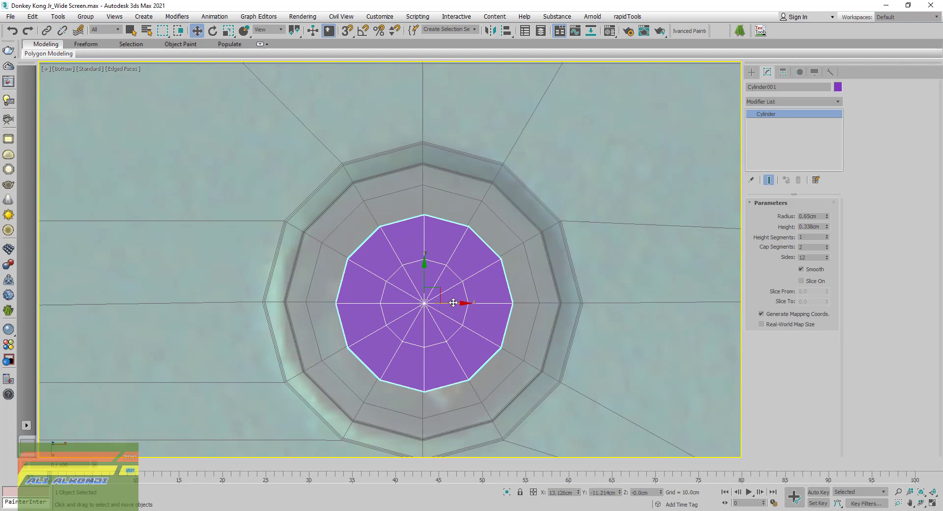
{"action": "left_click_drag", "start_coordinate": [453, 302], "coordinate": [452, 304]}
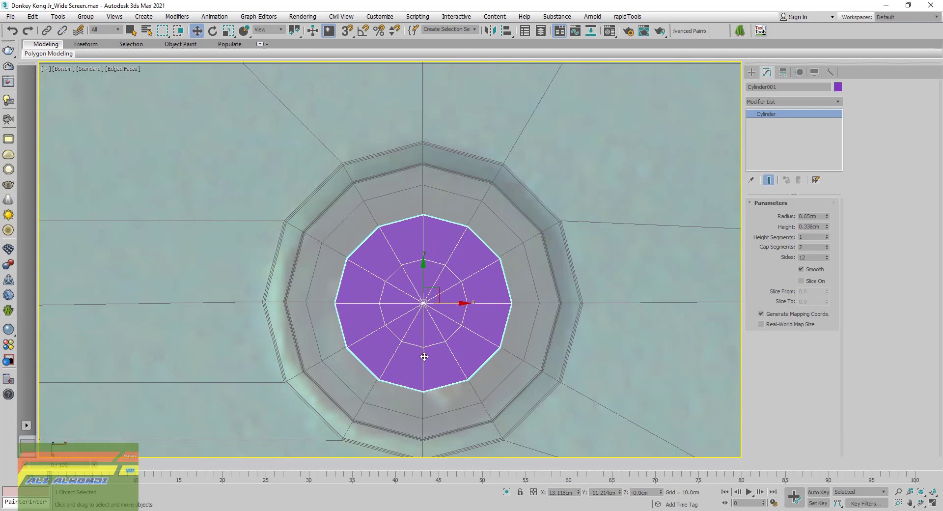
{"action": "left_click", "coordinate": [932, 503]}
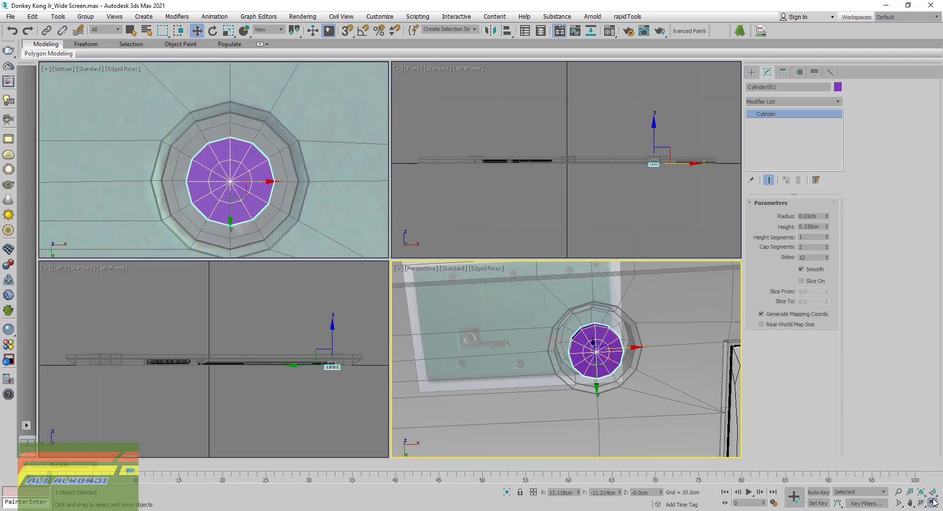
{"action": "left_click", "coordinate": [933, 504]}
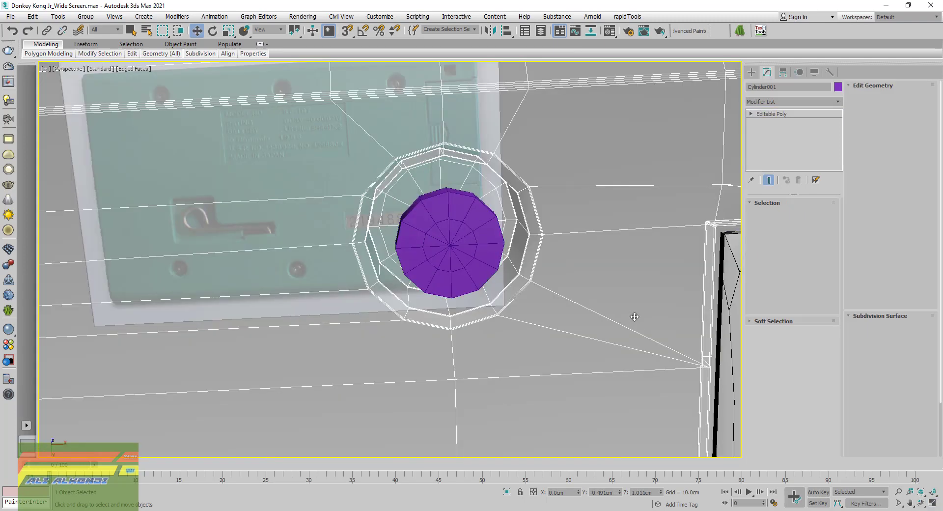
- Set the cylinder back to 1 cap segment and a height of 0.548cm
{"action": "left_click", "coordinate": [635, 317]}
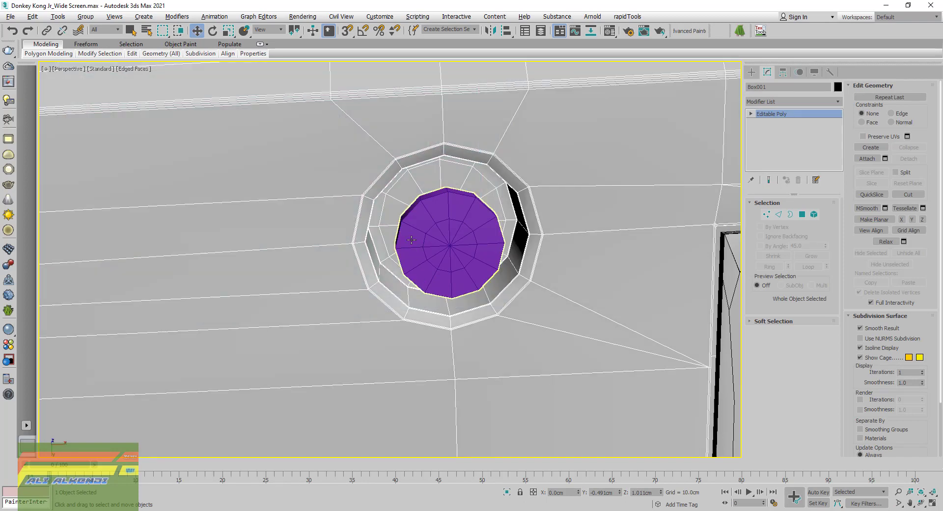
{"action": "left_click", "coordinate": [436, 236]}
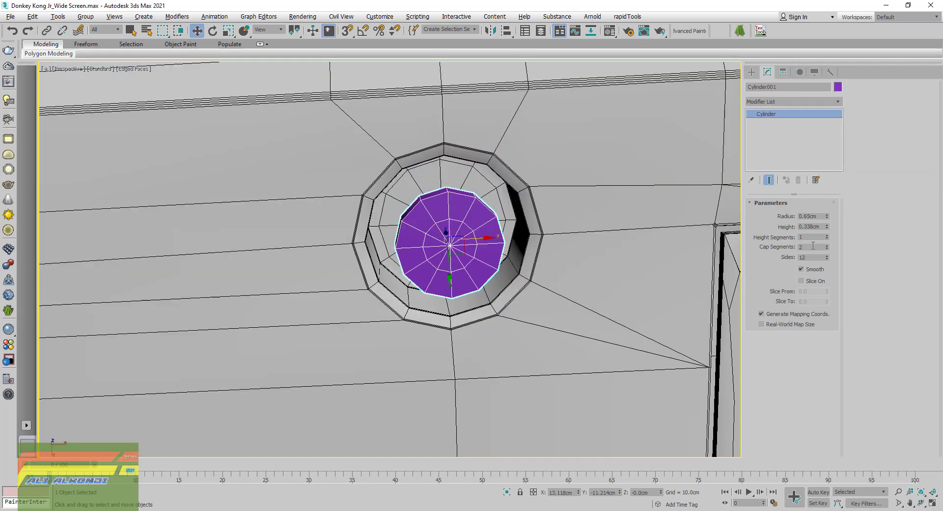
{"action": "left_click", "coordinate": [828, 249]}
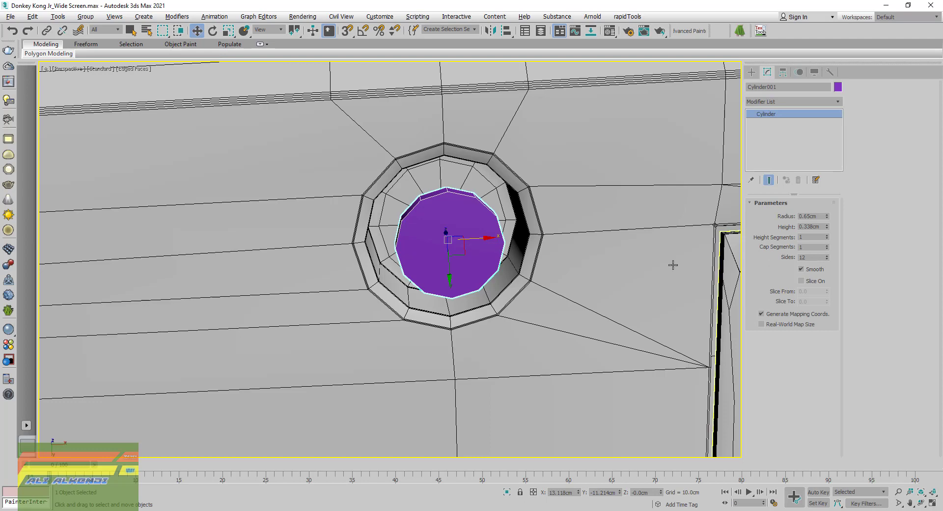
{"action": "middle_click_drag", "start_coordinate": [429, 204], "coordinate": [450, 269]}
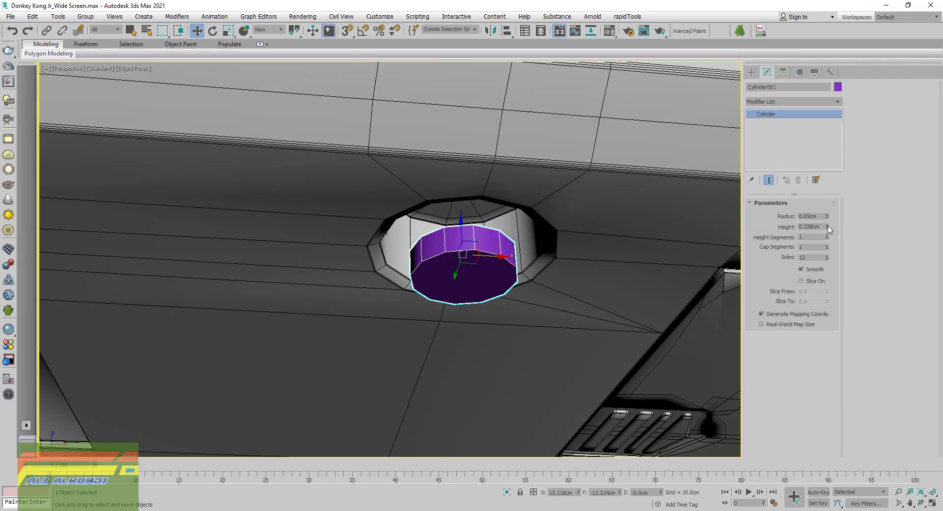
{"action": "left_click_drag", "start_coordinate": [828, 226], "coordinate": [825, 216]}
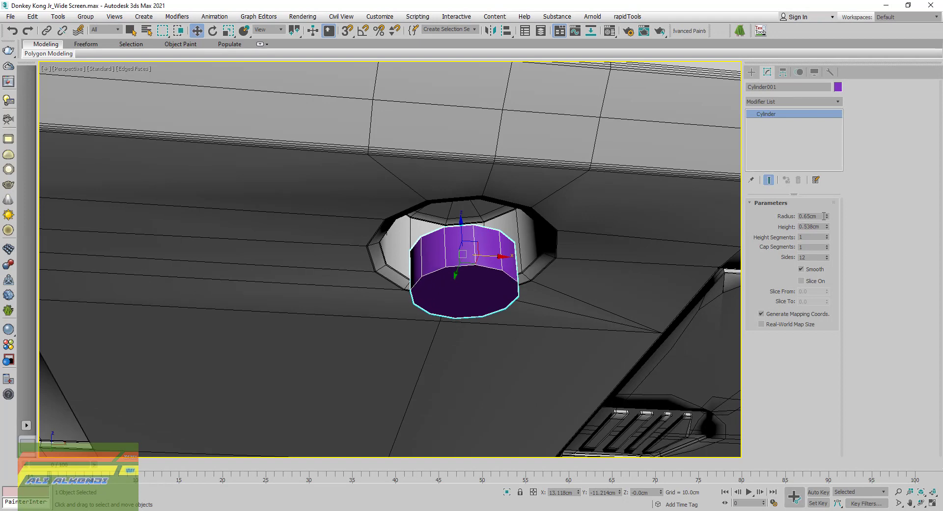
- Convert the cylinder to Editable Poly and set its object colour to black
{"action": "right_click", "coordinate": [784, 131]}
{"action": "left_click", "coordinate": [847, 201]}
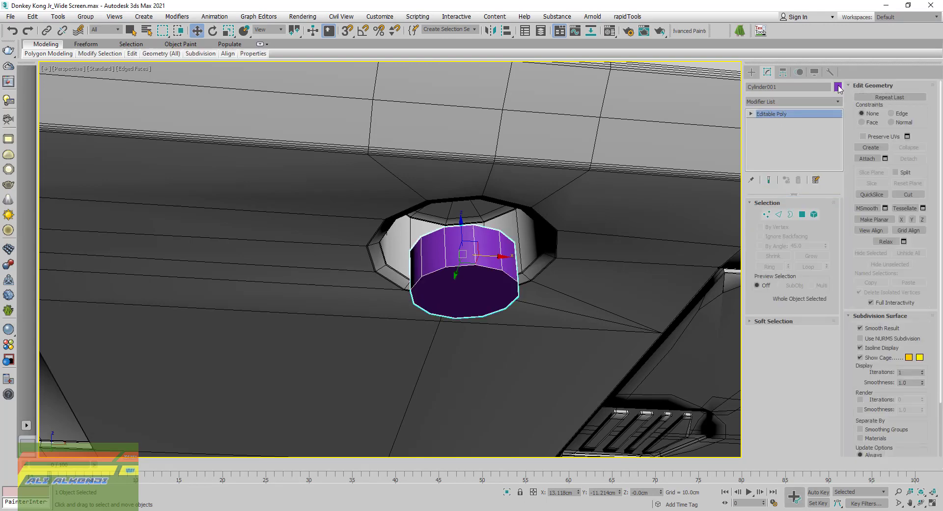
{"action": "left_click", "coordinate": [838, 87]}
{"action": "left_click", "coordinate": [548, 284]}
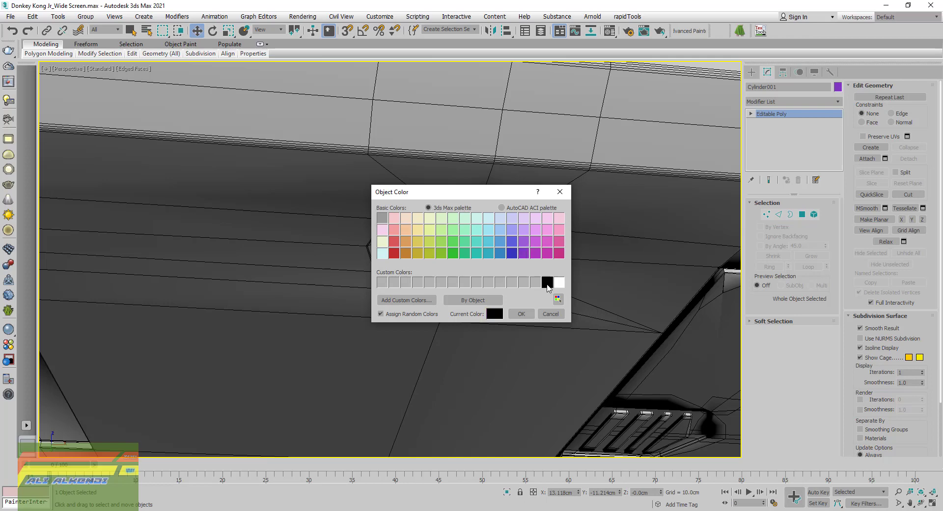
{"action": "left_click", "coordinate": [522, 314]}
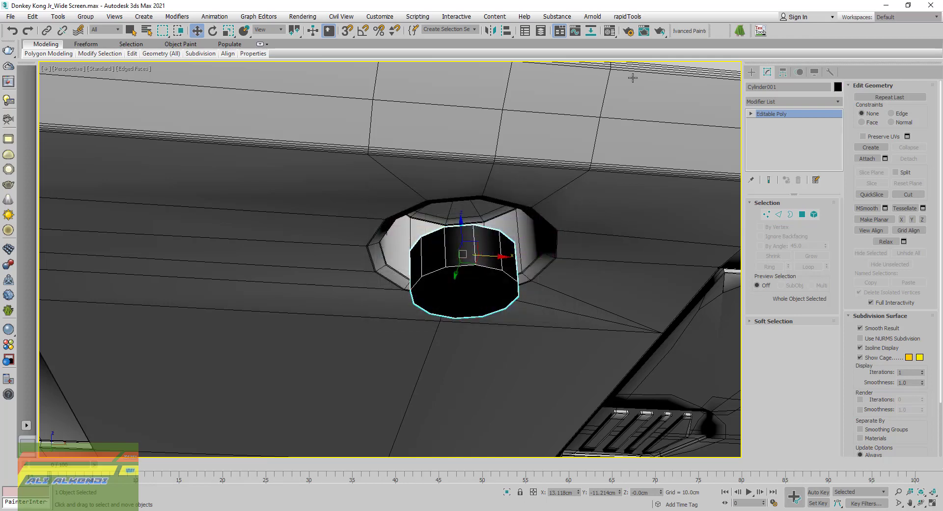
- Assign a material to the cylinder in the Material Editor
{"action": "left_click", "coordinate": [610, 30]}
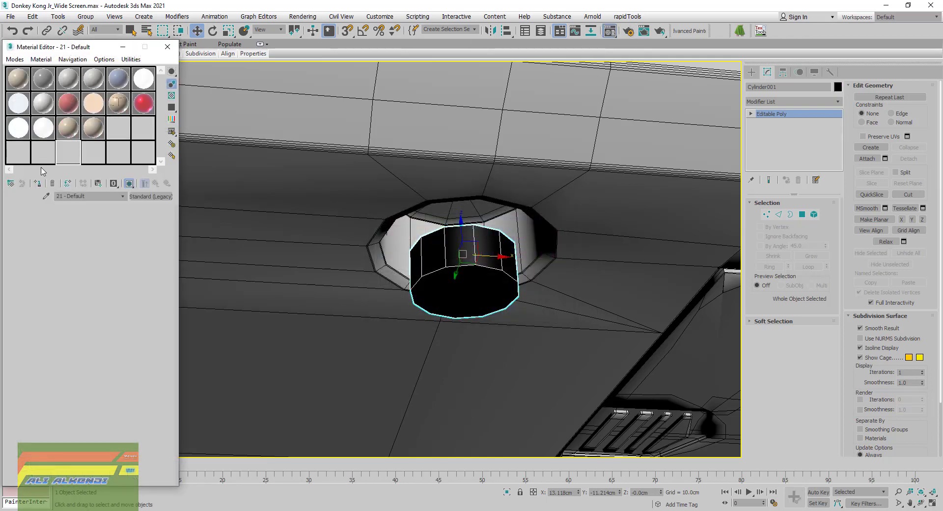
{"action": "left_click", "coordinate": [38, 183]}
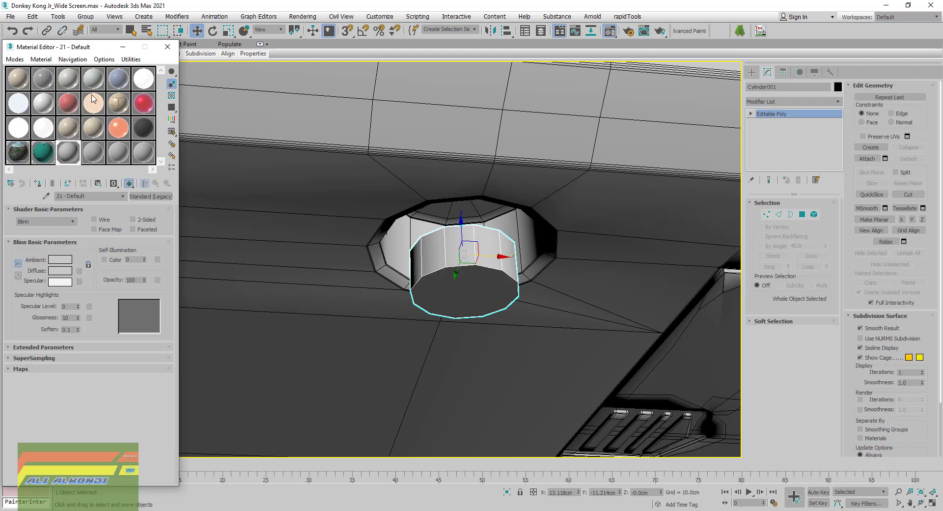
{"action": "left_click", "coordinate": [167, 47]}
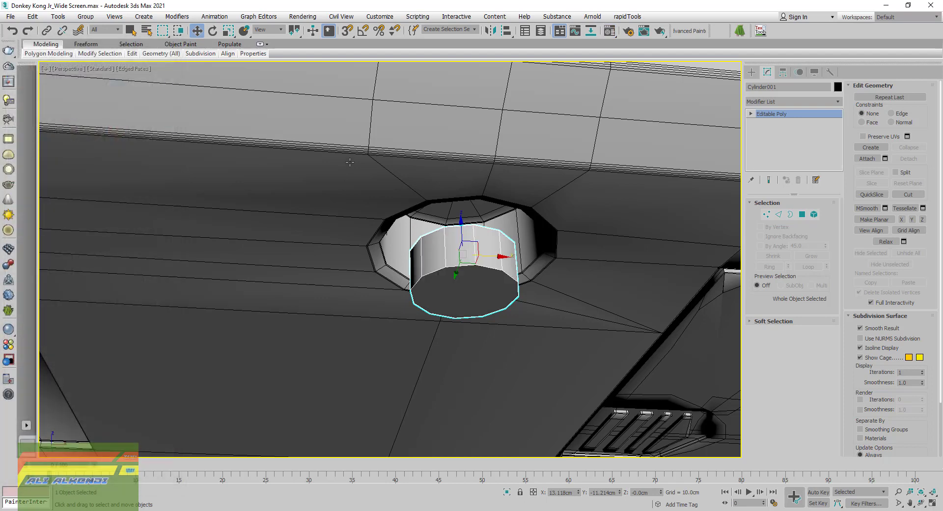
- Isolate the cylinder and delete its top polygon to leave an open end
{"action": "left_click", "coordinate": [507, 492]}
{"action": "middle_click_drag", "start_coordinate": [425, 232], "coordinate": [423, 304], "text": "alt"}
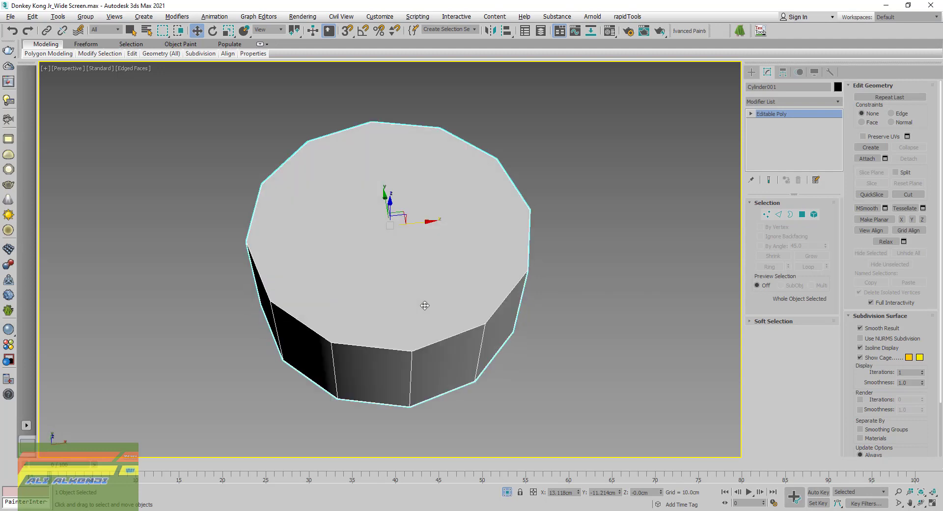
{"action": "left_click", "coordinate": [802, 214]}
{"action": "left_click", "coordinate": [483, 232]}
{"action": "key", "text": "Delete"}
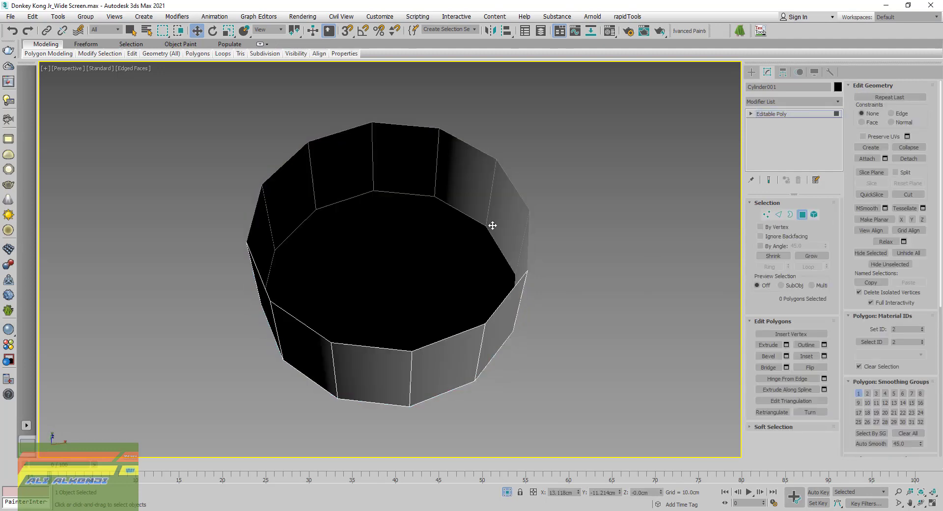
{"action": "middle_click_drag", "start_coordinate": [509, 375], "coordinate": [490, 283], "text": "alt"}
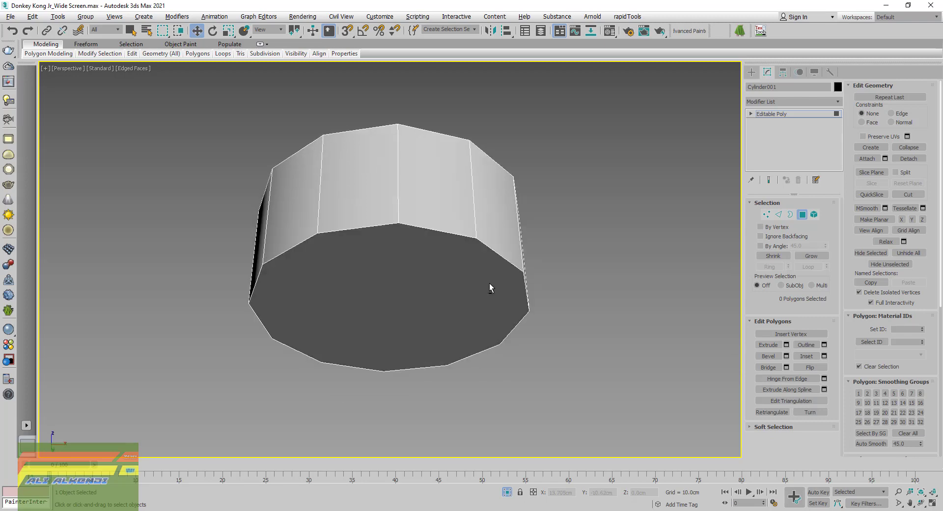
{"action": "left_click", "coordinate": [507, 491]}
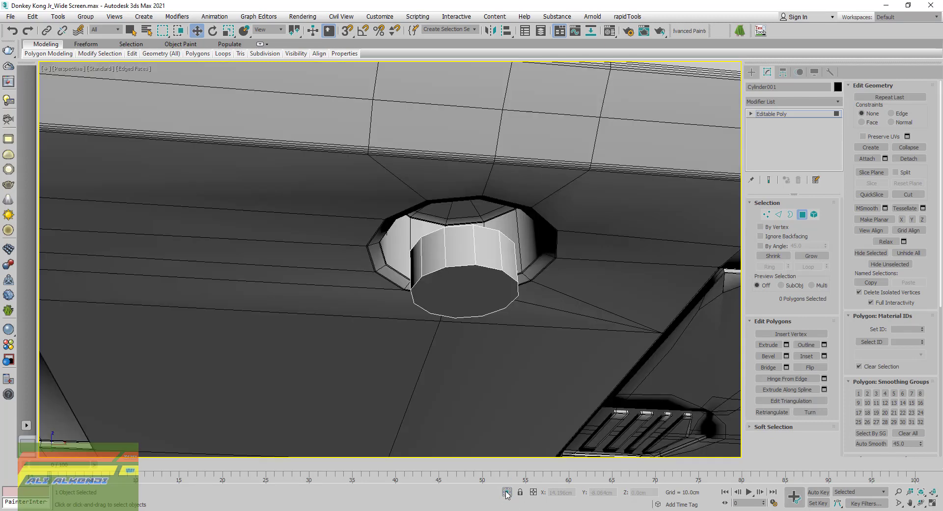
{"action": "scroll", "coordinate": [474, 267], "scroll_direction": "up", "scroll_amount": 5}
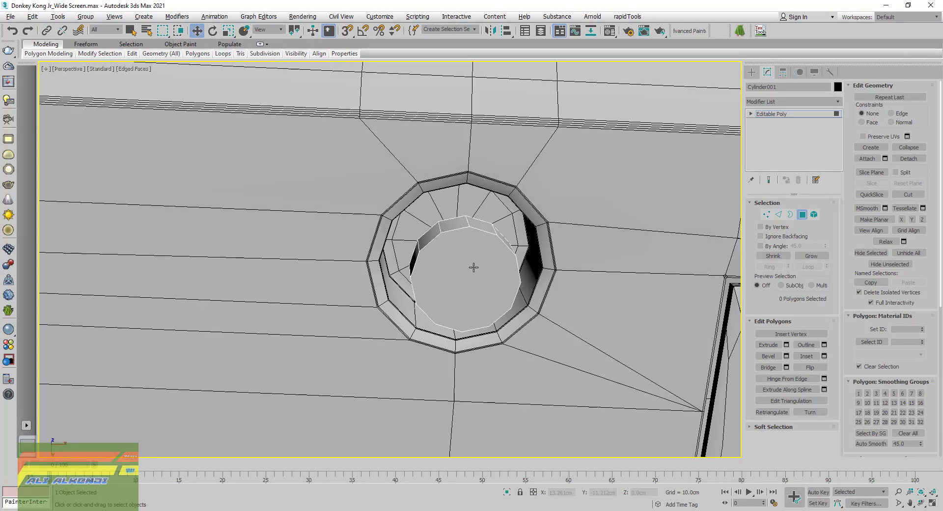
{"action": "left_click", "coordinate": [507, 492]}
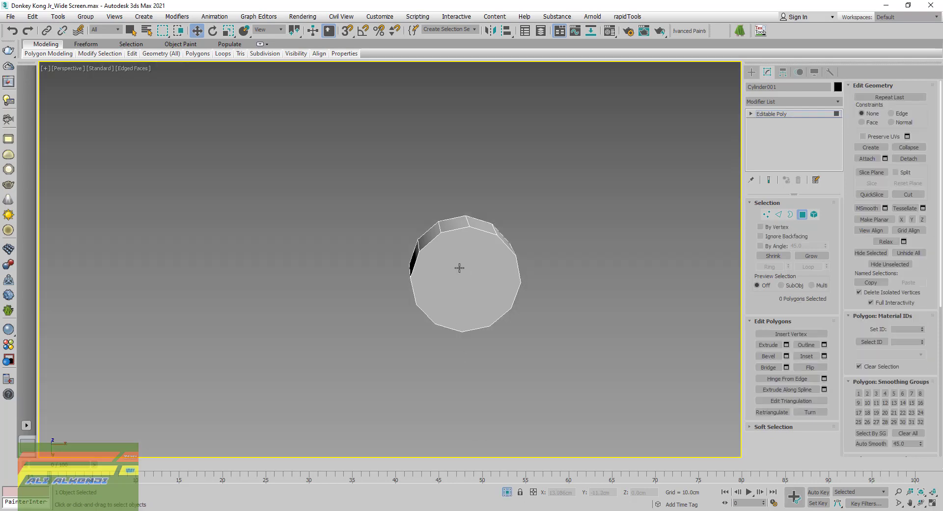
{"action": "scroll", "coordinate": [453, 290], "scroll_direction": "up", "scroll_amount": 4}
{"action": "mouse_move", "coordinate": [454, 290]}
{"action": "middle_mouse_down", "text": "alt"}
{"action": "mouse_move", "coordinate": [415, 295]}
{"action": "mouse_move", "coordinate": [421, 252]}
{"action": "middle_mouse_up", "text": "alt"}
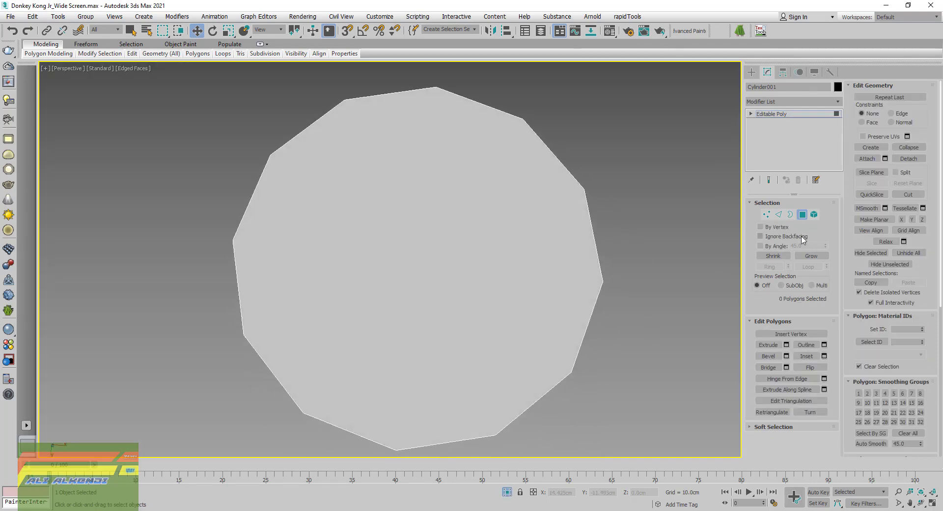
- Inset the cylinder's remaining end face by 0.21cm with the Inset caddy
{"action": "left_click", "coordinate": [825, 357]}
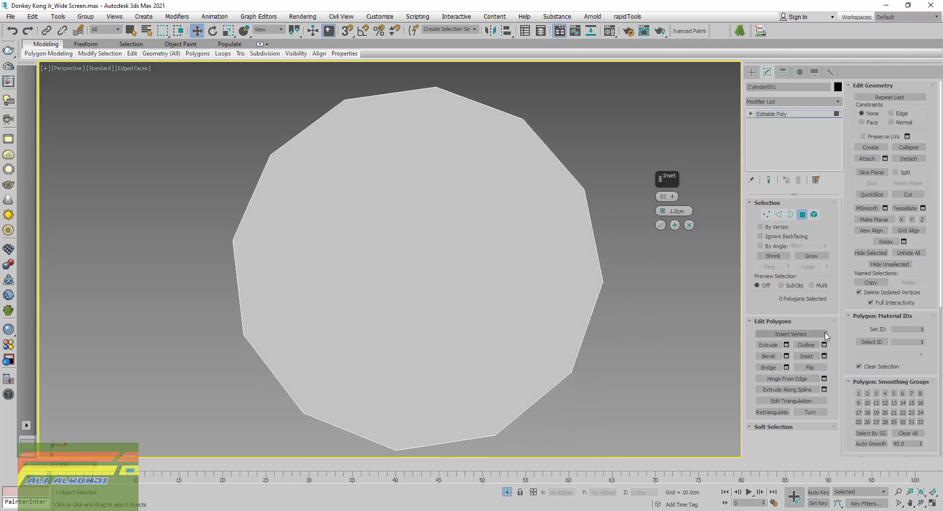
{"action": "left_click", "coordinate": [691, 224]}
{"action": "left_click", "coordinate": [520, 234]}
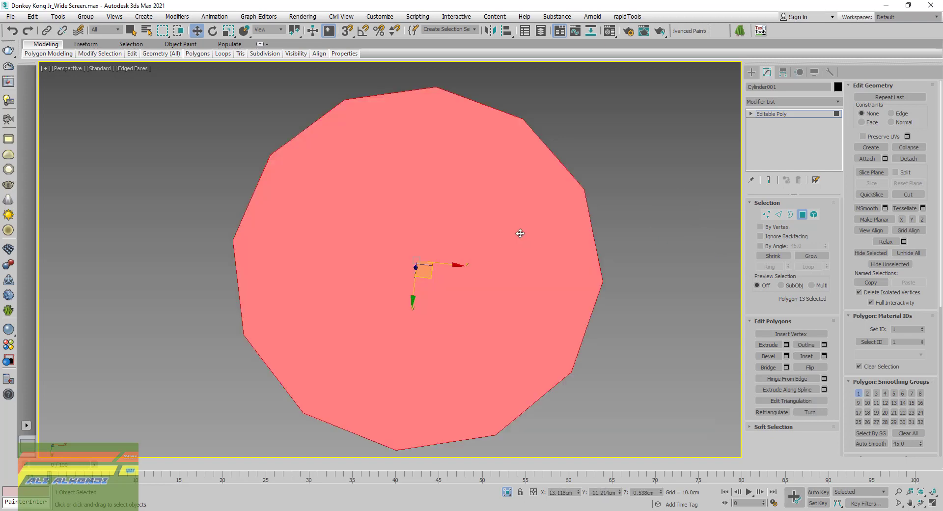
{"action": "left_click", "coordinate": [825, 356]}
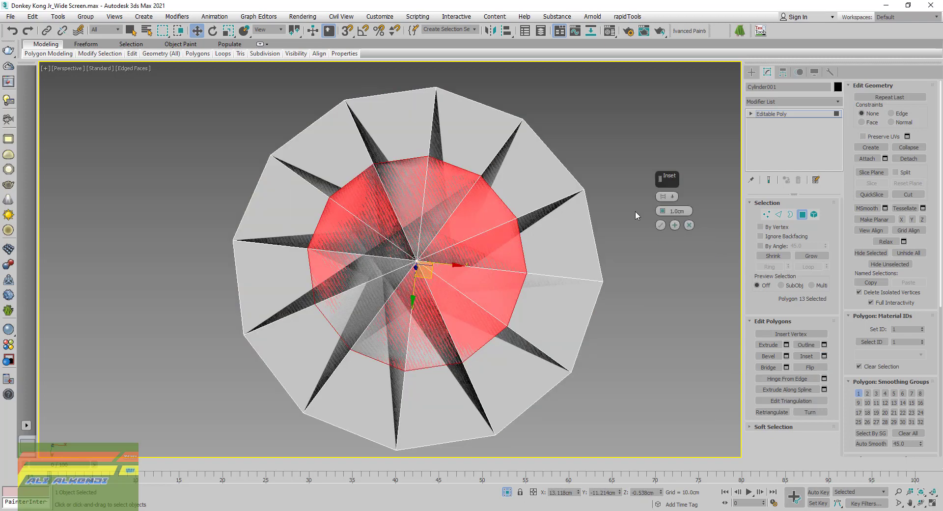
{"action": "right_click", "coordinate": [662, 215]}
{"action": "left_click_drag", "start_coordinate": [663, 211], "coordinate": [664, 212]}
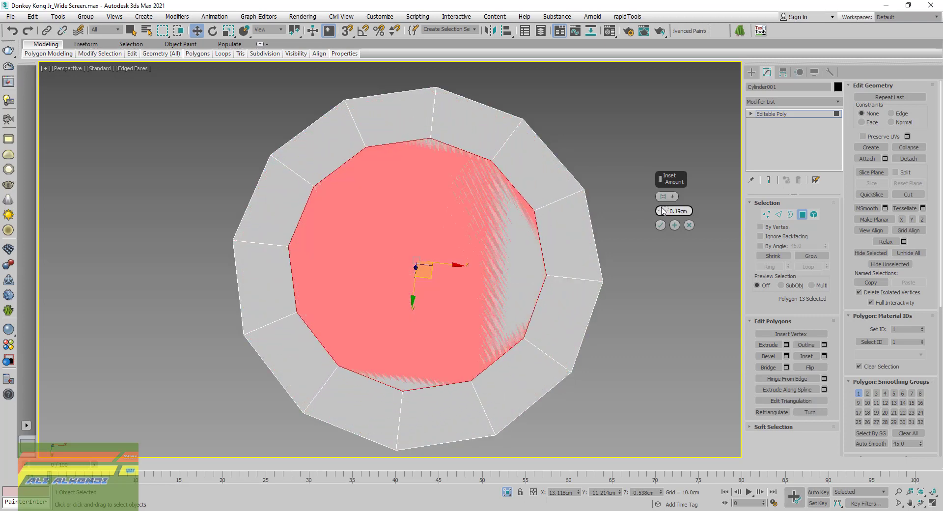
{"action": "left_click_drag", "start_coordinate": [664, 211], "coordinate": [663, 211]}
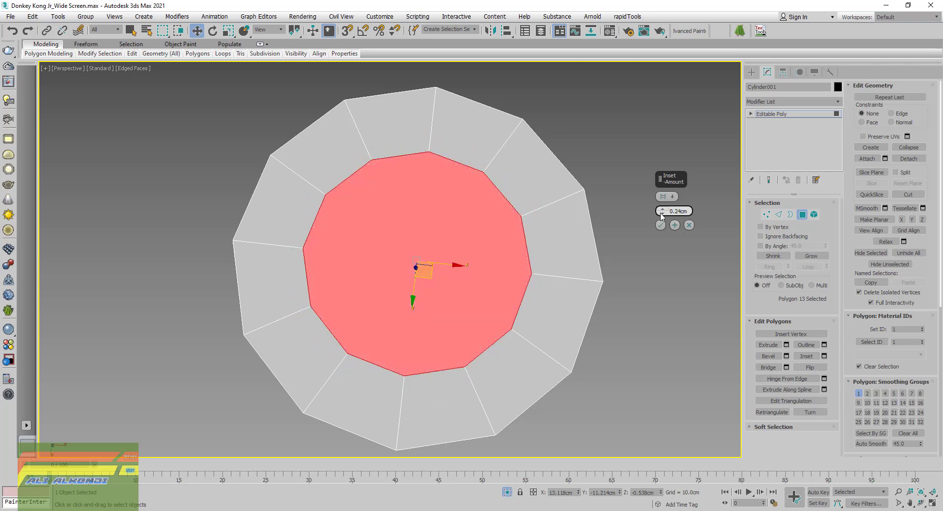
{"action": "left_click_drag", "start_coordinate": [662, 215], "coordinate": [662, 215]}
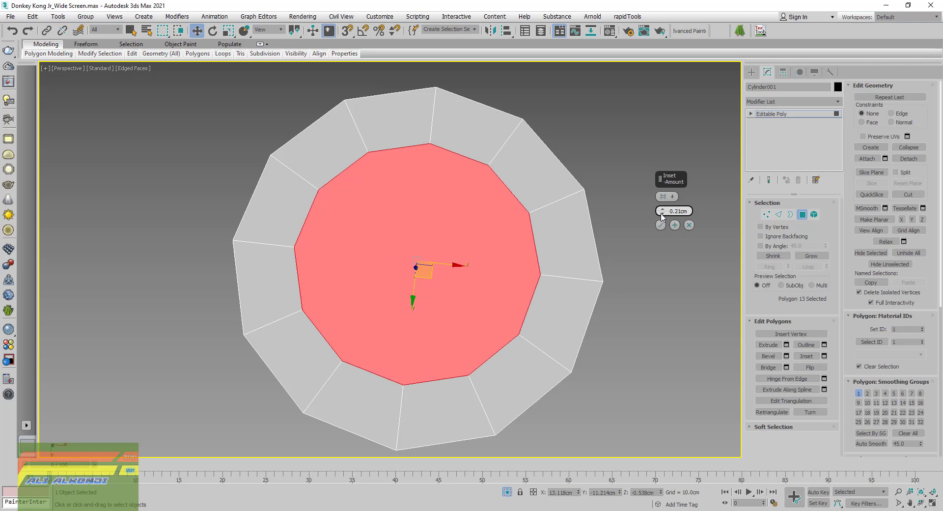
{"action": "left_click", "coordinate": [661, 225]}
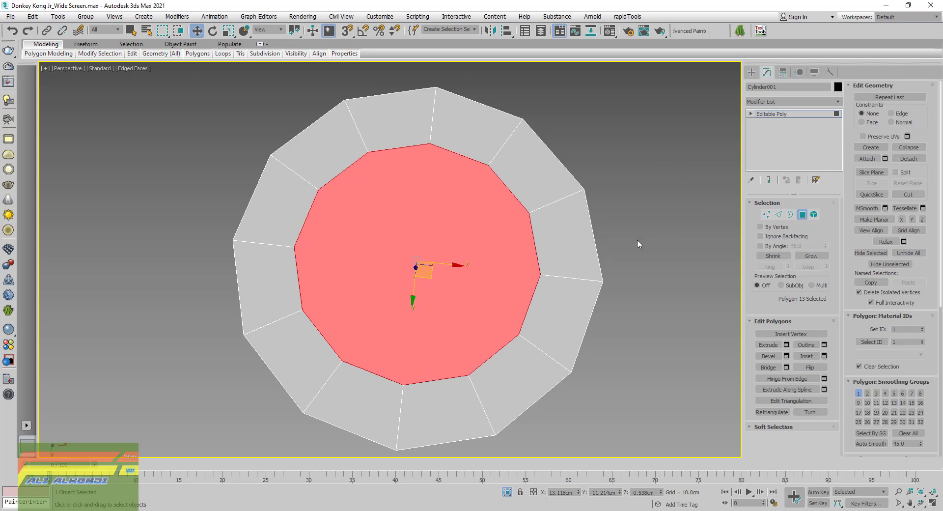
{"action": "mouse_move", "coordinate": [560, 240]}
{"action": "middle_mouse_down", "text": "alt"}
{"action": "mouse_move", "coordinate": [477, 234]}
{"action": "mouse_move", "coordinate": [474, 225]}
{"action": "mouse_move", "coordinate": [496, 224]}
{"action": "middle_mouse_up", "text": "alt"}
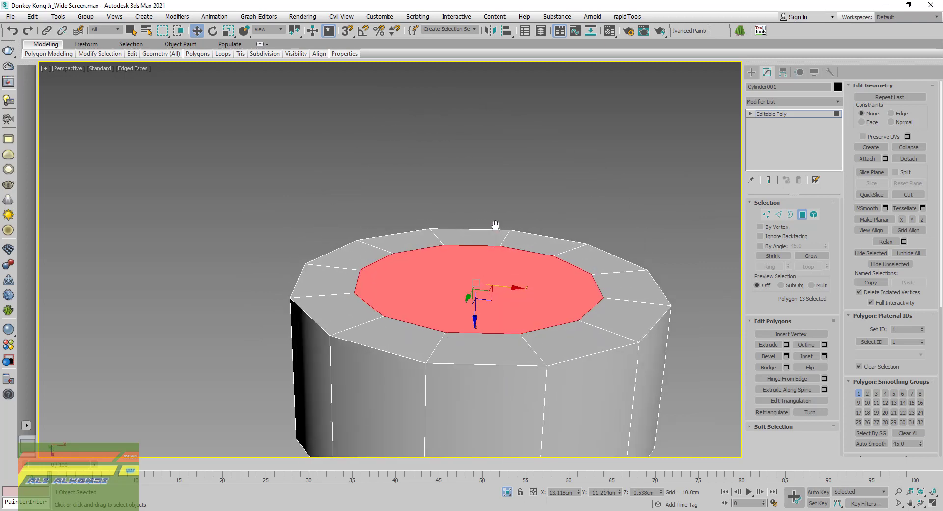
- Add a Swift Loop edge loop around the cylinder's side just below the cap
{"action": "left_click", "coordinate": [552, 349], "text": "ctrl"}
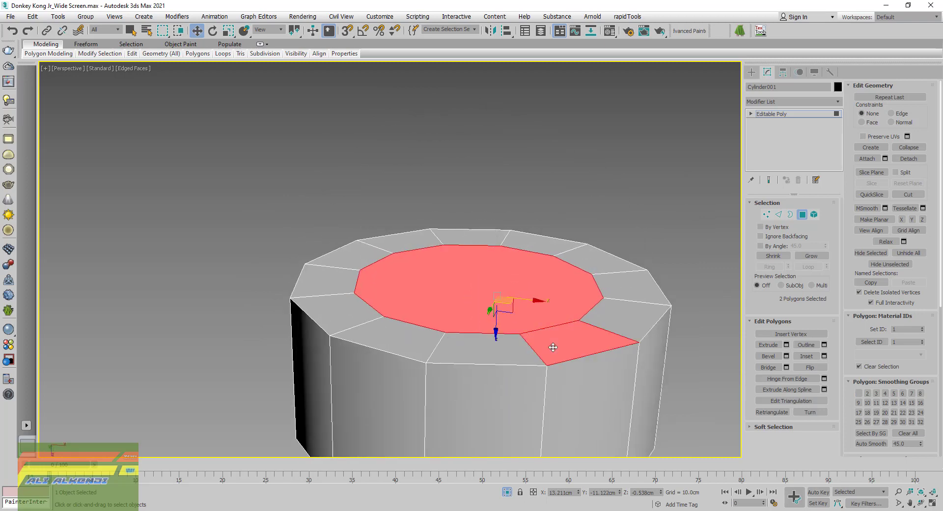
{"action": "left_click", "coordinate": [409, 249], "text": "ctrl"}
{"action": "mouse_move", "coordinate": [409, 250]}
{"action": "middle_mouse_down", "text": "alt"}
{"action": "mouse_move", "coordinate": [432, 268]}
{"action": "mouse_move", "coordinate": [455, 262]}
{"action": "mouse_move", "coordinate": [411, 284]}
{"action": "mouse_move", "coordinate": [418, 268]}
{"action": "middle_mouse_up", "text": "alt"}
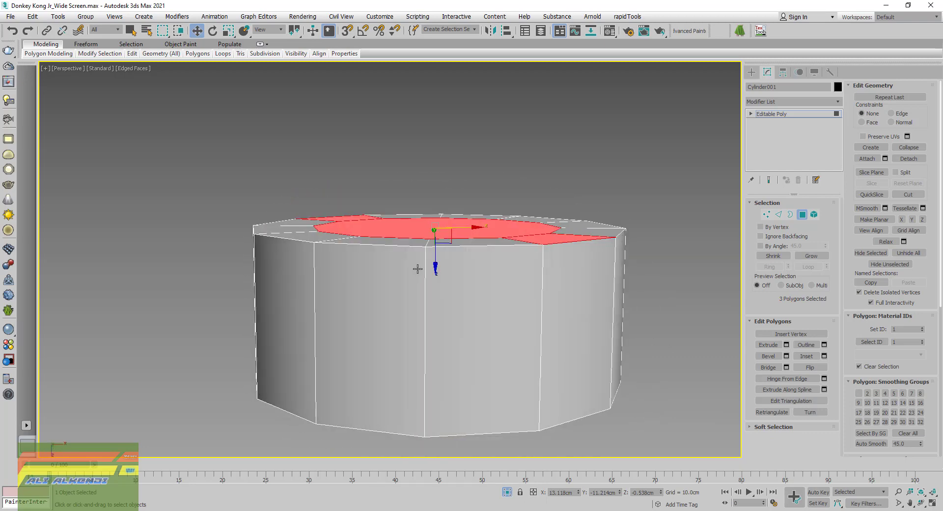
{"action": "left_click", "coordinate": [803, 214]}
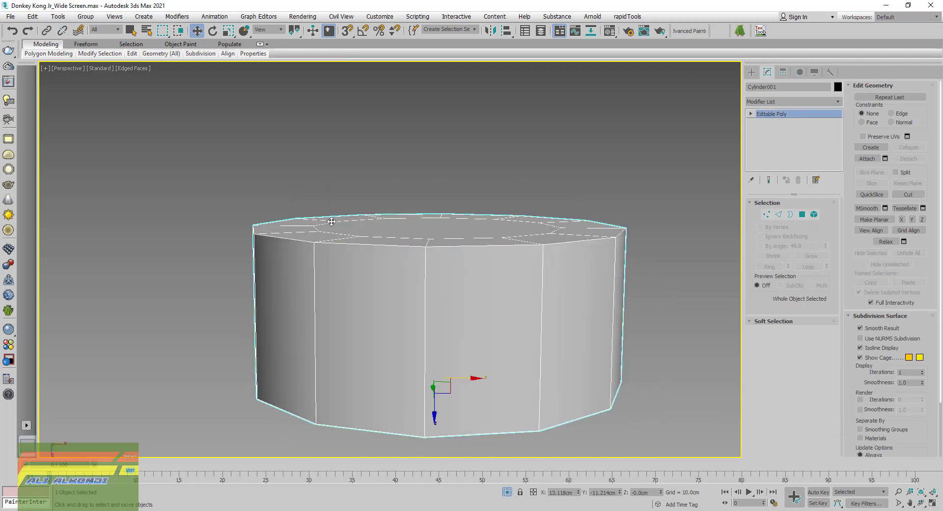
{"action": "mouse_move", "coordinate": [132, 53]}
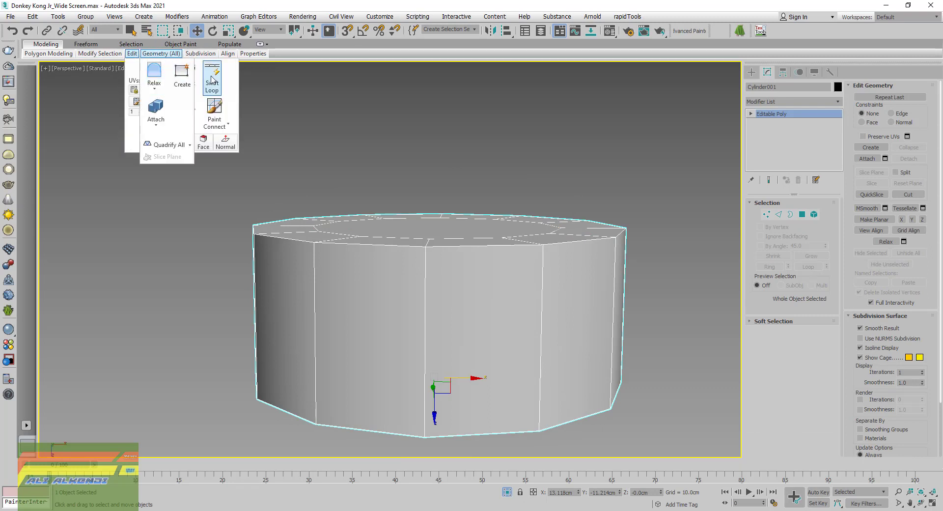
{"action": "left_click", "coordinate": [216, 77]}
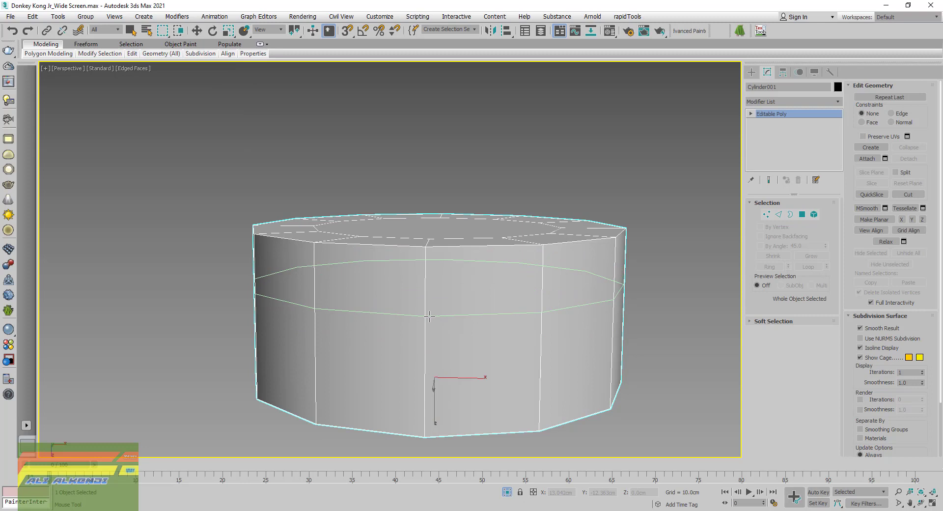
{"action": "left_click", "coordinate": [429, 292]}
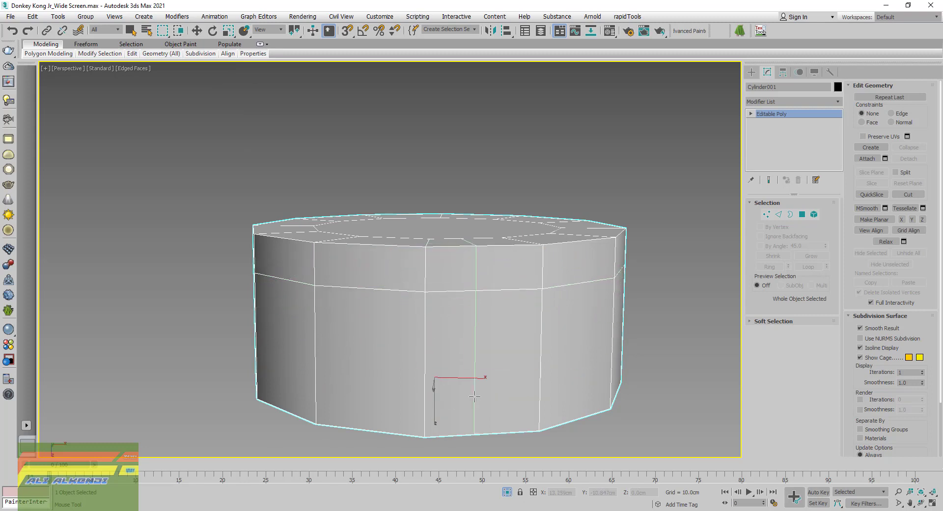
{"action": "left_click", "coordinate": [197, 31]}
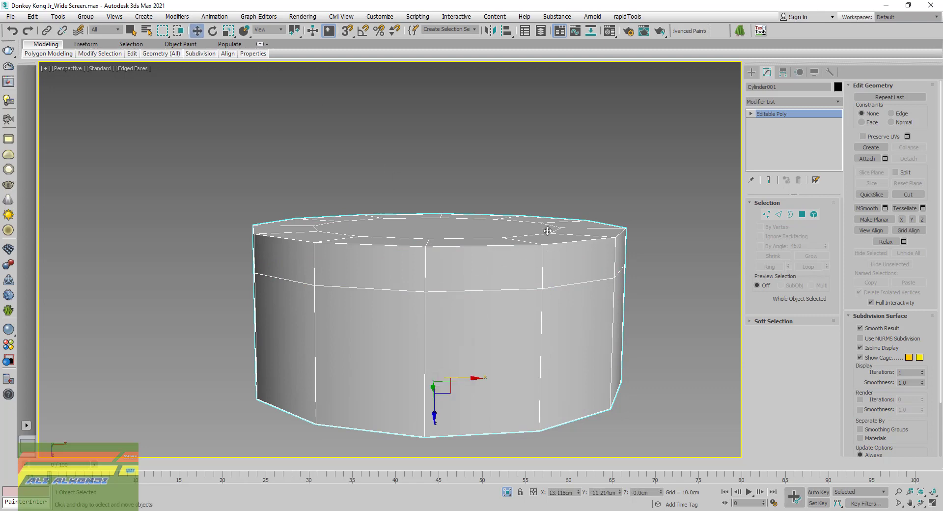
- In Polygon mode, select side faces of the cylinder while orbiting to a top view
{"action": "left_click", "coordinate": [803, 216]}
{"action": "left_click", "coordinate": [575, 254]}
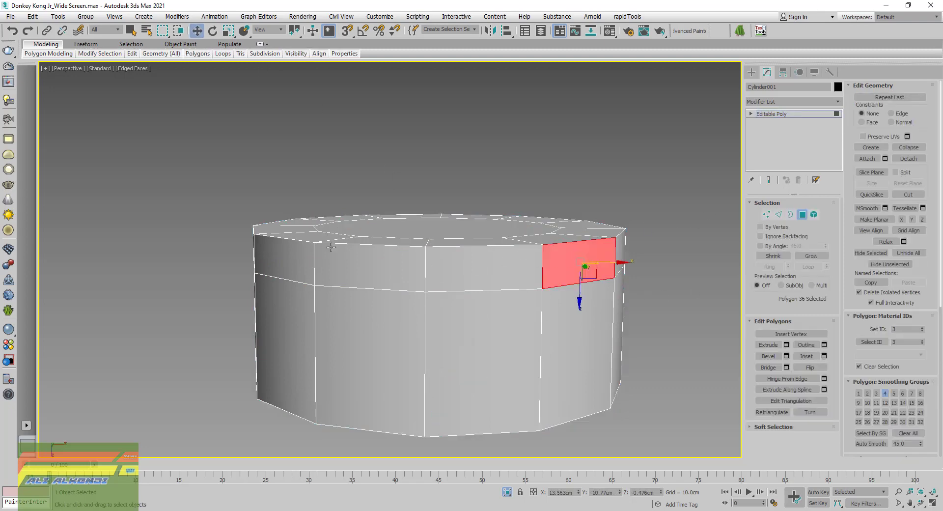
{"action": "mouse_move", "coordinate": [331, 247]}
{"action": "middle_mouse_down", "text": "alt"}
{"action": "mouse_move", "coordinate": [361, 257]}
{"action": "mouse_move", "coordinate": [309, 319]}
{"action": "mouse_move", "coordinate": [318, 313]}
{"action": "mouse_move", "coordinate": [337, 351]}
{"action": "mouse_move", "coordinate": [331, 313]}
{"action": "mouse_move", "coordinate": [307, 353]}
{"action": "mouse_move", "coordinate": [333, 330]}
{"action": "mouse_move", "coordinate": [316, 327]}
{"action": "mouse_move", "coordinate": [322, 347]}
{"action": "middle_mouse_up", "text": "alt"}
{"action": "scroll", "coordinate": [360, 257], "scroll_direction": "down", "scroll_amount": 4}
{"action": "left_click_drag", "start_coordinate": [322, 346], "coordinate": [323, 341]}
{"action": "mouse_move", "coordinate": [383, 340]}
{"action": "middle_mouse_down", "text": "alt"}
{"action": "mouse_move", "coordinate": [499, 305]}
{"action": "mouse_move", "coordinate": [540, 318]}
{"action": "mouse_move", "coordinate": [539, 275]}
{"action": "mouse_move", "coordinate": [575, 263]}
{"action": "mouse_move", "coordinate": [576, 272]}
{"action": "middle_mouse_up", "text": "alt"}
- Select the centre cap face and two opposite rim faces, then extrude them -0.11cm
{"action": "left_click", "coordinate": [580, 280]}
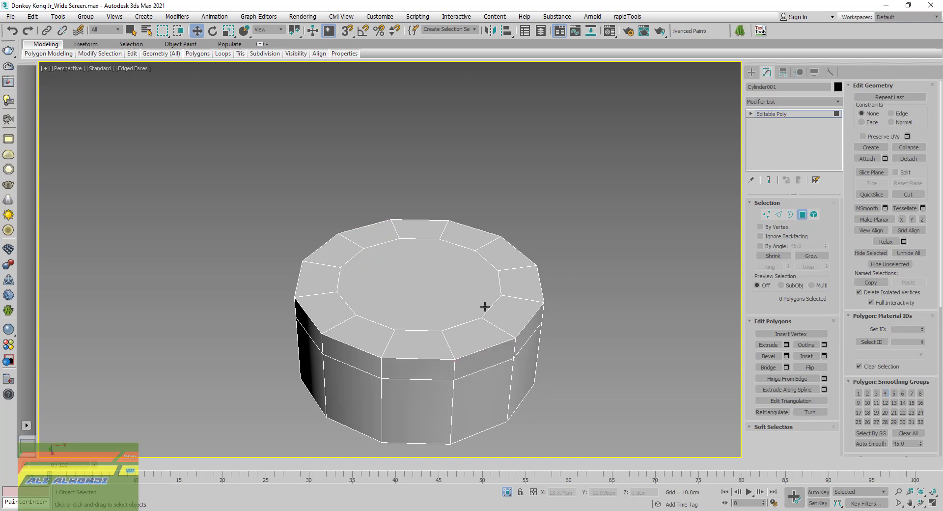
{"action": "middle_click_drag", "start_coordinate": [485, 306], "coordinate": [441, 285], "text": "alt"}
{"action": "left_click", "coordinate": [421, 268]}
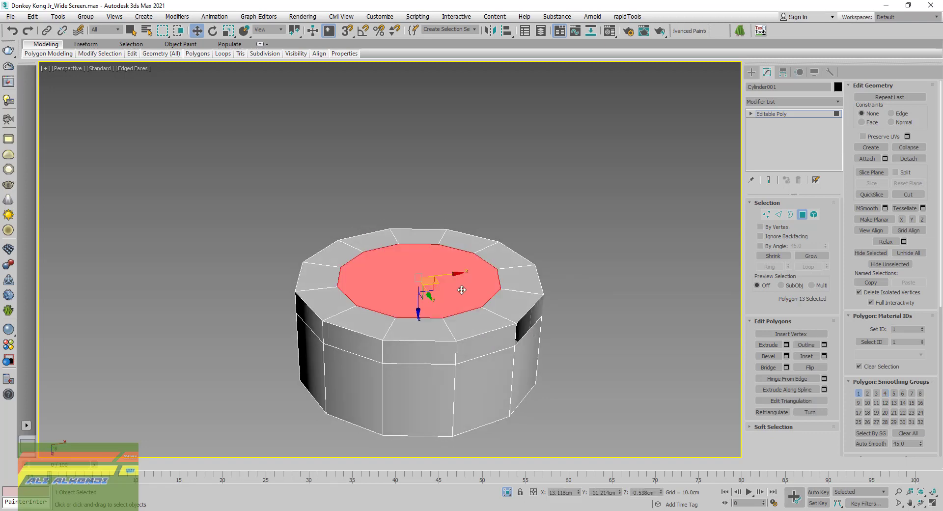
{"action": "left_click", "coordinate": [510, 302], "text": "ctrl"}
{"action": "left_click", "coordinate": [338, 250], "text": "ctrl"}
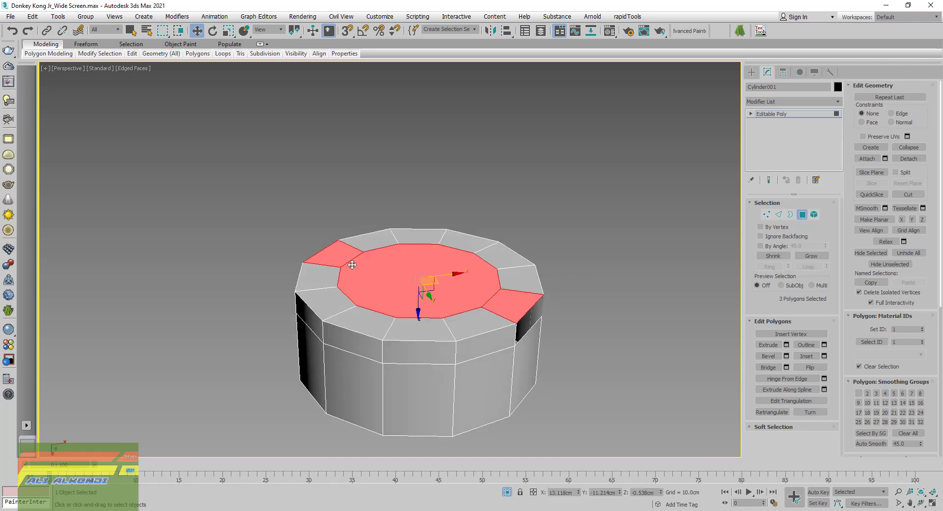
{"action": "mouse_move", "coordinate": [338, 251]}
{"action": "middle_mouse_down", "text": "alt"}
{"action": "mouse_move", "coordinate": [318, 250]}
{"action": "mouse_move", "coordinate": [392, 251]}
{"action": "middle_mouse_up", "text": "alt"}
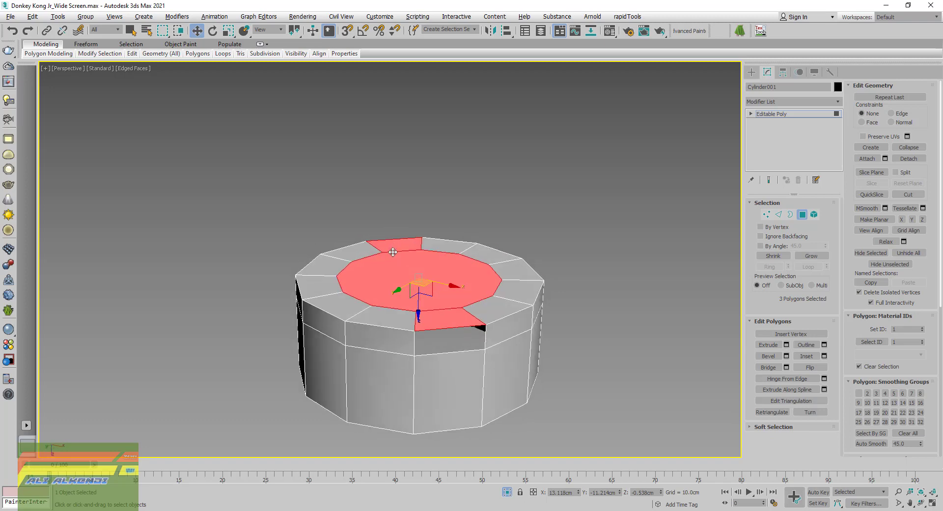
{"action": "left_click", "coordinate": [787, 345]}
{"action": "left_click_drag", "start_coordinate": [656, 212], "coordinate": [662, 218]}
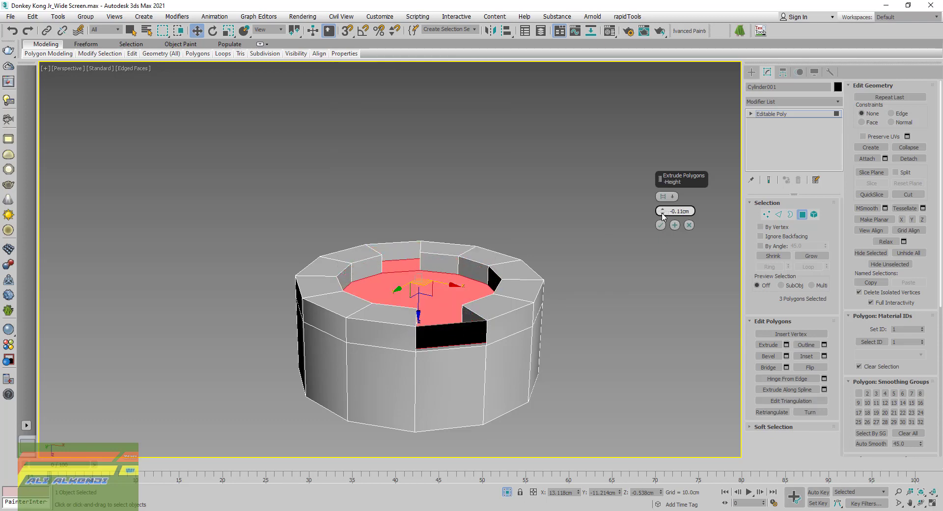
- In four viewports, set the slot faces' Extrude Height to -0.12cm and confirm
{"action": "left_click", "coordinate": [932, 502]}
{"action": "left_click", "coordinate": [911, 492]}
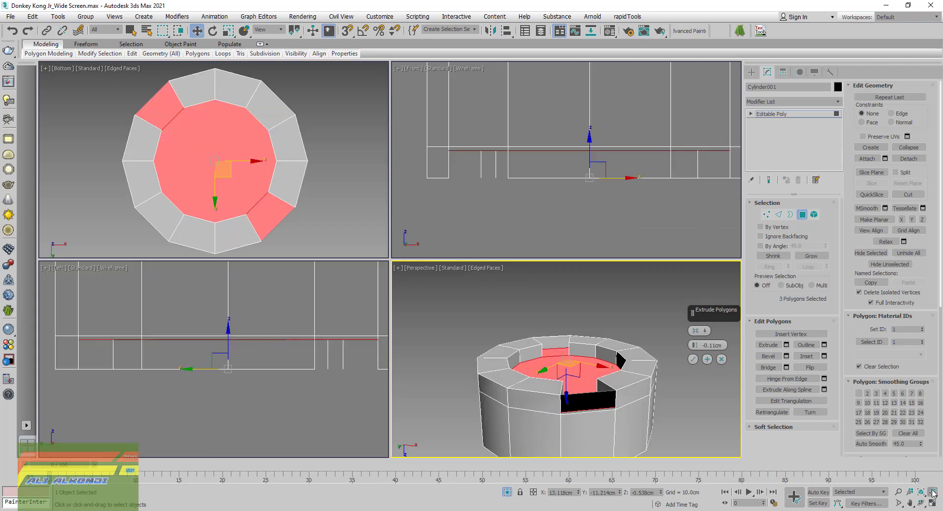
{"action": "middle_click_drag", "start_coordinate": [302, 379], "coordinate": [234, 390]}
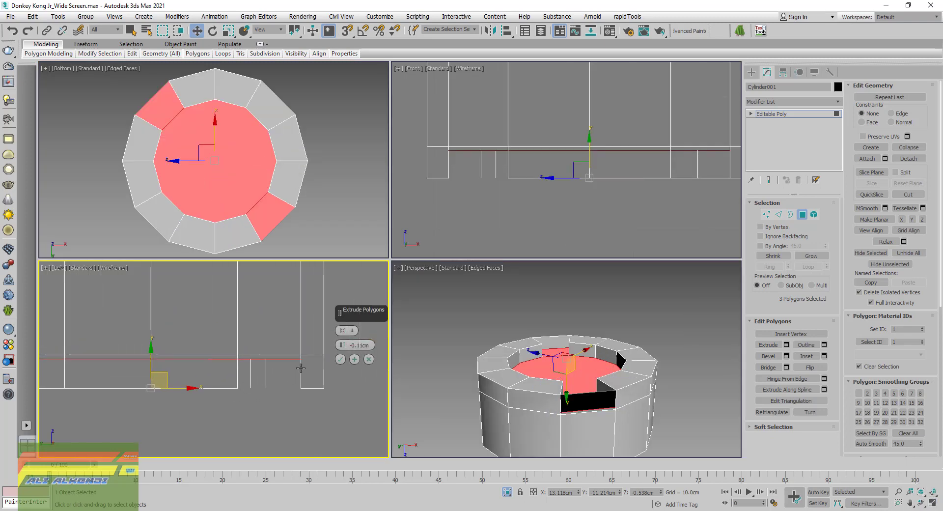
{"action": "left_click", "coordinate": [342, 348]}
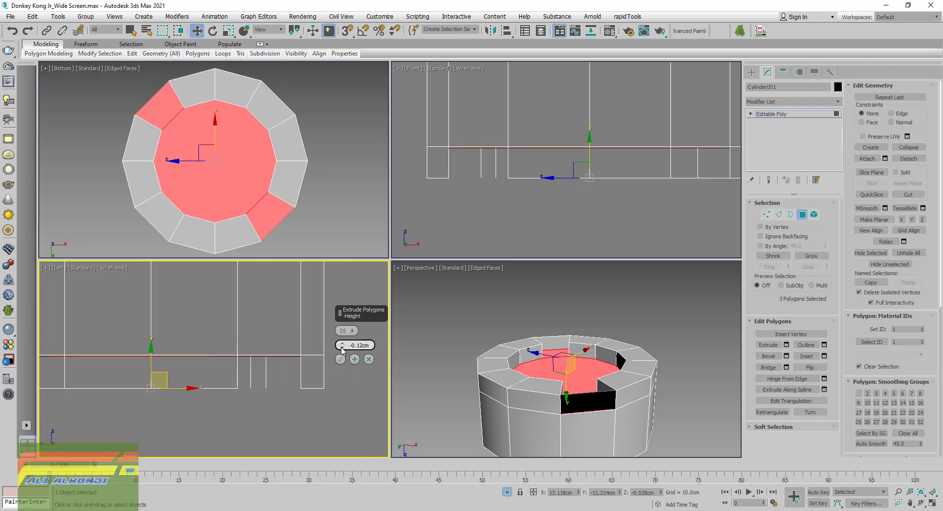
{"action": "left_click", "coordinate": [343, 348]}
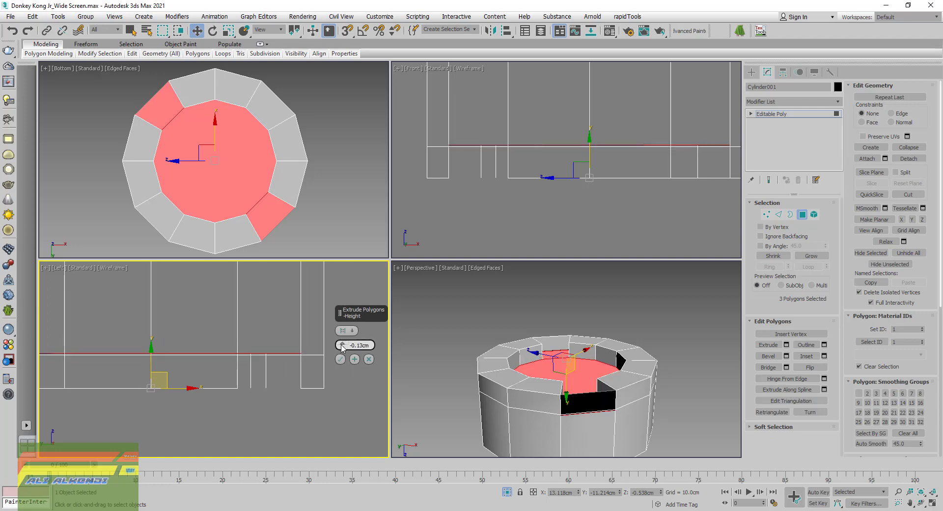
{"action": "left_click", "coordinate": [342, 344]}
{"action": "left_click", "coordinate": [340, 359]}
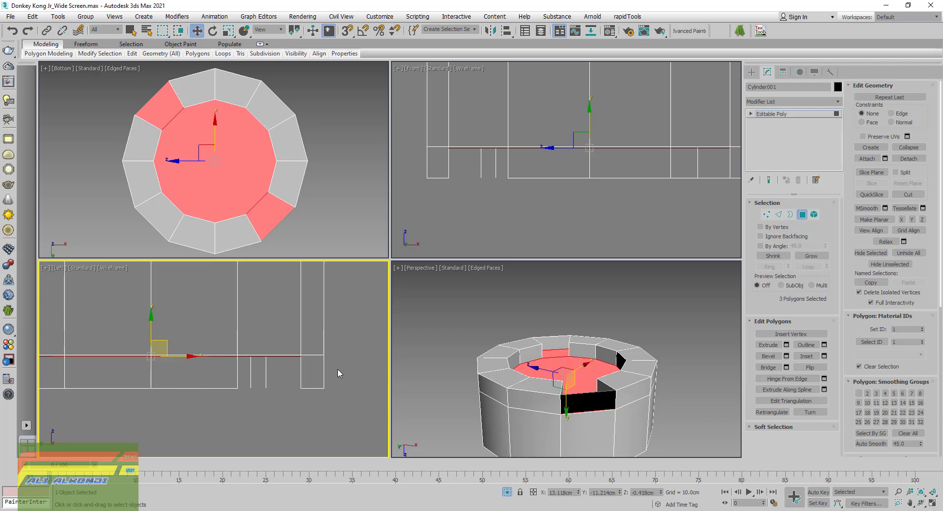
- Raise the recessed slot faces slightly in the Left view, then maximize Perspective
{"action": "middle_click_drag", "start_coordinate": [152, 383], "coordinate": [192, 349]}
{"action": "scroll", "coordinate": [193, 349], "scroll_direction": "up", "scroll_amount": 3}
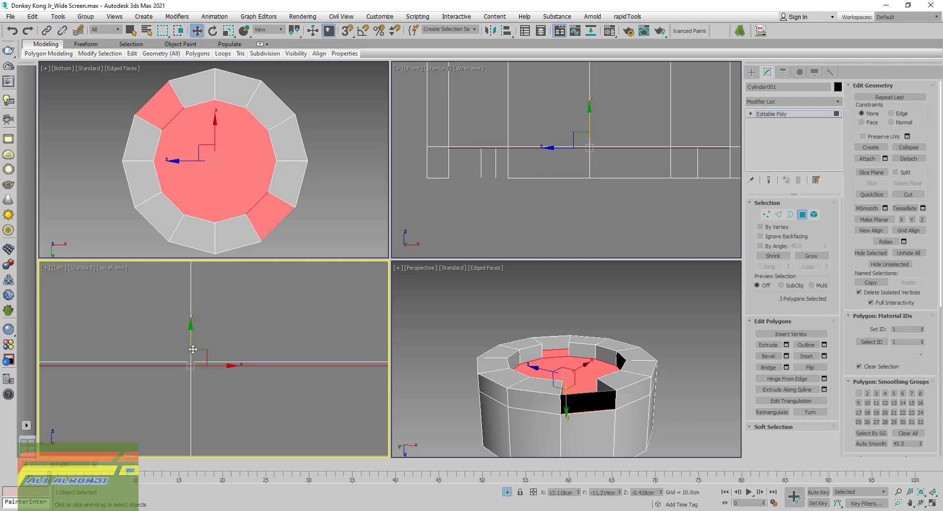
{"action": "scroll", "coordinate": [194, 346], "scroll_direction": "up", "scroll_amount": 2}
{"action": "left_click_drag", "start_coordinate": [201, 337], "coordinate": [195, 328]}
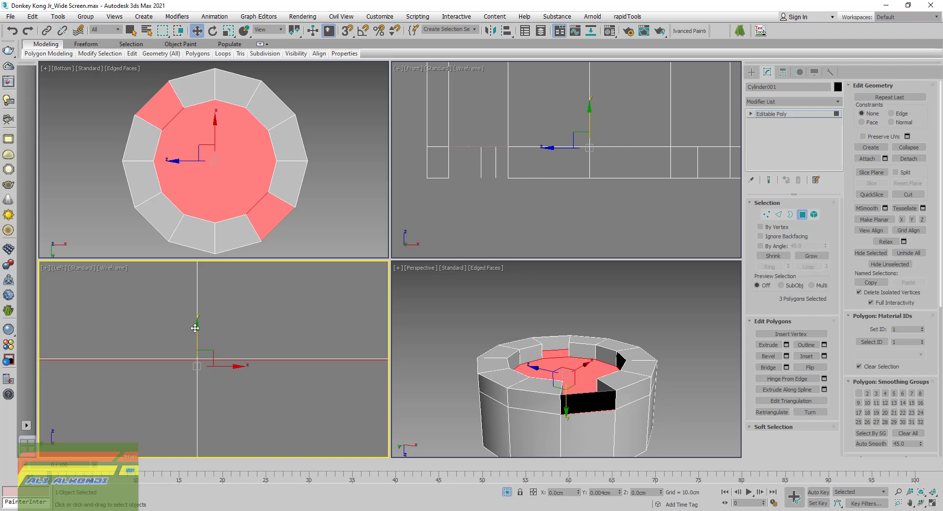
{"action": "left_click_drag", "start_coordinate": [195, 328], "coordinate": [196, 327]}
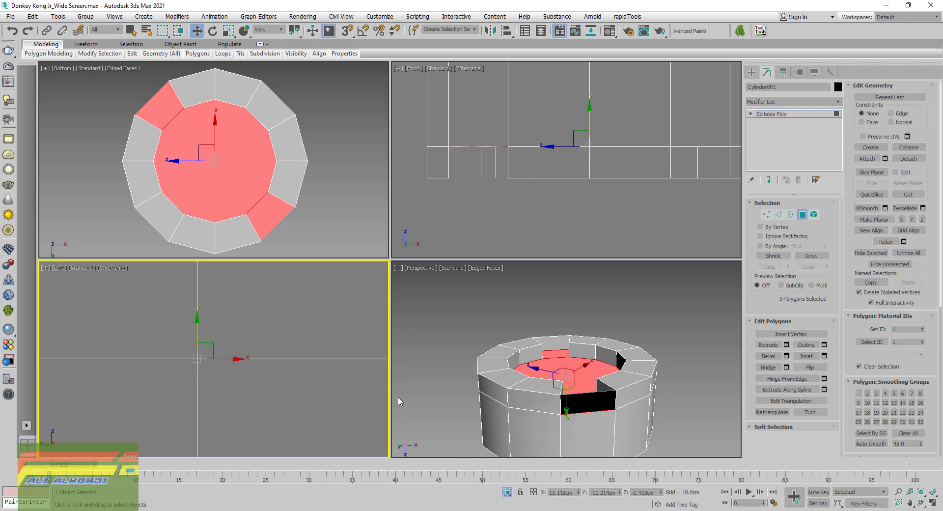
{"action": "scroll", "coordinate": [570, 376], "scroll_direction": "down", "scroll_amount": 2}
{"action": "middle_click_drag", "start_coordinate": [560, 379], "coordinate": [573, 374]}
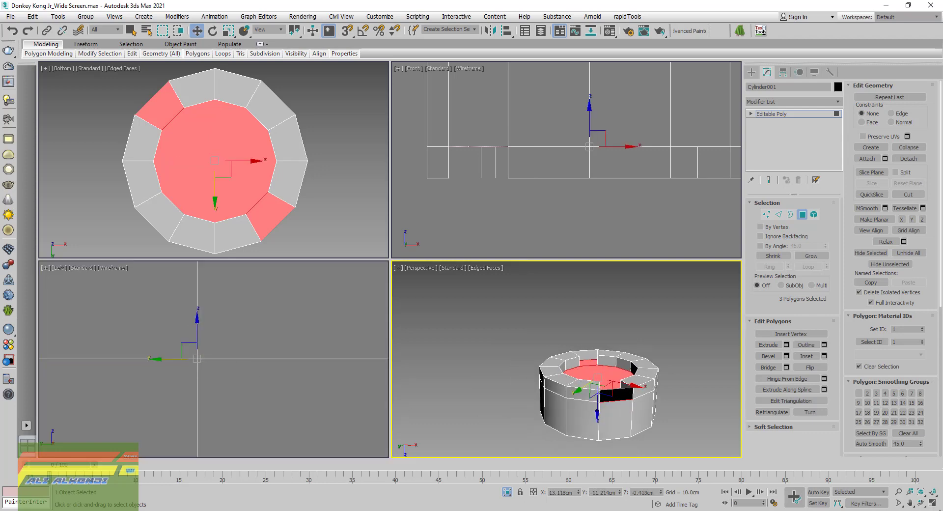
{"action": "left_click", "coordinate": [933, 503]}
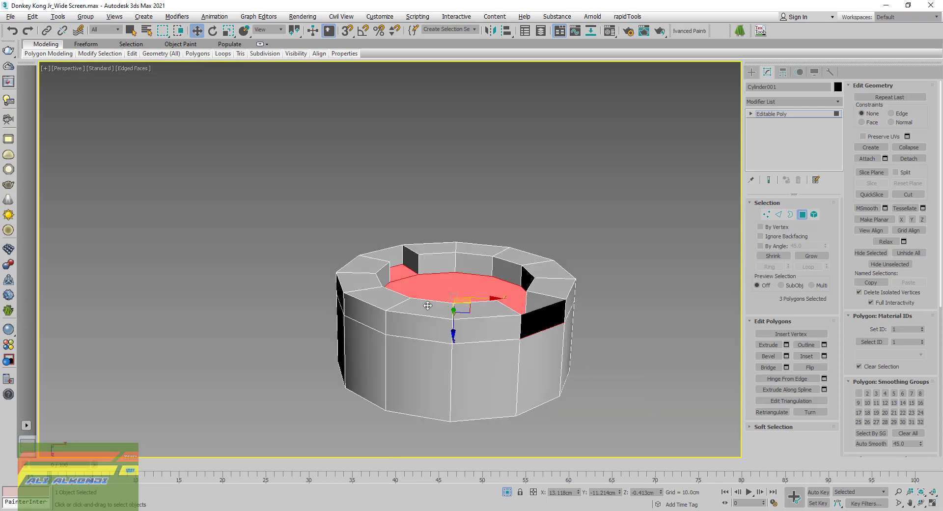
- Delete a side face and a top rim face at the notch
{"action": "middle_click_drag", "start_coordinate": [544, 325], "coordinate": [613, 308], "text": "alt"}
{"action": "left_click", "coordinate": [523, 316]}
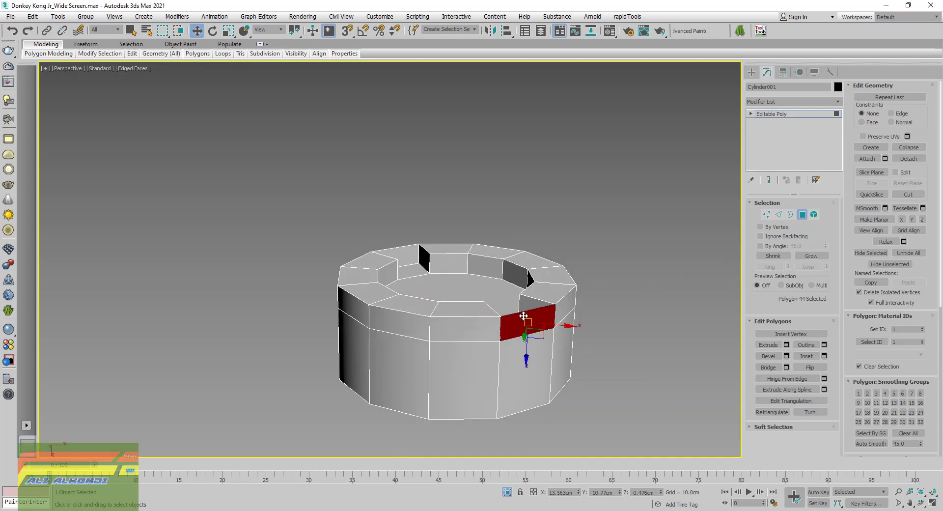
{"action": "left_click", "coordinate": [410, 254], "text": "ctrl"}
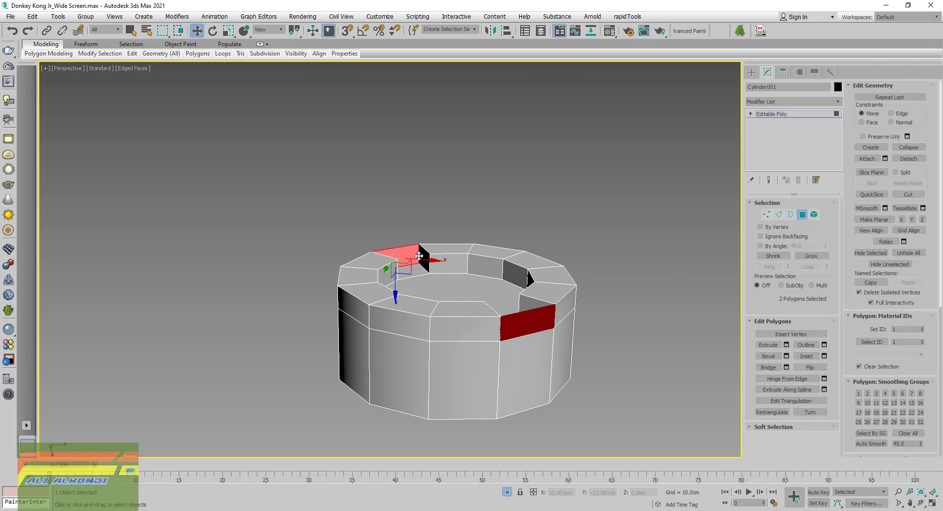
{"action": "key", "text": "Delete"}
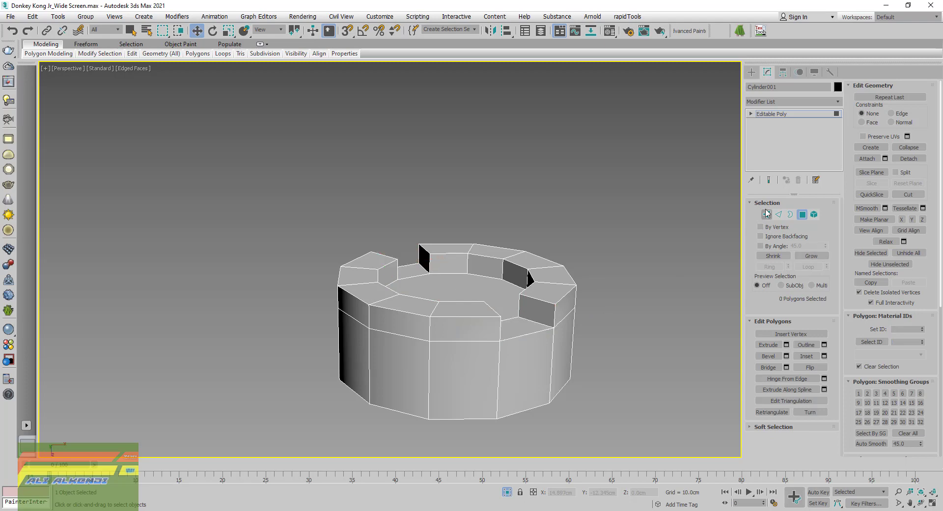
- In wireframe Vertex mode, weld the stray vertices at the notch corner and below it
{"action": "left_click", "coordinate": [767, 214]}
{"action": "middle_click_drag", "start_coordinate": [542, 343], "coordinate": [549, 307], "text": "alt"}
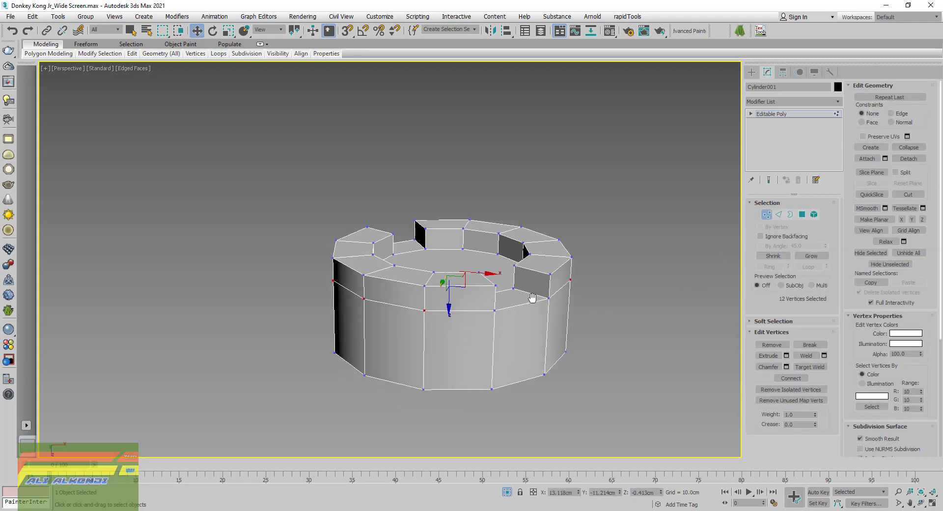
{"action": "key", "text": "F3"}
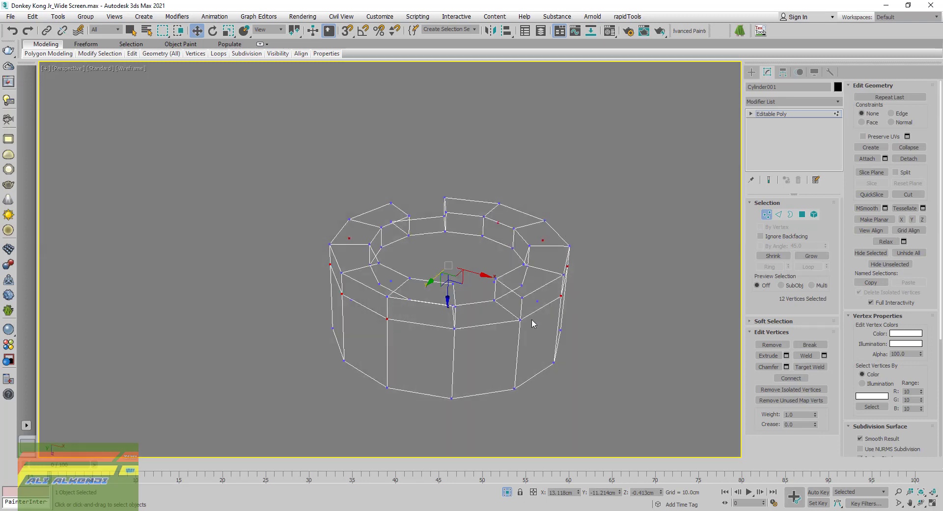
{"action": "scroll", "coordinate": [533, 325], "scroll_direction": "up", "scroll_amount": 3}
{"action": "scroll", "coordinate": [530, 330], "scroll_direction": "up", "scroll_amount": 4}
{"action": "left_click_drag", "start_coordinate": [529, 340], "coordinate": [508, 312]}
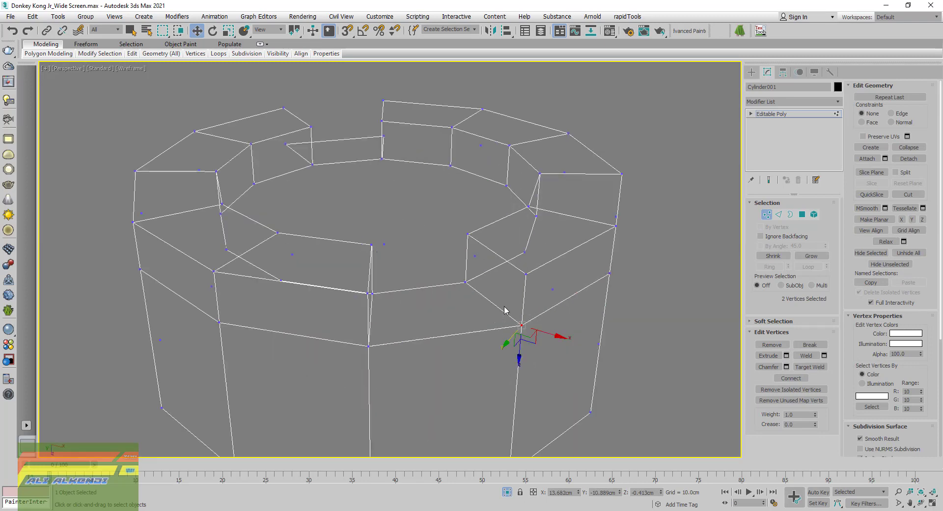
{"action": "left_click", "coordinate": [806, 357]}
{"action": "left_click_drag", "start_coordinate": [355, 336], "coordinate": [362, 341]}
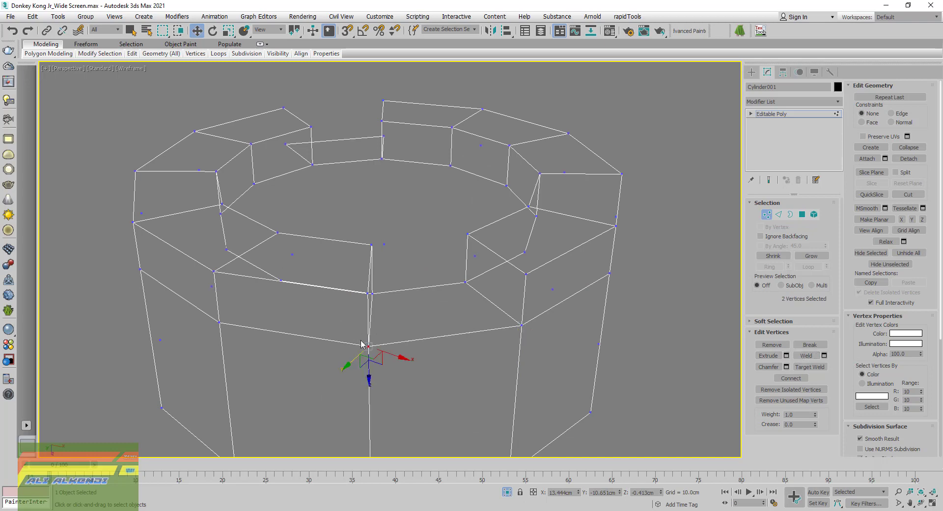
{"action": "left_click", "coordinate": [807, 355]}
- Weld the loose vertices on the lower edge and the other notch side
{"action": "scroll", "coordinate": [347, 241], "scroll_direction": "down", "scroll_amount": 2}
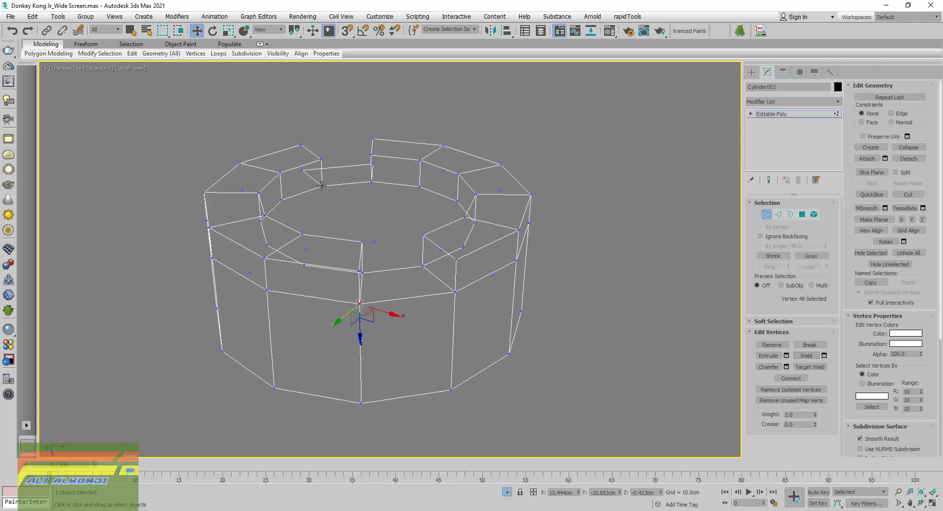
{"action": "mouse_move", "coordinate": [164, 168]}
{"action": "middle_mouse_down", "text": "alt"}
{"action": "mouse_move", "coordinate": [449, 246]}
{"action": "mouse_move", "coordinate": [442, 225]}
{"action": "mouse_move", "coordinate": [601, 412]}
{"action": "middle_mouse_up", "text": "alt"}
{"action": "scroll", "coordinate": [466, 218], "scroll_direction": "up", "scroll_amount": 2}
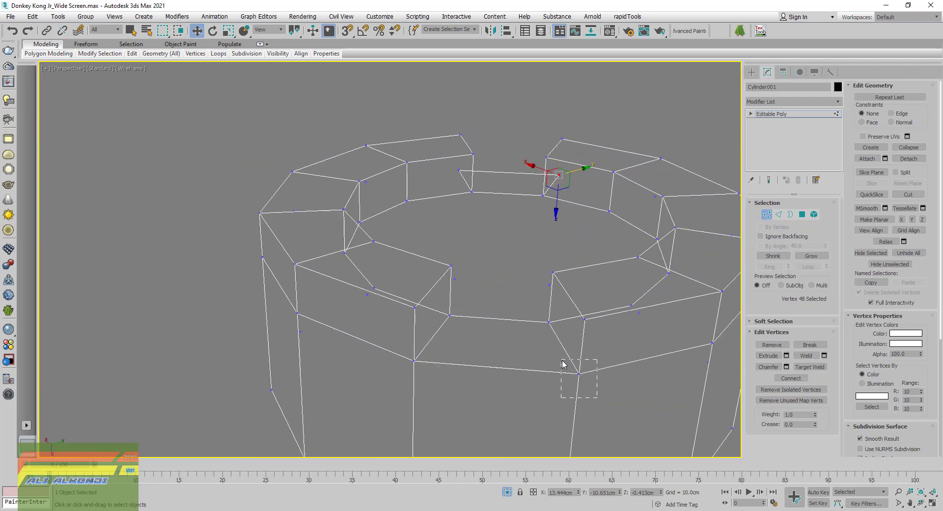
{"action": "left_click_drag", "start_coordinate": [563, 364], "coordinate": [561, 360]}
{"action": "left_click", "coordinate": [807, 356]}
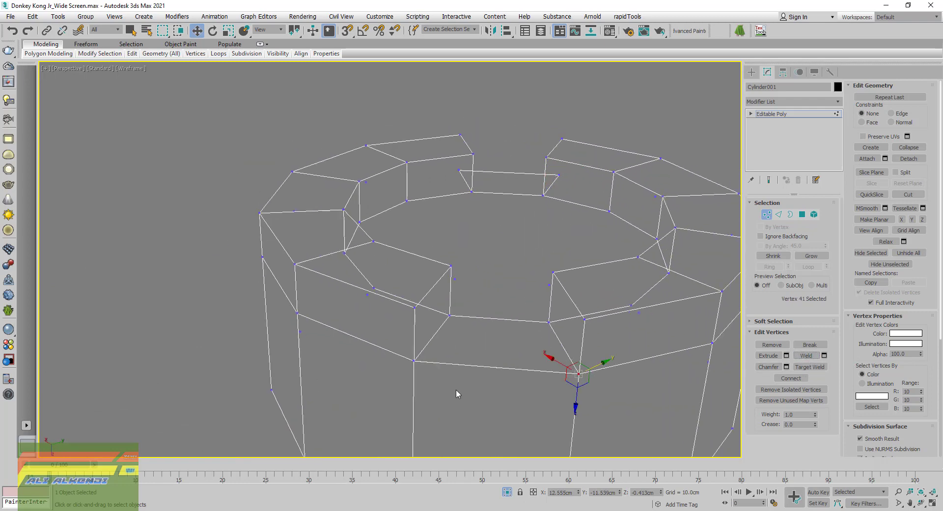
{"action": "left_click_drag", "start_coordinate": [428, 375], "coordinate": [398, 348]}
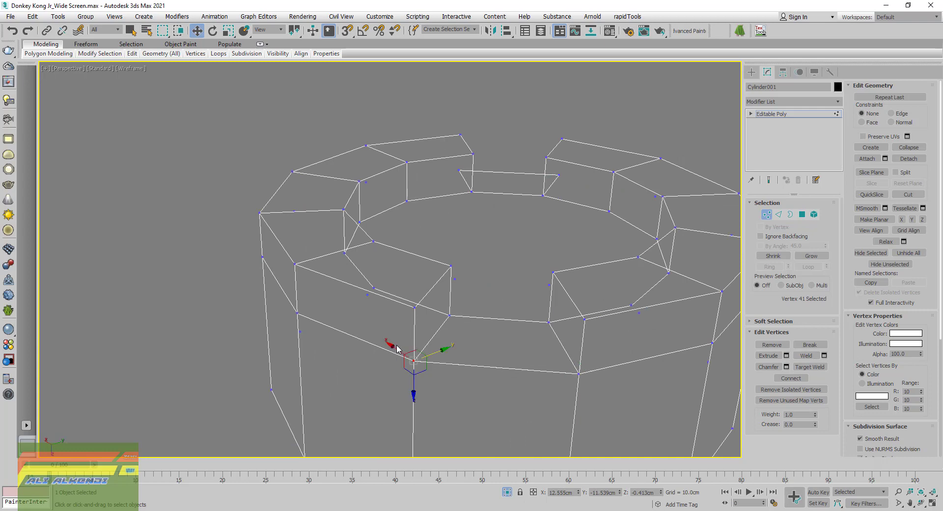
{"action": "left_click", "coordinate": [807, 355]}
- Return to Edged Faces shading and compare the ring against the Back.jpg reference photo
{"action": "key", "text": "F3"}
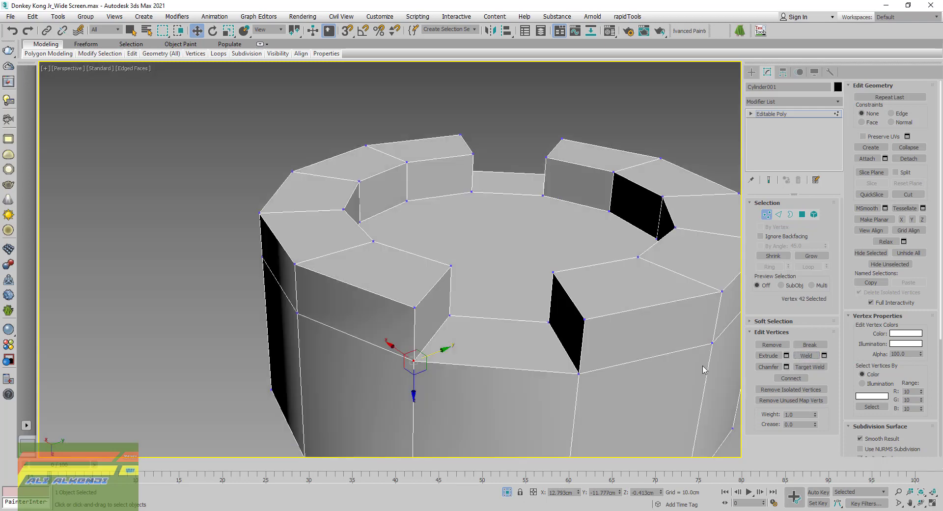
{"action": "scroll", "coordinate": [487, 323], "scroll_direction": "down", "scroll_amount": 5}
{"action": "mouse_move", "coordinate": [484, 294]}
{"action": "middle_mouse_down", "text": "alt"}
{"action": "mouse_move", "coordinate": [495, 359]}
{"action": "mouse_move", "coordinate": [449, 337]}
{"action": "mouse_move", "coordinate": [425, 308]}
{"action": "mouse_move", "coordinate": [372, 362]}
{"action": "middle_mouse_up", "text": "alt"}
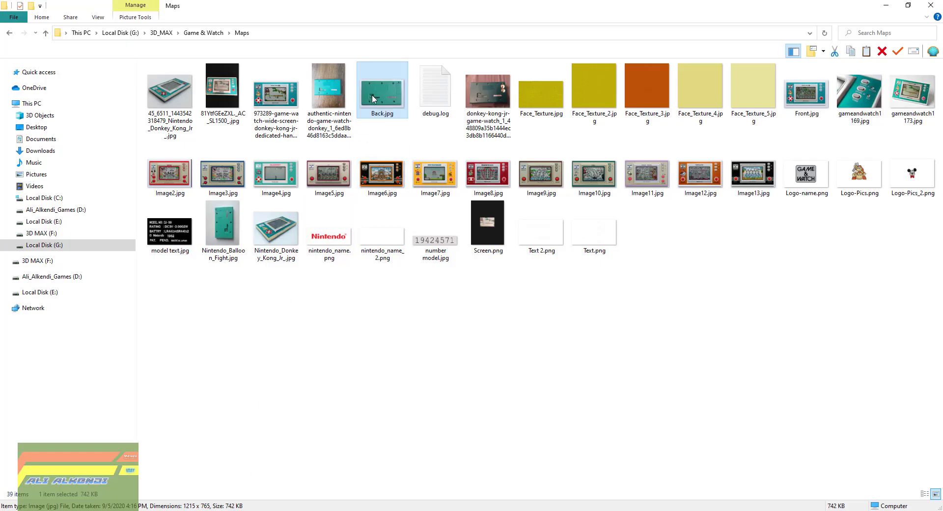
{"action": "double_click", "coordinate": [373, 100]}
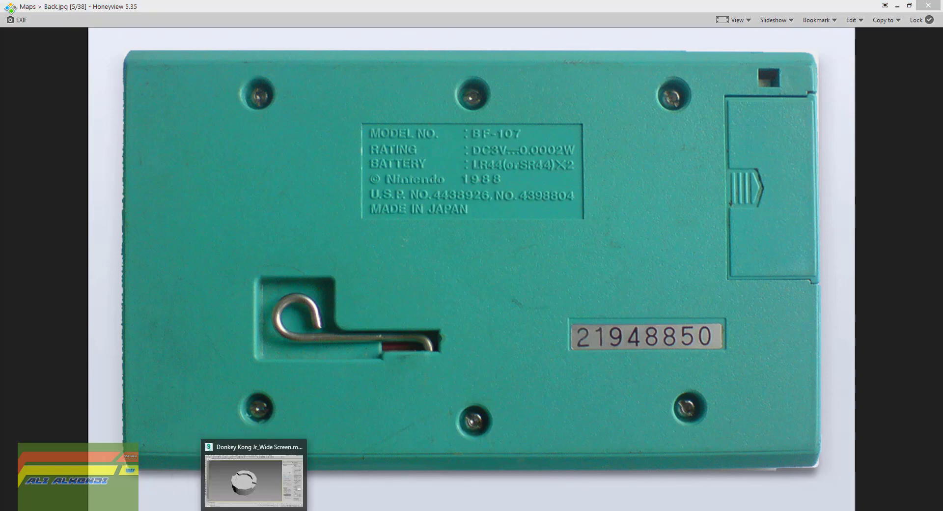
{"action": "left_click", "coordinate": [255, 508]}
{"action": "mouse_move", "coordinate": [328, 381]}
{"action": "middle_mouse_down", "text": "alt"}
{"action": "mouse_move", "coordinate": [337, 353]}
{"action": "mouse_move", "coordinate": [345, 363]}
{"action": "middle_mouse_up", "text": "alt"}
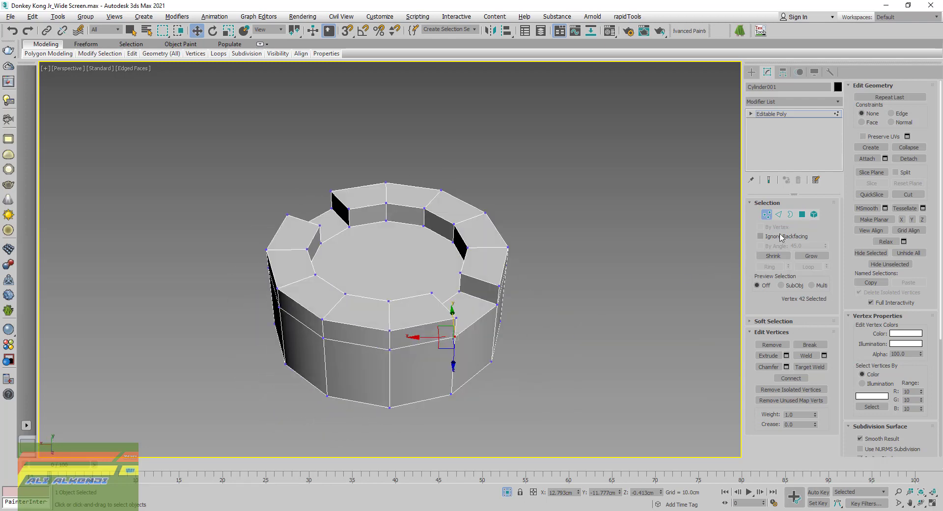
- Inset the cylinder's top cap face by about 0.25cm
{"action": "left_click", "coordinate": [802, 214]}
{"action": "left_click", "coordinate": [407, 294]}
{"action": "mouse_move", "coordinate": [413, 299]}
{"action": "middle_mouse_down"}
{"action": "mouse_move", "coordinate": [446, 307]}
{"action": "mouse_move", "coordinate": [458, 323]}
{"action": "middle_mouse_up"}
{"action": "scroll", "coordinate": [447, 307], "scroll_direction": "up", "scroll_amount": 5}
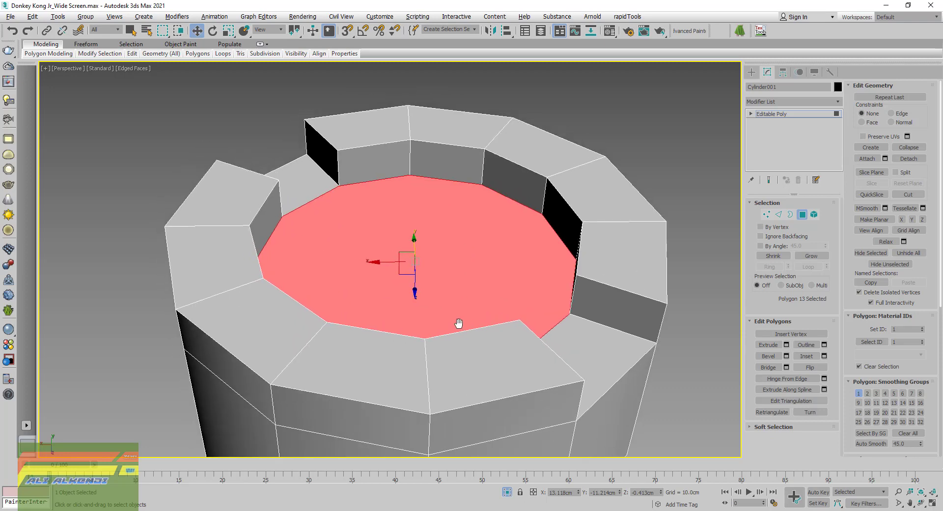
{"action": "left_click", "coordinate": [825, 355]}
{"action": "right_click", "coordinate": [663, 213]}
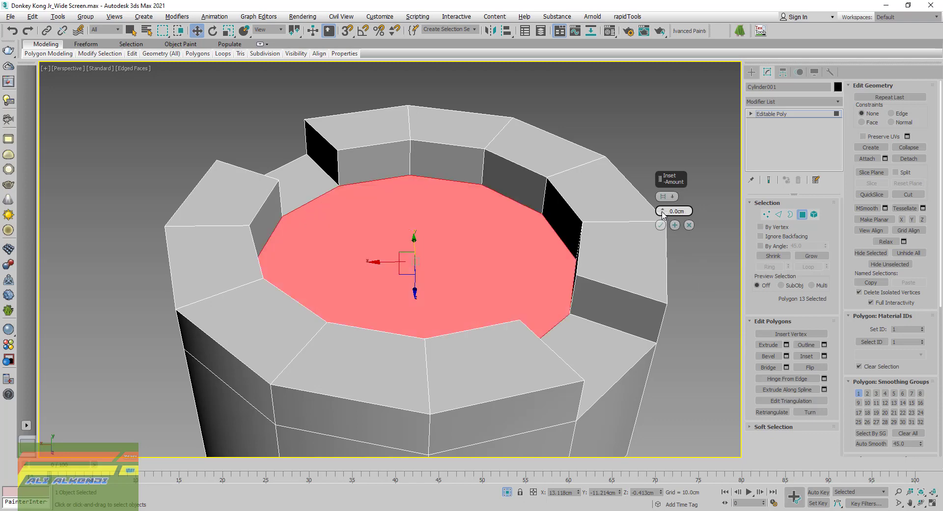
{"action": "left_click", "coordinate": [663, 211]}
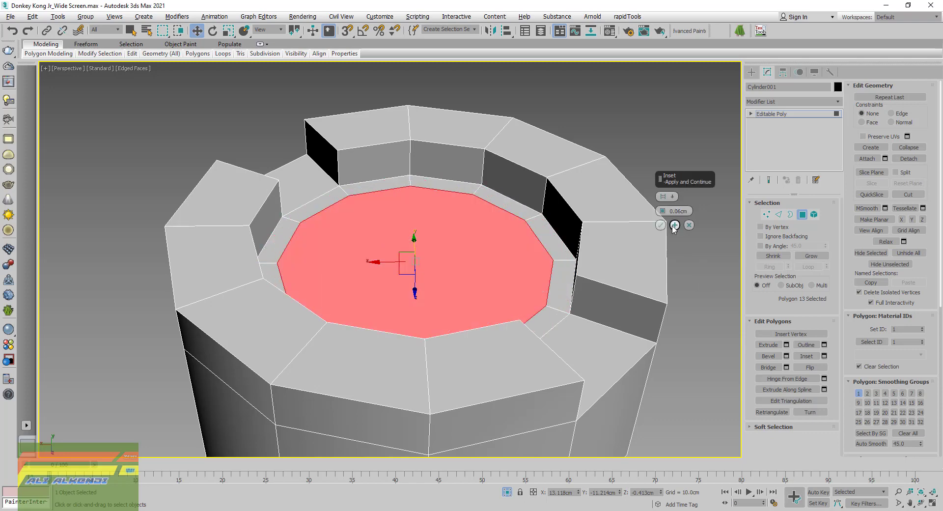
{"action": "left_click_drag", "start_coordinate": [663, 211], "coordinate": [663, 212]}
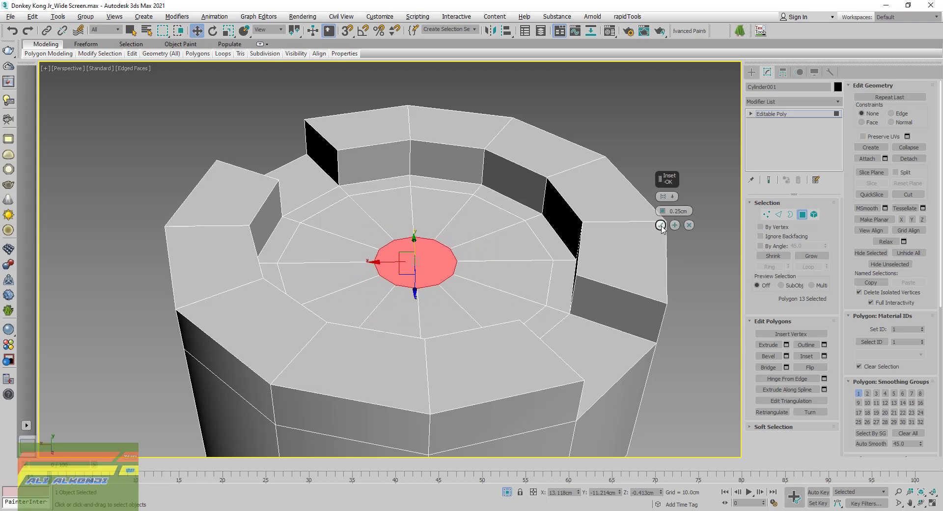
{"action": "left_click", "coordinate": [661, 224]}
- Push the inset face down into a shallow dip, then exit Polygon mode
{"action": "mouse_move", "coordinate": [484, 295]}
{"action": "middle_mouse_down", "text": "alt"}
{"action": "mouse_move", "coordinate": [471, 275]}
{"action": "mouse_move", "coordinate": [411, 303]}
{"action": "middle_mouse_up", "text": "alt"}
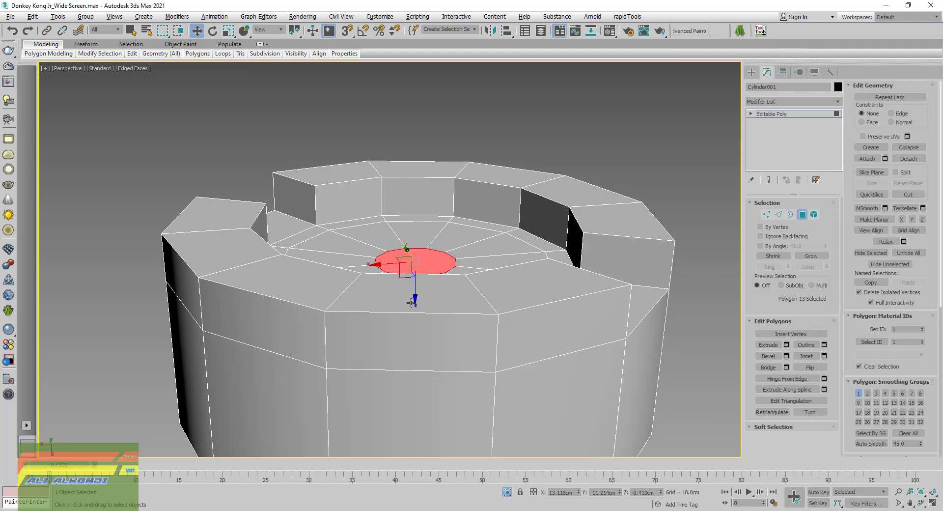
{"action": "left_click_drag", "start_coordinate": [415, 290], "coordinate": [420, 324]}
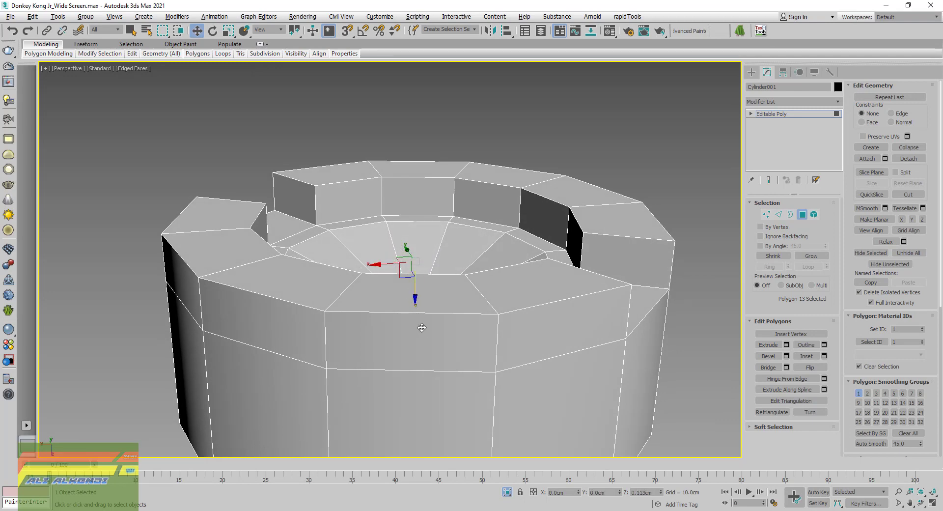
{"action": "middle_click_drag", "start_coordinate": [420, 325], "coordinate": [416, 327], "text": "alt"}
{"action": "left_click_drag", "start_coordinate": [417, 328], "coordinate": [418, 328]}
{"action": "mouse_move", "coordinate": [417, 328]}
{"action": "middle_mouse_down", "text": "alt"}
{"action": "mouse_move", "coordinate": [383, 311]}
{"action": "mouse_move", "coordinate": [380, 297]}
{"action": "middle_mouse_up", "text": "alt"}
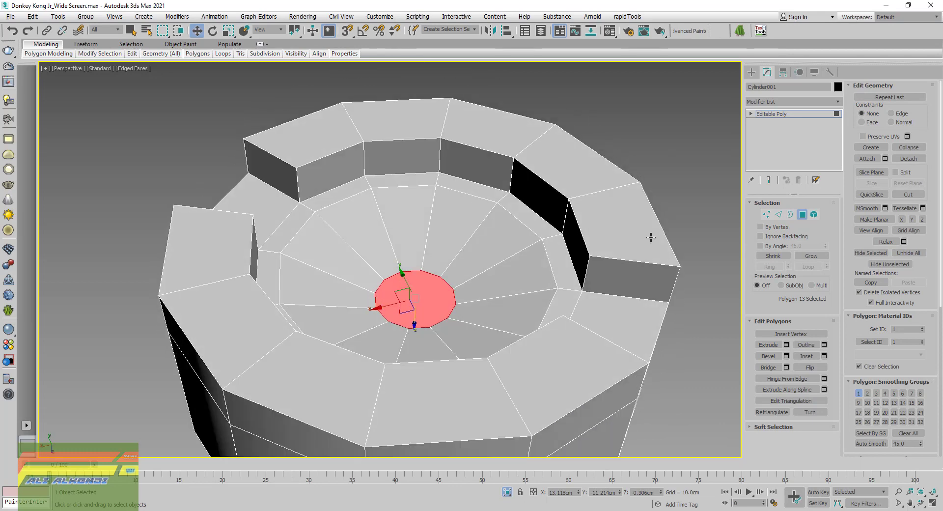
{"action": "left_click", "coordinate": [802, 214]}
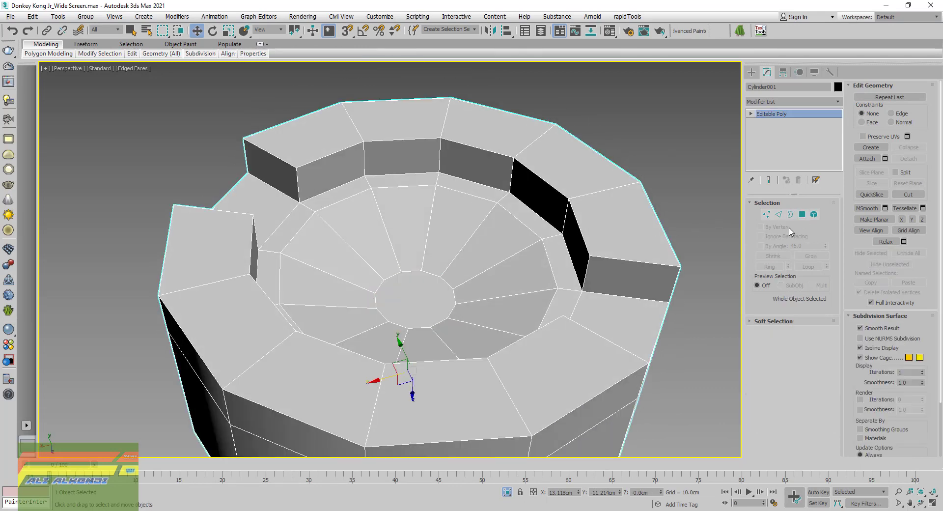
- Add a new edge loop inside the recess with Swift Loop
{"action": "middle_click_drag", "start_coordinate": [520, 264], "coordinate": [552, 252], "text": "alt"}
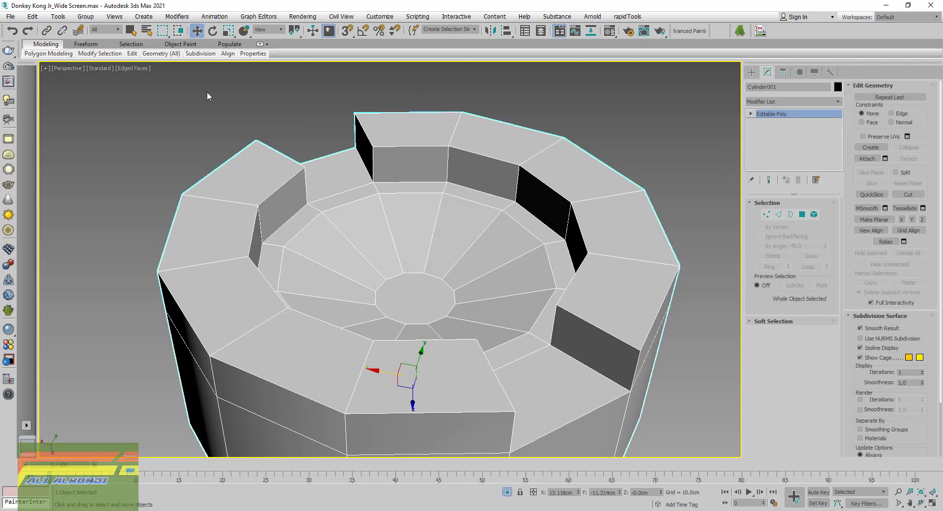
{"action": "mouse_move", "coordinate": [131, 53]}
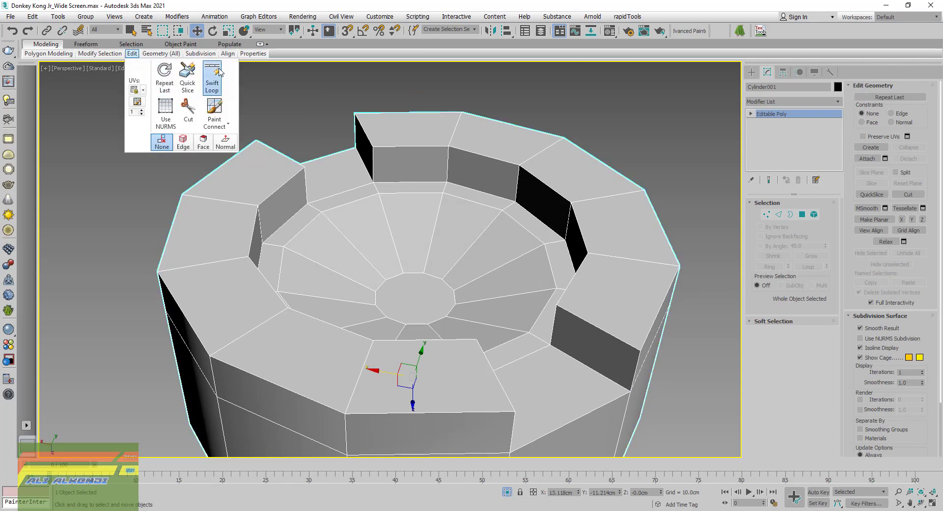
{"action": "left_click", "coordinate": [211, 76]}
{"action": "middle_click_drag", "start_coordinate": [467, 289], "coordinate": [470, 271]}
{"action": "scroll", "coordinate": [470, 271], "scroll_direction": "up", "scroll_amount": 3}
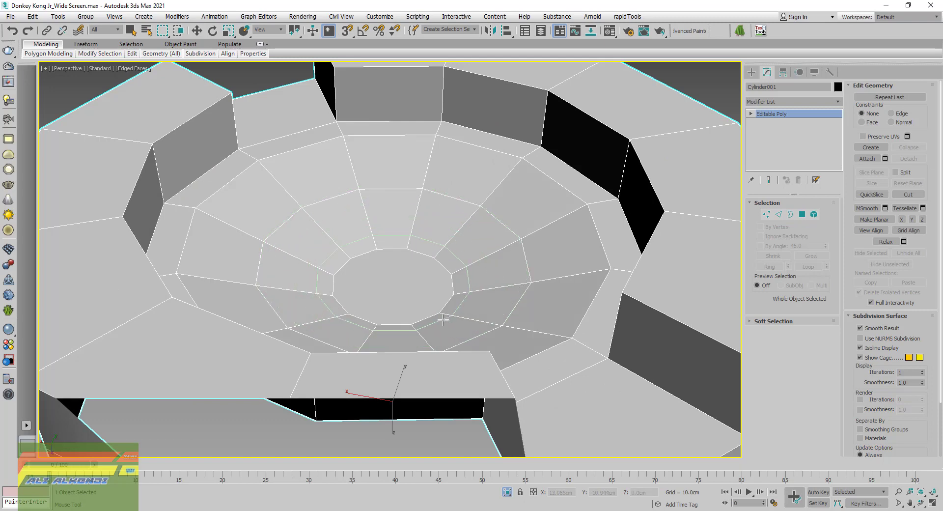
{"action": "mouse_move", "coordinate": [406, 295]}
{"action": "middle_mouse_down", "text": "alt"}
{"action": "mouse_move", "coordinate": [457, 279]}
{"action": "mouse_move", "coordinate": [451, 256]}
{"action": "mouse_move", "coordinate": [452, 315]}
{"action": "middle_mouse_up", "text": "alt"}
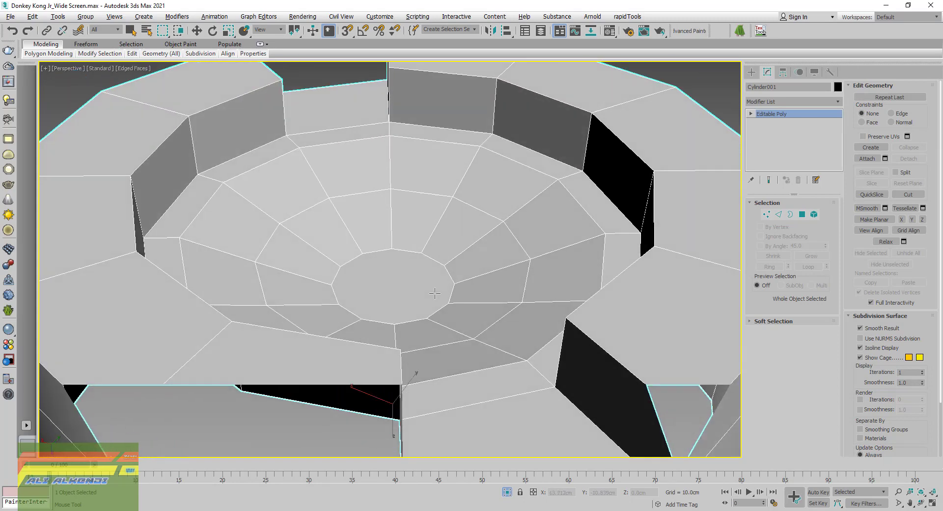
- Select the outer edge loop and remove it
{"action": "left_click", "coordinate": [778, 214]}
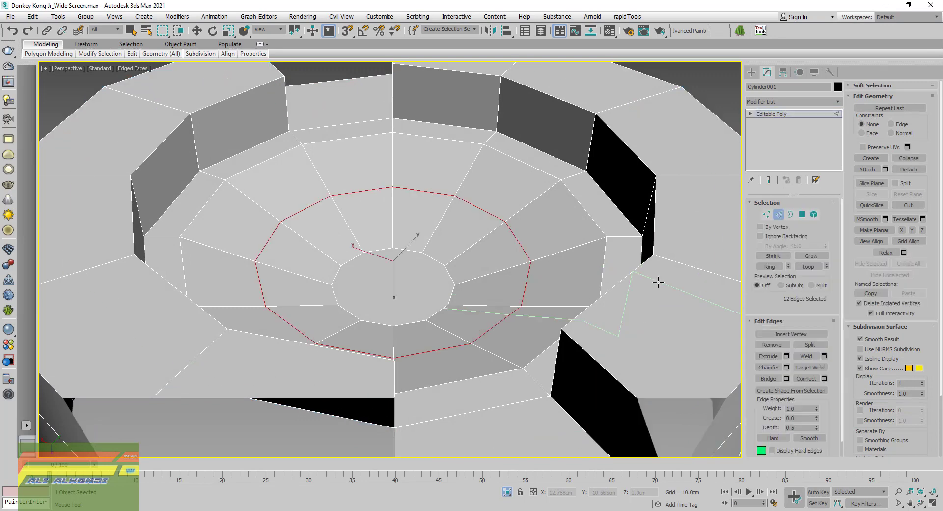
{"action": "left_click", "coordinate": [196, 30]}
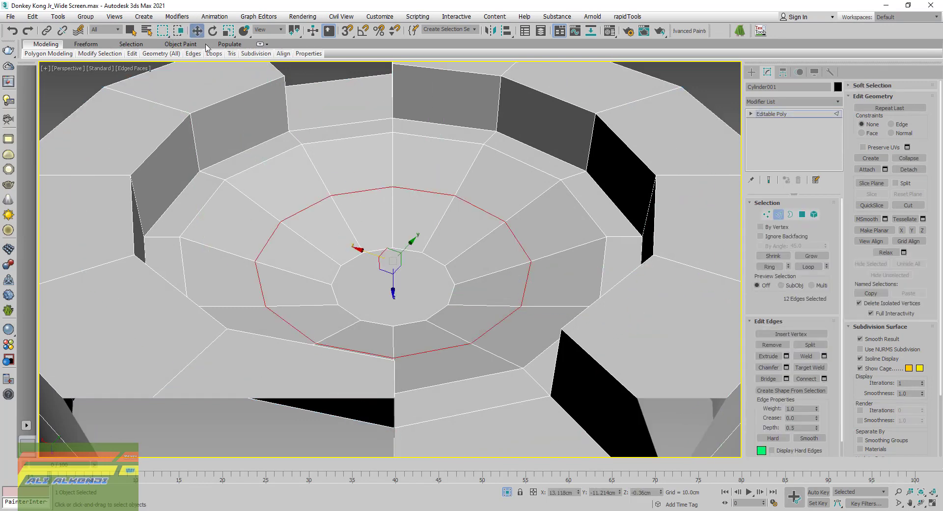
{"action": "left_click", "coordinate": [585, 212]}
{"action": "double_click", "coordinate": [584, 212]}
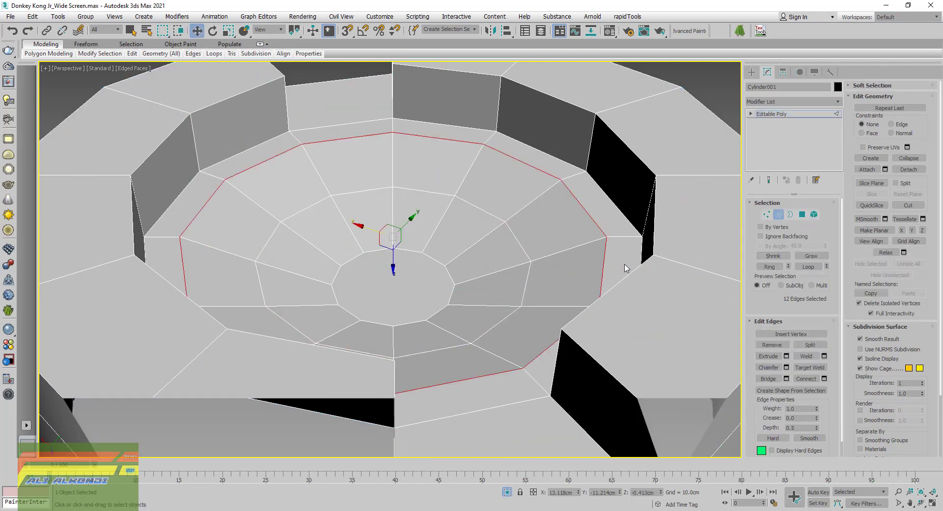
{"action": "left_click", "coordinate": [773, 347]}
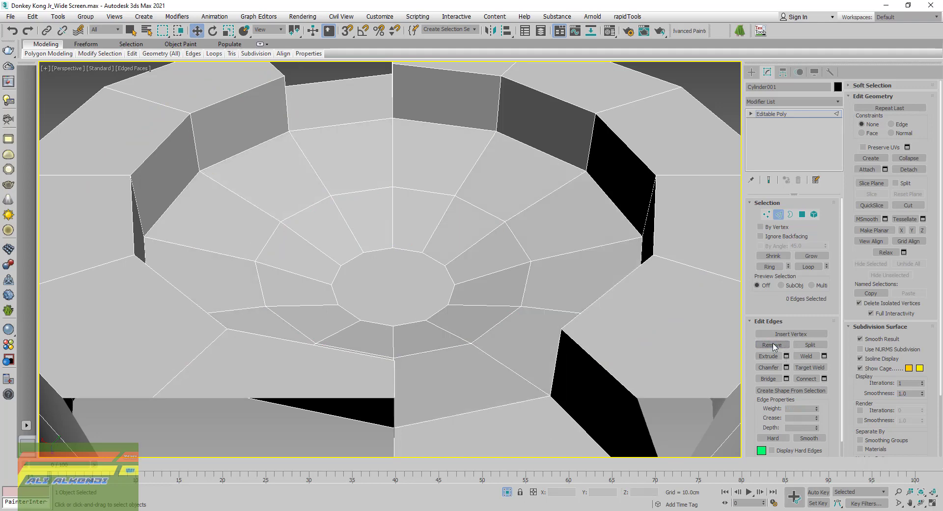
{"action": "left_click", "coordinate": [766, 214]}
- Uniformly scale the 12 selected ring vertices outward to widen the dish
{"action": "middle_click_drag", "start_coordinate": [517, 253], "coordinate": [517, 276], "text": "alt"}
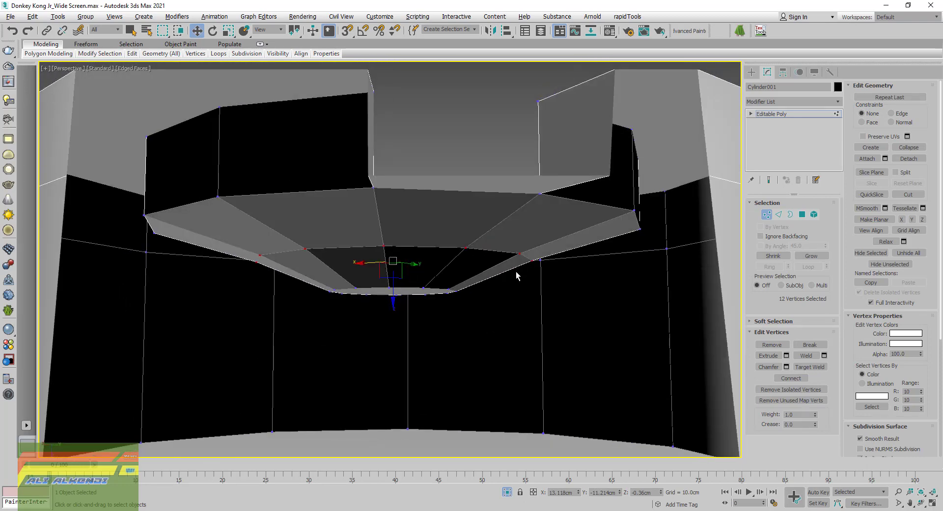
{"action": "mouse_move", "coordinate": [517, 276]}
{"action": "middle_mouse_down", "text": "alt"}
{"action": "mouse_move", "coordinate": [516, 310]}
{"action": "mouse_move", "coordinate": [516, 295]}
{"action": "middle_mouse_up", "text": "alt"}
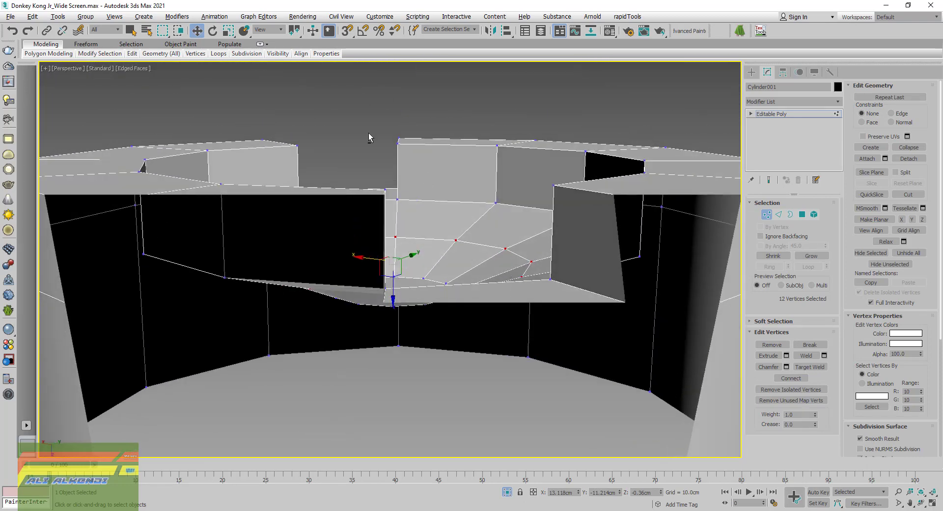
{"action": "middle_click_drag", "start_coordinate": [378, 198], "coordinate": [385, 195], "text": "alt"}
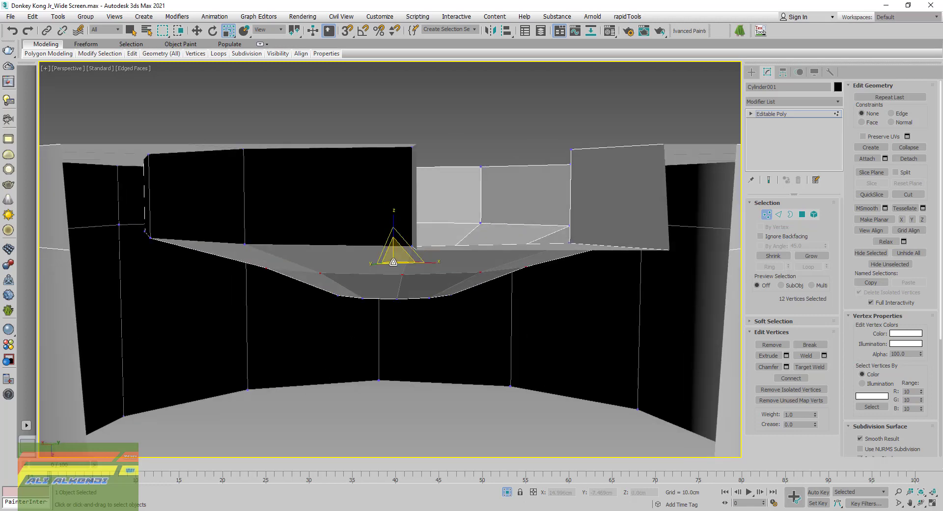
{"action": "middle_click_drag", "start_coordinate": [390, 253], "coordinate": [413, 255], "text": "alt"}
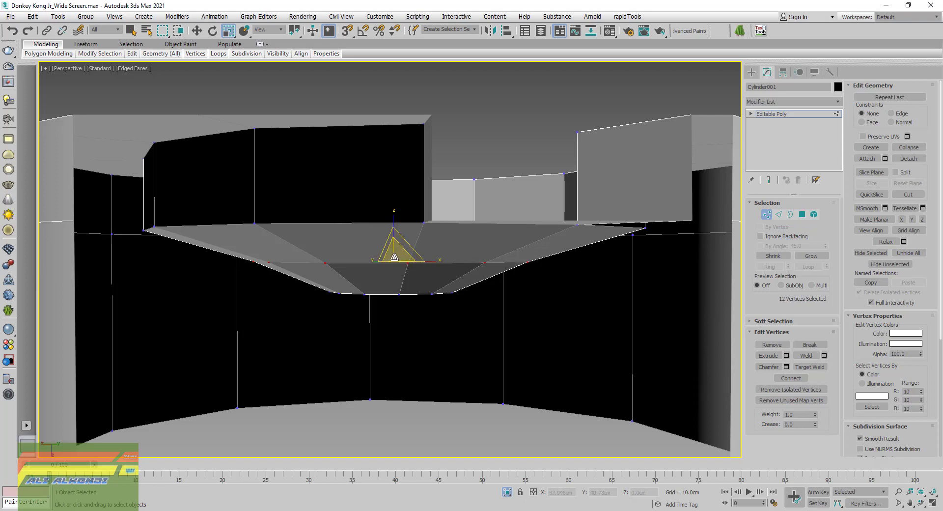
{"action": "left_click_drag", "start_coordinate": [394, 257], "coordinate": [384, 240]}
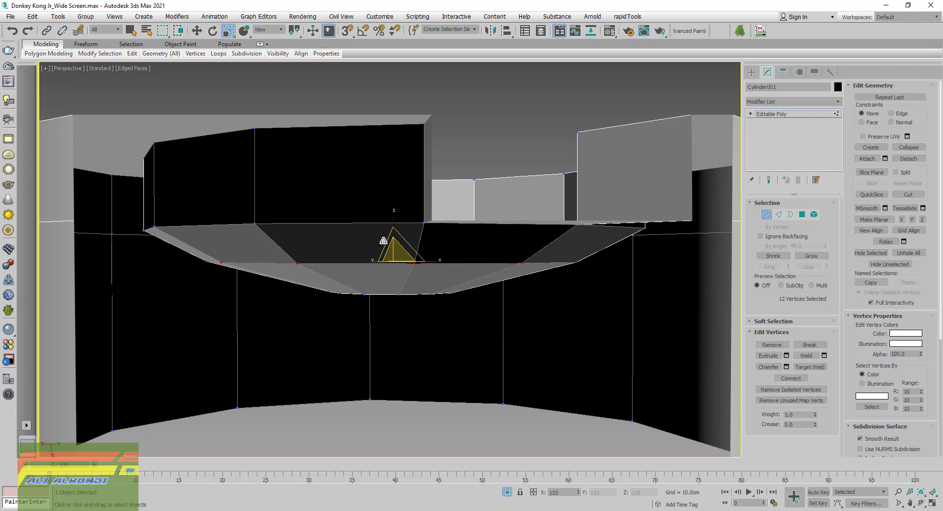
{"action": "mouse_move", "coordinate": [391, 189]}
{"action": "middle_mouse_down", "text": "alt"}
{"action": "mouse_move", "coordinate": [397, 227]}
{"action": "mouse_move", "coordinate": [344, 226]}
{"action": "mouse_move", "coordinate": [284, 246]}
{"action": "mouse_move", "coordinate": [365, 219]}
{"action": "mouse_move", "coordinate": [391, 222]}
{"action": "middle_mouse_up", "text": "alt"}
- Lower the centre cap polygon, inset it by 0.01cm and collapse it to one vertex
{"action": "left_click", "coordinate": [803, 215]}
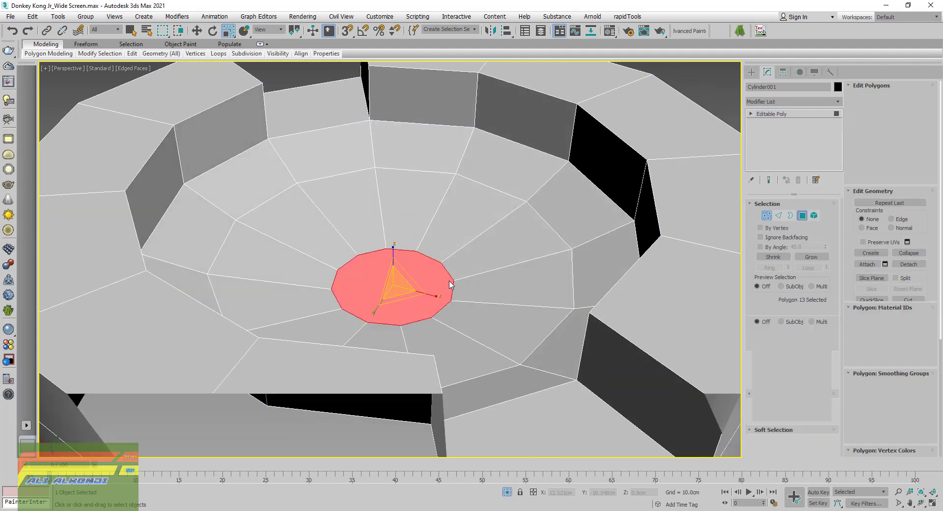
{"action": "key", "text": "w"}
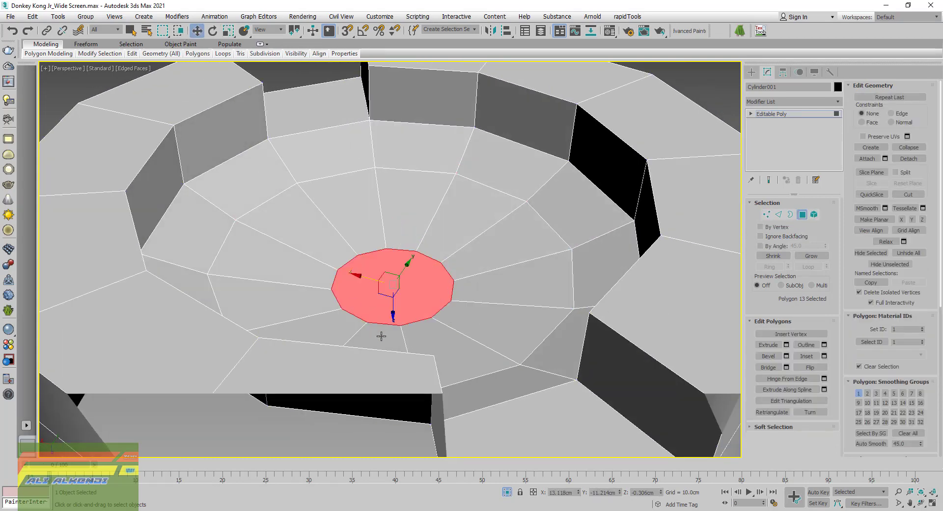
{"action": "mouse_move", "coordinate": [392, 316]}
{"action": "left_mouse_down"}
{"action": "mouse_move", "coordinate": [406, 338]}
{"action": "mouse_move", "coordinate": [399, 344]}
{"action": "left_mouse_up"}
{"action": "mouse_move", "coordinate": [399, 344]}
{"action": "middle_mouse_down", "text": "alt"}
{"action": "mouse_move", "coordinate": [394, 399]}
{"action": "mouse_move", "coordinate": [369, 357]}
{"action": "middle_mouse_up", "text": "alt"}
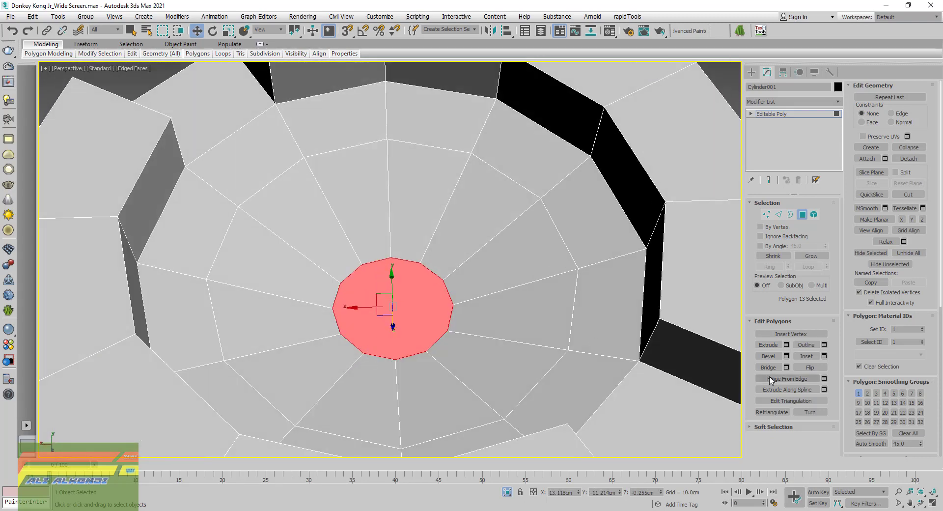
{"action": "left_click", "coordinate": [824, 356]}
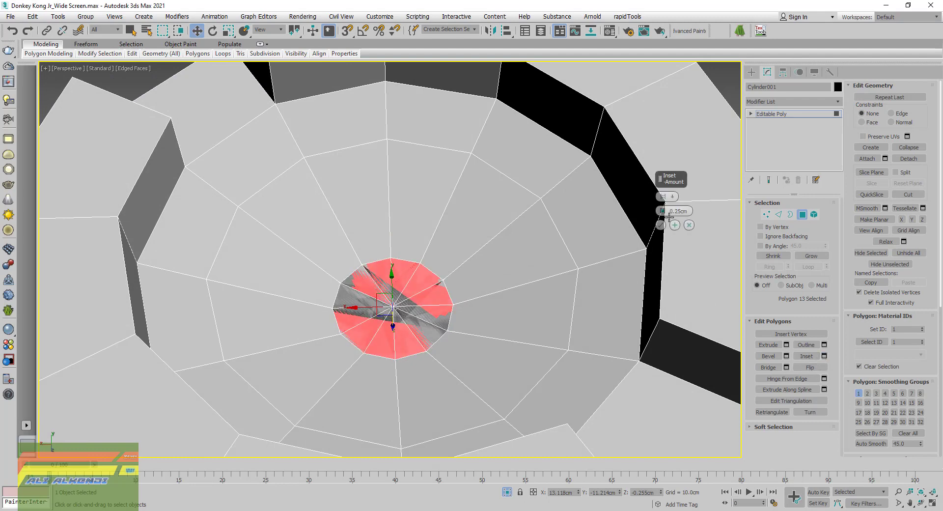
{"action": "left_click_drag", "start_coordinate": [663, 209], "coordinate": [663, 211]}
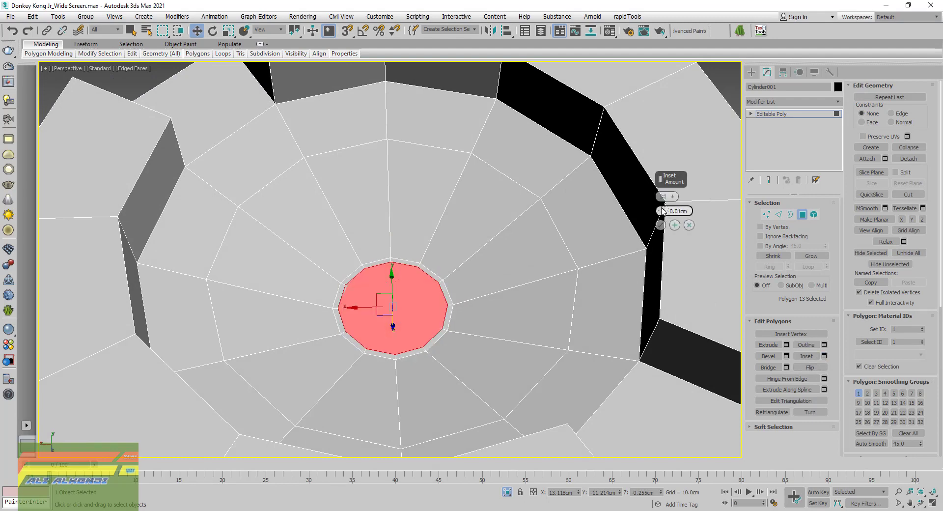
{"action": "left_click", "coordinate": [661, 225]}
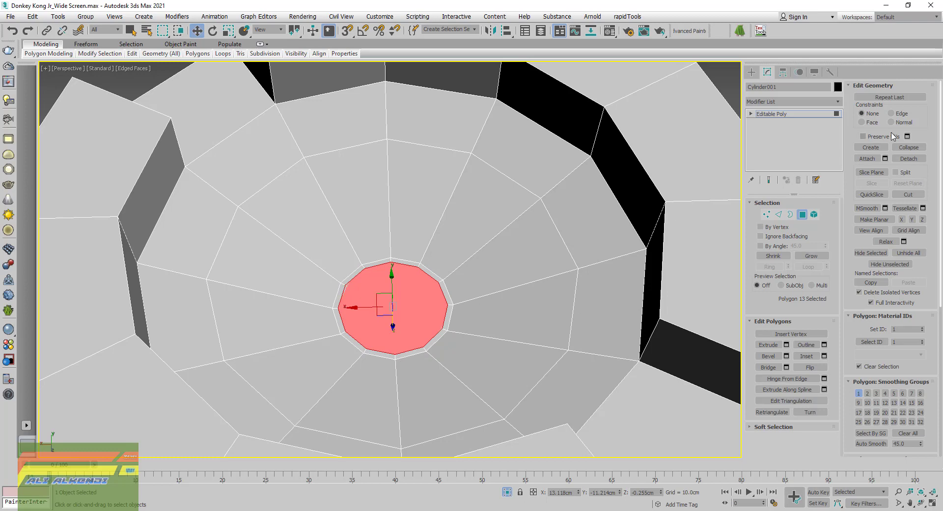
{"action": "left_click", "coordinate": [909, 147]}
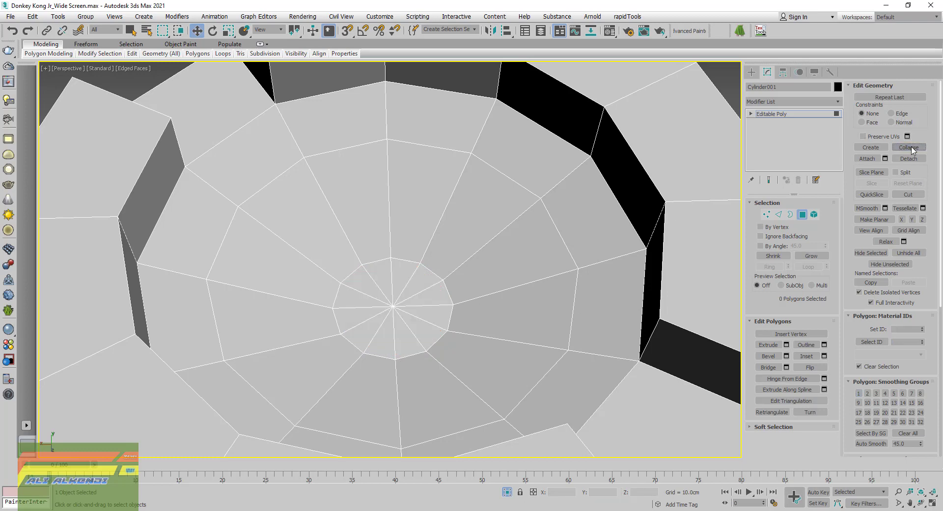
- Raise the new centre vertex slightly along Z
{"action": "left_click", "coordinate": [768, 215]}
{"action": "left_click", "coordinate": [394, 305]}
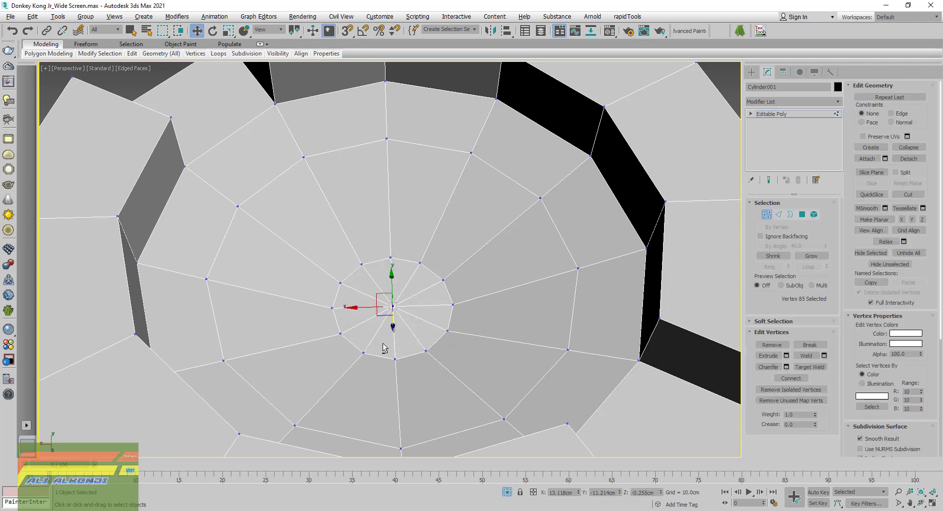
{"action": "middle_click_drag", "start_coordinate": [385, 349], "coordinate": [374, 333], "text": "alt"}
{"action": "left_click_drag", "start_coordinate": [398, 336], "coordinate": [401, 335]}
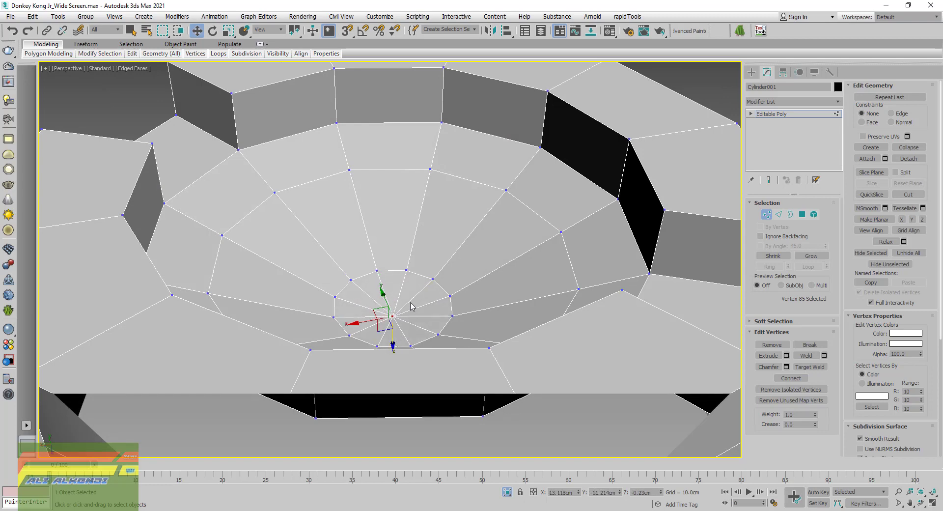
{"action": "scroll", "coordinate": [411, 306], "scroll_direction": "down", "scroll_amount": 5}
{"action": "mouse_move", "coordinate": [411, 307]}
{"action": "middle_mouse_down", "text": "alt"}
{"action": "mouse_move", "coordinate": [452, 320]}
{"action": "mouse_move", "coordinate": [258, 312]}
{"action": "middle_mouse_up", "text": "alt"}
- Open Back.jpg in Honeyview, zoom in, and pan across the screws, label and serial plate
{"action": "left_click", "coordinate": [333, 506]}
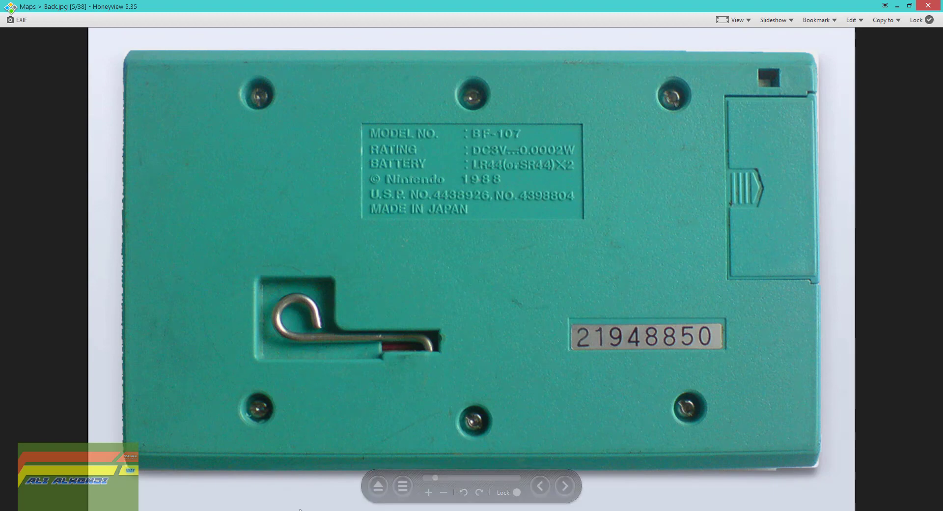
{"action": "left_click", "coordinate": [429, 493]}
{"action": "left_click", "coordinate": [429, 492]}
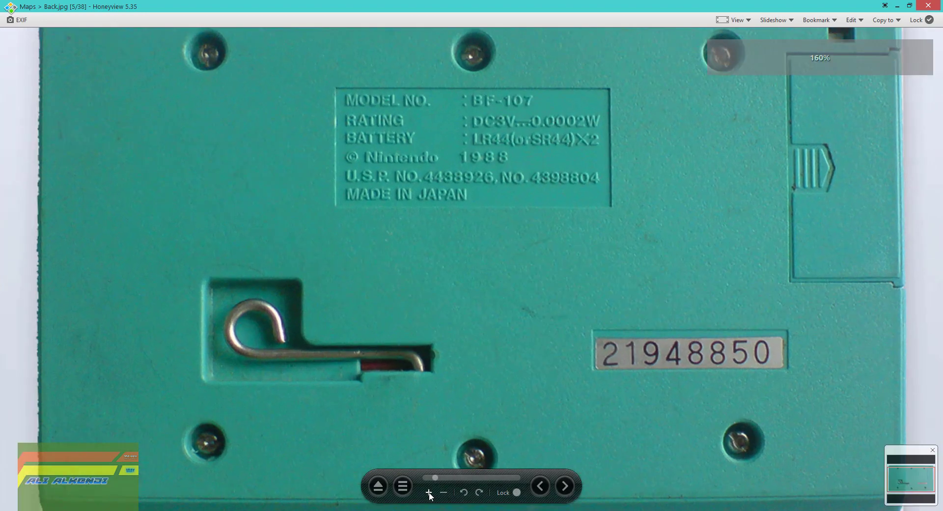
{"action": "left_click", "coordinate": [429, 493]}
{"action": "left_click", "coordinate": [428, 492]}
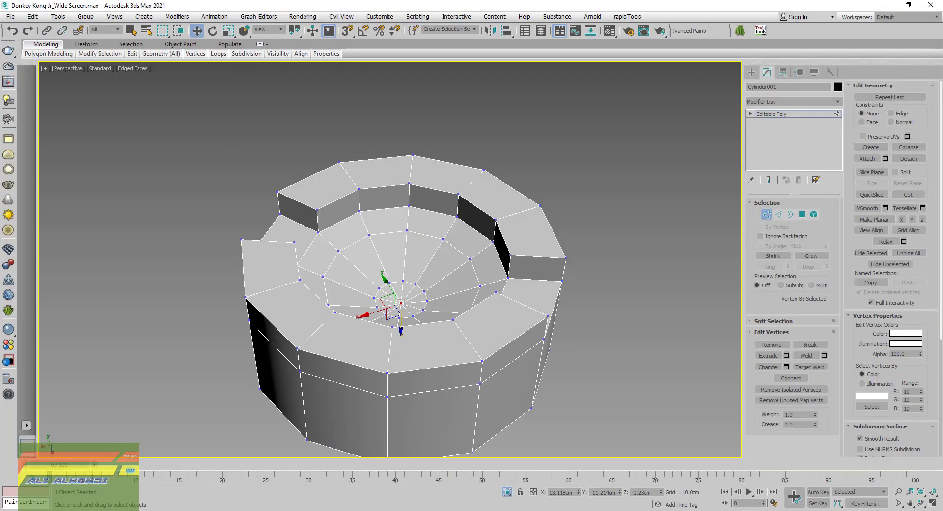
{"action": "key", "text": "alt+Tab"}
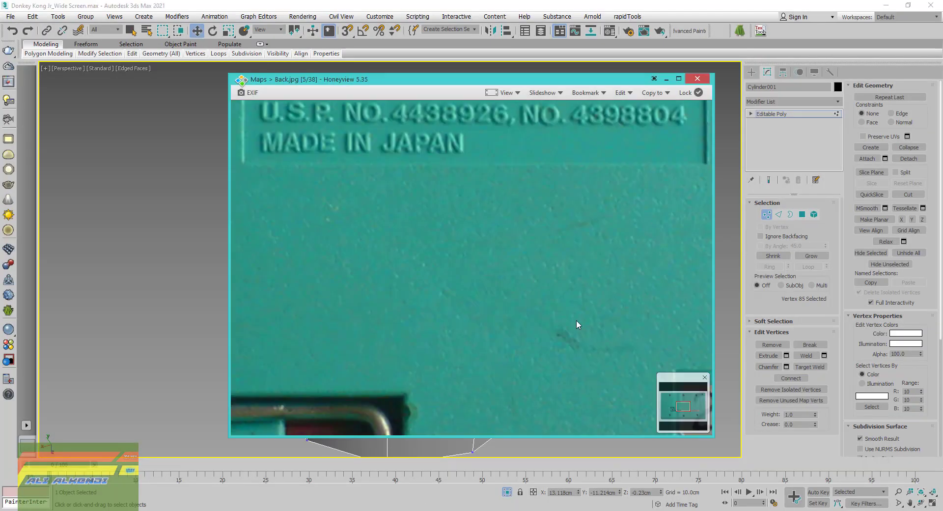
{"action": "left_click", "coordinate": [678, 79]}
{"action": "mouse_move", "coordinate": [692, 110]}
{"action": "left_mouse_down"}
{"action": "mouse_move", "coordinate": [661, 282]}
{"action": "mouse_move", "coordinate": [650, 283]}
{"action": "left_mouse_up"}
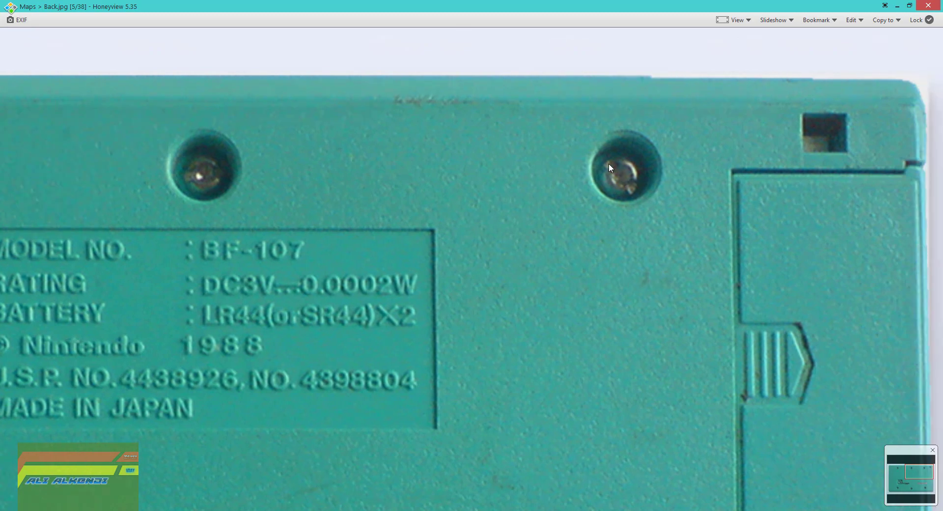
{"action": "left_click_drag", "start_coordinate": [637, 242], "coordinate": [608, 129]}
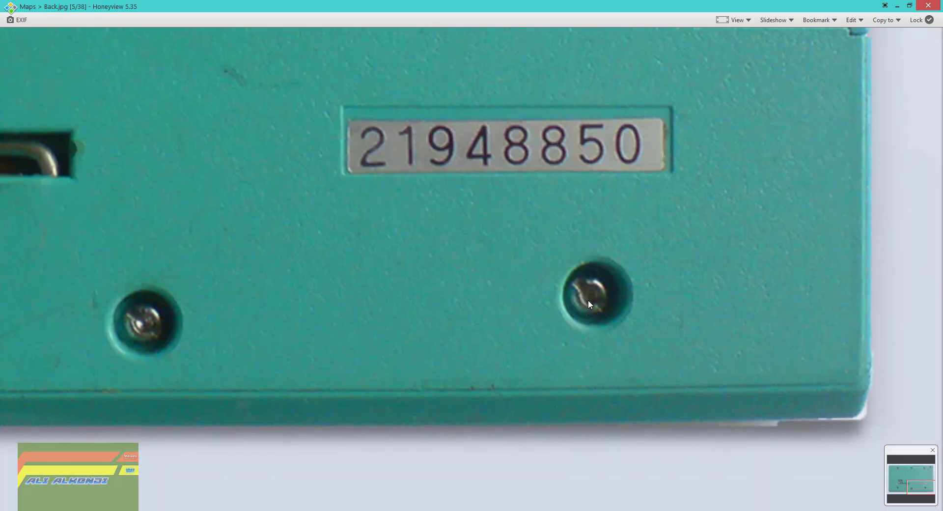
{"action": "mouse_move", "coordinate": [595, 299]}
{"action": "left_mouse_down"}
{"action": "mouse_move", "coordinate": [284, 365]}
{"action": "mouse_move", "coordinate": [340, 380]}
{"action": "left_mouse_up"}
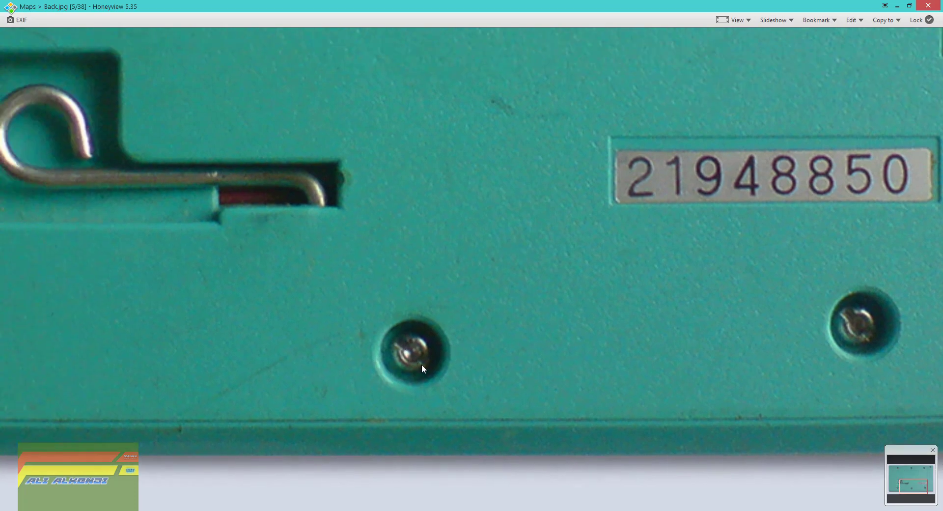
- Close the photo viewer and switch Cylinder001 to Edge editing
{"action": "key", "text": "Escape"}
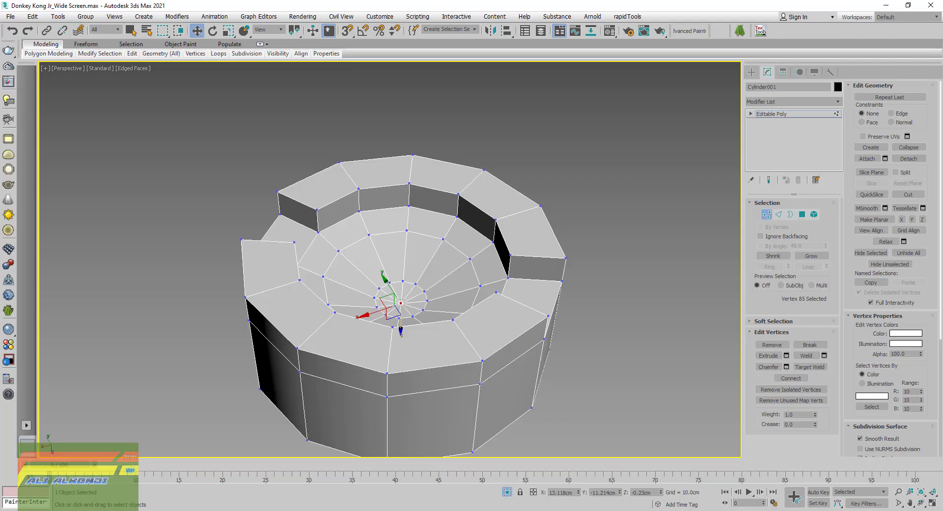
{"action": "mouse_move", "coordinate": [381, 372]}
{"action": "middle_mouse_down", "text": "alt"}
{"action": "mouse_move", "coordinate": [380, 397]}
{"action": "mouse_move", "coordinate": [421, 297]}
{"action": "mouse_move", "coordinate": [445, 297]}
{"action": "mouse_move", "coordinate": [349, 215]}
{"action": "mouse_move", "coordinate": [388, 332]}
{"action": "middle_mouse_up", "text": "alt"}
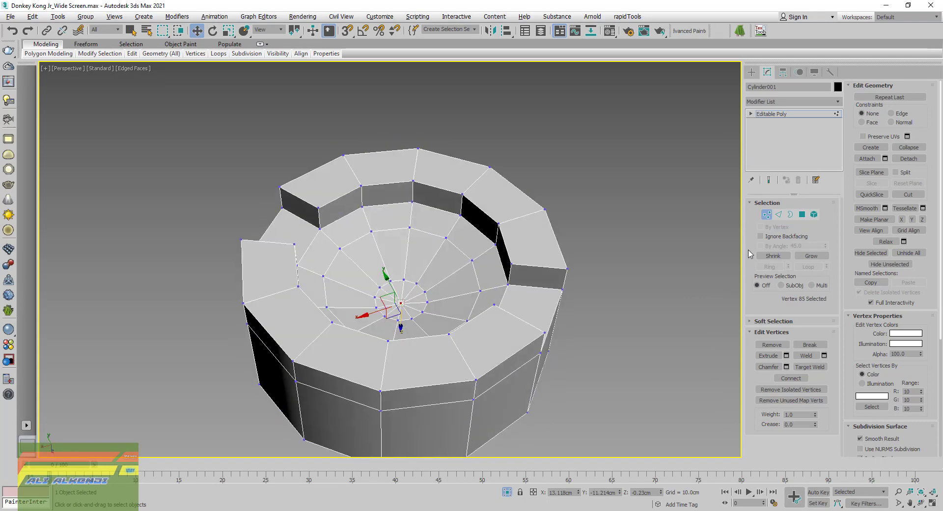
{"action": "left_click", "coordinate": [779, 214]}
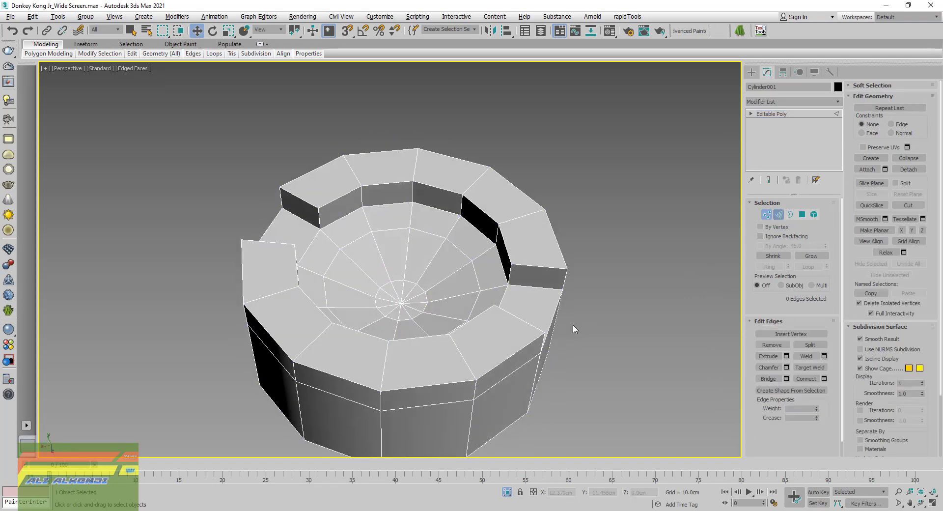
- Ring-select the rim wall edges and Connect them with 3 segments and pinch 6
{"action": "left_click", "coordinate": [538, 267]}
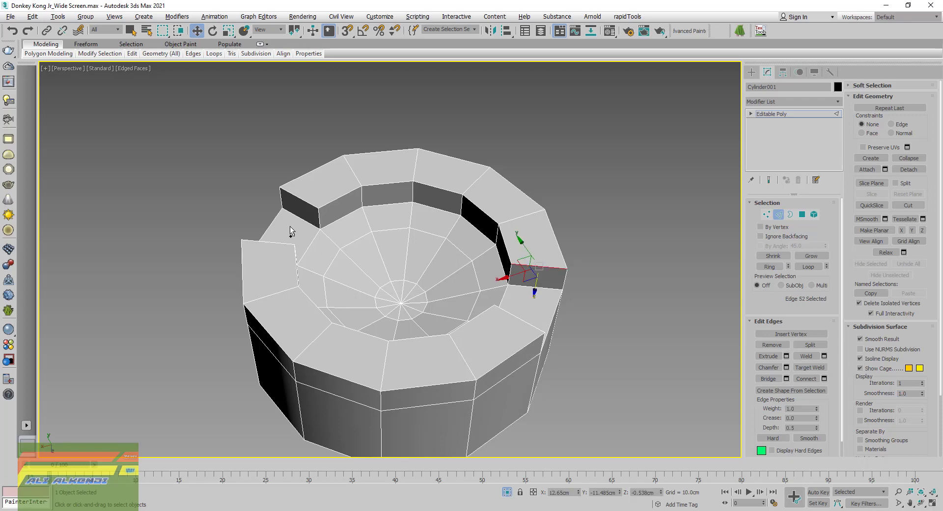
{"action": "left_click", "coordinate": [275, 243], "text": "ctrl"}
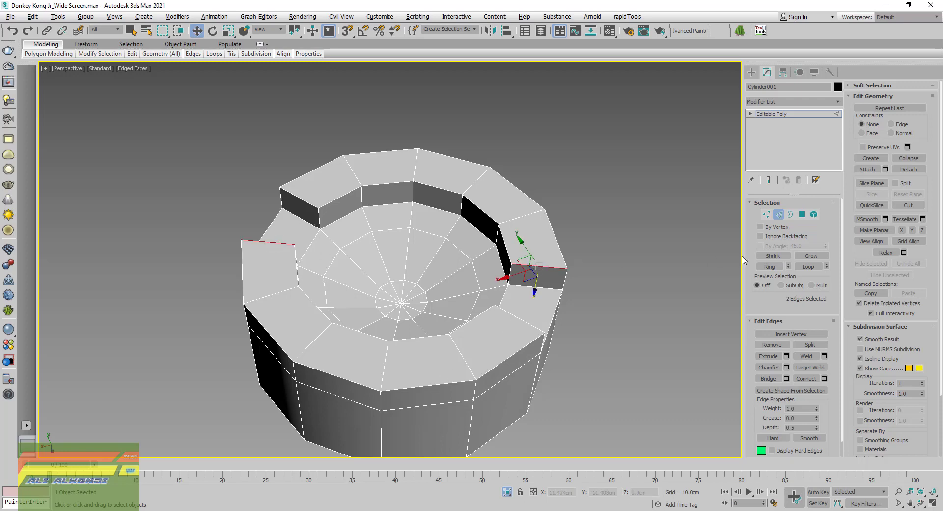
{"action": "left_click", "coordinate": [770, 267]}
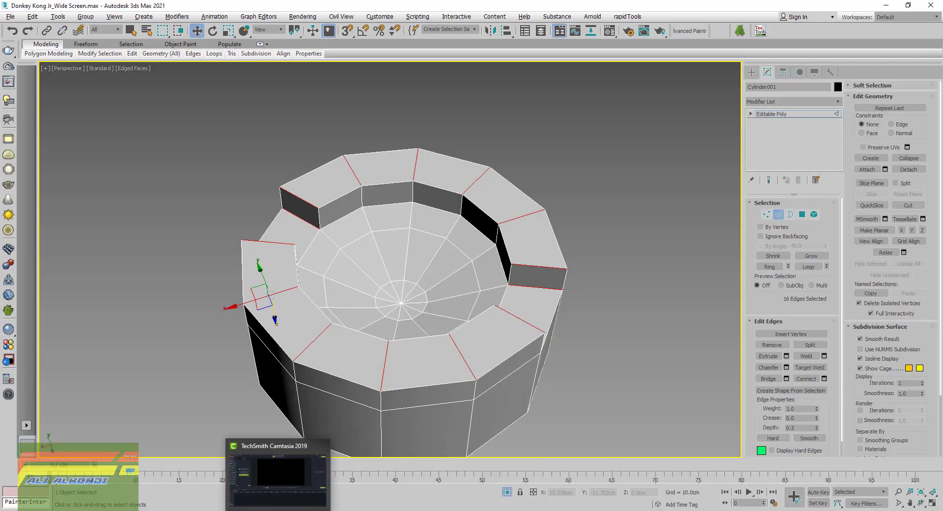
{"action": "left_click", "coordinate": [825, 379]}
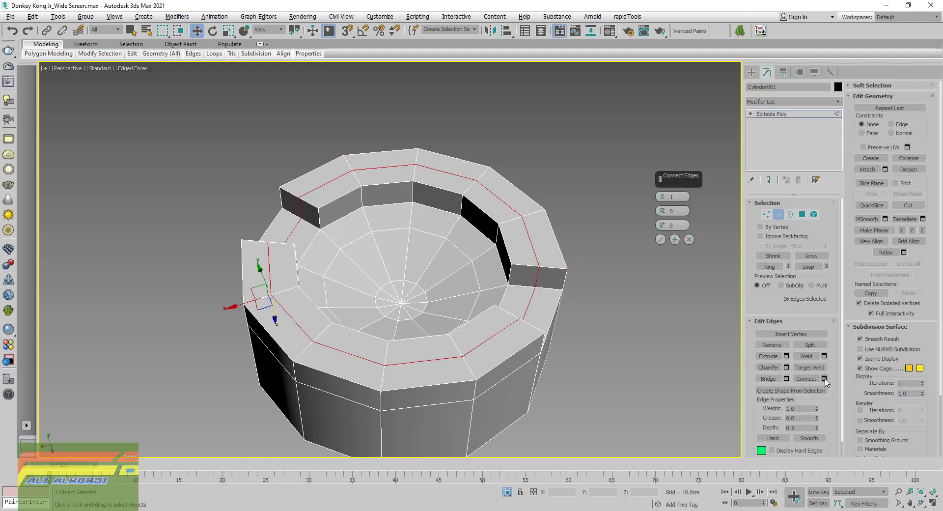
{"action": "left_click_drag", "start_coordinate": [662, 200], "coordinate": [662, 195]}
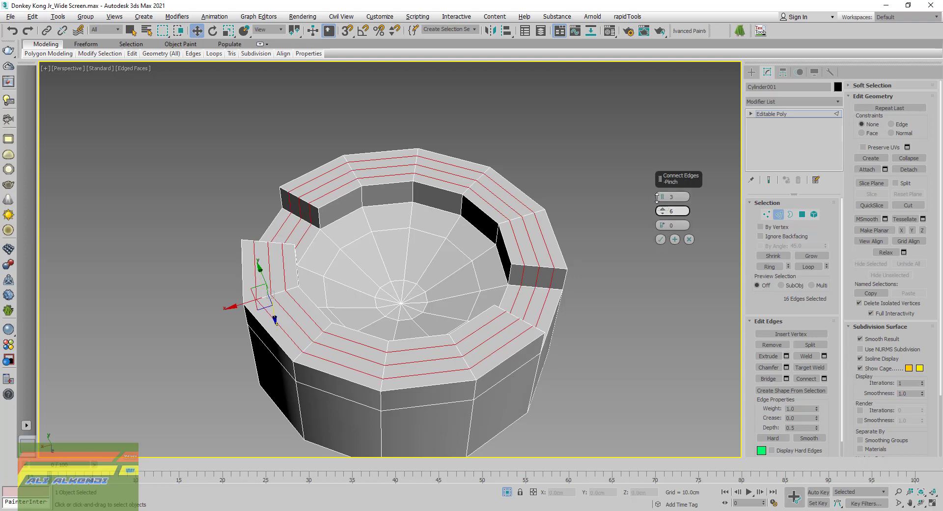
{"action": "left_click", "coordinate": [661, 240]}
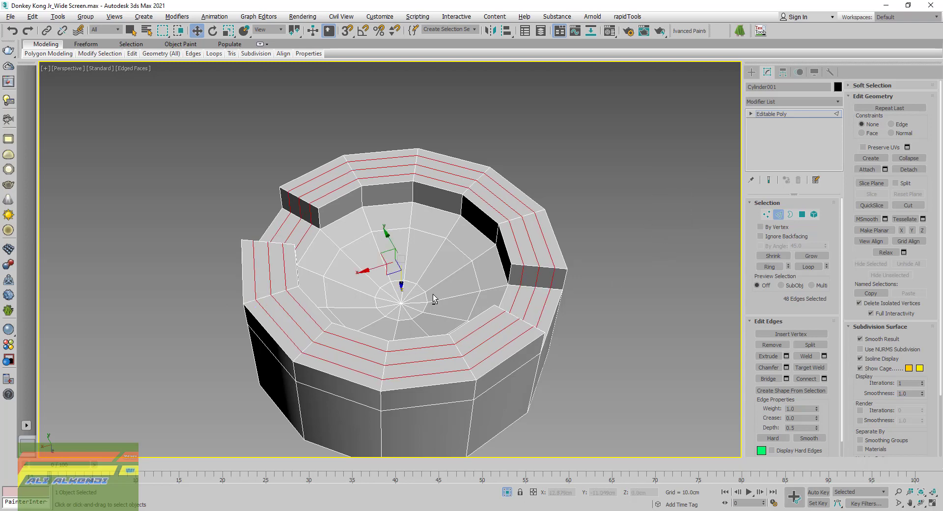
- Raise the new rim edge loops slightly
{"action": "middle_click_drag", "start_coordinate": [433, 294], "coordinate": [389, 271], "text": "alt"}
{"action": "scroll", "coordinate": [390, 270], "scroll_direction": "up", "scroll_amount": 3}
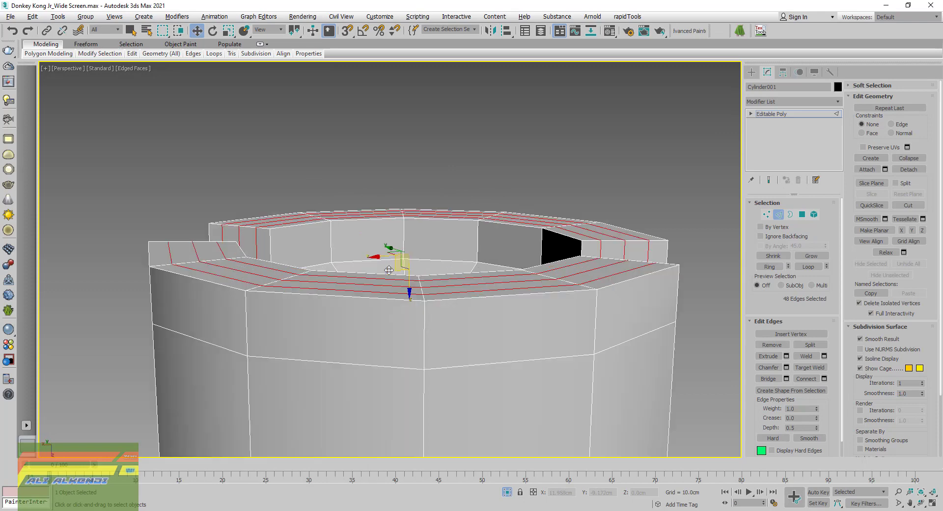
{"action": "mouse_move", "coordinate": [408, 283]}
{"action": "left_mouse_down"}
{"action": "mouse_move", "coordinate": [404, 271]}
{"action": "mouse_move", "coordinate": [411, 281]}
{"action": "left_mouse_up"}
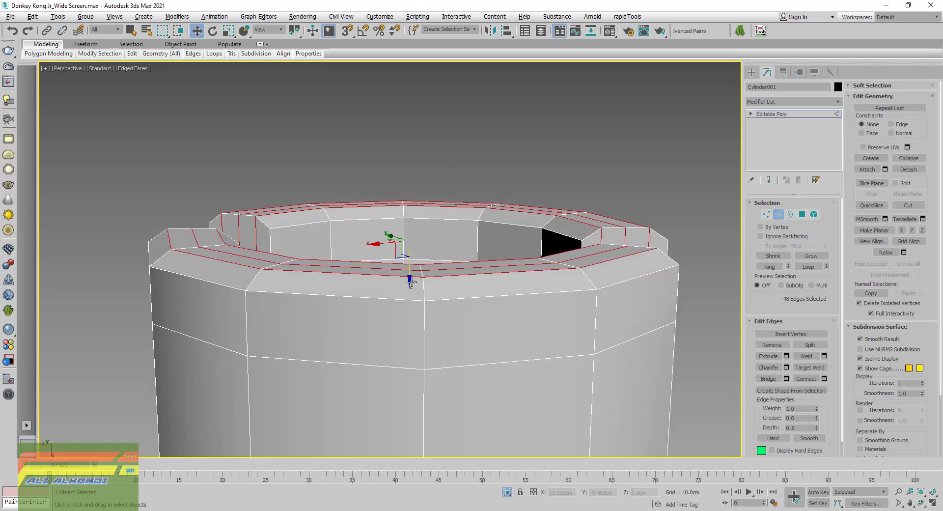
- Select the inner rim's top edge loop and lower it slightly
{"action": "left_click", "coordinate": [588, 253]}
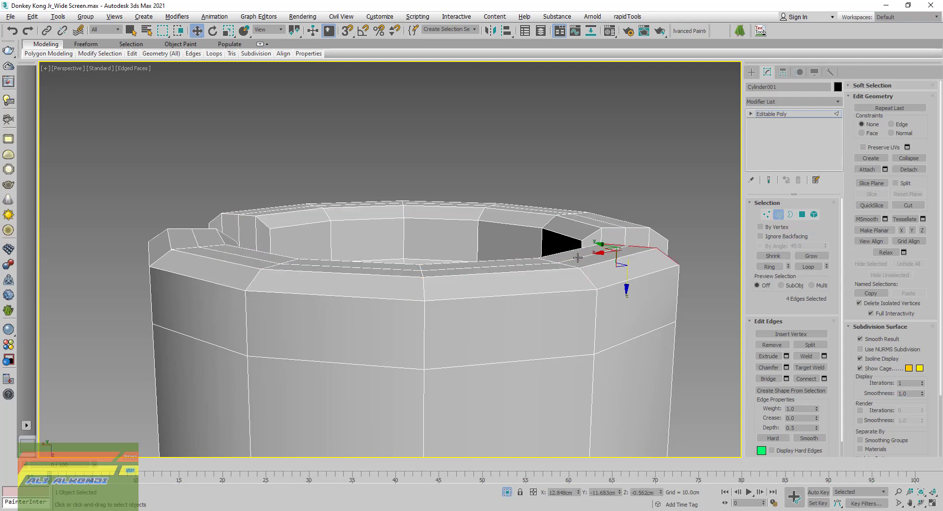
{"action": "double_click", "coordinate": [578, 258]}
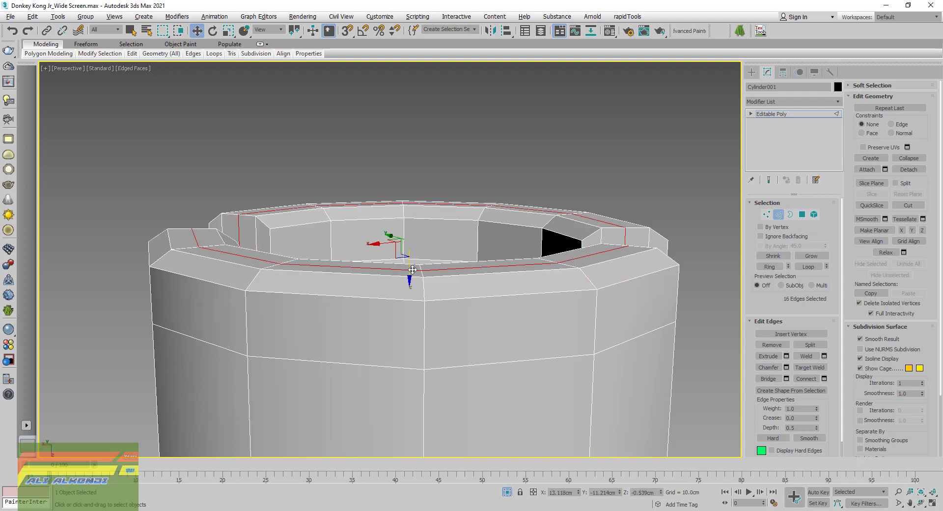
{"action": "left_click_drag", "start_coordinate": [412, 269], "coordinate": [392, 273]}
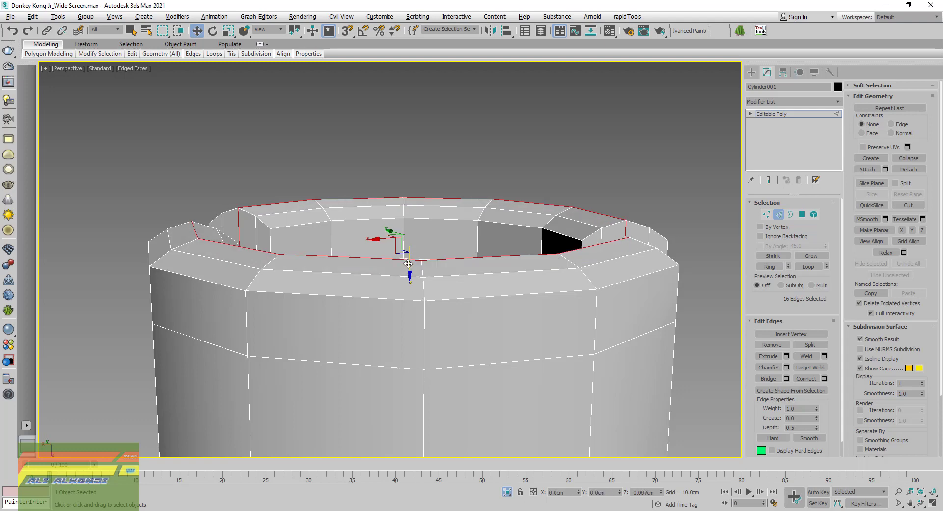
{"action": "mouse_move", "coordinate": [392, 274]}
{"action": "middle_mouse_down", "text": "alt"}
{"action": "mouse_move", "coordinate": [333, 304]}
{"action": "mouse_move", "coordinate": [436, 273]}
{"action": "mouse_move", "coordinate": [493, 271]}
{"action": "middle_mouse_up", "text": "alt"}
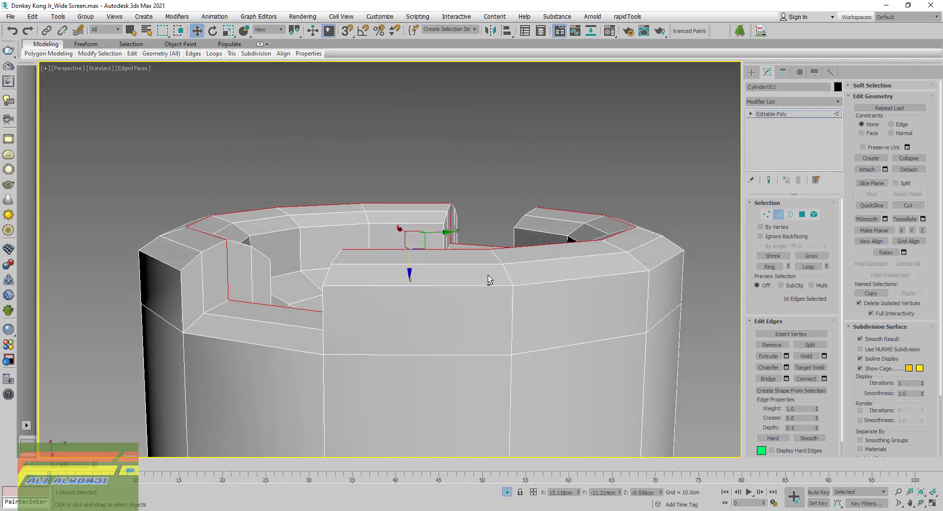
{"action": "scroll", "coordinate": [484, 265], "scroll_direction": "down", "scroll_amount": 3}
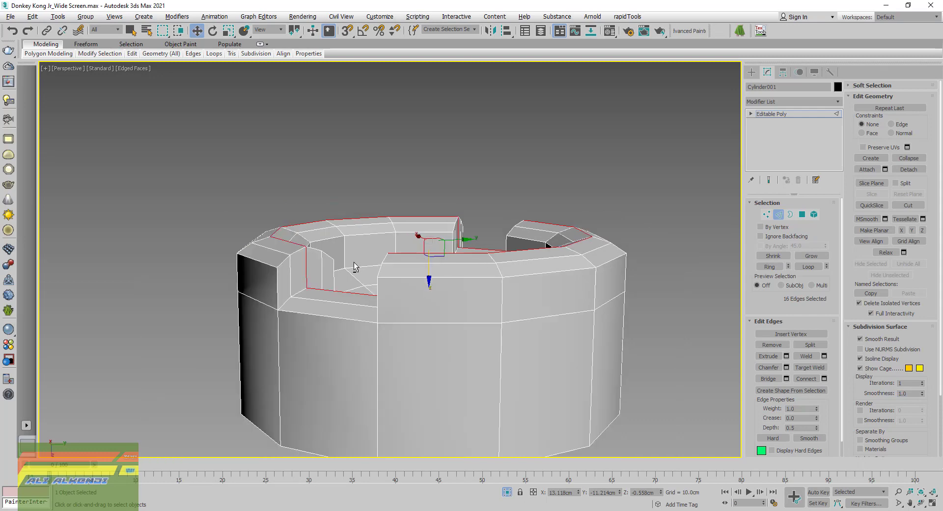
{"action": "middle_click_drag", "start_coordinate": [484, 265], "coordinate": [299, 307], "text": "alt"}
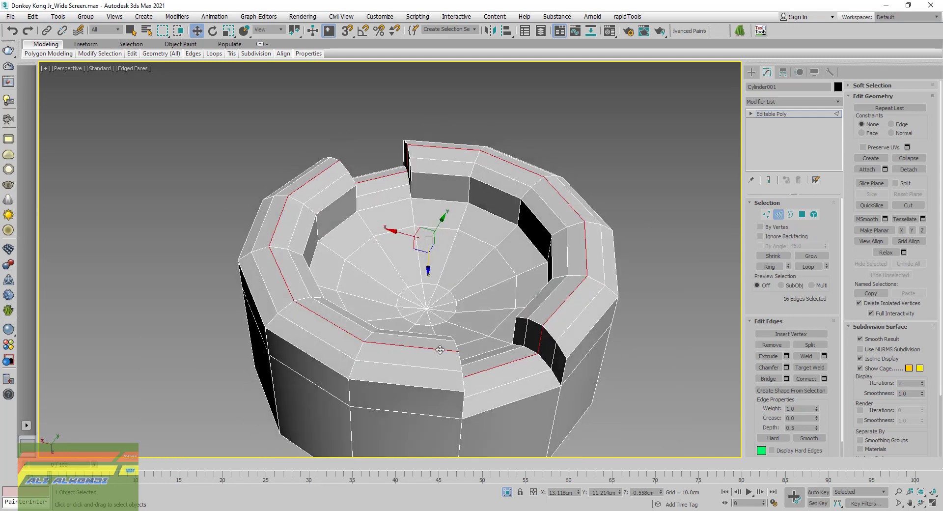
{"action": "middle_click_drag", "start_coordinate": [440, 349], "coordinate": [417, 311]}
- Select the notch edges, the diagonal edges above them, and the cylinder's outer rim loop
{"action": "double_click", "coordinate": [527, 297]}
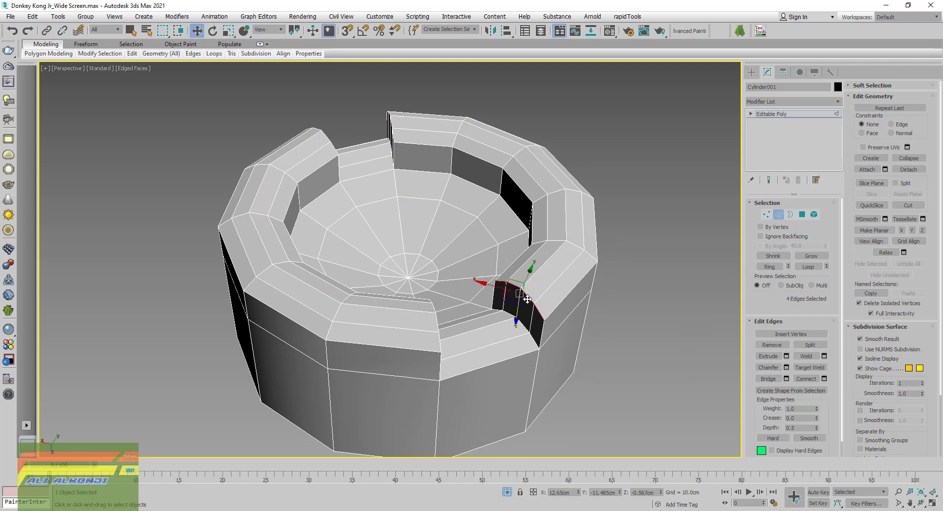
{"action": "left_click", "coordinate": [541, 332], "text": "ctrl"}
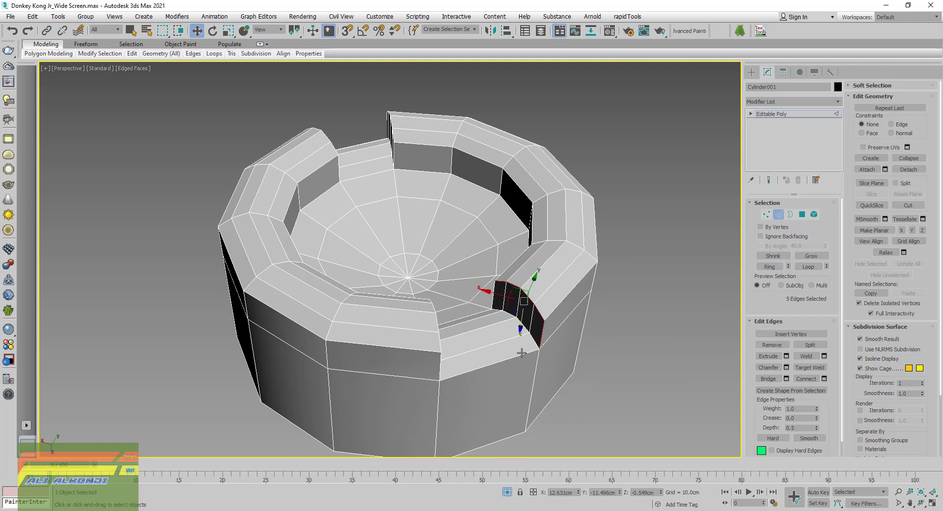
{"action": "left_click", "coordinate": [522, 352], "text": "ctrl"}
{"action": "scroll", "coordinate": [530, 346], "scroll_direction": "up", "scroll_amount": 2}
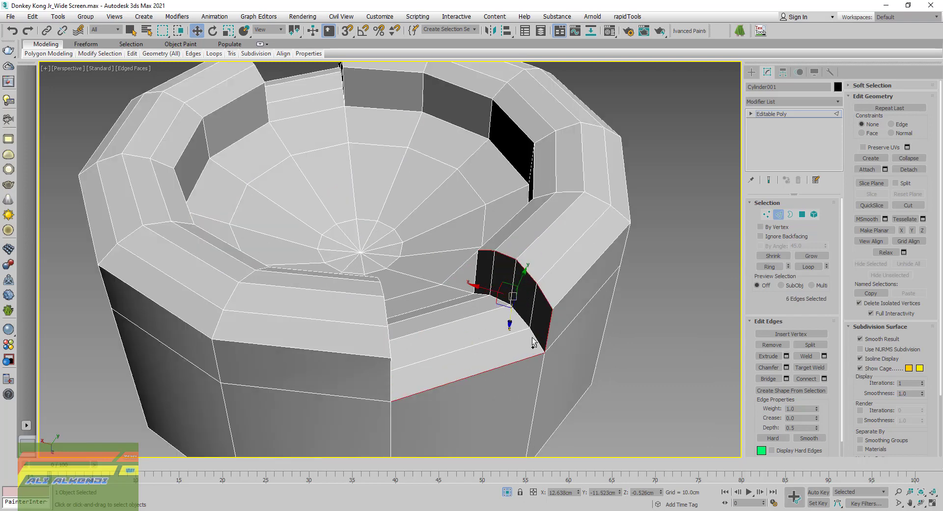
{"action": "left_click", "coordinate": [533, 336], "text": "ctrl"}
{"action": "scroll", "coordinate": [487, 295], "scroll_direction": "up", "scroll_amount": 3}
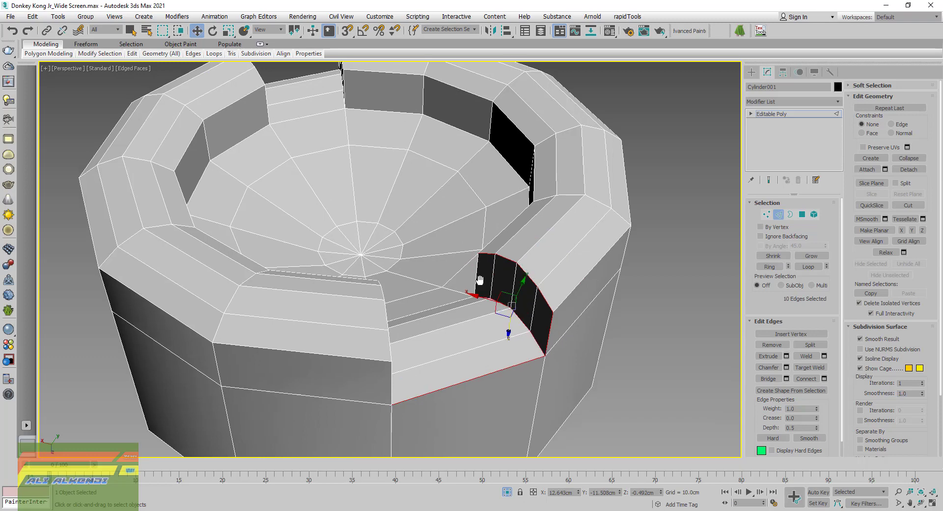
{"action": "left_click", "coordinate": [488, 293], "text": "ctrl"}
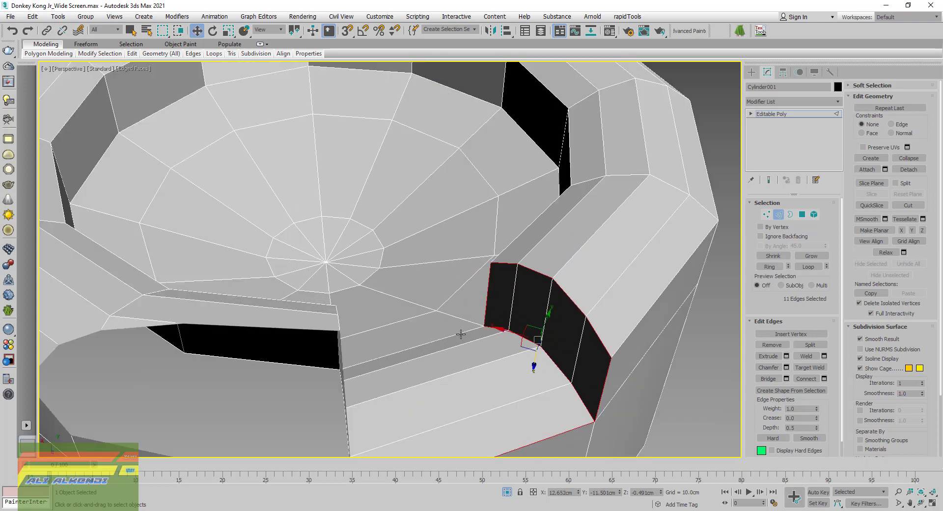
{"action": "left_click", "coordinate": [461, 333], "text": "ctrl"}
{"action": "double_click", "coordinate": [515, 238], "text": "ctrl"}
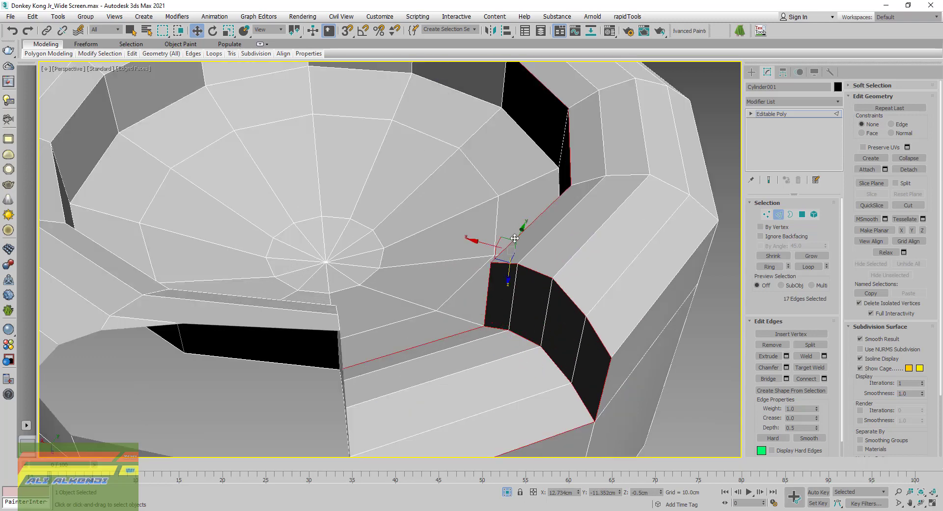
{"action": "double_click", "coordinate": [652, 310], "text": "ctrl"}
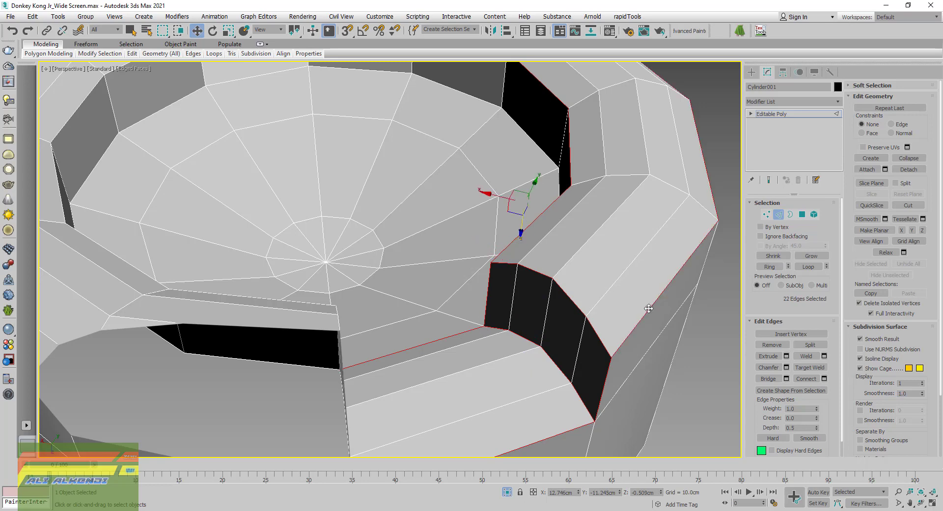
- Add the left ridge loop, lower and upper inner rim loops, and the vertical ridge edge
{"action": "scroll", "coordinate": [609, 324], "scroll_direction": "down", "scroll_amount": 2}
{"action": "middle_click_drag", "start_coordinate": [549, 315], "coordinate": [334, 244], "text": "alt"}
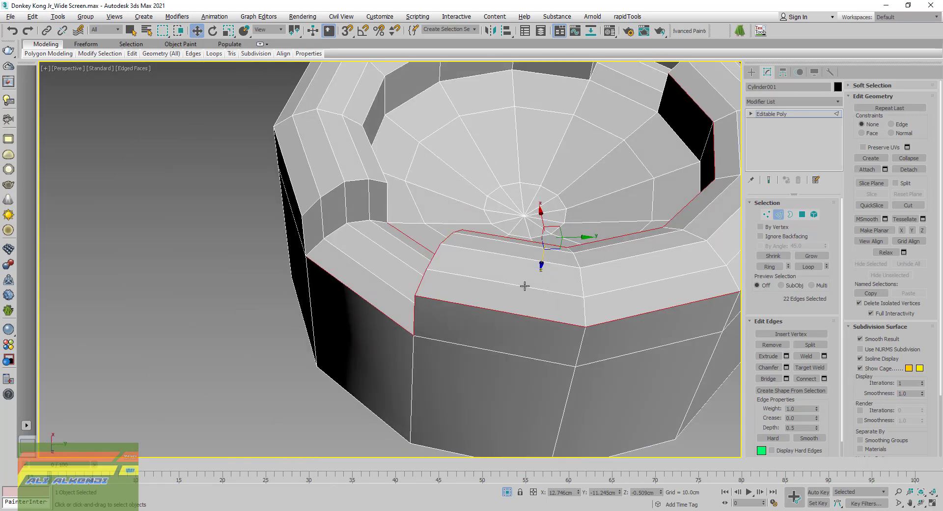
{"action": "scroll", "coordinate": [335, 244], "scroll_direction": "up", "scroll_amount": 2}
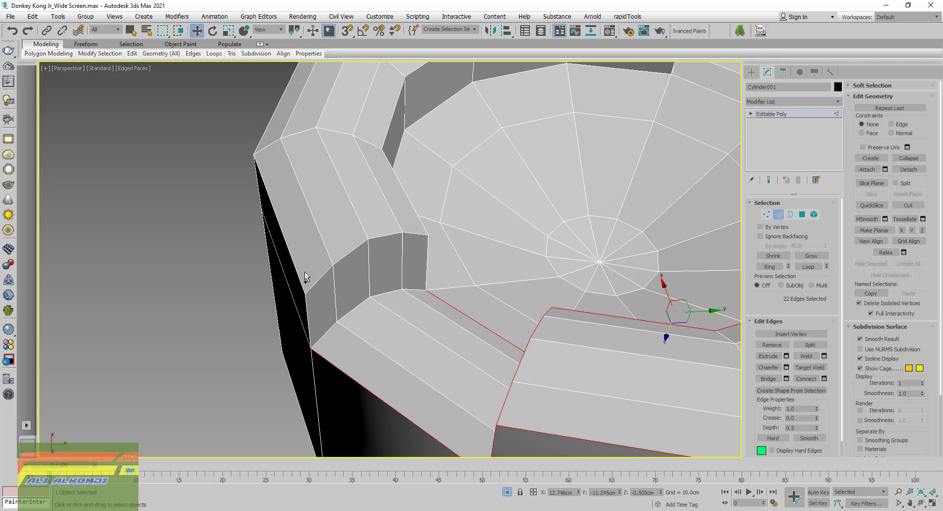
{"action": "double_click", "coordinate": [294, 261], "text": "ctrl"}
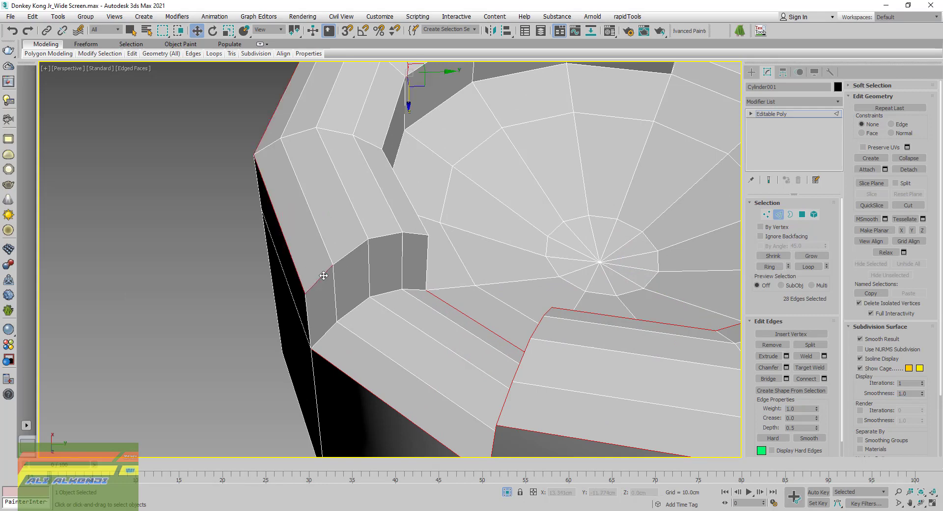
{"action": "left_click", "coordinate": [309, 315], "text": "ctrl"}
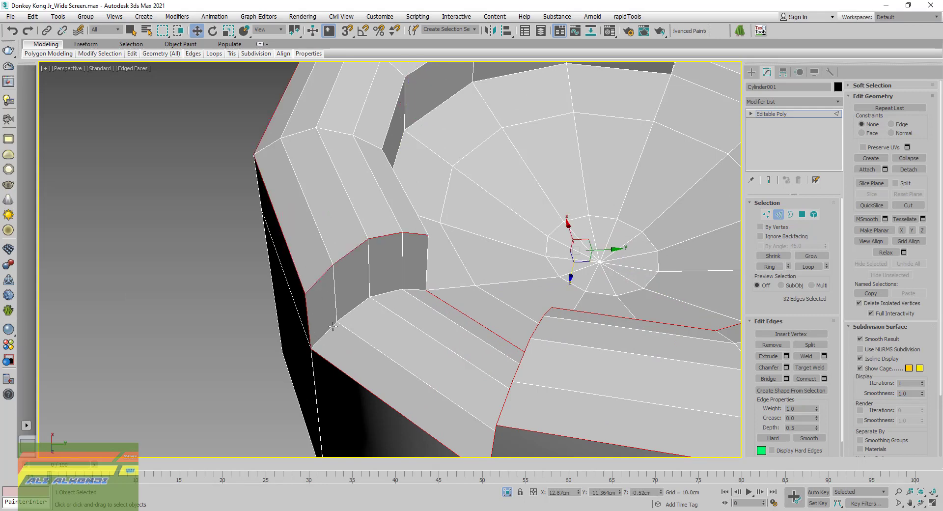
{"action": "double_click", "coordinate": [334, 327], "text": "ctrl"}
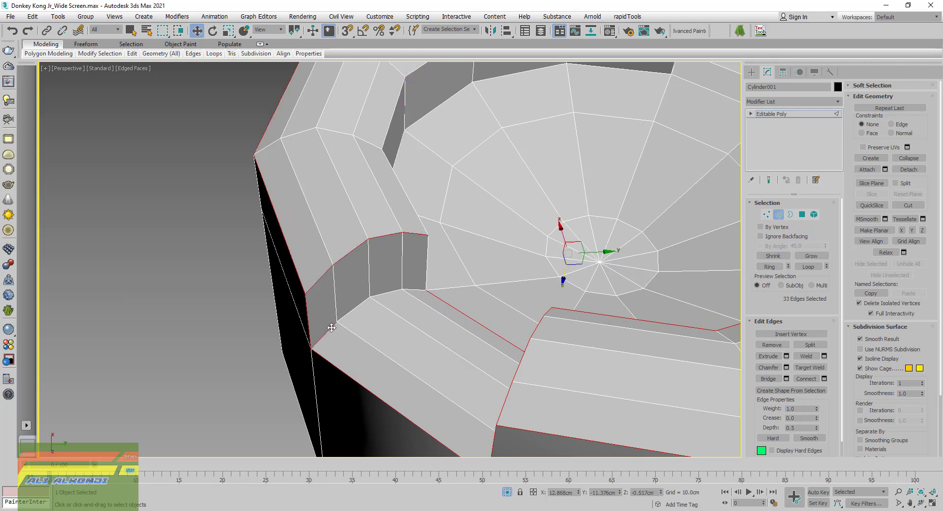
{"action": "left_click", "coordinate": [426, 254], "text": "ctrl"}
{"action": "double_click", "coordinate": [419, 218], "text": "ctrl"}
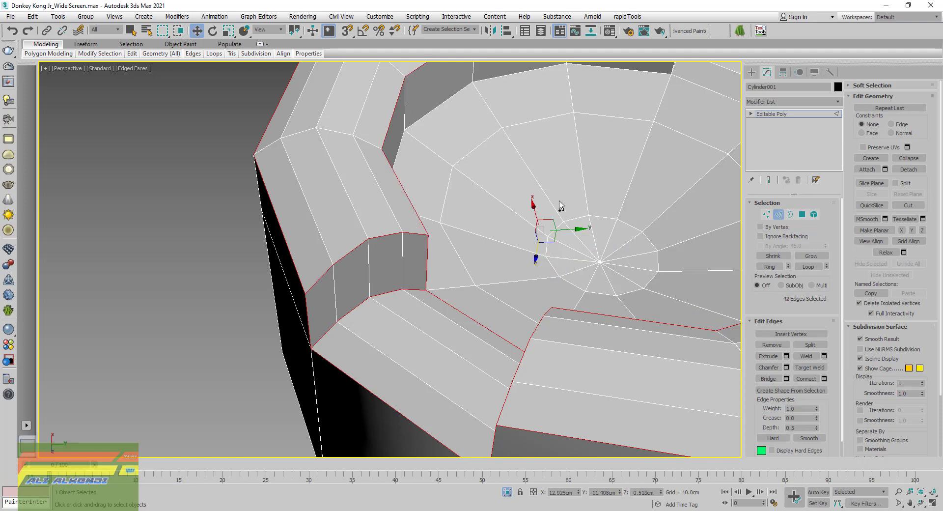
{"action": "scroll", "coordinate": [561, 206], "scroll_direction": "down", "scroll_amount": 5}
{"action": "scroll", "coordinate": [471, 200], "scroll_direction": "down", "scroll_amount": 2}
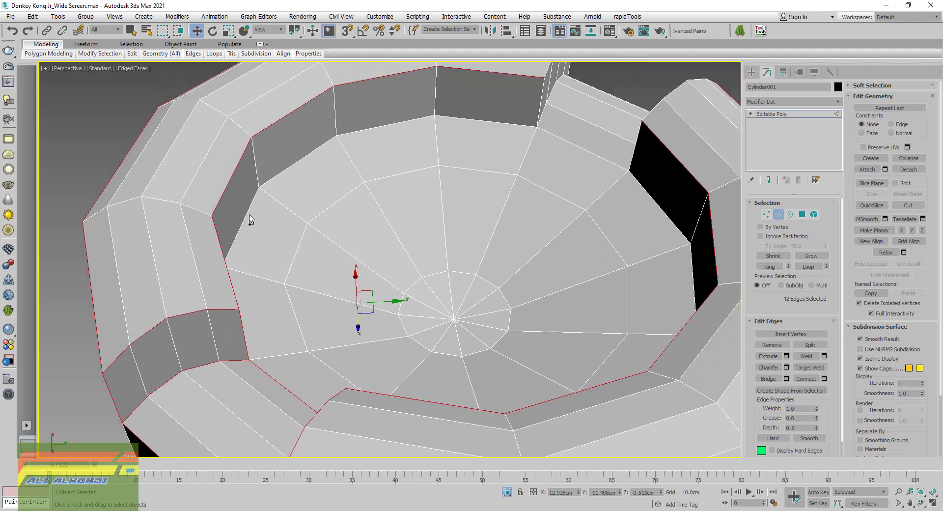
{"action": "double_click", "coordinate": [252, 217], "text": "ctrl"}
- Add the edges beside the black polygon, then inspect the 53-edge selection around the bowl
{"action": "middle_click_drag", "start_coordinate": [481, 184], "coordinate": [435, 184], "text": "alt"}
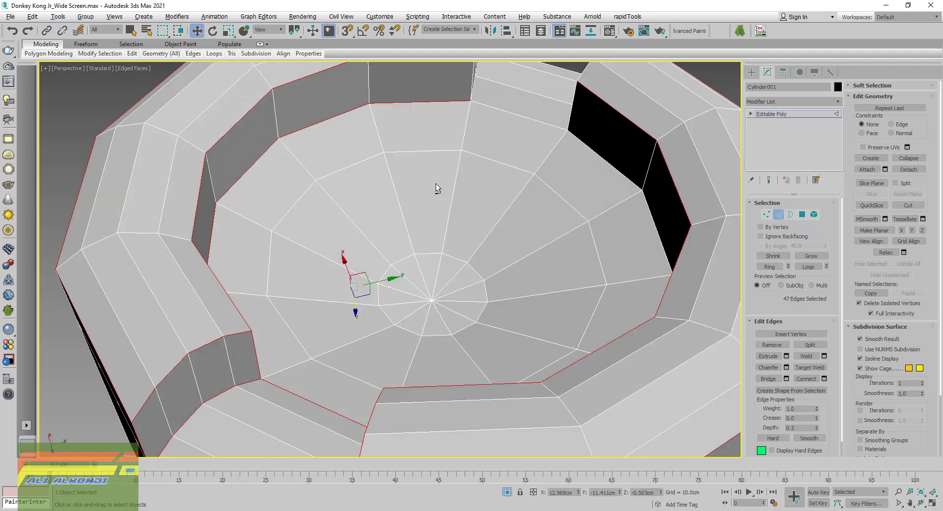
{"action": "double_click", "coordinate": [654, 227], "text": "ctrl"}
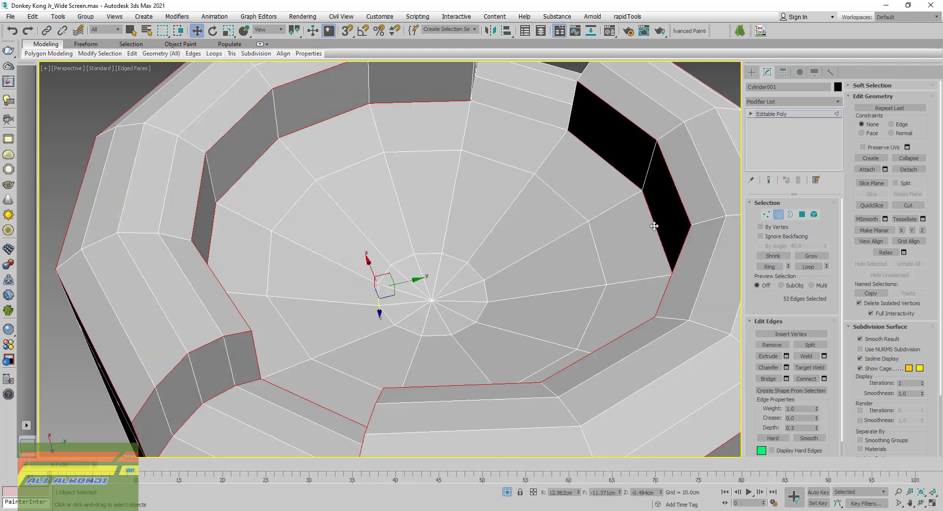
{"action": "left_click", "coordinate": [544, 122], "text": "ctrl"}
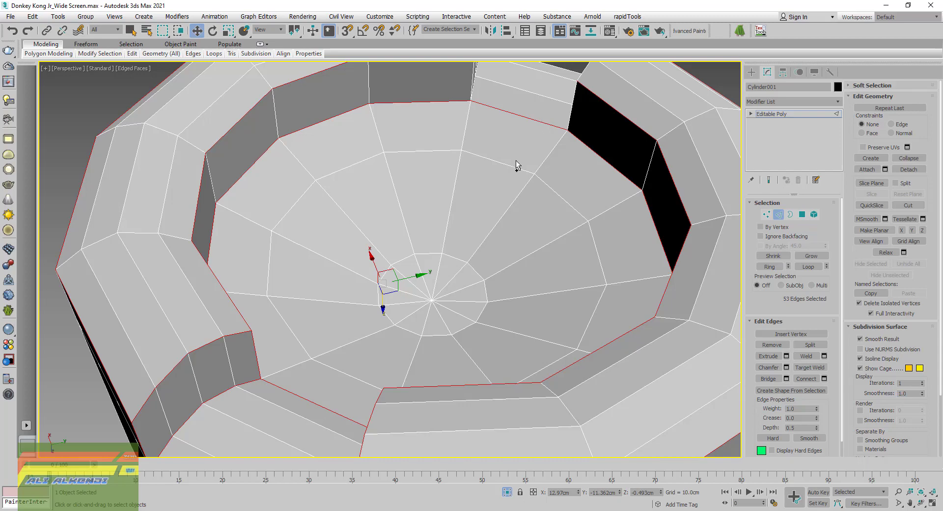
{"action": "mouse_move", "coordinate": [442, 228]}
{"action": "middle_mouse_down", "text": "alt"}
{"action": "mouse_move", "coordinate": [463, 227]}
{"action": "mouse_move", "coordinate": [337, 278]}
{"action": "mouse_move", "coordinate": [368, 249]}
{"action": "mouse_move", "coordinate": [325, 233]}
{"action": "mouse_move", "coordinate": [287, 239]}
{"action": "middle_mouse_up", "text": "alt"}
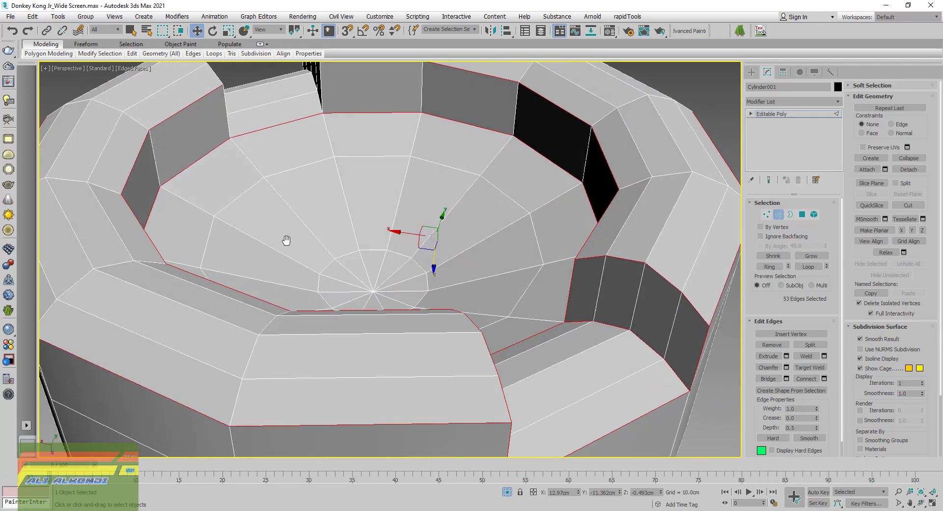
{"action": "middle_click_drag", "start_coordinate": [319, 206], "coordinate": [362, 231], "text": "alt"}
{"action": "scroll", "coordinate": [366, 238], "scroll_direction": "up", "scroll_amount": 3}
- Add the left block's top outline edges, undoing one wrongly picked edge
{"action": "scroll", "coordinate": [378, 249], "scroll_direction": "up", "scroll_amount": 3}
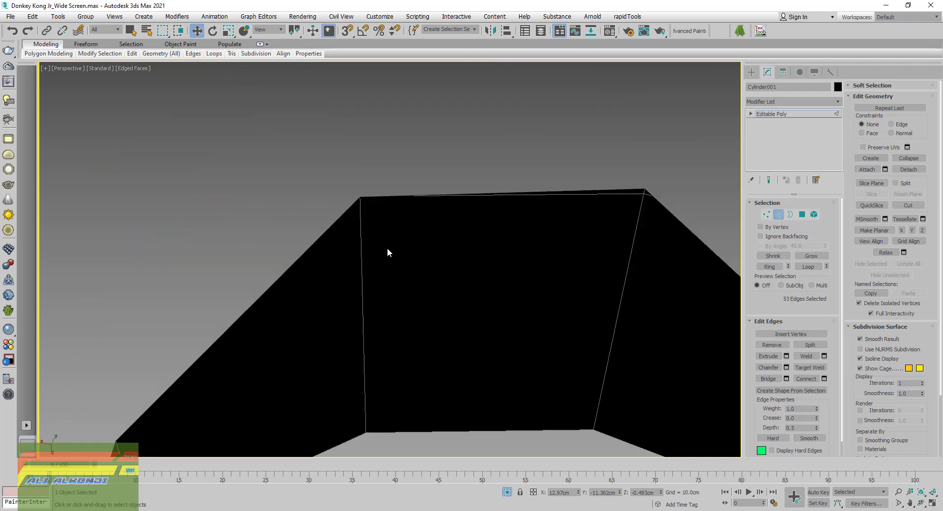
{"action": "scroll", "coordinate": [389, 256], "scroll_direction": "down", "scroll_amount": 2}
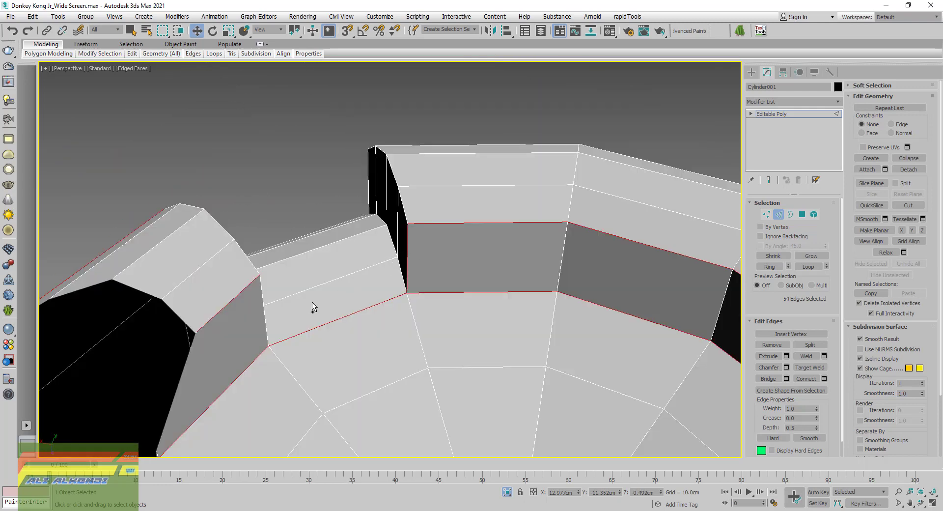
{"action": "left_click", "coordinate": [264, 304], "text": "ctrl"}
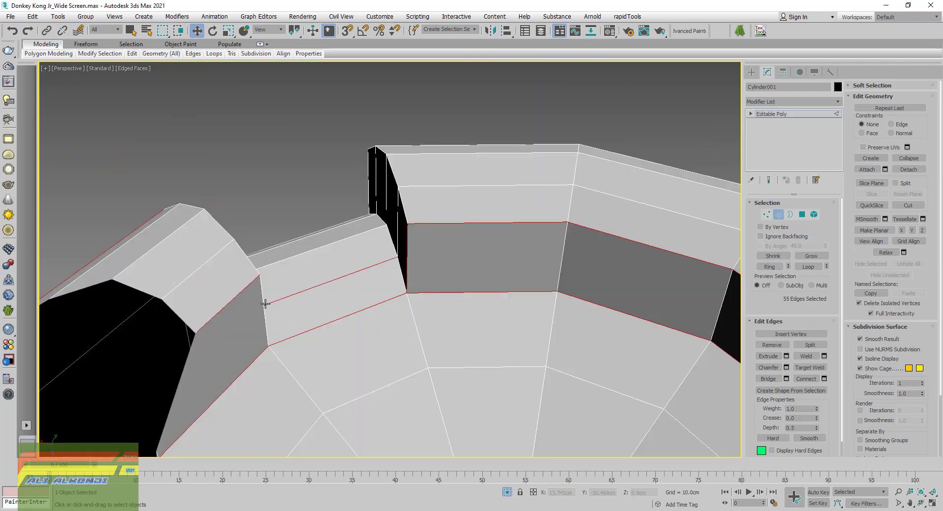
{"action": "key", "text": "ctrl+z"}
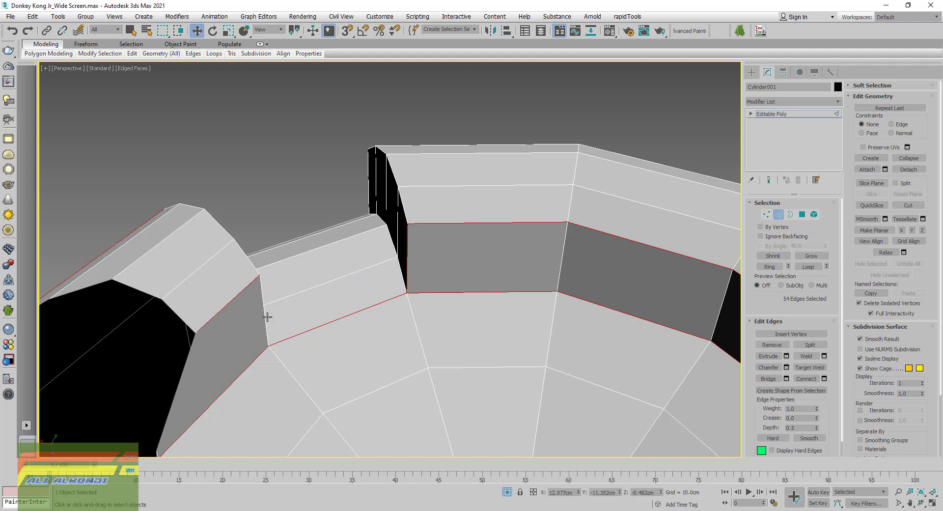
{"action": "left_click", "coordinate": [266, 317], "text": "ctrl"}
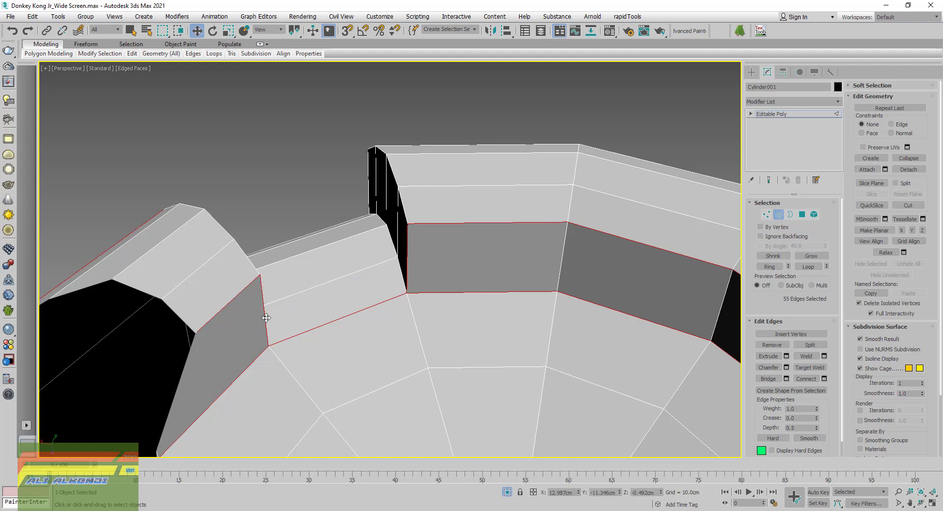
{"action": "double_click", "coordinate": [249, 261], "text": "ctrl"}
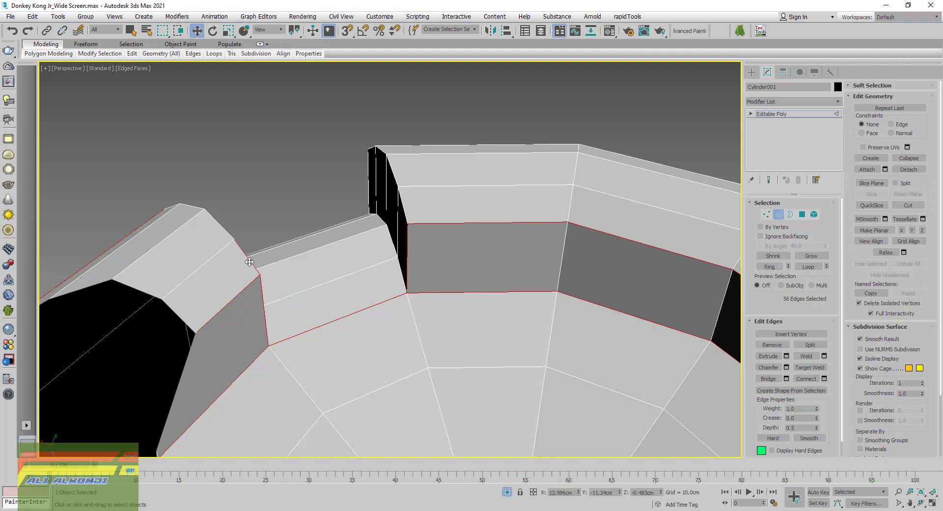
{"action": "double_click", "coordinate": [404, 211], "text": "ctrl"}
- Add the front gap's vertical, slanted and bottom edges, bringing the selection to 74 edges
{"action": "mouse_move", "coordinate": [405, 212]}
{"action": "middle_mouse_down", "text": "alt"}
{"action": "mouse_move", "coordinate": [210, 243]}
{"action": "mouse_move", "coordinate": [399, 265]}
{"action": "mouse_move", "coordinate": [439, 398]}
{"action": "mouse_move", "coordinate": [442, 330]}
{"action": "middle_mouse_up", "text": "alt"}
{"action": "scroll", "coordinate": [442, 331], "scroll_direction": "up", "scroll_amount": 3}
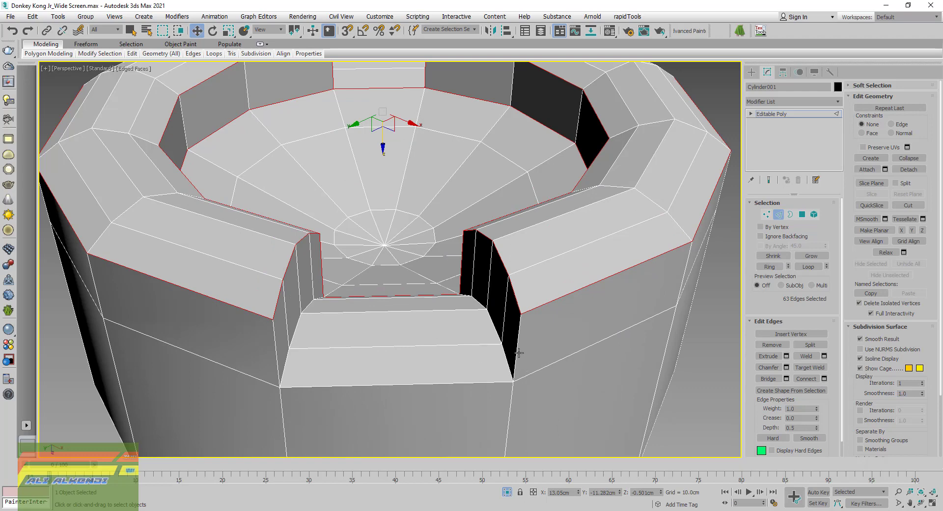
{"action": "left_click", "coordinate": [519, 352], "text": "ctrl"}
{"action": "double_click", "coordinate": [507, 354], "text": "ctrl"}
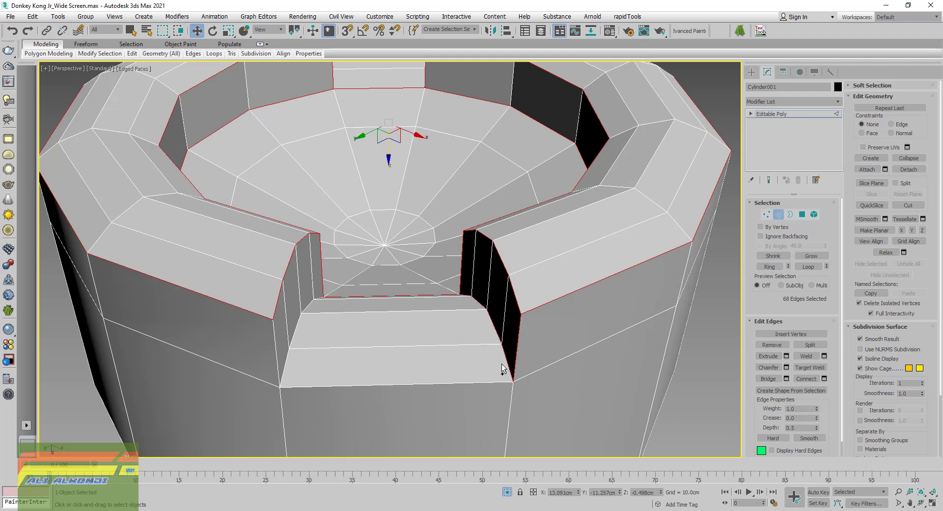
{"action": "left_click", "coordinate": [275, 342], "text": "ctrl"}
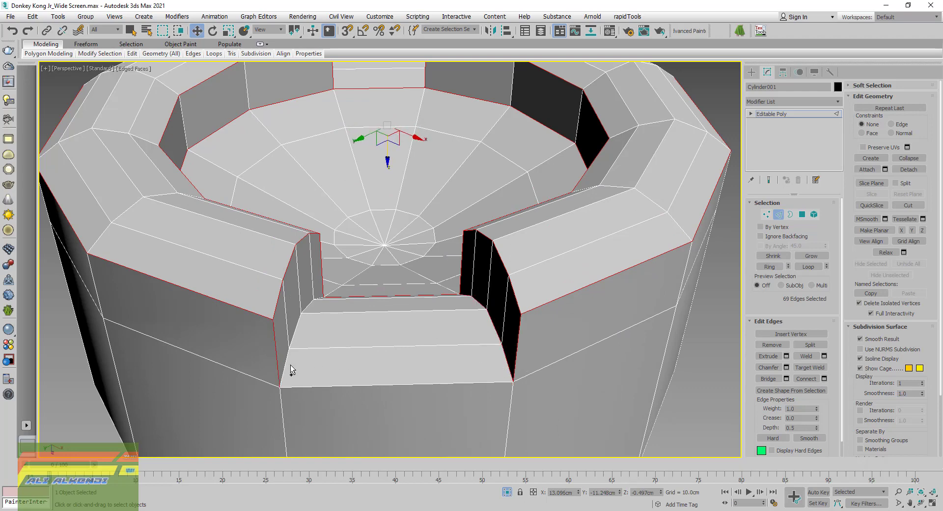
{"action": "left_click", "coordinate": [287, 364], "text": "ctrl"}
{"action": "double_click", "coordinate": [288, 364], "text": "ctrl"}
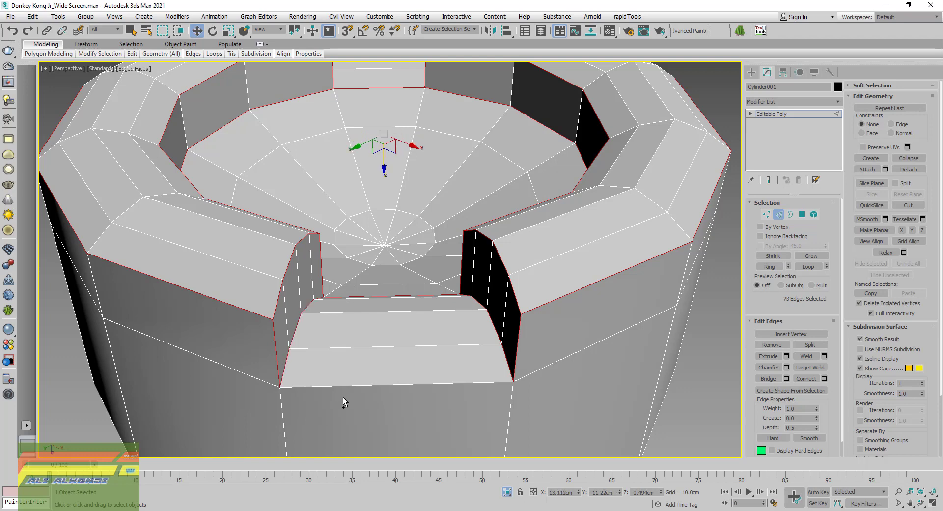
{"action": "left_click", "coordinate": [343, 387], "text": "ctrl"}
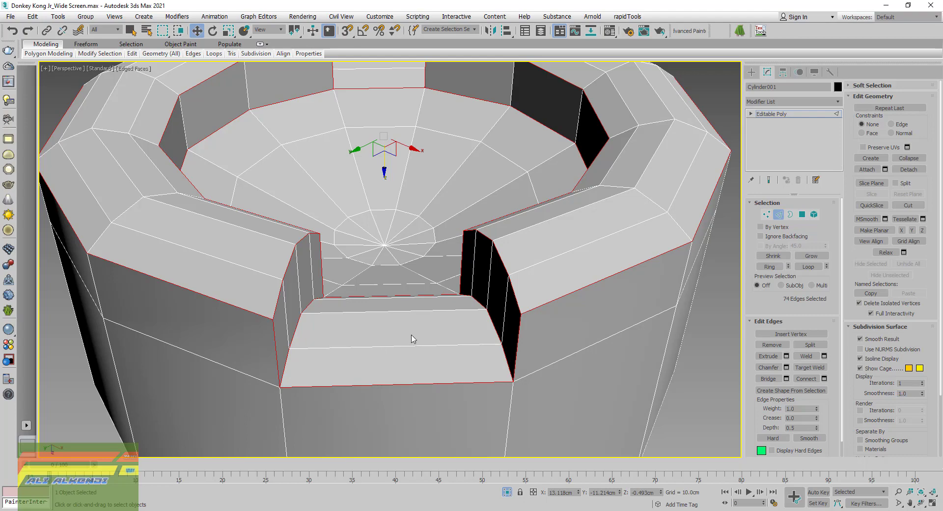
{"action": "mouse_move", "coordinate": [417, 332]}
{"action": "middle_mouse_down", "text": "alt"}
{"action": "mouse_move", "coordinate": [428, 333]}
{"action": "mouse_move", "coordinate": [393, 333]}
{"action": "mouse_move", "coordinate": [368, 349]}
{"action": "mouse_move", "coordinate": [370, 401]}
{"action": "mouse_move", "coordinate": [367, 253]}
{"action": "middle_mouse_up", "text": "alt"}
{"action": "middle_click_drag", "start_coordinate": [349, 136], "coordinate": [363, 205]}
{"action": "mouse_move", "coordinate": [291, 327]}
{"action": "middle_mouse_down", "text": "alt"}
{"action": "mouse_move", "coordinate": [243, 284]}
{"action": "mouse_move", "coordinate": [370, 267]}
{"action": "mouse_move", "coordinate": [371, 286]}
{"action": "mouse_move", "coordinate": [308, 240]}
{"action": "mouse_move", "coordinate": [274, 248]}
{"action": "mouse_move", "coordinate": [432, 312]}
{"action": "mouse_move", "coordinate": [370, 215]}
{"action": "mouse_move", "coordinate": [365, 254]}
{"action": "mouse_move", "coordinate": [411, 238]}
{"action": "mouse_move", "coordinate": [383, 316]}
{"action": "mouse_move", "coordinate": [398, 271]}
{"action": "mouse_move", "coordinate": [407, 295]}
{"action": "mouse_move", "coordinate": [337, 307]}
{"action": "mouse_move", "coordinate": [207, 277]}
{"action": "mouse_move", "coordinate": [205, 288]}
{"action": "mouse_move", "coordinate": [284, 290]}
{"action": "middle_mouse_up", "text": "alt"}
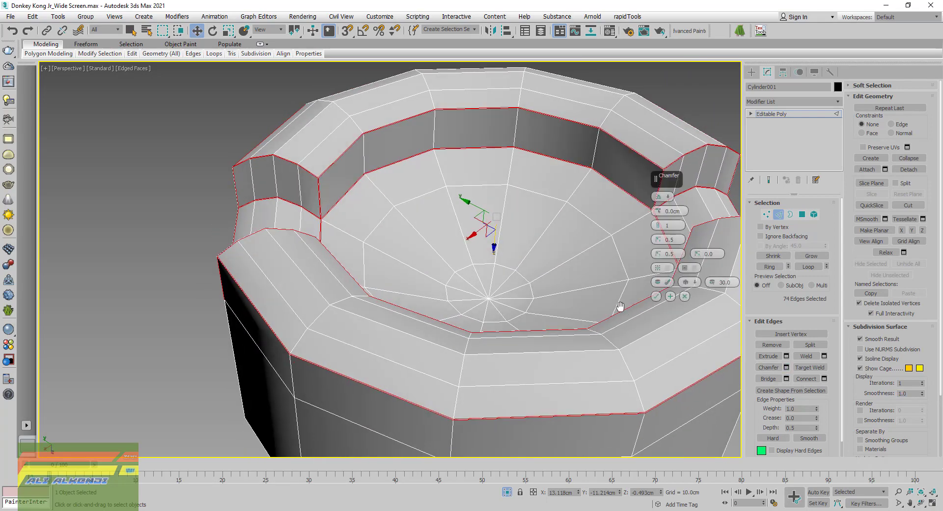
- Preview a 0.02cm edge chamfer, then settle the Edge Chamfer Amount back at 0.01cm
{"action": "middle_click_drag", "start_coordinate": [621, 306], "coordinate": [442, 383], "text": "alt"}
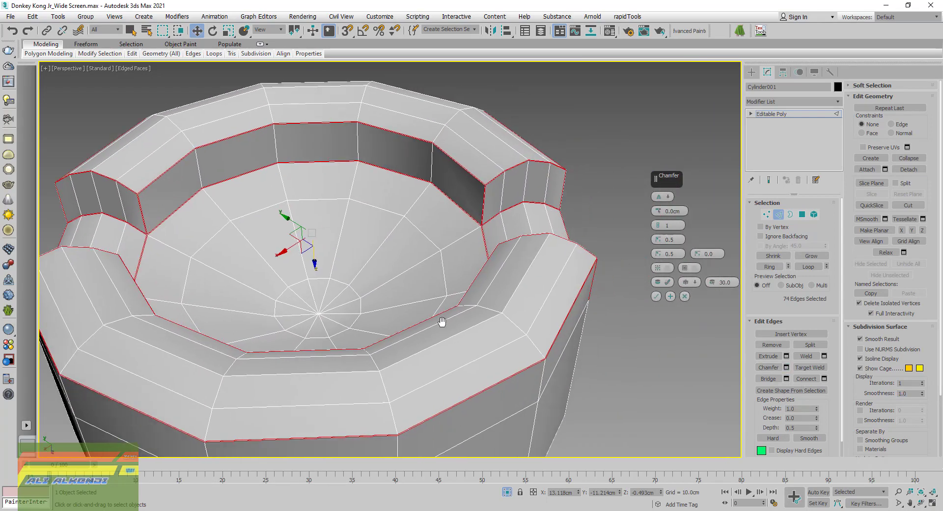
{"action": "right_click", "coordinate": [669, 208]}
{"action": "left_click", "coordinate": [693, 225]}
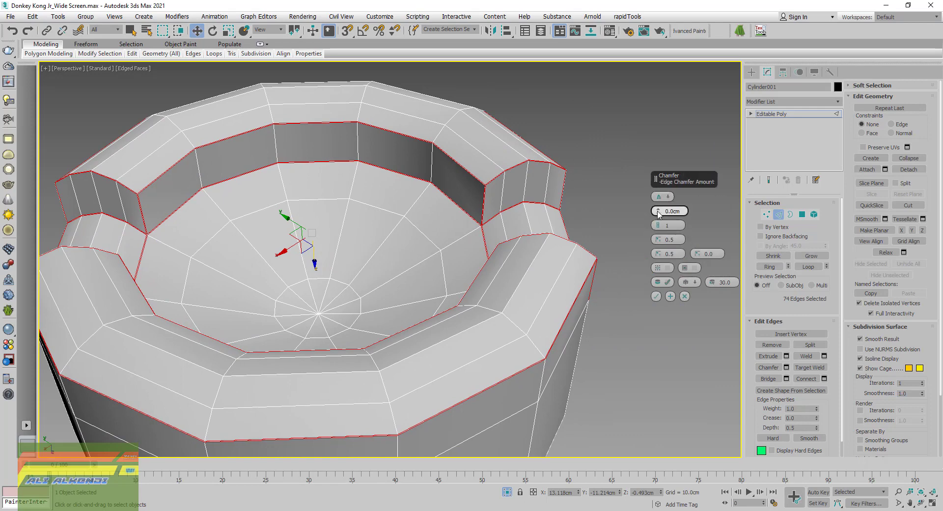
{"action": "left_click_drag", "start_coordinate": [658, 211], "coordinate": [659, 213]}
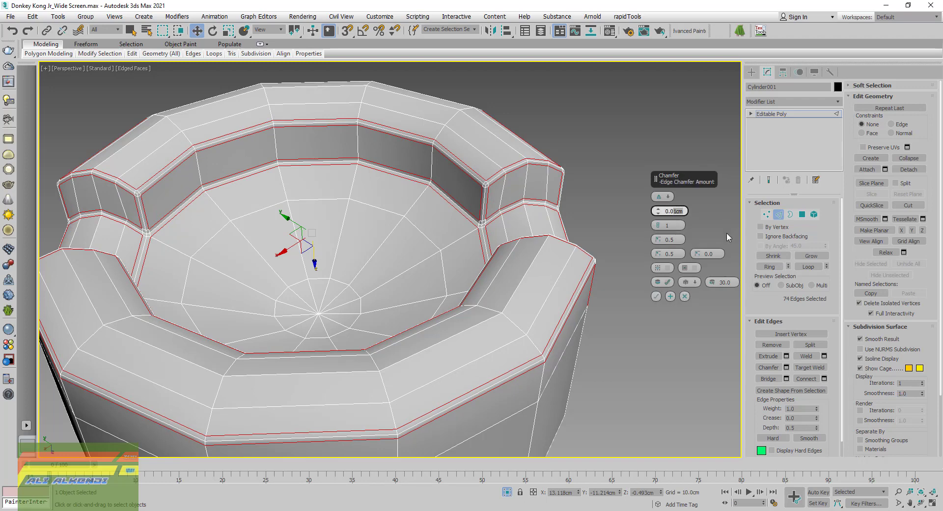
{"action": "type", "text": "2"}
{"action": "key", "text": "Return"}
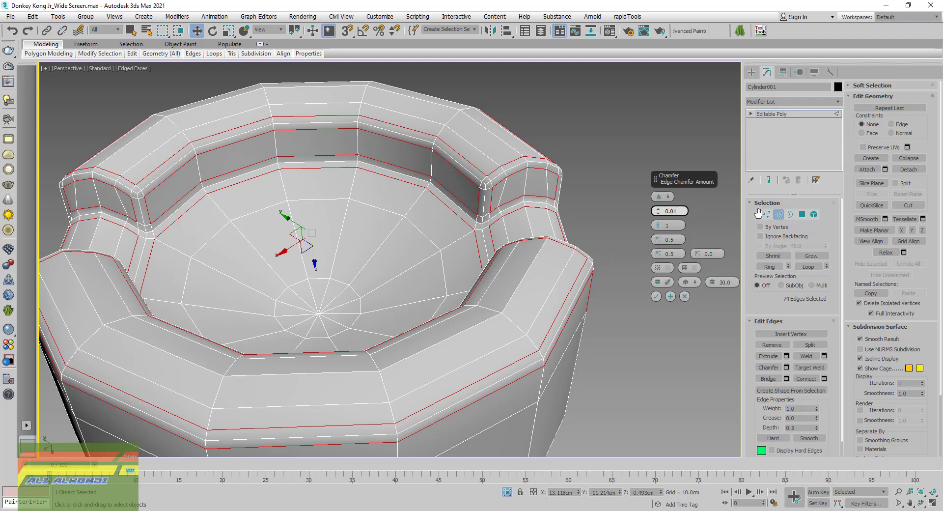
{"action": "key", "text": "Return"}
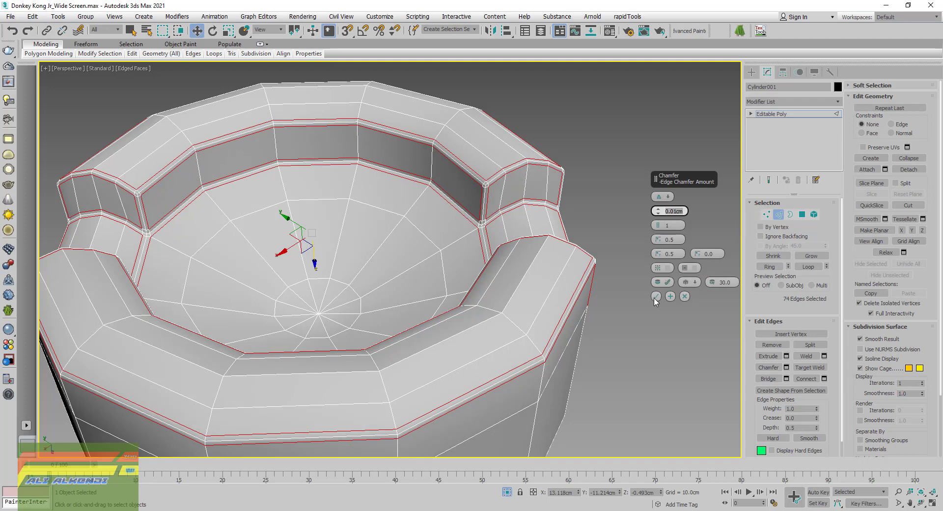
- Commit the 0.01cm chamfer, enable Use NURMS Subdivision on the cylinder, and turn off Edged Faces
{"action": "left_click", "coordinate": [656, 297]}
{"action": "left_click", "coordinate": [780, 215]}
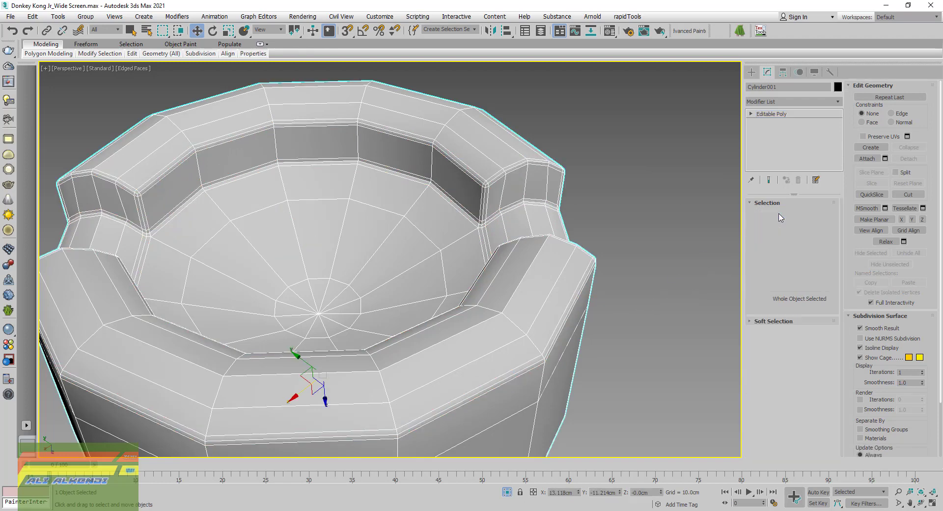
{"action": "left_click", "coordinate": [876, 339]}
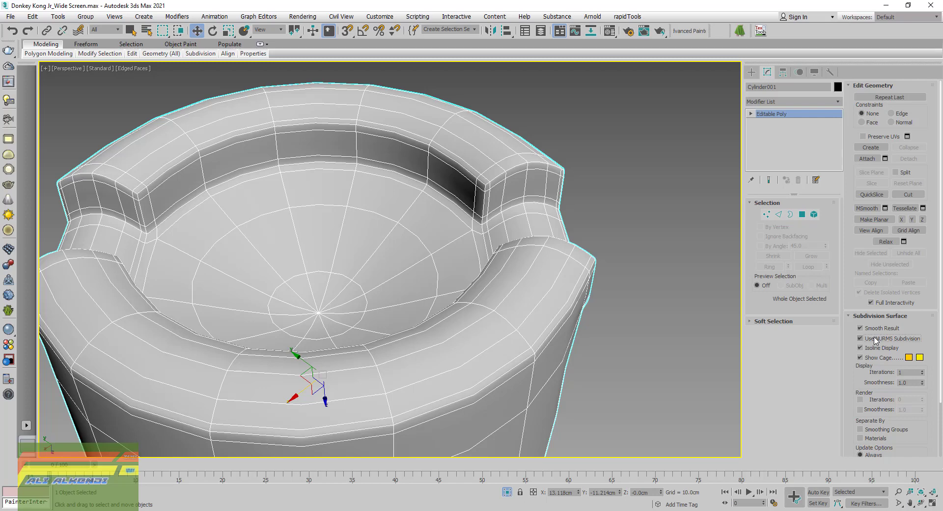
{"action": "key", "text": "F4"}
{"action": "scroll", "coordinate": [477, 300], "scroll_direction": "down", "scroll_amount": 4}
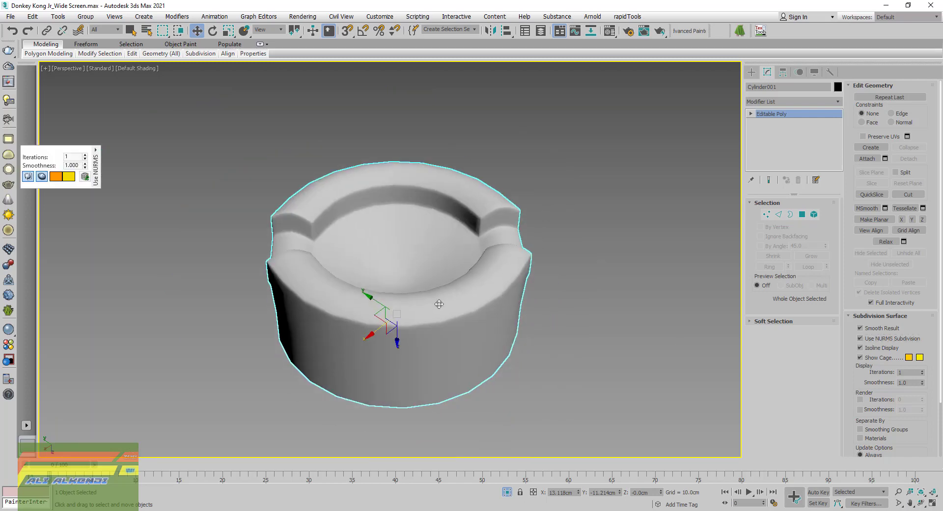
{"action": "scroll", "coordinate": [435, 315], "scroll_direction": "down", "scroll_amount": 3}
{"action": "mouse_move", "coordinate": [436, 315]}
{"action": "middle_mouse_down", "text": "alt"}
{"action": "mouse_move", "coordinate": [434, 386]}
{"action": "mouse_move", "coordinate": [437, 346]}
{"action": "mouse_move", "coordinate": [458, 377]}
{"action": "mouse_move", "coordinate": [444, 353]}
{"action": "mouse_move", "coordinate": [437, 268]}
{"action": "middle_mouse_up", "text": "alt"}
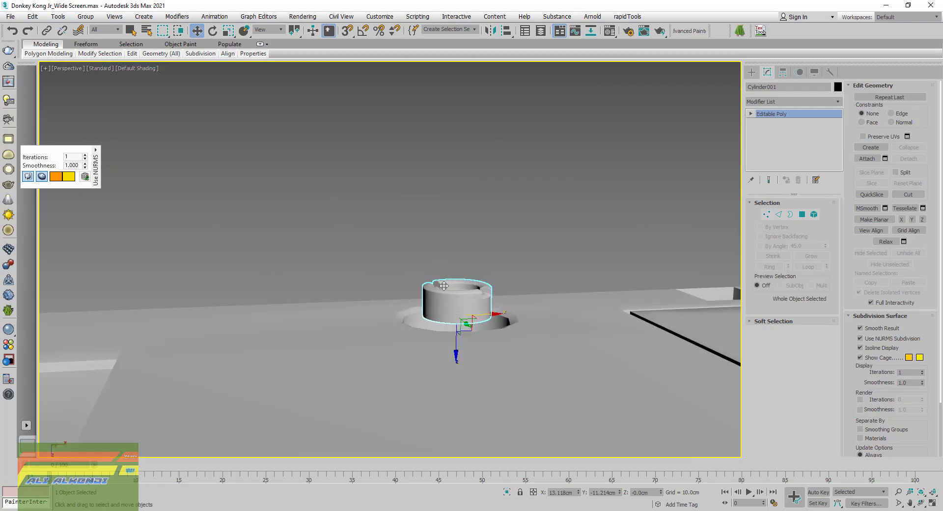
- Center the cylinder's pivot on the object using Affect Pivot Only
{"action": "left_click", "coordinate": [784, 71]}
{"action": "left_click", "coordinate": [785, 142]}
{"action": "left_click", "coordinate": [792, 191]}
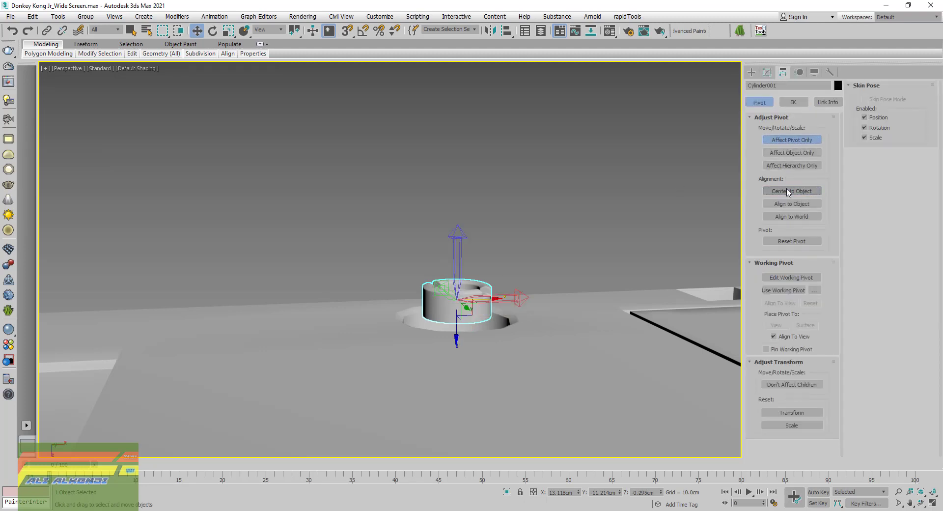
{"action": "left_click", "coordinate": [790, 140]}
{"action": "left_click", "coordinate": [767, 72]}
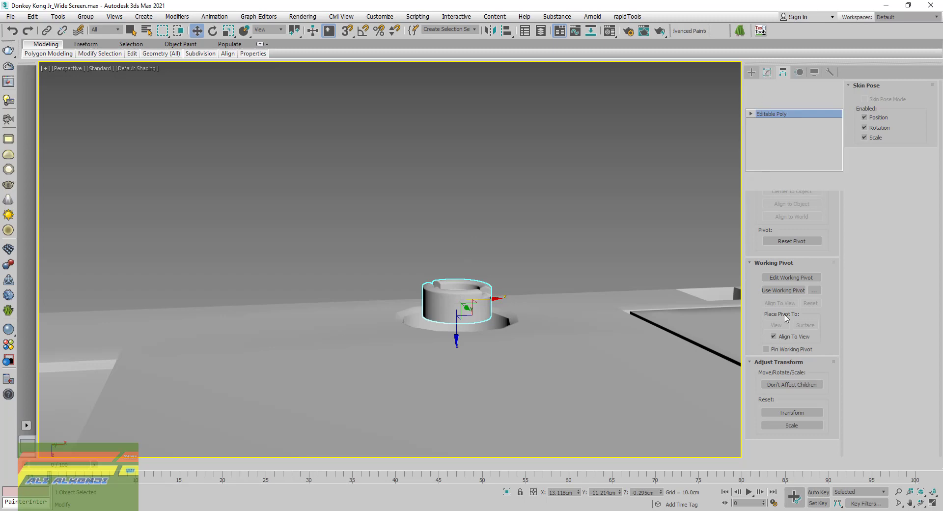
- In the four-view layout, raise the cylinder in Front view toward Z 0.714cm and check its seat in the hole
{"action": "left_click", "coordinate": [934, 503]}
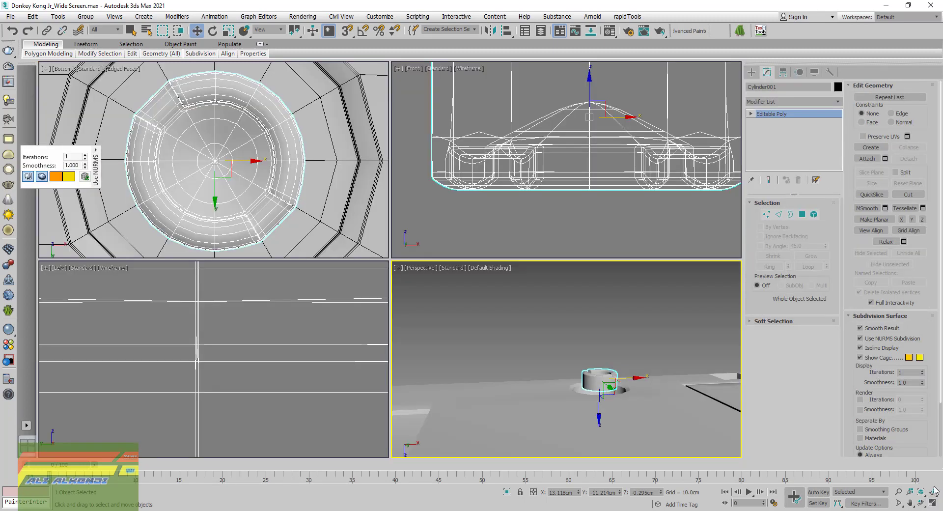
{"action": "scroll", "coordinate": [543, 165], "scroll_direction": "down", "scroll_amount": 5}
{"action": "middle_click_drag", "start_coordinate": [551, 138], "coordinate": [551, 223]}
{"action": "left_click_drag", "start_coordinate": [562, 205], "coordinate": [555, 127]}
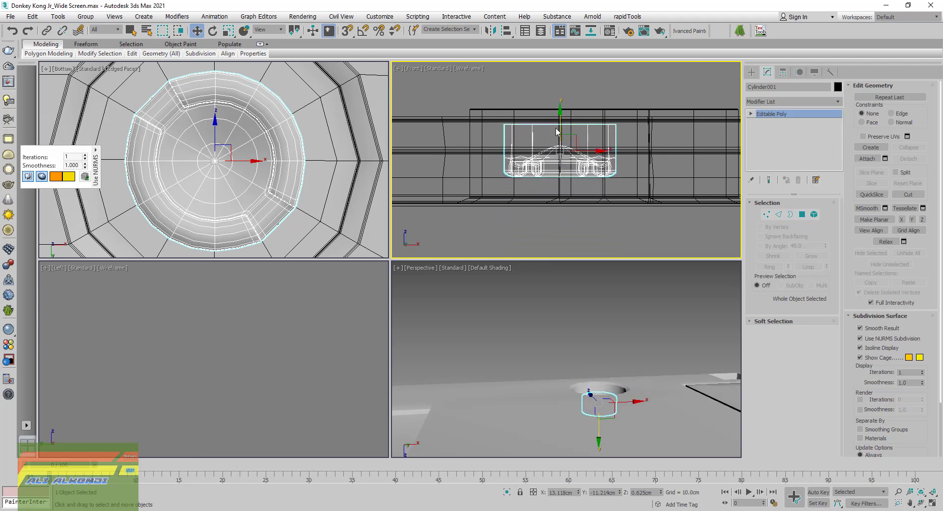
{"action": "key", "text": "ctrl+z"}
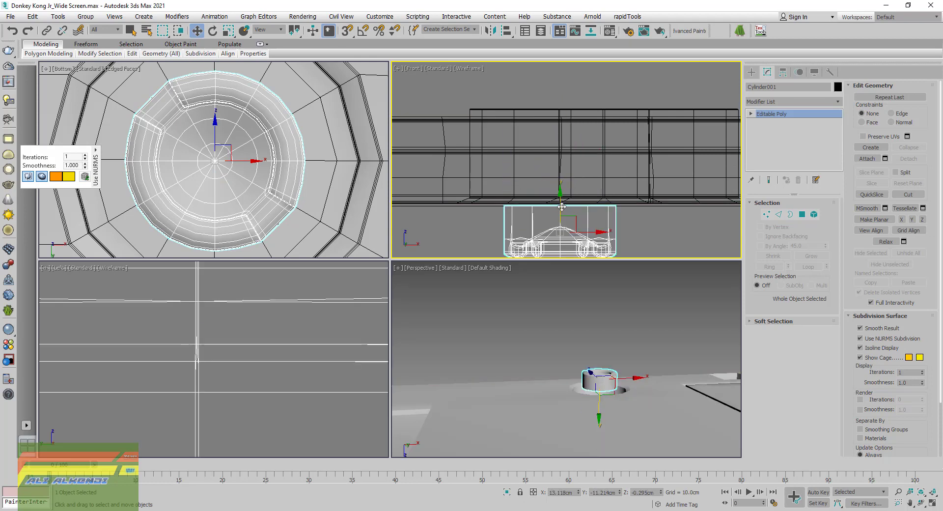
{"action": "left_click_drag", "start_coordinate": [562, 207], "coordinate": [559, 128]}
{"action": "scroll", "coordinate": [559, 128], "scroll_direction": "up", "scroll_amount": 5}
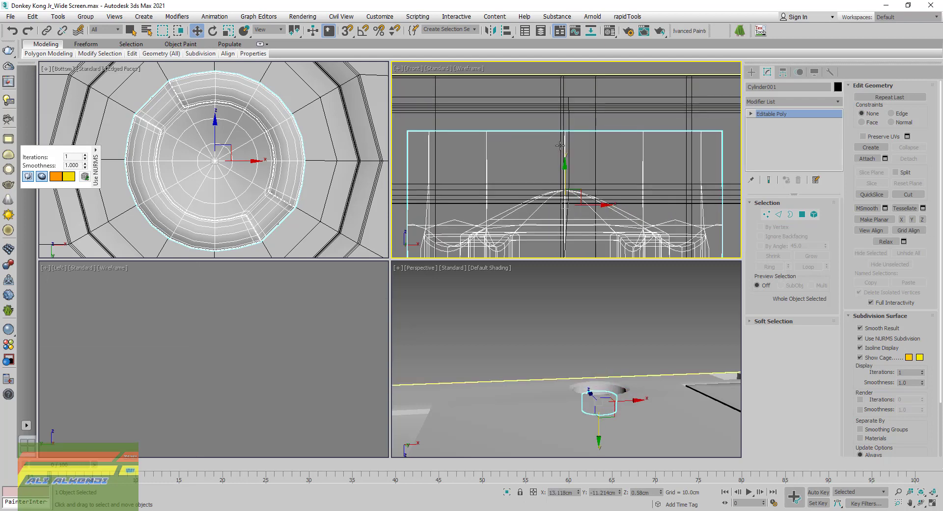
{"action": "middle_click_drag", "start_coordinate": [561, 168], "coordinate": [554, 139]}
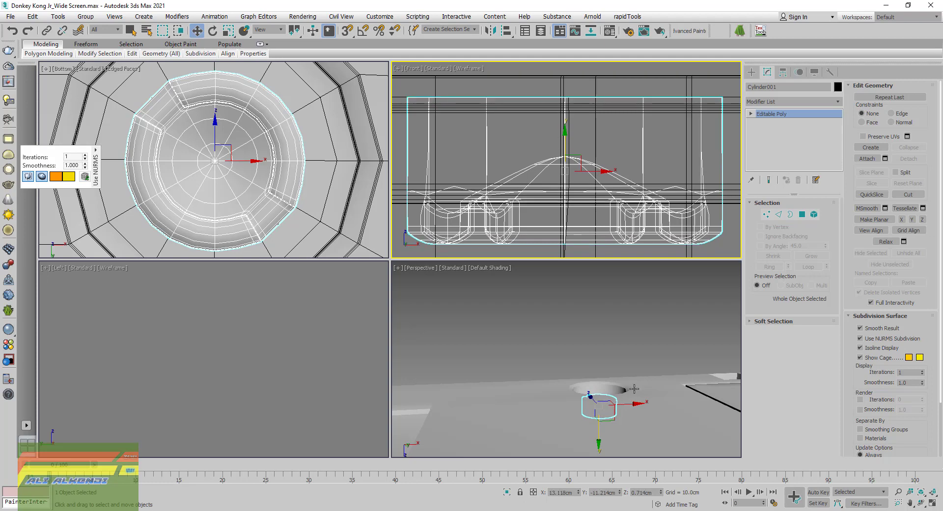
{"action": "middle_click_drag", "start_coordinate": [634, 388], "coordinate": [617, 405], "text": "alt"}
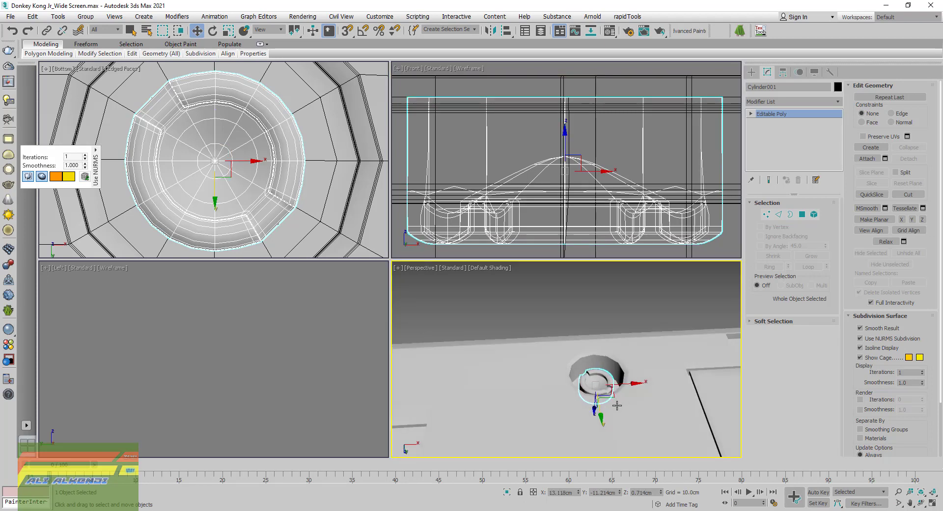
{"action": "left_click", "coordinate": [934, 505]}
{"action": "mouse_move", "coordinate": [560, 446]}
{"action": "middle_mouse_down", "text": "alt"}
{"action": "mouse_move", "coordinate": [530, 450]}
{"action": "mouse_move", "coordinate": [529, 379]}
{"action": "middle_mouse_up", "text": "alt"}
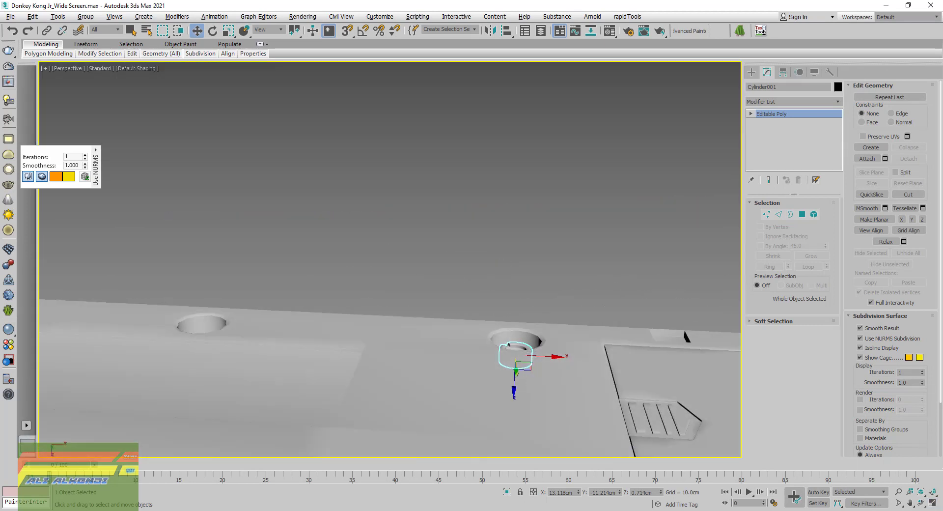
{"action": "left_click", "coordinate": [933, 503]}
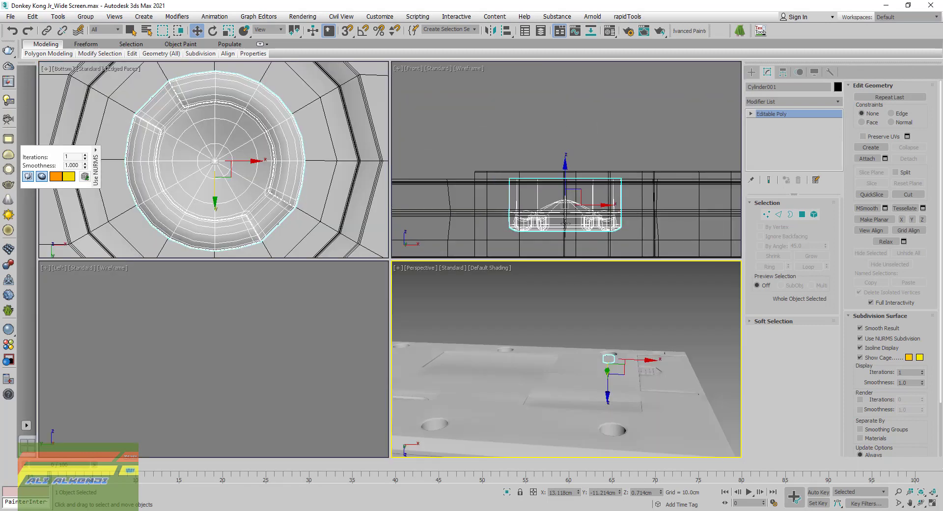
{"action": "middle_click_drag", "start_coordinate": [560, 239], "coordinate": [539, 182]}
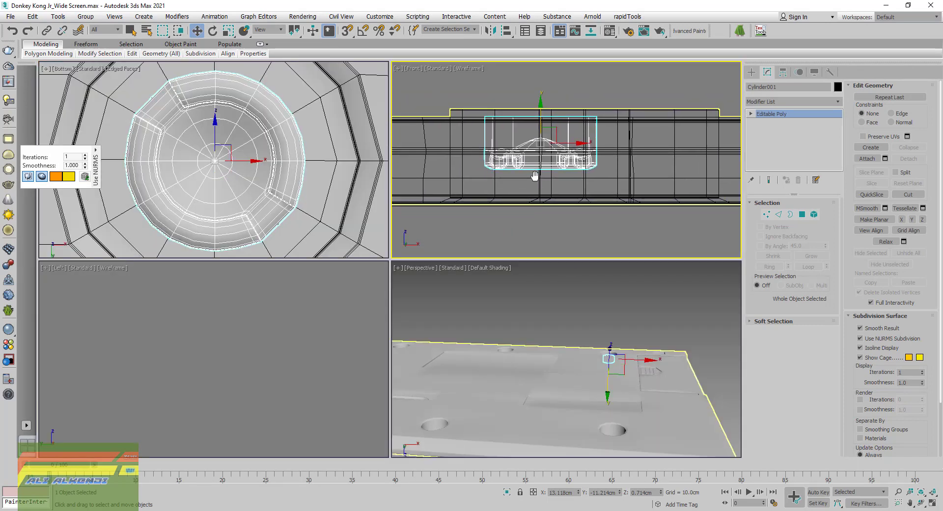
- Select the cylinder's lower vertices and nudge them slightly
{"action": "left_click", "coordinate": [767, 214]}
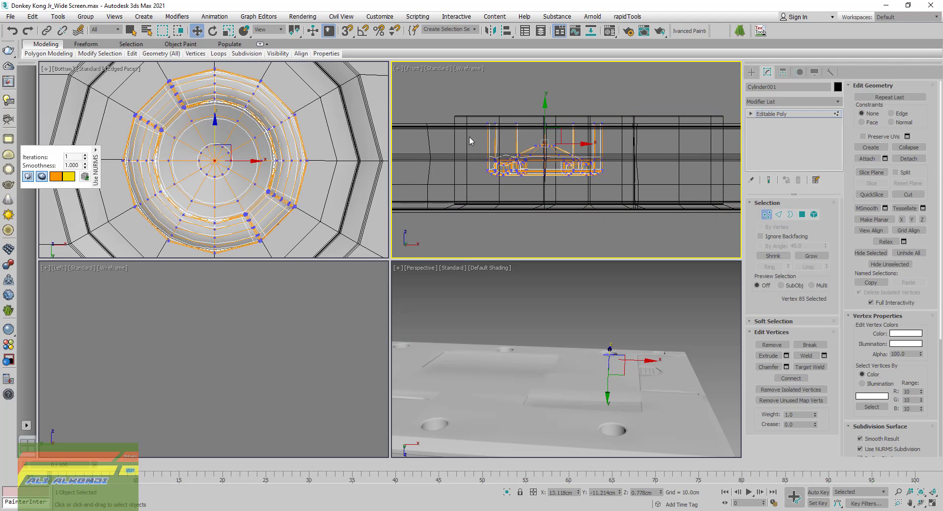
{"action": "left_click_drag", "start_coordinate": [470, 138], "coordinate": [661, 213]}
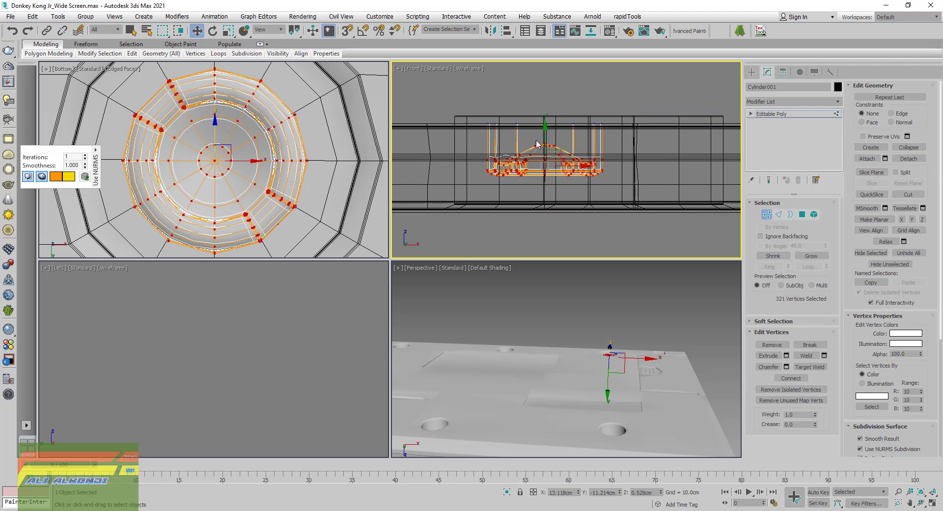
{"action": "left_click_drag", "start_coordinate": [545, 140], "coordinate": [547, 150]}
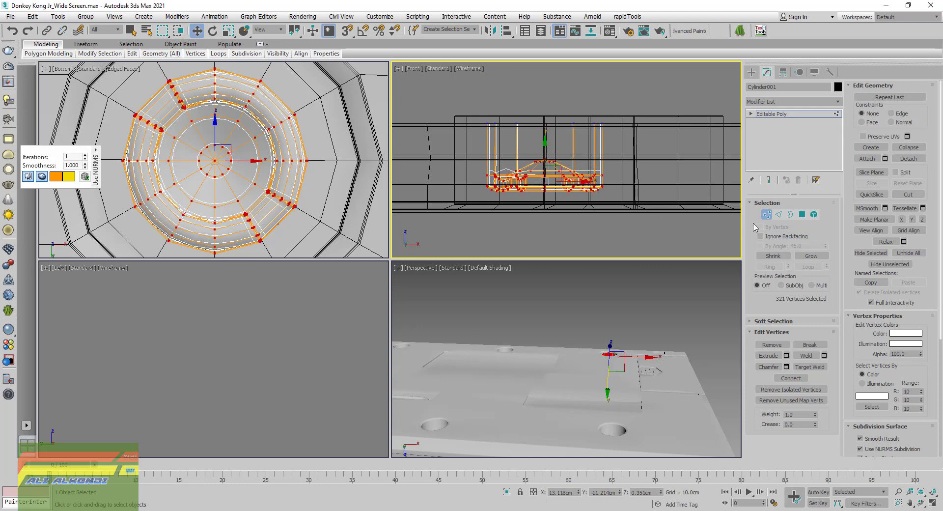
{"action": "left_click", "coordinate": [769, 216]}
- Maximize the Perspective view, clear the selection, and tilt to a top-down view of the back plate
{"action": "middle_click_drag", "start_coordinate": [532, 330], "coordinate": [544, 344], "text": "alt"}
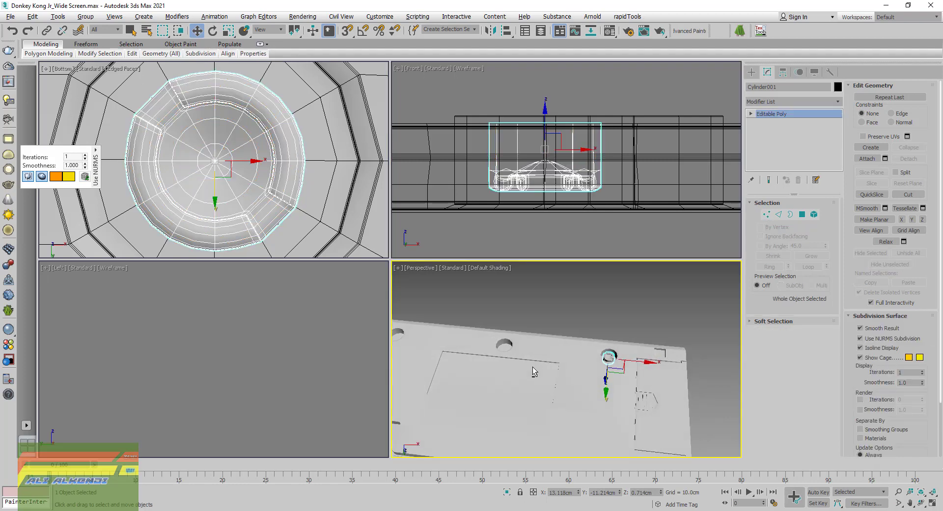
{"action": "key", "text": "alt+w"}
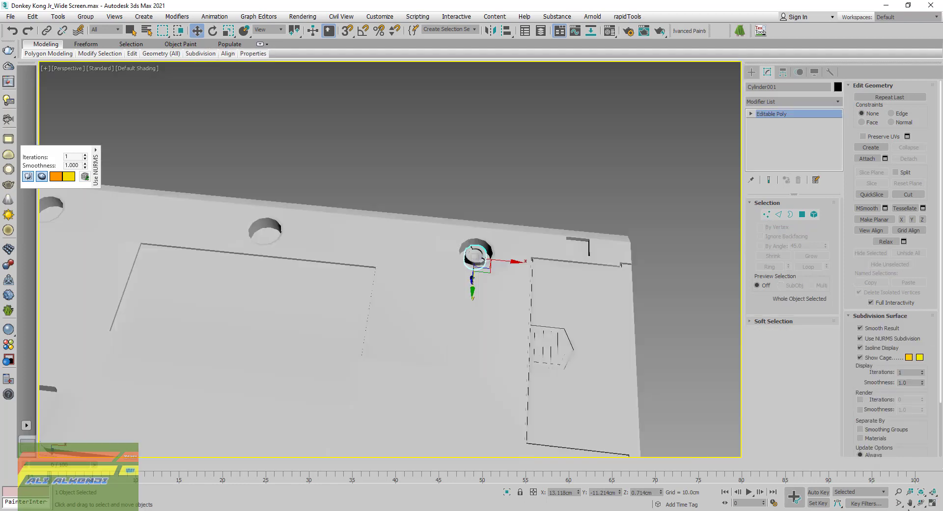
{"action": "middle_click_drag", "start_coordinate": [419, 259], "coordinate": [413, 310], "text": "alt"}
{"action": "left_click", "coordinate": [607, 155]}
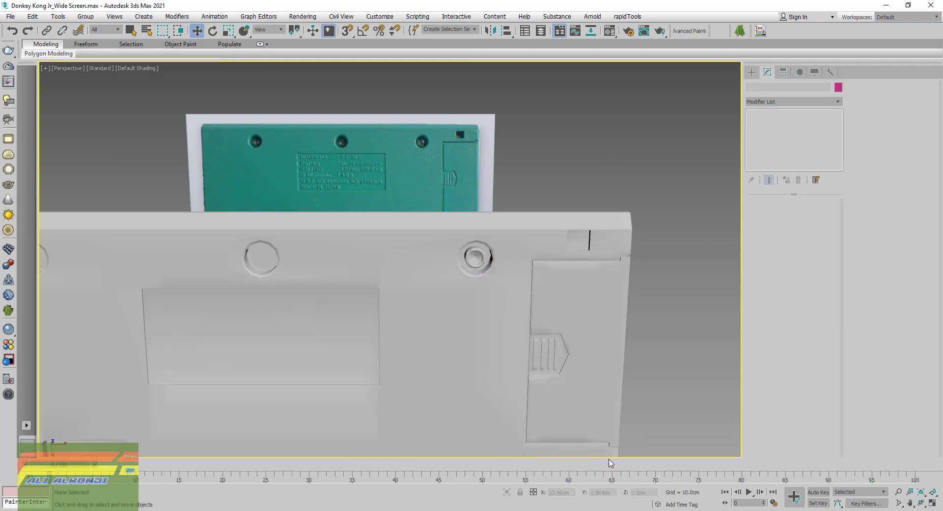
{"action": "scroll", "coordinate": [500, 305], "scroll_direction": "down", "scroll_amount": 3}
{"action": "mouse_move", "coordinate": [589, 427]}
{"action": "middle_mouse_down", "text": "alt"}
{"action": "mouse_move", "coordinate": [501, 353]}
{"action": "mouse_move", "coordinate": [534, 296]}
{"action": "middle_mouse_up", "text": "alt"}
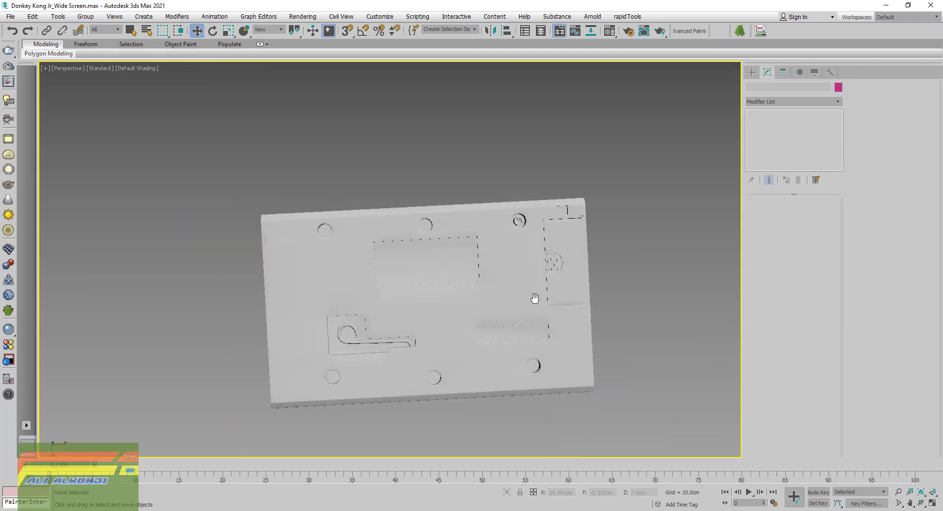
{"action": "scroll", "coordinate": [540, 294], "scroll_direction": "up", "scroll_amount": 5}
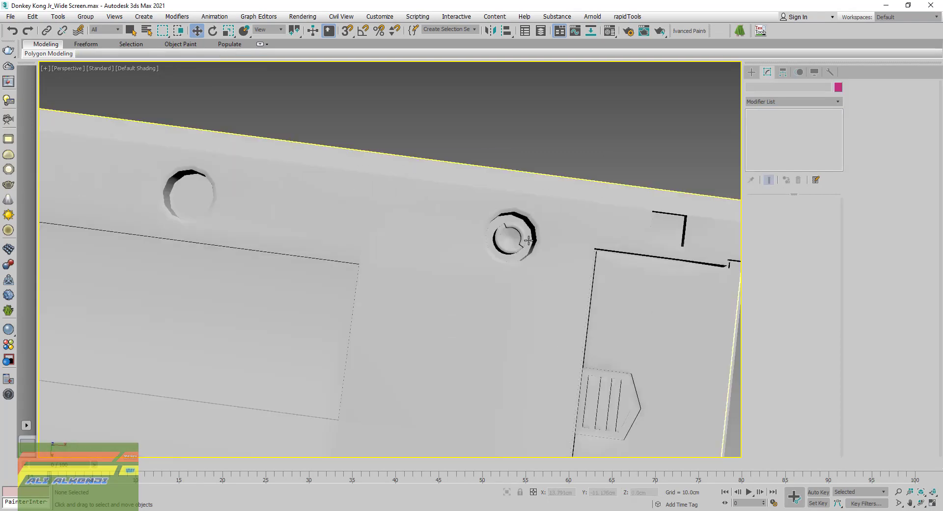
{"action": "scroll", "coordinate": [512, 243], "scroll_direction": "up", "scroll_amount": 2}
{"action": "scroll", "coordinate": [506, 253], "scroll_direction": "up", "scroll_amount": 3}
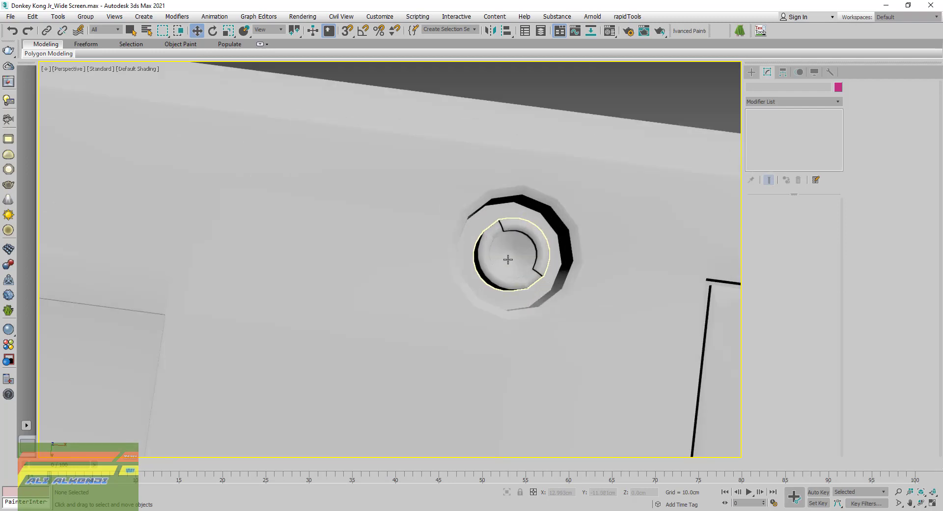
- Close in on the plate's screw hole, turn on Edged Faces, and select the screw cylinder
{"action": "middle_click_drag", "start_coordinate": [505, 257], "coordinate": [533, 313]}
{"action": "scroll", "coordinate": [533, 313], "scroll_direction": "up", "scroll_amount": 2}
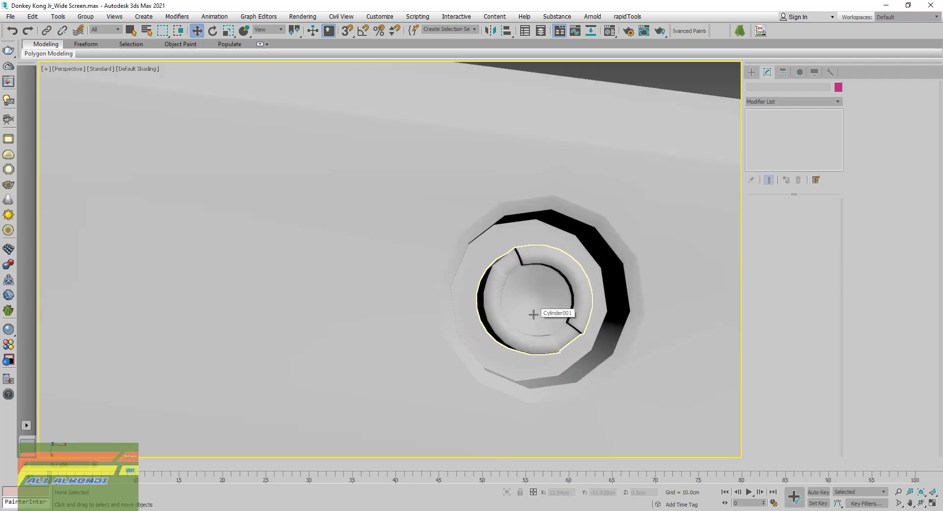
{"action": "scroll", "coordinate": [534, 313], "scroll_direction": "down", "scroll_amount": 3}
{"action": "middle_click_drag", "start_coordinate": [535, 314], "coordinate": [517, 312]}
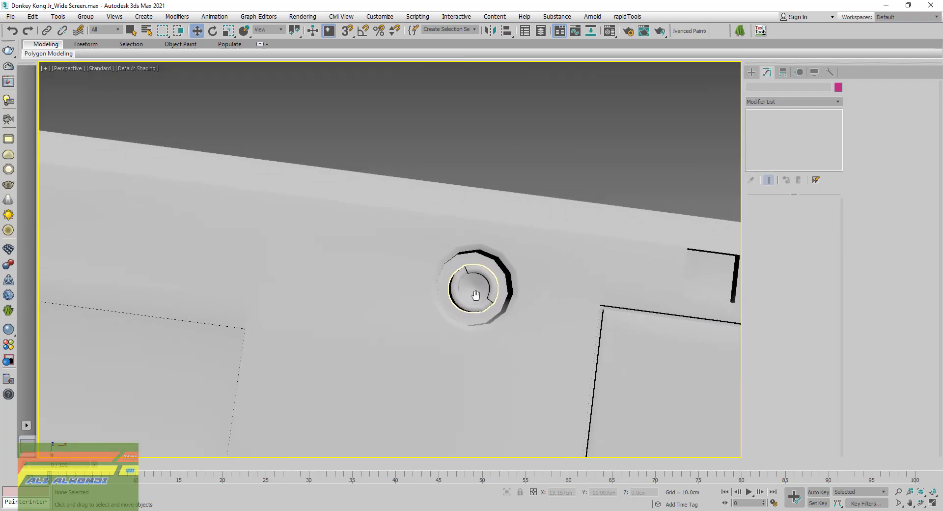
{"action": "scroll", "coordinate": [518, 312], "scroll_direction": "down", "scroll_amount": 5}
{"action": "scroll", "coordinate": [478, 305], "scroll_direction": "down", "scroll_amount": 1}
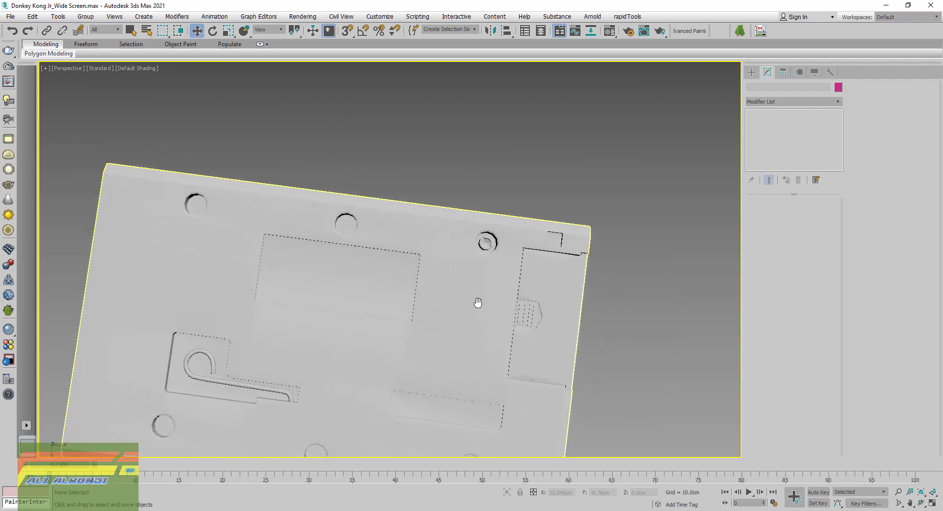
{"action": "scroll", "coordinate": [475, 298], "scroll_direction": "down", "scroll_amount": 3}
{"action": "mouse_move", "coordinate": [488, 319]}
{"action": "middle_mouse_down", "text": "alt"}
{"action": "mouse_move", "coordinate": [510, 321]}
{"action": "mouse_move", "coordinate": [489, 280]}
{"action": "mouse_move", "coordinate": [428, 316]}
{"action": "mouse_move", "coordinate": [417, 343]}
{"action": "mouse_move", "coordinate": [455, 320]}
{"action": "mouse_move", "coordinate": [449, 332]}
{"action": "middle_mouse_up", "text": "alt"}
{"action": "scroll", "coordinate": [472, 278], "scroll_direction": "up", "scroll_amount": 5}
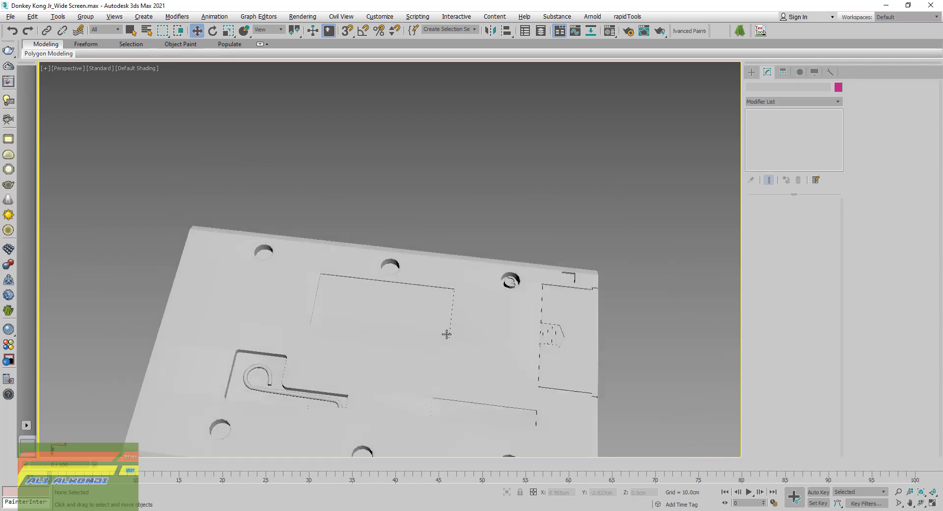
{"action": "scroll", "coordinate": [547, 305], "scroll_direction": "down", "scroll_amount": 2}
{"action": "middle_click_drag", "start_coordinate": [547, 306], "coordinate": [498, 261]}
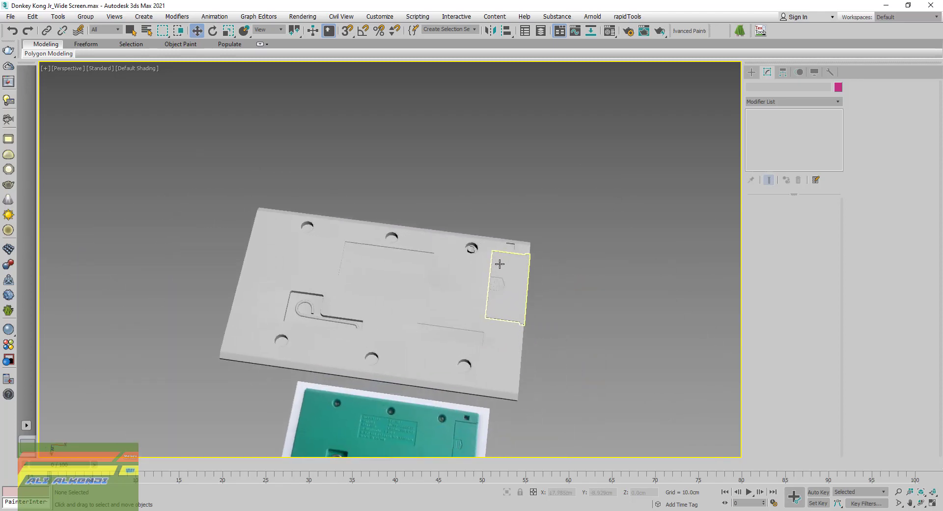
{"action": "scroll", "coordinate": [472, 251], "scroll_direction": "up", "scroll_amount": 5}
{"action": "scroll", "coordinate": [471, 251], "scroll_direction": "up", "scroll_amount": 3}
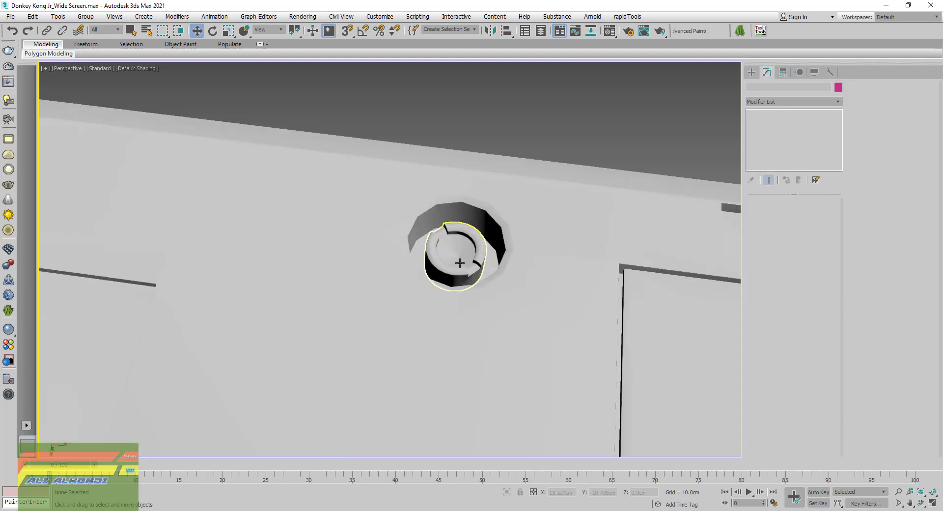
{"action": "key", "text": "F4"}
{"action": "left_click", "coordinate": [464, 271]}
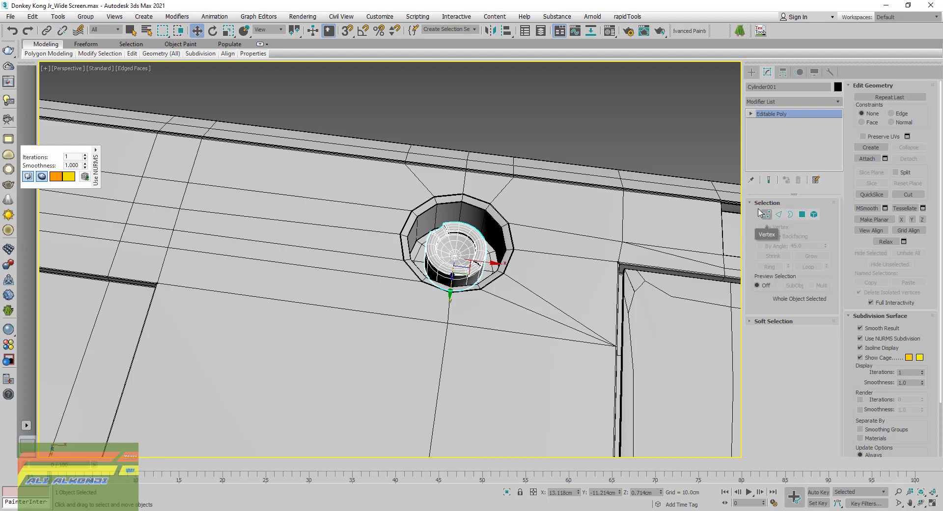
- Turn off the cylinder's NURMS smoothing and isolate it with Alt+Q
{"action": "right_click", "coordinate": [460, 241]}
{"action": "mouse_move", "coordinate": [498, 348]}
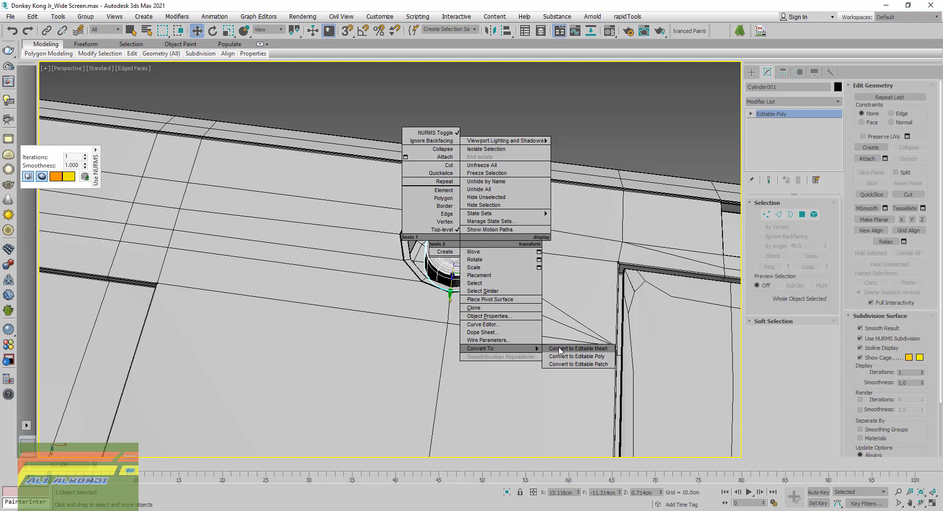
{"action": "left_click", "coordinate": [576, 358]}
{"action": "key", "text": "Escape"}
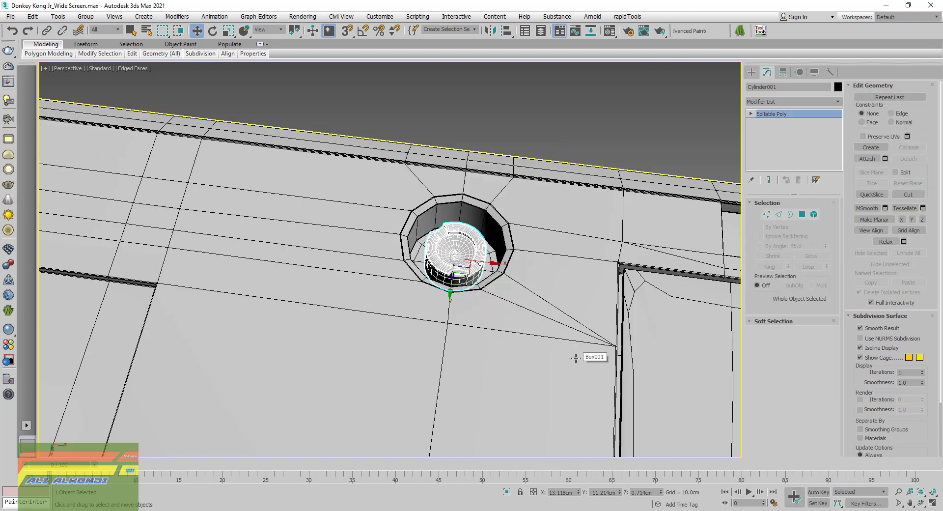
{"action": "left_click", "coordinate": [508, 492]}
{"action": "mouse_move", "coordinate": [422, 324]}
{"action": "middle_mouse_down", "text": "alt"}
{"action": "mouse_move", "coordinate": [429, 286]}
{"action": "mouse_move", "coordinate": [412, 311]}
{"action": "middle_mouse_up", "text": "alt"}
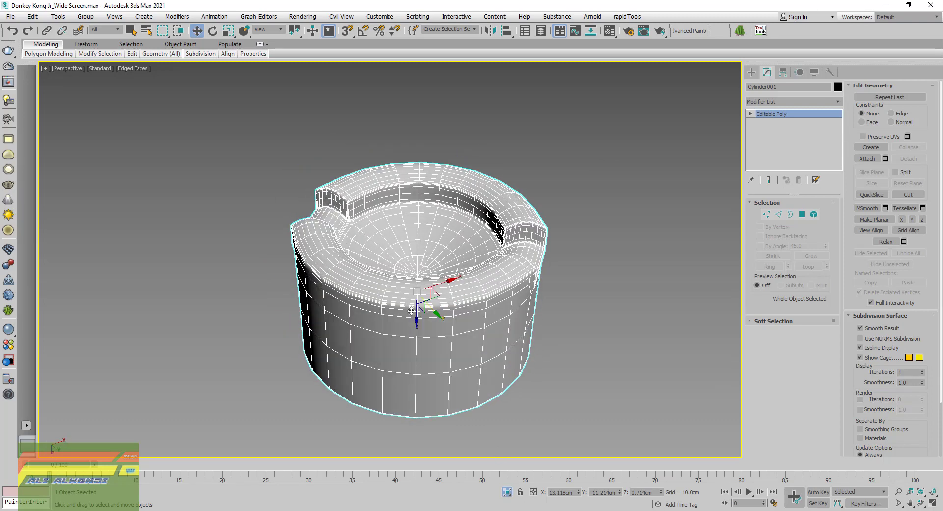
- Remove the four vertical edge loops beside the notch from the cylinder's rim
{"action": "left_click", "coordinate": [779, 214]}
{"action": "middle_click_drag", "start_coordinate": [638, 279], "coordinate": [630, 301]}
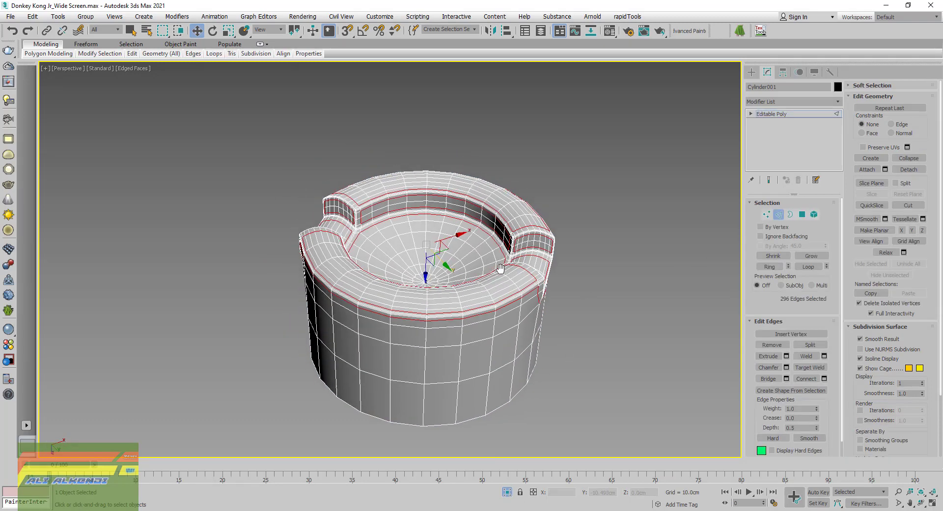
{"action": "left_click", "coordinate": [630, 301]}
{"action": "scroll", "coordinate": [552, 273], "scroll_direction": "up", "scroll_amount": 6}
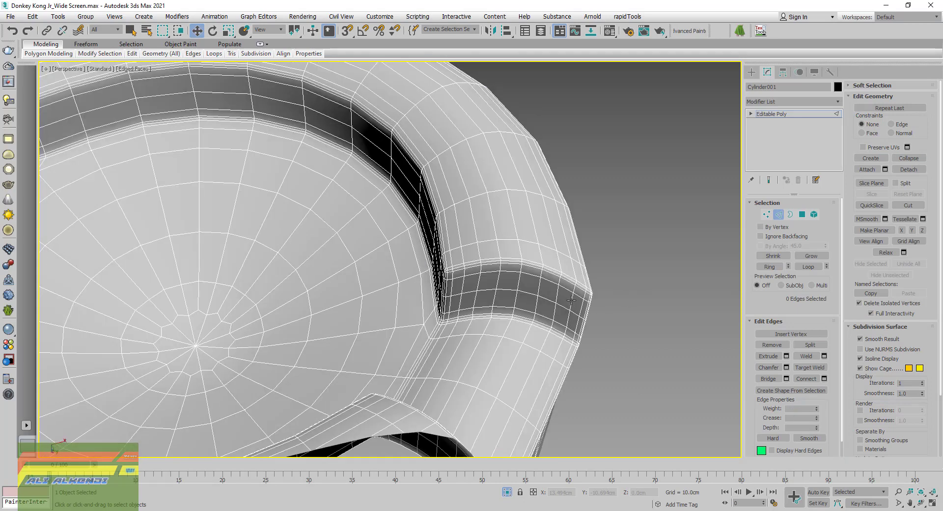
{"action": "double_click", "coordinate": [572, 302]}
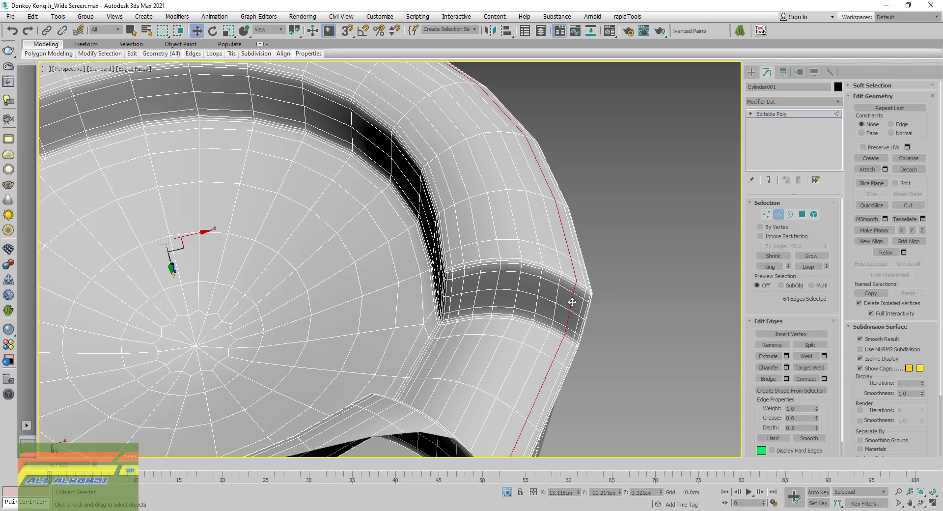
{"action": "double_click", "coordinate": [537, 286], "text": "ctrl"}
{"action": "double_click", "coordinate": [498, 282], "text": "ctrl"}
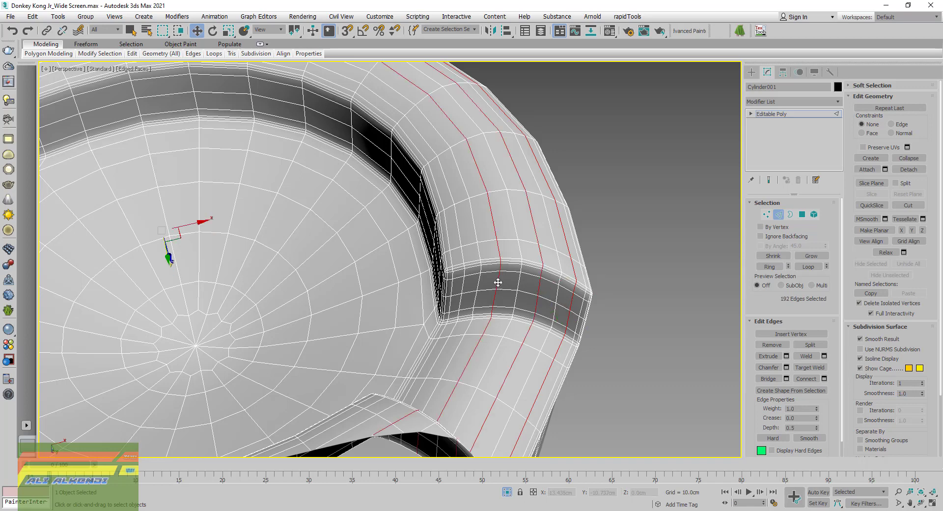
{"action": "double_click", "coordinate": [463, 283], "text": "ctrl"}
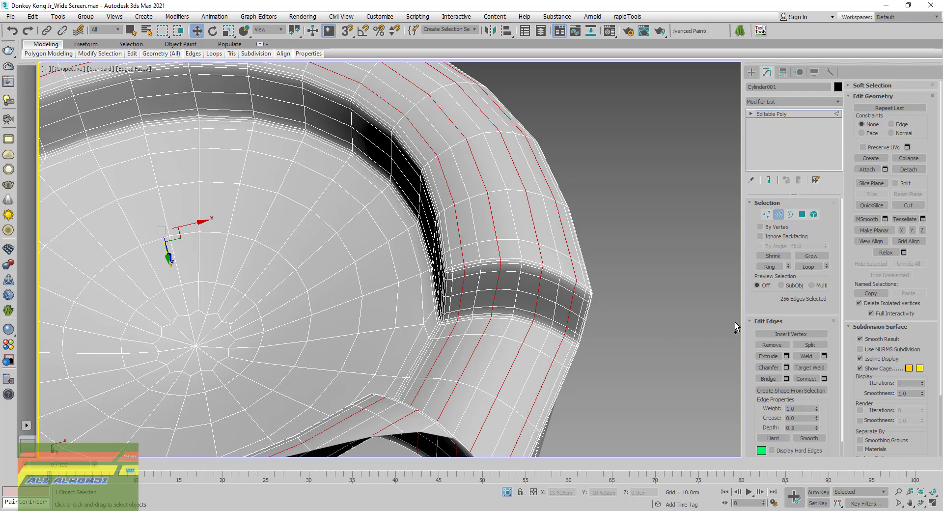
{"action": "left_click", "coordinate": [772, 344]}
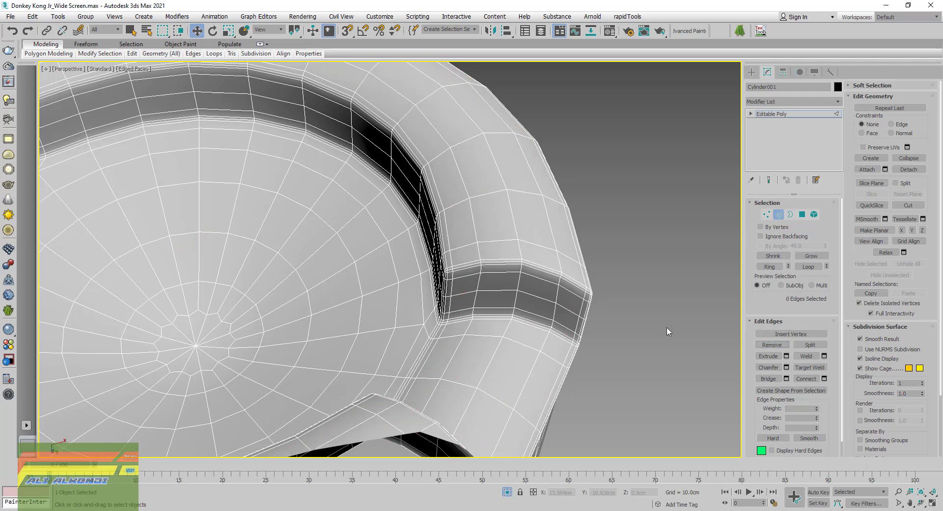
- Check the shading with the cylinder framed, then select the edge ring inside the bowl
{"action": "key", "text": "F4"}
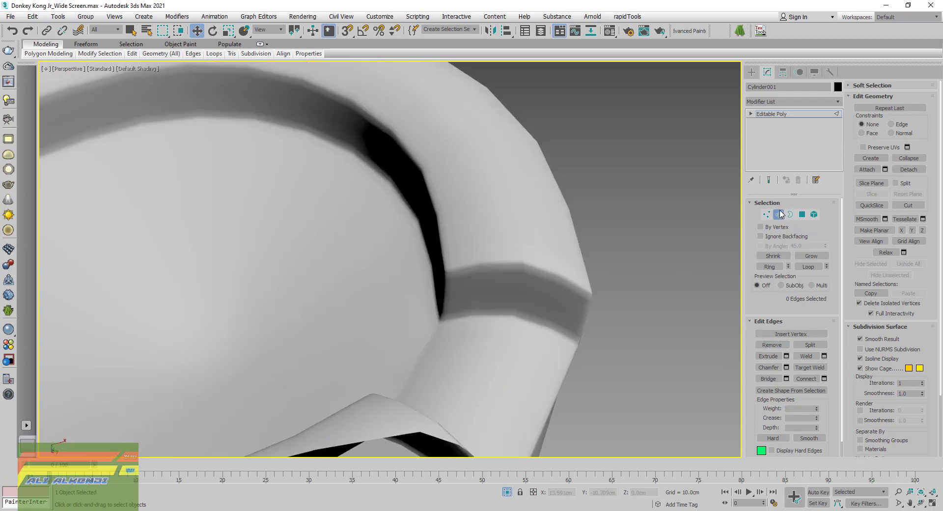
{"action": "left_click", "coordinate": [779, 214]}
{"action": "key", "text": "z"}
{"action": "mouse_move", "coordinate": [449, 276]}
{"action": "middle_mouse_down", "text": "alt"}
{"action": "mouse_move", "coordinate": [452, 332]}
{"action": "mouse_move", "coordinate": [455, 265]}
{"action": "middle_mouse_up", "text": "alt"}
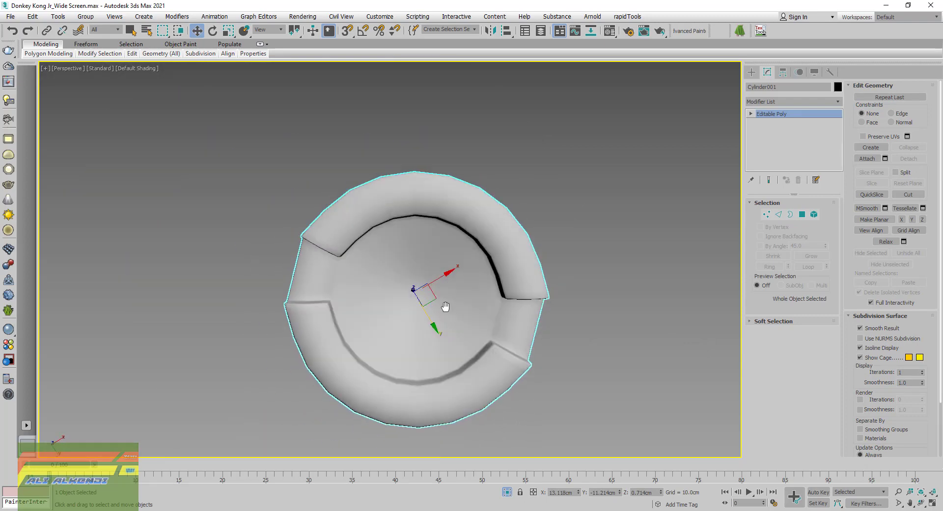
{"action": "key", "text": "F4"}
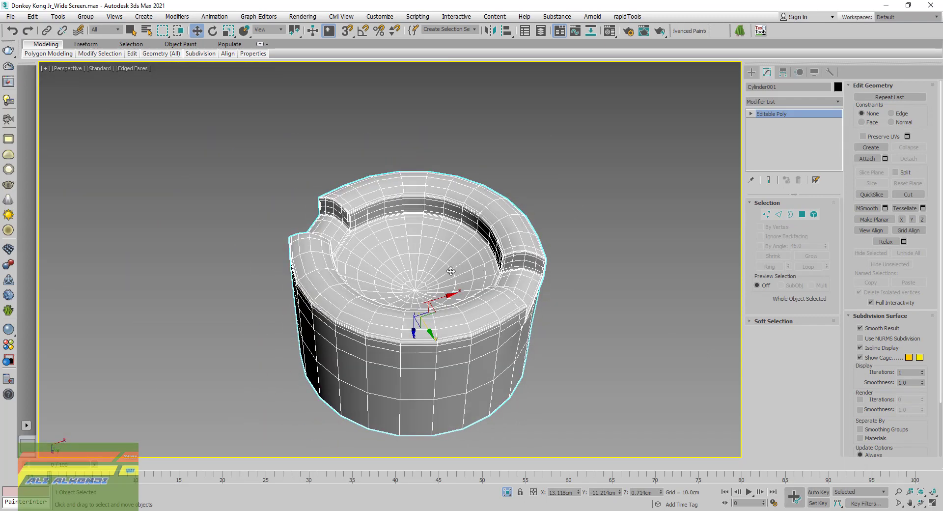
{"action": "scroll", "coordinate": [451, 271], "scroll_direction": "up", "scroll_amount": 5}
{"action": "scroll", "coordinate": [457, 269], "scroll_direction": "up", "scroll_amount": 1}
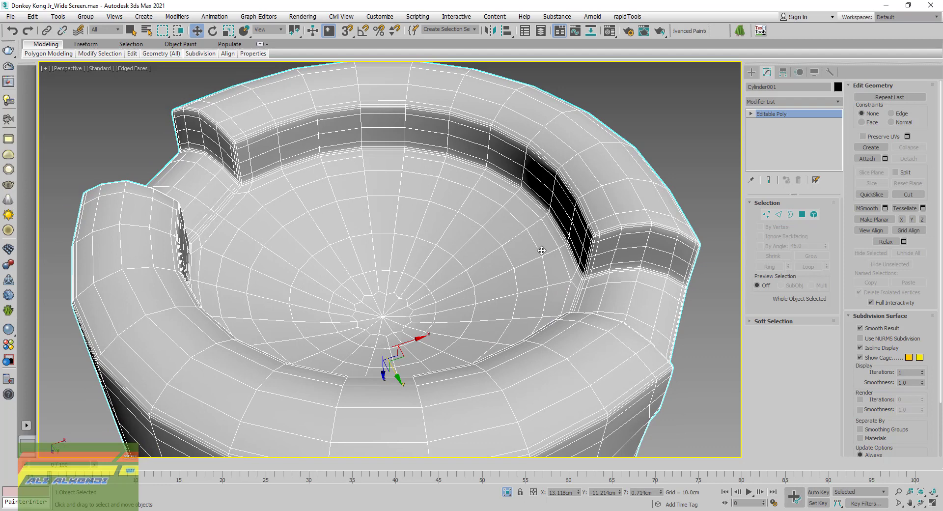
{"action": "left_click", "coordinate": [779, 215]}
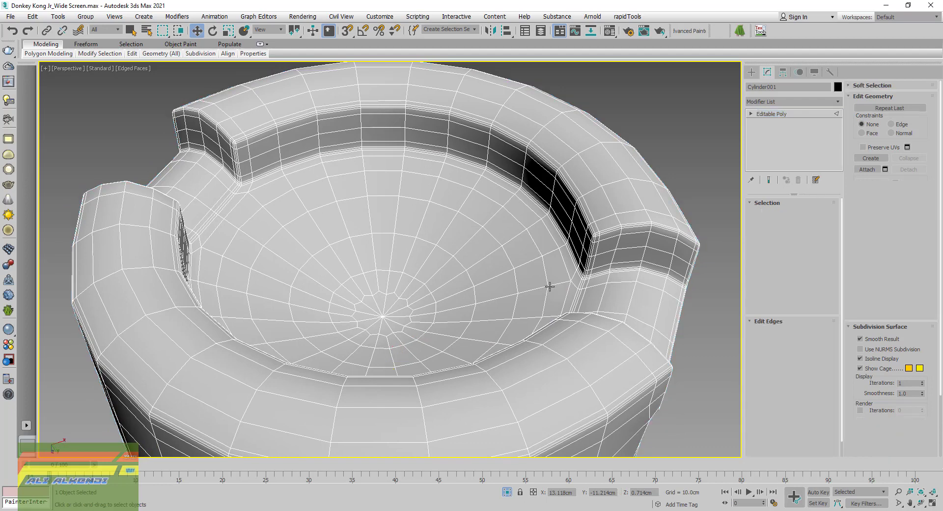
{"action": "double_click", "coordinate": [535, 241]}
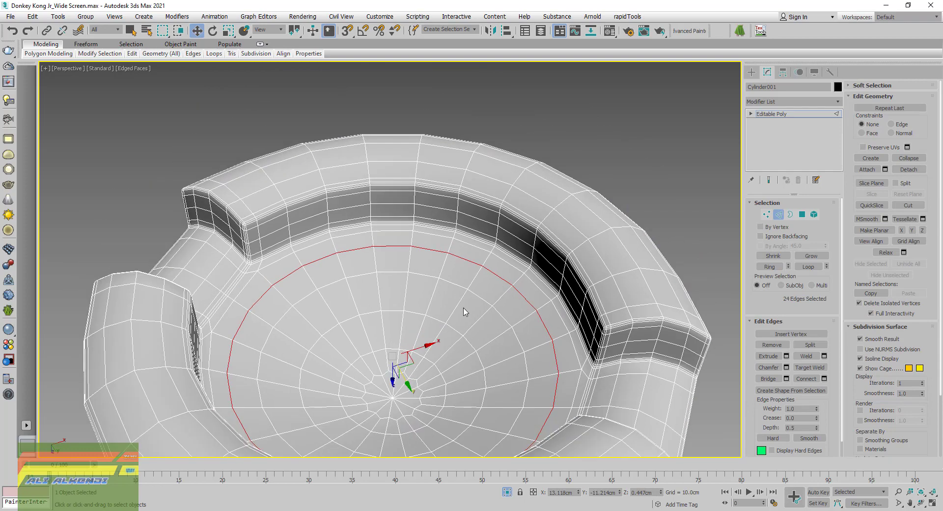
- Select the bowl's centre vertex, grow it to its surrounding triangle-fan faces, and delete them
{"action": "mouse_move", "coordinate": [463, 316]}
{"action": "middle_mouse_down", "text": "alt"}
{"action": "mouse_move", "coordinate": [468, 213]}
{"action": "mouse_move", "coordinate": [467, 236]}
{"action": "middle_mouse_up", "text": "alt"}
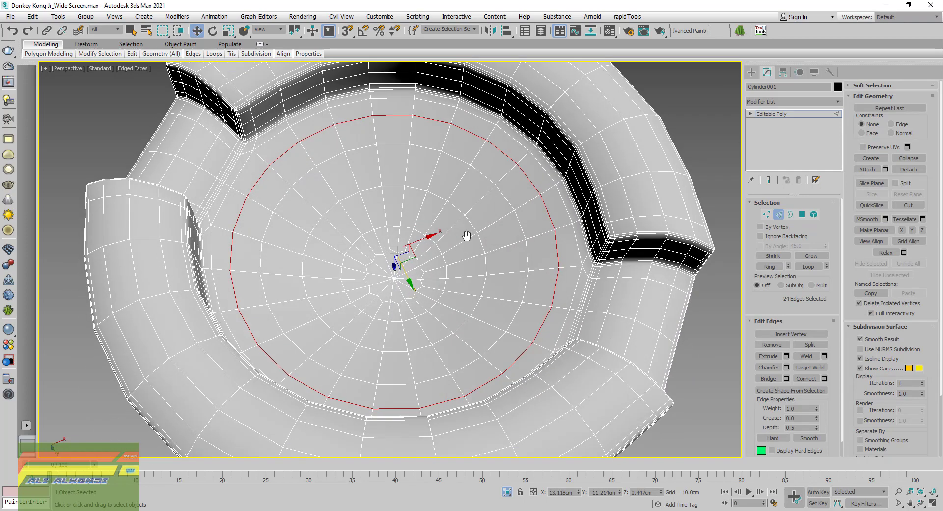
{"action": "scroll", "coordinate": [439, 269], "scroll_direction": "up", "scroll_amount": 1}
{"action": "scroll", "coordinate": [457, 257], "scroll_direction": "up", "scroll_amount": 2}
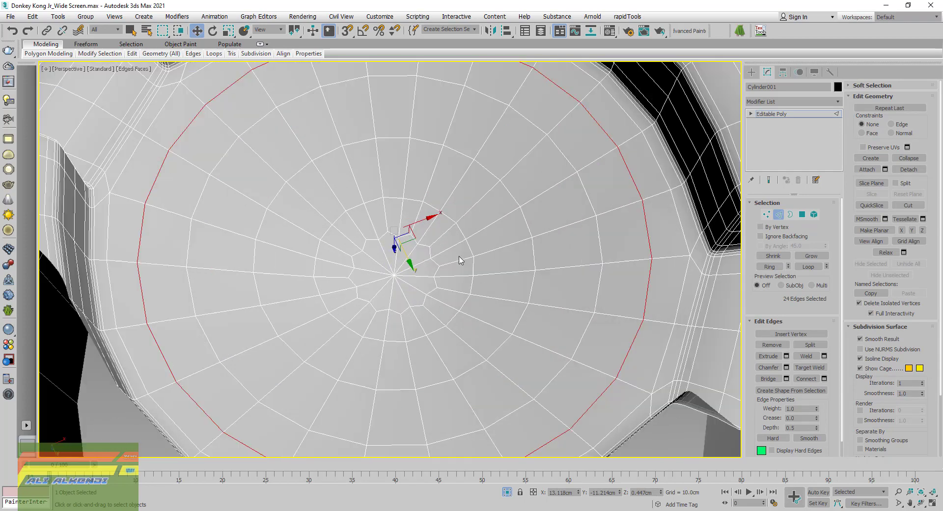
{"action": "left_click", "coordinate": [766, 215]}
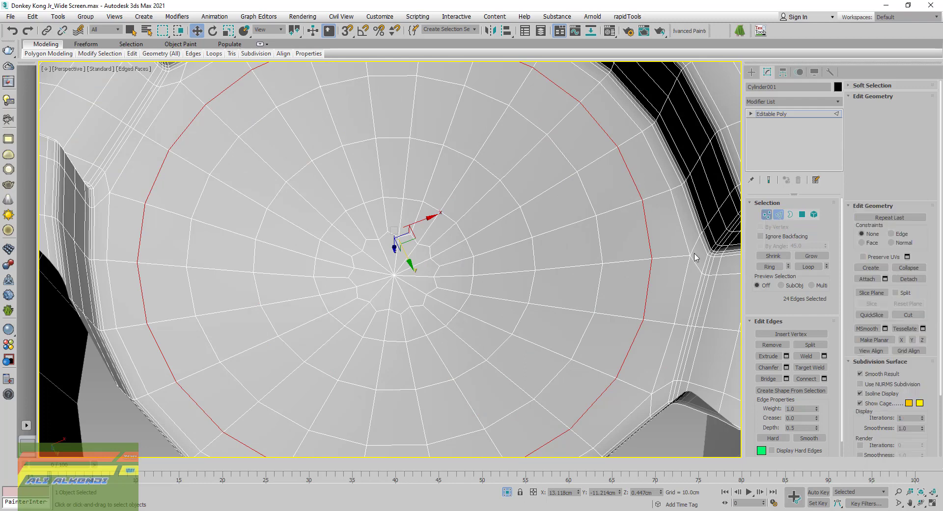
{"action": "left_click", "coordinate": [394, 274]}
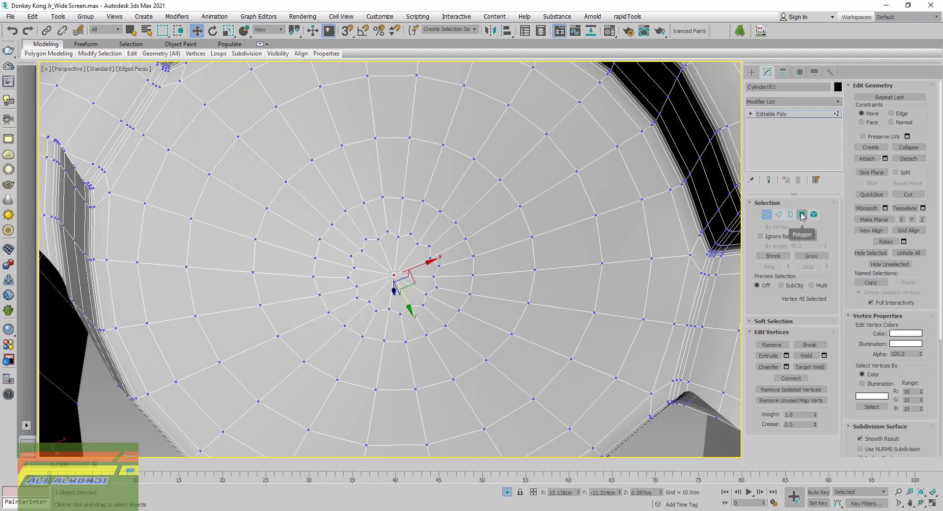
{"action": "left_click", "coordinate": [803, 215], "text": "ctrl"}
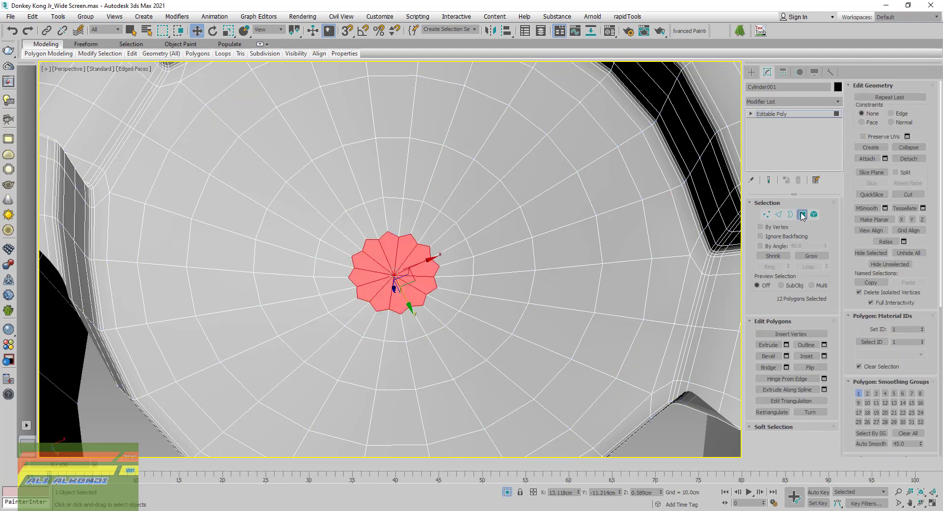
{"action": "left_click", "coordinate": [806, 257]}
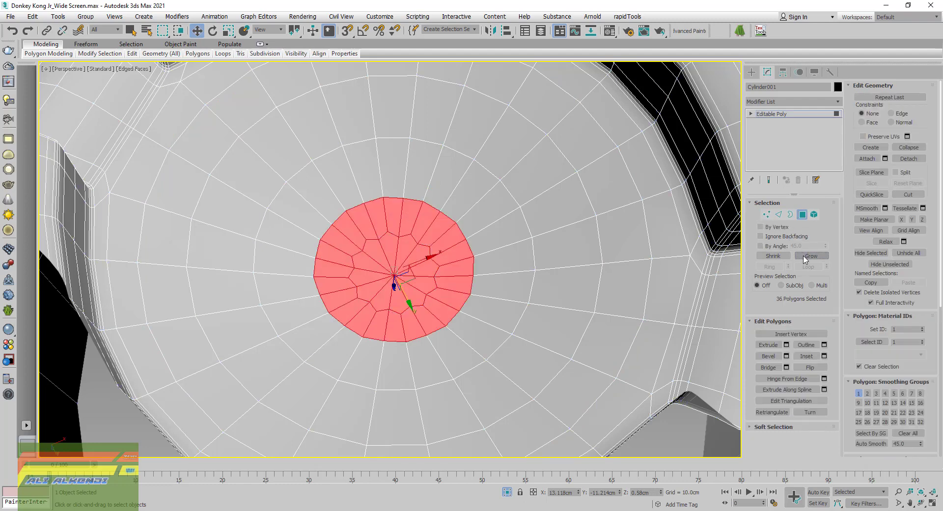
{"action": "key", "text": "Delete"}
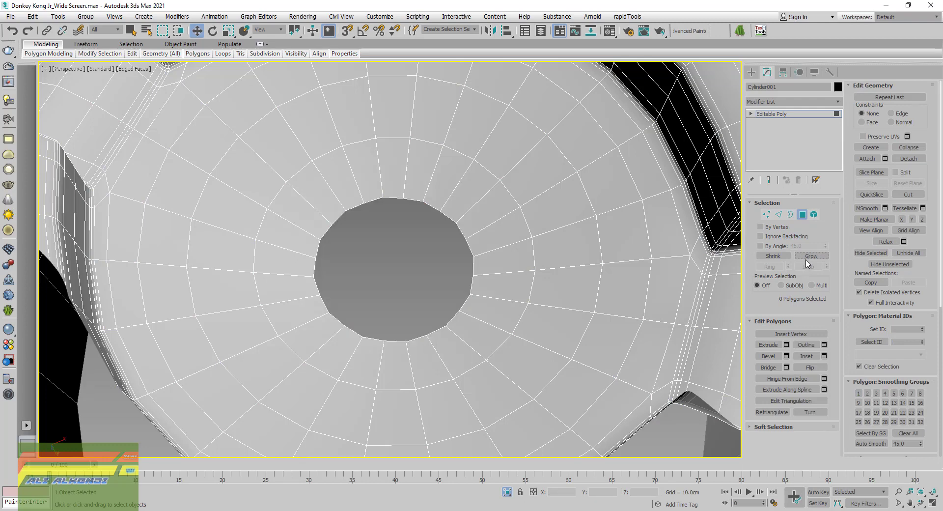
- Cap the resulting hole's border with one polygon and select that cap
{"action": "left_click", "coordinate": [791, 214]}
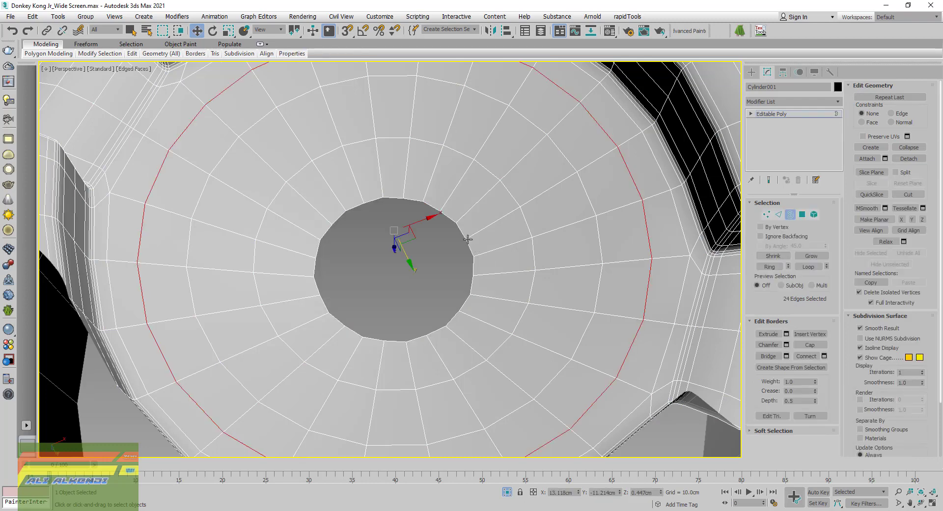
{"action": "left_click", "coordinate": [459, 228]}
{"action": "left_click", "coordinate": [810, 346]}
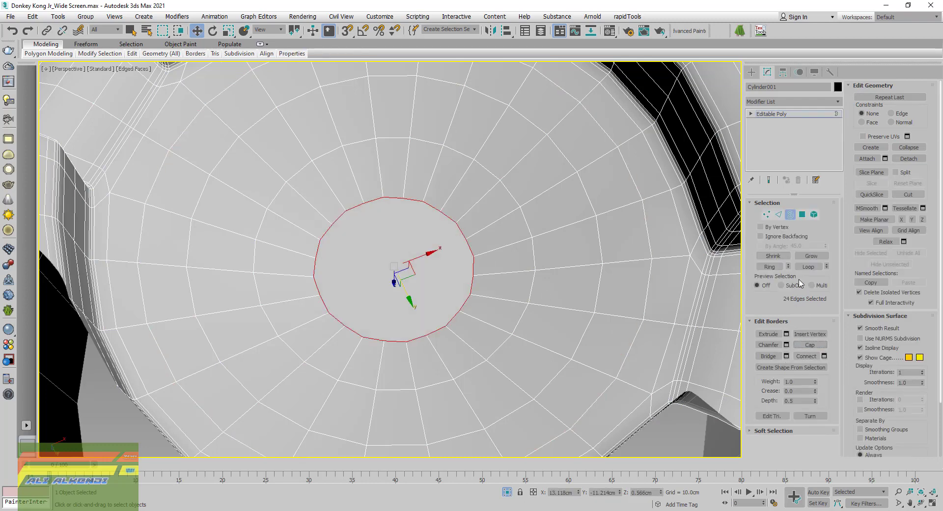
{"action": "left_click", "coordinate": [803, 214]}
{"action": "left_click", "coordinate": [373, 316]}
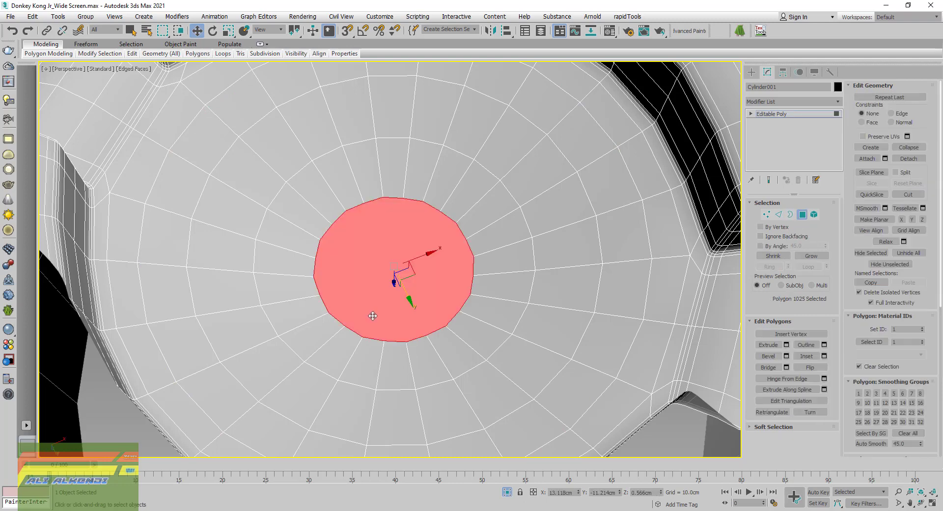
{"action": "mouse_move", "coordinate": [197, 53]}
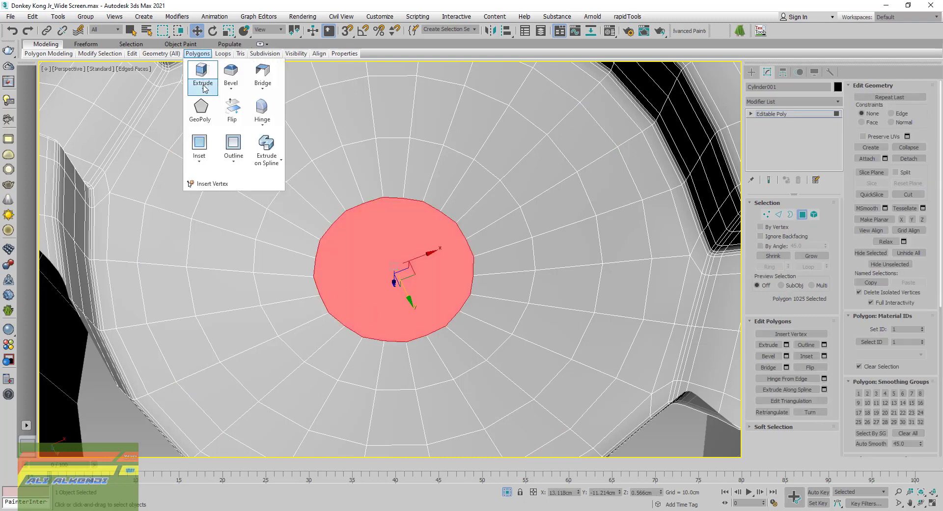
- Inset the cap polygon by 0.06cm and sink it slightly downward
{"action": "middle_click_drag", "start_coordinate": [412, 335], "coordinate": [415, 320], "text": "alt"}
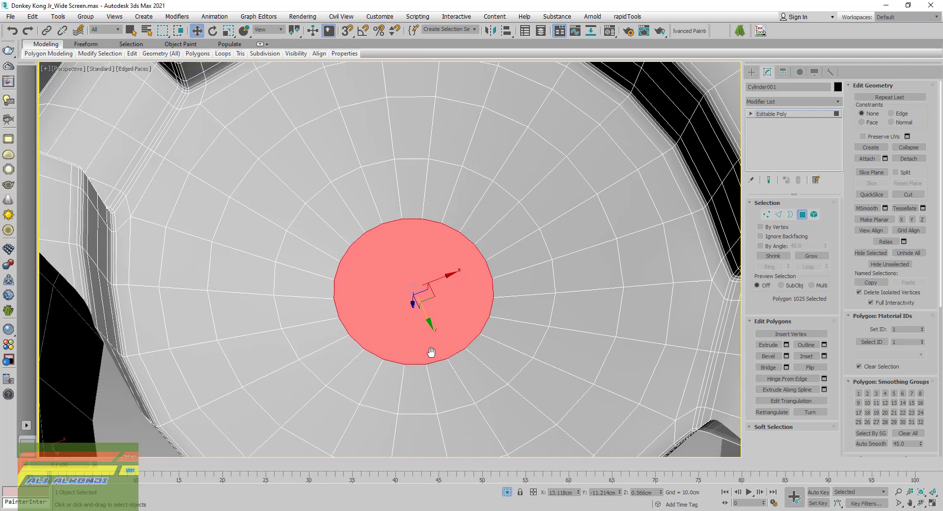
{"action": "left_click", "coordinate": [825, 355]}
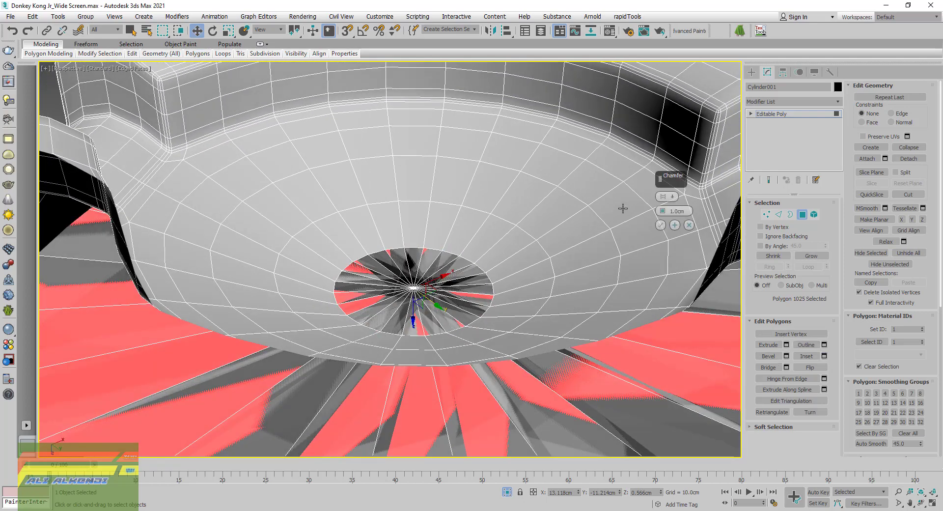
{"action": "left_click_drag", "start_coordinate": [669, 216], "coordinate": [663, 212]}
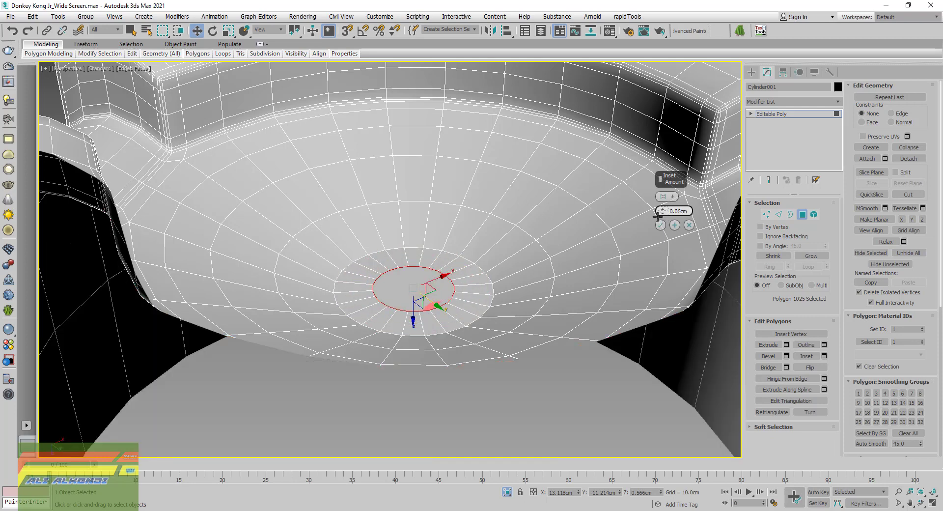
{"action": "left_click", "coordinate": [661, 225]}
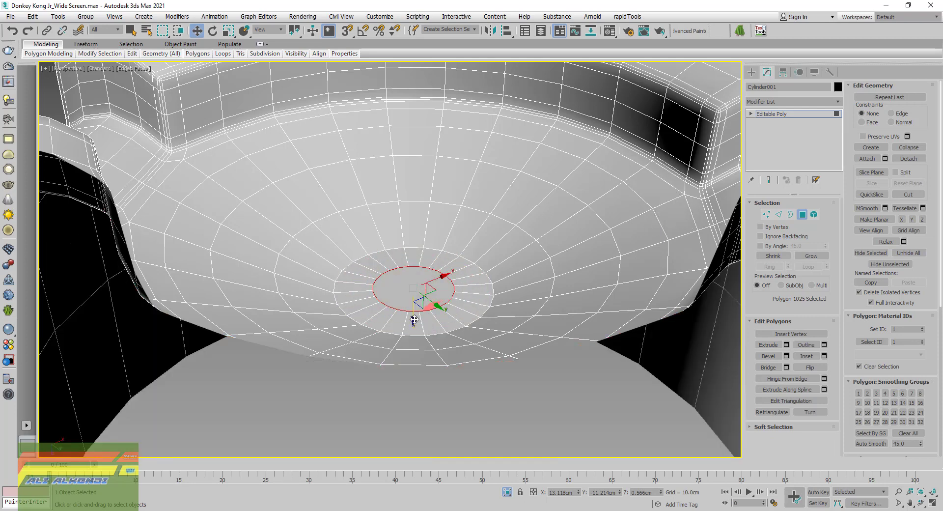
{"action": "left_click_drag", "start_coordinate": [414, 320], "coordinate": [419, 329]}
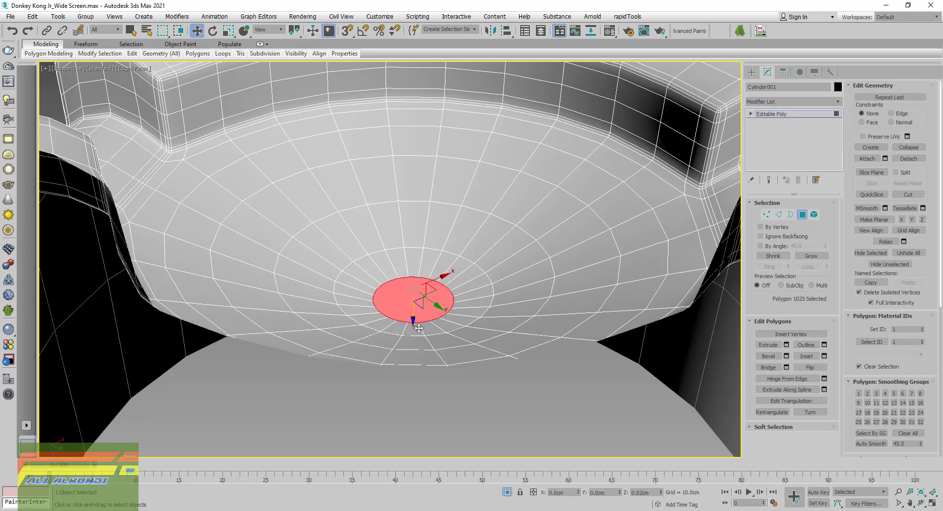
- Inset the centre polygon again by 0.02cm and collapse it into a single vertex
{"action": "left_click", "coordinate": [825, 357]}
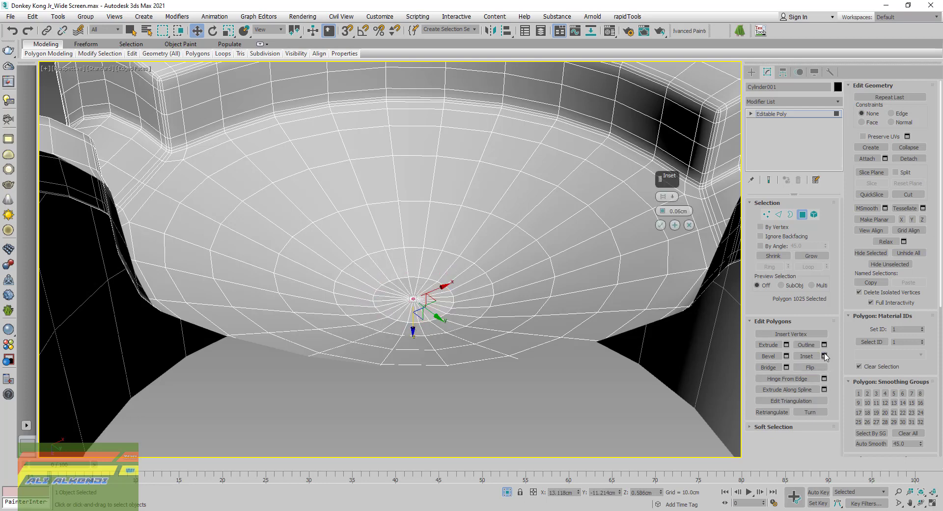
{"action": "right_click", "coordinate": [665, 214]}
{"action": "left_click_drag", "start_coordinate": [662, 211], "coordinate": [664, 206]}
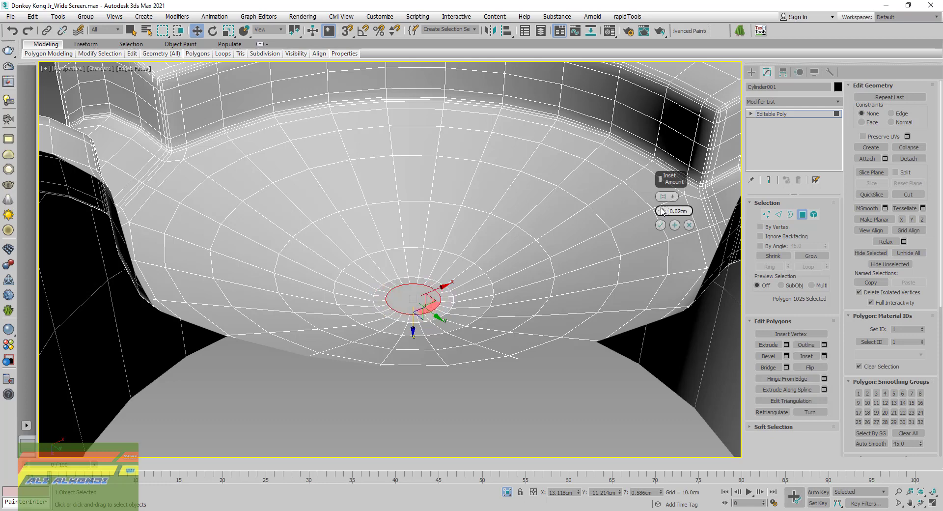
{"action": "left_click", "coordinate": [660, 225]}
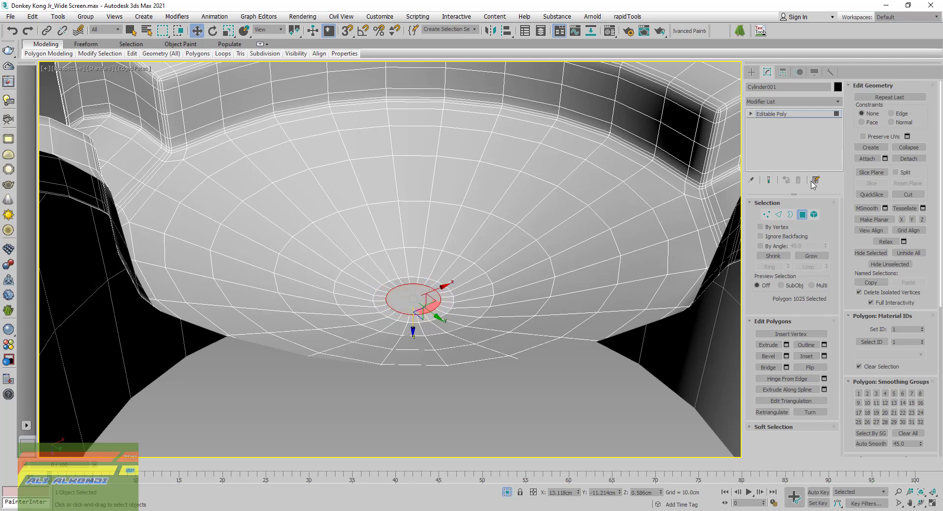
{"action": "left_click", "coordinate": [902, 146]}
{"action": "left_click", "coordinate": [767, 214]}
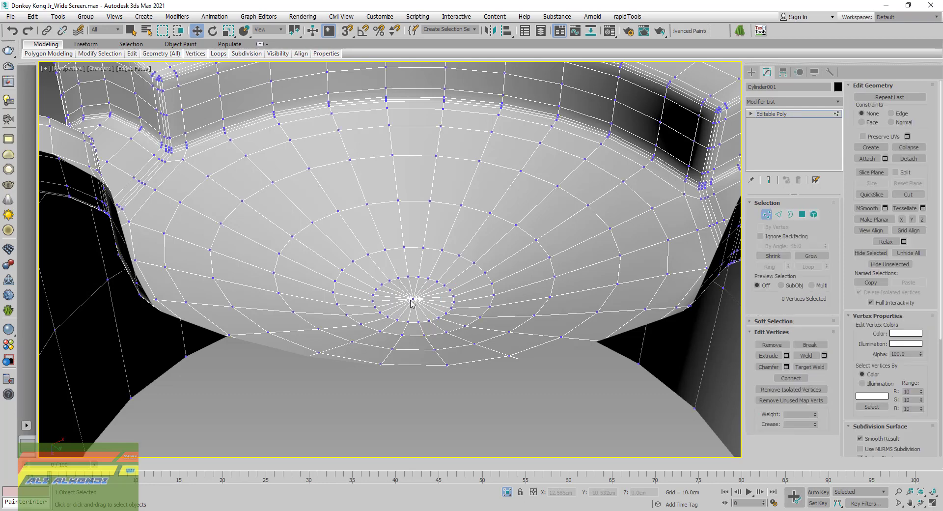
- Nudge the new centre vertex slightly along Z and return to object level
{"action": "left_click", "coordinate": [413, 298]}
{"action": "left_click_drag", "start_coordinate": [415, 327], "coordinate": [417, 335]}
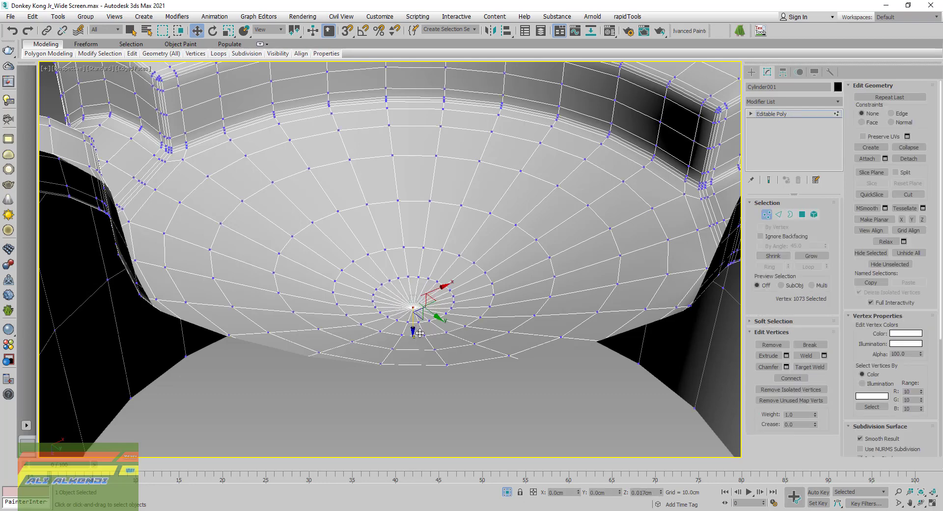
{"action": "left_click", "coordinate": [769, 218]}
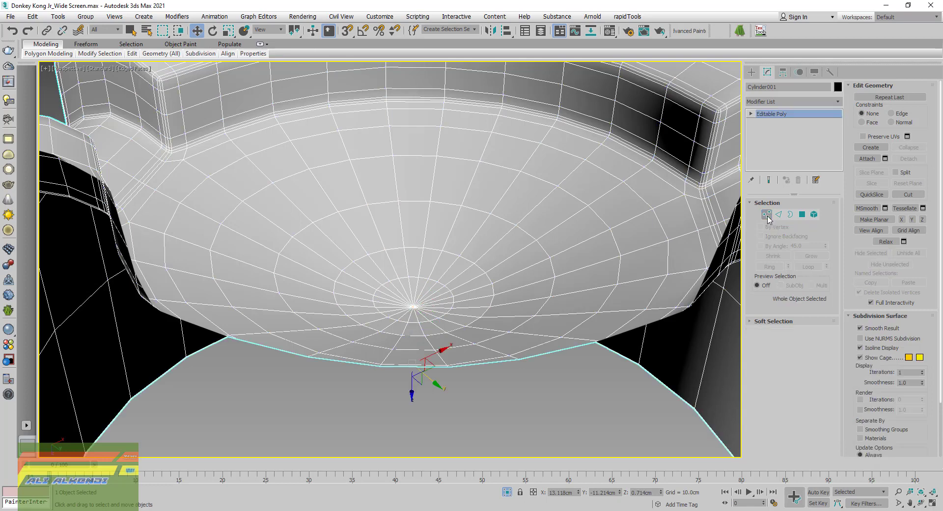
- Inspect the smoothed bowl floor from above with Edged Faces toggled off, then on
{"action": "key", "text": "F4"}
{"action": "scroll", "coordinate": [436, 261], "scroll_direction": "down", "scroll_amount": 5}
{"action": "scroll", "coordinate": [436, 265], "scroll_direction": "down", "scroll_amount": 3}
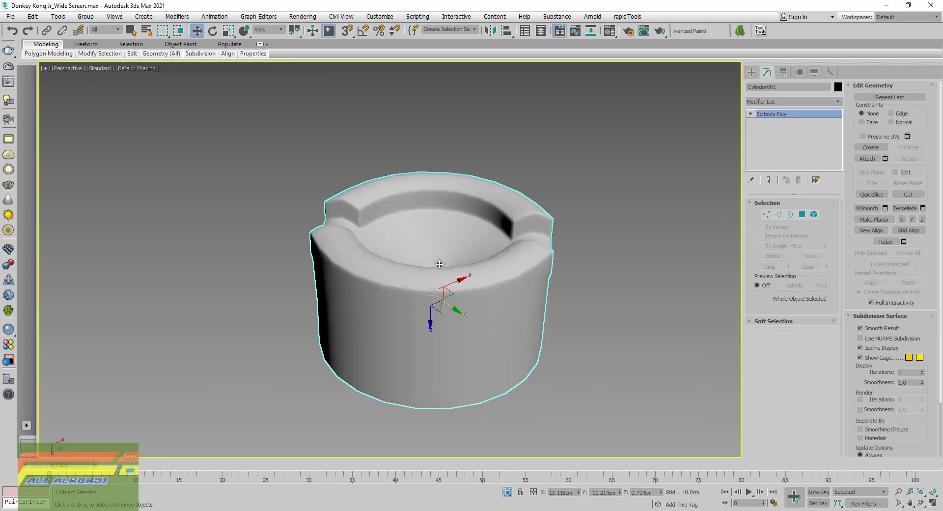
{"action": "mouse_move", "coordinate": [435, 265]}
{"action": "middle_mouse_down", "text": "alt"}
{"action": "mouse_move", "coordinate": [434, 329]}
{"action": "mouse_move", "coordinate": [443, 295]}
{"action": "mouse_move", "coordinate": [434, 267]}
{"action": "mouse_move", "coordinate": [419, 297]}
{"action": "middle_mouse_up", "text": "alt"}
{"action": "scroll", "coordinate": [434, 267], "scroll_direction": "up", "scroll_amount": 5}
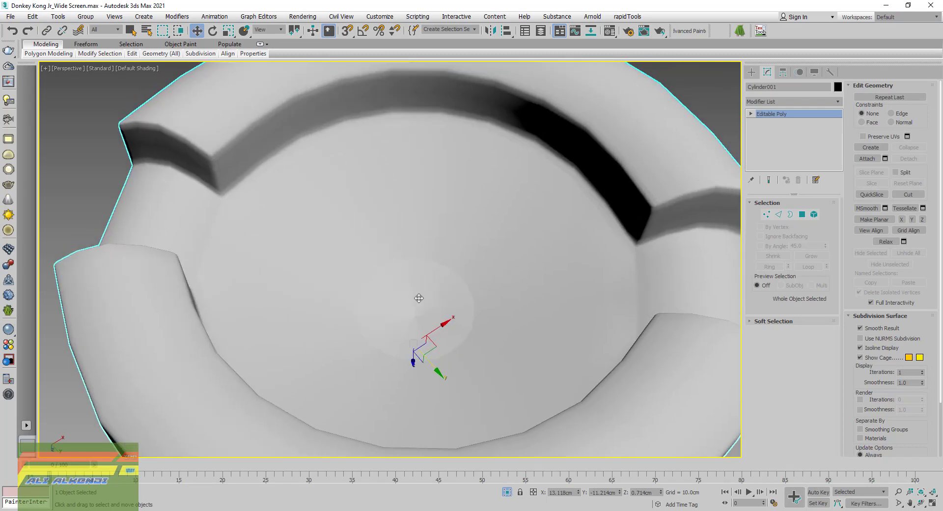
{"action": "key", "text": "F4"}
- Select the 48 centre floor polygons around the vertex by growing the face selection
{"action": "left_click", "coordinate": [767, 215]}
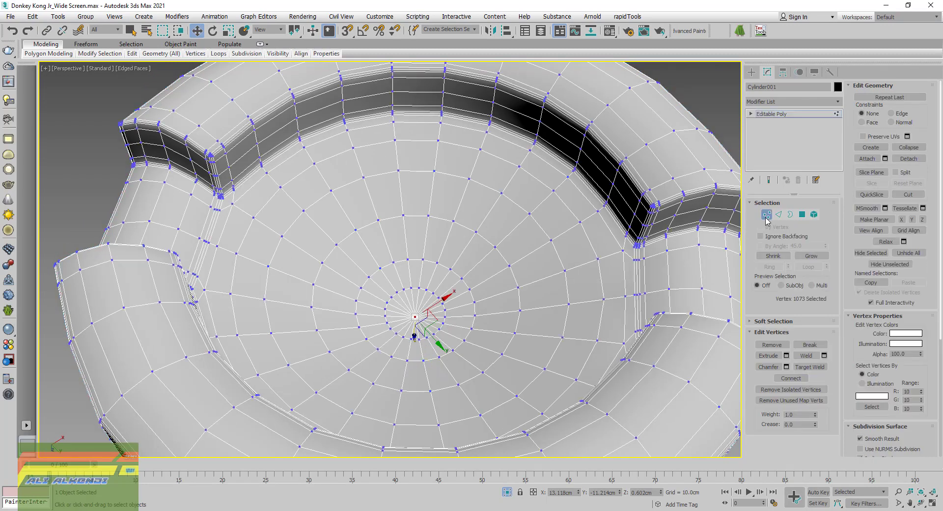
{"action": "left_click", "coordinate": [803, 215], "text": "ctrl"}
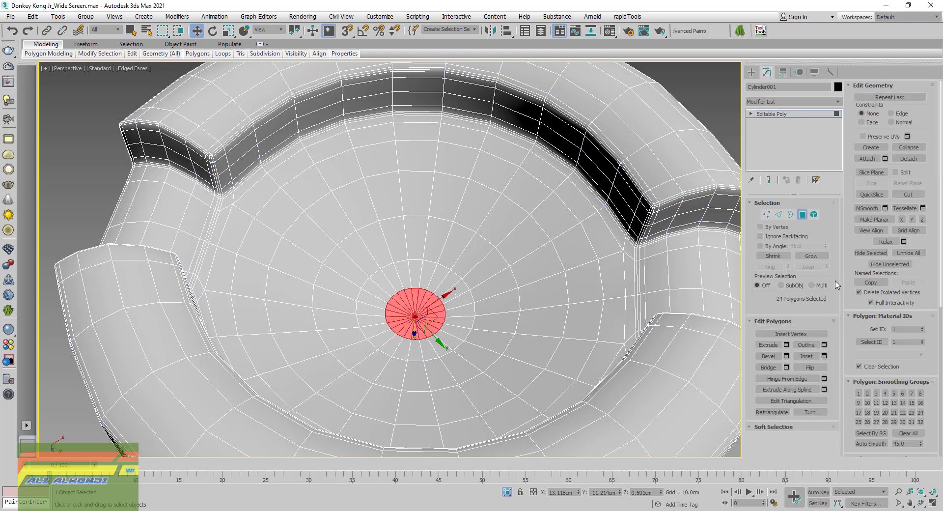
{"action": "left_click", "coordinate": [811, 256]}
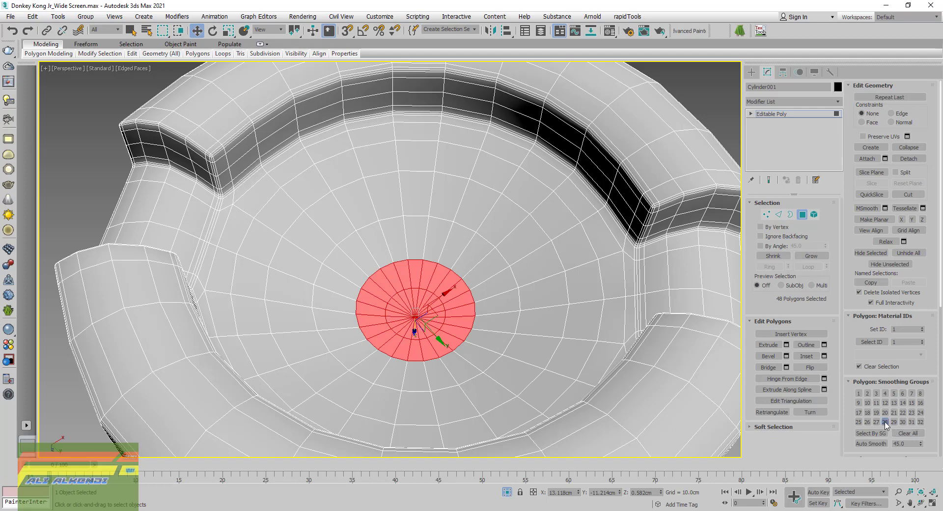
{"action": "left_click", "coordinate": [803, 215]}
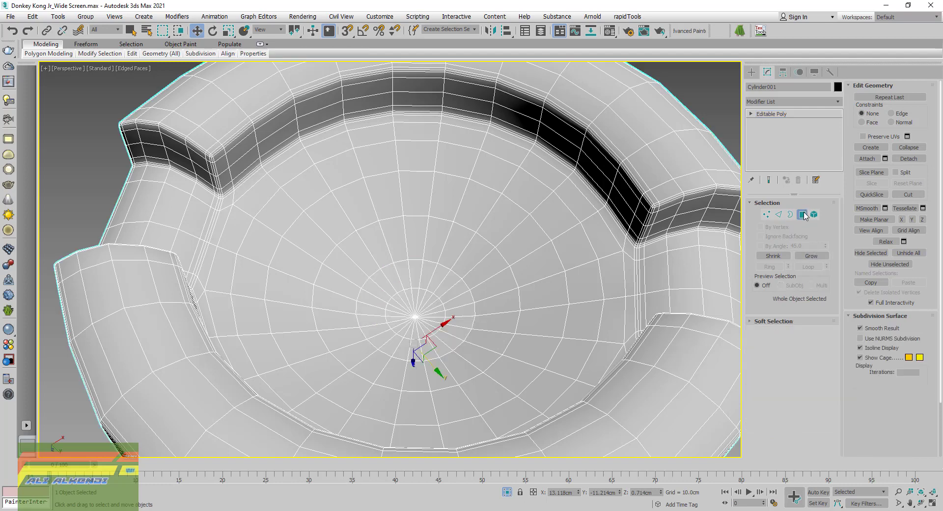
- Hide edged faces, deselect the cylinder, and orbit to review its smooth shading
{"action": "key", "text": "F4"}
{"action": "scroll", "coordinate": [585, 378], "scroll_direction": "down", "scroll_amount": 5}
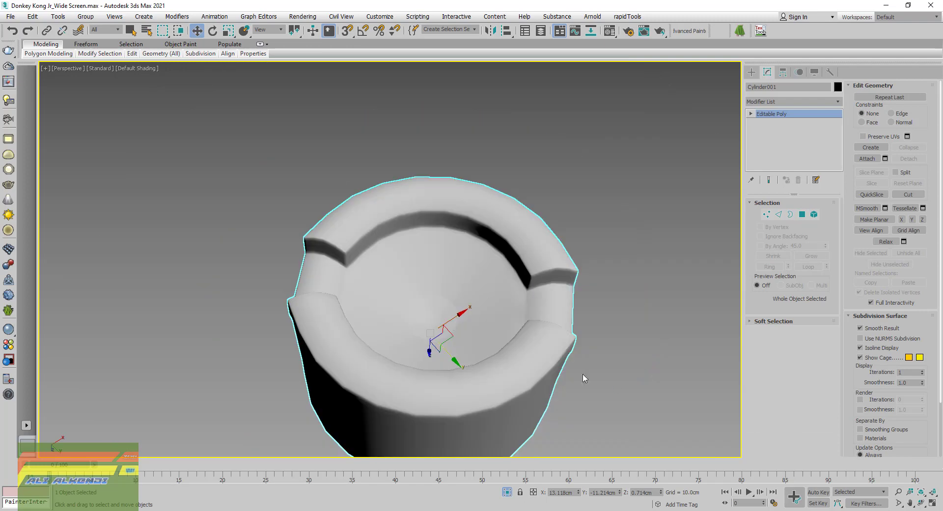
{"action": "left_click", "coordinate": [585, 378]}
{"action": "mouse_move", "coordinate": [496, 333]}
{"action": "middle_mouse_down", "text": "alt"}
{"action": "mouse_move", "coordinate": [501, 413]}
{"action": "mouse_move", "coordinate": [535, 392]}
{"action": "mouse_move", "coordinate": [468, 316]}
{"action": "mouse_move", "coordinate": [438, 297]}
{"action": "mouse_move", "coordinate": [426, 306]}
{"action": "mouse_move", "coordinate": [489, 312]}
{"action": "mouse_move", "coordinate": [500, 347]}
{"action": "middle_mouse_up", "text": "alt"}
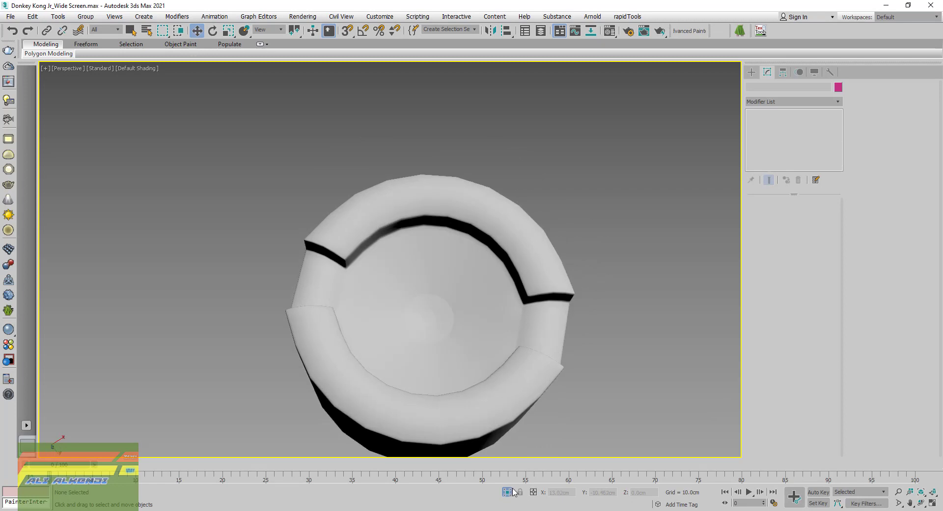
- Exit Isolate Selection and pan the back shell board into view
{"action": "left_click", "coordinate": [514, 491]}
{"action": "middle_click_drag", "start_coordinate": [442, 327], "coordinate": [423, 315]}
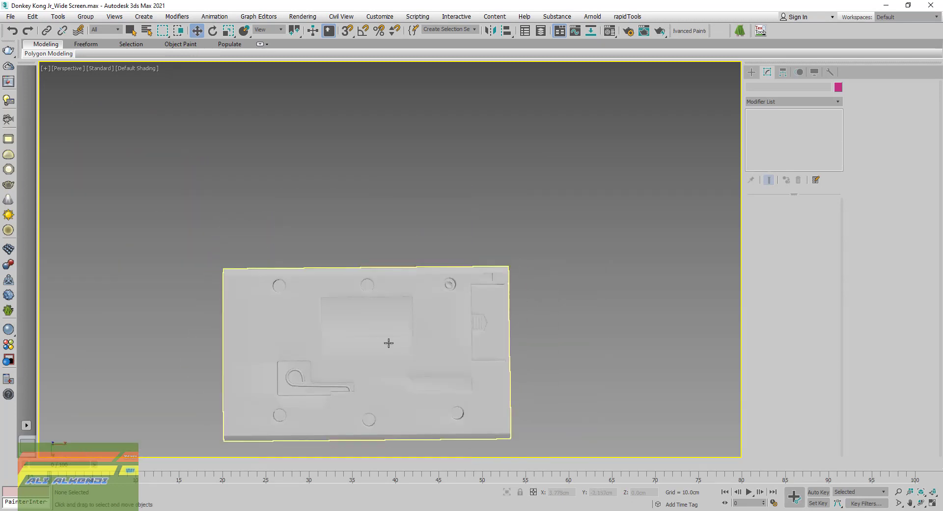
{"action": "middle_click_drag", "start_coordinate": [388, 343], "coordinate": [417, 280]}
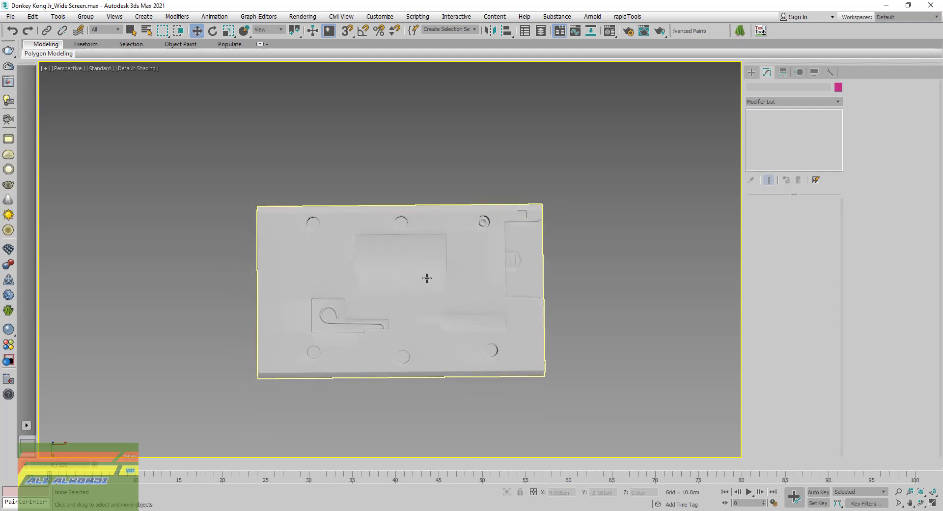
- Maximize the Bottom viewport and select the back shell board Box001
{"action": "left_click", "coordinate": [932, 503]}
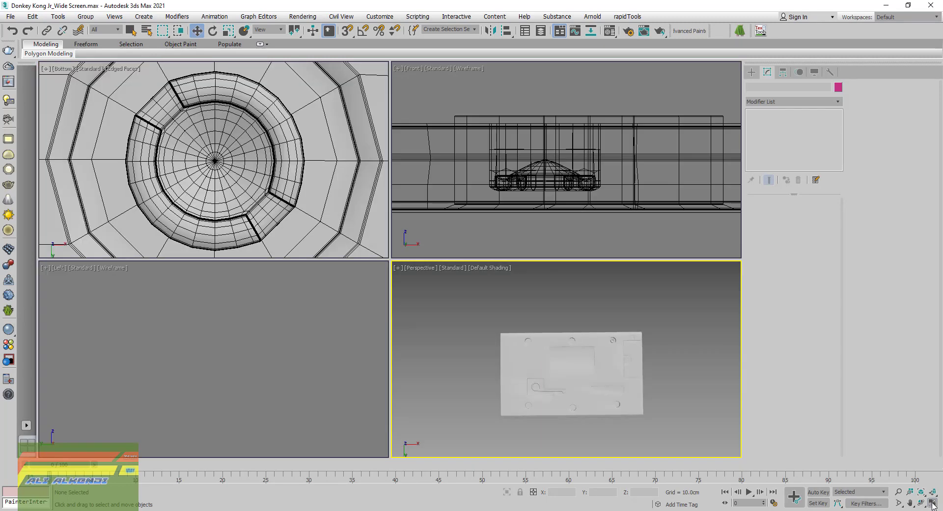
{"action": "scroll", "coordinate": [268, 118], "scroll_direction": "down", "scroll_amount": 3}
{"action": "scroll", "coordinate": [268, 117], "scroll_direction": "up", "scroll_amount": 5}
{"action": "scroll", "coordinate": [269, 116], "scroll_direction": "up", "scroll_amount": 2}
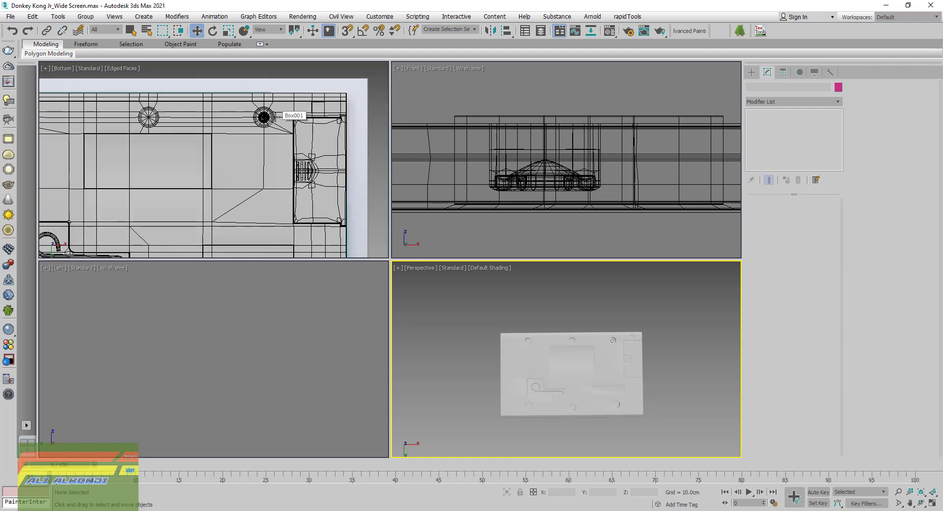
{"action": "left_click", "coordinate": [238, 137]}
{"action": "scroll", "coordinate": [231, 143], "scroll_direction": "down", "scroll_amount": 2}
{"action": "scroll", "coordinate": [275, 148], "scroll_direction": "down", "scroll_amount": 2}
{"action": "scroll", "coordinate": [258, 166], "scroll_direction": "down", "scroll_amount": 1}
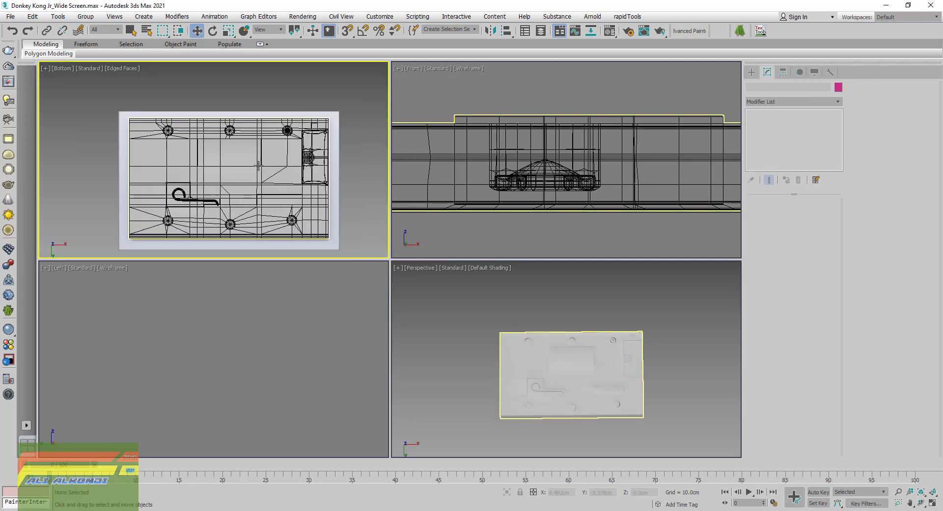
{"action": "left_click", "coordinate": [932, 504]}
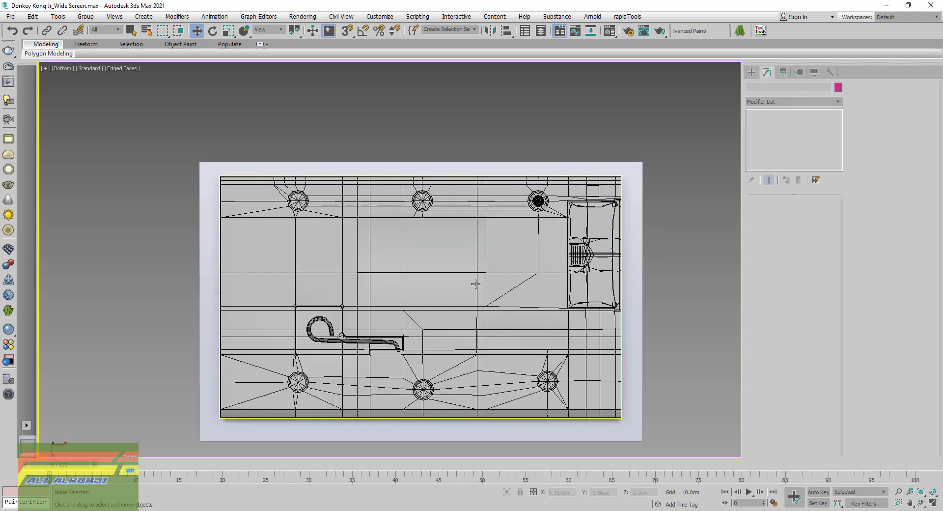
{"action": "left_click", "coordinate": [513, 301]}
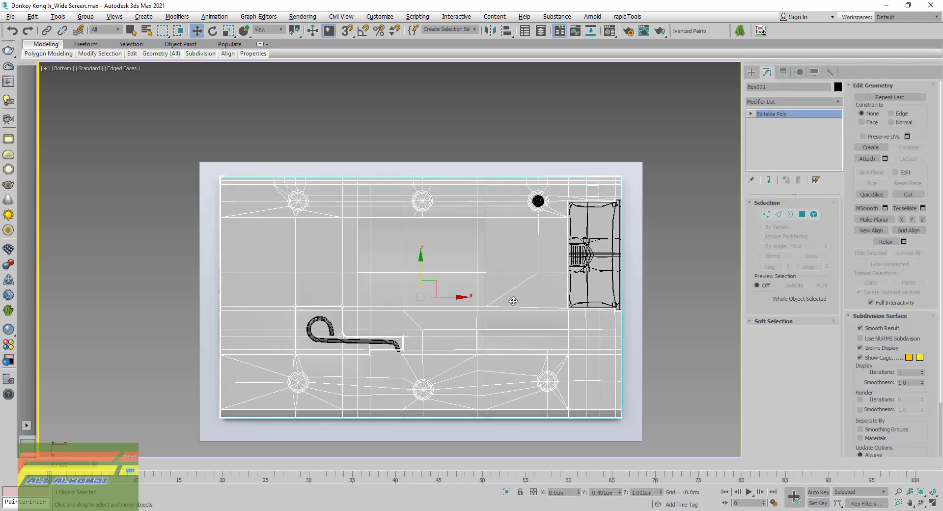
- Make Box001 see-through with Alt+X and zoom in on the label reference
{"action": "key", "text": "alt+x"}
{"action": "scroll", "coordinate": [432, 251], "scroll_direction": "up", "scroll_amount": 5}
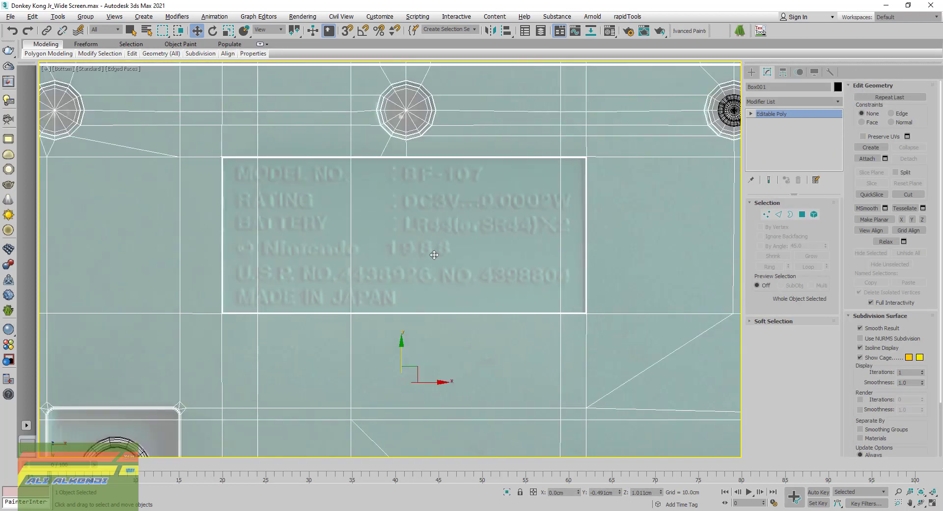
{"action": "scroll", "coordinate": [441, 230], "scroll_direction": "up", "scroll_amount": 2}
{"action": "scroll", "coordinate": [441, 229], "scroll_direction": "up", "scroll_amount": 2}
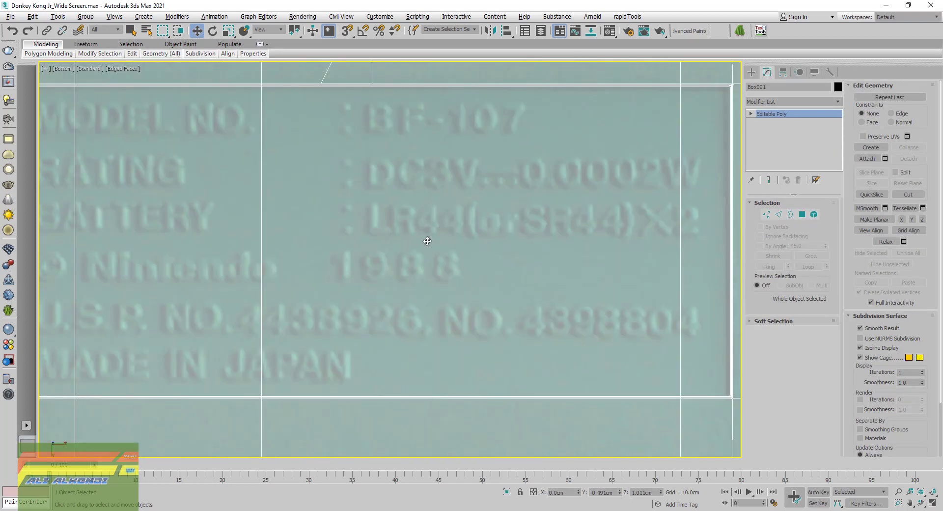
{"action": "scroll", "coordinate": [427, 257], "scroll_direction": "down", "scroll_amount": 2}
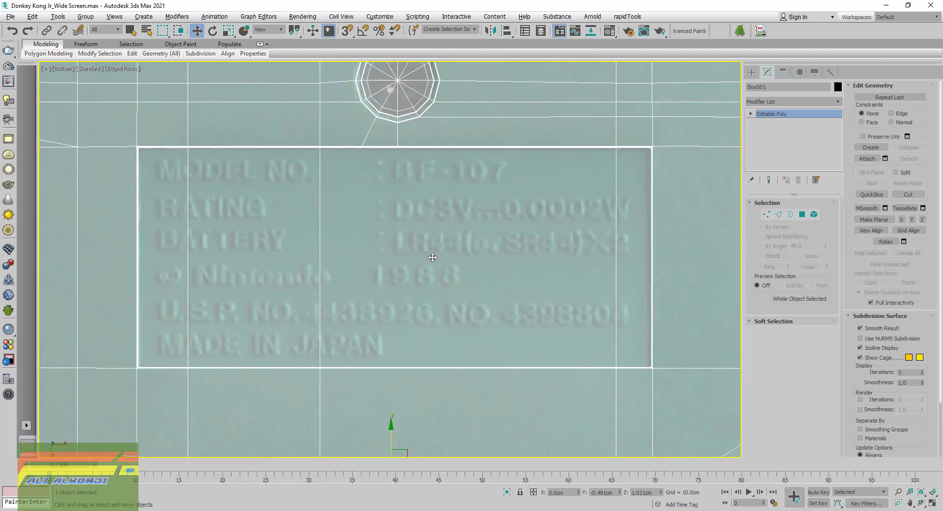
- Start a Text spline shape and change its text to 'MODEL NO'
{"action": "left_click", "coordinate": [751, 72]}
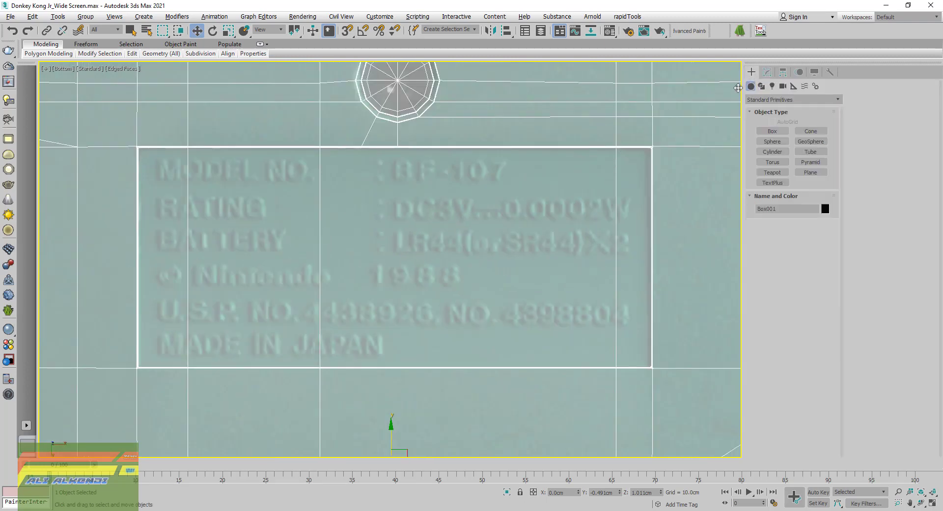
{"action": "left_click", "coordinate": [762, 86]}
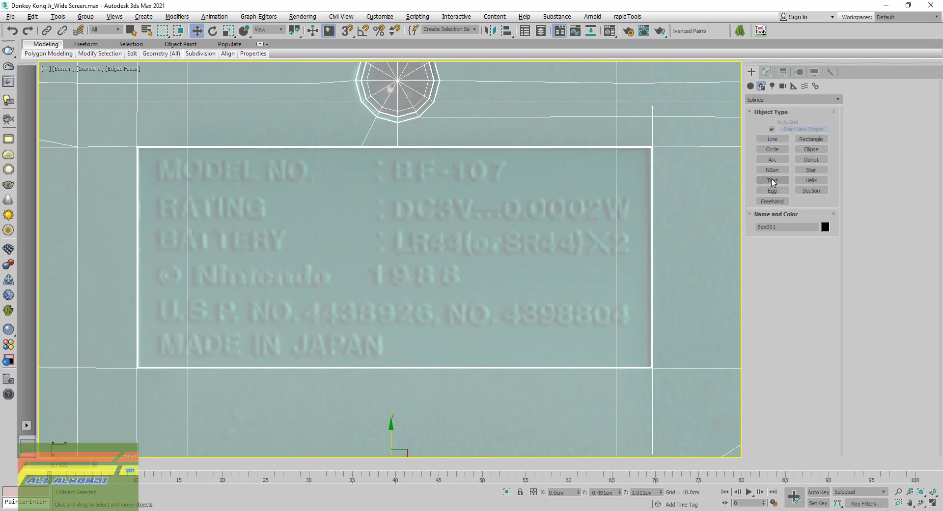
{"action": "left_click", "coordinate": [773, 180]}
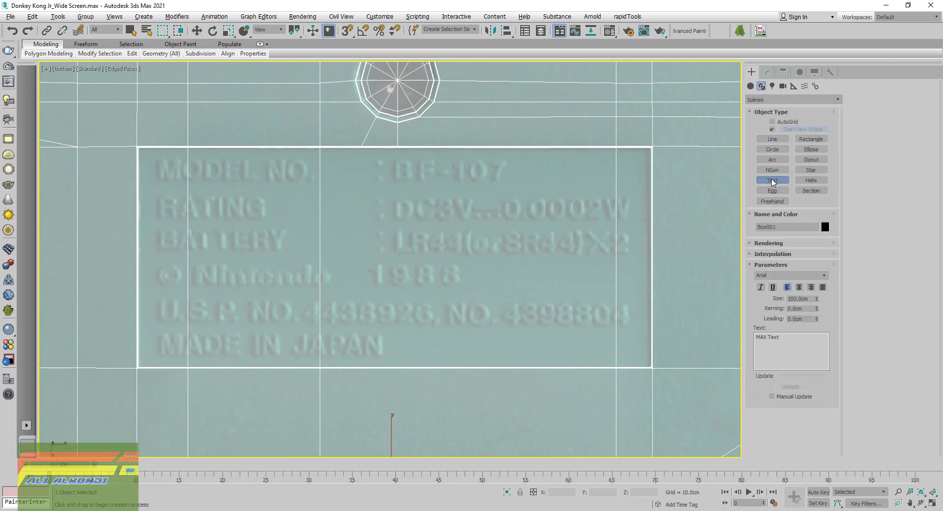
{"action": "triple_click", "coordinate": [784, 340]}
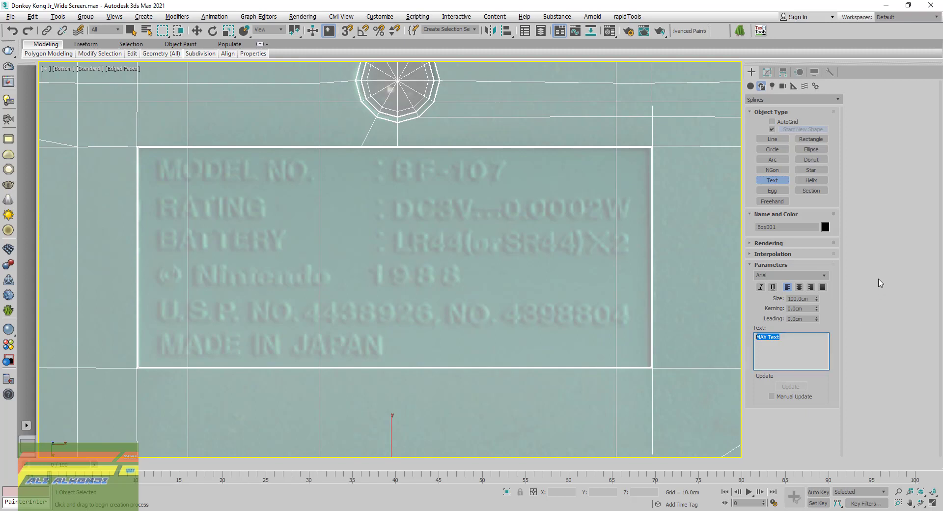
{"action": "key", "text": "BackSpace"}
{"action": "type", "text": "M"}
{"action": "type", "text": "OD"}
{"action": "type", "text": "EL"}
{"action": "type", "text": " NO.    : BF-107"}
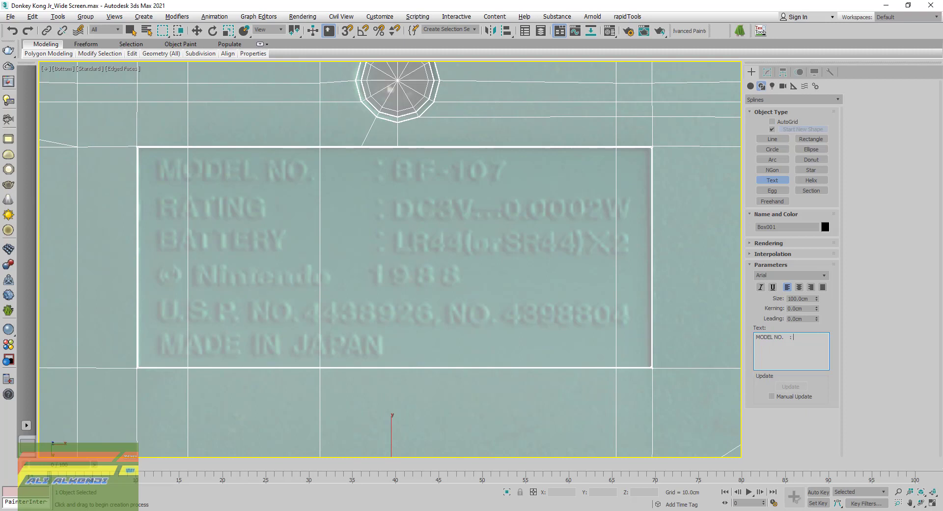
- Finish the text 'MODEL NO. : BF-107' and place it over the label
{"action": "type", "text": "B"}
{"action": "type", "text": "F-"}
{"action": "type", "text": "107"}
{"action": "left_click", "coordinate": [476, 231]}
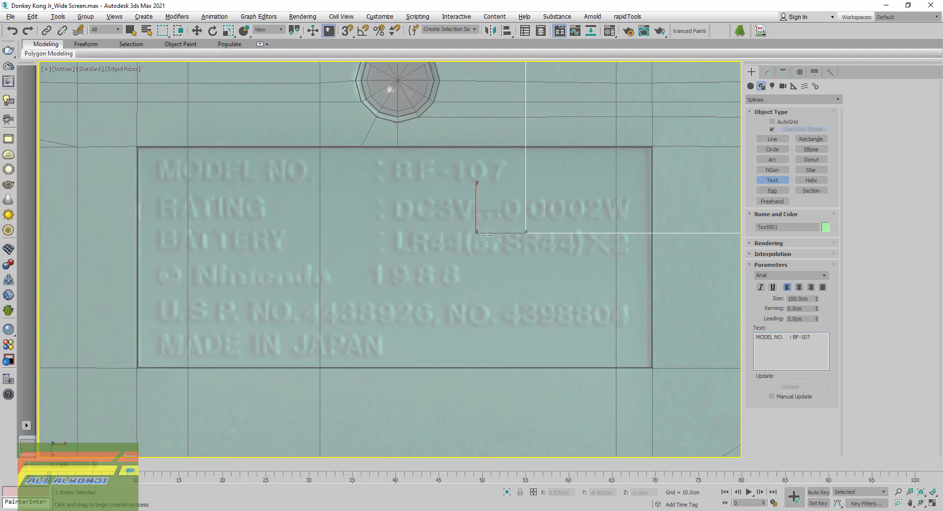
- Scale Text001 down until it fits across the reference label
{"action": "left_click", "coordinate": [228, 30]}
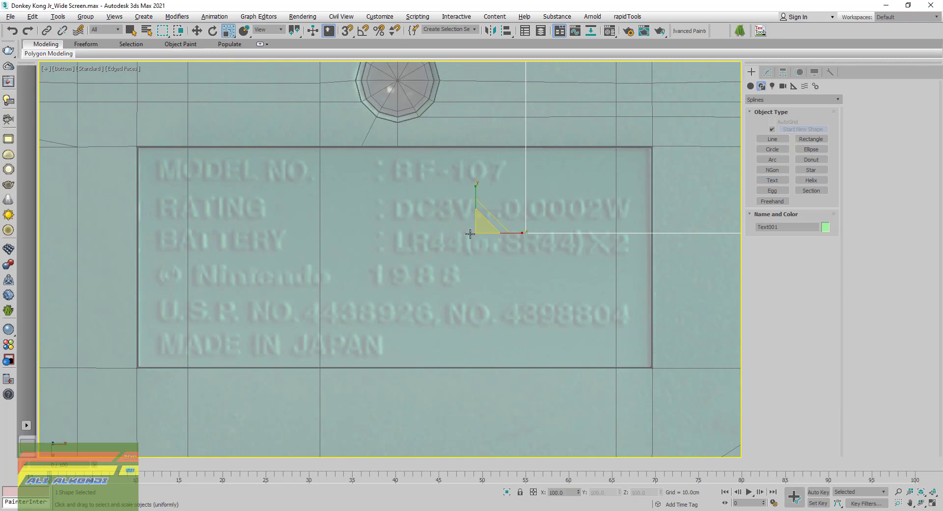
{"action": "left_click_drag", "start_coordinate": [477, 235], "coordinate": [411, 310]}
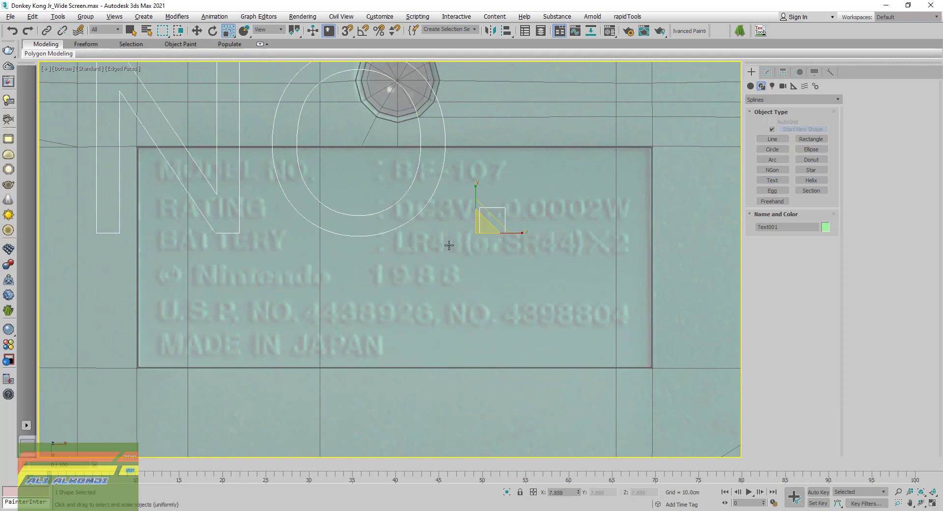
{"action": "left_click_drag", "start_coordinate": [476, 235], "coordinate": [478, 225]}
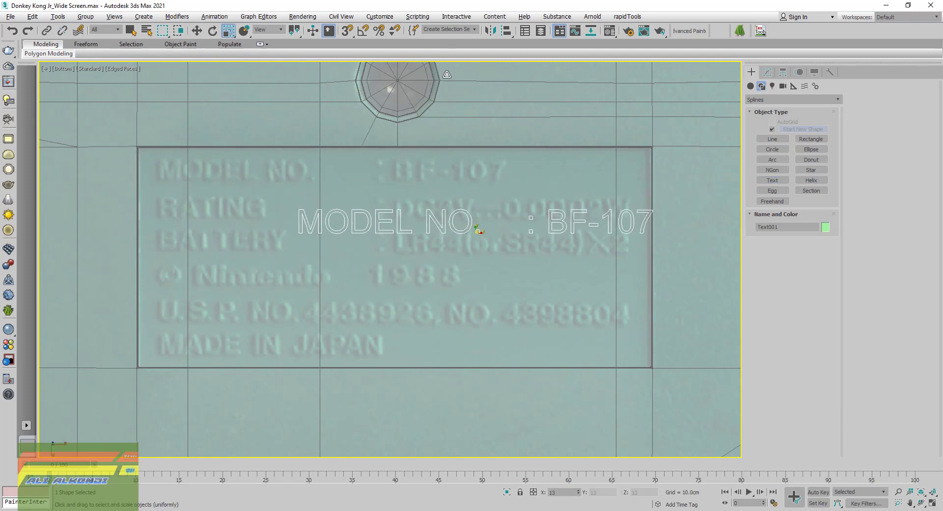
- Change the text's font to Arial Bold
{"action": "left_click", "coordinate": [767, 74]}
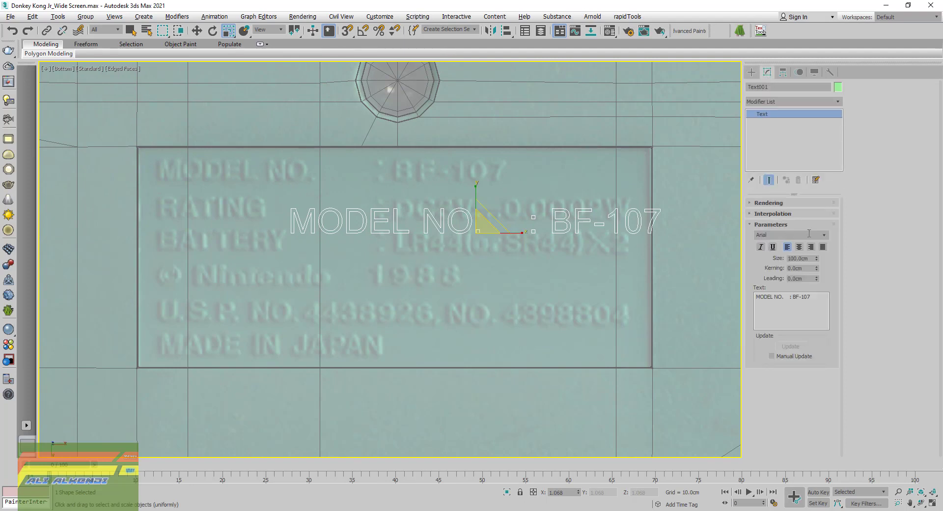
{"action": "left_click", "coordinate": [825, 239]}
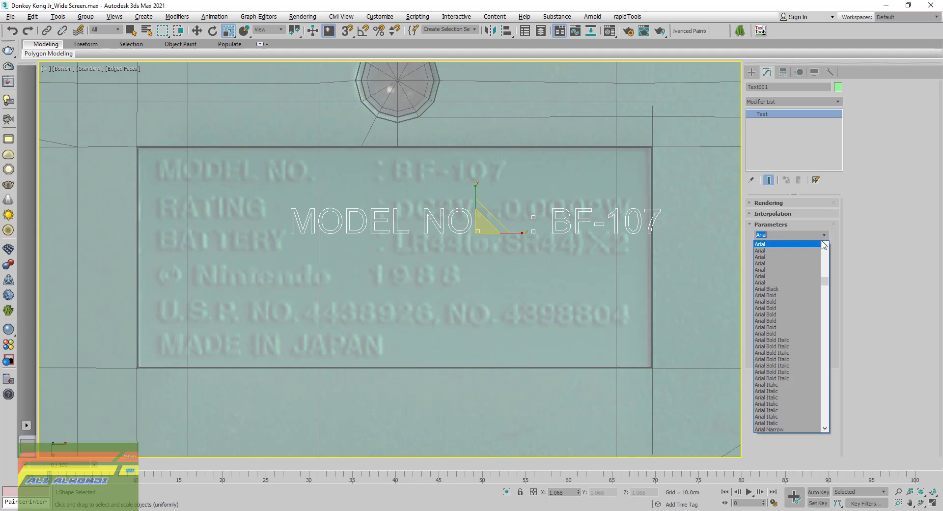
{"action": "left_click", "coordinate": [783, 296]}
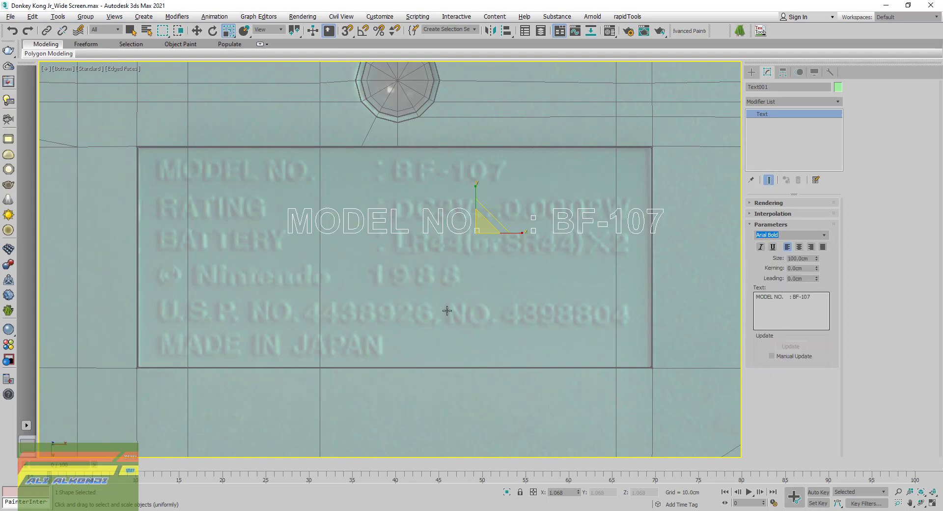
- Move the text onto the label's top MODEL NO. line
{"action": "left_click", "coordinate": [196, 30]}
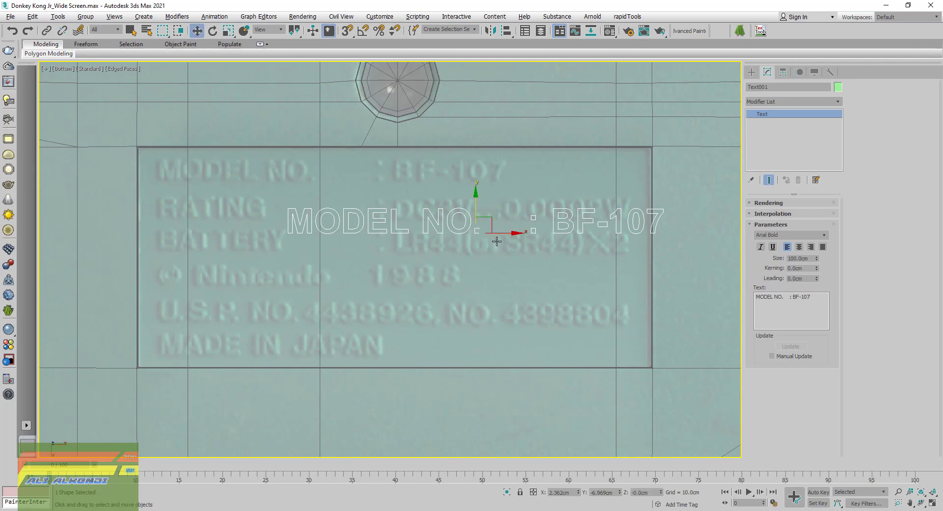
{"action": "left_click_drag", "start_coordinate": [492, 219], "coordinate": [363, 168]}
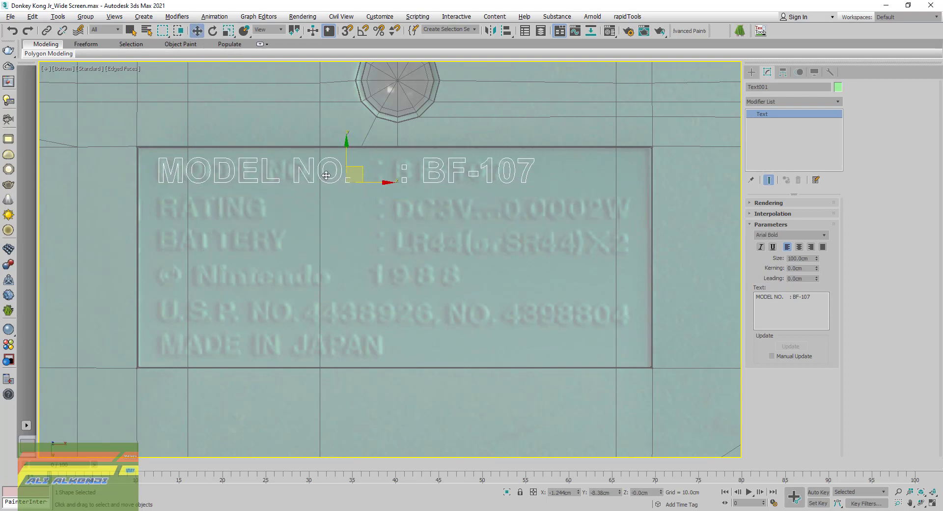
{"action": "middle_click_drag", "start_coordinate": [283, 177], "coordinate": [331, 247]}
{"action": "scroll", "coordinate": [330, 246], "scroll_direction": "up", "scroll_amount": 3}
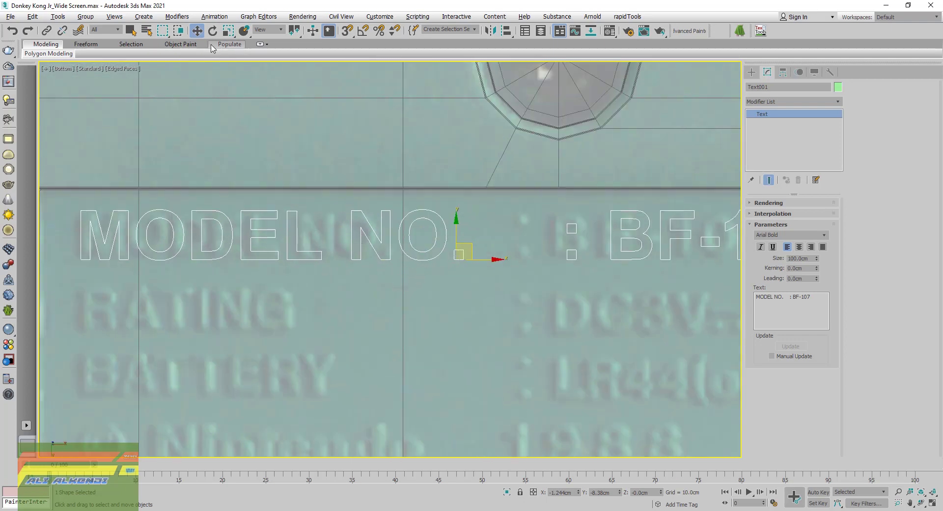
- Center Text001's pivot on the object with Affect Pivot Only
{"action": "left_click", "coordinate": [783, 72]}
{"action": "left_click", "coordinate": [792, 140]}
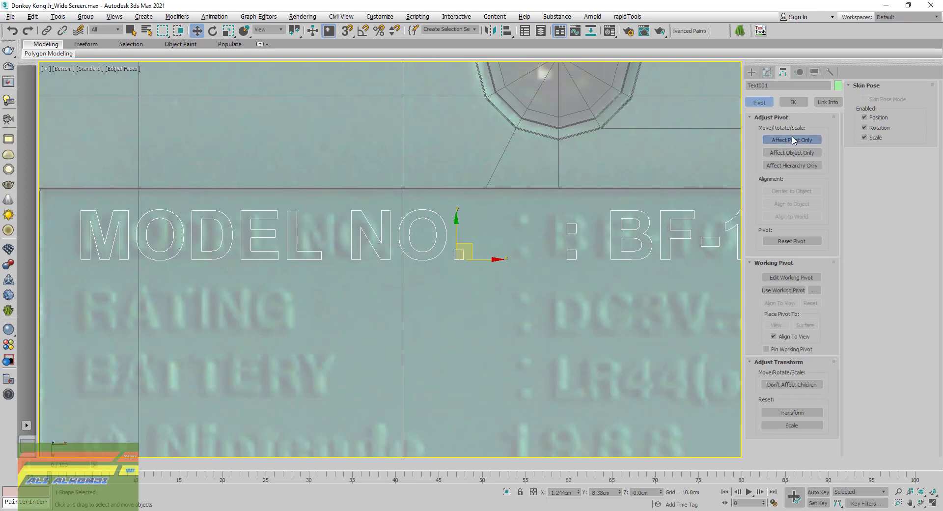
{"action": "left_click", "coordinate": [789, 191]}
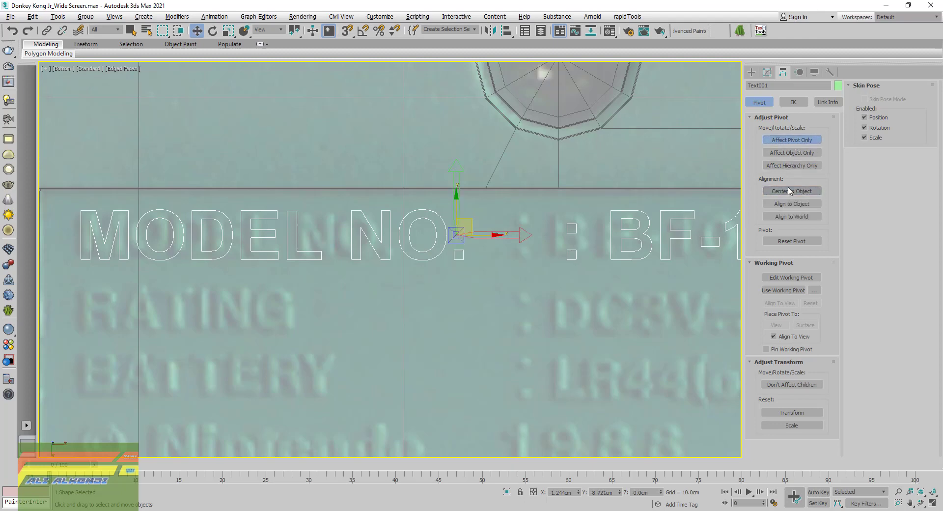
{"action": "left_click", "coordinate": [792, 140]}
- Shrink the text, slide it left, then enlarge and nudge it over MODEL NO
{"action": "left_click", "coordinate": [228, 30]}
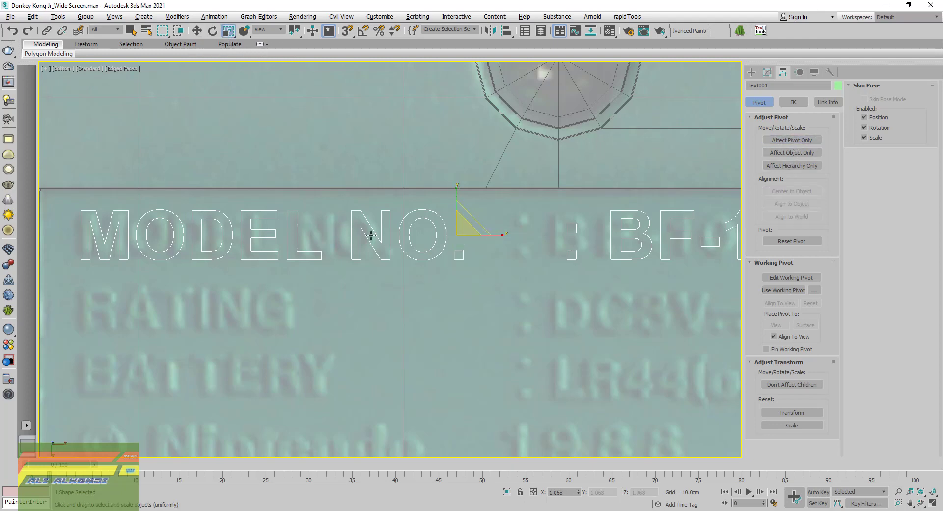
{"action": "left_click_drag", "start_coordinate": [458, 233], "coordinate": [455, 259]}
{"action": "left_click", "coordinate": [196, 30]}
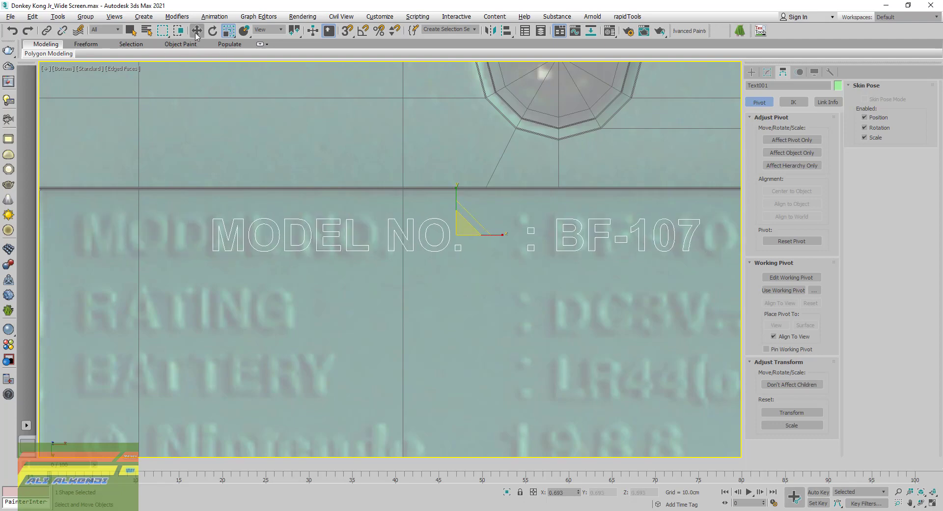
{"action": "mouse_move", "coordinate": [479, 223]}
{"action": "left_mouse_down"}
{"action": "mouse_move", "coordinate": [345, 222]}
{"action": "mouse_move", "coordinate": [355, 221]}
{"action": "left_mouse_up"}
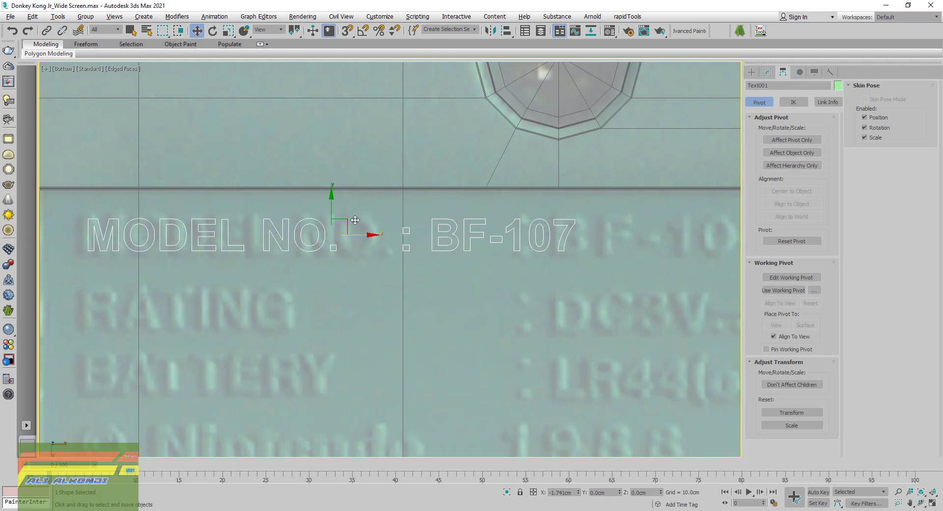
{"action": "left_click", "coordinate": [228, 31]}
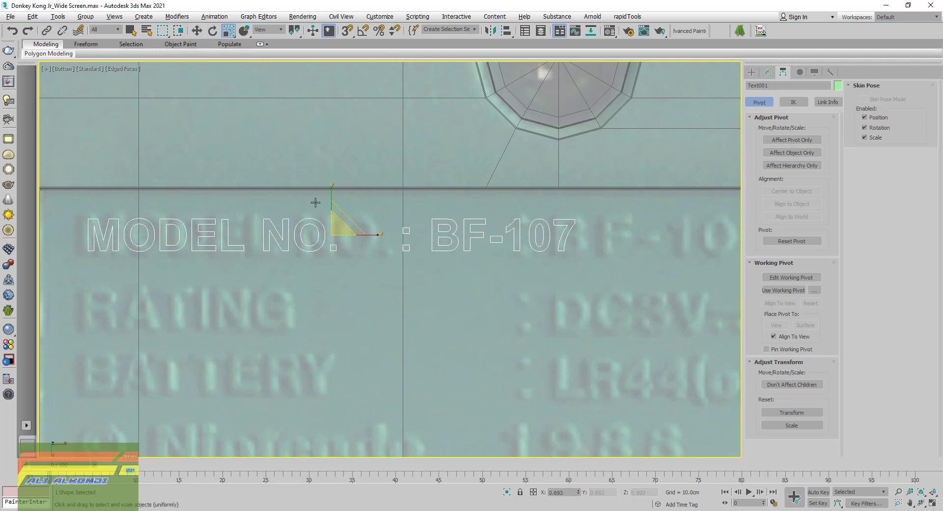
{"action": "left_click_drag", "start_coordinate": [331, 235], "coordinate": [339, 228]}
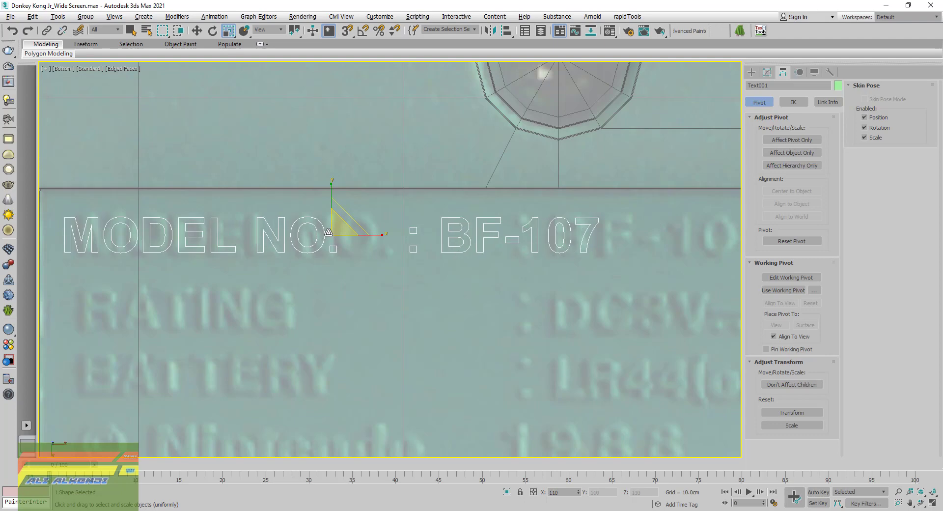
{"action": "left_click", "coordinate": [198, 31]}
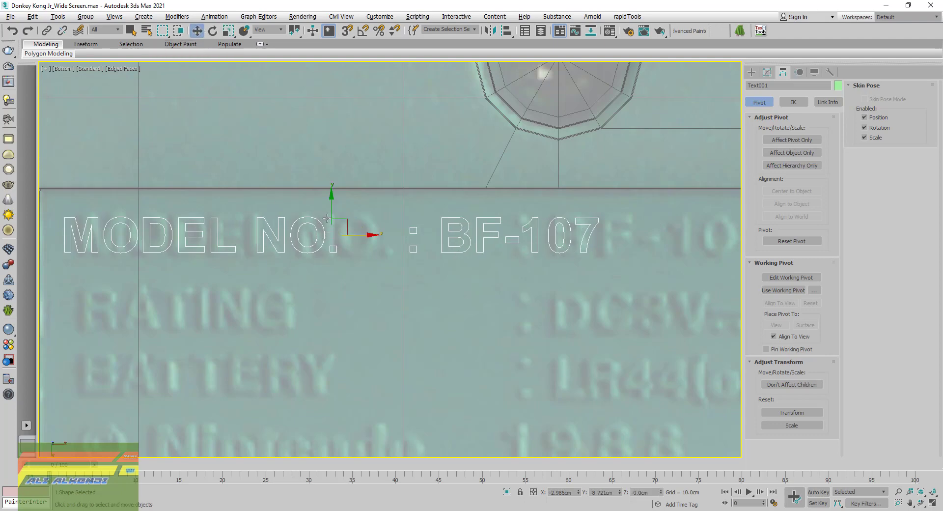
{"action": "left_click_drag", "start_coordinate": [357, 237], "coordinate": [380, 240]}
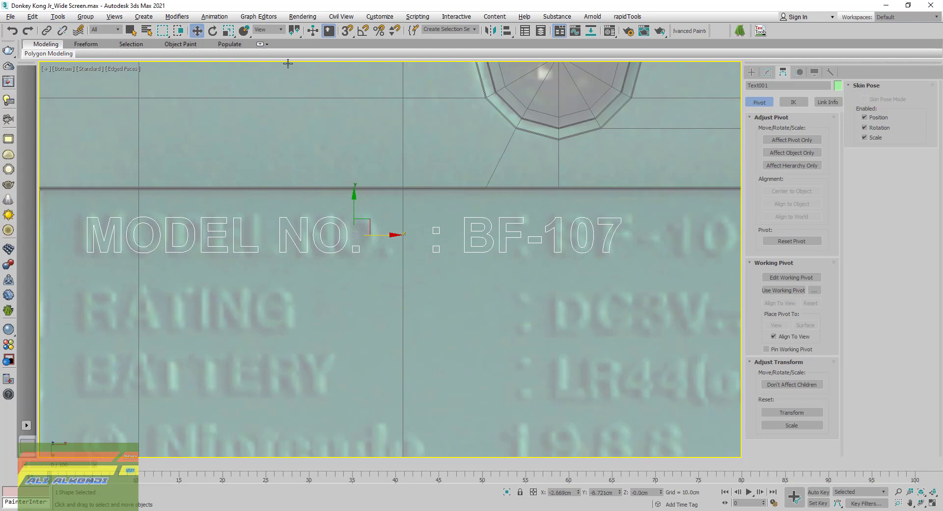
- Fine-tune the scale via Transform Type-In and nudge the text into exact alignment
{"action": "left_click", "coordinate": [229, 30]}
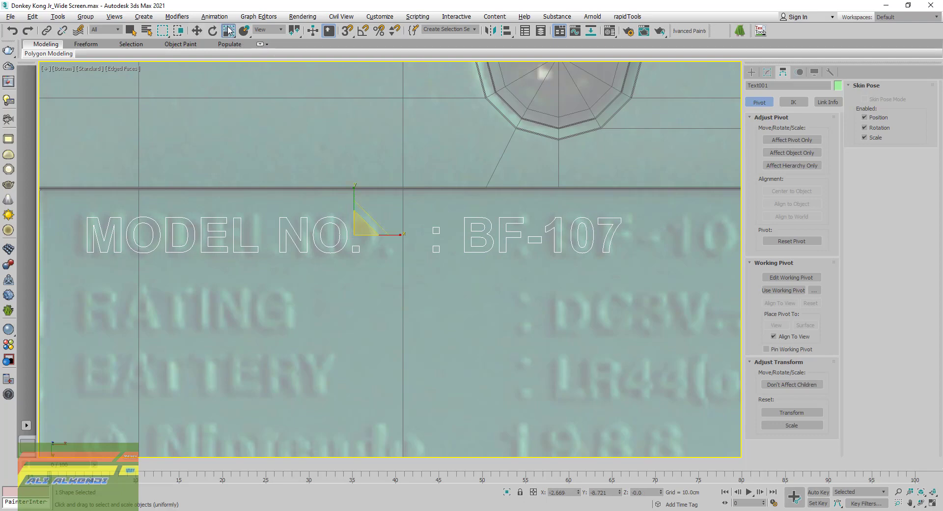
{"action": "right_click", "coordinate": [229, 30]}
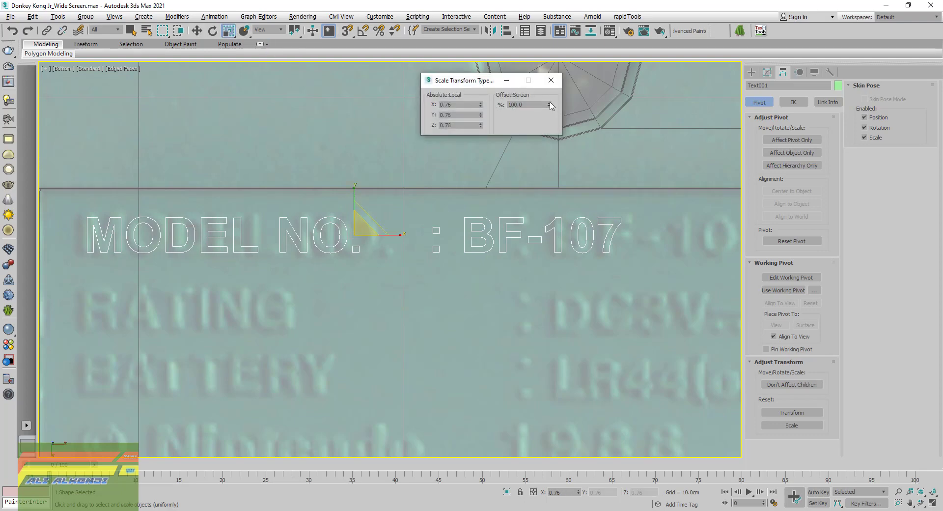
{"action": "left_click_drag", "start_coordinate": [551, 104], "coordinate": [550, 104]}
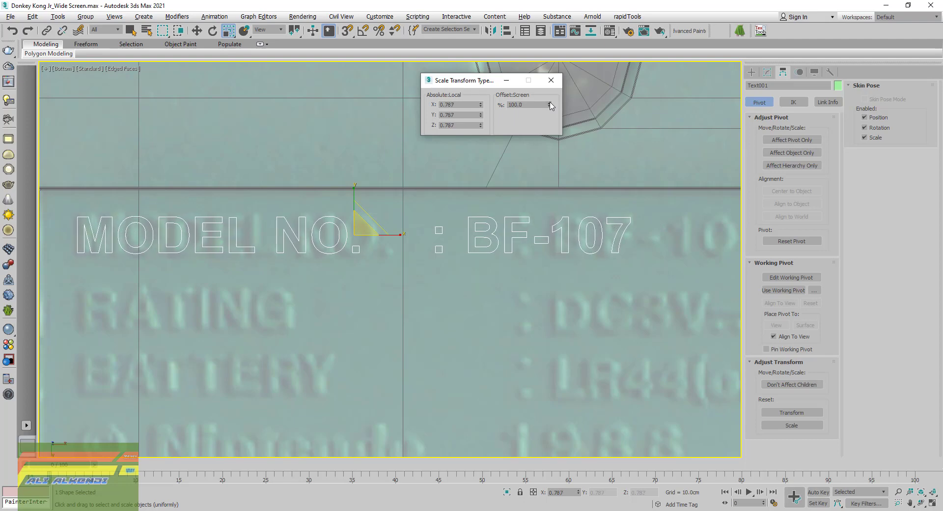
{"action": "left_click", "coordinate": [551, 80]}
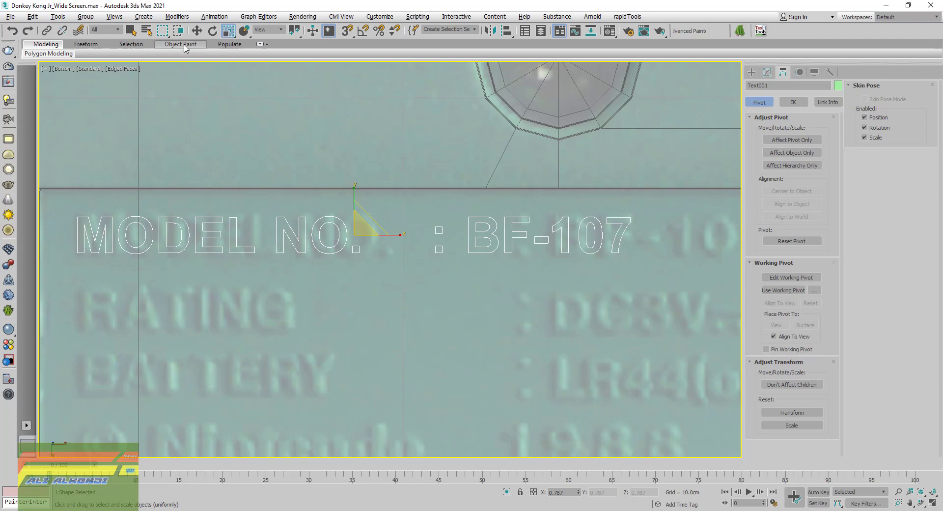
{"action": "left_click", "coordinate": [198, 31]}
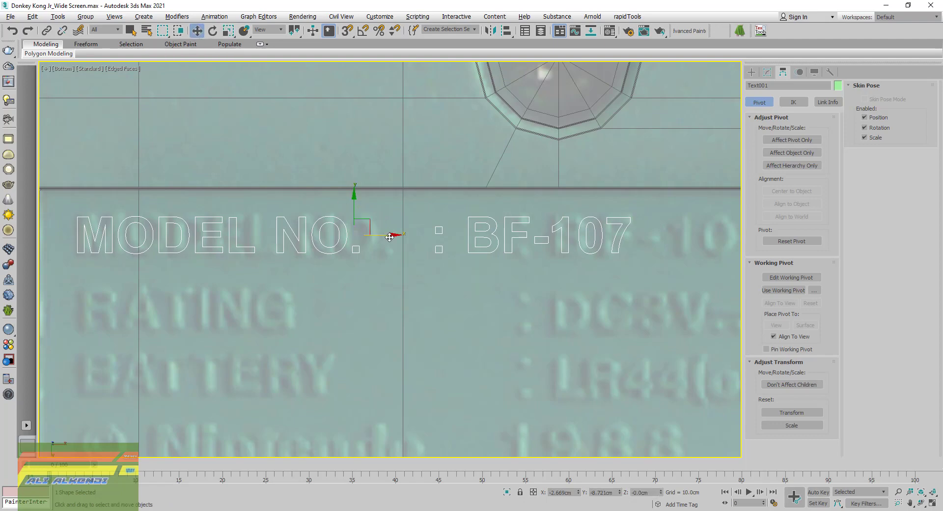
{"action": "mouse_move", "coordinate": [391, 236]}
{"action": "left_mouse_down"}
{"action": "mouse_move", "coordinate": [417, 238]}
{"action": "mouse_move", "coordinate": [398, 236]}
{"action": "left_mouse_up"}
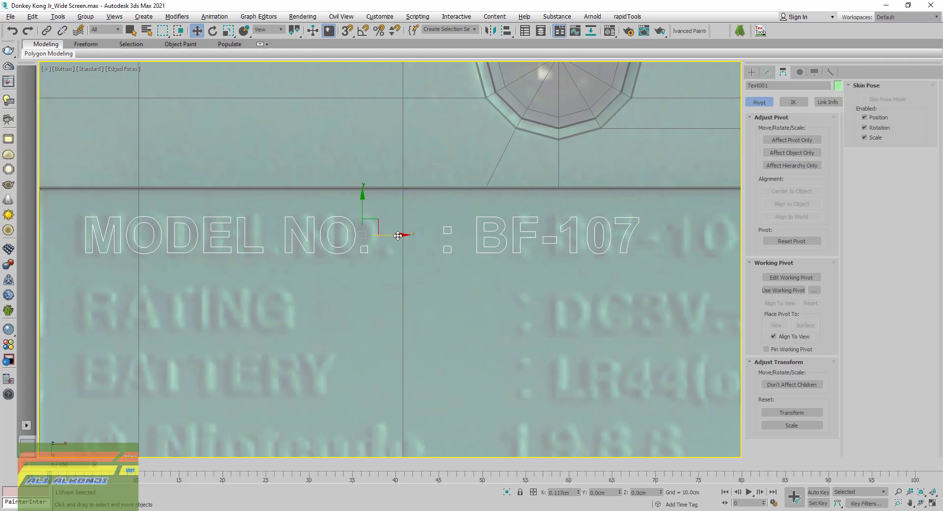
{"action": "left_click_drag", "start_coordinate": [398, 236], "coordinate": [398, 235]}
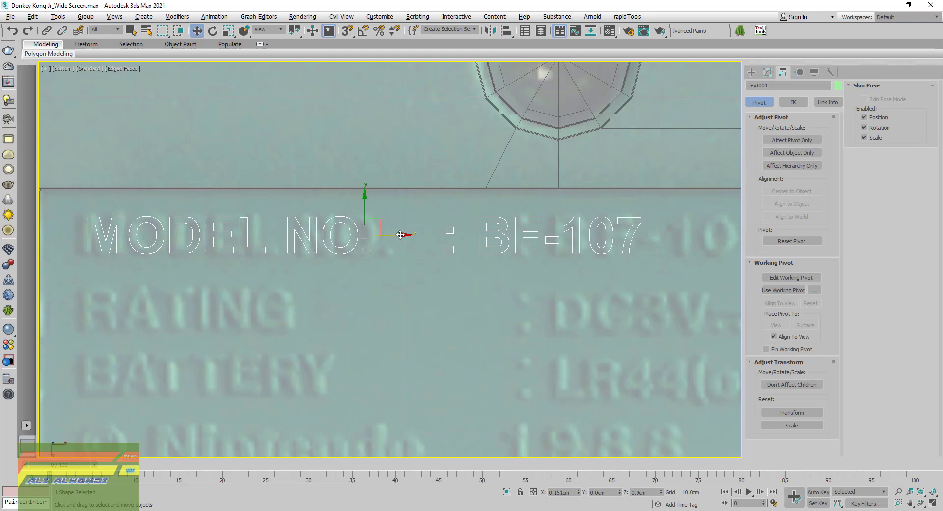
{"action": "left_click_drag", "start_coordinate": [401, 234], "coordinate": [397, 235]}
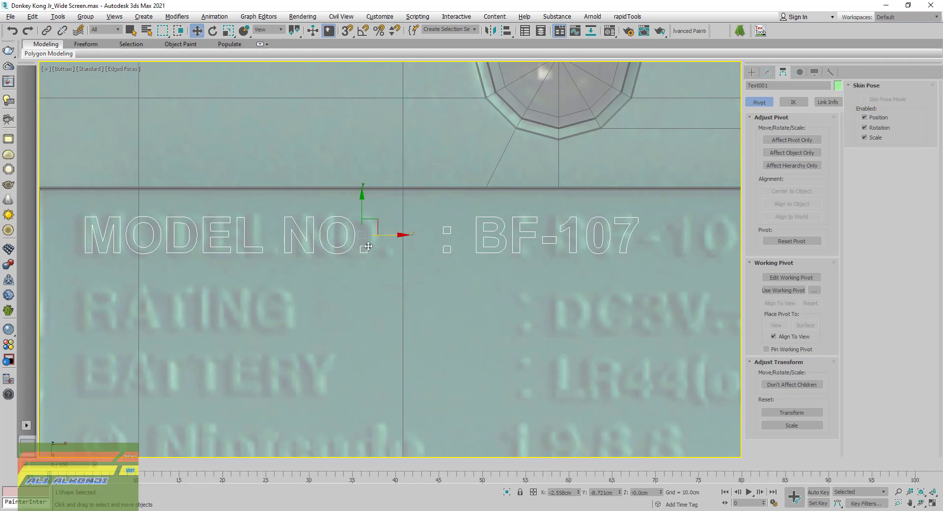
{"action": "scroll", "coordinate": [366, 249], "scroll_direction": "down", "scroll_amount": 2}
{"action": "middle_click_drag", "start_coordinate": [422, 239], "coordinate": [394, 242]}
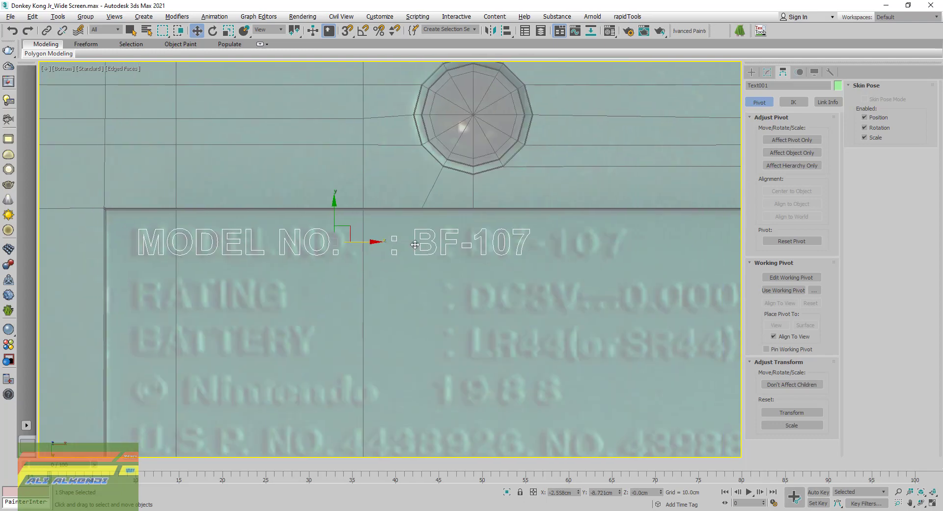
- Add an Edit Poly modifier to Text001
{"action": "left_click", "coordinate": [768, 73]}
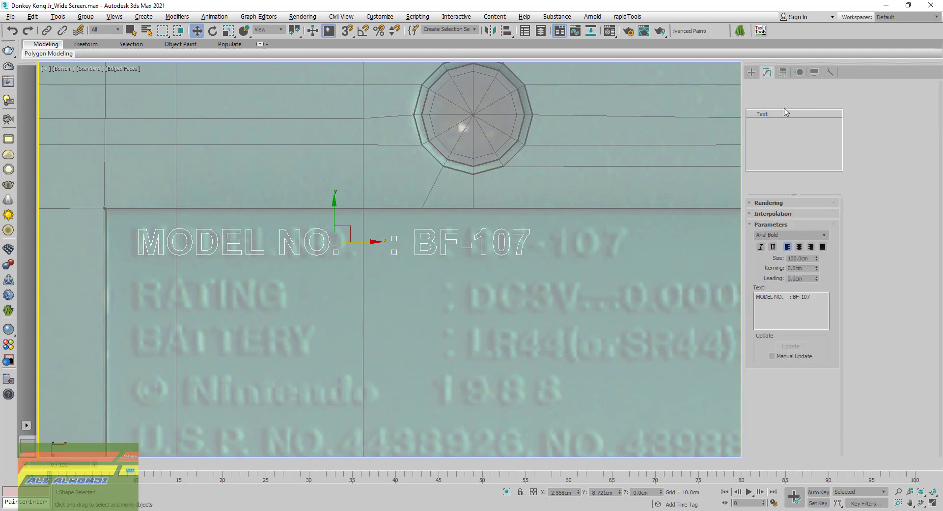
{"action": "left_click", "coordinate": [838, 104]}
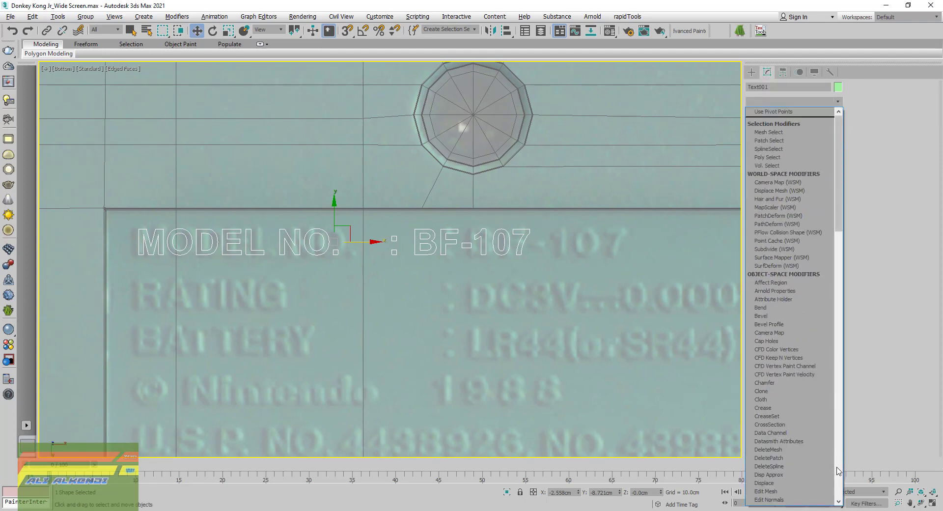
{"action": "left_click", "coordinate": [839, 471]}
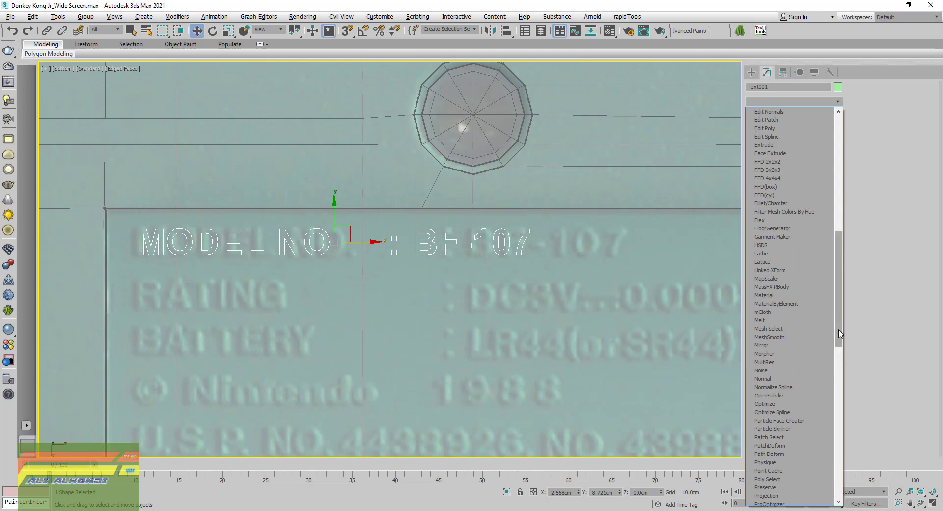
{"action": "scroll", "coordinate": [839, 344], "scroll_direction": "up", "scroll_amount": 8}
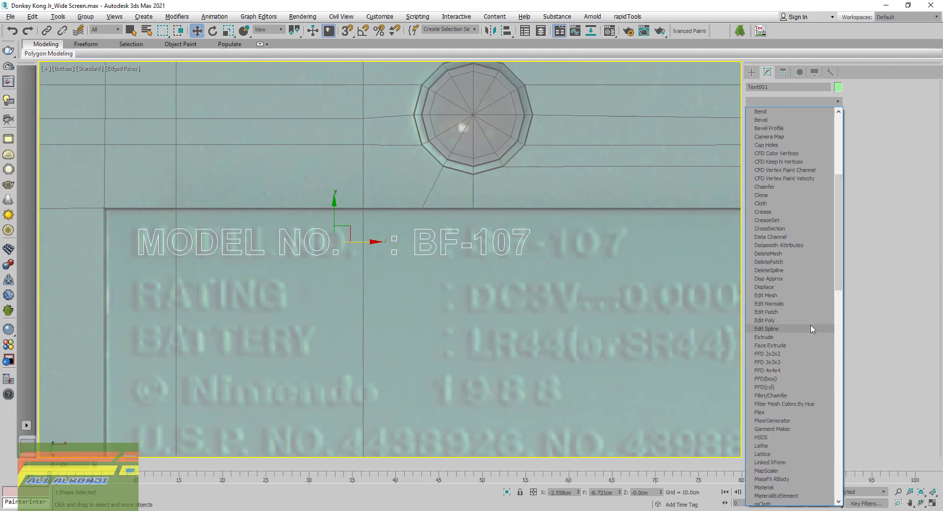
{"action": "left_click", "coordinate": [811, 321]}
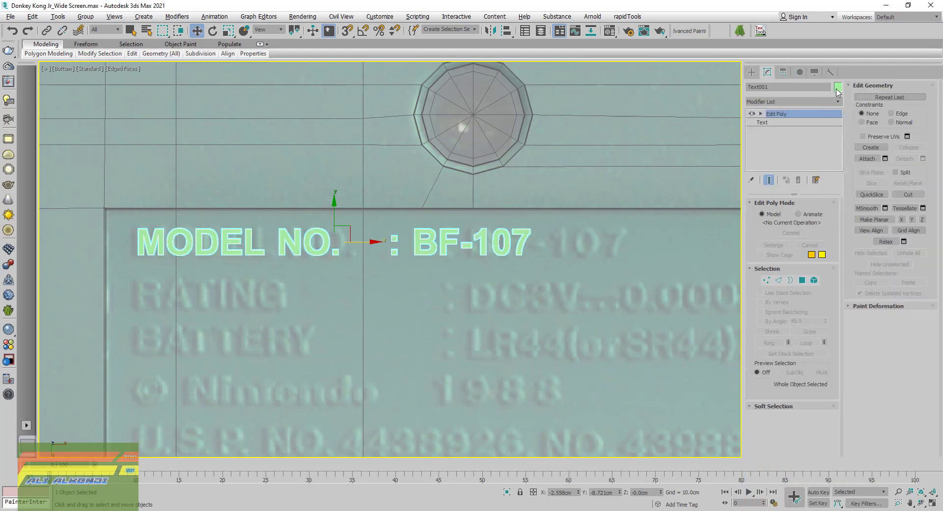
- Set the text's object colour to white
{"action": "left_click", "coordinate": [838, 87]}
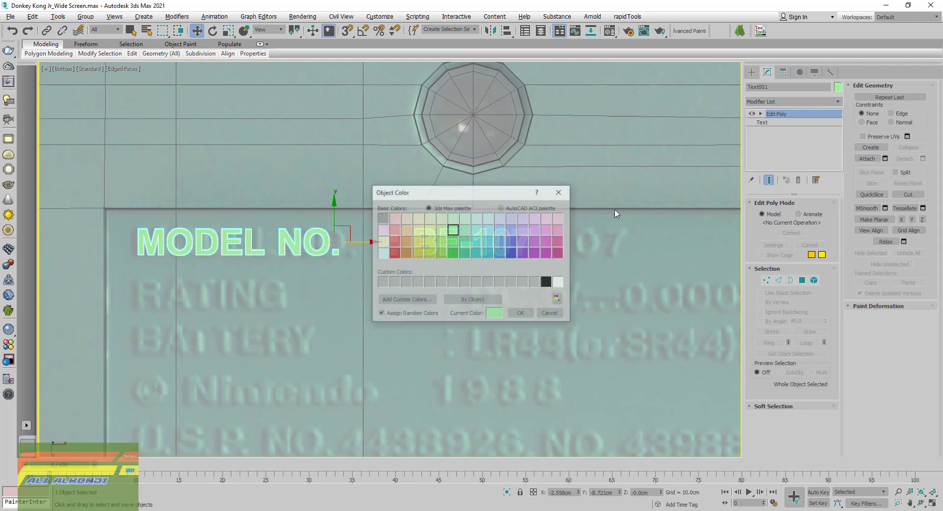
{"action": "left_click", "coordinate": [560, 284]}
{"action": "left_click", "coordinate": [522, 314]}
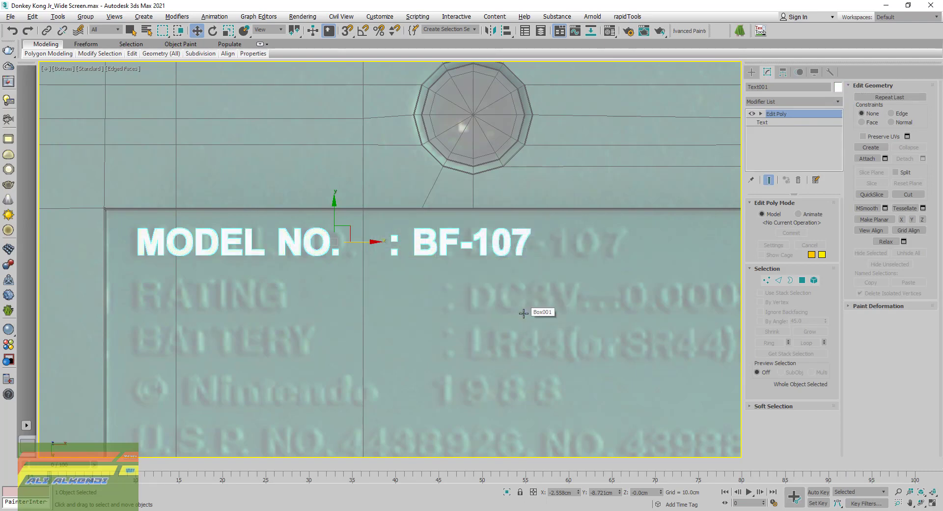
{"action": "middle_click_drag", "start_coordinate": [385, 242], "coordinate": [389, 251]}
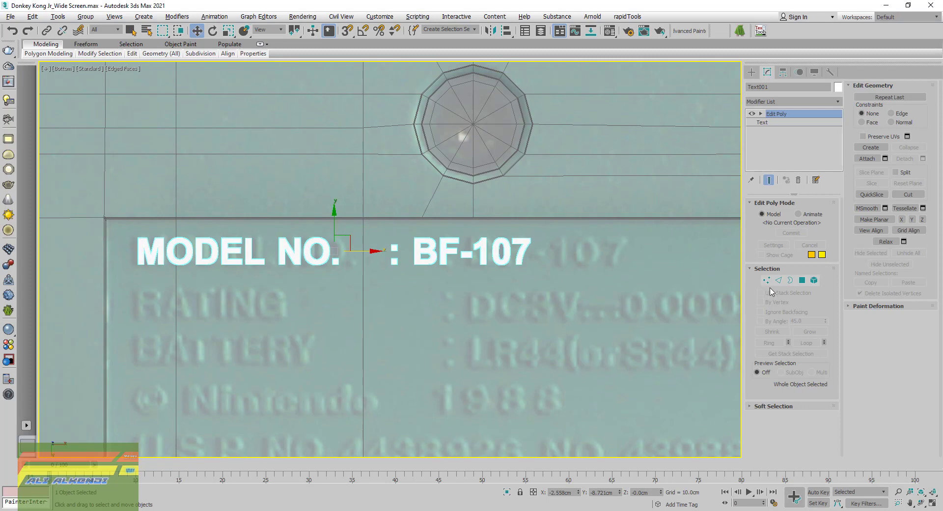
- In Polygon mode, select BF-107 and move it right along the label line
{"action": "left_click", "coordinate": [802, 281]}
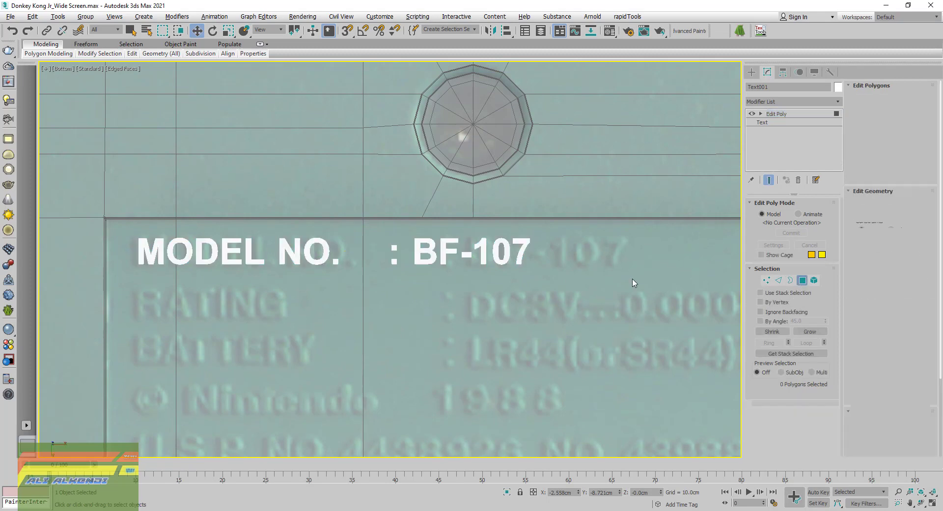
{"action": "left_click_drag", "start_coordinate": [610, 183], "coordinate": [373, 305]}
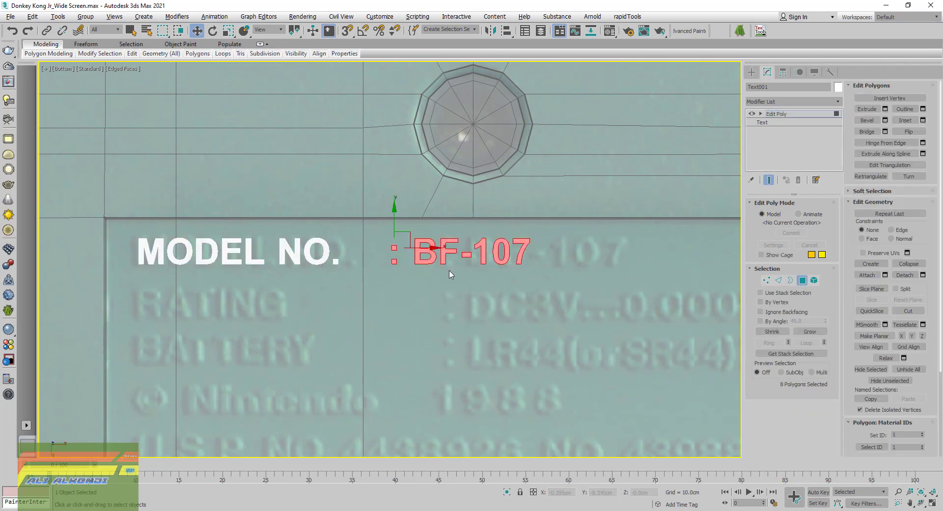
{"action": "left_click_drag", "start_coordinate": [461, 251], "coordinate": [517, 254]}
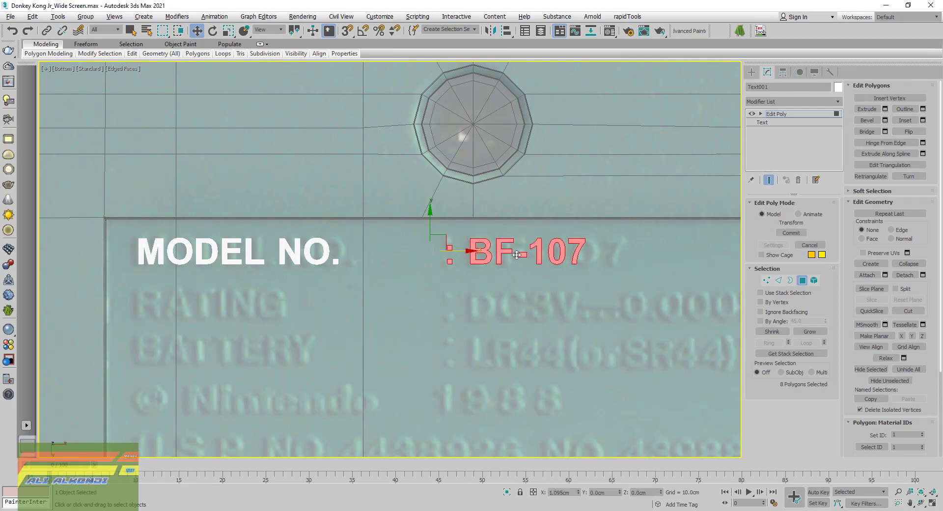
{"action": "scroll", "coordinate": [517, 254], "scroll_direction": "up", "scroll_amount": 2}
{"action": "scroll", "coordinate": [506, 263], "scroll_direction": "up", "scroll_amount": 1}
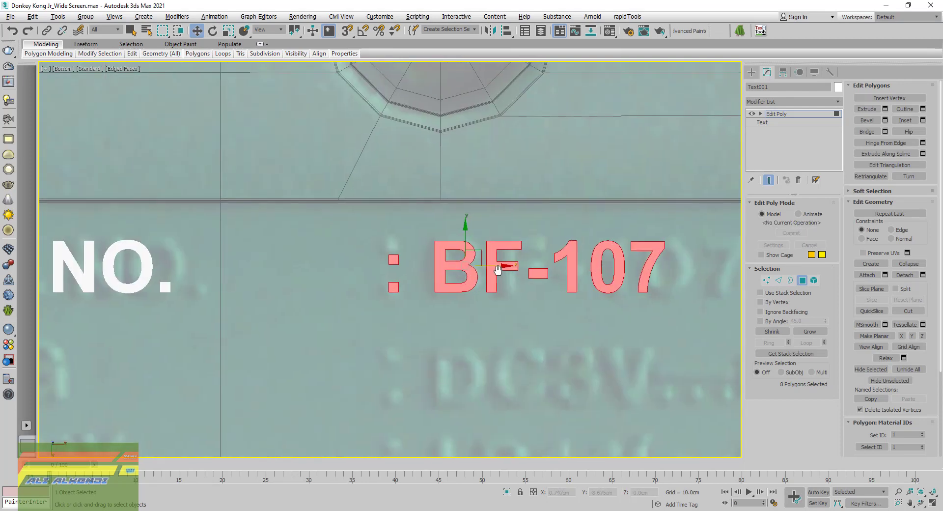
{"action": "mouse_move", "coordinate": [497, 266]}
{"action": "left_mouse_down"}
{"action": "mouse_move", "coordinate": [387, 253]}
{"action": "mouse_move", "coordinate": [409, 328]}
{"action": "left_mouse_up"}
{"action": "left_click_drag", "start_coordinate": [501, 267], "coordinate": [499, 270]}
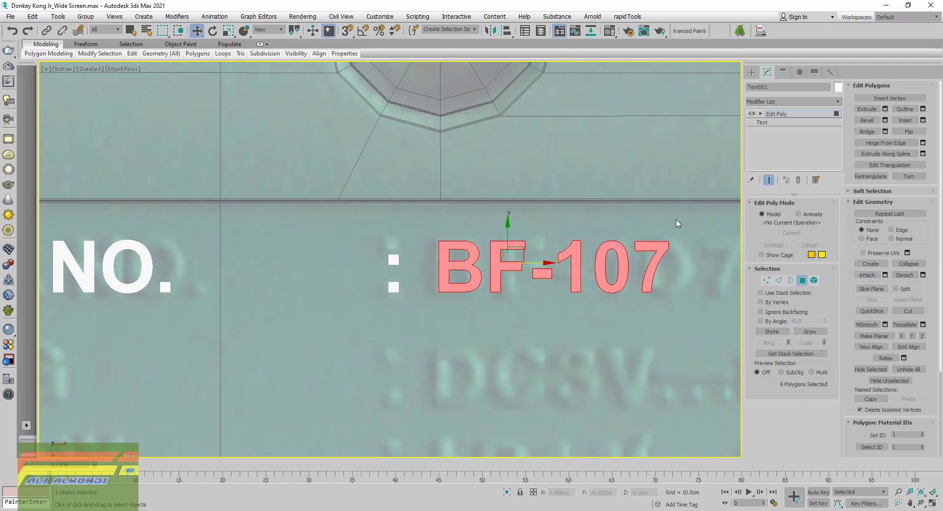
- Shift F-107, then -107, further right to widen the character gaps
{"action": "left_click_drag", "start_coordinate": [509, 328], "coordinate": [495, 329]}
{"action": "left_click_drag", "start_coordinate": [689, 255], "coordinate": [689, 258]}
{"action": "left_click_drag", "start_coordinate": [443, 255], "coordinate": [484, 329], "text": "alt"}
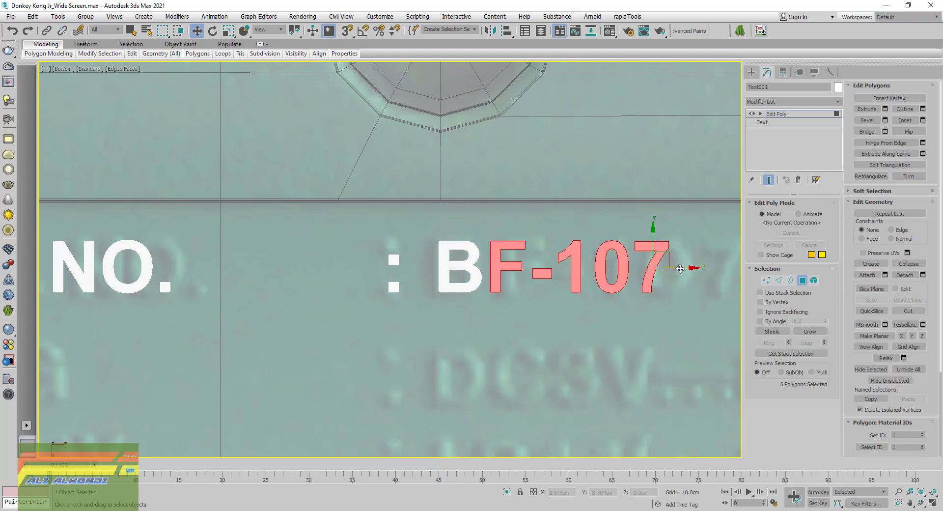
{"action": "mouse_move", "coordinate": [680, 269]}
{"action": "left_mouse_down"}
{"action": "mouse_move", "coordinate": [698, 269]}
{"action": "mouse_move", "coordinate": [690, 268]}
{"action": "left_mouse_up"}
{"action": "scroll", "coordinate": [632, 310], "scroll_direction": "down", "scroll_amount": 1}
{"action": "scroll", "coordinate": [554, 309], "scroll_direction": "down", "scroll_amount": 2}
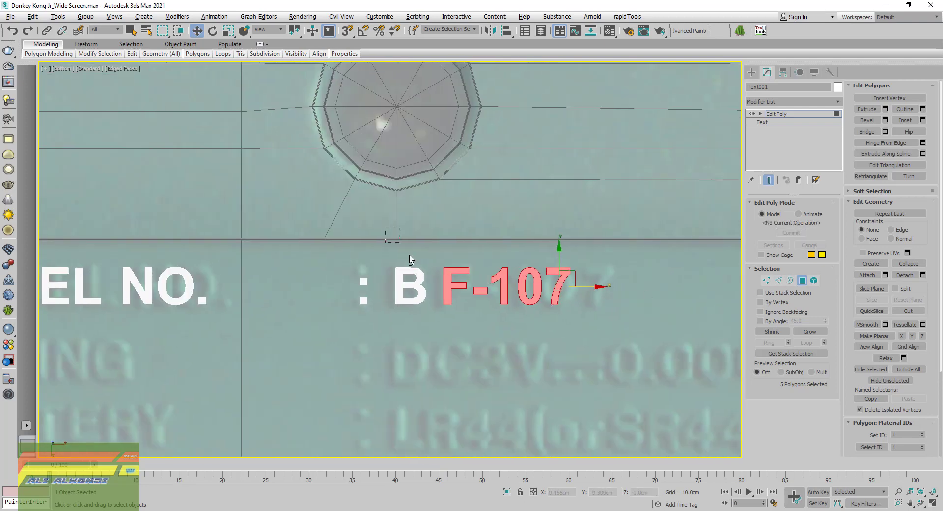
{"action": "left_click_drag", "start_coordinate": [465, 341], "coordinate": [473, 345], "text": "alt"}
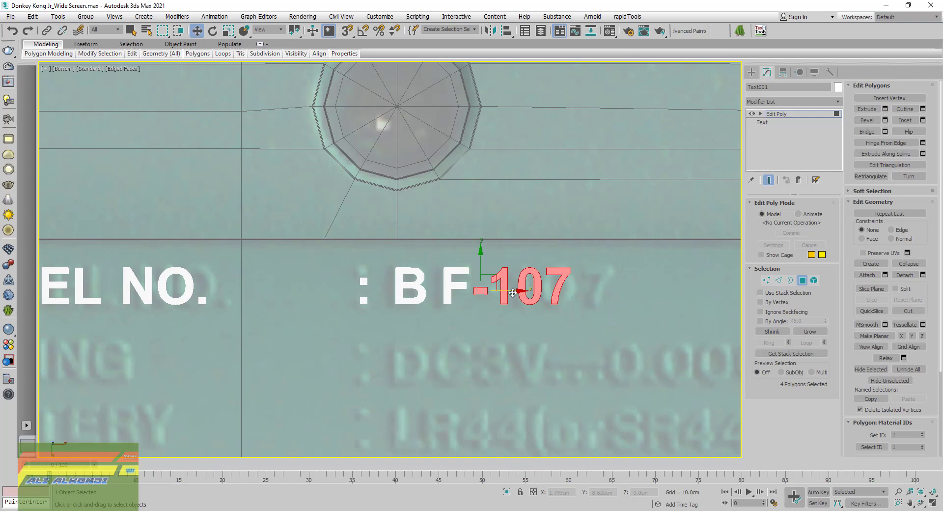
{"action": "left_click_drag", "start_coordinate": [513, 293], "coordinate": [523, 292]}
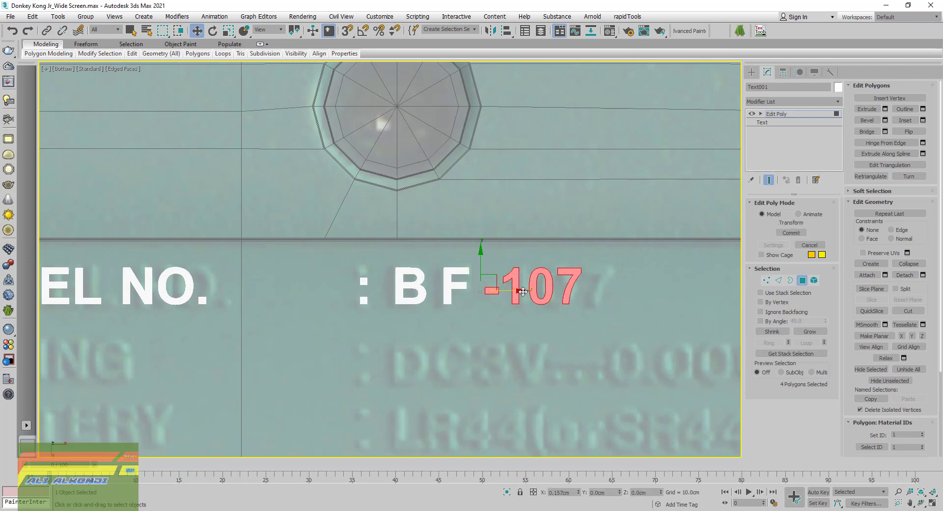
- Shift 107, then 07, then the 7 right to match the label spacing
{"action": "middle_click_drag", "start_coordinate": [524, 292], "coordinate": [471, 306]}
{"action": "scroll", "coordinate": [474, 288], "scroll_direction": "up", "scroll_amount": 5}
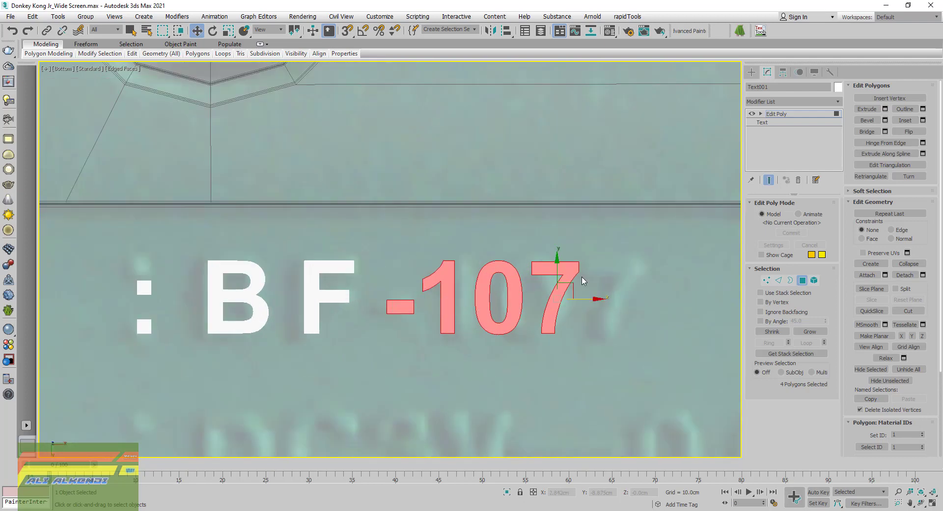
{"action": "left_click_drag", "start_coordinate": [416, 344], "coordinate": [417, 348], "text": "alt"}
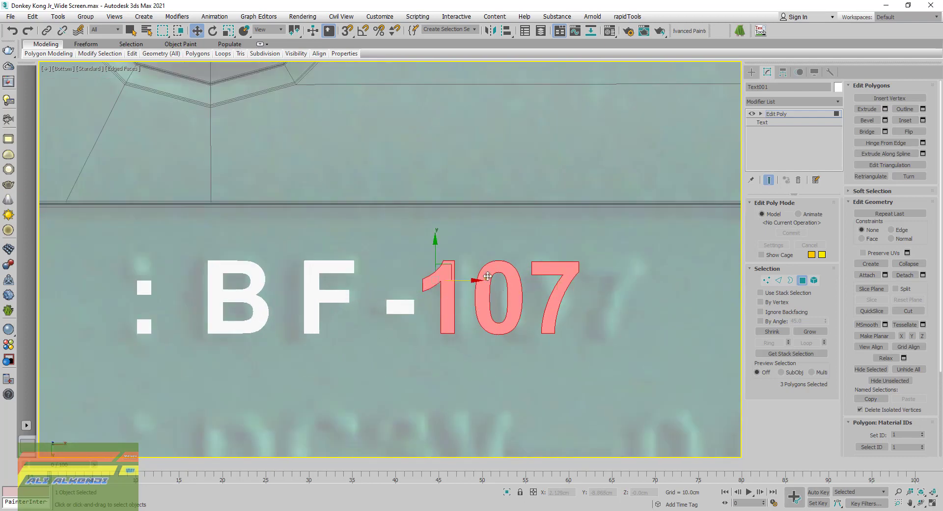
{"action": "left_click_drag", "start_coordinate": [469, 278], "coordinate": [489, 275]}
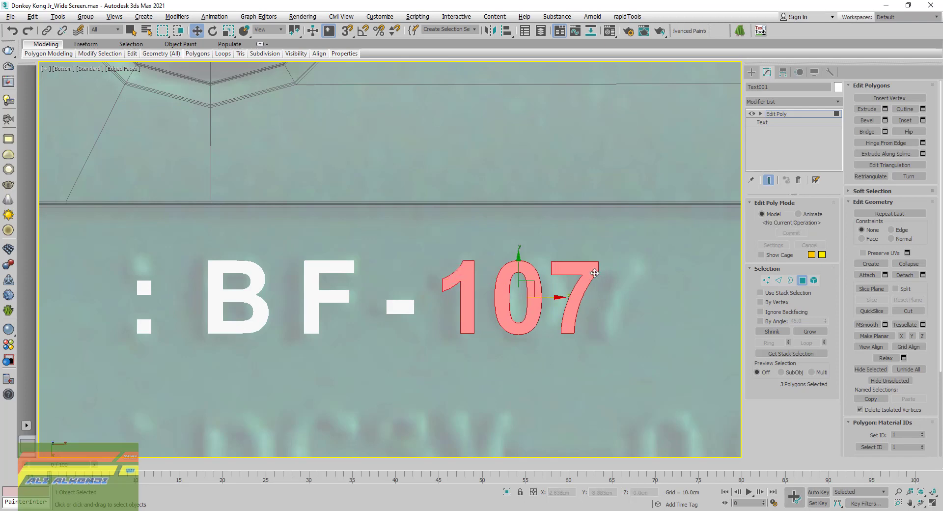
{"action": "left_click_drag", "start_coordinate": [480, 360], "coordinate": [479, 361], "text": "alt"}
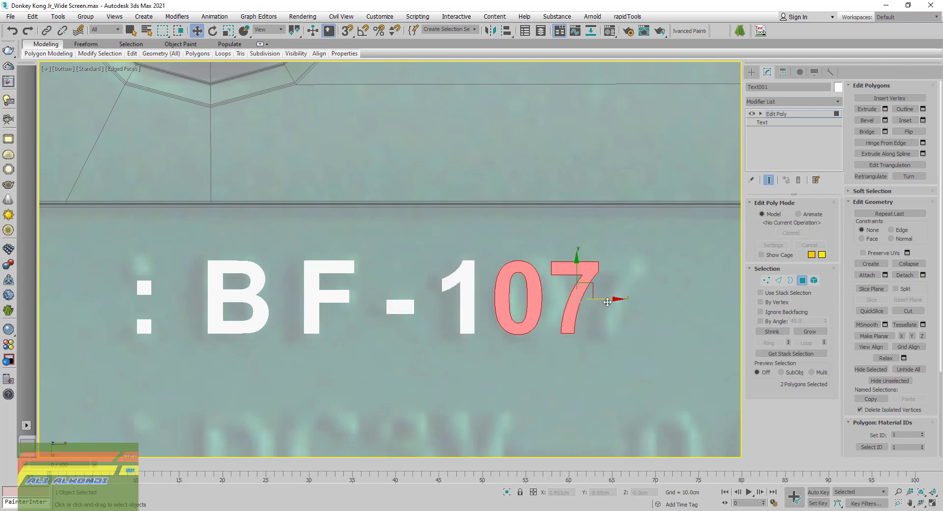
{"action": "left_click_drag", "start_coordinate": [607, 302], "coordinate": [624, 298]}
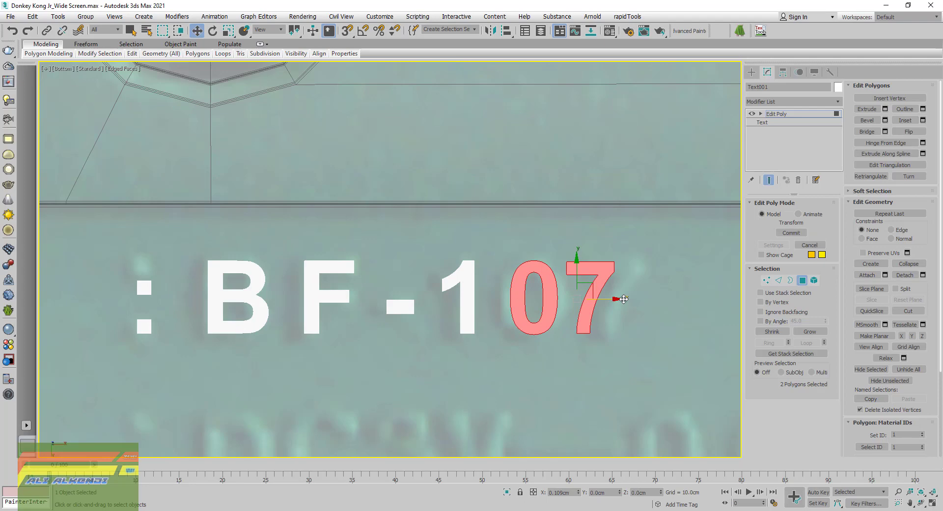
{"action": "left_click_drag", "start_coordinate": [495, 290], "coordinate": [560, 366], "text": "alt"}
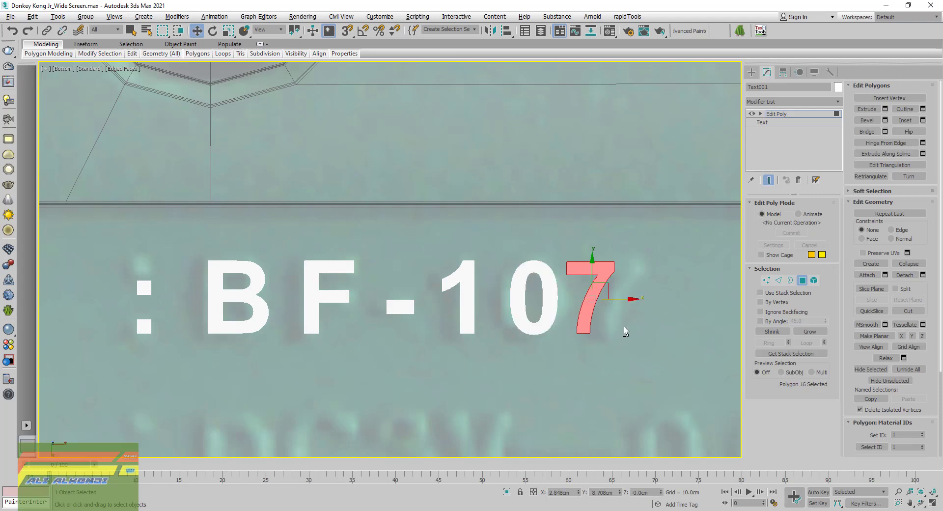
{"action": "left_click_drag", "start_coordinate": [632, 299], "coordinate": [651, 302]}
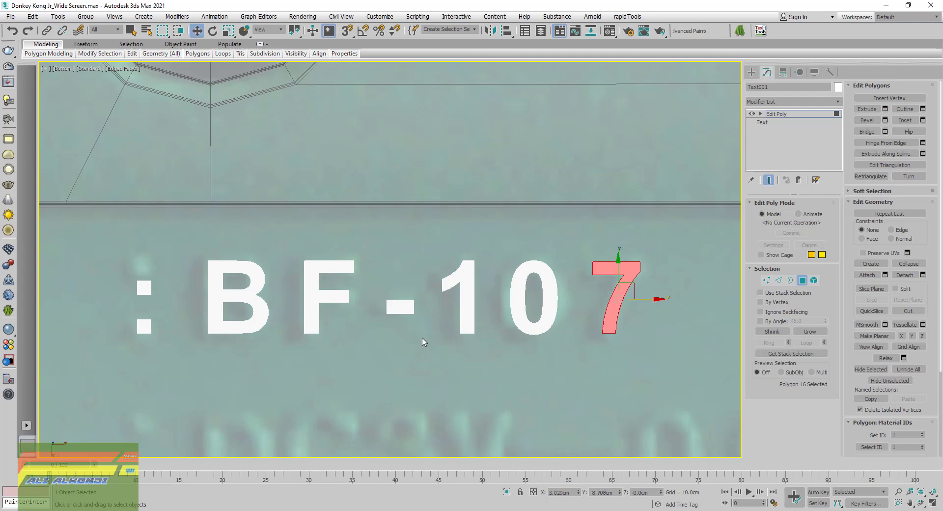
- Raise the colon's upper dot and clear the polygon selection
{"action": "scroll", "coordinate": [425, 342], "scroll_direction": "down", "scroll_amount": 5}
{"action": "scroll", "coordinate": [372, 327], "scroll_direction": "down", "scroll_amount": 1}
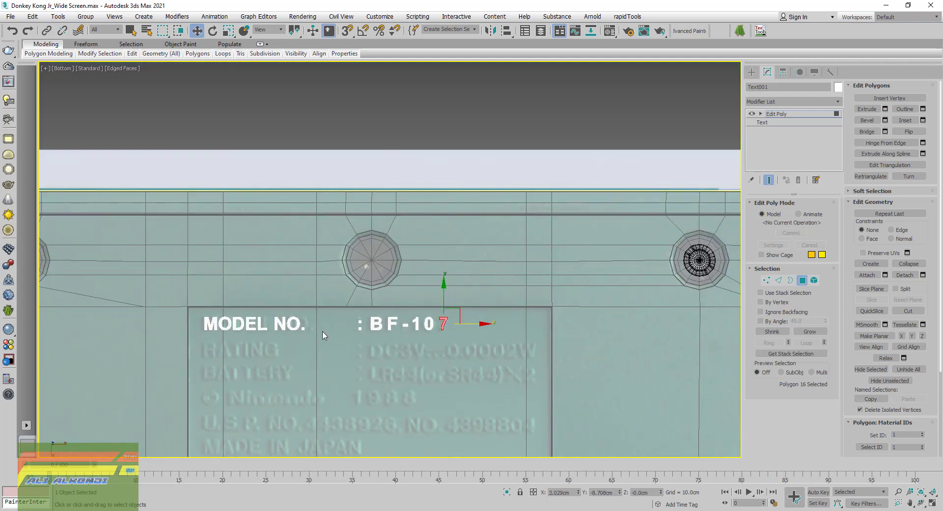
{"action": "scroll", "coordinate": [317, 336], "scroll_direction": "down", "scroll_amount": 1}
{"action": "middle_click_drag", "start_coordinate": [335, 329], "coordinate": [368, 332]}
{"action": "scroll", "coordinate": [411, 336], "scroll_direction": "up", "scroll_amount": 4}
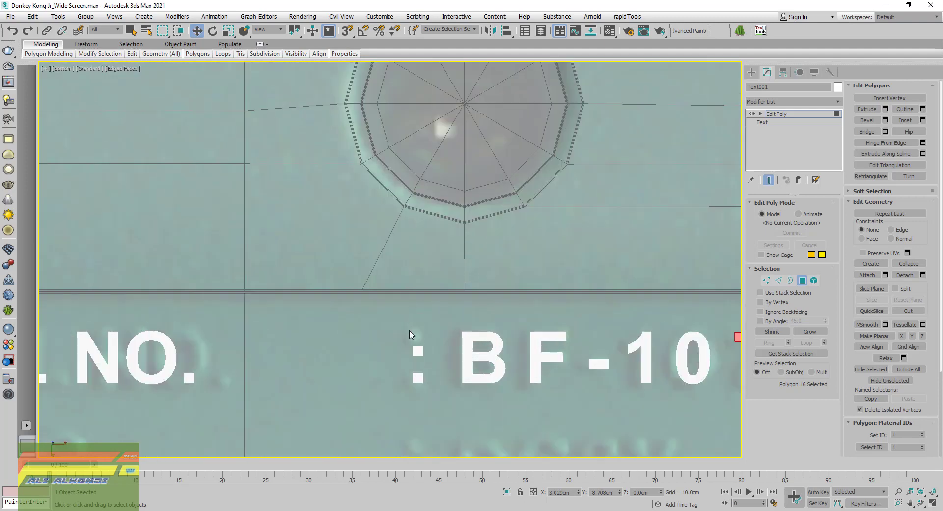
{"action": "left_click_drag", "start_coordinate": [398, 339], "coordinate": [435, 367]}
{"action": "left_click_drag", "start_coordinate": [418, 324], "coordinate": [411, 308]}
{"action": "left_click", "coordinate": [396, 366]}
{"action": "scroll", "coordinate": [384, 365], "scroll_direction": "down", "scroll_amount": 2}
{"action": "middle_click_drag", "start_coordinate": [354, 364], "coordinate": [390, 358]}
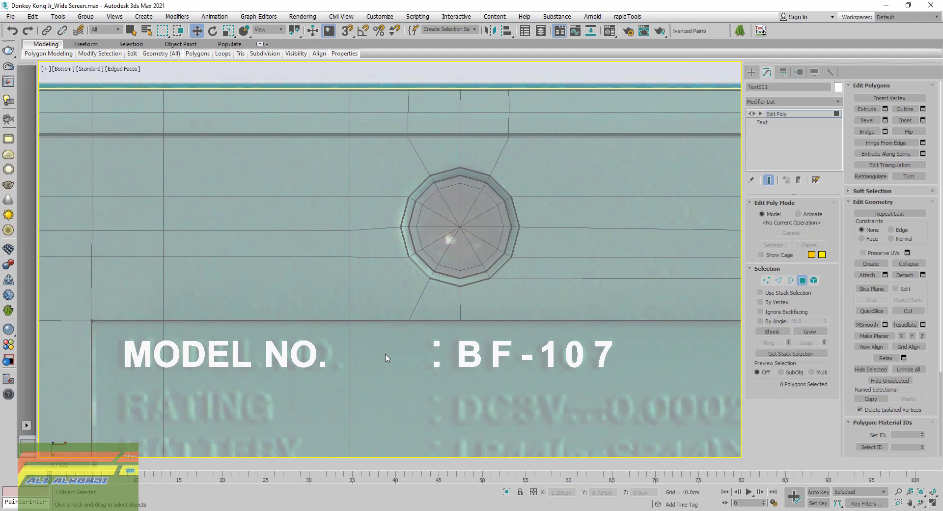
- Move the period and the letters NO right to widen the gap after MODEL
{"action": "middle_click_drag", "start_coordinate": [568, 339], "coordinate": [593, 252]}
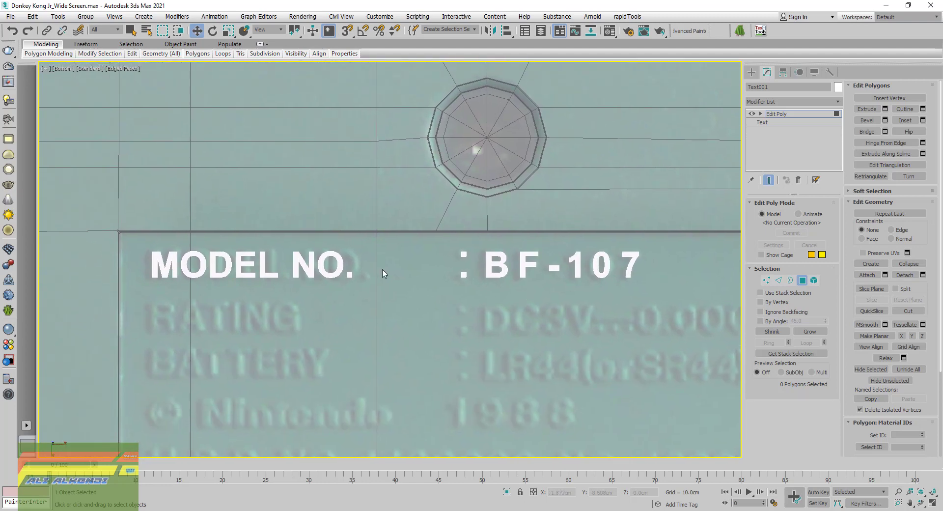
{"action": "scroll", "coordinate": [388, 280], "scroll_direction": "up", "scroll_amount": 2}
{"action": "scroll", "coordinate": [390, 286], "scroll_direction": "up", "scroll_amount": 4}
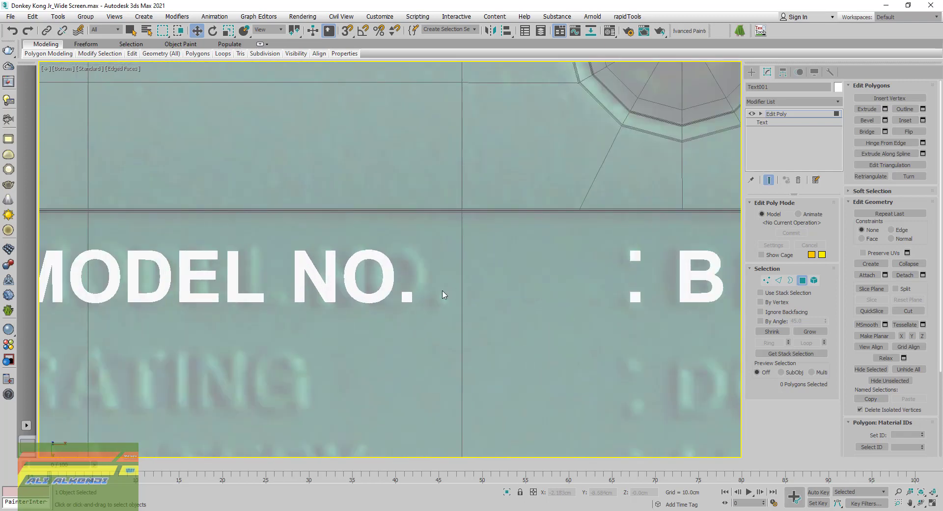
{"action": "mouse_move", "coordinate": [444, 295]}
{"action": "left_mouse_down"}
{"action": "mouse_move", "coordinate": [404, 315]}
{"action": "mouse_move", "coordinate": [465, 305]}
{"action": "mouse_move", "coordinate": [464, 316]}
{"action": "left_mouse_up"}
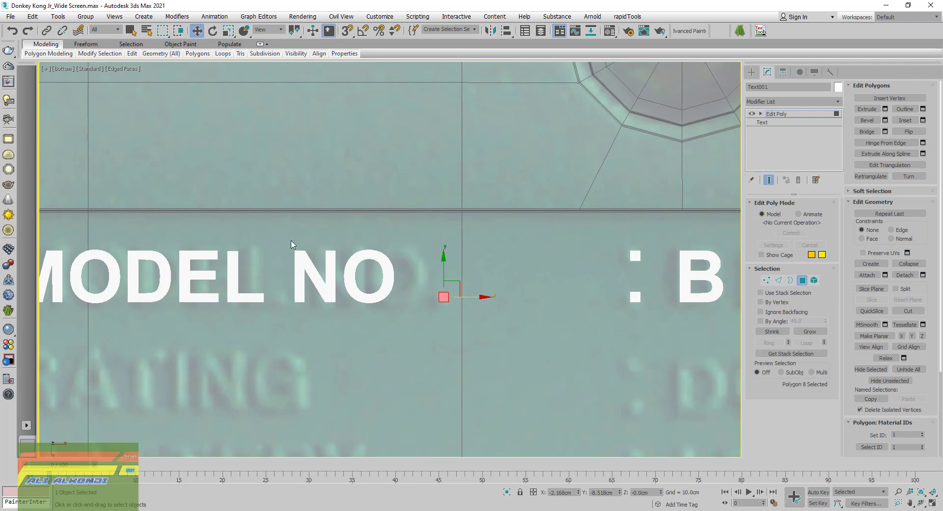
{"action": "left_click_drag", "start_coordinate": [291, 244], "coordinate": [400, 328]}
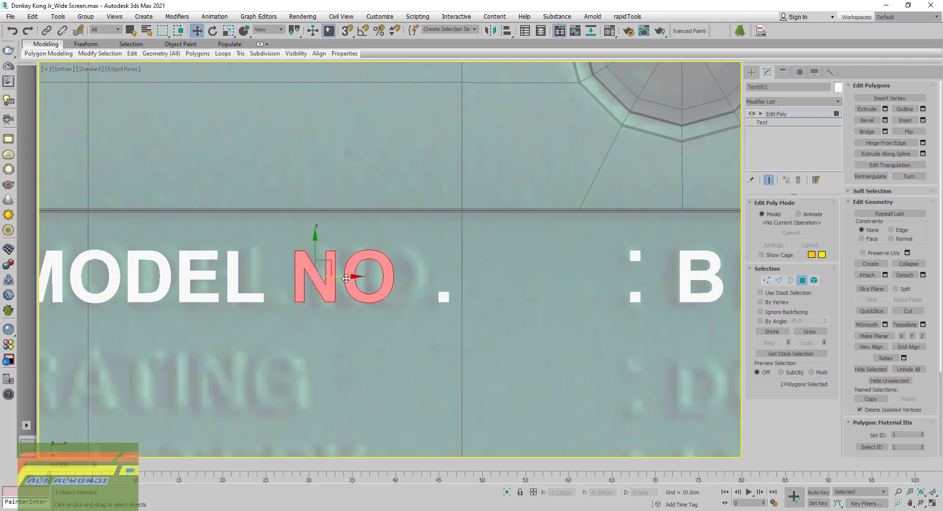
{"action": "left_click_drag", "start_coordinate": [347, 278], "coordinate": [374, 279]}
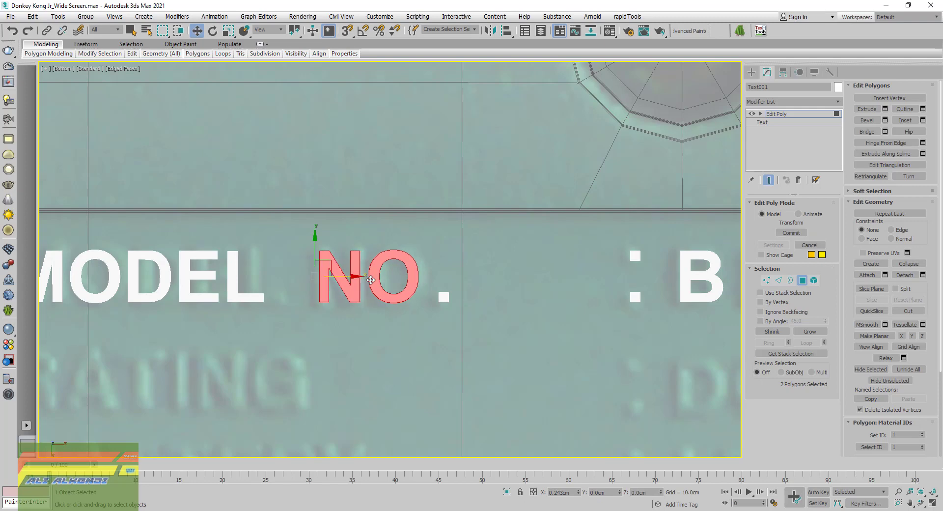
{"action": "left_click", "coordinate": [375, 278]}
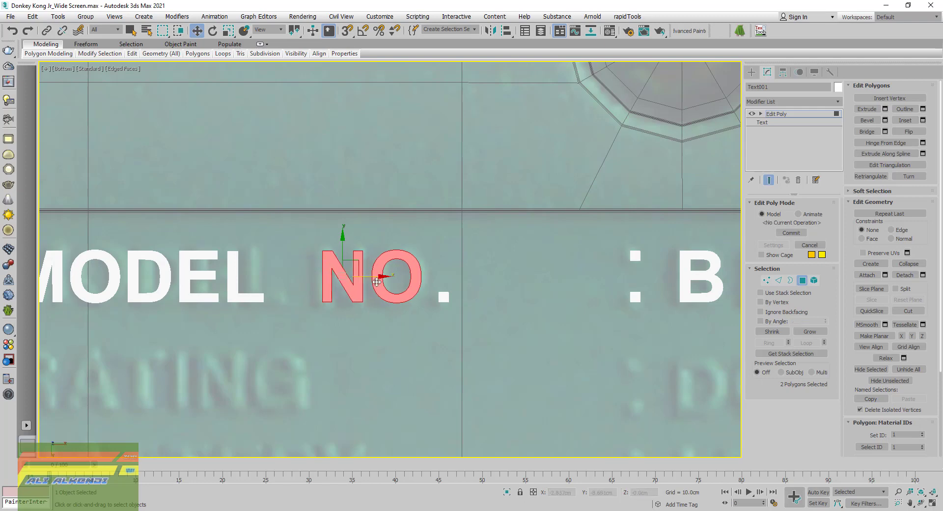
{"action": "left_click", "coordinate": [815, 281]}
- Nudge the O of NO slightly right, away from the N
{"action": "left_click", "coordinate": [418, 275]}
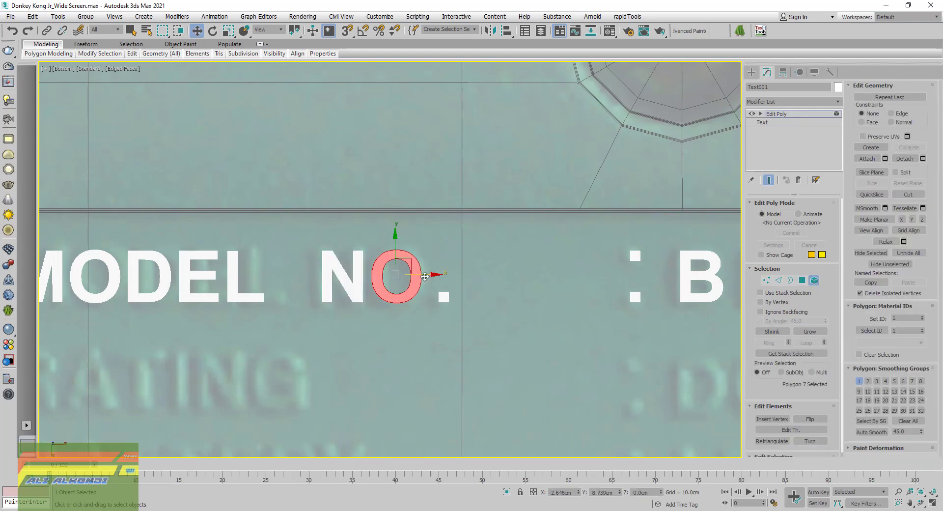
{"action": "left_click_drag", "start_coordinate": [427, 275], "coordinate": [436, 277]}
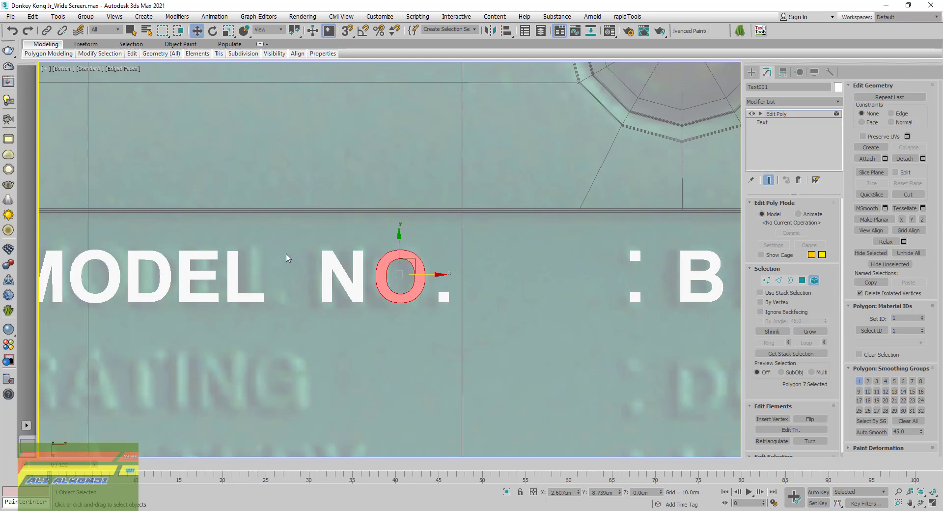
{"action": "middle_click_drag", "start_coordinate": [287, 258], "coordinate": [440, 284]}
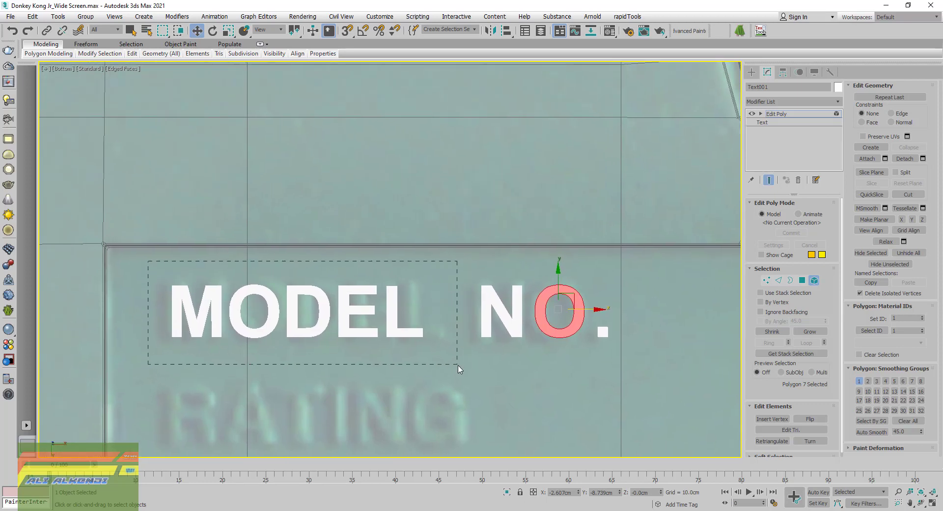
- Scale the MODEL letters up slightly and nudge them right
{"action": "left_click_drag", "start_coordinate": [451, 369], "coordinate": [458, 370]}
{"action": "left_click", "coordinate": [228, 31]}
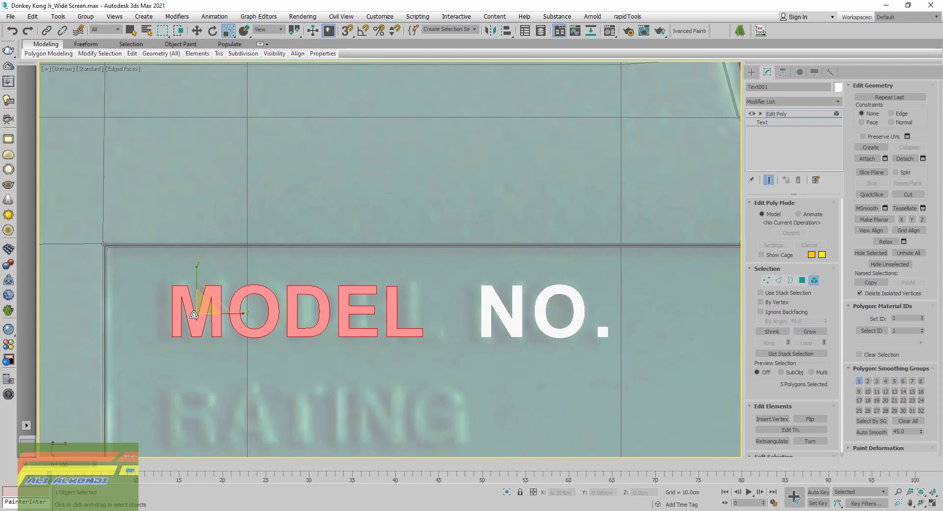
{"action": "left_click_drag", "start_coordinate": [194, 314], "coordinate": [199, 308]}
{"action": "left_click", "coordinate": [196, 30]}
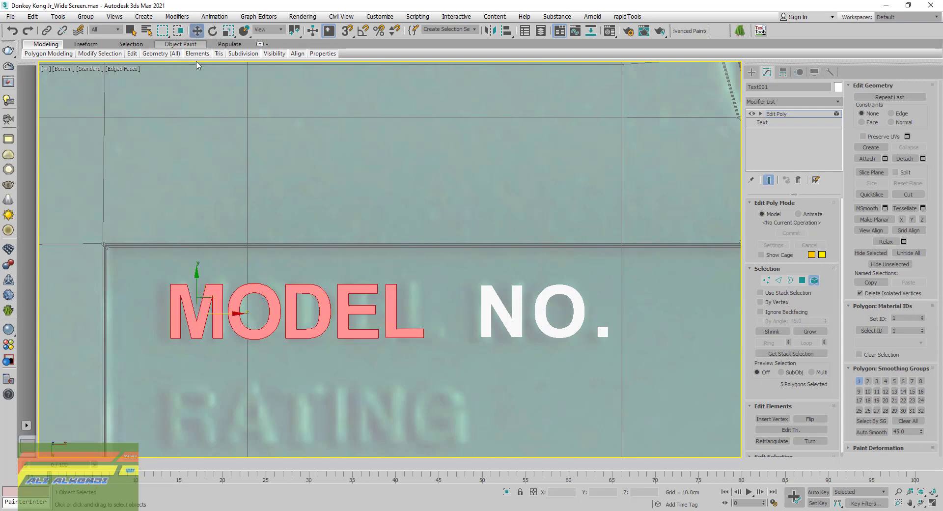
{"action": "left_click_drag", "start_coordinate": [228, 313], "coordinate": [232, 313]}
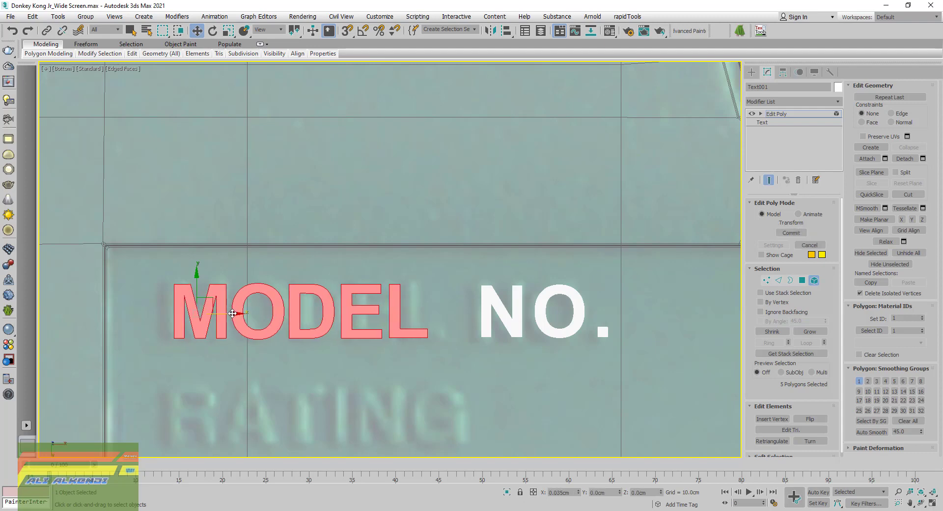
{"action": "left_click_drag", "start_coordinate": [233, 313], "coordinate": [231, 314]}
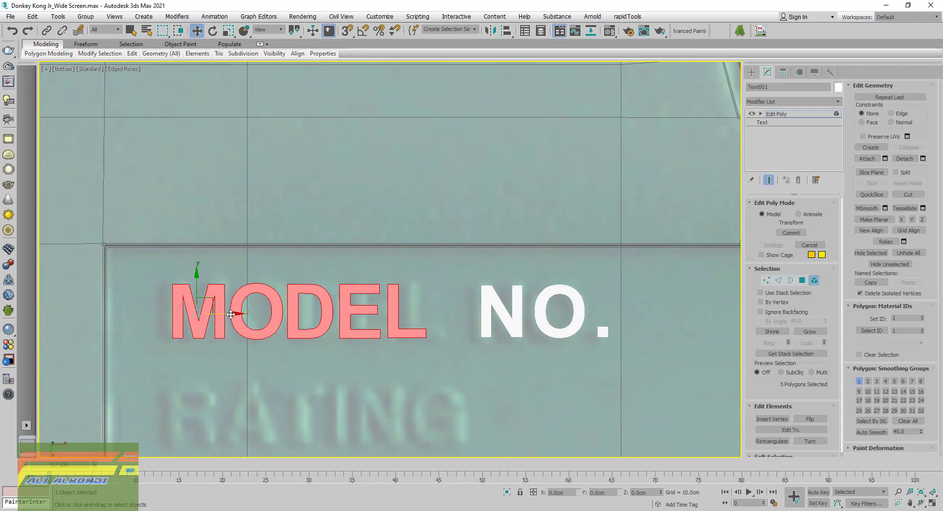
- Respace MODEL by shifting ODEL, DEL, EL and L progressively right
{"action": "left_click", "coordinate": [184, 305], "text": "alt"}
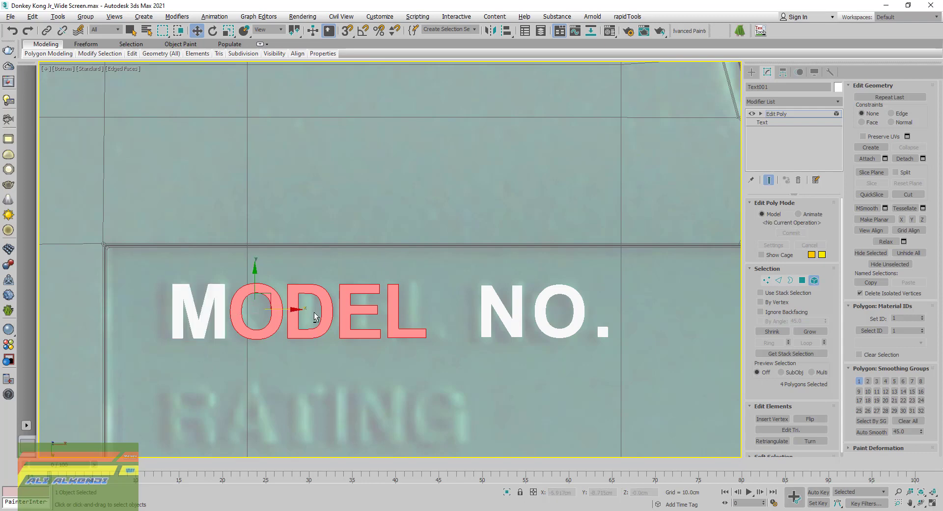
{"action": "left_click_drag", "start_coordinate": [284, 315], "coordinate": [288, 316]}
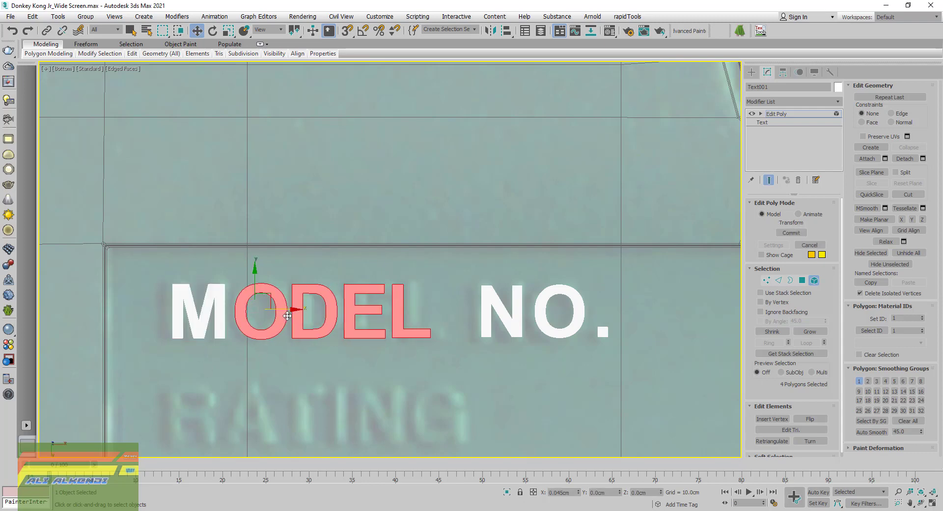
{"action": "left_click", "coordinate": [241, 305], "text": "alt"}
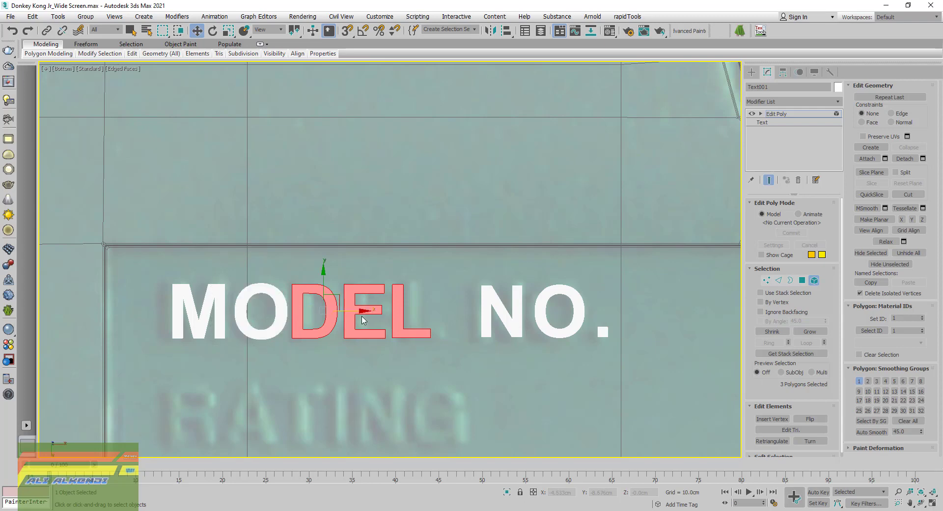
{"action": "left_click_drag", "start_coordinate": [355, 311], "coordinate": [364, 311]}
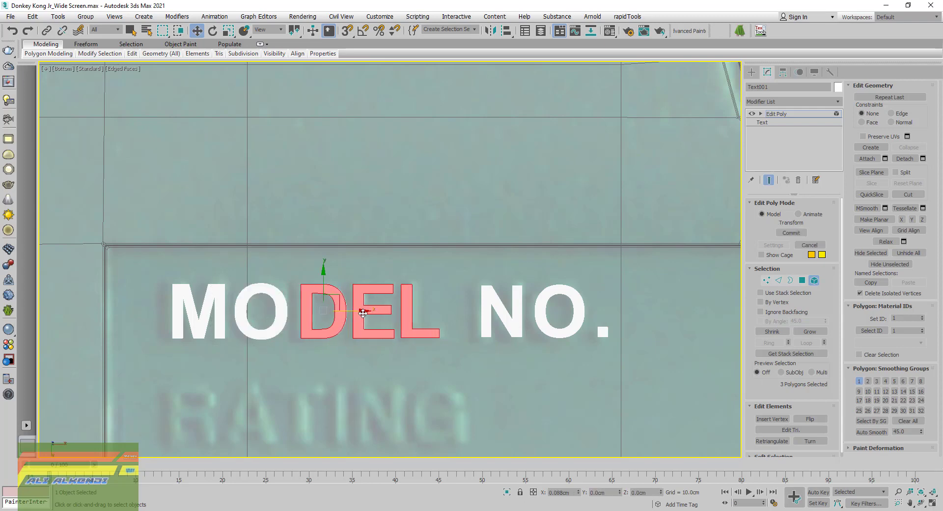
{"action": "left_click", "coordinate": [305, 307], "text": "alt"}
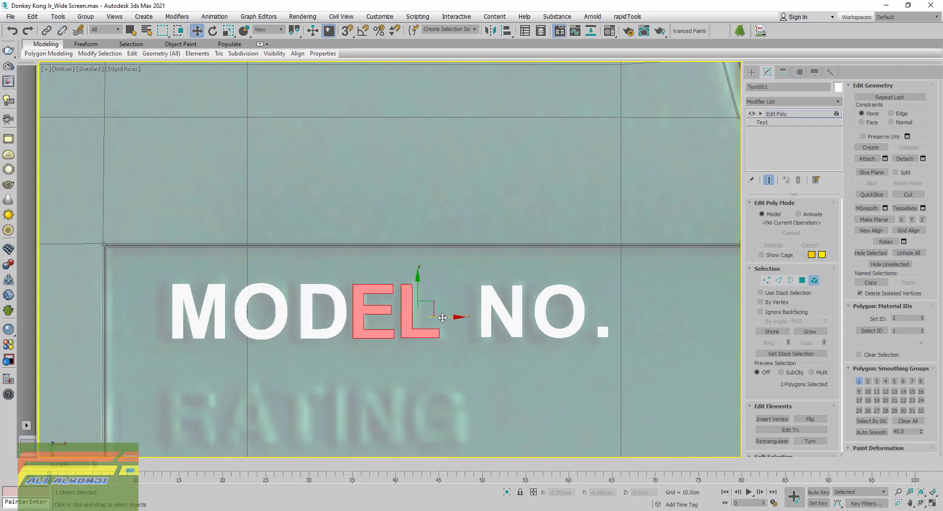
{"action": "left_click_drag", "start_coordinate": [441, 323], "coordinate": [447, 324]}
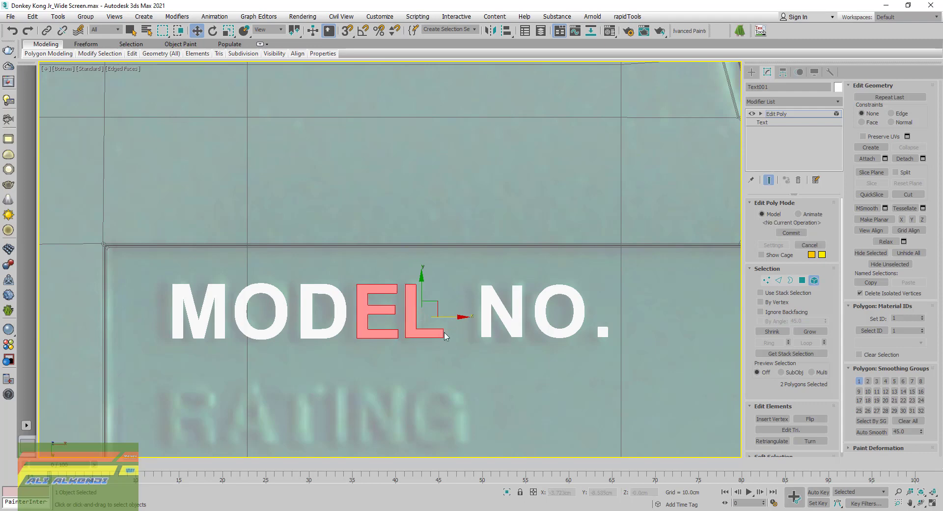
{"action": "left_click", "coordinate": [364, 305], "text": "alt"}
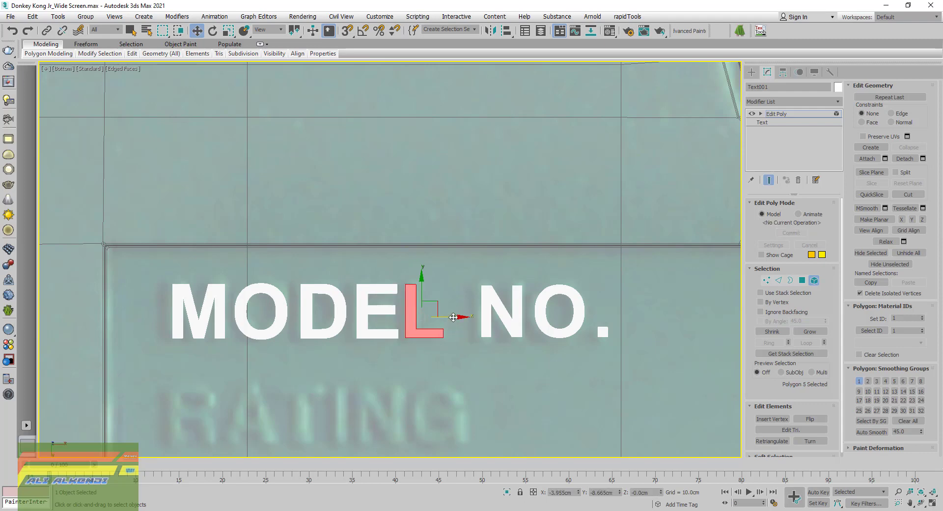
{"action": "left_click_drag", "start_coordinate": [454, 317], "coordinate": [459, 317]}
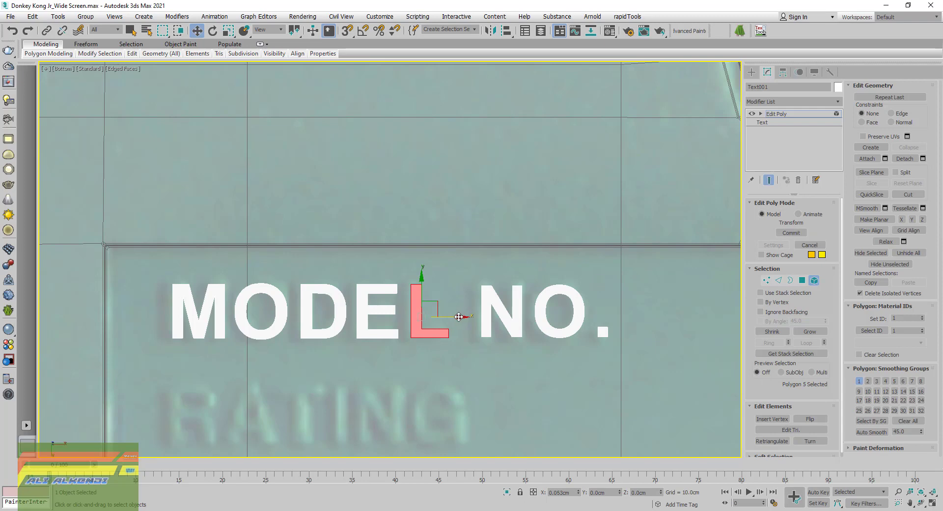
{"action": "left_click", "coordinate": [510, 355]}
{"action": "middle_click_drag", "start_coordinate": [532, 322], "coordinate": [354, 301]}
- Shift-drag a copy of the MODEL NO. text one line lower as Text002
{"action": "scroll", "coordinate": [352, 302], "scroll_direction": "down", "scroll_amount": 3}
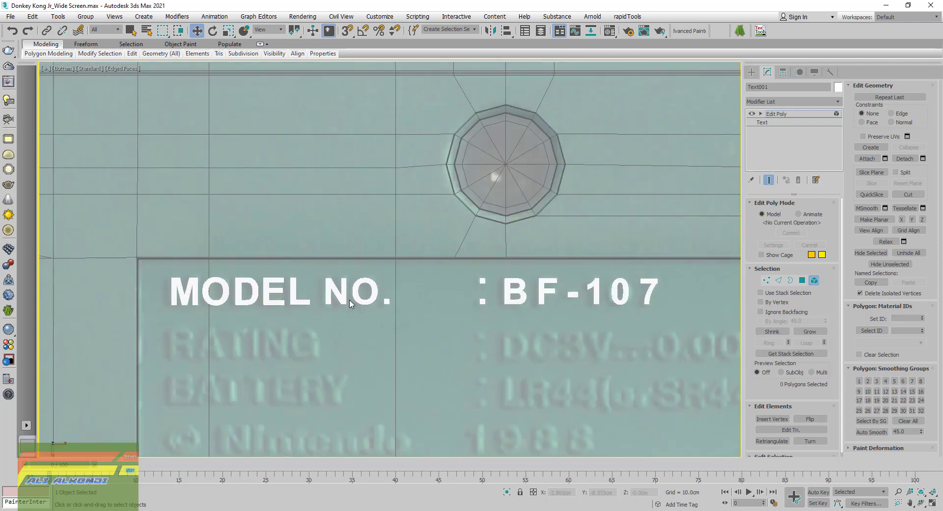
{"action": "scroll", "coordinate": [352, 304], "scroll_direction": "down", "scroll_amount": 3}
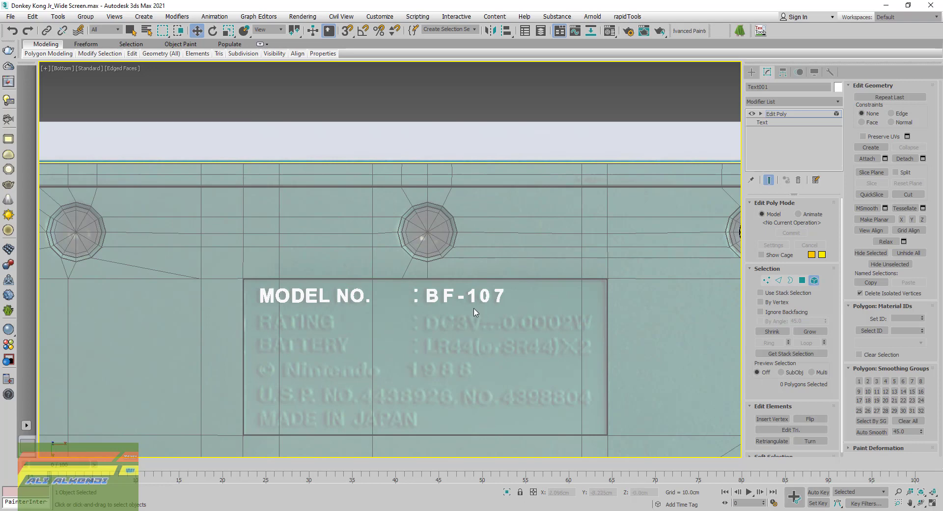
{"action": "scroll", "coordinate": [475, 310], "scroll_direction": "up", "scroll_amount": 2}
{"action": "scroll", "coordinate": [474, 308], "scroll_direction": "up", "scroll_amount": 2}
{"action": "scroll", "coordinate": [475, 306], "scroll_direction": "up", "scroll_amount": 2}
{"action": "scroll", "coordinate": [475, 304], "scroll_direction": "up", "scroll_amount": 2}
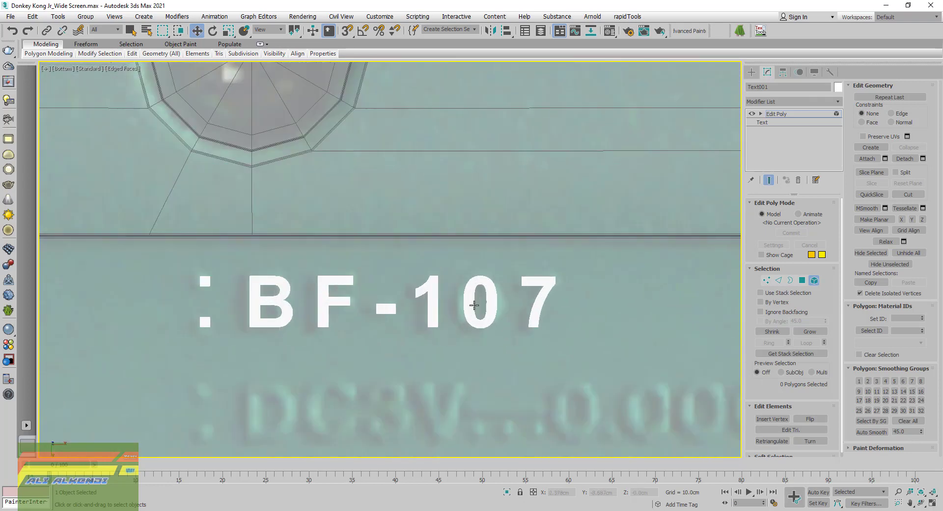
{"action": "middle_click_drag", "start_coordinate": [481, 309], "coordinate": [481, 302]}
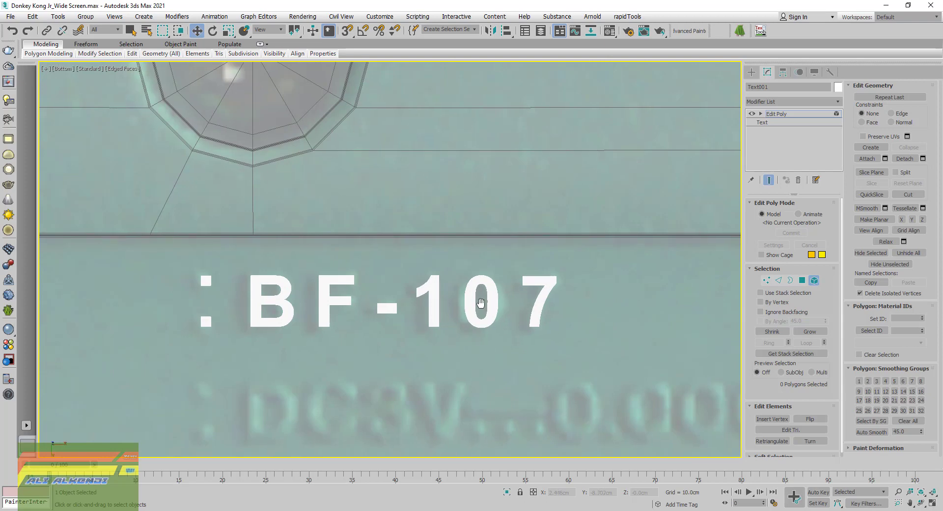
{"action": "scroll", "coordinate": [528, 304], "scroll_direction": "down", "scroll_amount": 3}
{"action": "scroll", "coordinate": [519, 309], "scroll_direction": "down", "scroll_amount": 2}
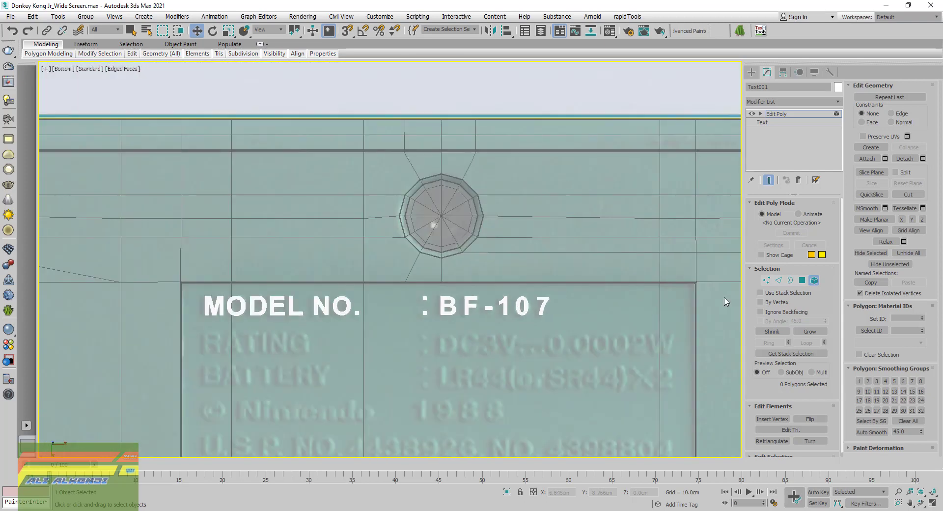
{"action": "left_click", "coordinate": [814, 280]}
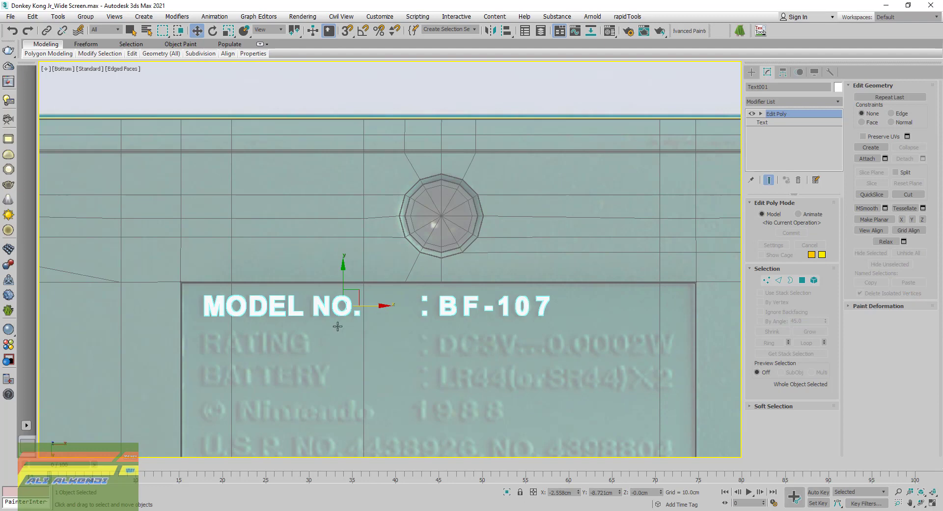
{"action": "middle_click_drag", "start_coordinate": [337, 326], "coordinate": [346, 305]}
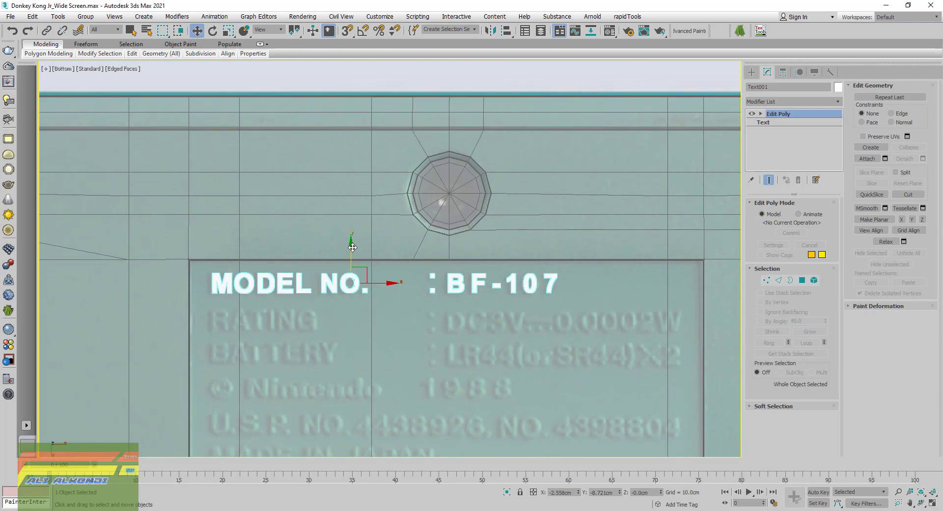
{"action": "left_click_drag", "start_coordinate": [353, 247], "coordinate": [353, 285], "text": "shift"}
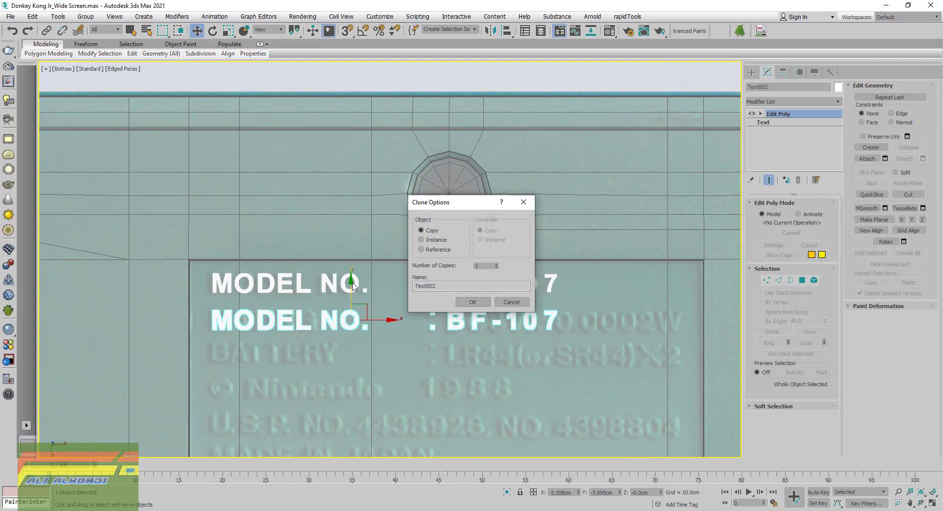
{"action": "left_click", "coordinate": [473, 301]}
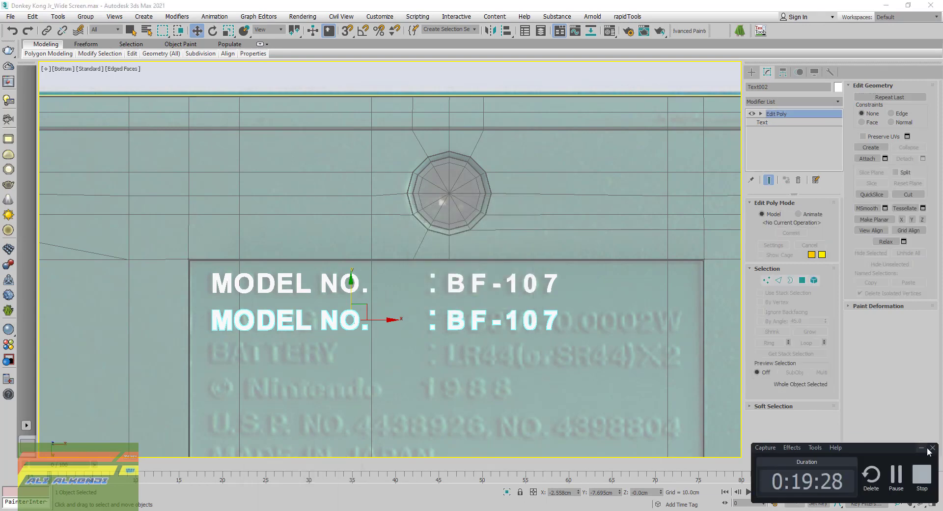
{"action": "left_click", "coordinate": [922, 448]}
{"action": "middle_click_drag", "start_coordinate": [324, 305], "coordinate": [393, 290]}
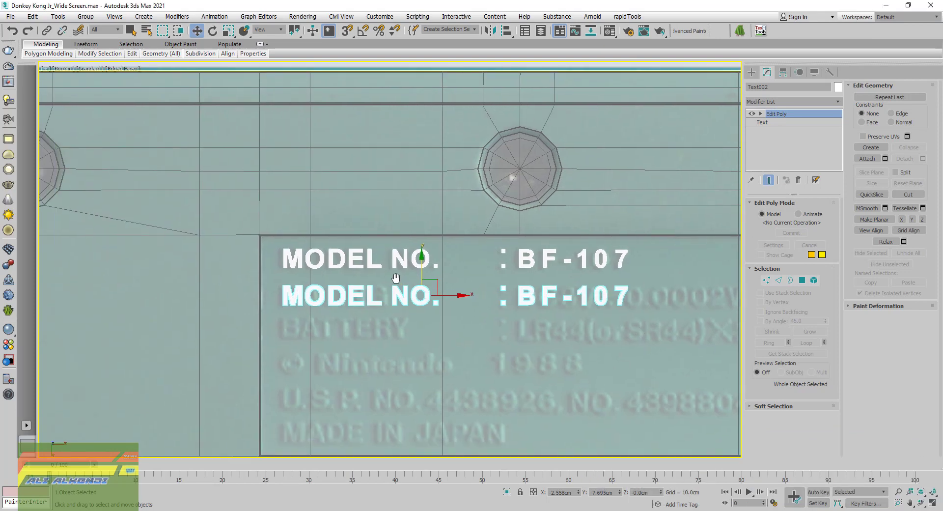
{"action": "scroll", "coordinate": [372, 296], "scroll_direction": "up", "scroll_amount": 3}
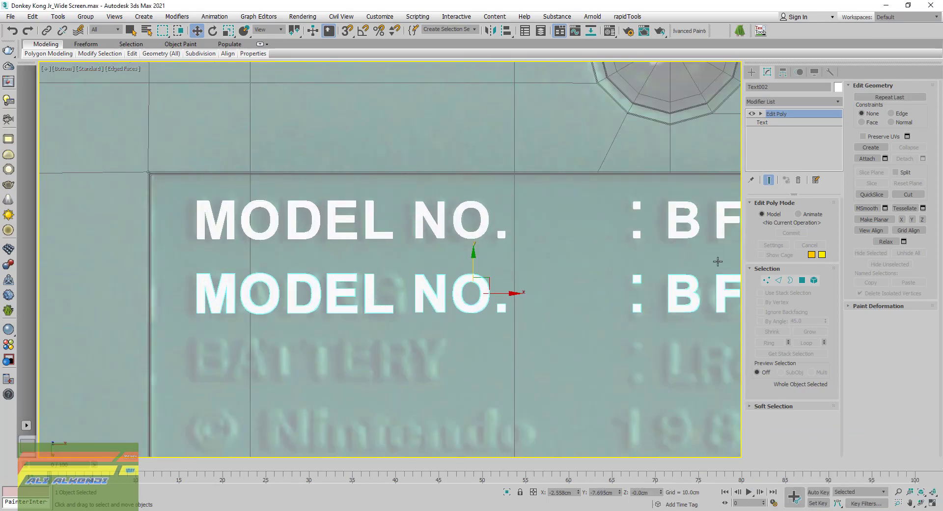
- Remove the copy's Edit Poly and change its text to 'RATING'
{"action": "left_click", "coordinate": [799, 180]}
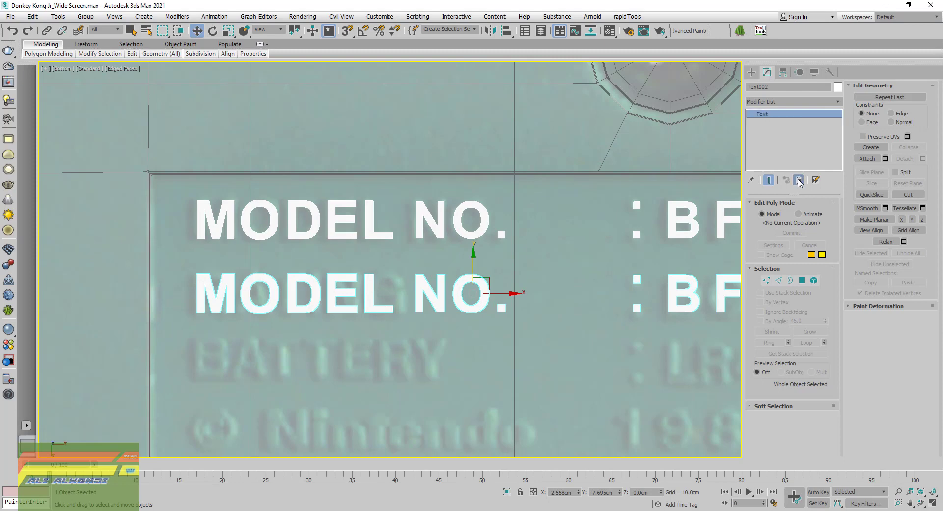
{"action": "left_click", "coordinate": [769, 310]}
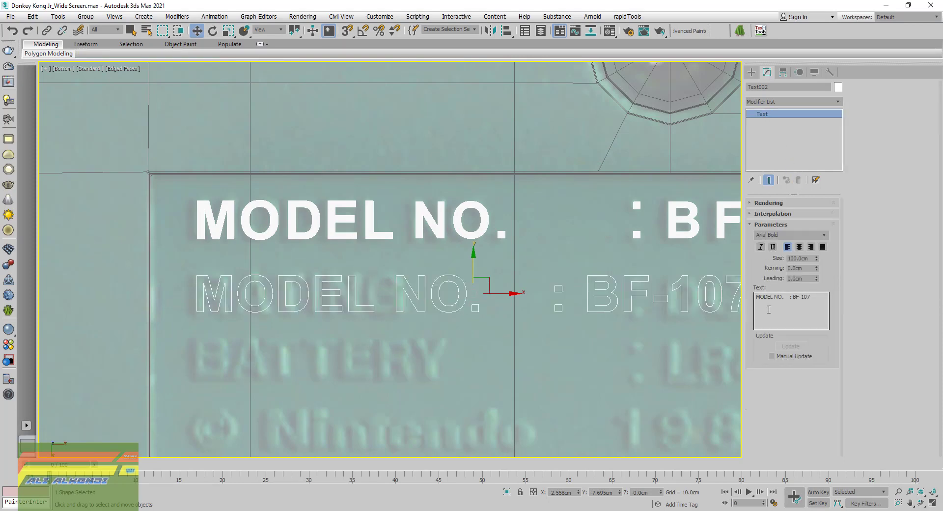
{"action": "left_click_drag", "start_coordinate": [814, 297], "coordinate": [746, 291]}
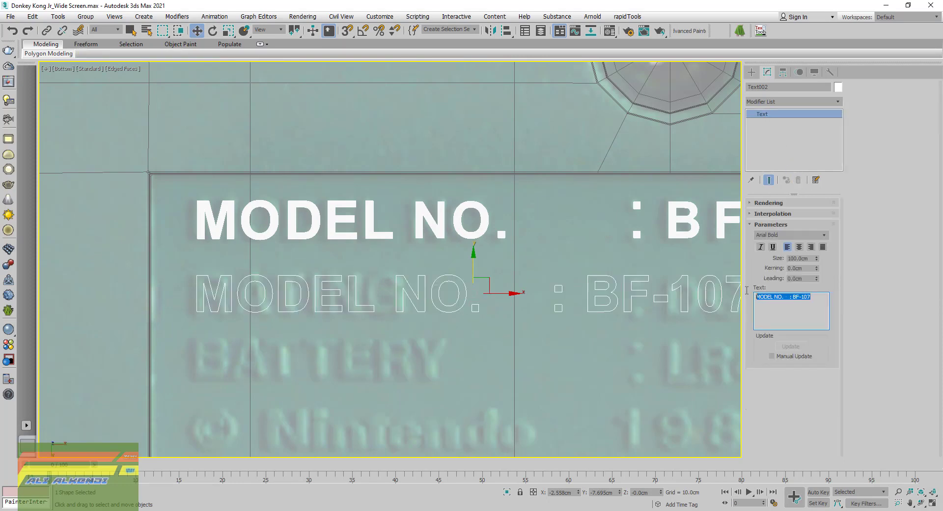
{"action": "key", "text": "BackSpace"}
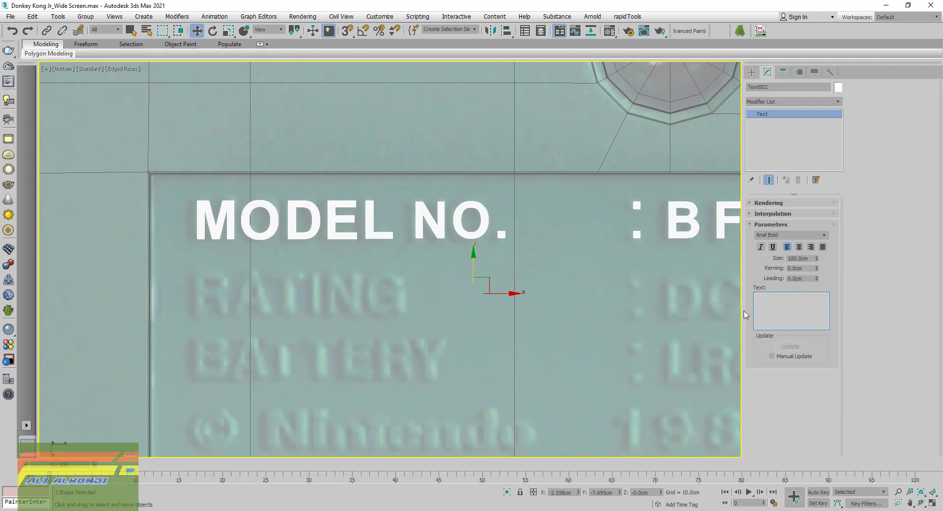
{"action": "middle_click_drag", "start_coordinate": [488, 312], "coordinate": [435, 301]}
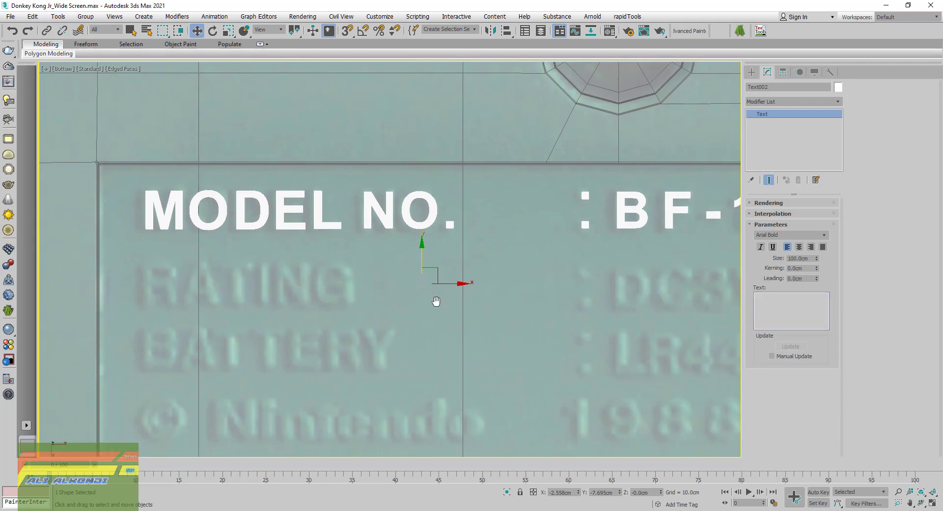
{"action": "left_click", "coordinate": [788, 300]}
{"action": "type", "text": "RAT"}
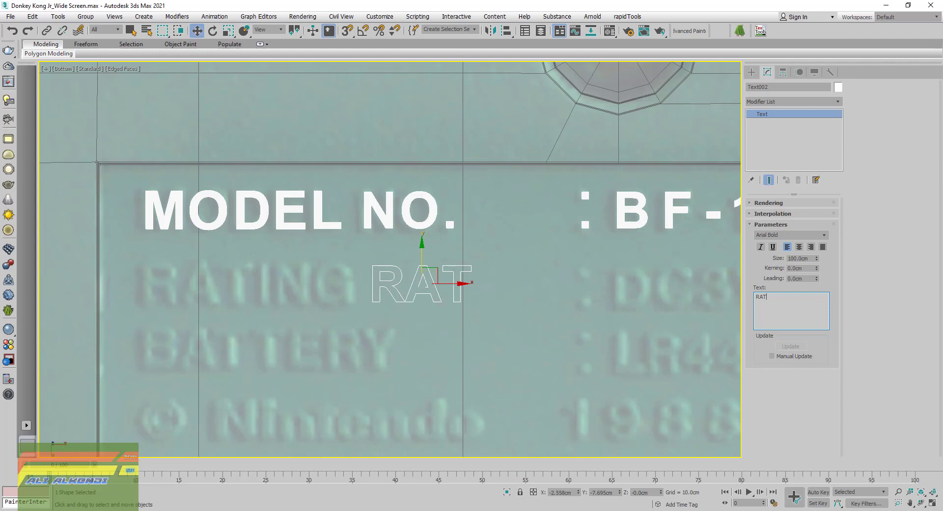
{"action": "type", "text": "ING"}
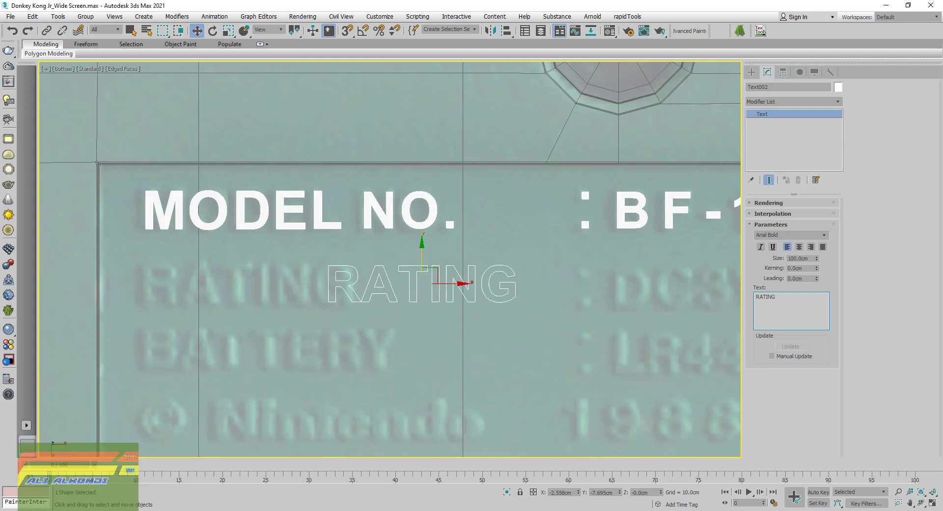
- Move RATING left over the reference, scale it to about 109%, and nudge it right
{"action": "left_click_drag", "start_coordinate": [449, 285], "coordinate": [277, 280]}
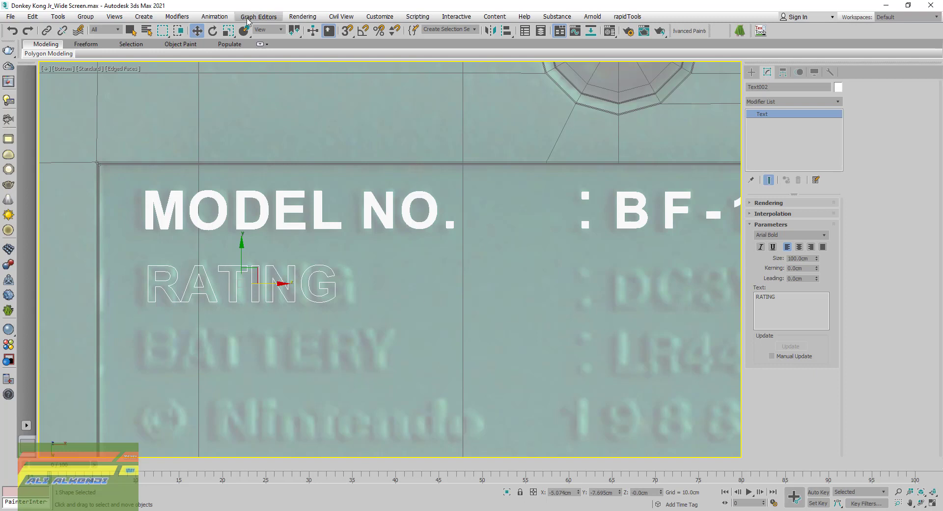
{"action": "left_click", "coordinate": [233, 33]}
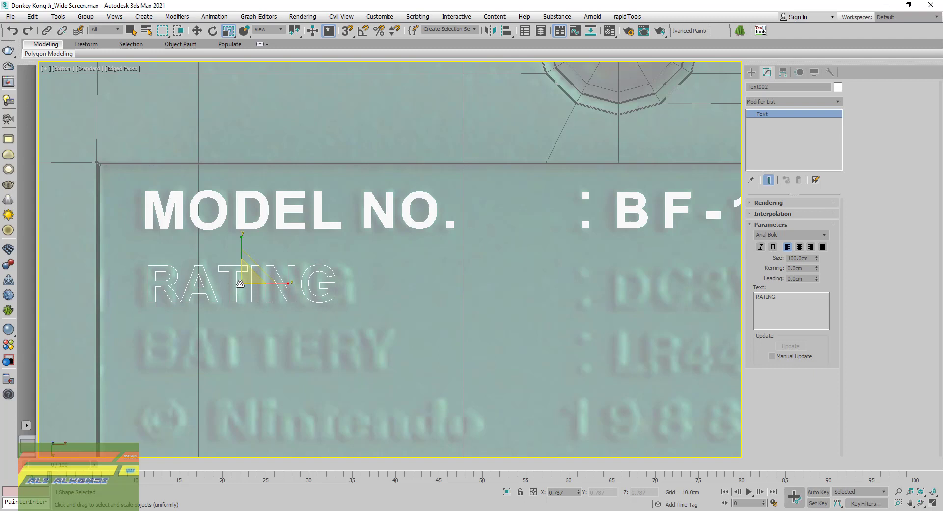
{"action": "left_click_drag", "start_coordinate": [241, 284], "coordinate": [239, 278]}
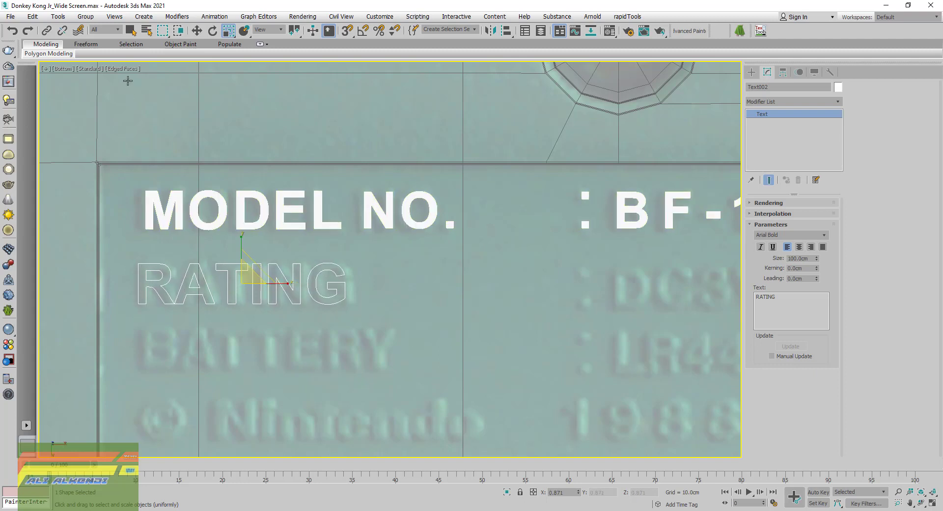
{"action": "left_click", "coordinate": [197, 31]}
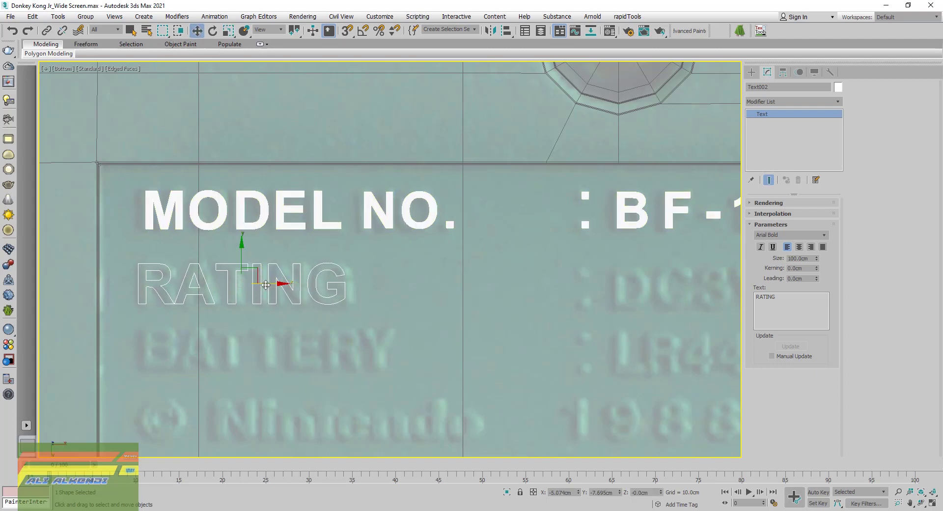
{"action": "left_click_drag", "start_coordinate": [266, 285], "coordinate": [274, 286]}
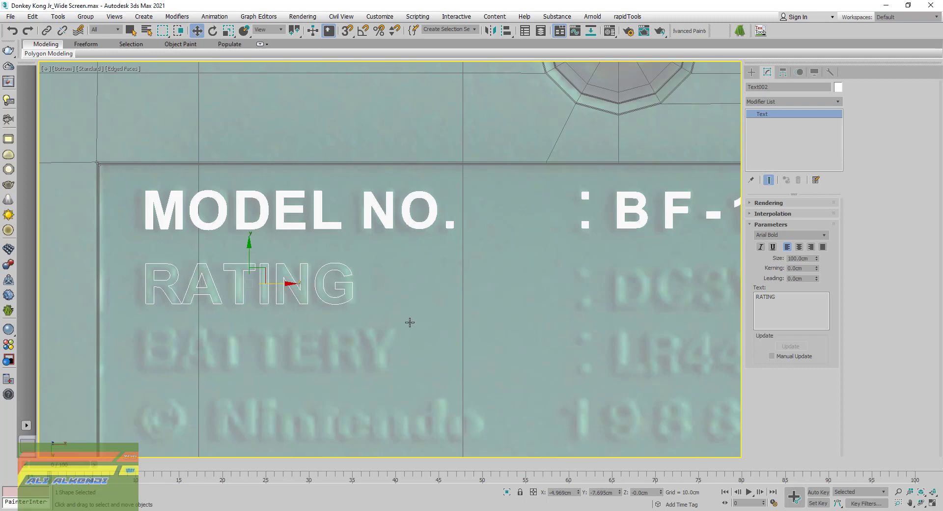
{"action": "middle_click_drag", "start_coordinate": [411, 322], "coordinate": [362, 310]}
{"action": "scroll", "coordinate": [363, 306], "scroll_direction": "down", "scroll_amount": 2}
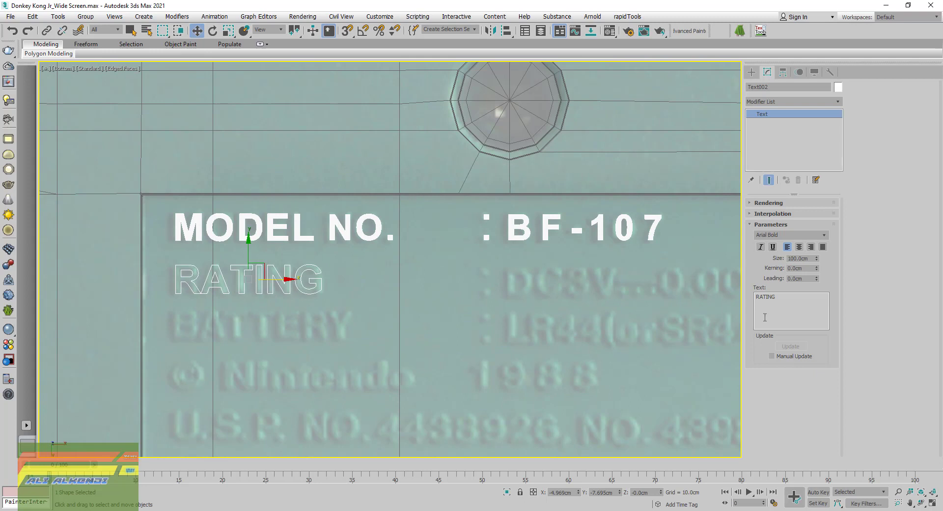
- Extend the Text002 wording to read 'RATING : DC3V...0.0002W'
{"action": "left_click", "coordinate": [787, 300]}
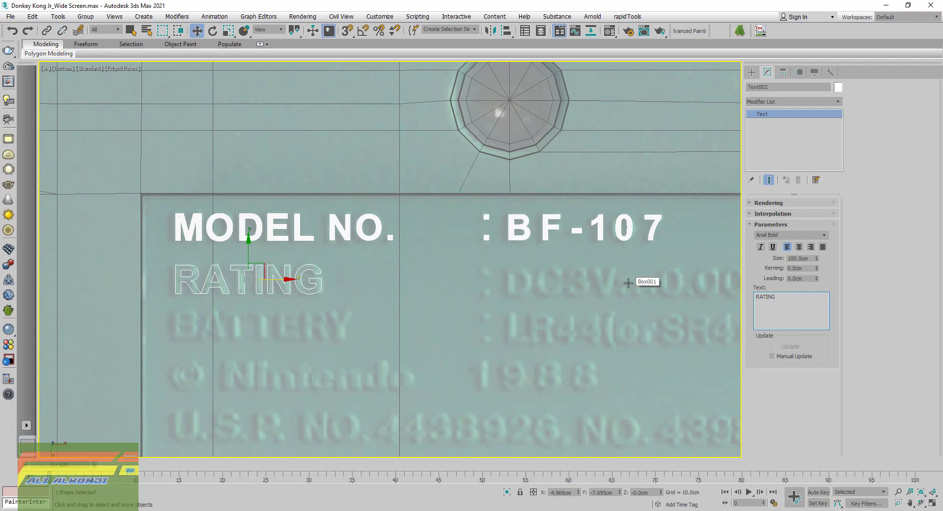
{"action": "type", "text": ":"}
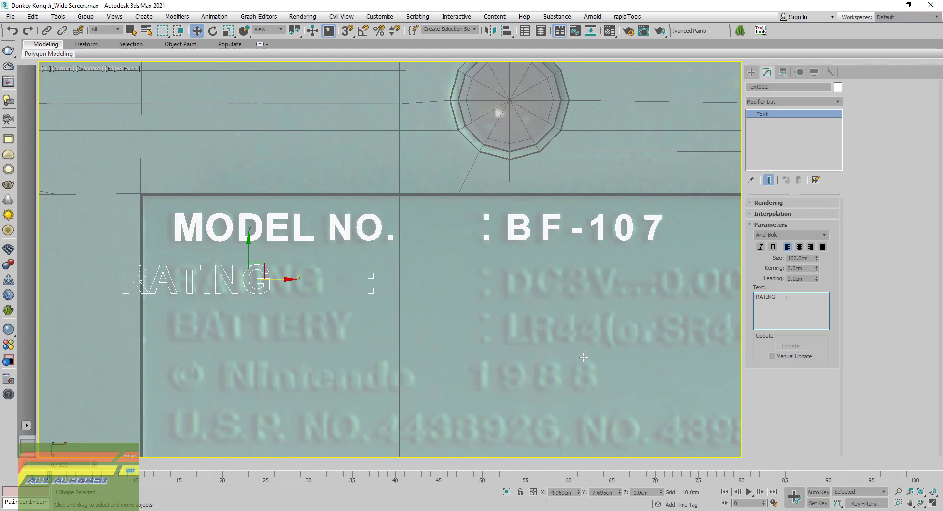
{"action": "type", "text": " DC"}
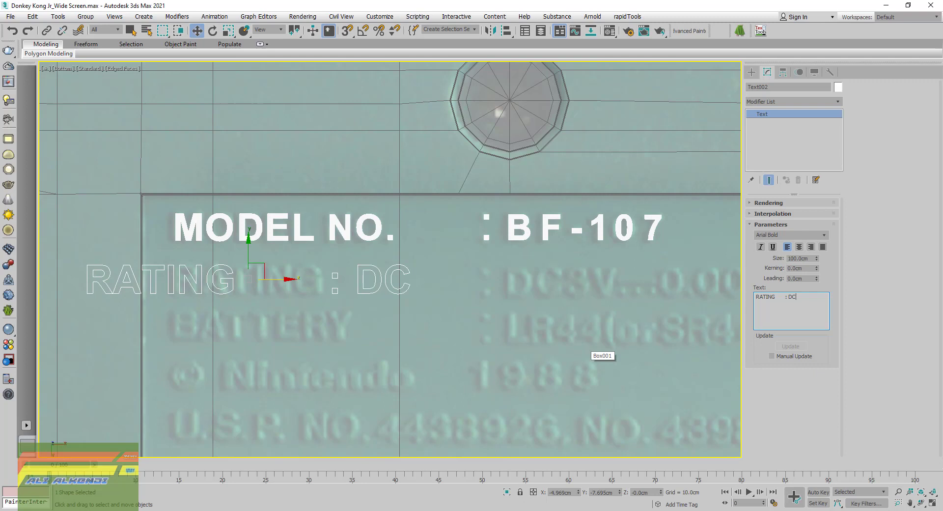
{"action": "type", "text": "3V"}
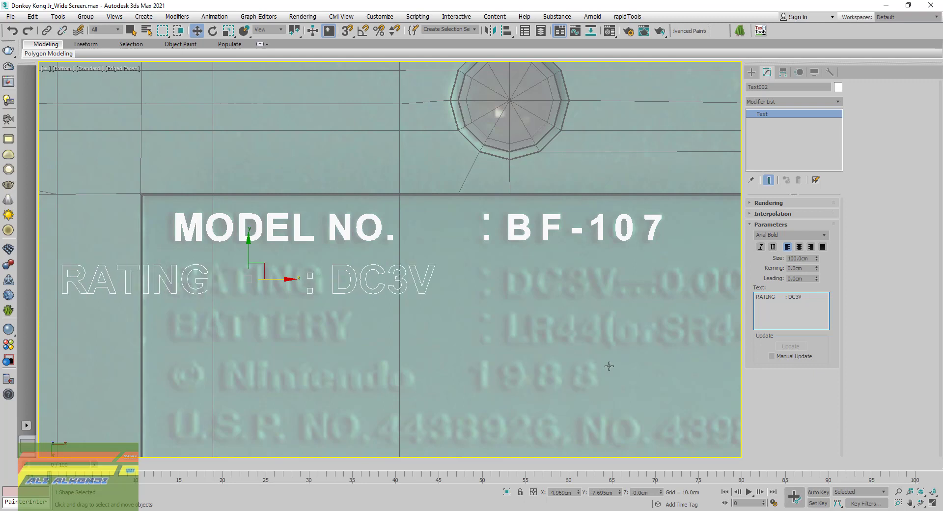
{"action": "middle_click_drag", "start_coordinate": [608, 368], "coordinate": [417, 313]}
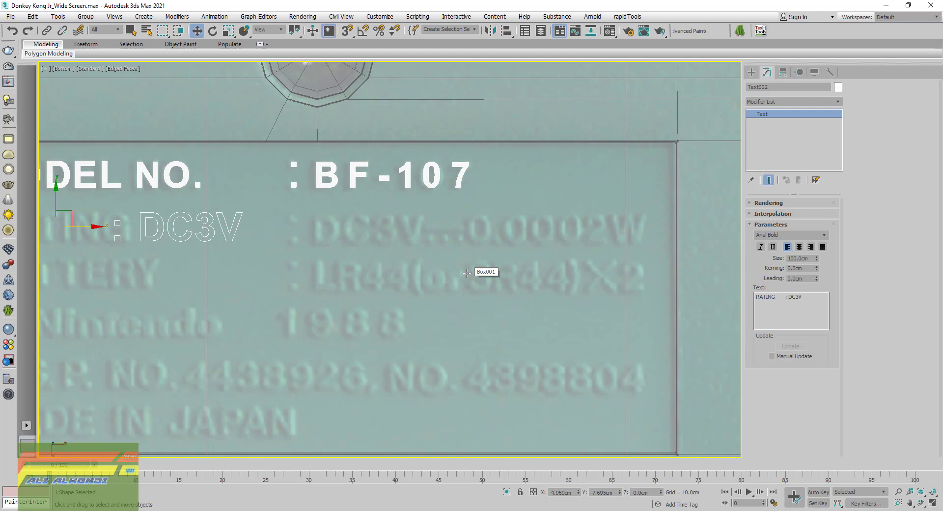
{"action": "left_click", "coordinate": [814, 296]}
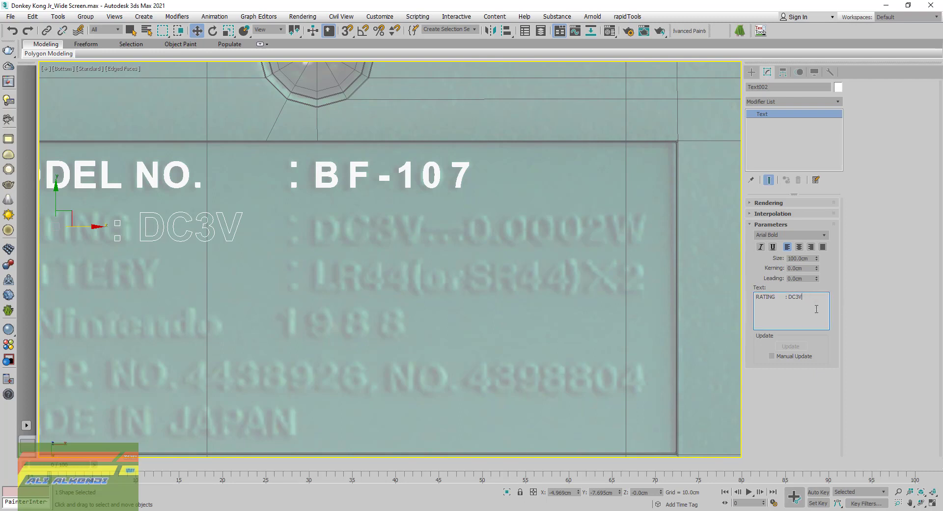
{"action": "type", "text": " ."}
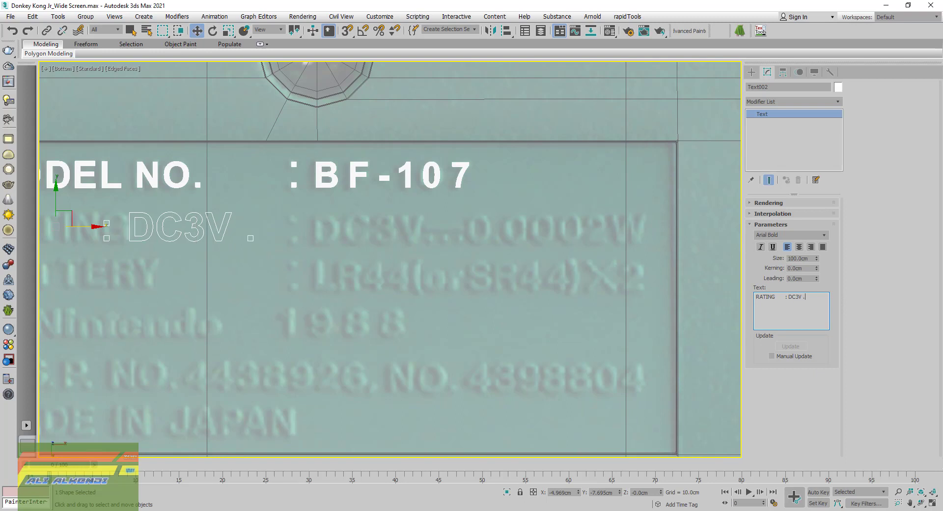
{"action": "type", "text": ".."}
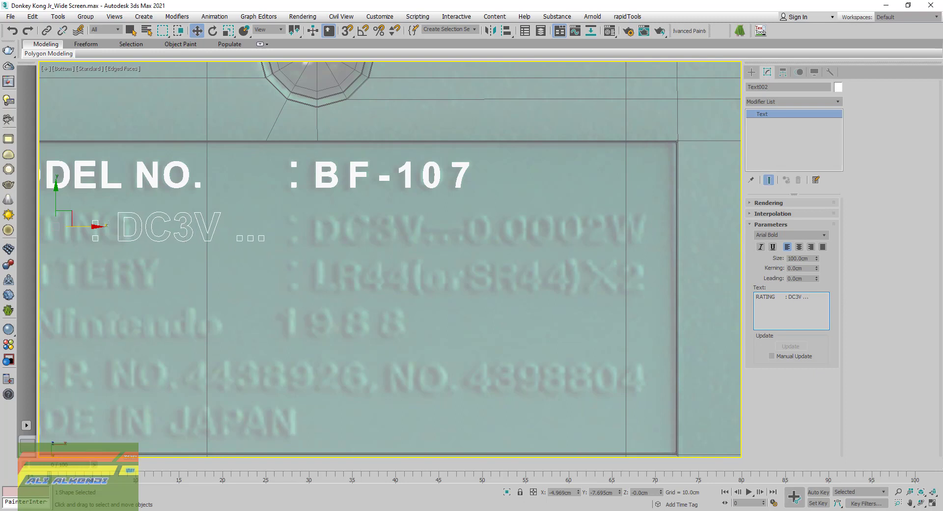
{"action": "key", "text": "BackSpace"}
{"action": "key", "text": "BackSpace"}
{"action": "key", "text": "BackSpace"}
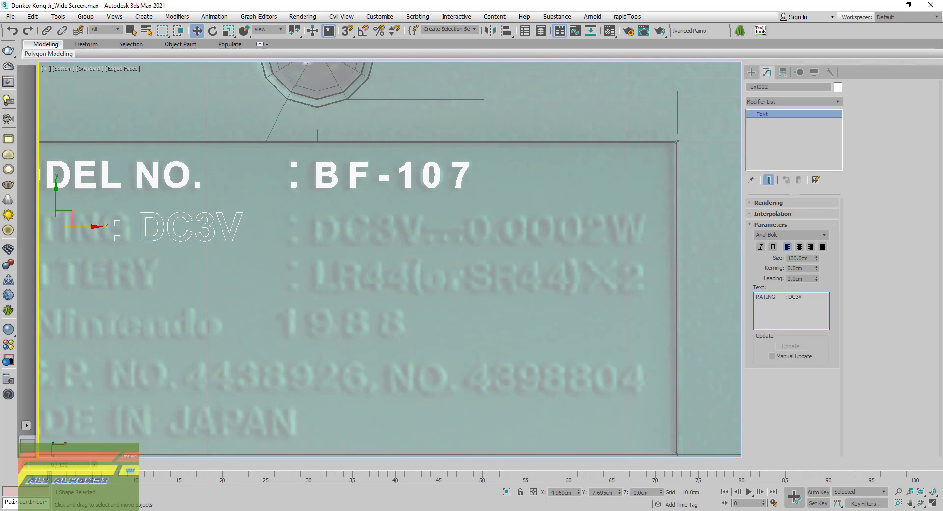
{"action": "type", "text": "..."}
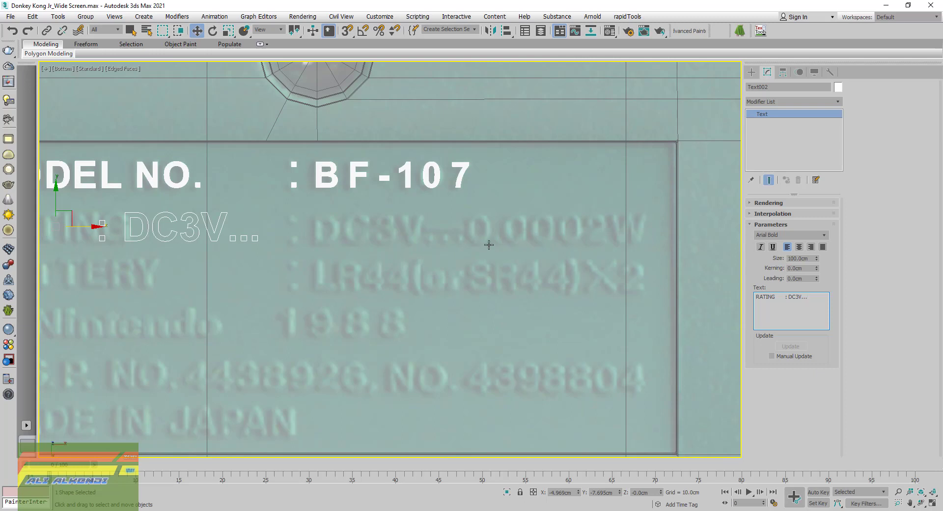
{"action": "type", "text": "0"}
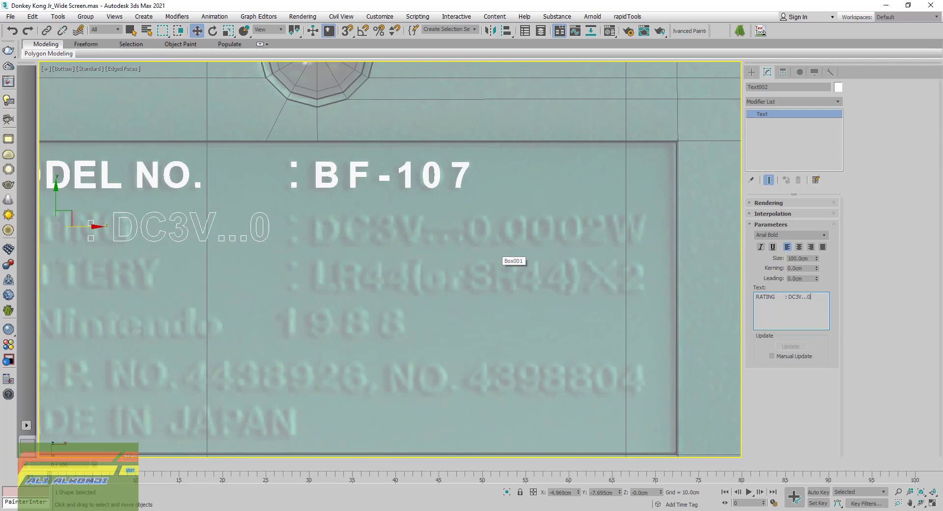
{"action": "type", "text": ".00"}
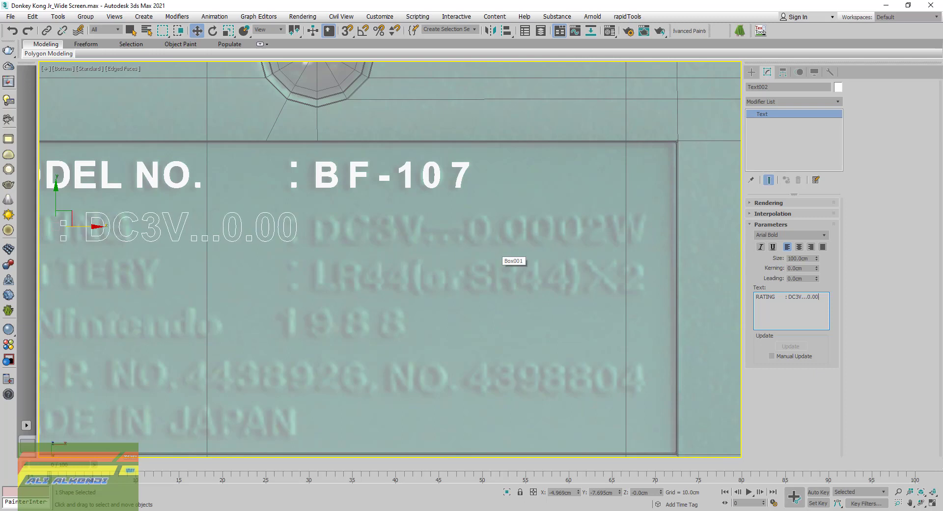
{"action": "type", "text": "0"}
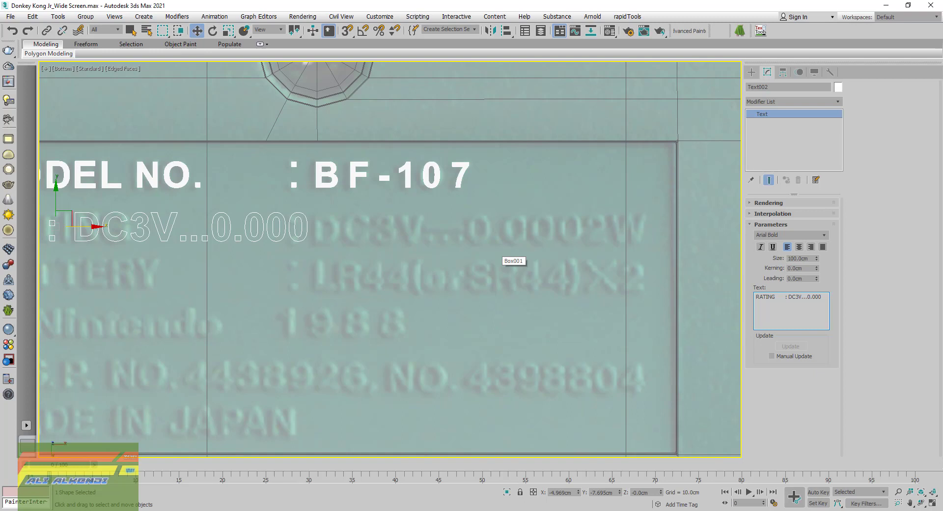
{"action": "type", "text": "2W"}
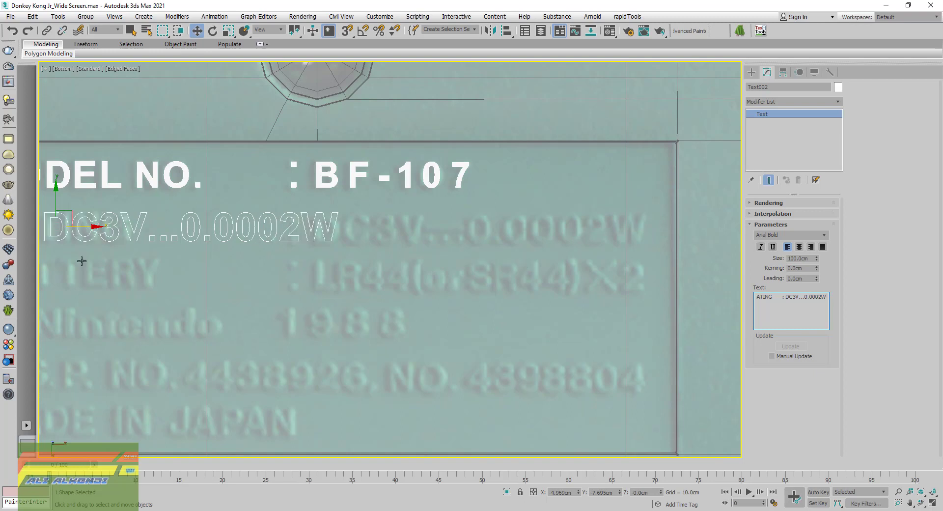
- Move the RATING line right so it sits over the label's second line
{"action": "middle_click_drag", "start_coordinate": [119, 264], "coordinate": [266, 257]}
{"action": "scroll", "coordinate": [247, 248], "scroll_direction": "down", "scroll_amount": 4}
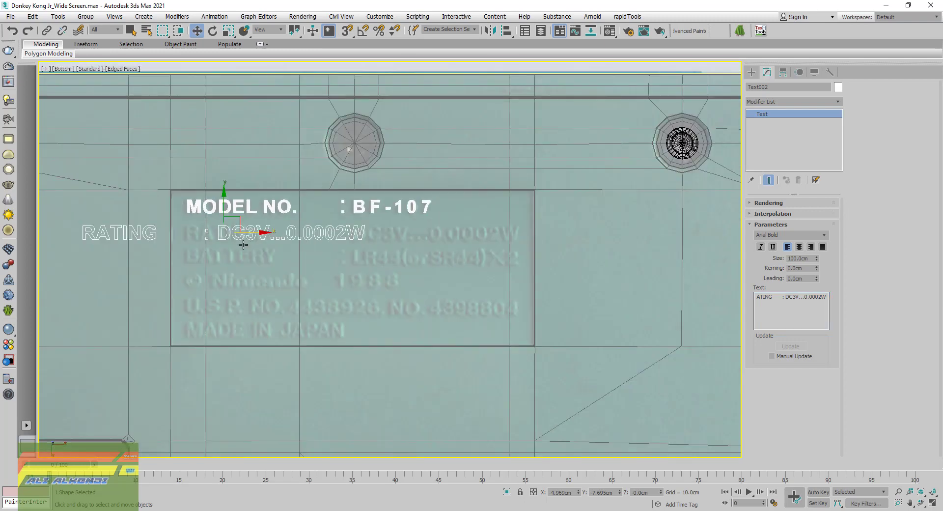
{"action": "left_click_drag", "start_coordinate": [304, 223], "coordinate": [352, 216]}
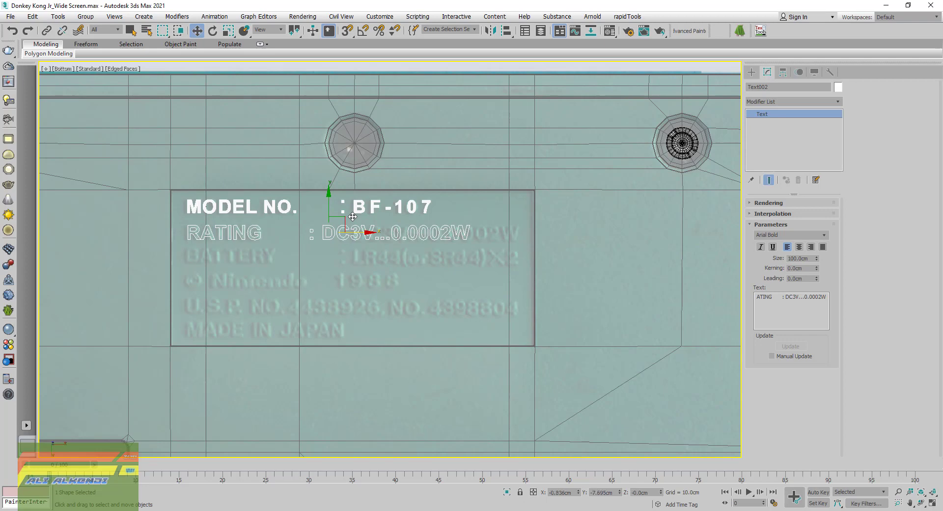
{"action": "scroll", "coordinate": [203, 235], "scroll_direction": "up", "scroll_amount": 5}
{"action": "scroll", "coordinate": [203, 233], "scroll_direction": "up", "scroll_amount": 2}
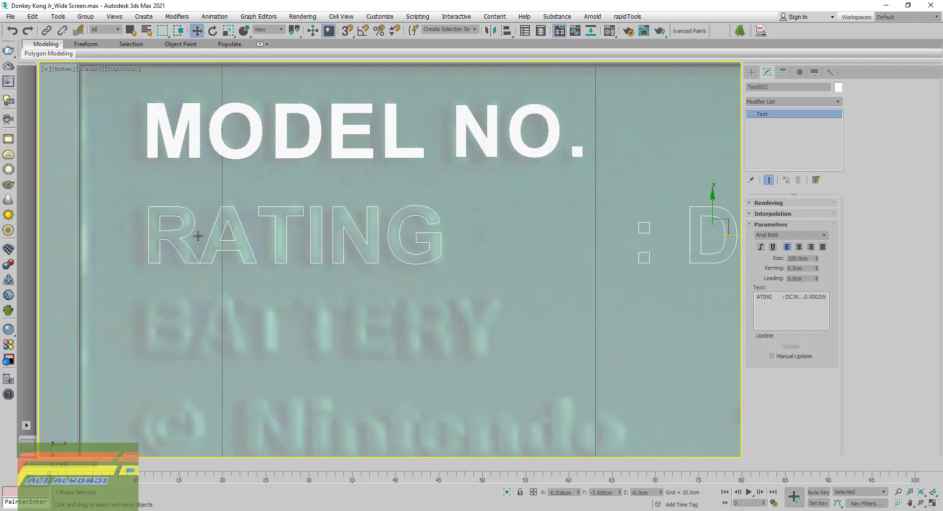
{"action": "scroll", "coordinate": [203, 233], "scroll_direction": "down", "scroll_amount": 4}
{"action": "middle_click_drag", "start_coordinate": [435, 271], "coordinate": [363, 269]}
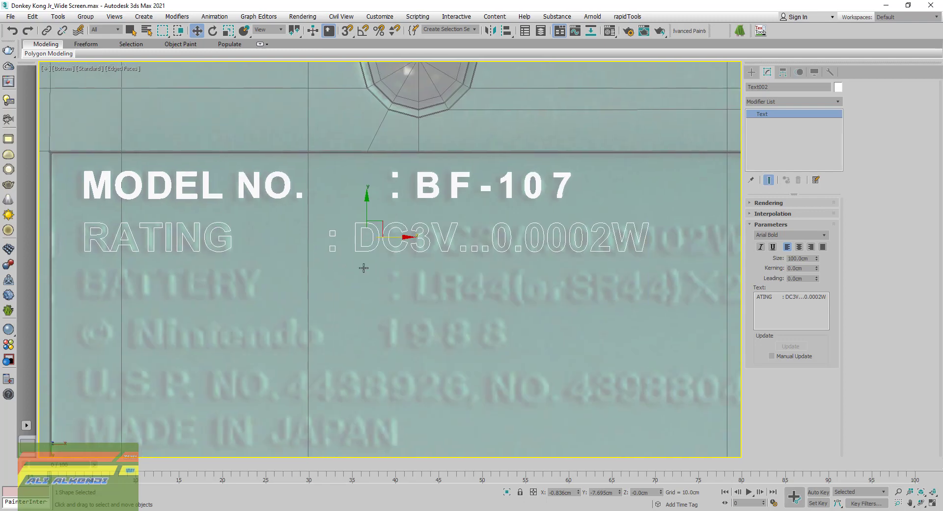
- Add an Edit Poly modifier to Text002 and switch to Element selection
{"action": "left_click", "coordinate": [838, 102]}
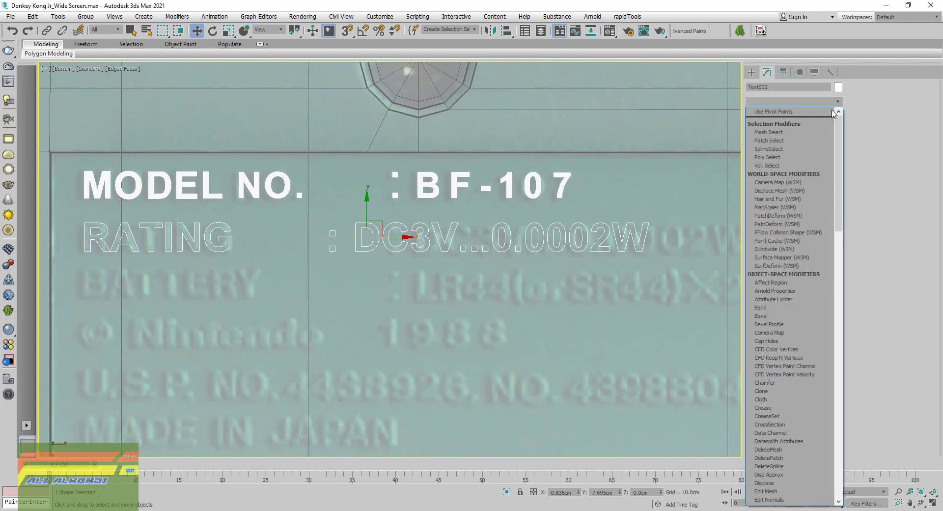
{"action": "scroll", "coordinate": [848, 221], "scroll_direction": "down", "scroll_amount": 5}
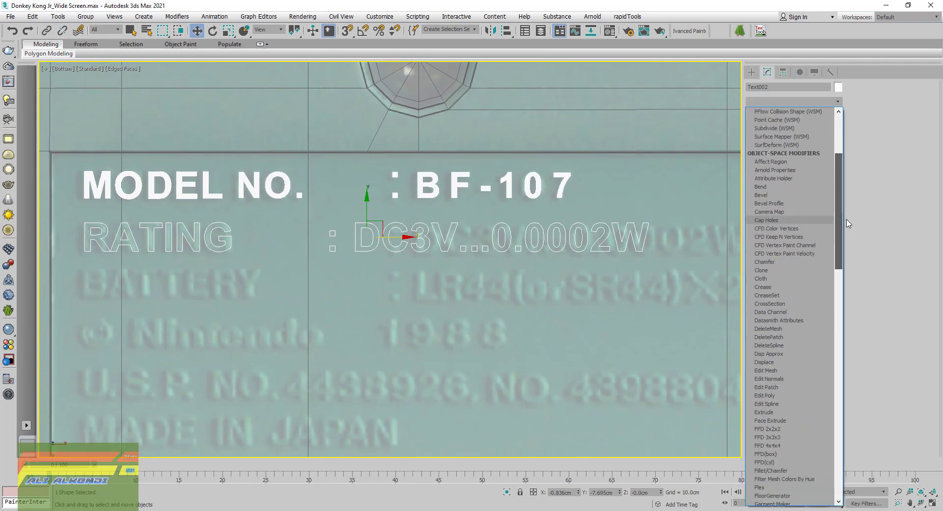
{"action": "left_click", "coordinate": [765, 401]}
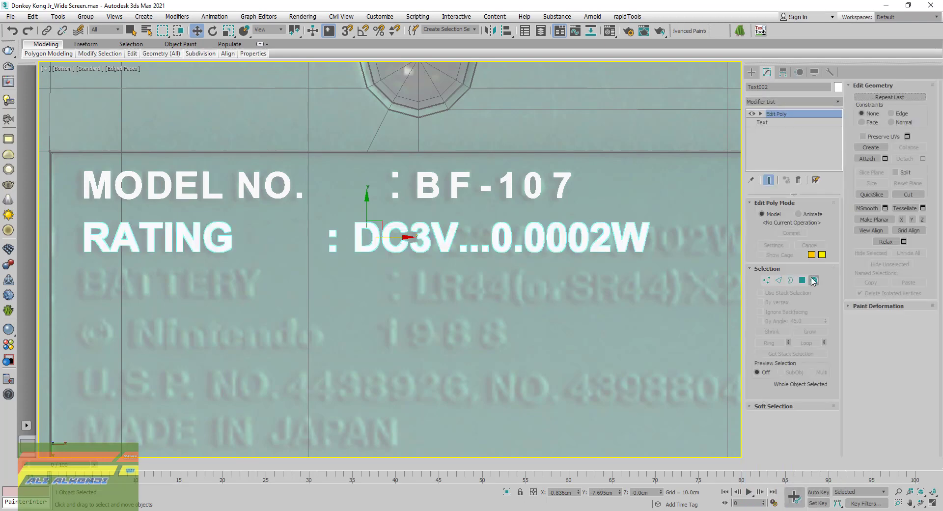
{"action": "left_click", "coordinate": [815, 280]}
- Shift the colon and DC3V...0.0002W characters slightly, then raise the colon's upper dot
{"action": "middle_click_drag", "start_coordinate": [408, 270], "coordinate": [339, 271]}
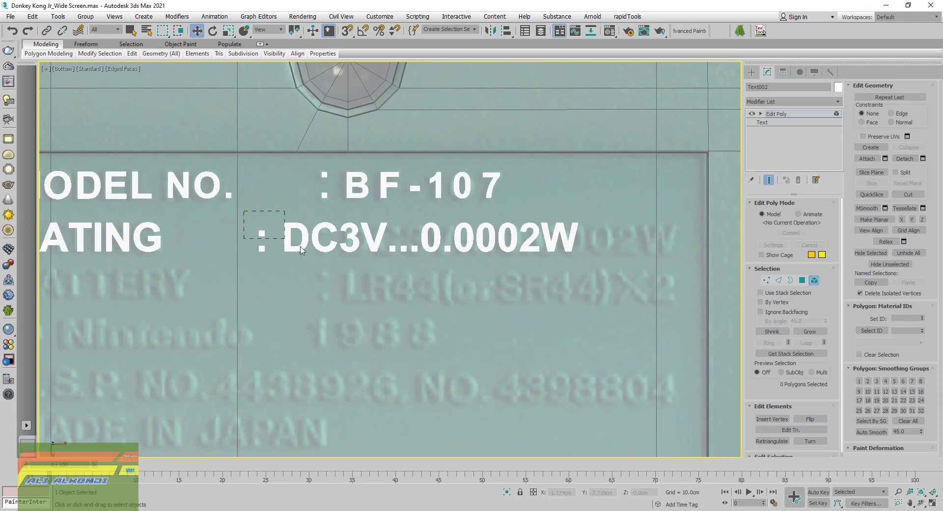
{"action": "left_click_drag", "start_coordinate": [249, 219], "coordinate": [593, 281]}
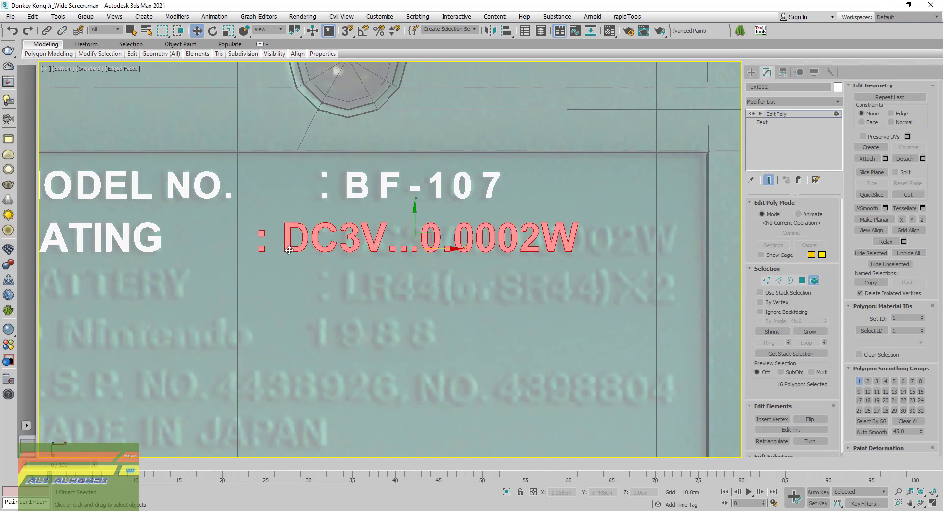
{"action": "left_click_drag", "start_coordinate": [450, 249], "coordinate": [514, 247]}
{"action": "scroll", "coordinate": [368, 260], "scroll_direction": "up", "scroll_amount": 3}
{"action": "scroll", "coordinate": [369, 261], "scroll_direction": "up", "scroll_amount": 3}
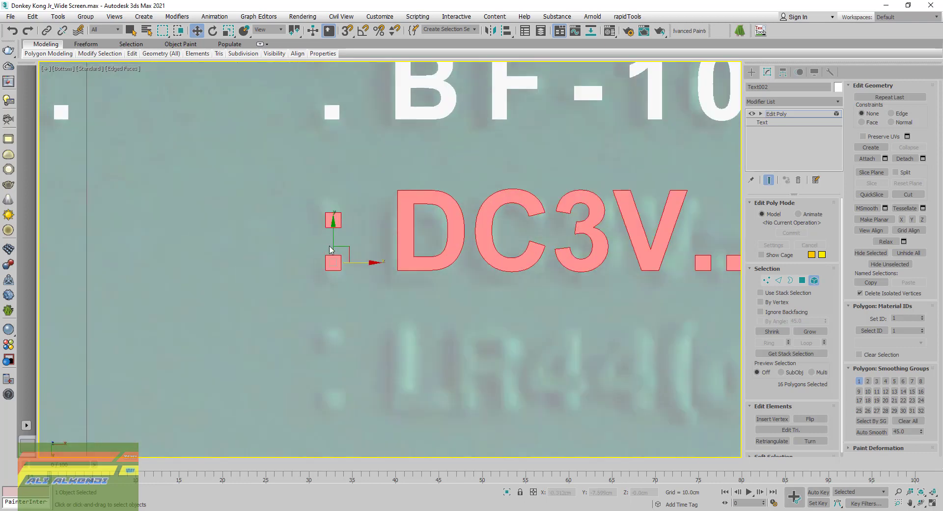
{"action": "left_click_drag", "start_coordinate": [370, 261], "coordinate": [367, 263]}
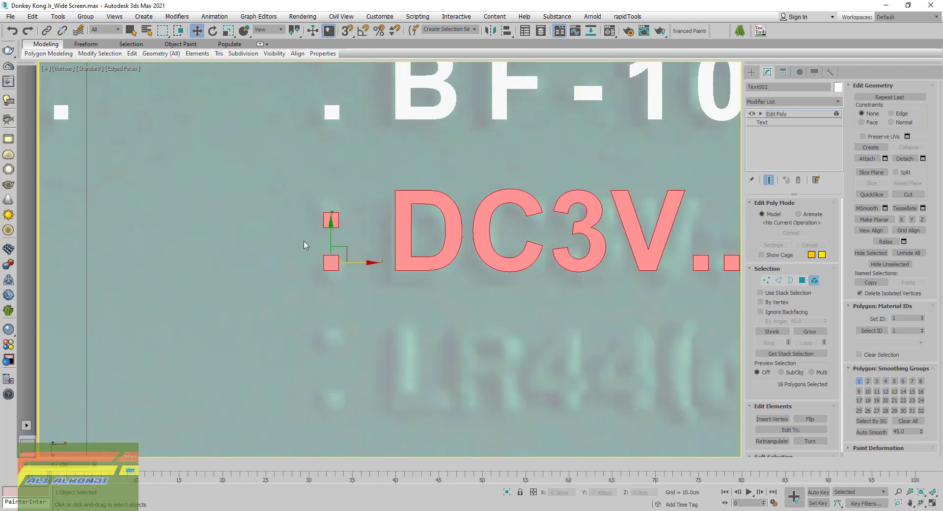
{"action": "left_click_drag", "start_coordinate": [316, 204], "coordinate": [368, 246]}
{"action": "left_click_drag", "start_coordinate": [330, 186], "coordinate": [328, 176]}
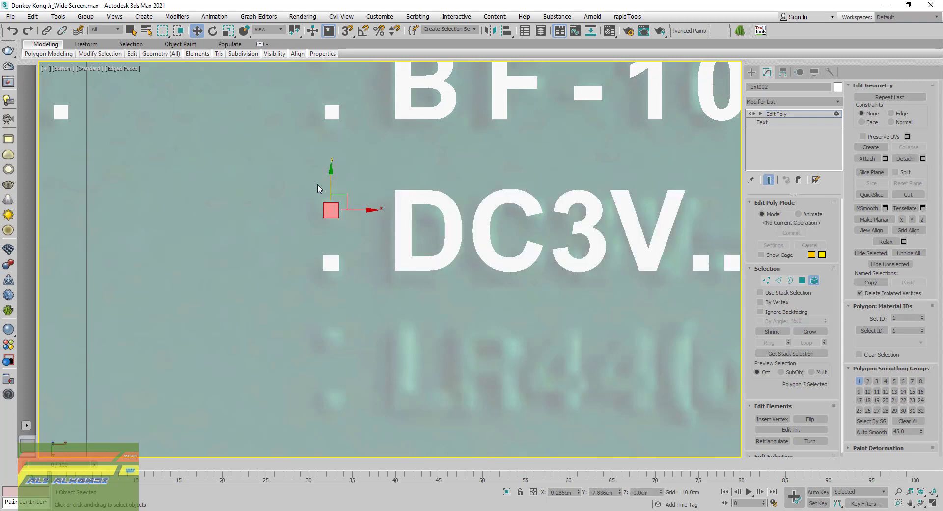
- Move the C3V...0.000 characters right, then step 3V...0.000 further toward the reference
{"action": "middle_click_drag", "start_coordinate": [473, 312], "coordinate": [259, 335]}
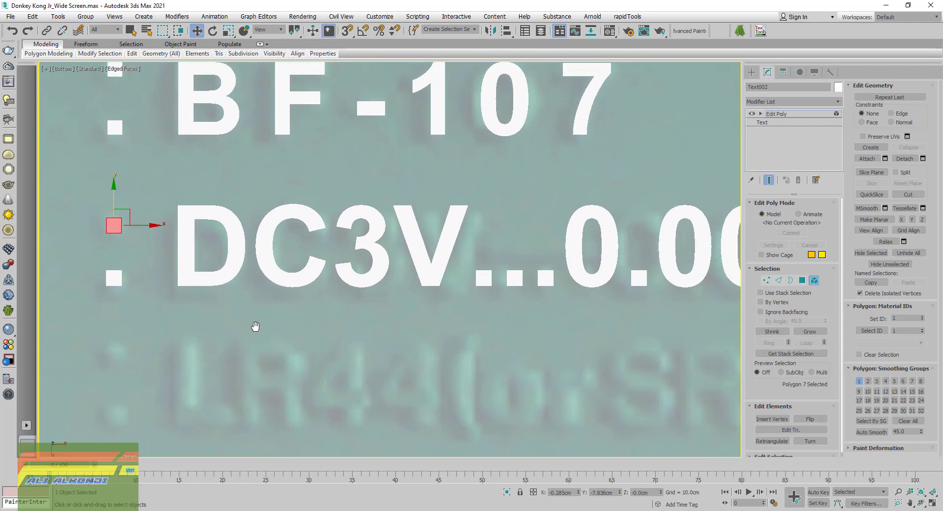
{"action": "scroll", "coordinate": [258, 335], "scroll_direction": "down", "scroll_amount": 2}
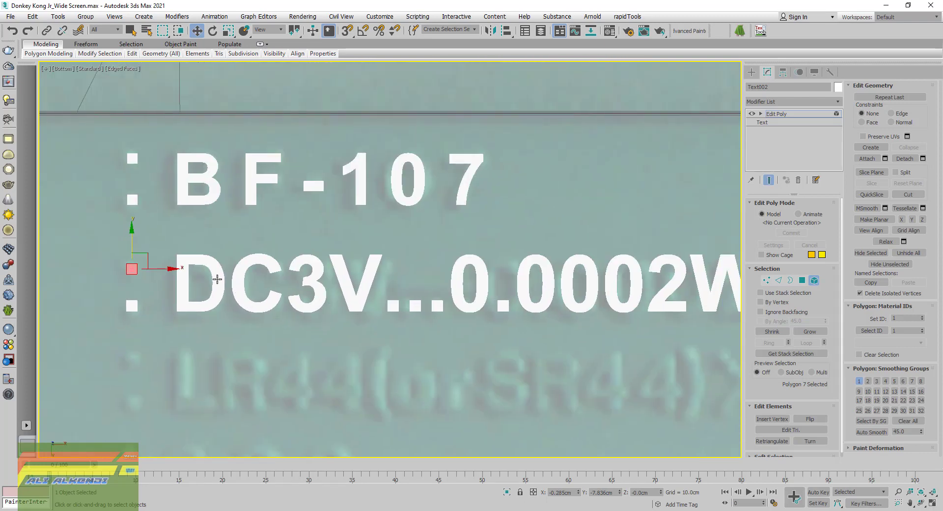
{"action": "left_click_drag", "start_coordinate": [165, 236], "coordinate": [283, 233]}
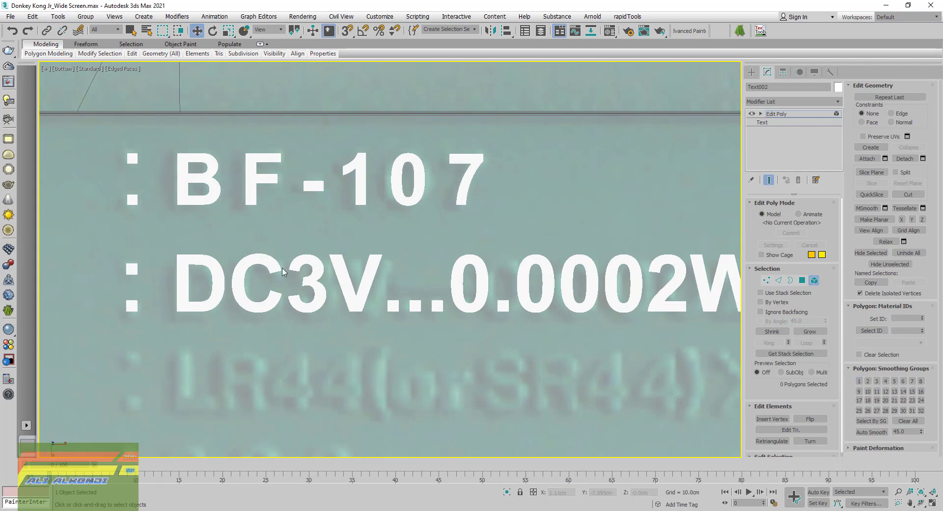
{"action": "left_click_drag", "start_coordinate": [235, 229], "coordinate": [610, 341]}
{"action": "scroll", "coordinate": [487, 364], "scroll_direction": "down", "scroll_amount": 2}
{"action": "left_click", "coordinate": [518, 299], "text": "alt"}
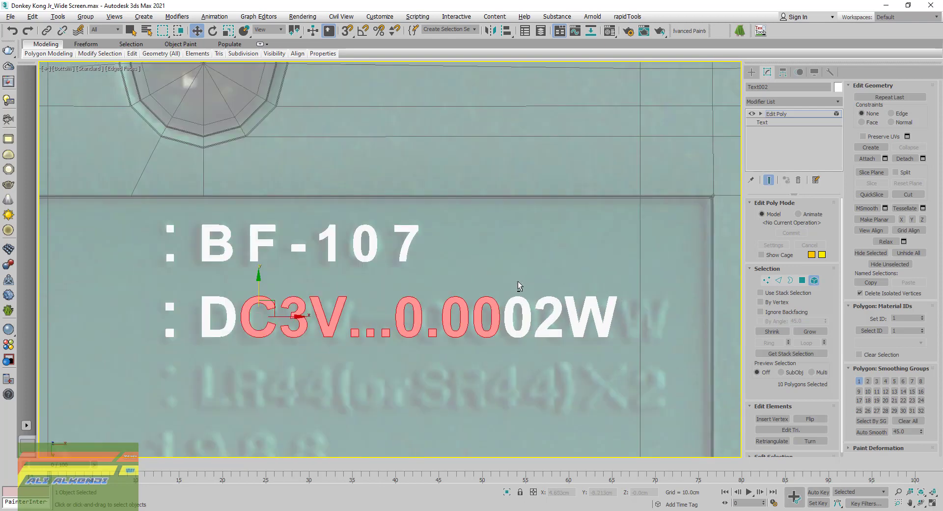
{"action": "left_click_drag", "start_coordinate": [409, 332], "coordinate": [416, 333]}
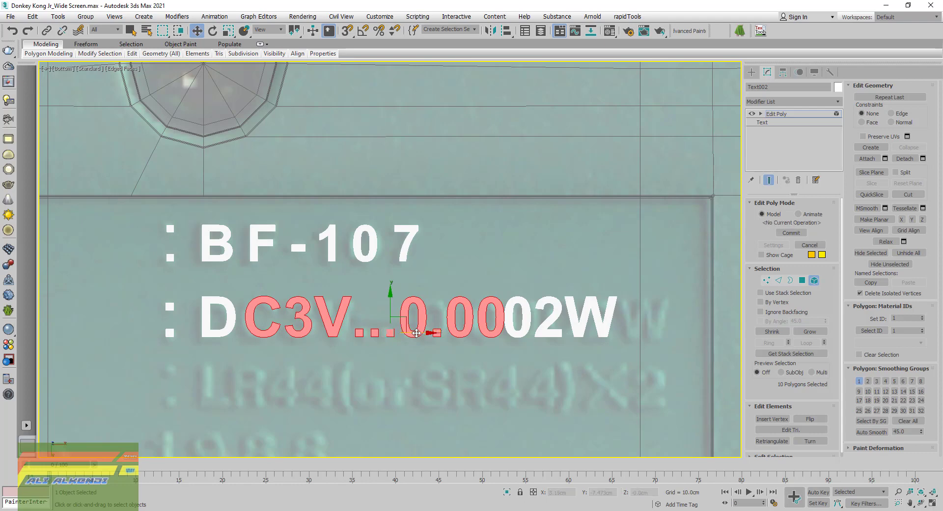
{"action": "left_click", "coordinate": [277, 338], "text": "alt"}
{"action": "scroll", "coordinate": [310, 322], "scroll_direction": "up", "scroll_amount": 2}
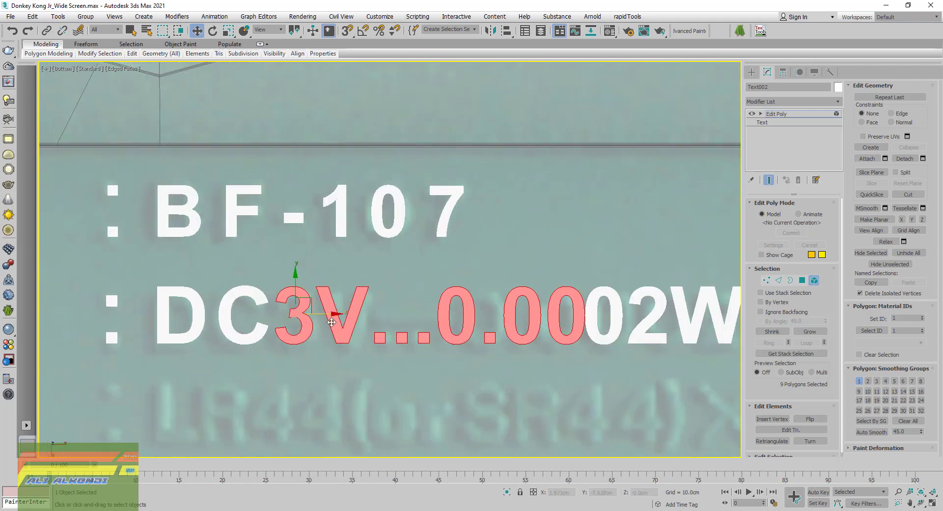
{"action": "mouse_move", "coordinate": [332, 320]}
{"action": "left_mouse_down"}
{"action": "mouse_move", "coordinate": [350, 322]}
{"action": "mouse_move", "coordinate": [335, 327]}
{"action": "left_mouse_up"}
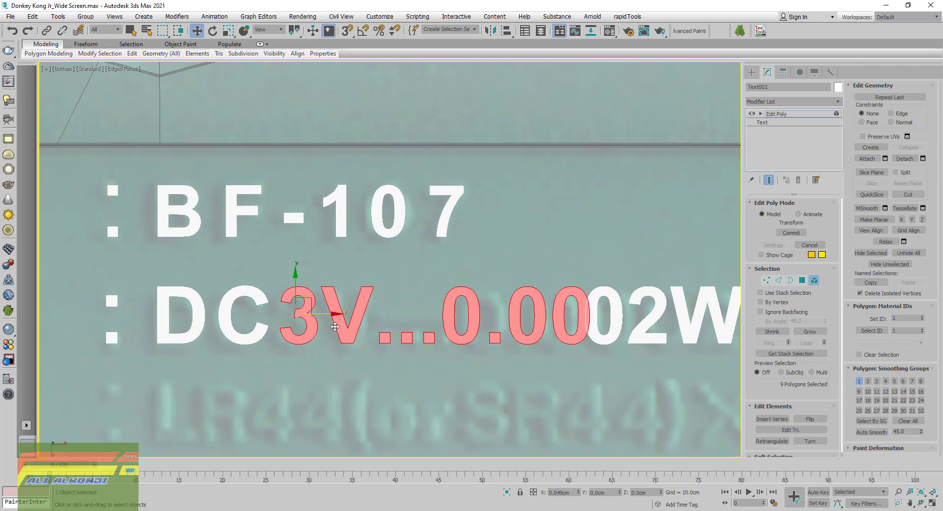
- Nudge V...0.000 right, then adjust the dots and zeros along X
{"action": "left_click", "coordinate": [289, 337], "text": "alt"}
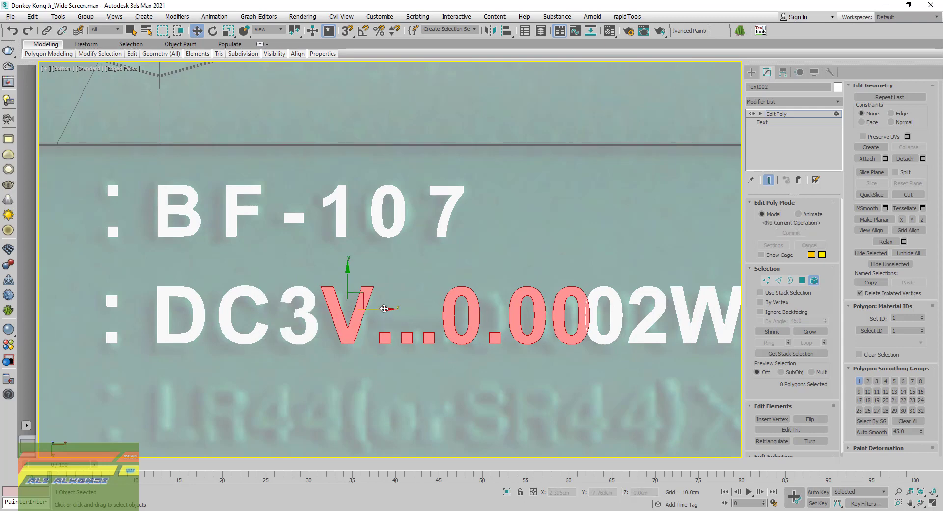
{"action": "left_click_drag", "start_coordinate": [384, 308], "coordinate": [386, 313]}
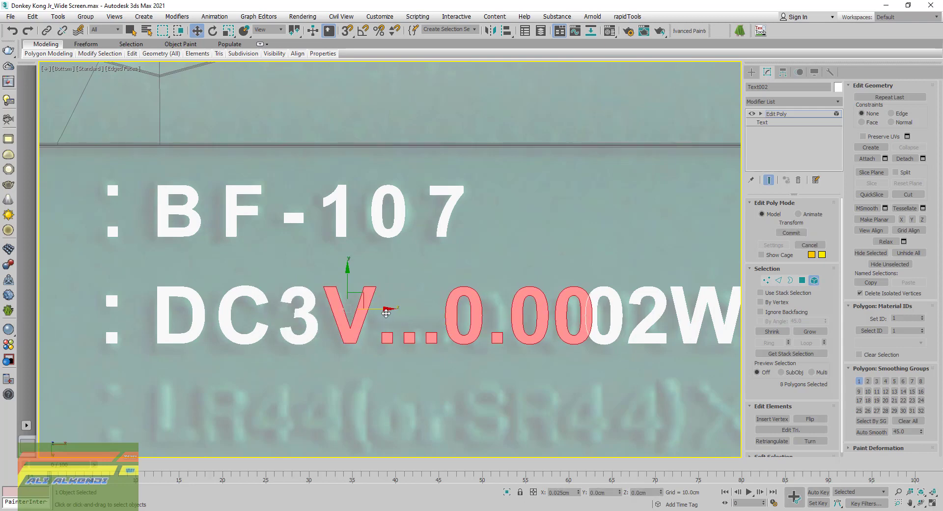
{"action": "middle_click_drag", "start_coordinate": [411, 363], "coordinate": [185, 326]}
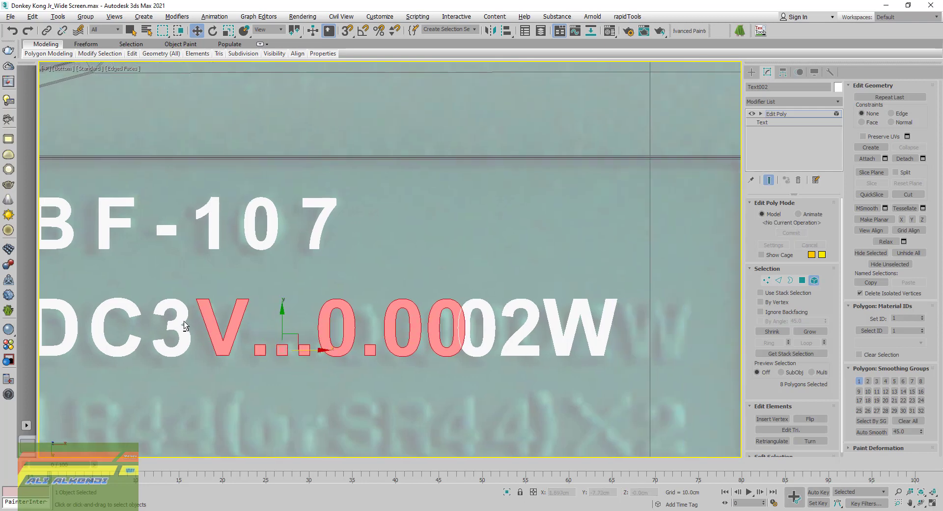
{"action": "left_click", "coordinate": [232, 317], "text": "alt"}
{"action": "left_click_drag", "start_coordinate": [335, 352], "coordinate": [340, 353]}
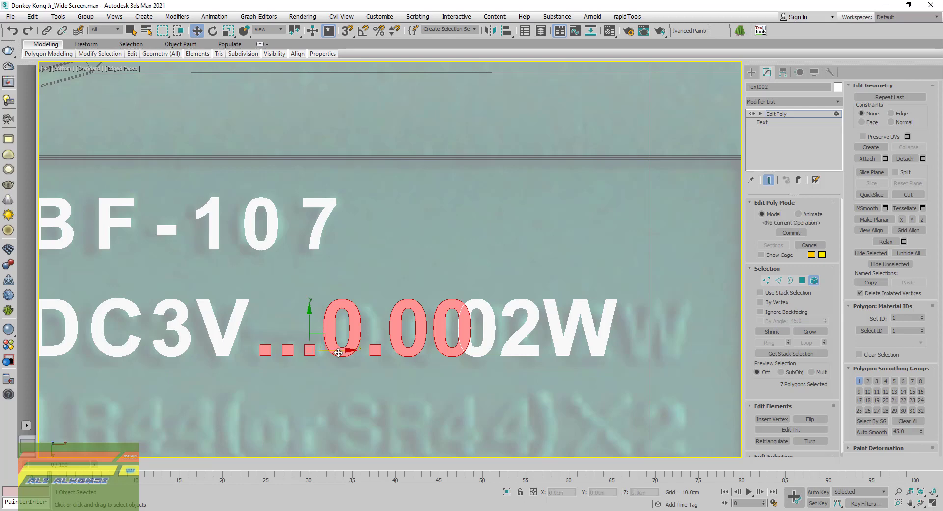
{"action": "scroll", "coordinate": [290, 352], "scroll_direction": "up", "scroll_amount": 3}
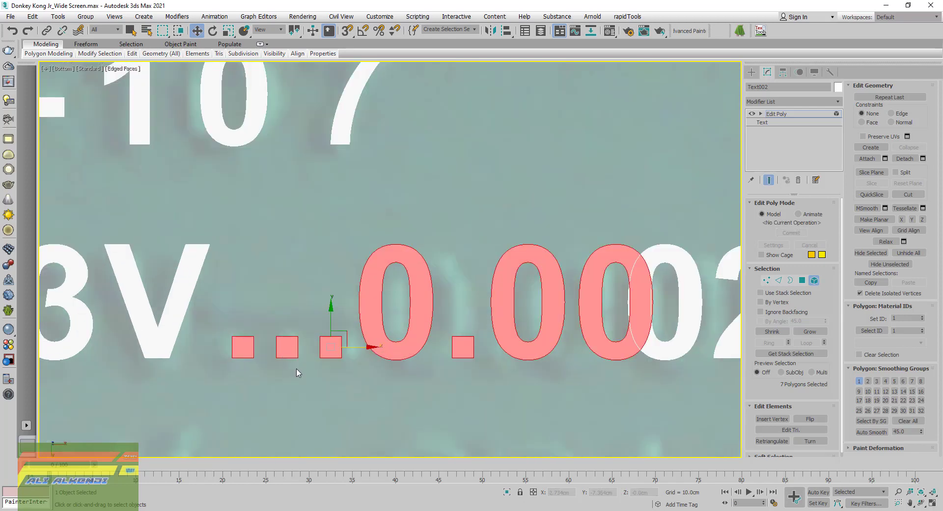
{"action": "left_click_drag", "start_coordinate": [354, 348], "coordinate": [348, 349]}
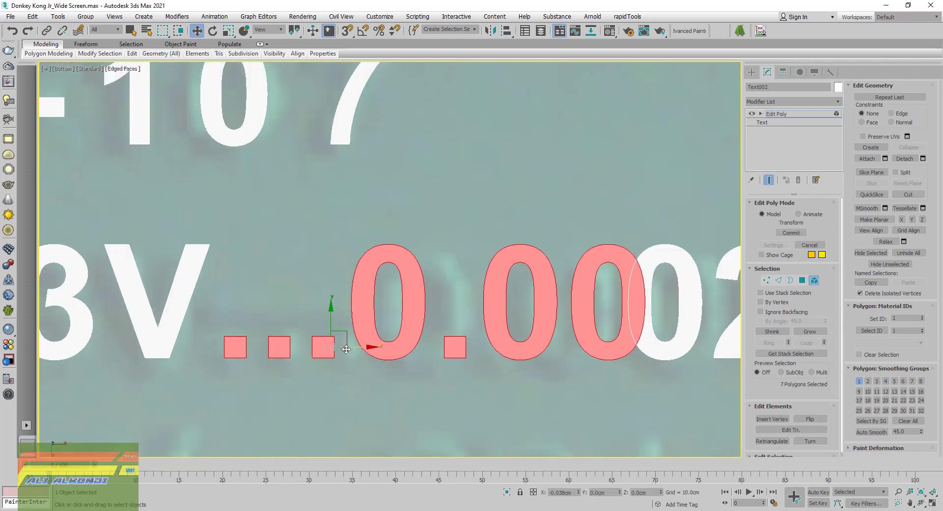
{"action": "left_click", "coordinate": [236, 347], "text": "alt"}
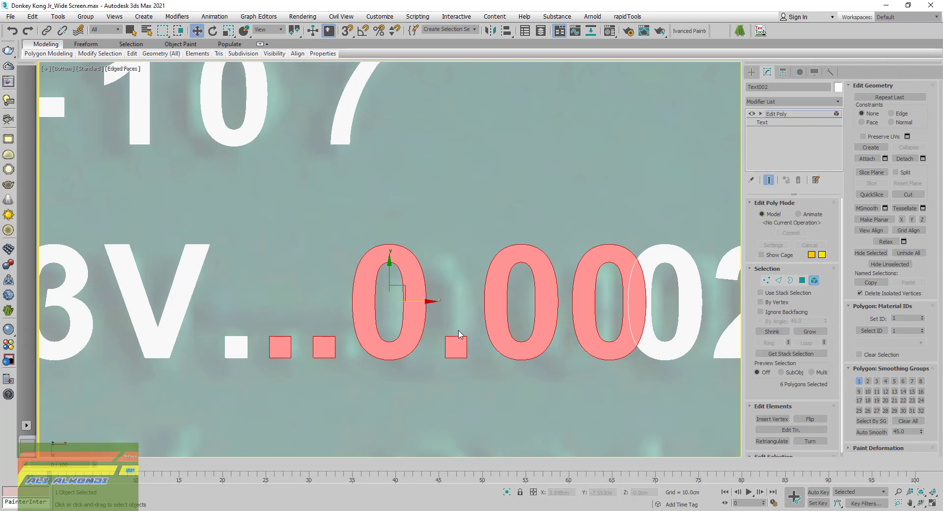
- Undo the last four spacing changes to restore the earlier character positions
{"action": "key", "text": "ctrl+z"}
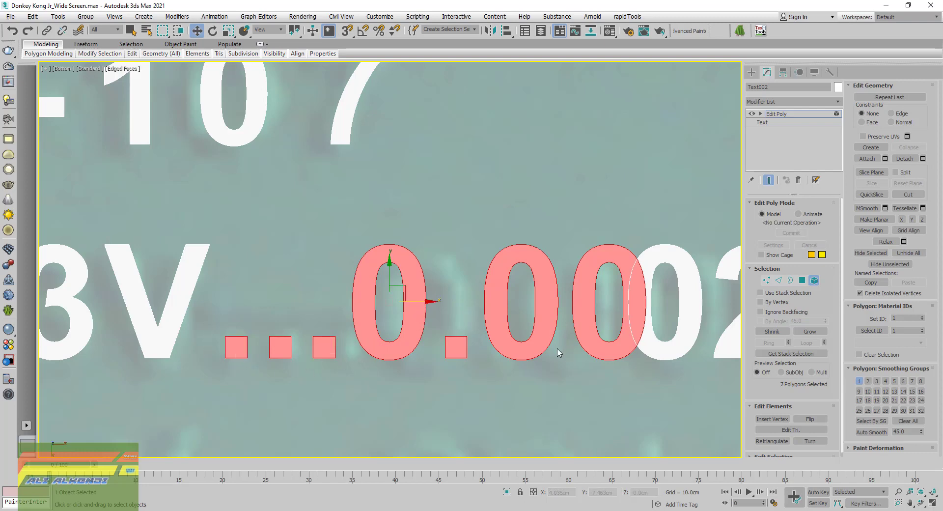
{"action": "key", "text": "ctrl+z"}
{"action": "key", "text": "ctrl+z"}
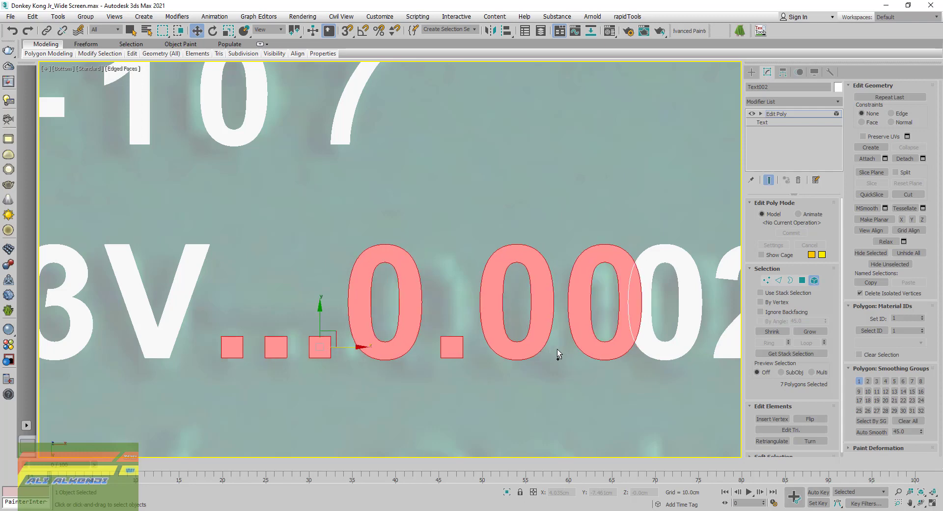
{"action": "key", "text": "ctrl+z"}
{"action": "key", "text": "ctrl+z"}
{"action": "key", "text": "ctrl+z"}
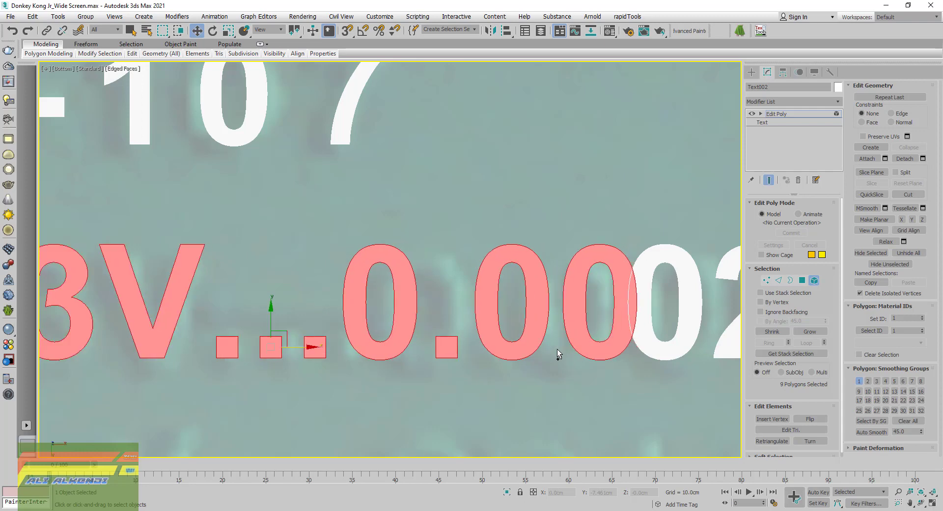
{"action": "key", "text": "ctrl+z"}
{"action": "key", "text": "ctrl+z"}
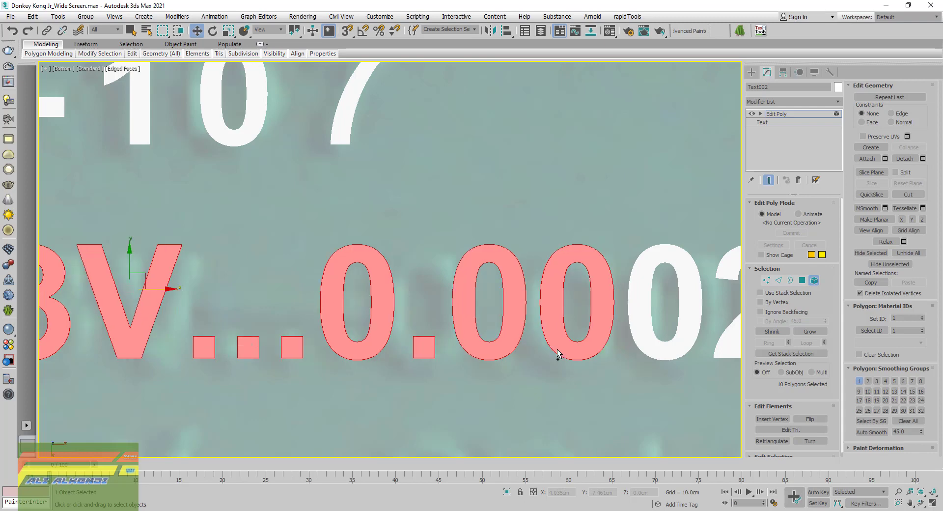
{"action": "scroll", "coordinate": [558, 352], "scroll_direction": "down", "scroll_amount": 5}
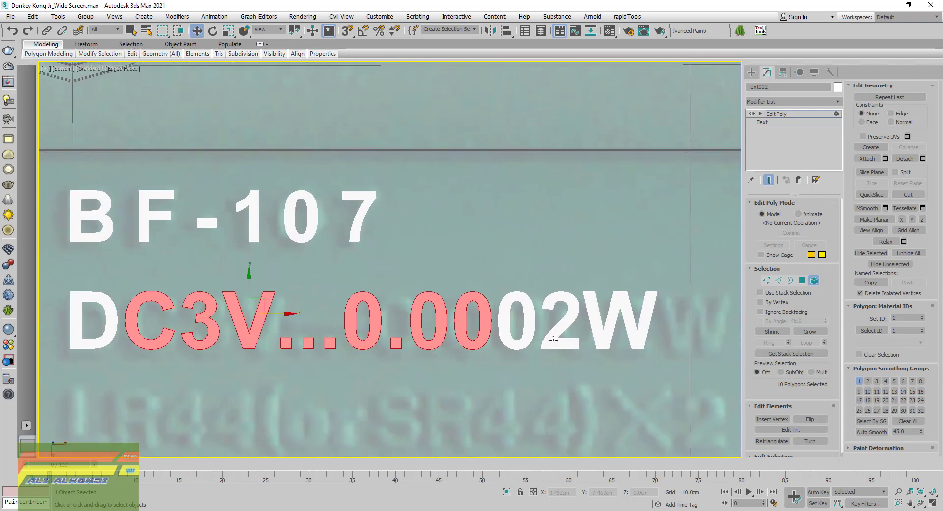
- Step the C3V...0.000 characters right, then 3V...0.000 and V...0.000 further right
{"action": "left_click_drag", "start_coordinate": [685, 269], "coordinate": [480, 391], "text": "ctrl"}
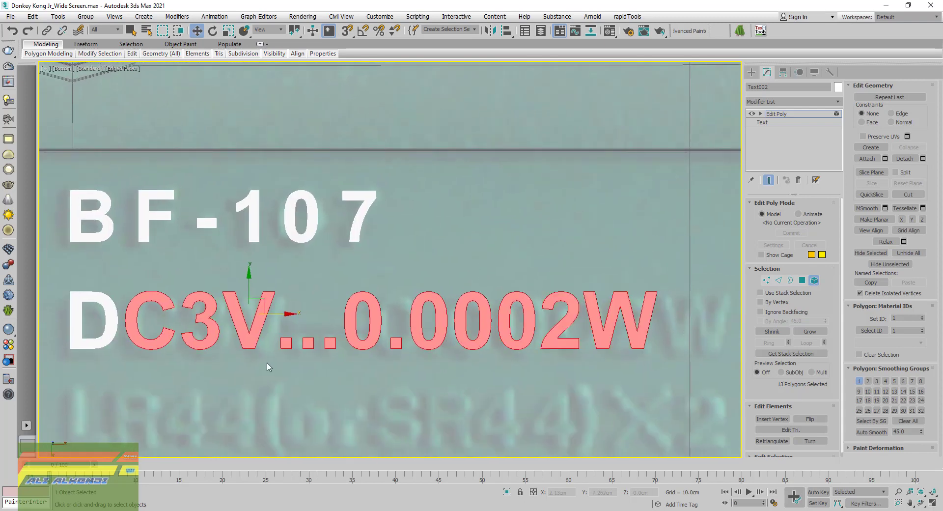
{"action": "middle_click_drag", "start_coordinate": [203, 336], "coordinate": [241, 335]}
{"action": "scroll", "coordinate": [261, 315], "scroll_direction": "up", "scroll_amount": 2}
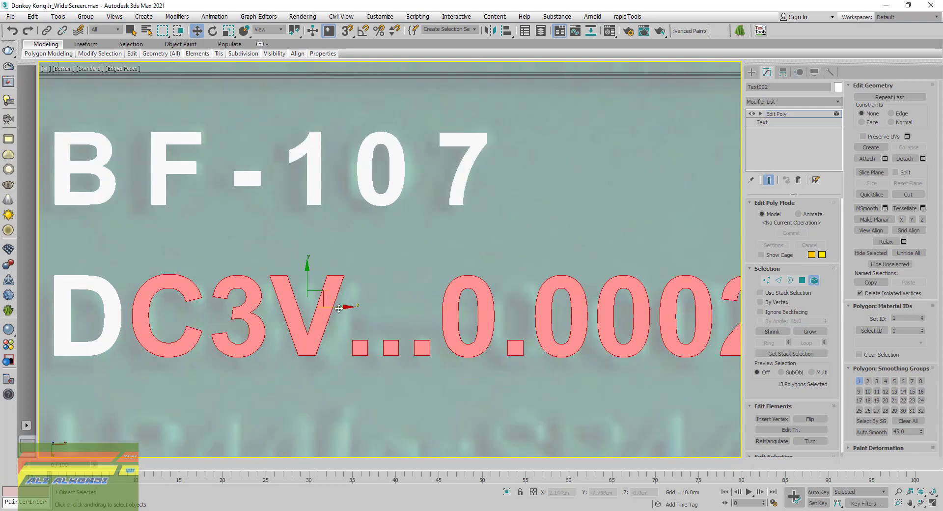
{"action": "left_click_drag", "start_coordinate": [343, 308], "coordinate": [345, 308]}
{"action": "left_click_drag", "start_coordinate": [131, 273], "coordinate": [167, 350], "text": "alt"}
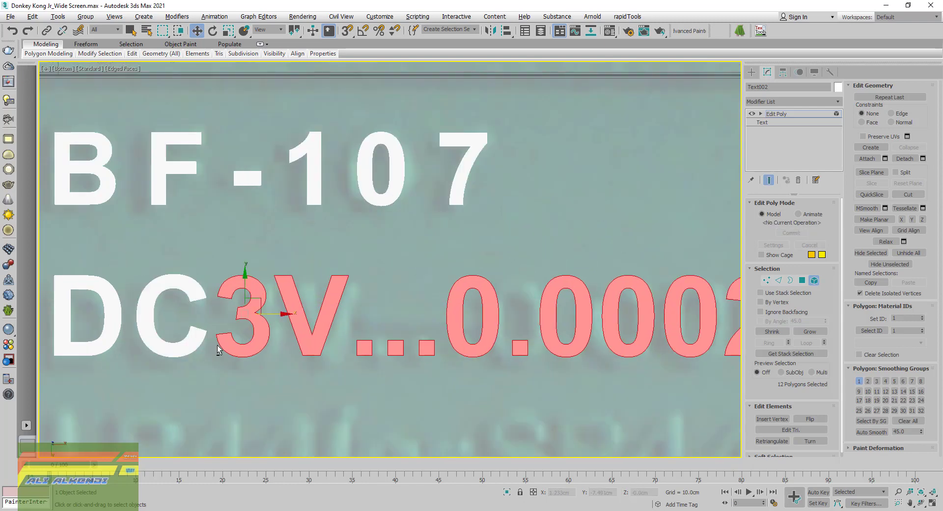
{"action": "left_click_drag", "start_coordinate": [282, 317], "coordinate": [283, 319]}
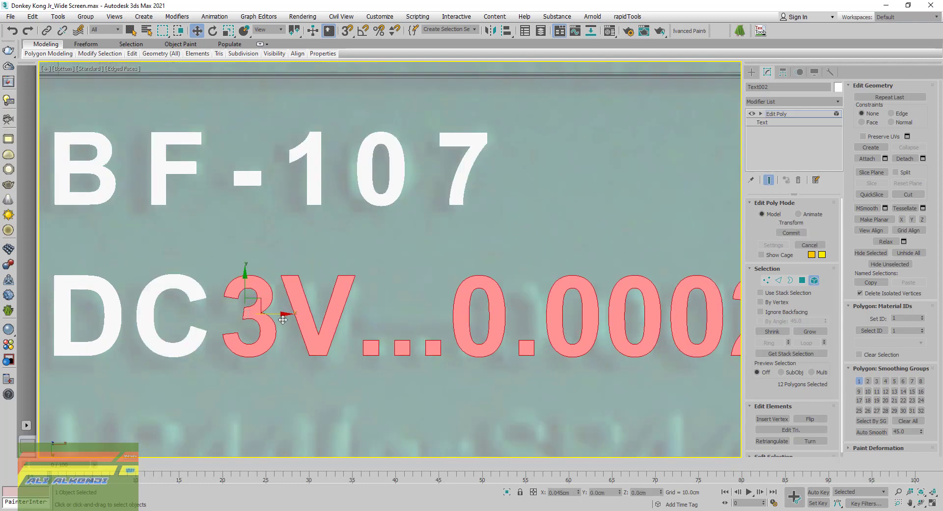
{"action": "left_click", "coordinate": [235, 316], "text": "alt"}
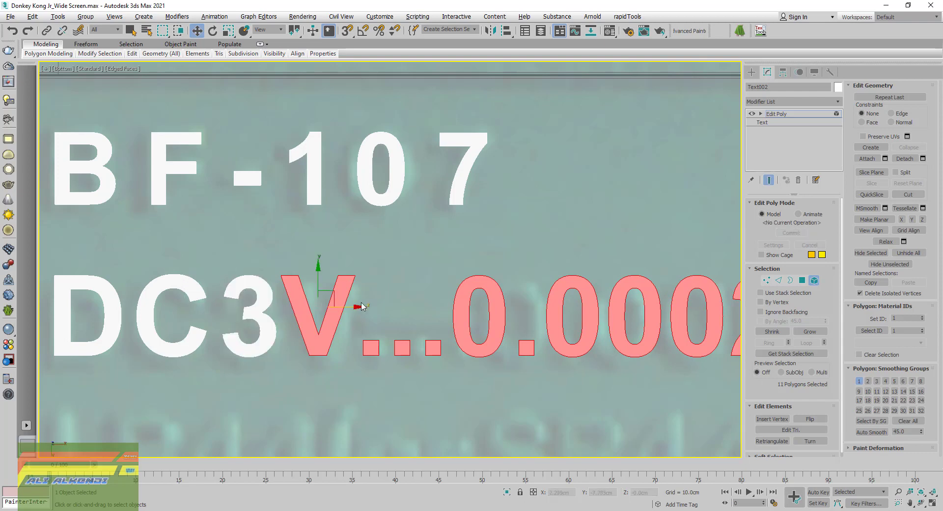
{"action": "left_click_drag", "start_coordinate": [353, 309], "coordinate": [362, 313]}
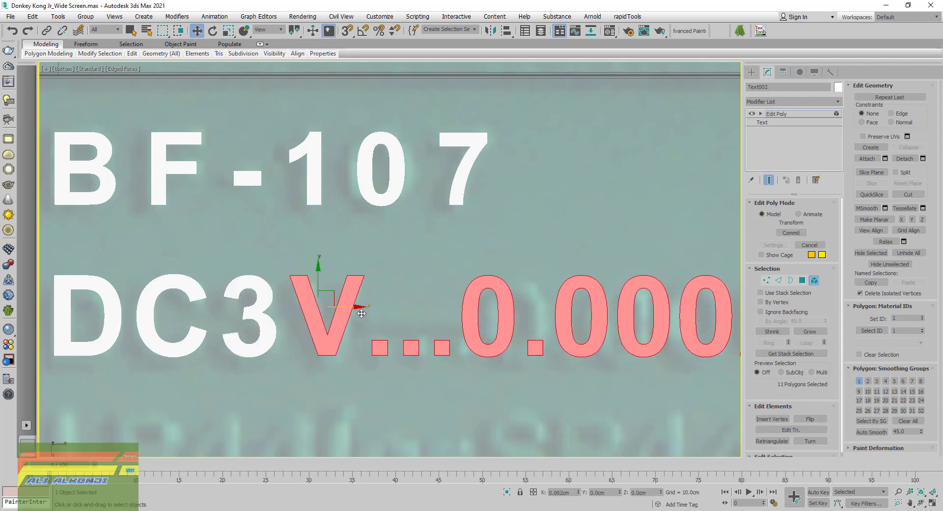
{"action": "left_click", "coordinate": [331, 341], "text": "alt"}
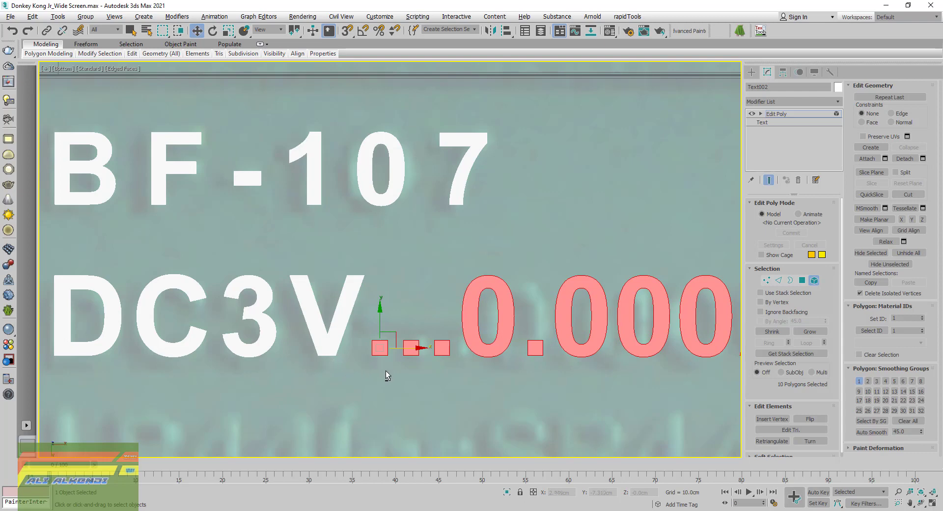
- Move the dots and zeros right, dropping one dot from the group at a time
{"action": "middle_click_drag", "start_coordinate": [385, 374], "coordinate": [247, 335]}
{"action": "scroll", "coordinate": [260, 314], "scroll_direction": "up", "scroll_amount": 2}
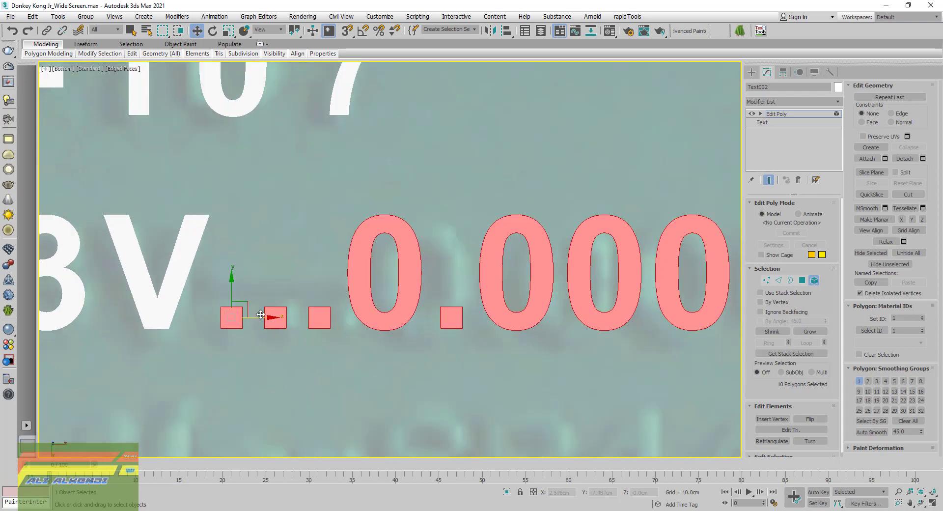
{"action": "left_click", "coordinate": [232, 318], "text": "alt"}
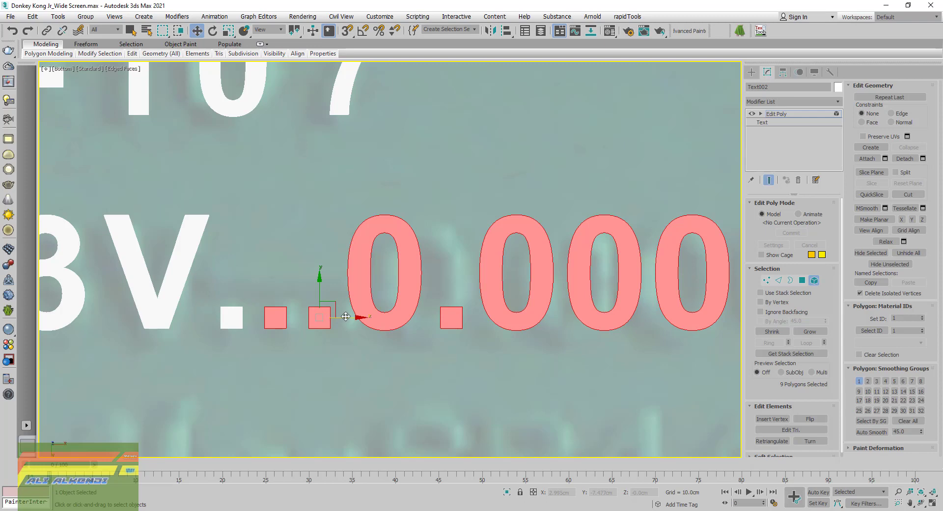
{"action": "left_click_drag", "start_coordinate": [344, 316], "coordinate": [353, 316]}
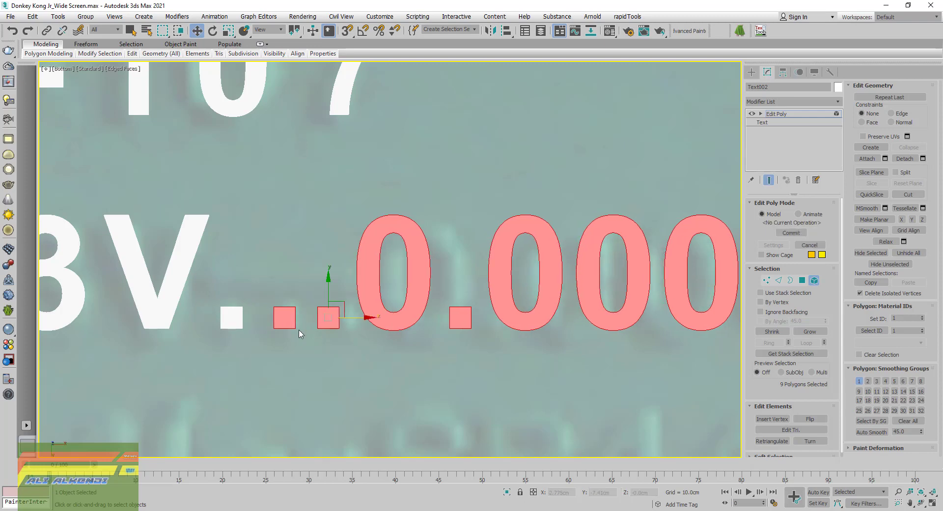
{"action": "left_click", "coordinate": [284, 320], "text": "alt"}
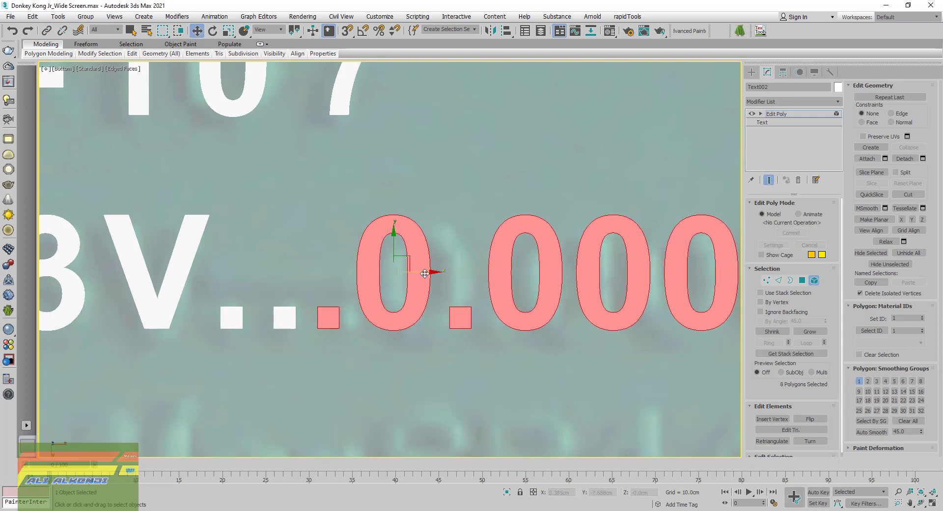
{"action": "left_click_drag", "start_coordinate": [427, 271], "coordinate": [440, 277]}
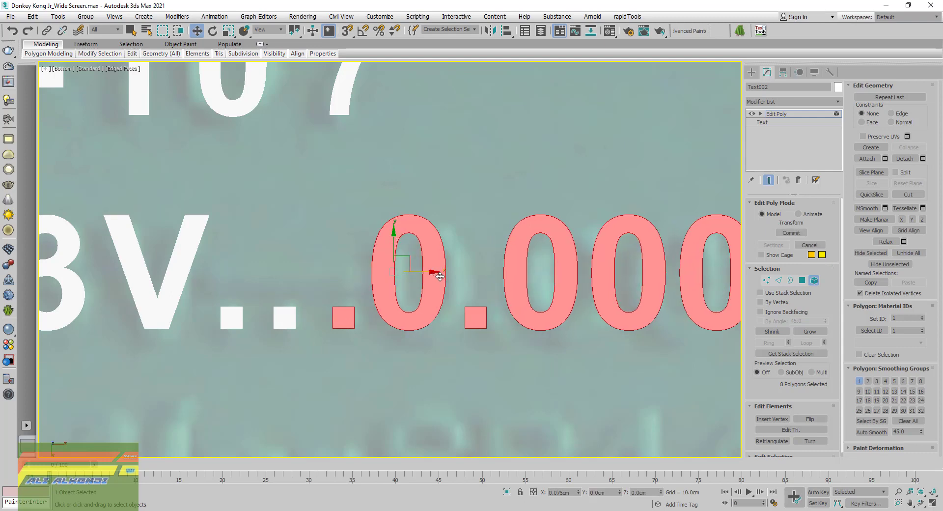
{"action": "left_click_drag", "start_coordinate": [311, 302], "coordinate": [338, 346], "text": "alt"}
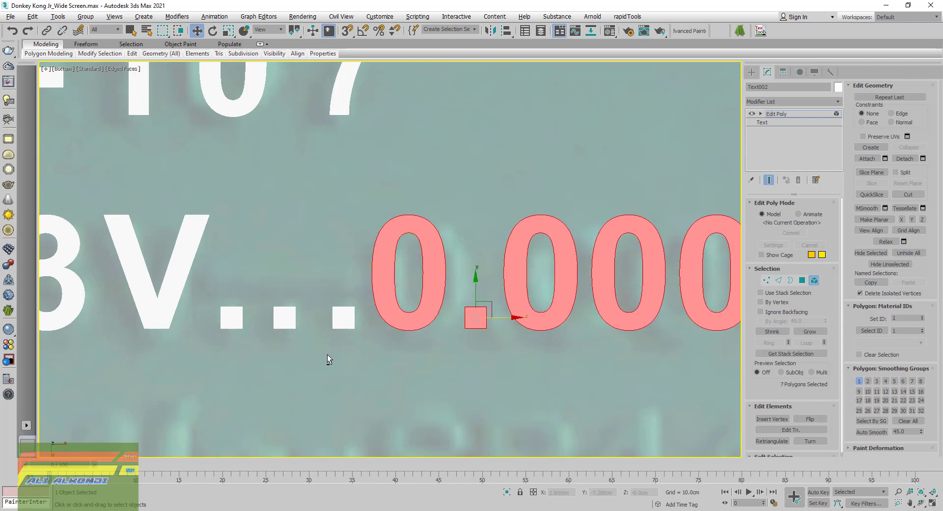
- Step the zeros right, then 0002W, 002W and 02W to match the reference spacing
{"action": "middle_click_drag", "start_coordinate": [463, 347], "coordinate": [320, 354]}
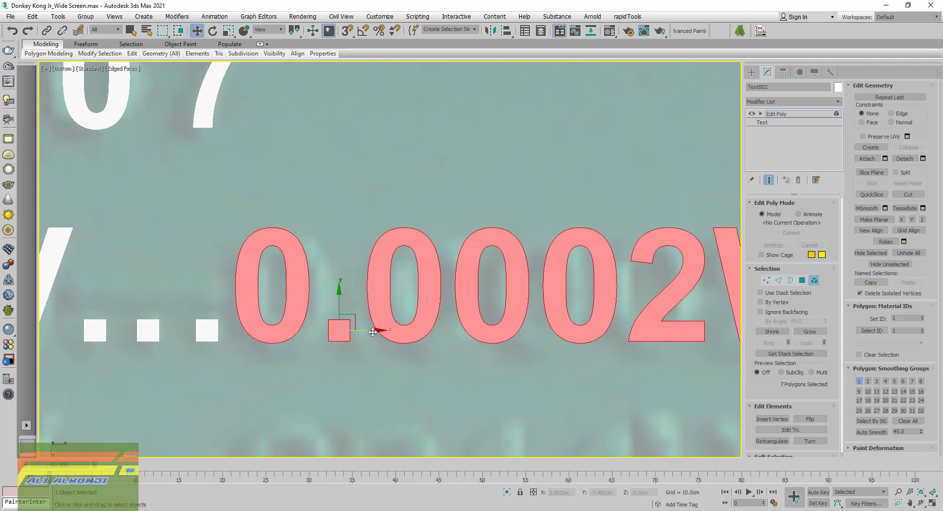
{"action": "left_click_drag", "start_coordinate": [376, 333], "coordinate": [387, 338]}
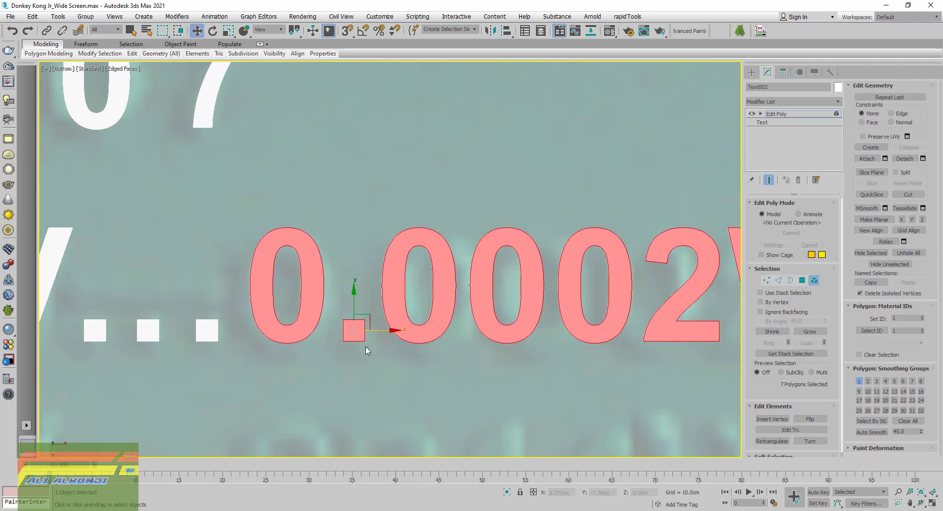
{"action": "left_click_drag", "start_coordinate": [296, 365], "coordinate": [223, 299]}
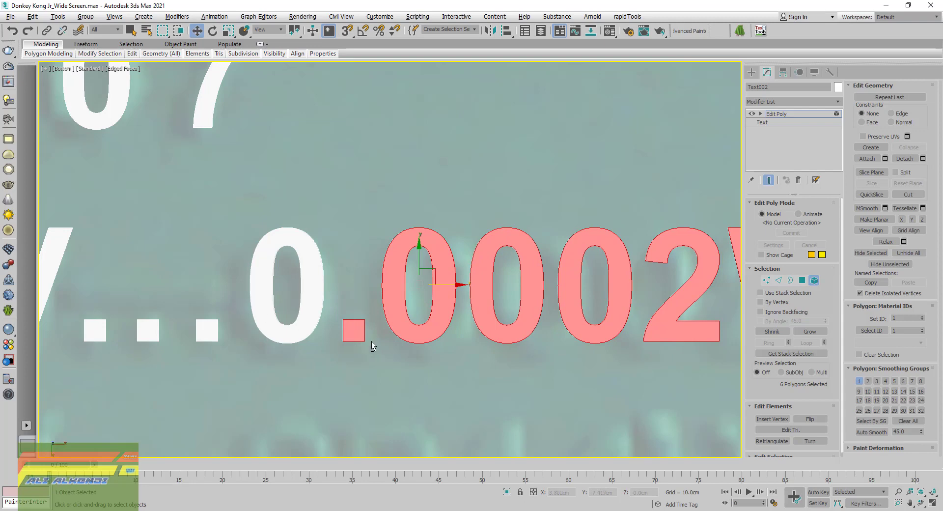
{"action": "left_click_drag", "start_coordinate": [371, 341], "coordinate": [329, 320], "text": "alt"}
{"action": "middle_click_drag", "start_coordinate": [385, 318], "coordinate": [336, 334]}
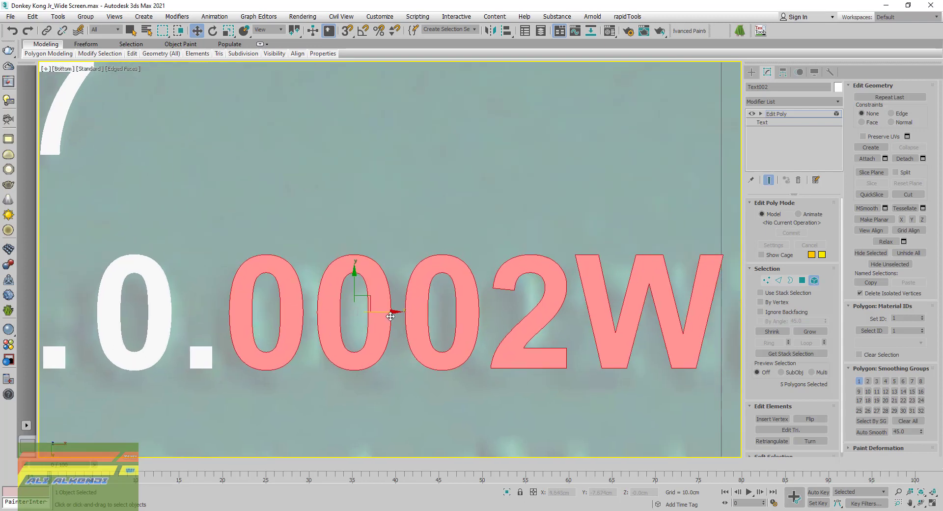
{"action": "left_click_drag", "start_coordinate": [391, 311], "coordinate": [406, 321]}
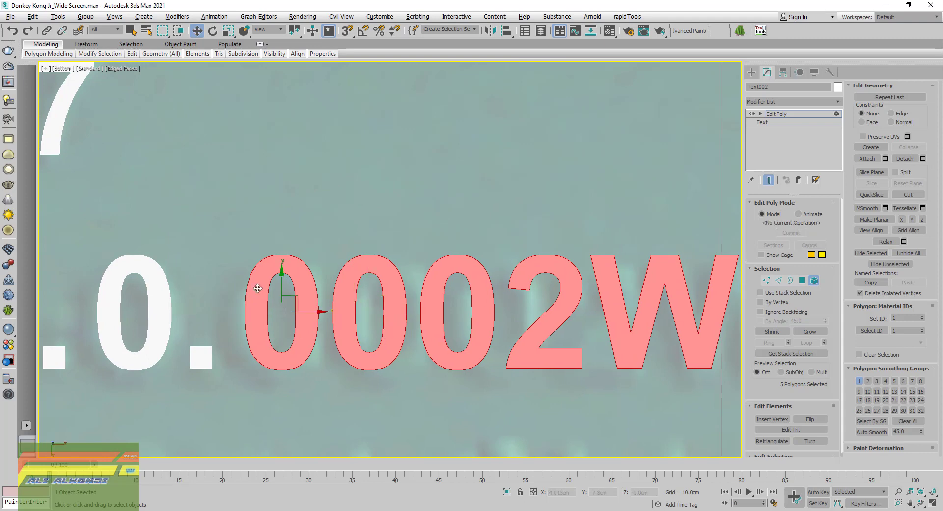
{"action": "left_click", "coordinate": [317, 327], "text": "alt"}
{"action": "left_click_drag", "start_coordinate": [410, 312], "coordinate": [420, 313]}
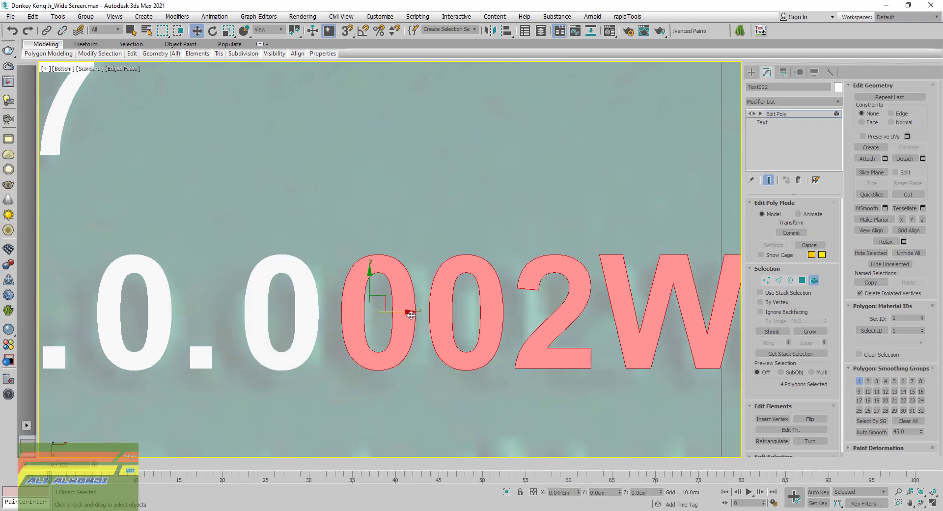
{"action": "left_click", "coordinate": [350, 307], "text": "alt"}
{"action": "middle_click_drag", "start_coordinate": [501, 314], "coordinate": [403, 341]}
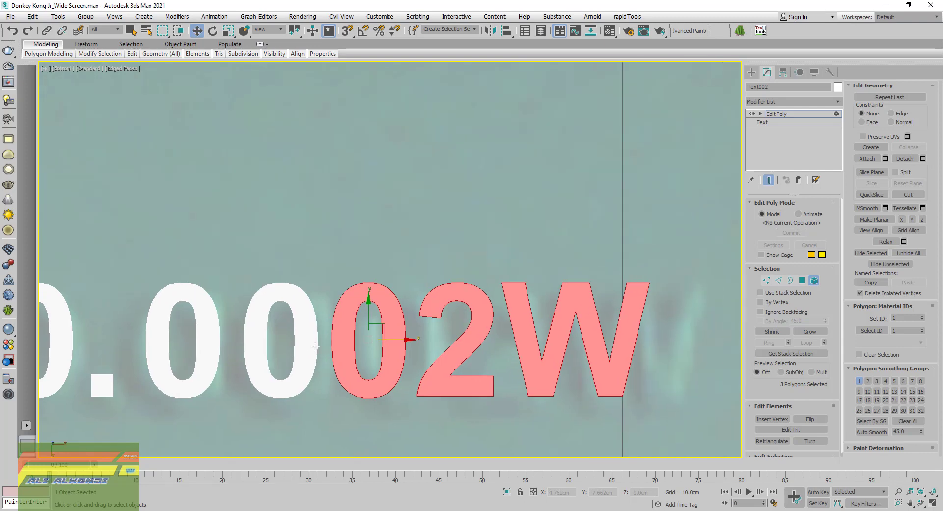
{"action": "left_click_drag", "start_coordinate": [403, 342], "coordinate": [433, 345]}
- Move the 0 before 2W, then the 2W pair, then the W alone further right
{"action": "scroll", "coordinate": [388, 358], "scroll_direction": "down", "scroll_amount": 4}
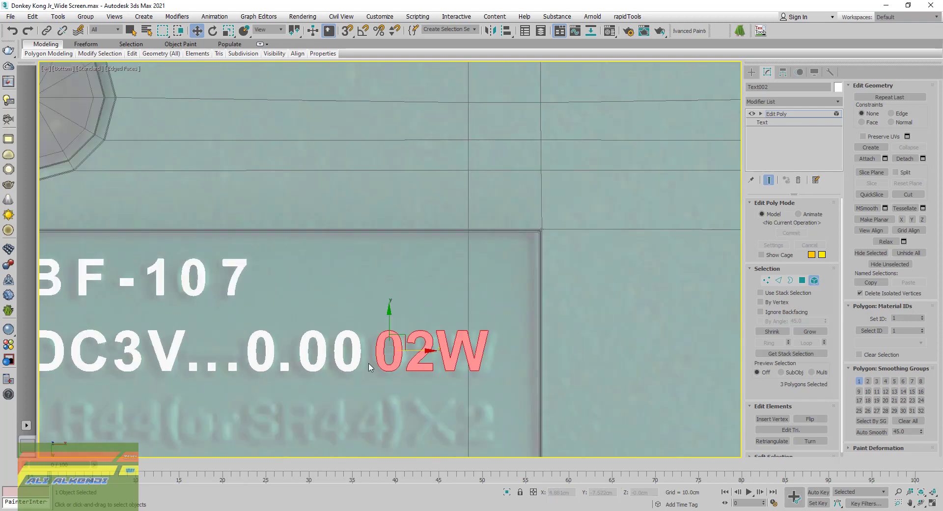
{"action": "left_click", "coordinate": [358, 351]}
{"action": "scroll", "coordinate": [357, 356], "scroll_direction": "up", "scroll_amount": 5}
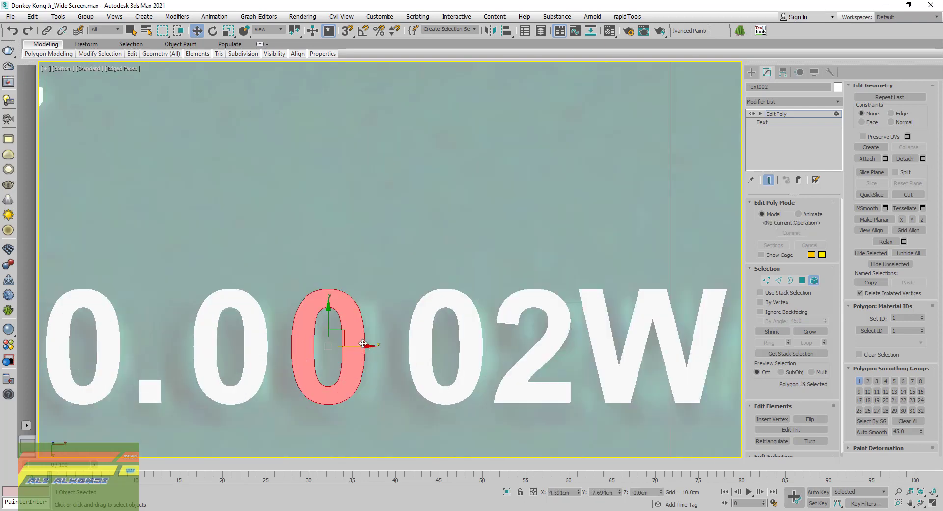
{"action": "left_click_drag", "start_coordinate": [363, 344], "coordinate": [379, 347]}
{"action": "middle_click_drag", "start_coordinate": [452, 352], "coordinate": [295, 331]}
{"action": "left_click_drag", "start_coordinate": [602, 249], "coordinate": [334, 362]}
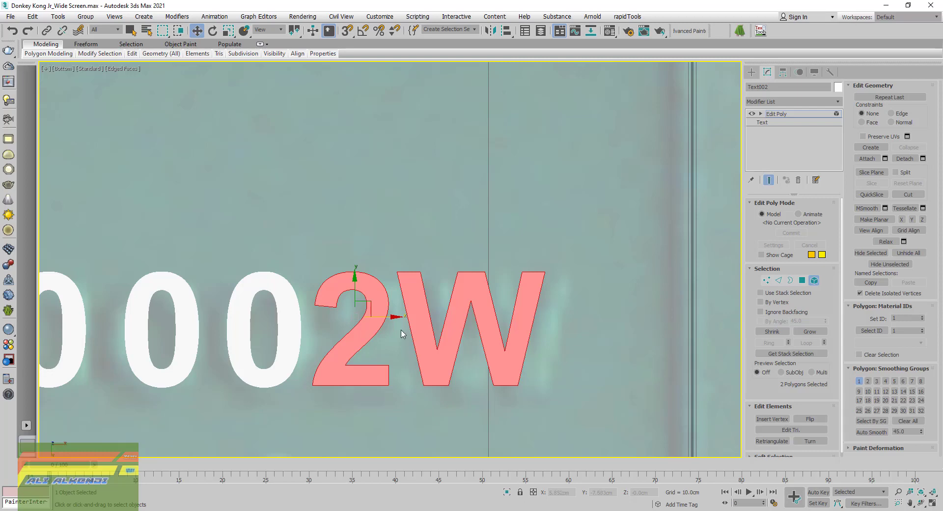
{"action": "mouse_move", "coordinate": [387, 317]}
{"action": "left_mouse_down"}
{"action": "mouse_move", "coordinate": [451, 346]}
{"action": "mouse_move", "coordinate": [409, 356]}
{"action": "left_mouse_up"}
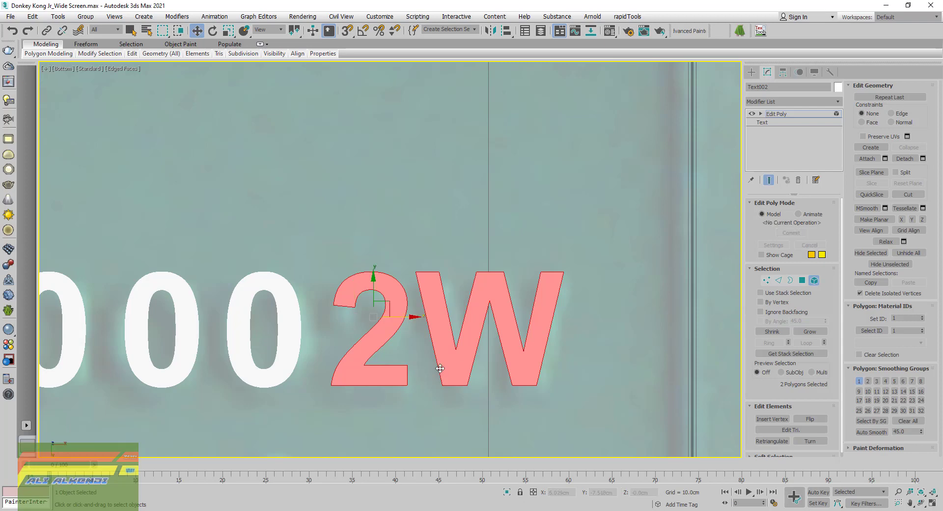
{"action": "left_click", "coordinate": [440, 369]}
{"action": "left_click_drag", "start_coordinate": [524, 324], "coordinate": [538, 327]}
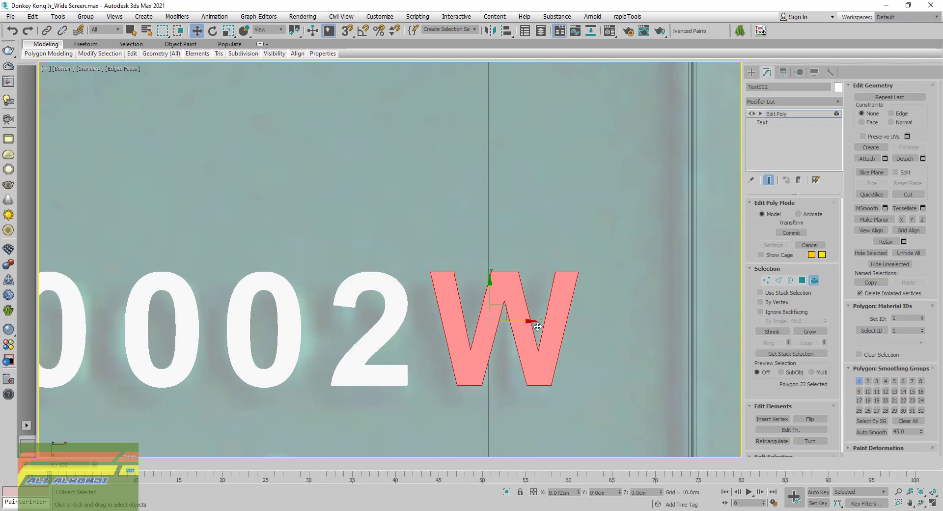
{"action": "scroll", "coordinate": [443, 317], "scroll_direction": "down", "scroll_amount": 8}
- Clear the character selection and exit Element mode back to the whole Text002 object
{"action": "middle_click_drag", "start_coordinate": [264, 374], "coordinate": [364, 344]}
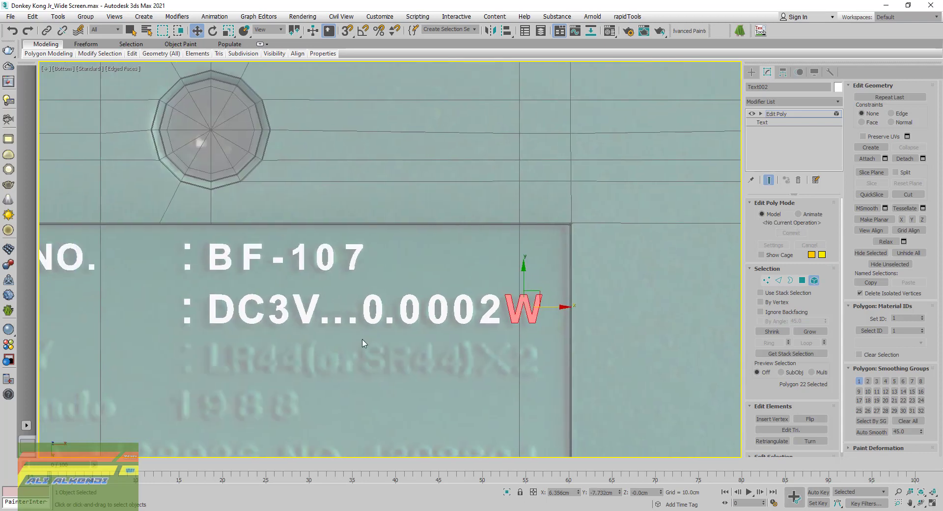
{"action": "left_click", "coordinate": [399, 270]}
{"action": "scroll", "coordinate": [399, 270], "scroll_direction": "down", "scroll_amount": 5}
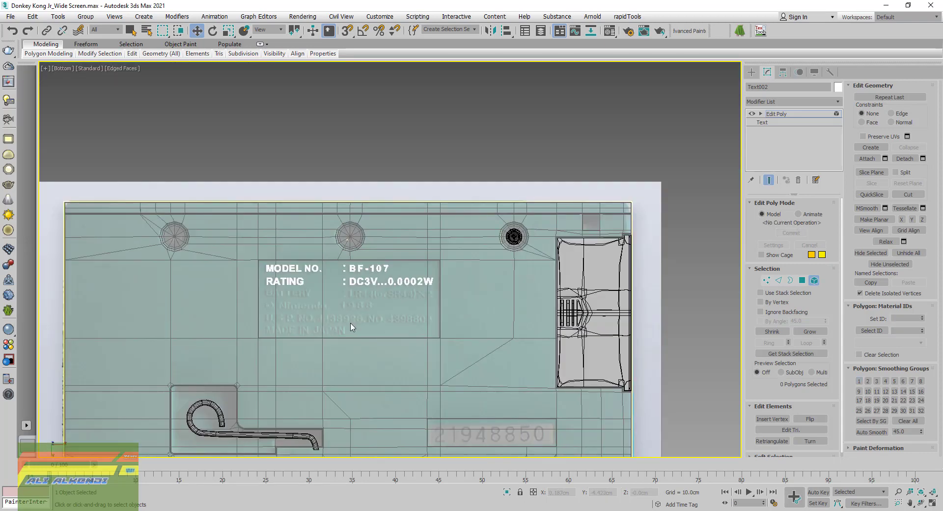
{"action": "scroll", "coordinate": [347, 295], "scroll_direction": "up", "scroll_amount": 3}
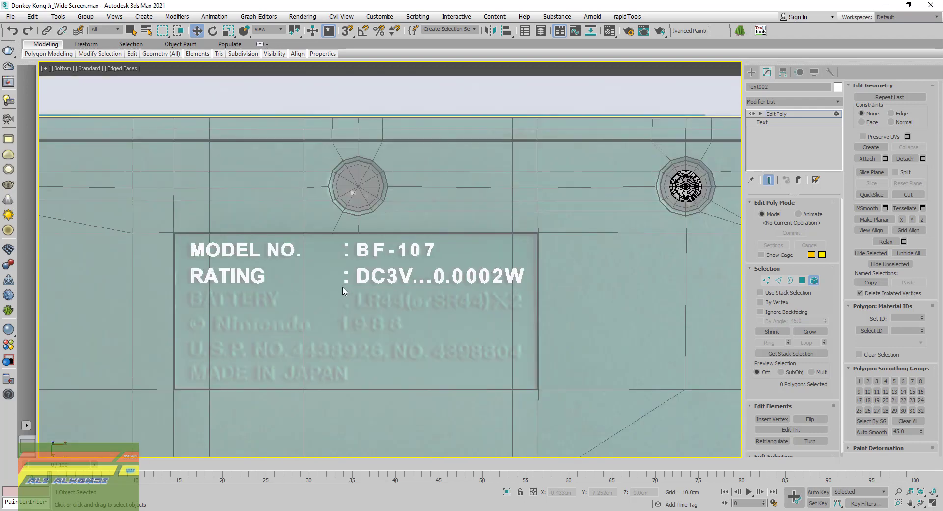
{"action": "mouse_move", "coordinate": [327, 291]}
{"action": "middle_mouse_down"}
{"action": "mouse_move", "coordinate": [303, 292]}
{"action": "mouse_move", "coordinate": [307, 299]}
{"action": "middle_mouse_up"}
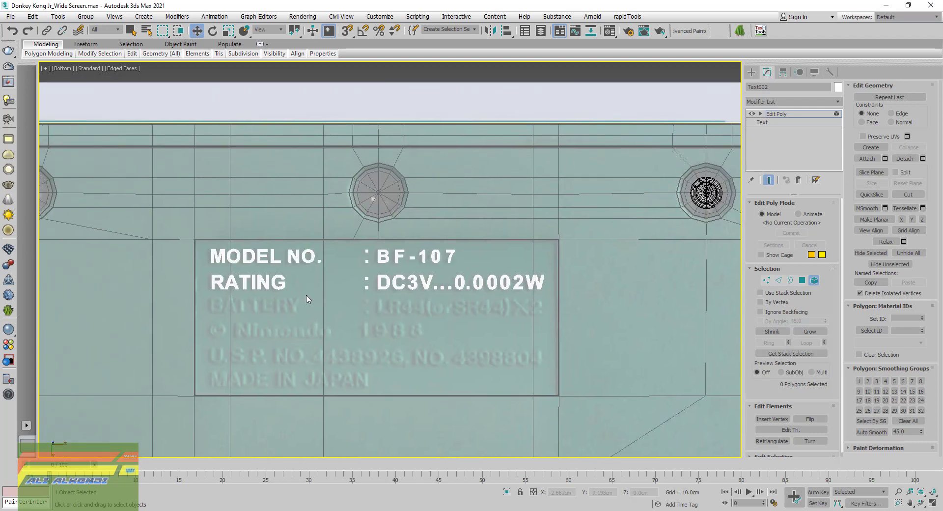
{"action": "left_click", "coordinate": [814, 280]}
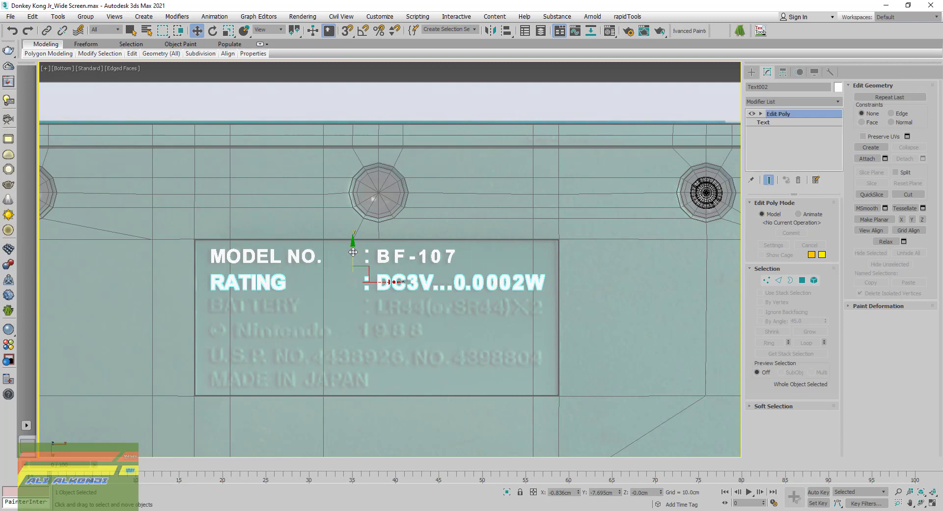
- Shift-drag a Copy of the RATING line below it and delete the copy's Edit Poly modifier
{"action": "left_click_drag", "start_coordinate": [353, 252], "coordinate": [356, 270], "text": "shift"}
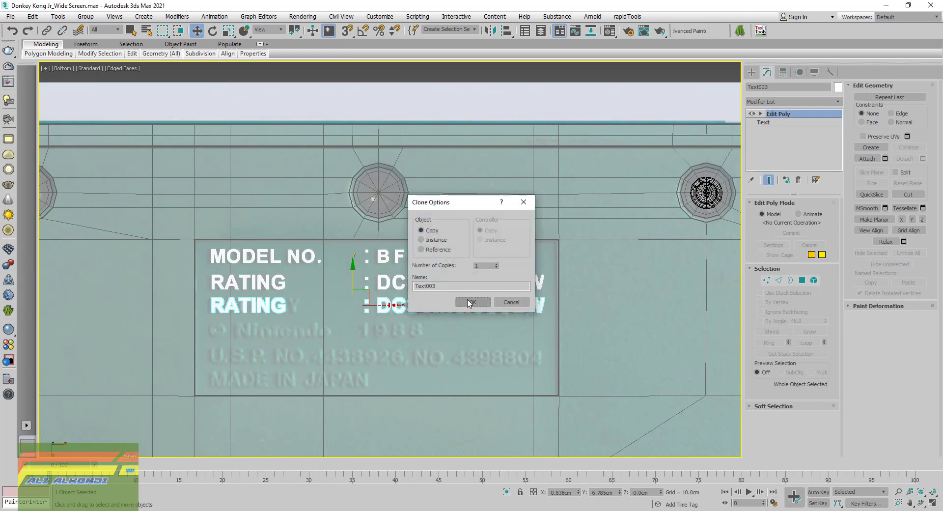
{"action": "left_click", "coordinate": [468, 303]}
{"action": "scroll", "coordinate": [276, 322], "scroll_direction": "up", "scroll_amount": 3}
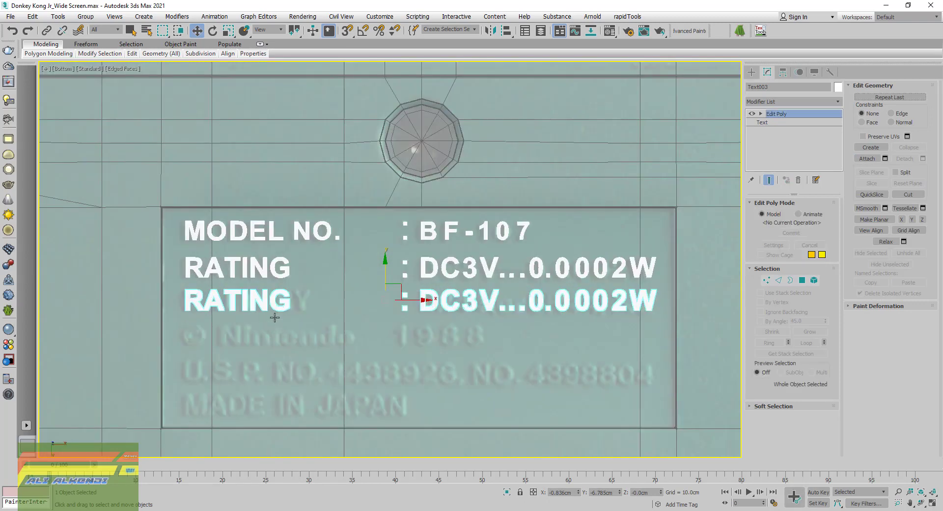
{"action": "middle_click_drag", "start_coordinate": [328, 296], "coordinate": [336, 310]}
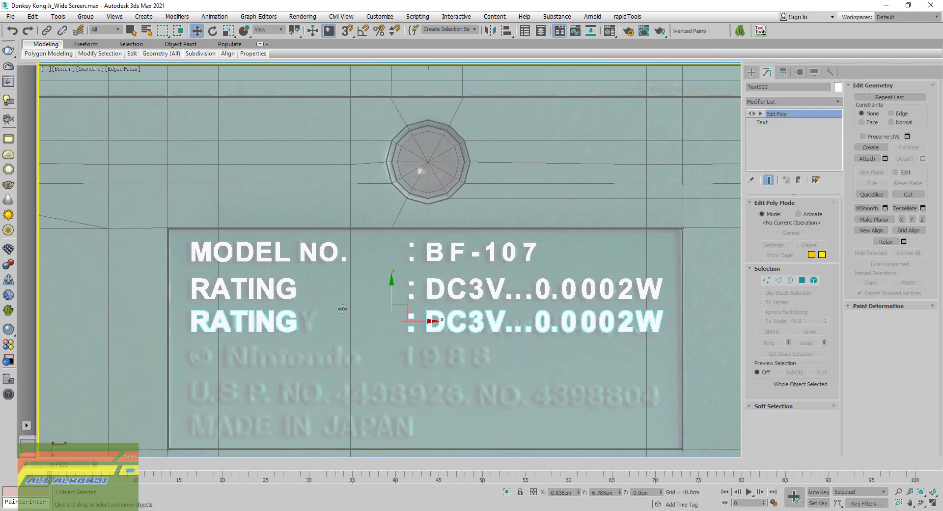
{"action": "left_click", "coordinate": [799, 179]}
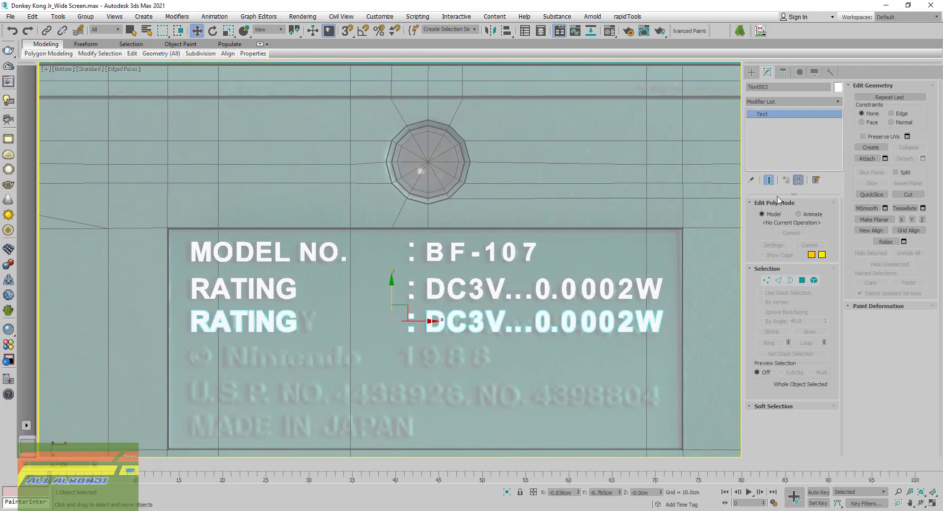
- Replace the copy's wording with 'BATTERY' and move it under the RATING line
{"action": "left_click", "coordinate": [794, 307]}
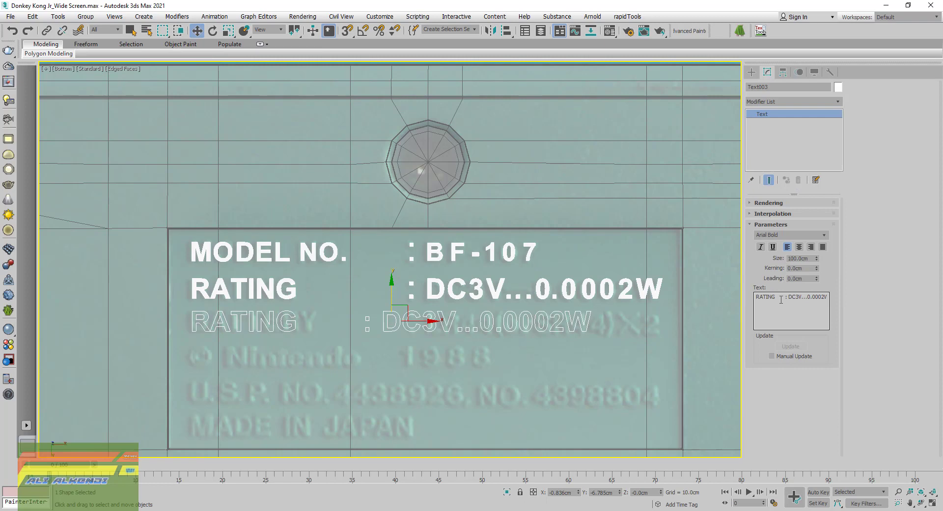
{"action": "left_click", "coordinate": [780, 297]}
{"action": "key", "text": "ctrl+a"}
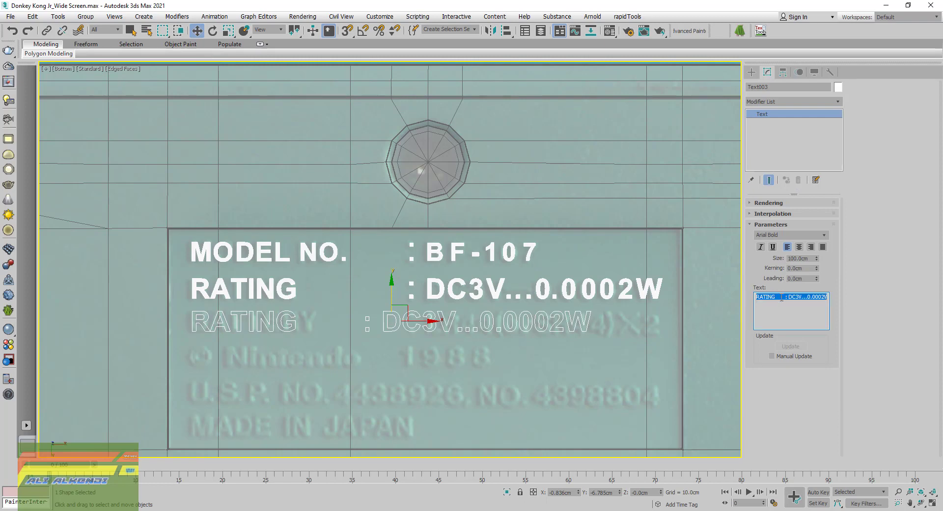
{"action": "key", "text": "BackSpace"}
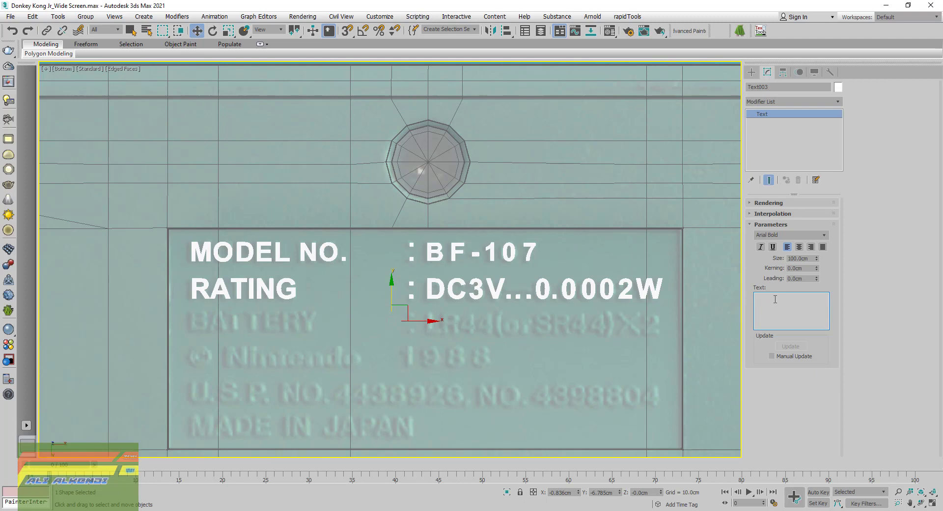
{"action": "type", "text": "BAT"}
{"action": "type", "text": "TE"}
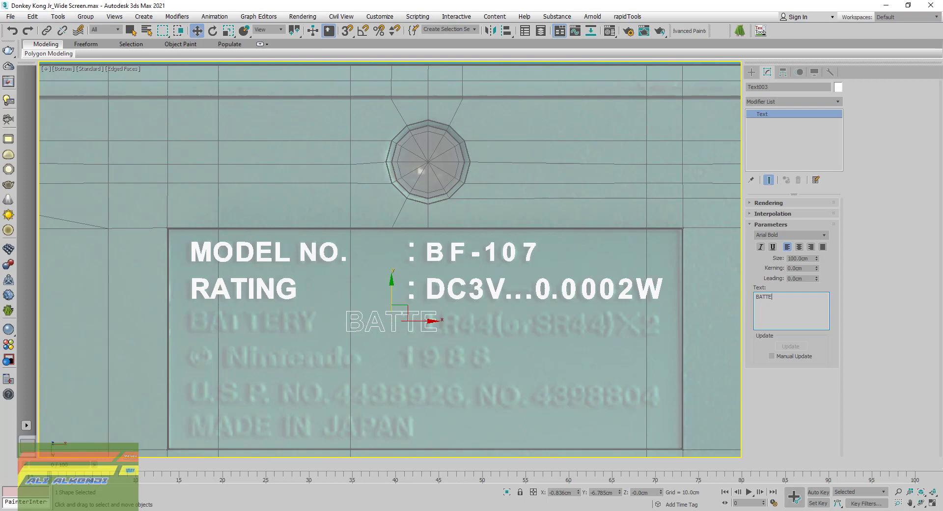
{"action": "type", "text": "RY"}
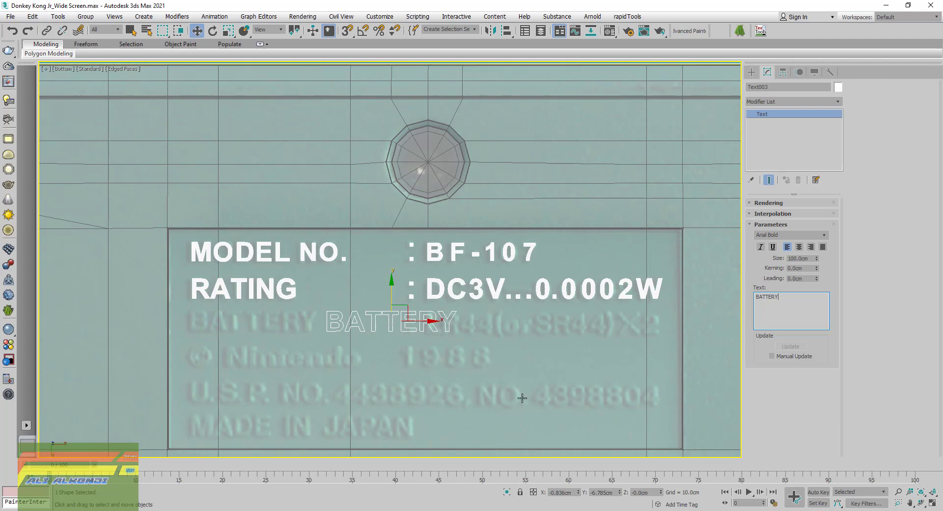
{"action": "left_click_drag", "start_coordinate": [427, 322], "coordinate": [293, 330]}
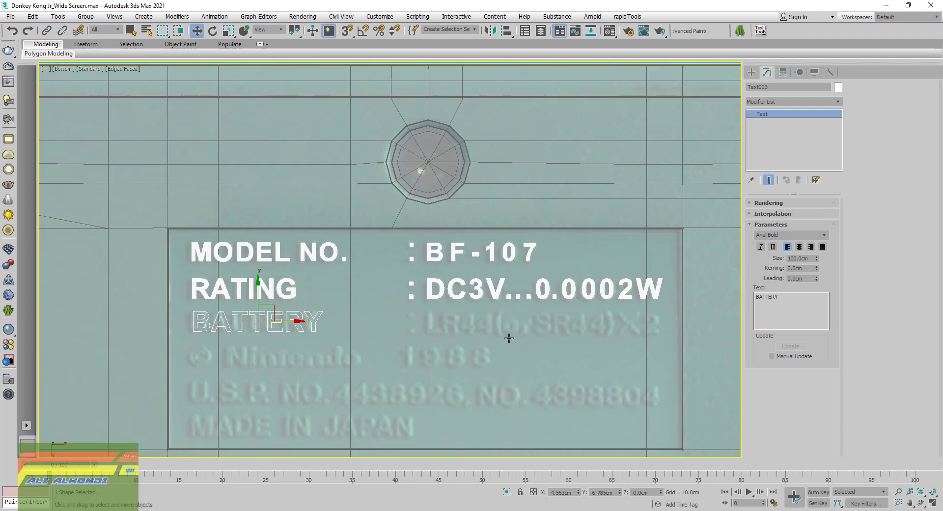
{"action": "right_click", "coordinate": [560, 345]}
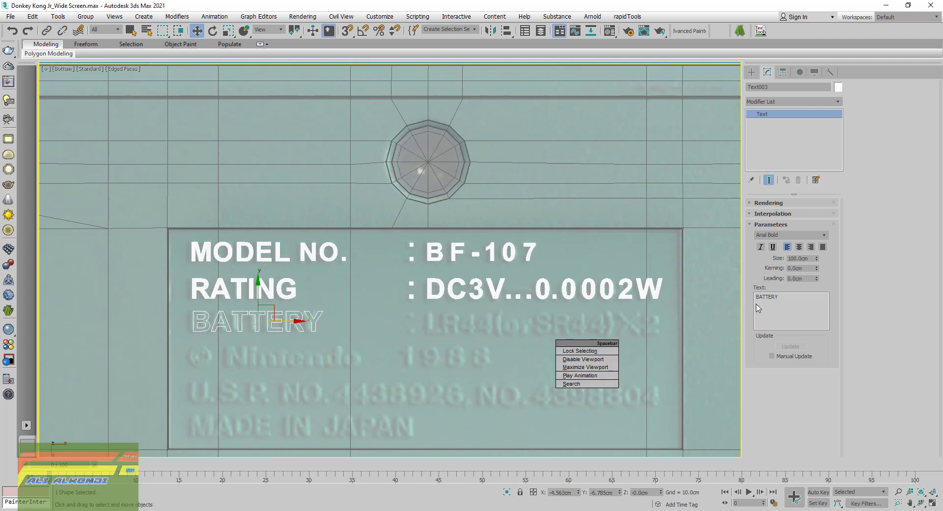
{"action": "left_click", "coordinate": [802, 296]}
- Complete the line as 'BATTERY : LR44(orSR44)X2' and move it right over the reference
{"action": "left_click", "coordinate": [801, 296]}
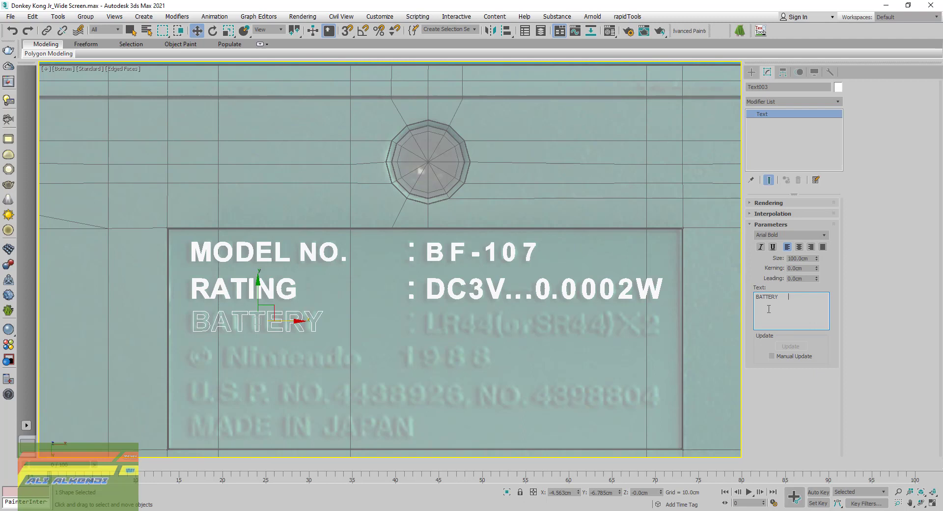
{"action": "type", "text": ": "}
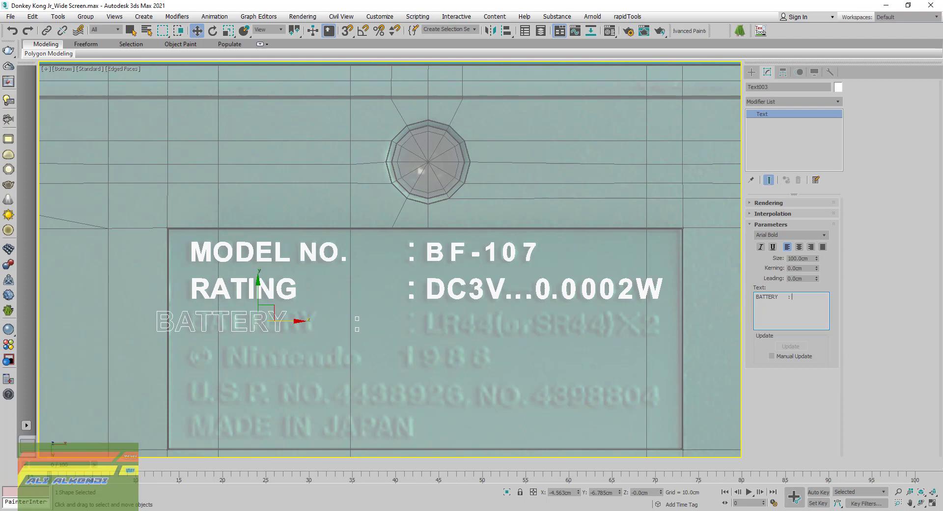
{"action": "type", "text": "L"}
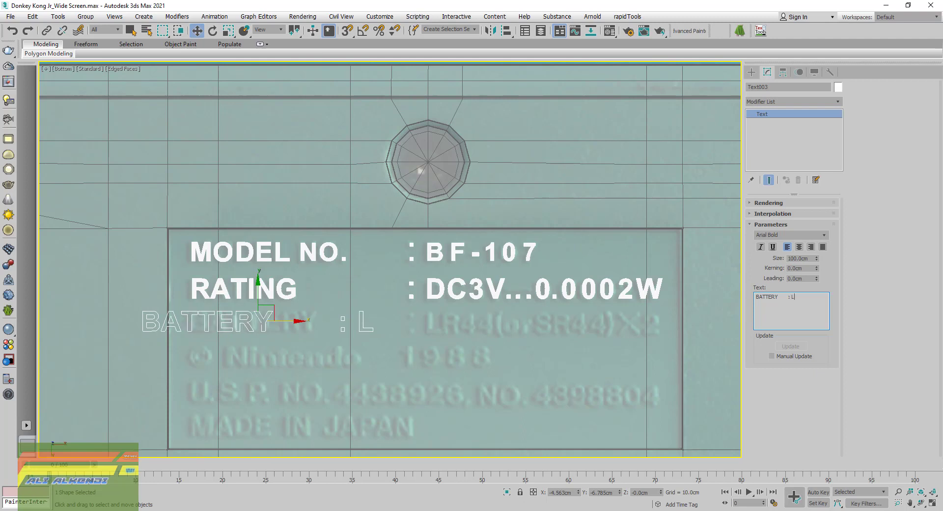
{"action": "type", "text": "R"}
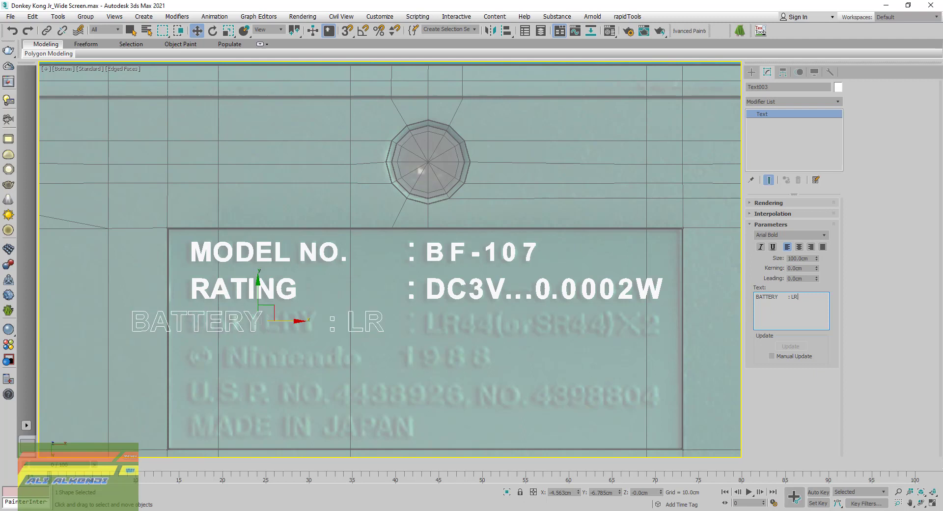
{"action": "type", "text": "44"}
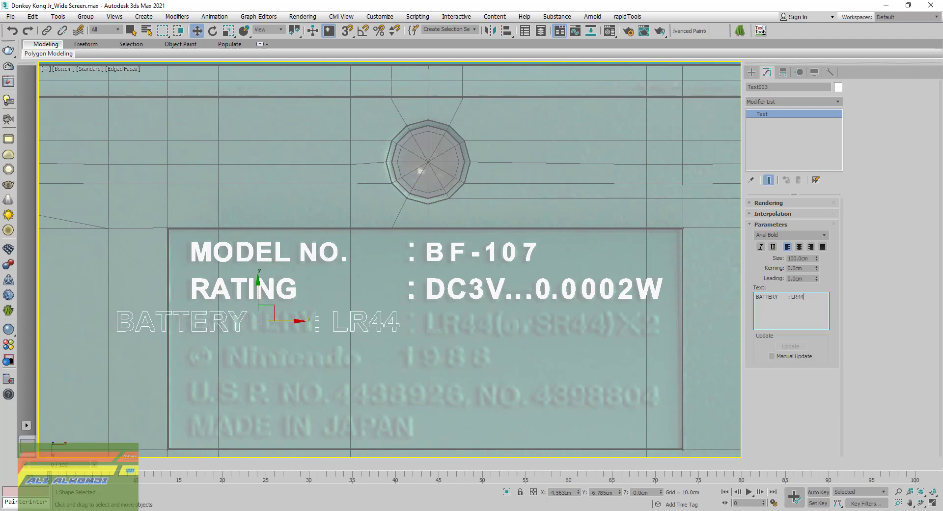
{"action": "type", "text": "("}
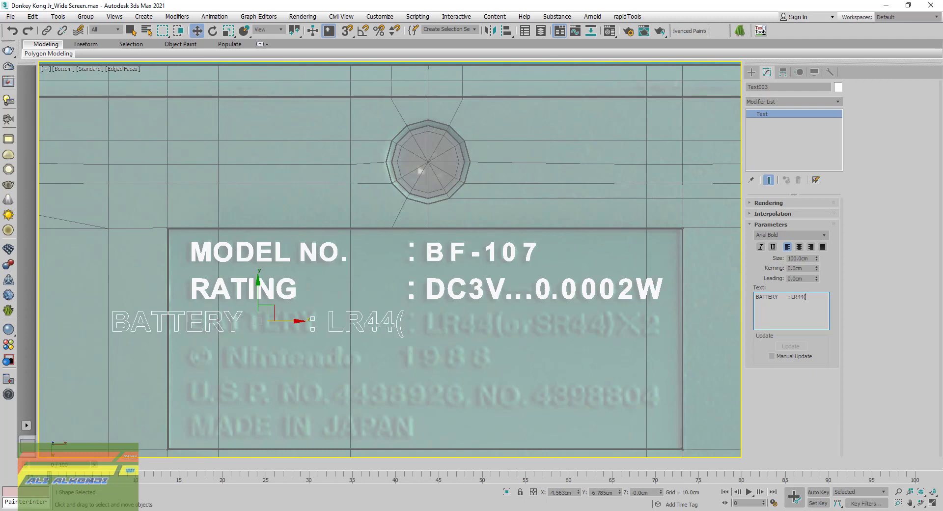
{"action": "type", "text": "or"}
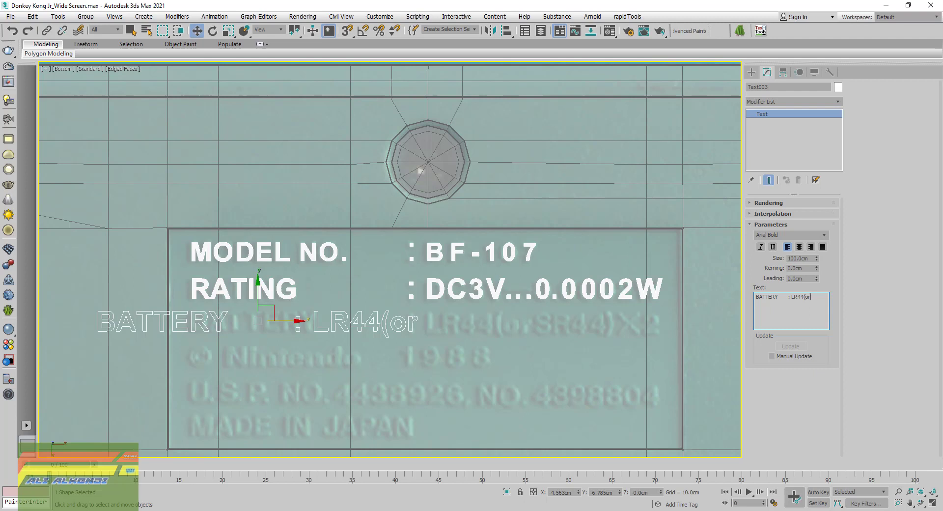
{"action": "type", "text": "SR"}
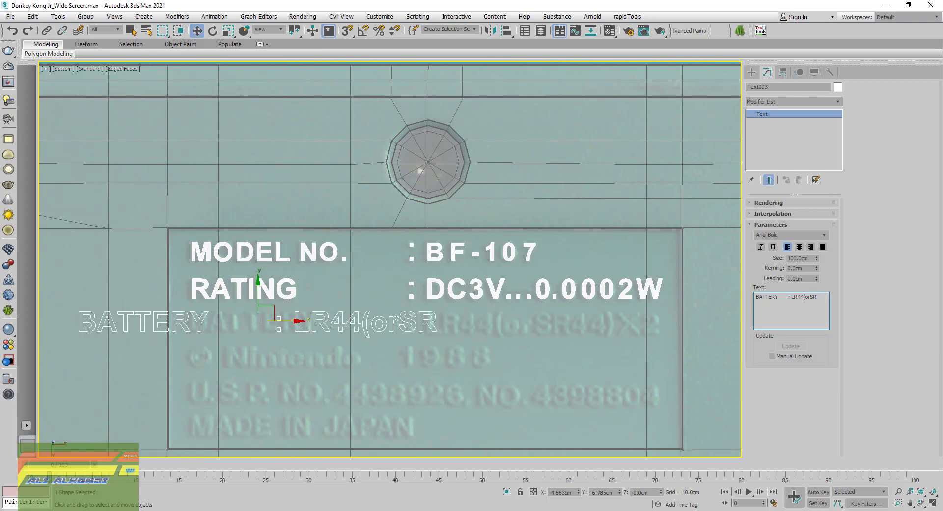
{"action": "type", "text": "44"}
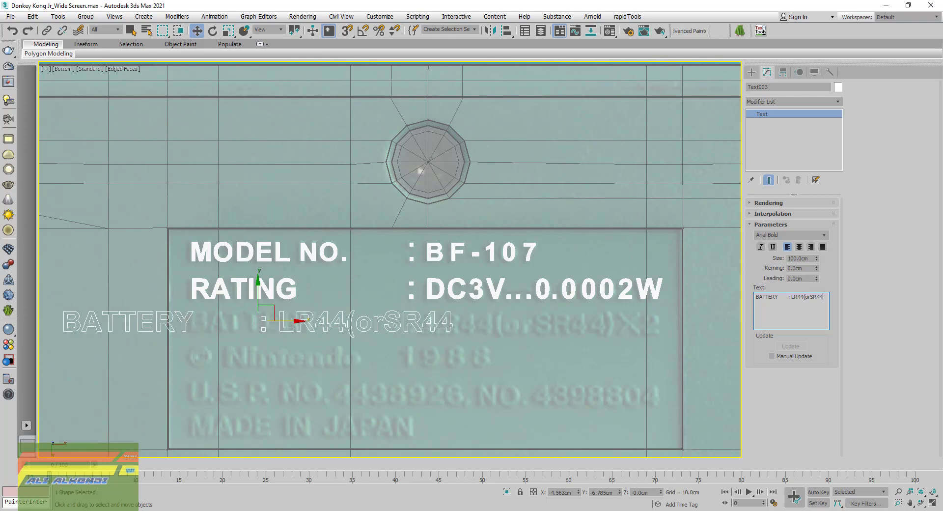
{"action": "type", "text": ")"}
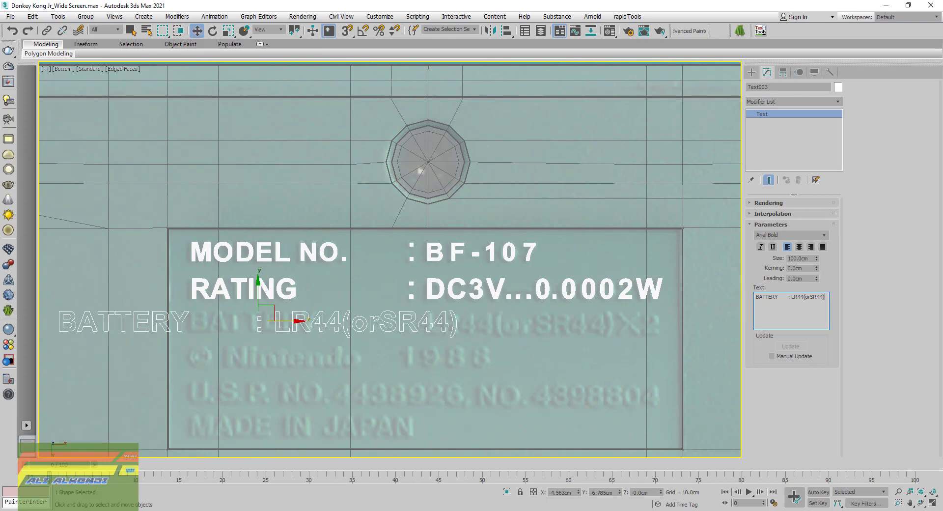
{"action": "type", "text": "X"}
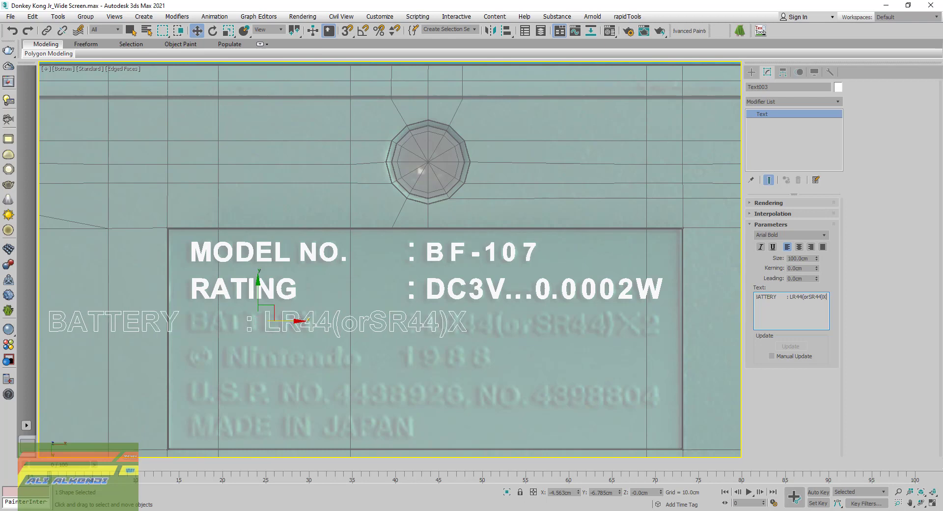
{"action": "type", "text": "2"}
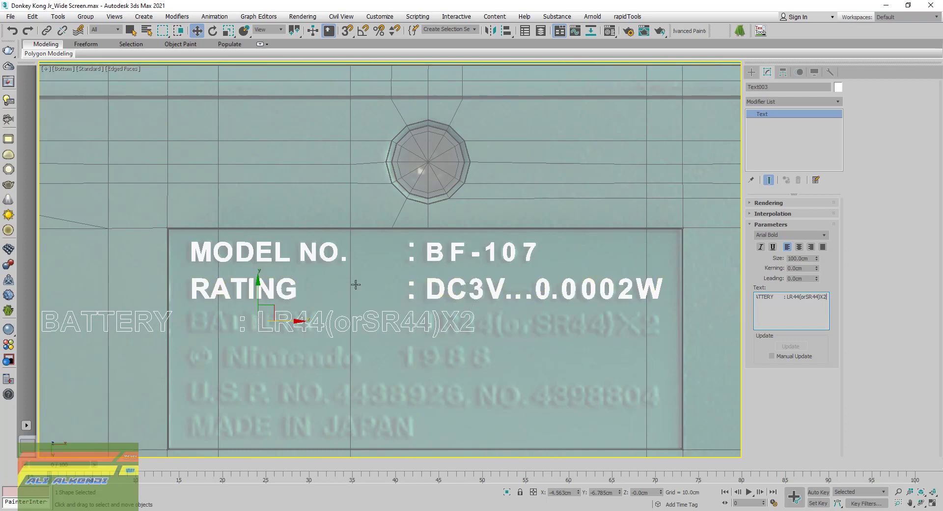
{"action": "mouse_move", "coordinate": [292, 325]}
{"action": "left_mouse_down"}
{"action": "mouse_move", "coordinate": [470, 340]}
{"action": "mouse_move", "coordinate": [437, 340]}
{"action": "left_mouse_up"}
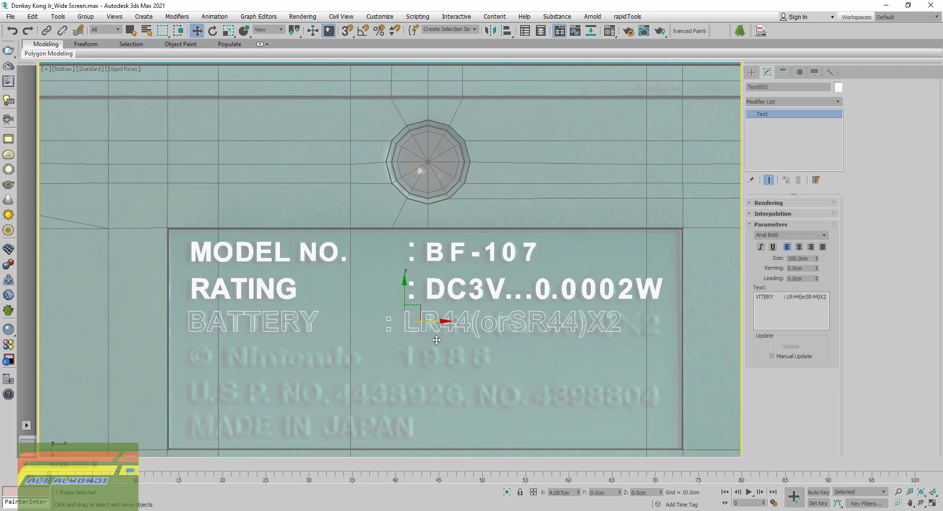
- Apply an Edit Poly modifier to the BATTERY text object Text003
{"action": "left_click", "coordinate": [839, 102]}
{"action": "left_click_drag", "start_coordinate": [840, 167], "coordinate": [841, 203]}
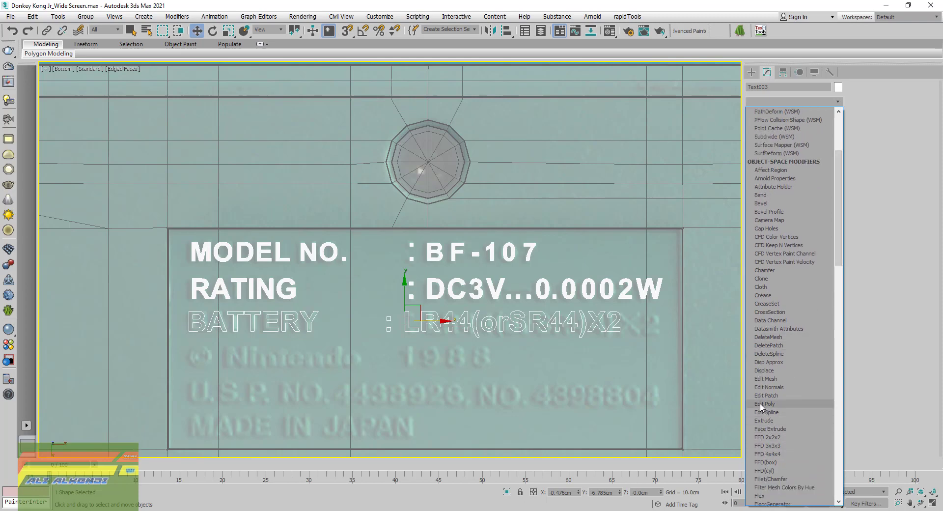
{"action": "key", "text": "Escape"}
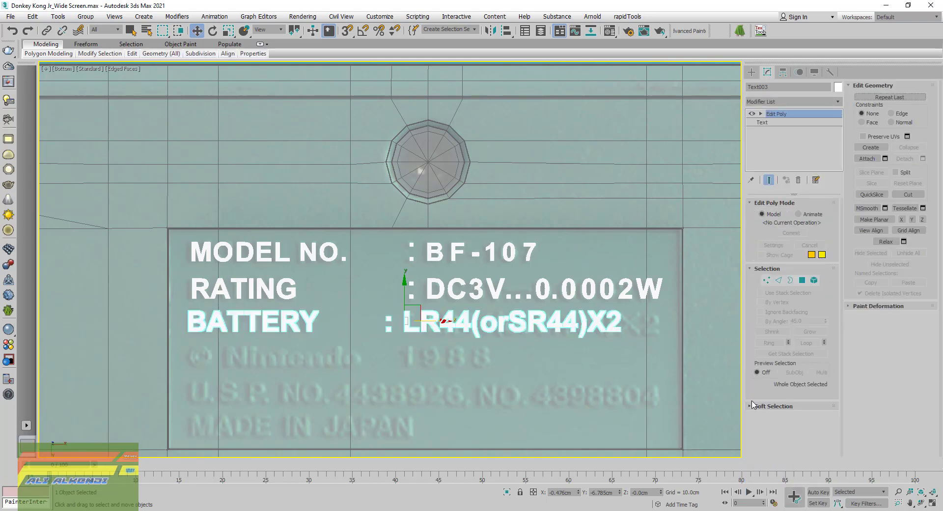
- In Element mode, select the colon and LR44(orSR44)X2 letters and nudge them right
{"action": "left_click", "coordinate": [813, 284]}
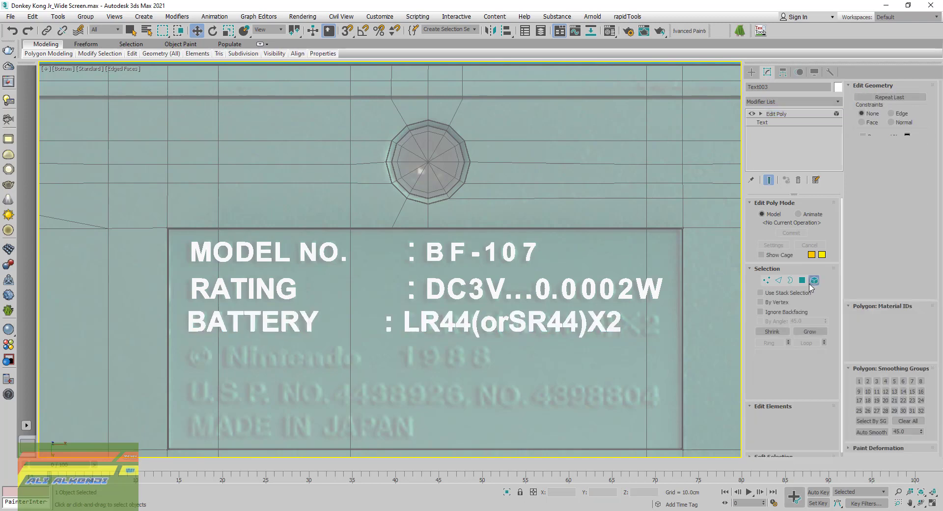
{"action": "mouse_move", "coordinate": [649, 354]}
{"action": "left_mouse_down"}
{"action": "mouse_move", "coordinate": [473, 357]}
{"action": "mouse_move", "coordinate": [363, 317]}
{"action": "left_mouse_up"}
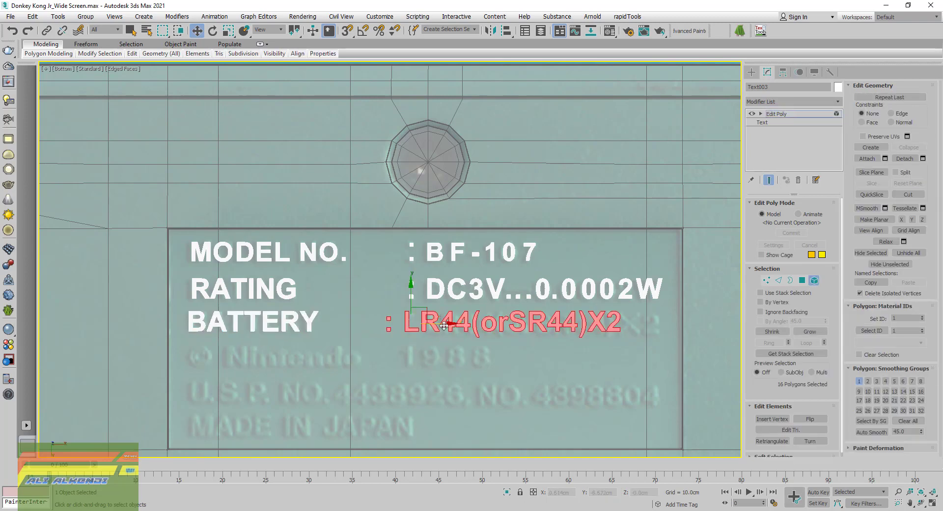
{"action": "left_click_drag", "start_coordinate": [445, 325], "coordinate": [467, 325]}
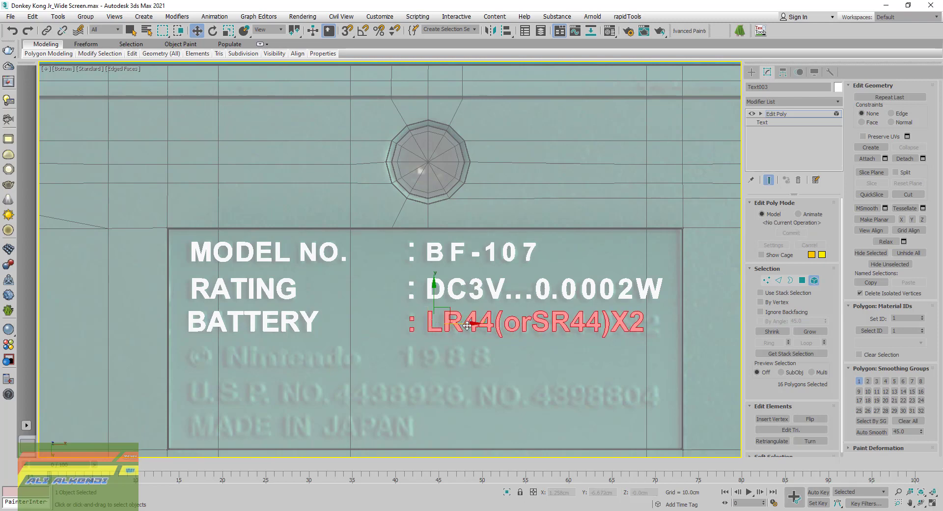
{"action": "scroll", "coordinate": [282, 319], "scroll_direction": "up", "scroll_amount": 5}
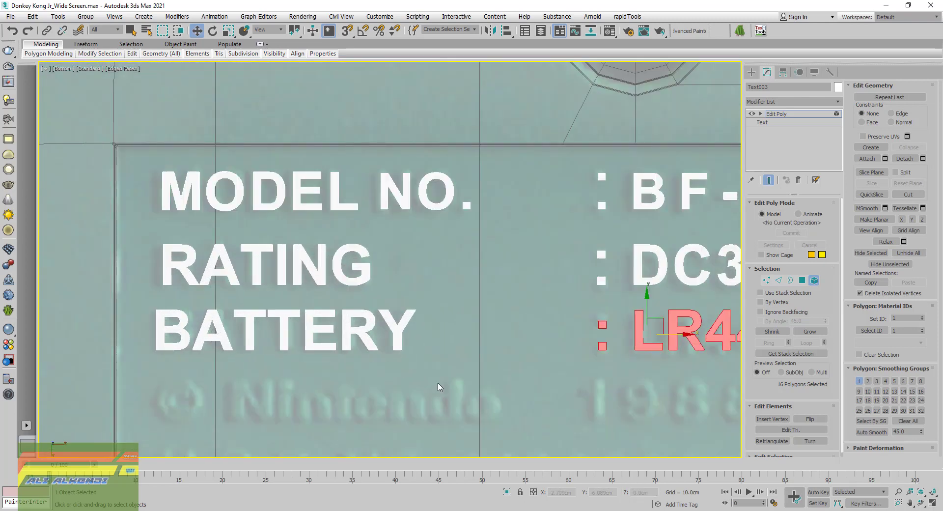
- Shift BATTERY right, then ATTERY right, then TTERY slightly left
{"action": "left_click_drag", "start_coordinate": [443, 391], "coordinate": [147, 305]}
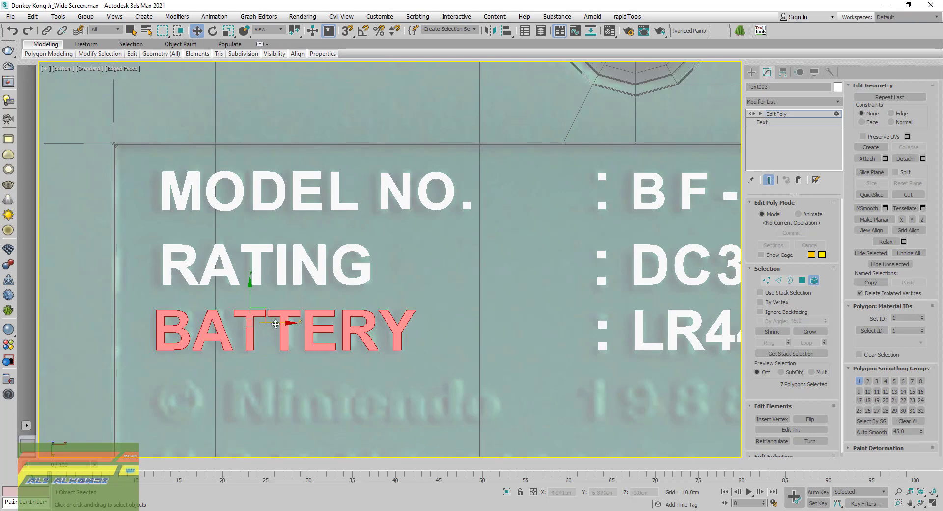
{"action": "left_click_drag", "start_coordinate": [276, 326], "coordinate": [282, 329]}
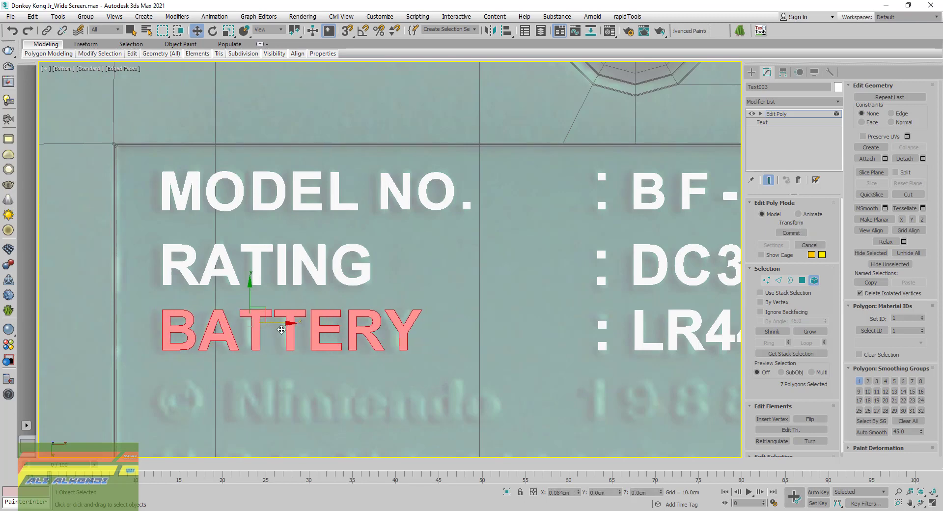
{"action": "left_click", "coordinate": [168, 349], "text": "alt"}
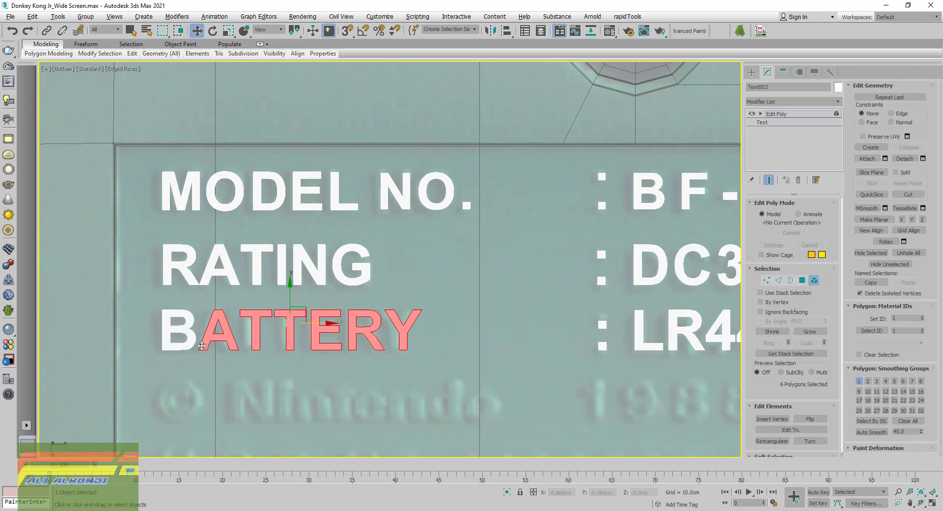
{"action": "scroll", "coordinate": [202, 346], "scroll_direction": "up", "scroll_amount": 2}
{"action": "left_click_drag", "start_coordinate": [364, 314], "coordinate": [360, 326]}
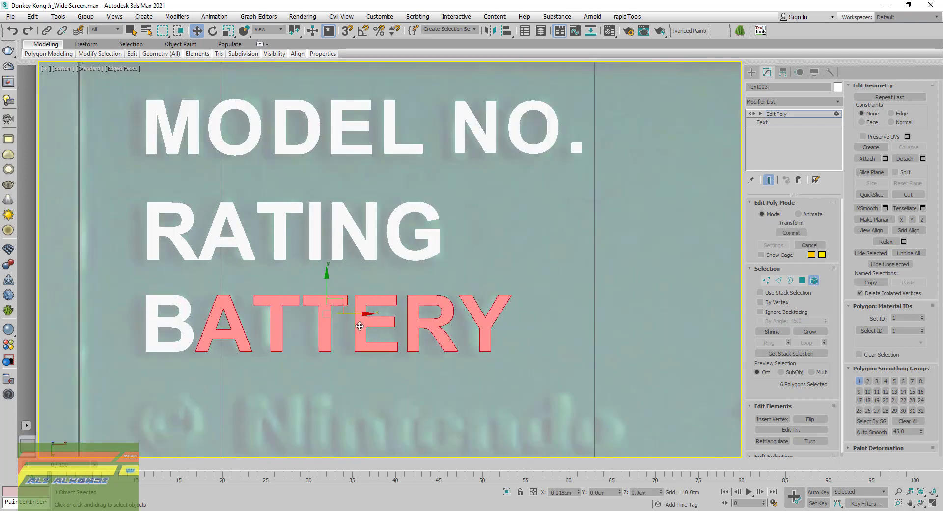
{"action": "left_click_drag", "start_coordinate": [231, 379], "coordinate": [189, 310], "text": "alt"}
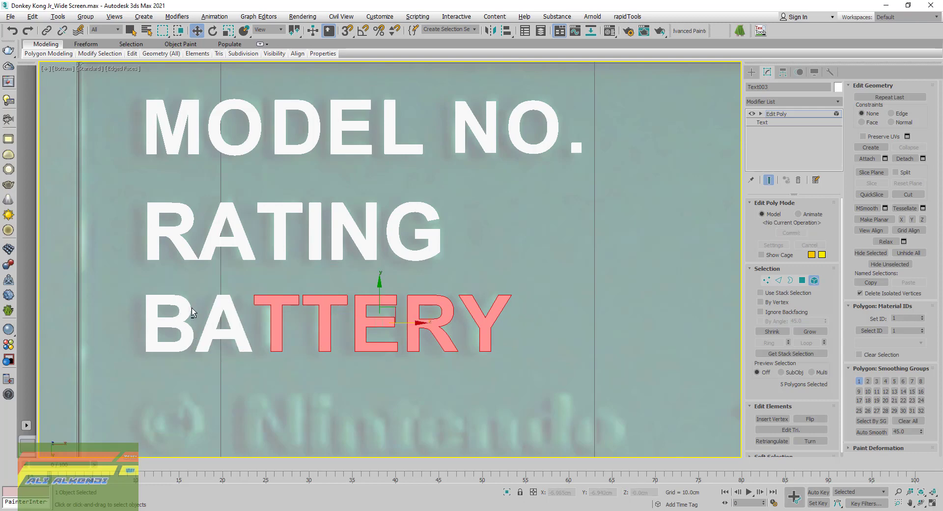
{"action": "left_click_drag", "start_coordinate": [417, 328], "coordinate": [404, 320]}
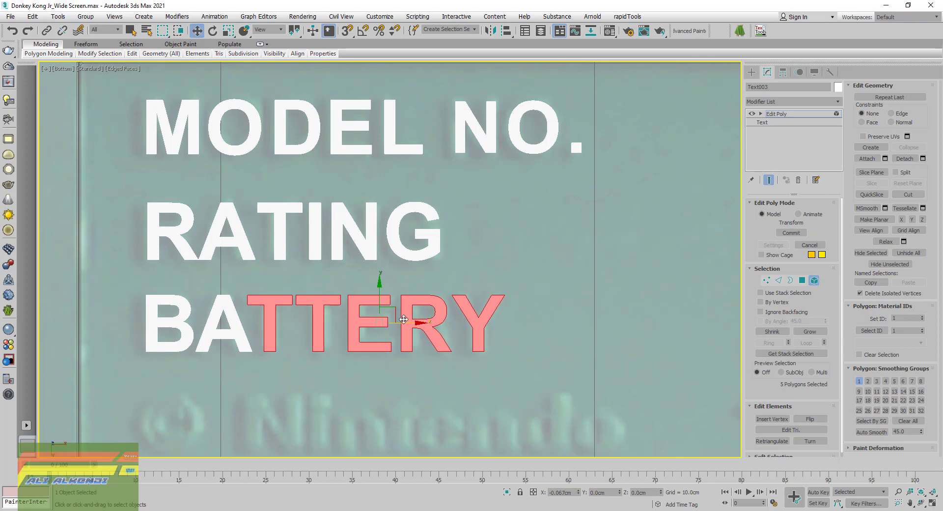
- Step TERY, ERY and RY further right, then nudge the final Y slightly left
{"action": "left_click", "coordinate": [266, 331], "text": "alt"}
{"action": "left_click_drag", "start_coordinate": [461, 318], "coordinate": [465, 318]}
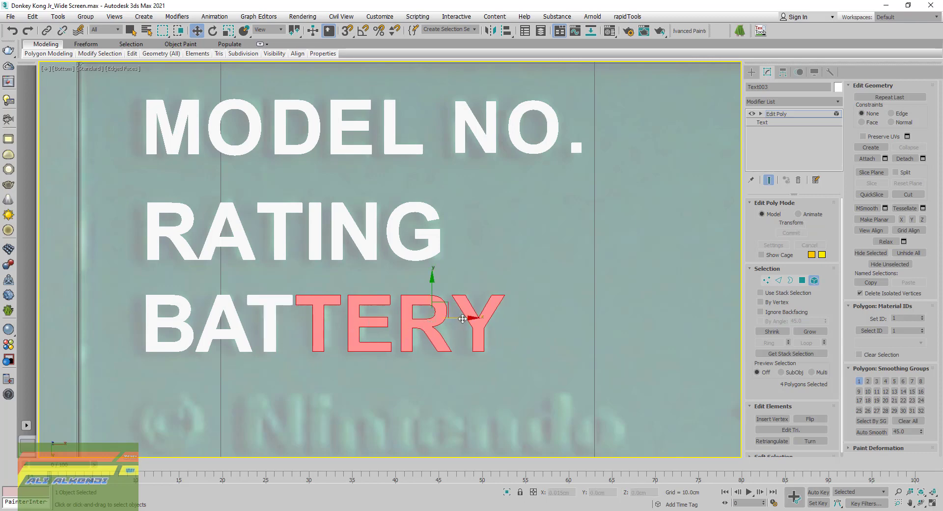
{"action": "left_click", "coordinate": [324, 314], "text": "alt"}
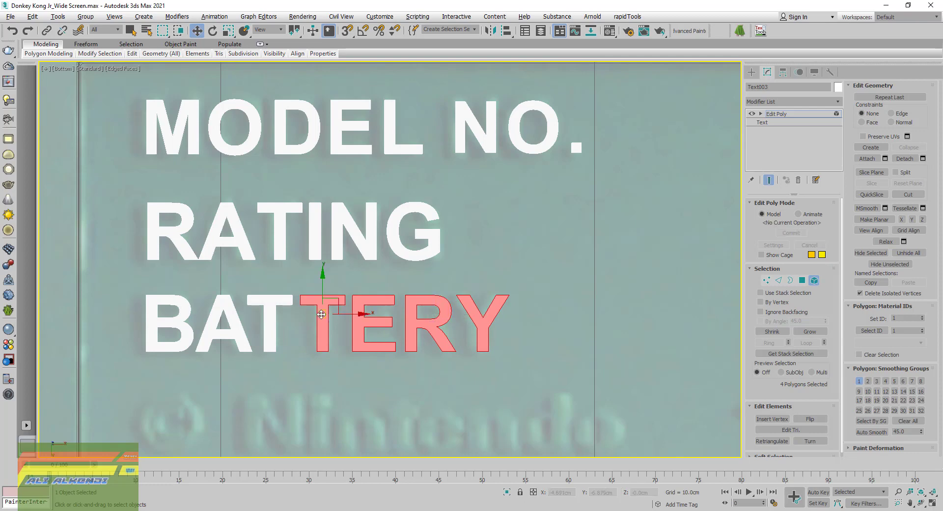
{"action": "mouse_move", "coordinate": [415, 326]}
{"action": "left_mouse_down"}
{"action": "mouse_move", "coordinate": [435, 325]}
{"action": "mouse_move", "coordinate": [413, 325]}
{"action": "left_mouse_up"}
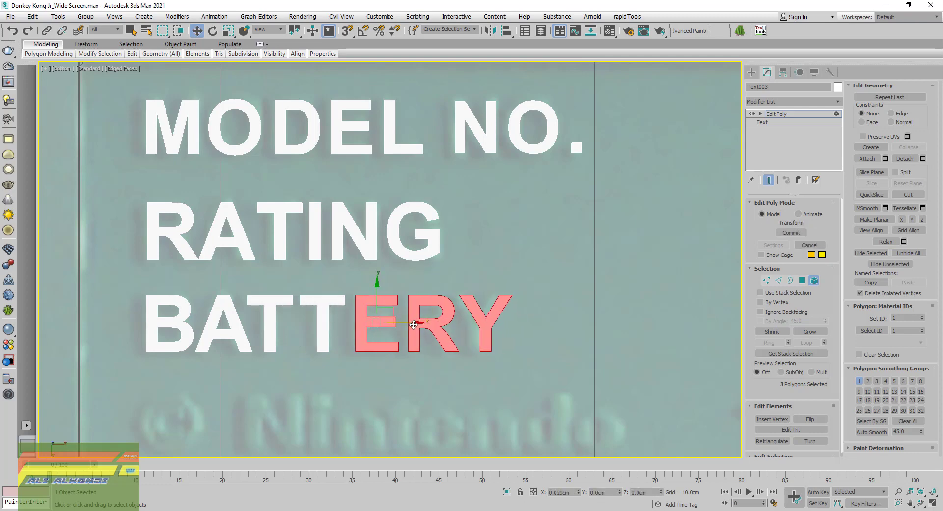
{"action": "left_click", "coordinate": [359, 327], "text": "alt"}
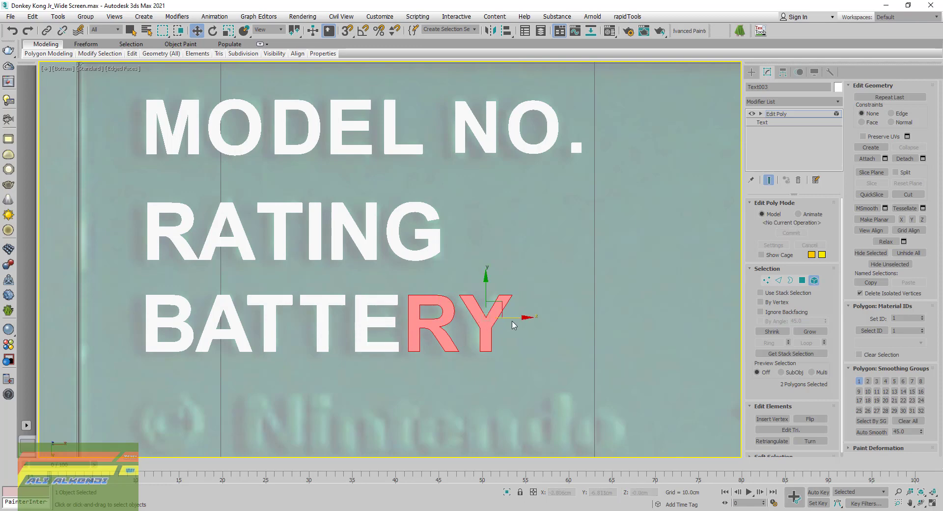
{"action": "left_click_drag", "start_coordinate": [515, 320], "coordinate": [543, 316]}
{"action": "left_click_drag", "start_coordinate": [513, 318], "coordinate": [516, 318]}
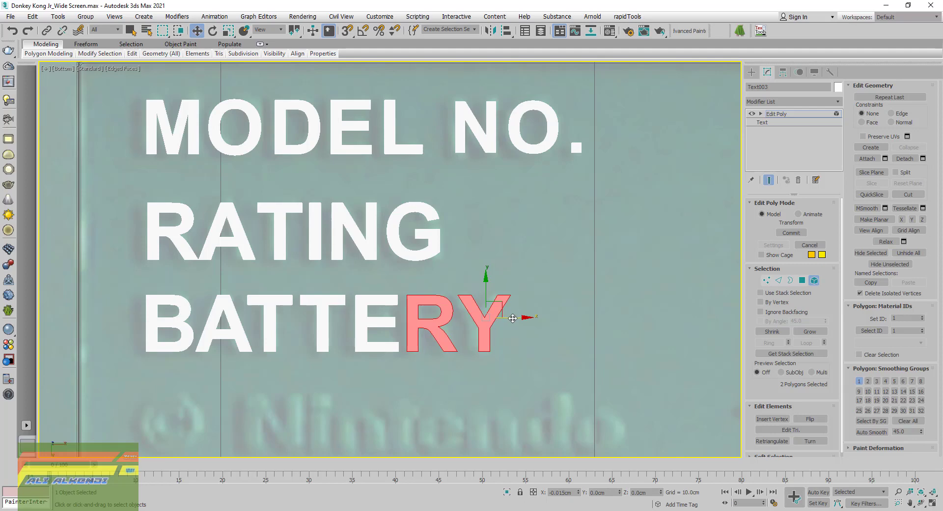
{"action": "left_click", "coordinate": [449, 337], "text": "alt"}
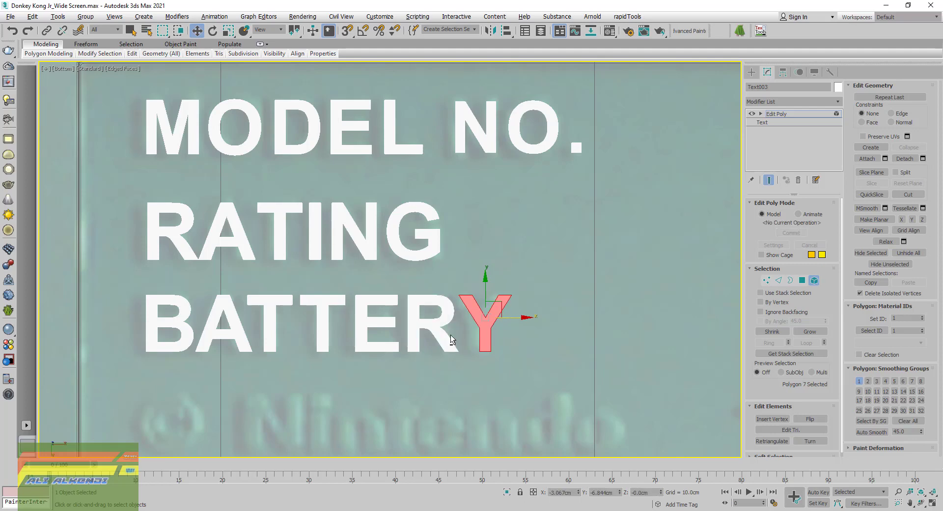
{"action": "left_click_drag", "start_coordinate": [518, 318], "coordinate": [512, 322]}
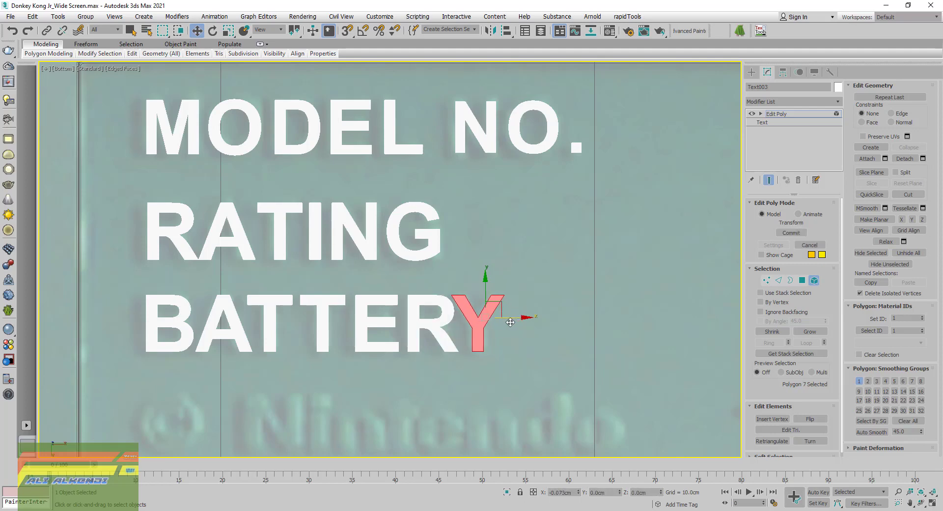
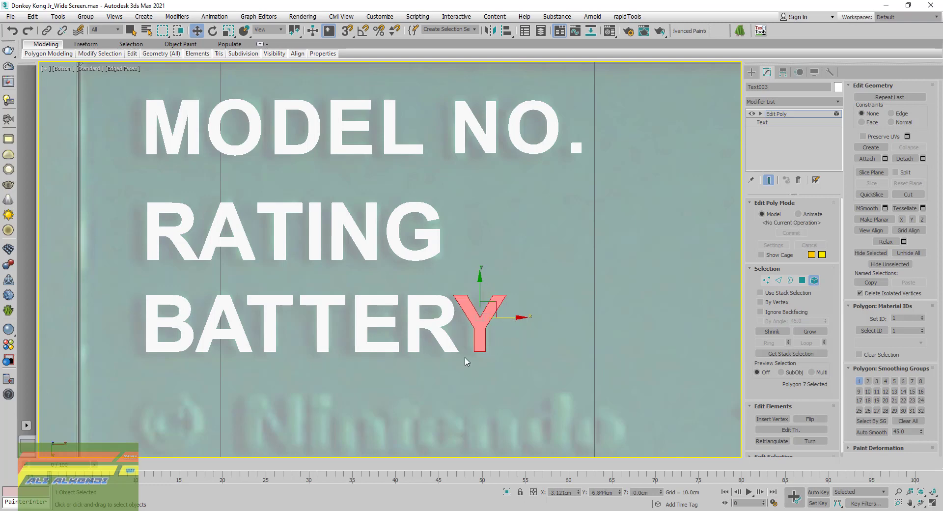
- Nudge the colon before LR44 up to line up with the colons above
{"action": "scroll", "coordinate": [445, 363], "scroll_direction": "down", "scroll_amount": 3}
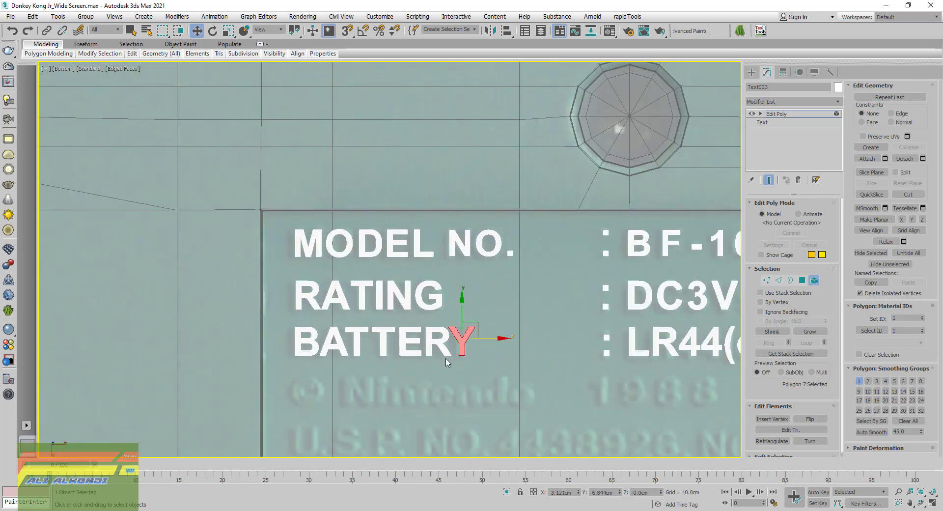
{"action": "scroll", "coordinate": [446, 363], "scroll_direction": "down", "scroll_amount": 2}
{"action": "middle_click_drag", "start_coordinate": [445, 361], "coordinate": [277, 352]}
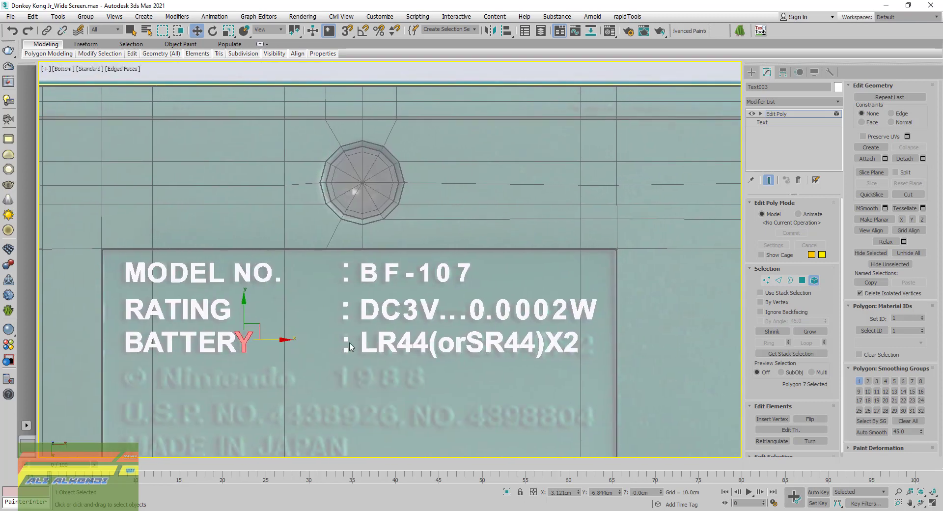
{"action": "scroll", "coordinate": [350, 347], "scroll_direction": "up", "scroll_amount": 1}
{"action": "scroll", "coordinate": [321, 338], "scroll_direction": "up", "scroll_amount": 4}
{"action": "left_click_drag", "start_coordinate": [284, 321], "coordinate": [318, 346]}
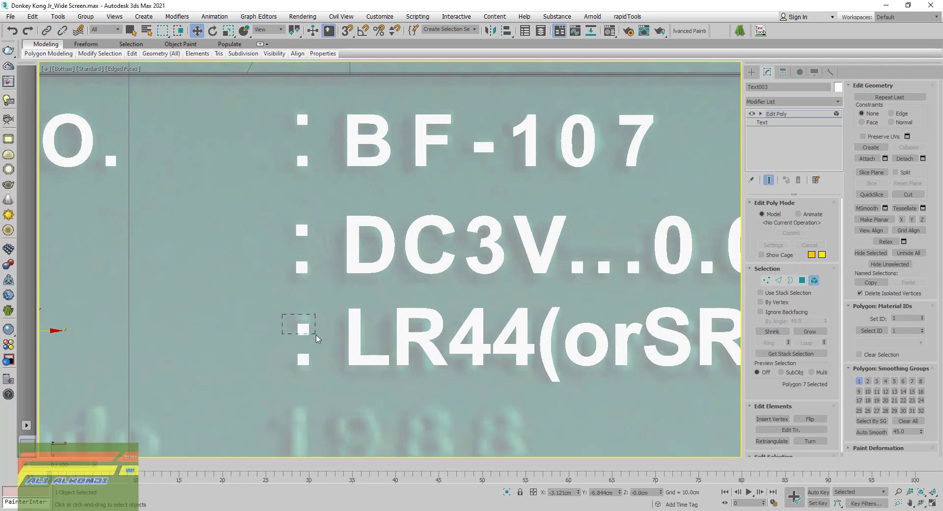
{"action": "left_click_drag", "start_coordinate": [304, 302], "coordinate": [303, 294]}
- Select the polygons of the LR44(orSR44)X2 battery line
{"action": "middle_click_drag", "start_coordinate": [531, 347], "coordinate": [399, 347]}
{"action": "scroll", "coordinate": [399, 347], "scroll_direction": "down", "scroll_amount": 3}
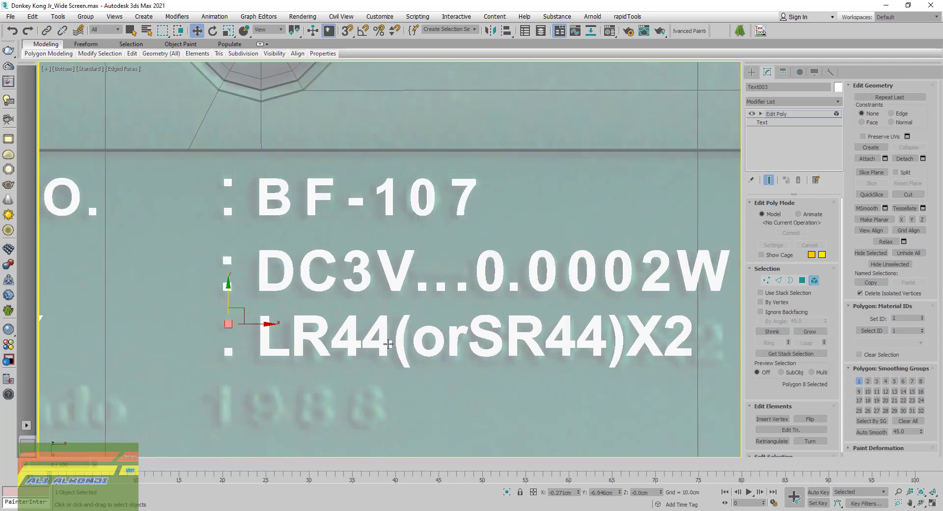
{"action": "scroll", "coordinate": [399, 347], "scroll_direction": "down", "scroll_amount": 1}
{"action": "left_click_drag", "start_coordinate": [548, 382], "coordinate": [328, 330]}
{"action": "scroll", "coordinate": [352, 344], "scroll_direction": "up", "scroll_amount": 5}
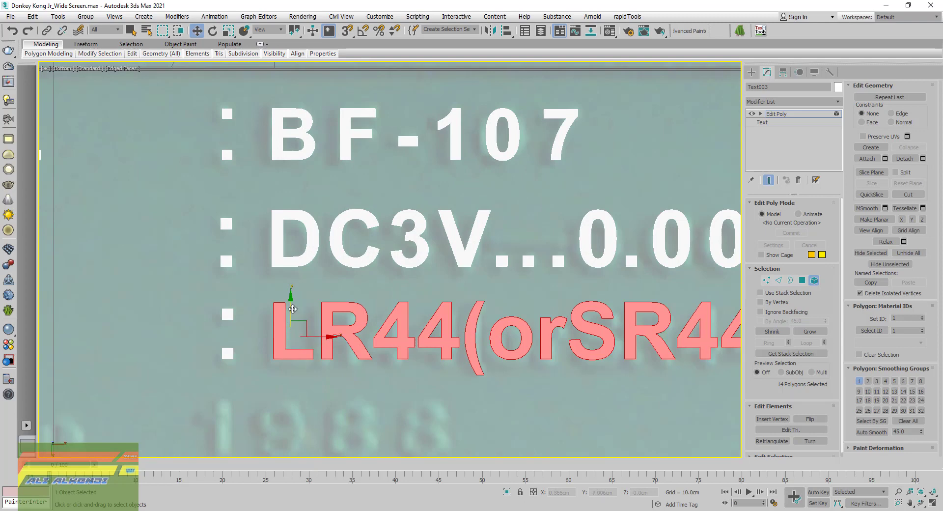
- Settle the LR44 line's height, then shift its letters after L, R and 4 to tighten spacing
{"action": "left_click_drag", "start_coordinate": [293, 309], "coordinate": [293, 314]}
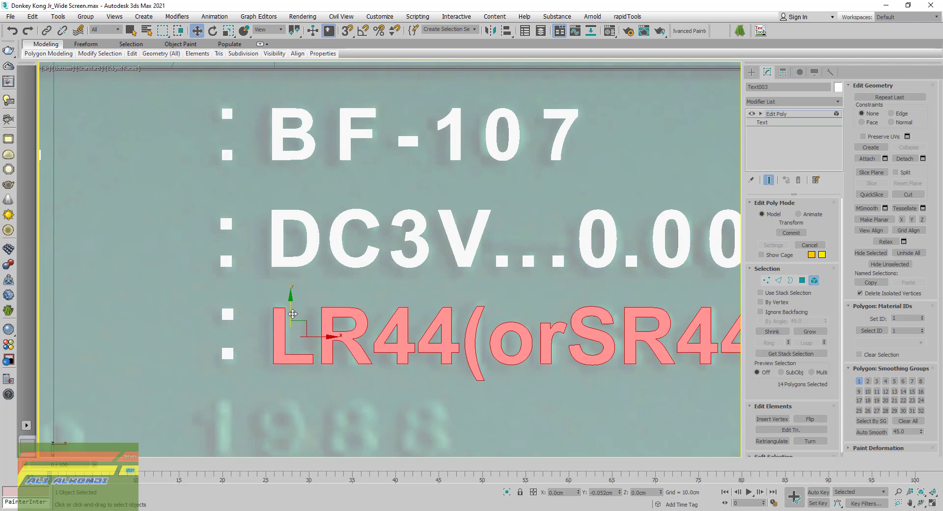
{"action": "left_click_drag", "start_coordinate": [293, 314], "coordinate": [294, 312]}
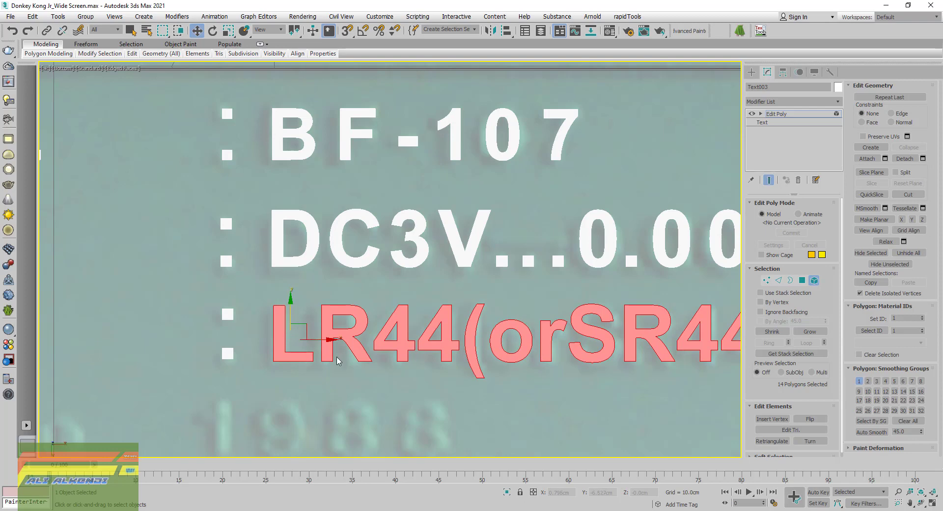
{"action": "left_click", "coordinate": [276, 339], "text": "alt"}
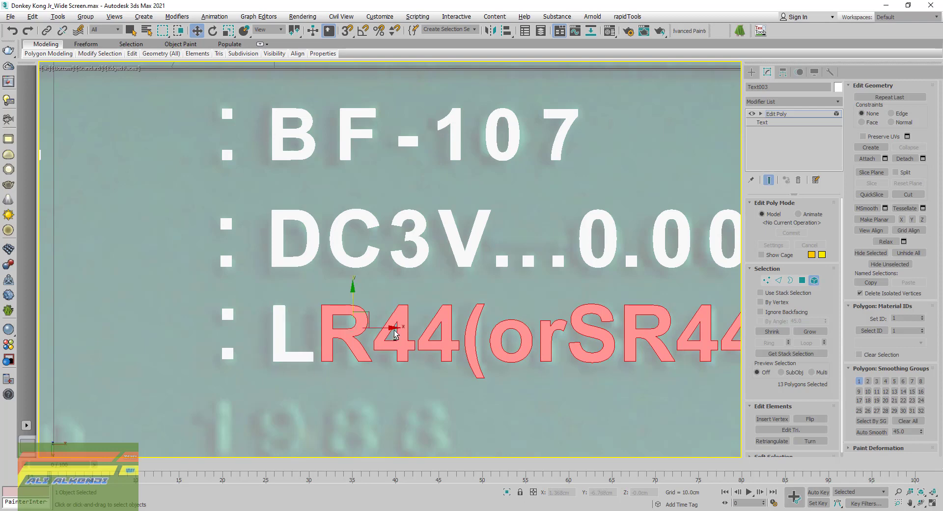
{"action": "left_click_drag", "start_coordinate": [388, 330], "coordinate": [384, 331]}
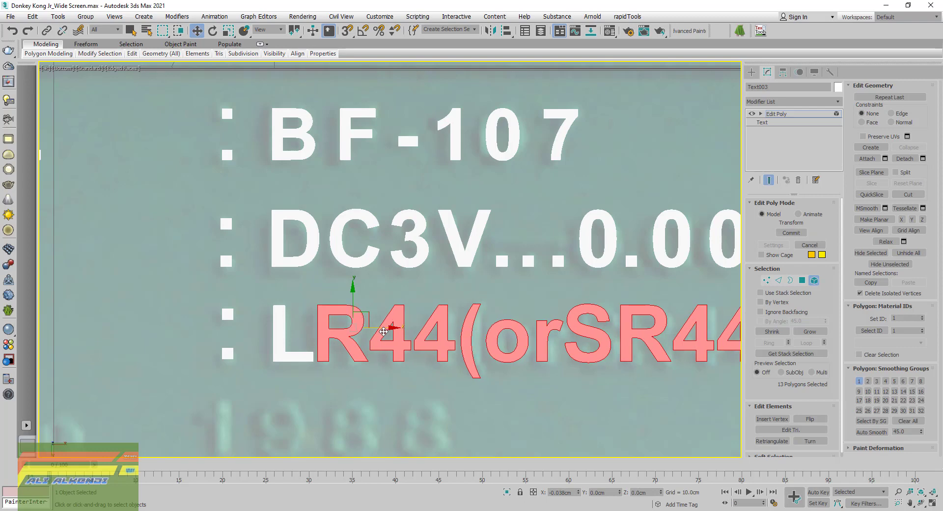
{"action": "left_click_drag", "start_coordinate": [322, 341], "coordinate": [369, 383], "text": "alt"}
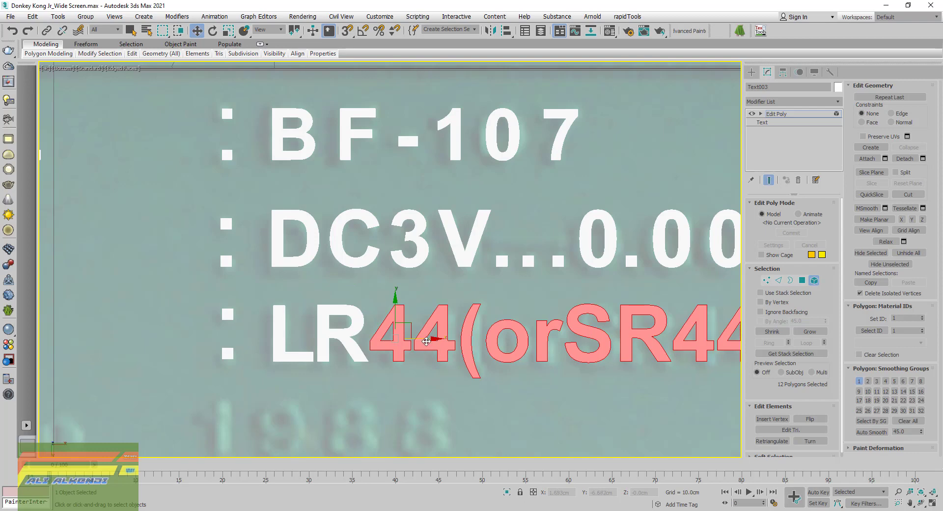
{"action": "left_click_drag", "start_coordinate": [426, 339], "coordinate": [423, 345]}
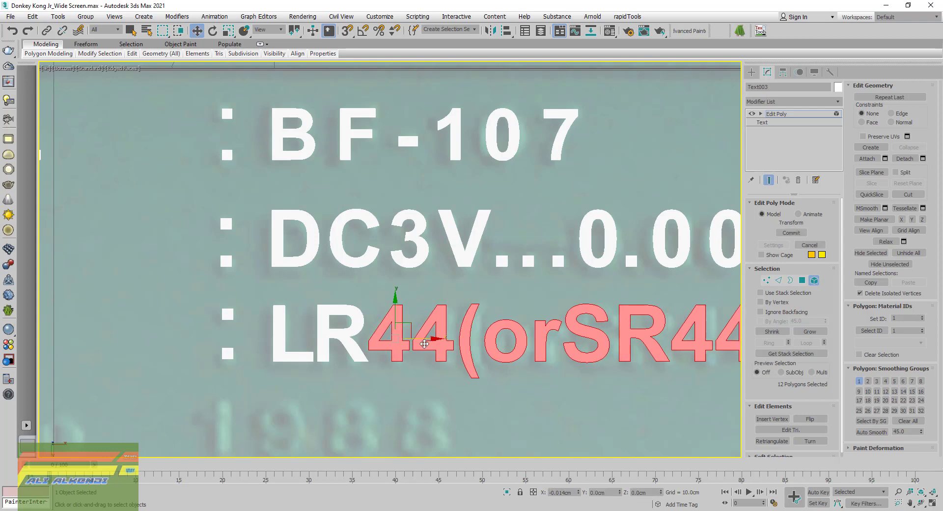
{"action": "left_click", "coordinate": [371, 339], "text": "alt"}
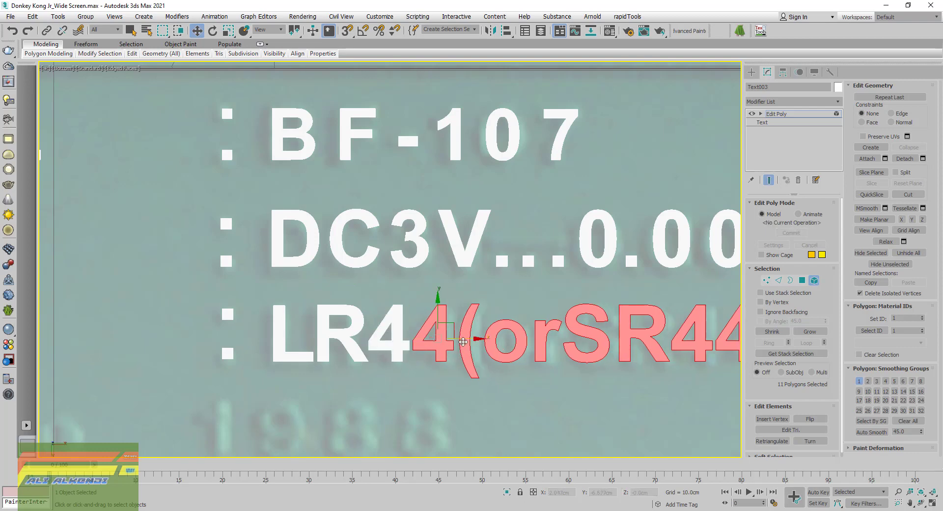
{"action": "left_click_drag", "start_coordinate": [466, 339], "coordinate": [472, 340]}
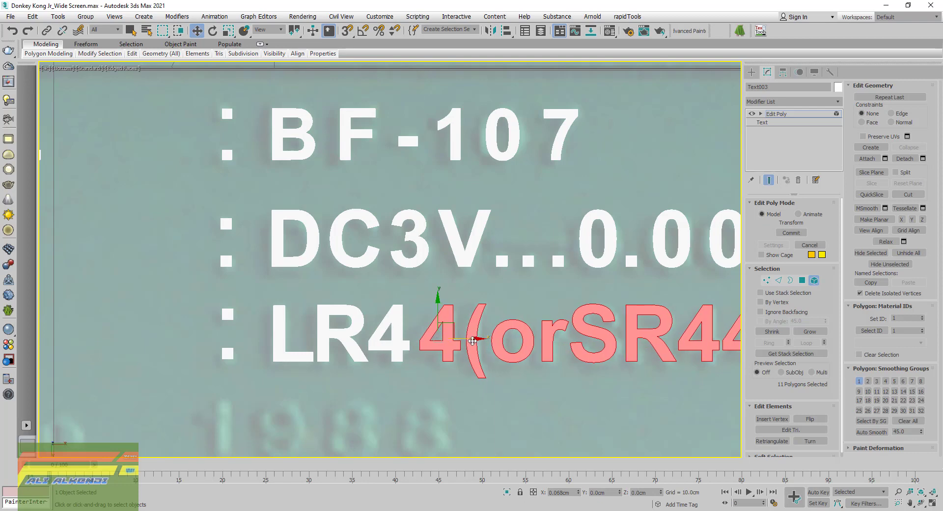
{"action": "left_click", "coordinate": [435, 341], "text": "alt"}
{"action": "middle_click_drag", "start_coordinate": [435, 341], "coordinate": [294, 353]}
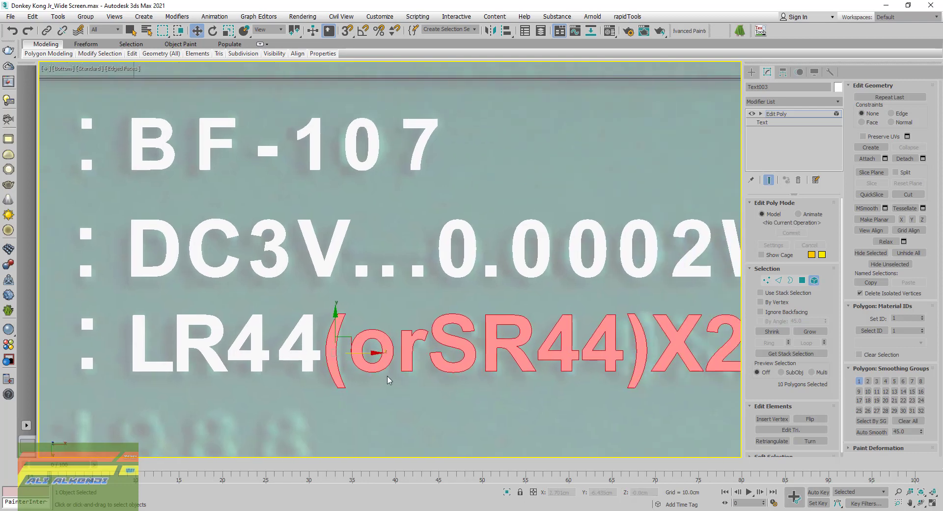
- Widen the gaps after the opening parenthesis, the 'or' and the 'SR' on the battery line
{"action": "left_click_drag", "start_coordinate": [366, 350], "coordinate": [368, 350]}
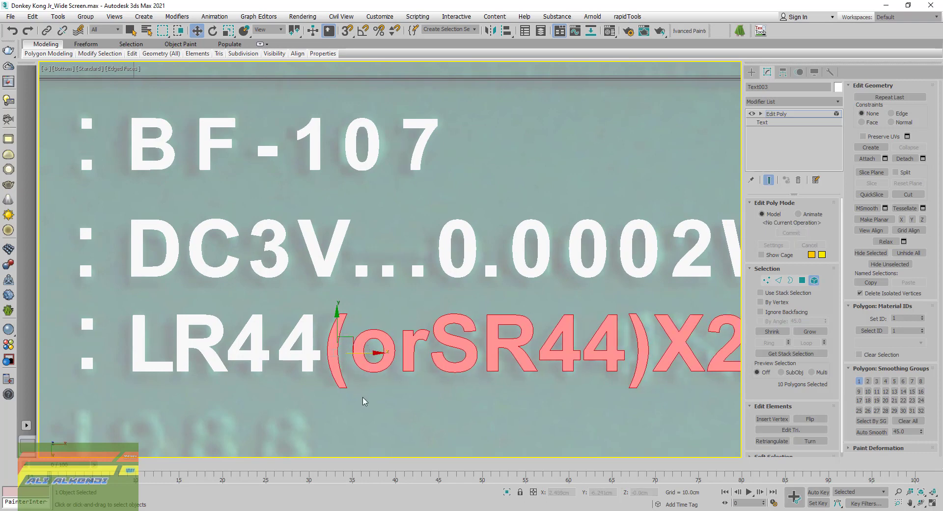
{"action": "left_click_drag", "start_coordinate": [339, 399], "coordinate": [305, 371]}
{"action": "left_click_drag", "start_coordinate": [405, 351], "coordinate": [404, 351]}
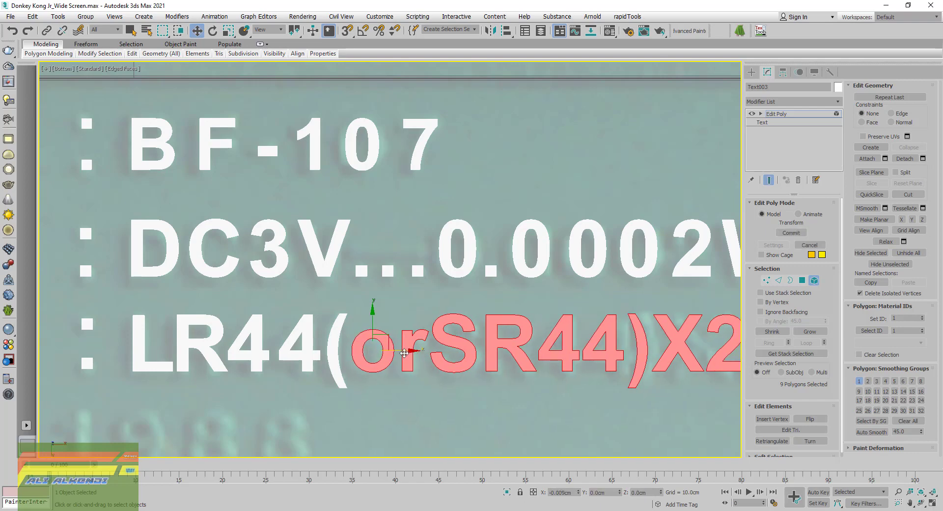
{"action": "middle_click_drag", "start_coordinate": [418, 361], "coordinate": [344, 365]}
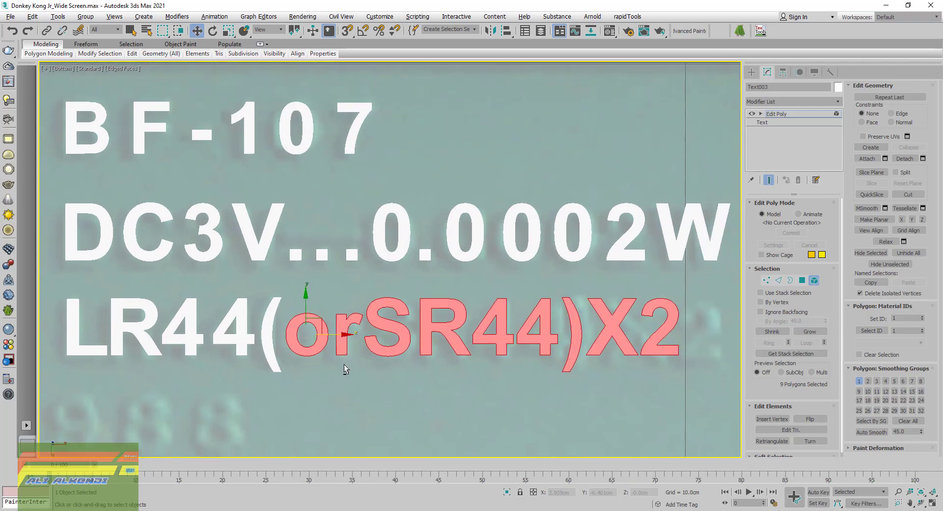
{"action": "left_click_drag", "start_coordinate": [344, 364], "coordinate": [311, 336], "text": "alt"}
{"action": "left_click_drag", "start_coordinate": [425, 332], "coordinate": [432, 332]}
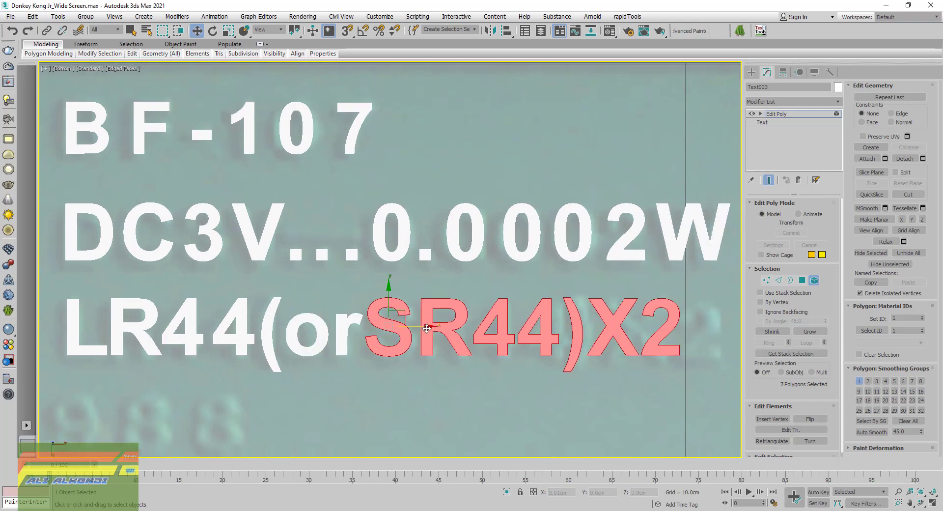
{"action": "middle_click_drag", "start_coordinate": [431, 332], "coordinate": [298, 354]}
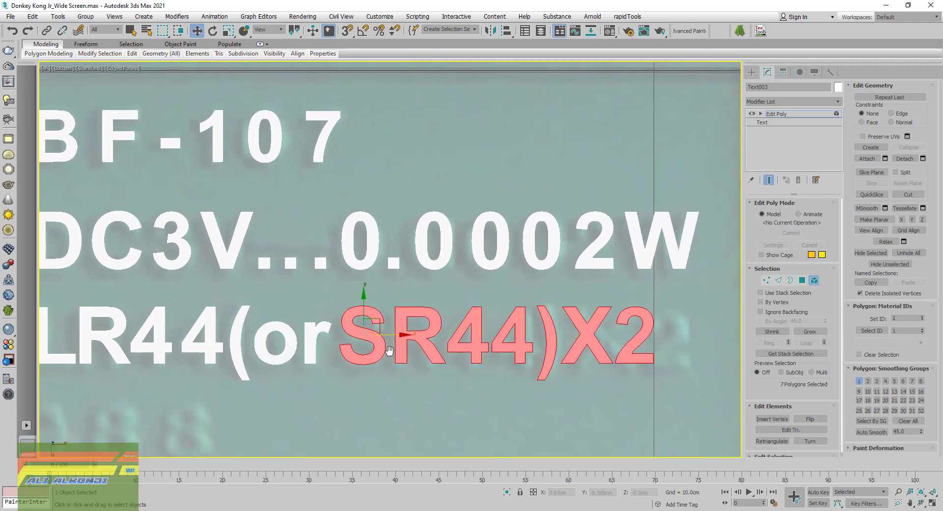
{"action": "left_click_drag", "start_coordinate": [322, 390], "coordinate": [294, 344], "text": "alt"}
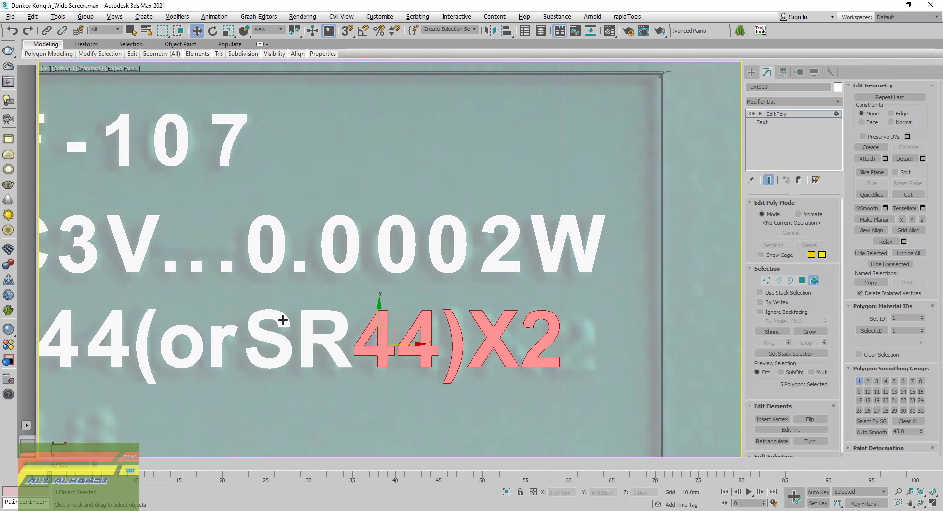
{"action": "left_click_drag", "start_coordinate": [412, 347], "coordinate": [409, 351]}
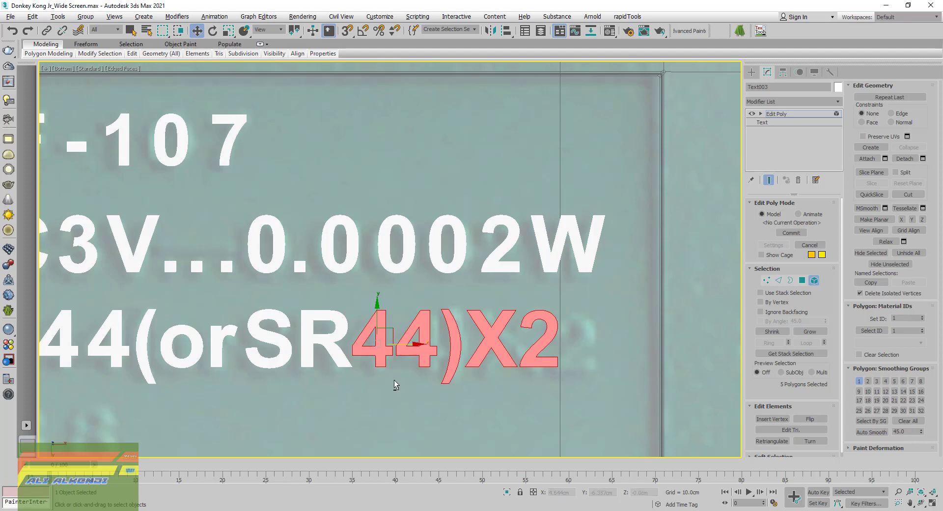
- Spread out the 44, closing parenthesis, X and 2, placing the X between parenthesis and 2
{"action": "left_click_drag", "start_coordinate": [394, 385], "coordinate": [366, 344], "text": "alt"}
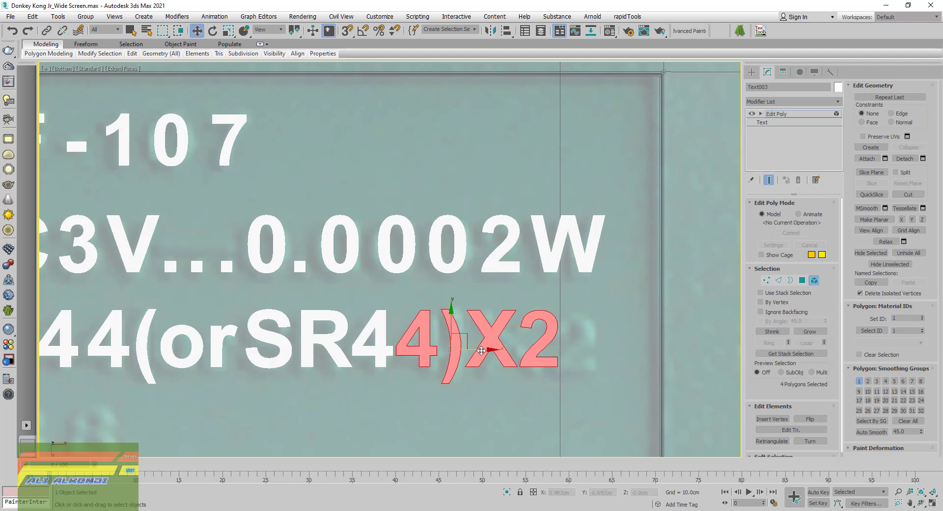
{"action": "left_click_drag", "start_coordinate": [481, 350], "coordinate": [488, 353]}
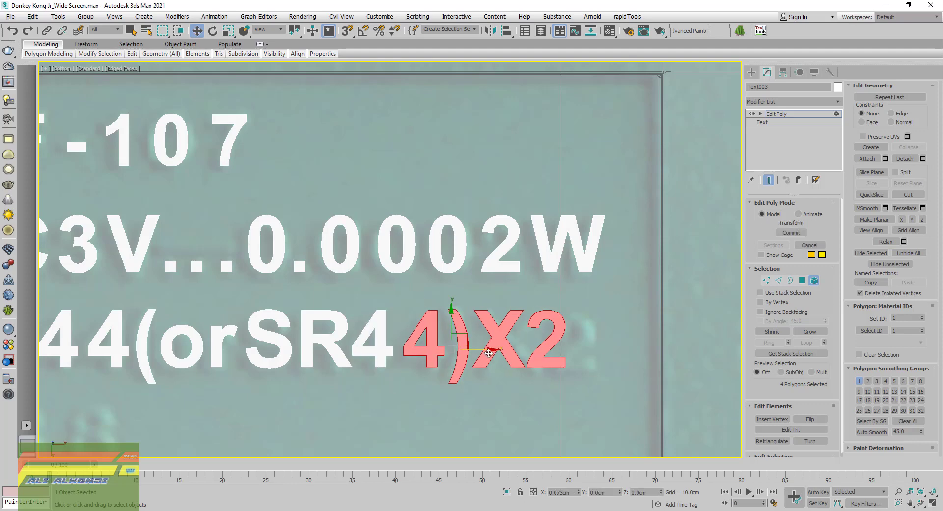
{"action": "left_click_drag", "start_coordinate": [411, 364], "coordinate": [411, 334], "text": "alt"}
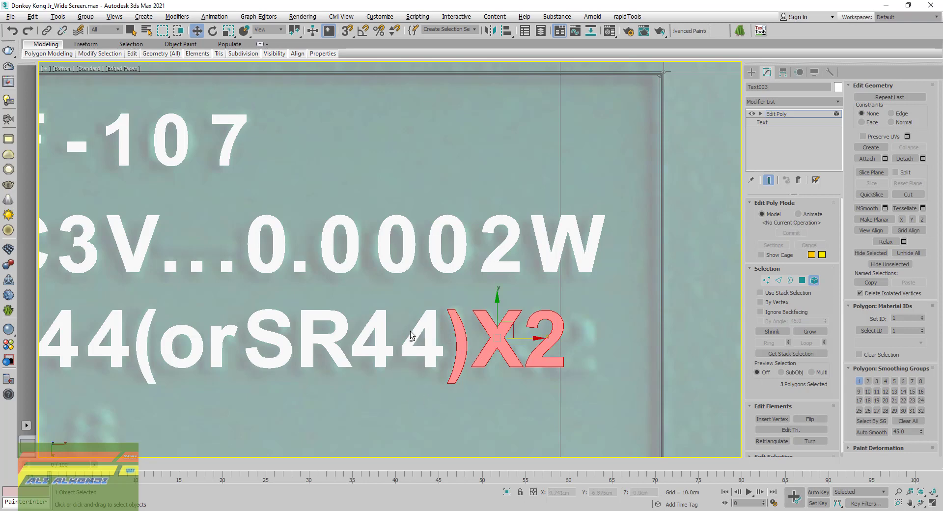
{"action": "middle_click_drag", "start_coordinate": [411, 331], "coordinate": [342, 341]}
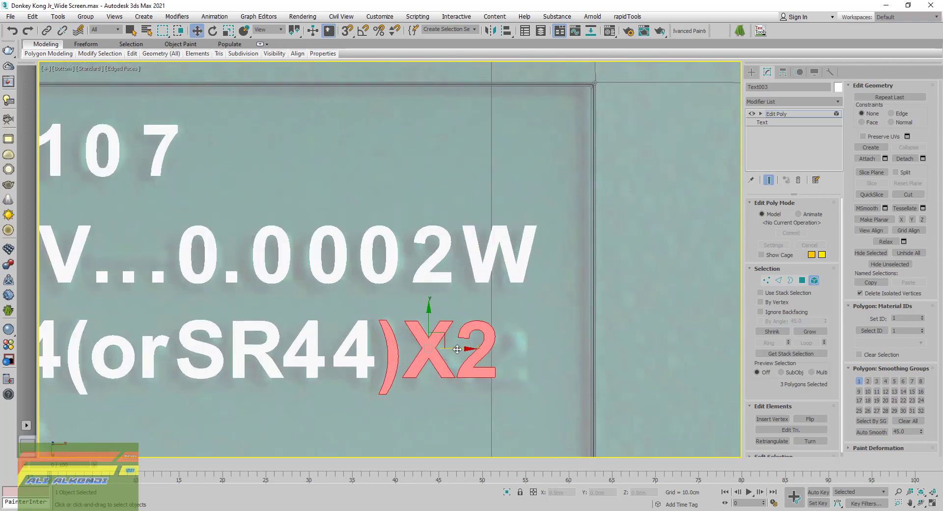
{"action": "left_click_drag", "start_coordinate": [457, 349], "coordinate": [458, 350]}
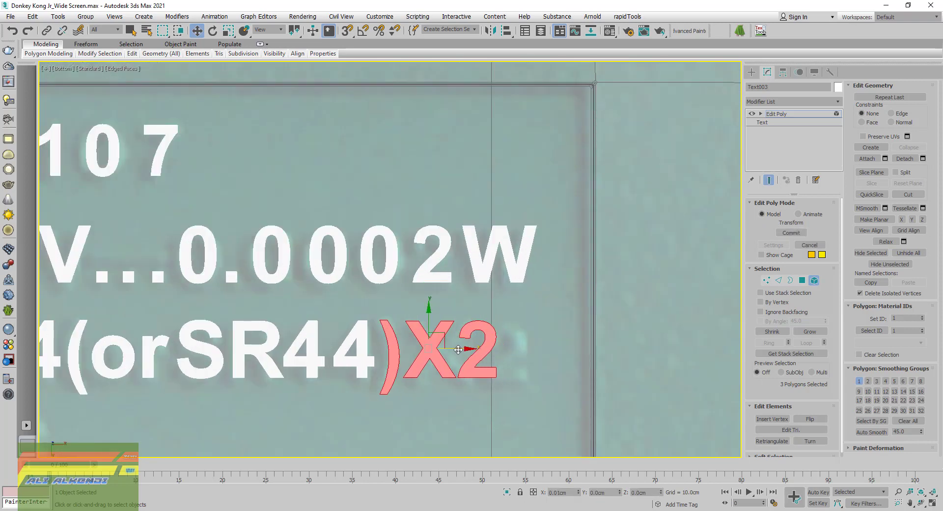
{"action": "left_click", "coordinate": [389, 361], "text": "alt"}
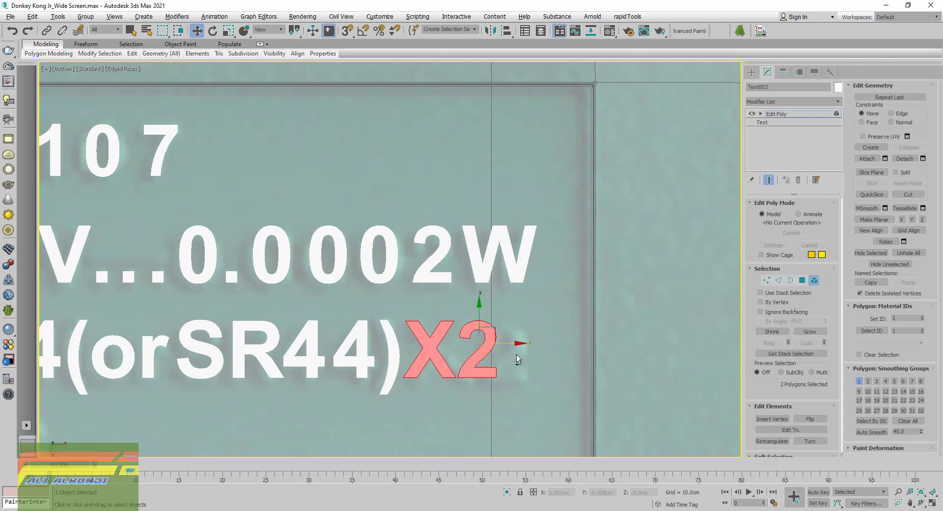
{"action": "left_click_drag", "start_coordinate": [516, 344], "coordinate": [530, 360]}
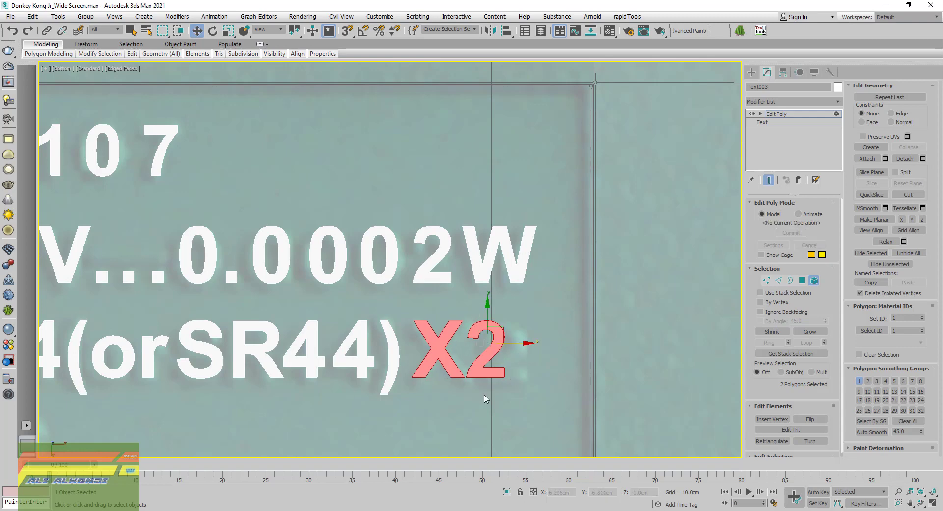
{"action": "left_click_drag", "start_coordinate": [419, 350], "coordinate": [419, 349], "text": "alt"}
{"action": "left_click_drag", "start_coordinate": [520, 351], "coordinate": [540, 354]}
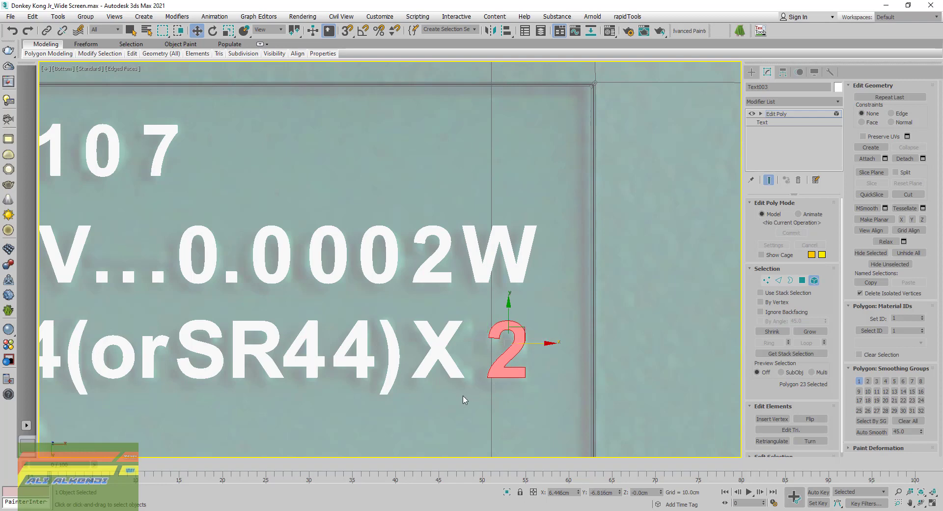
{"action": "left_click", "coordinate": [435, 362]}
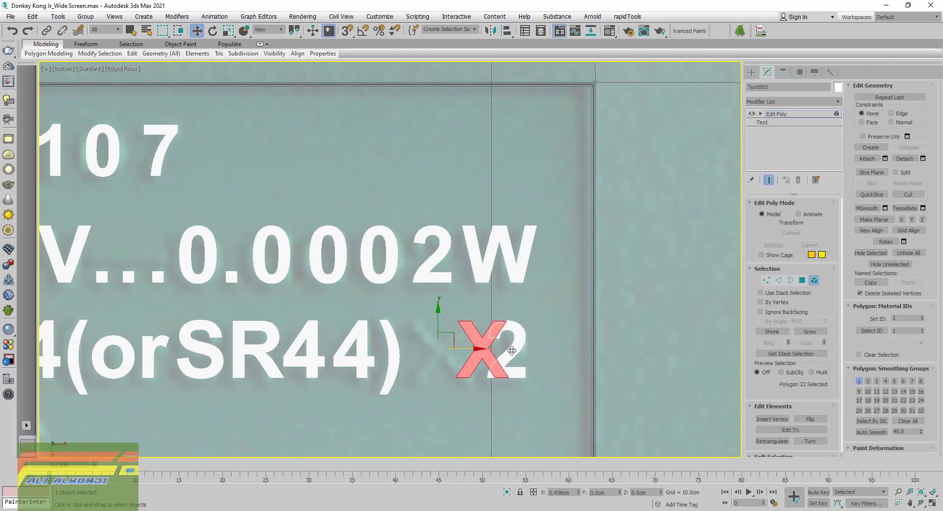
{"action": "mouse_move", "coordinate": [469, 351]}
{"action": "left_mouse_down"}
{"action": "mouse_move", "coordinate": [527, 352]}
{"action": "mouse_move", "coordinate": [475, 369]}
{"action": "left_mouse_up"}
- Clear the polygon selection, frame the label plate, and exit Element mode on the BATTERY text
{"action": "left_click", "coordinate": [479, 399]}
{"action": "scroll", "coordinate": [462, 388], "scroll_direction": "down", "scroll_amount": 3}
{"action": "scroll", "coordinate": [462, 388], "scroll_direction": "down", "scroll_amount": 3}
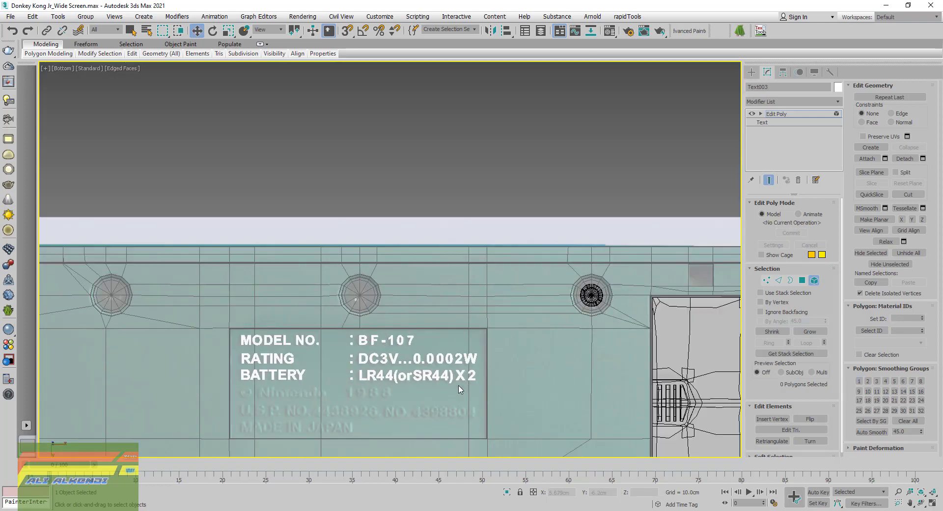
{"action": "mouse_move", "coordinate": [429, 415]}
{"action": "middle_mouse_down"}
{"action": "mouse_move", "coordinate": [384, 246]}
{"action": "mouse_move", "coordinate": [422, 324]}
{"action": "middle_mouse_up"}
{"action": "scroll", "coordinate": [354, 323], "scroll_direction": "up", "scroll_amount": 2}
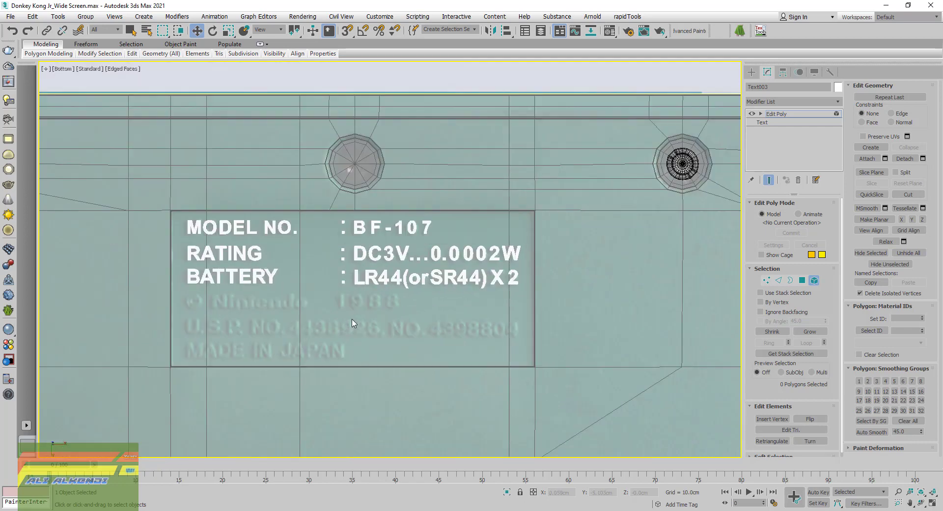
{"action": "middle_click_drag", "start_coordinate": [334, 317], "coordinate": [353, 320]}
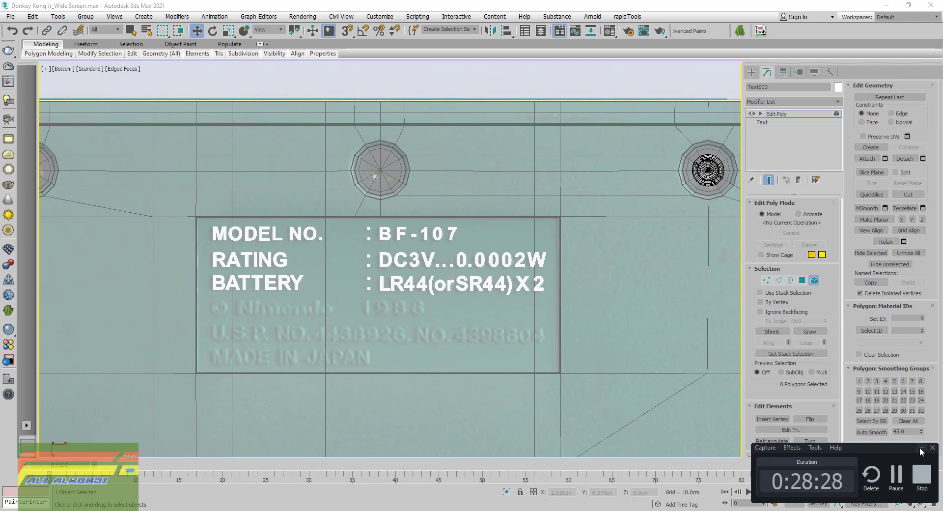
{"action": "left_click", "coordinate": [922, 451]}
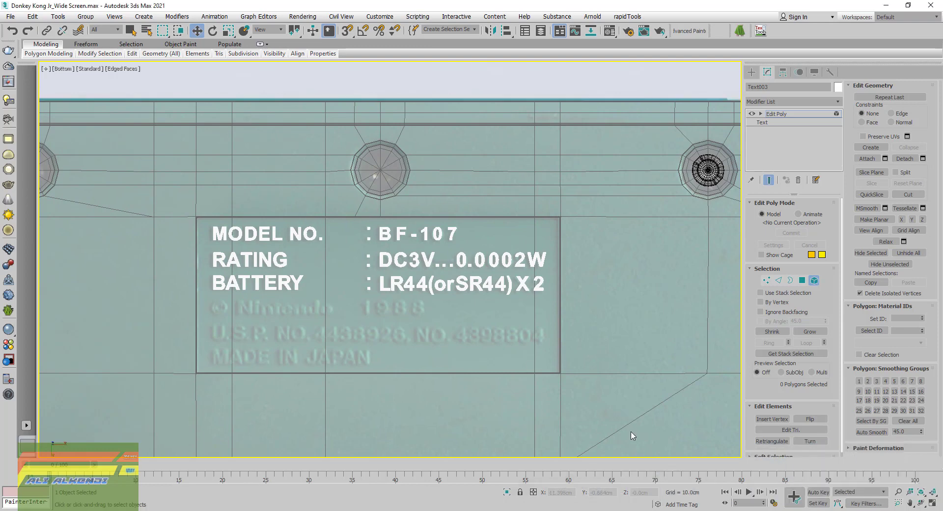
{"action": "left_click", "coordinate": [814, 281]}
- Copy the BATTERY line below the original, remove the copy's Edit Poly modifier and clear its text
{"action": "middle_click_drag", "start_coordinate": [327, 299], "coordinate": [354, 272]}
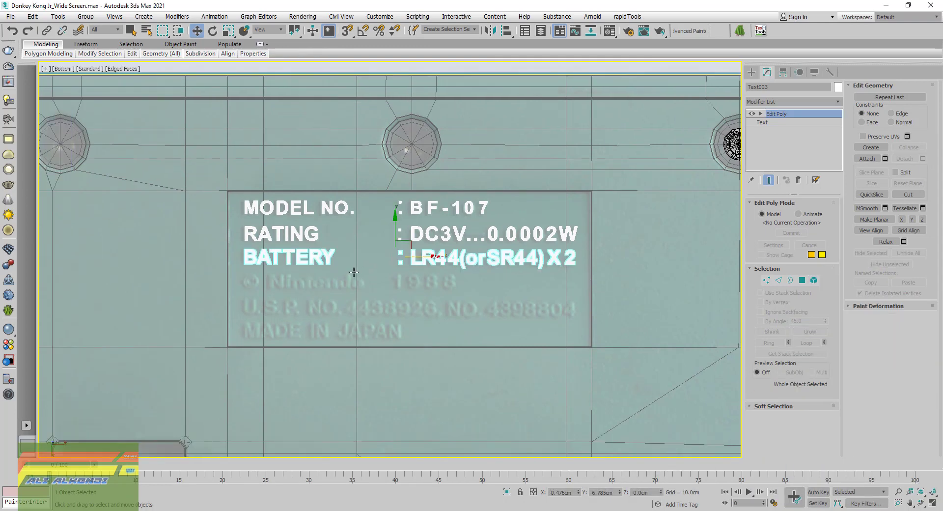
{"action": "scroll", "coordinate": [354, 273], "scroll_direction": "up", "scroll_amount": 2}
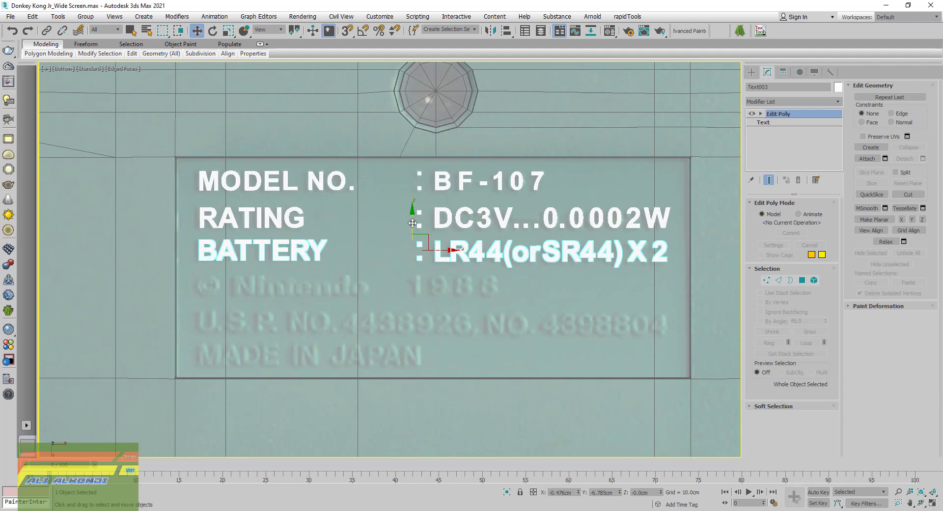
{"action": "left_click_drag", "start_coordinate": [413, 222], "coordinate": [396, 254], "text": "shift"}
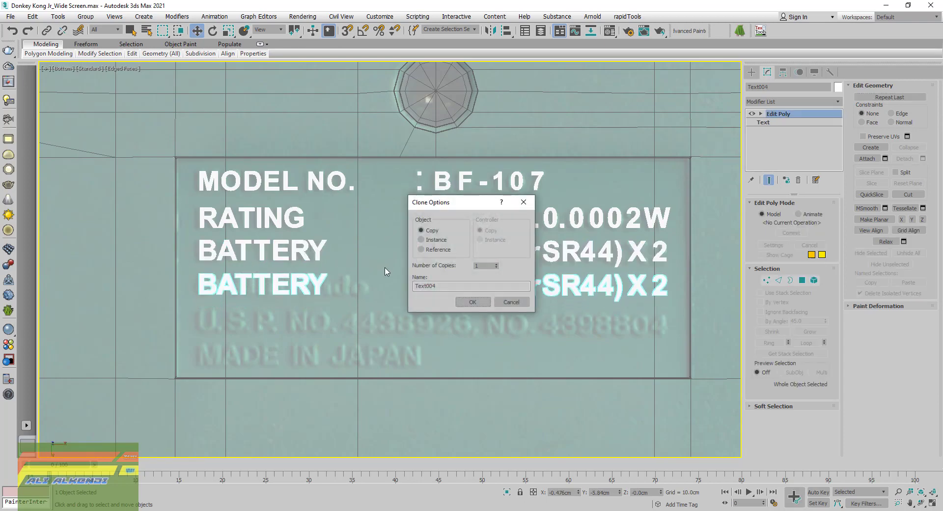
{"action": "left_click", "coordinate": [468, 303]}
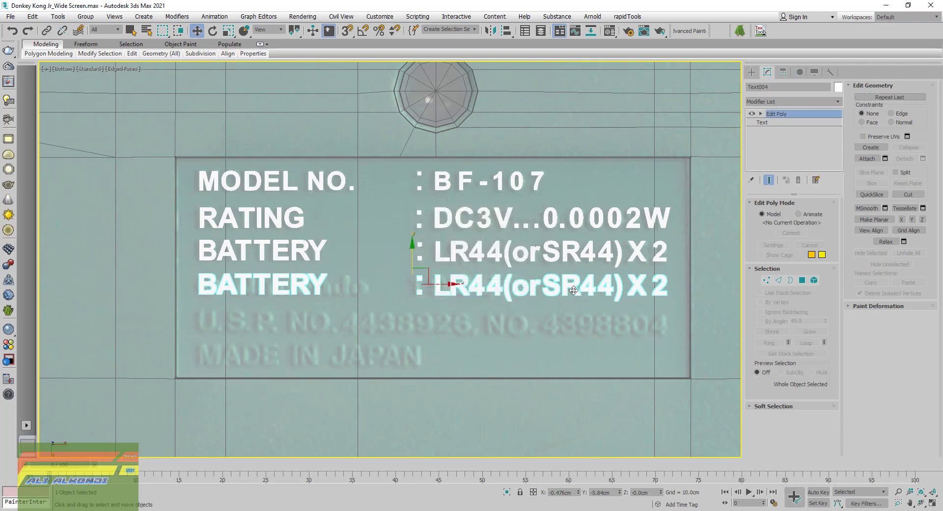
{"action": "left_click", "coordinate": [798, 181]}
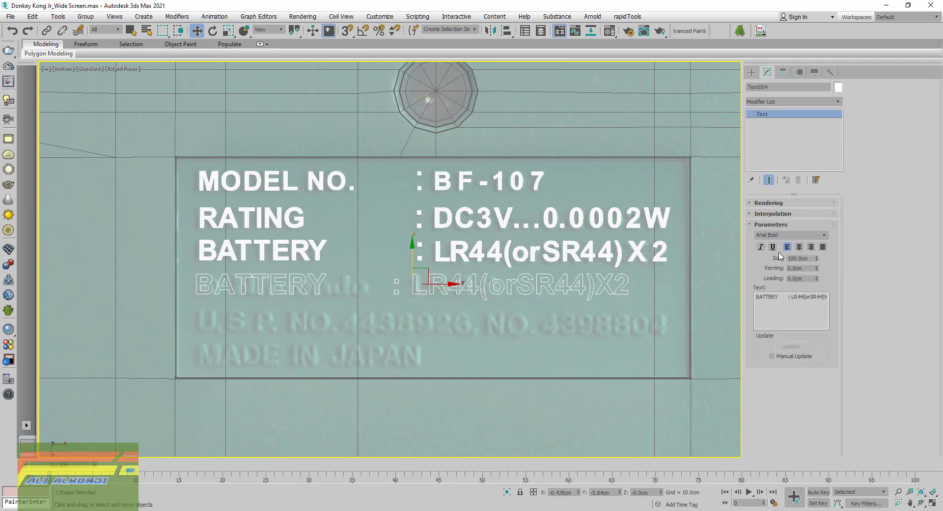
{"action": "left_click", "coordinate": [787, 298]}
{"action": "key", "text": "ctrl+a"}
{"action": "key", "text": "BackSpace"}
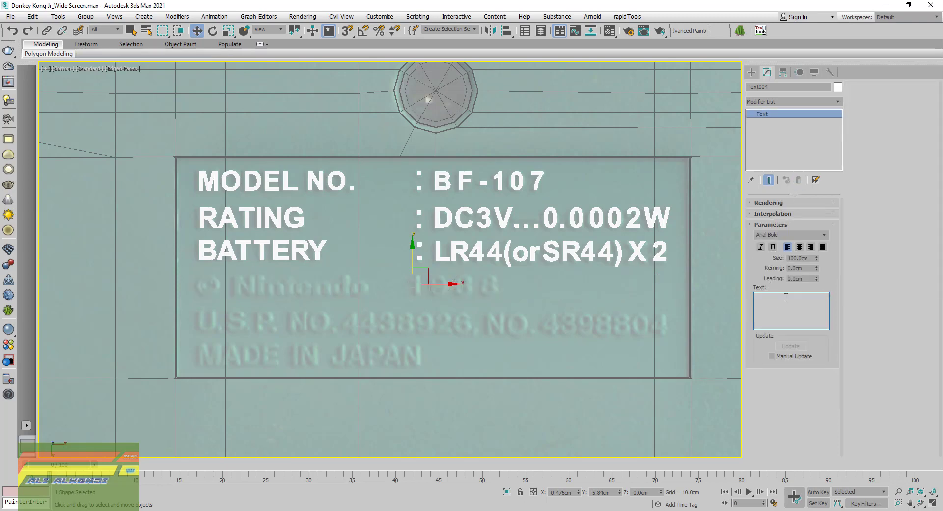
- Enter 'Nintendo 1988' as the copy's text and line it up over the reference's fourth line
{"action": "scroll", "coordinate": [274, 305], "scroll_direction": "up", "scroll_amount": 3}
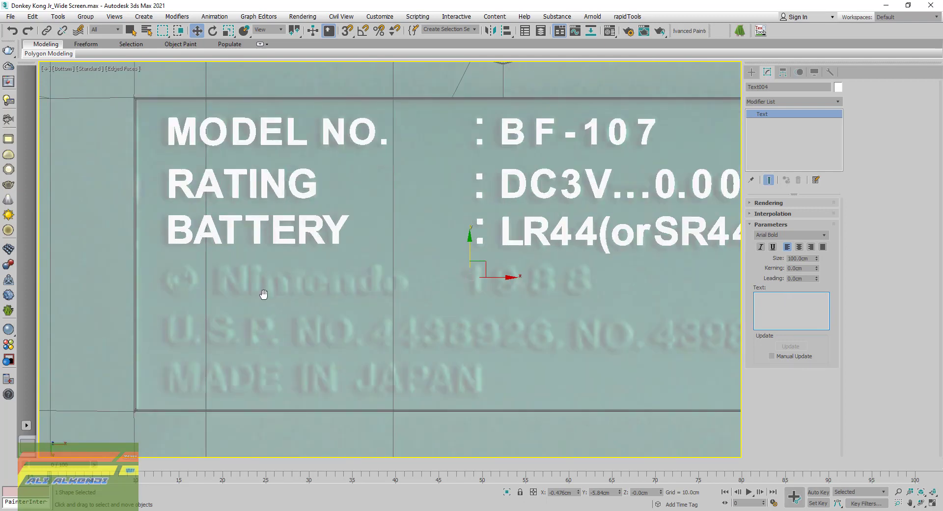
{"action": "middle_click_drag", "start_coordinate": [264, 295], "coordinate": [264, 311]}
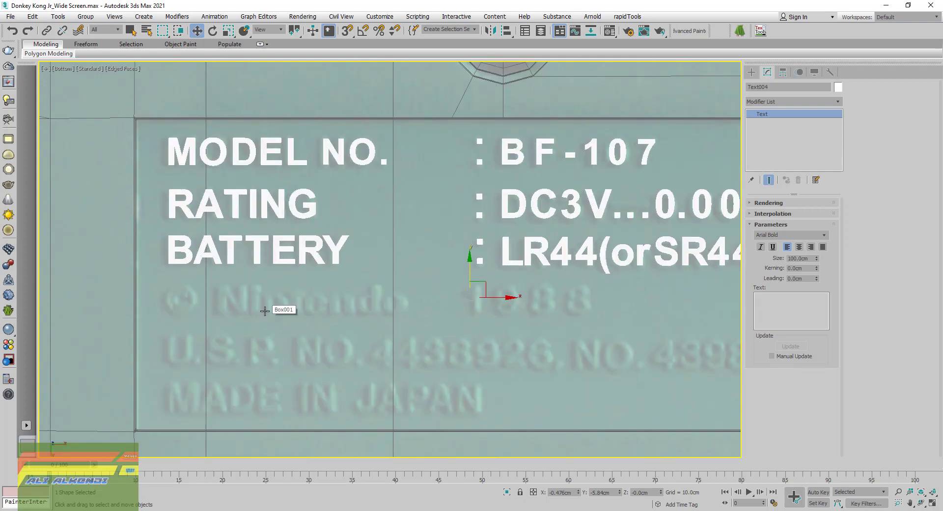
{"action": "left_click", "coordinate": [765, 308]}
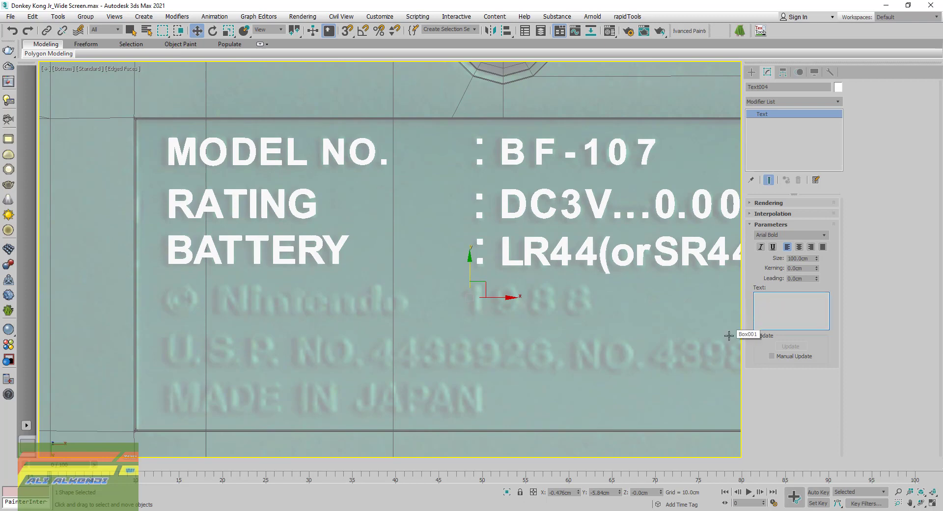
{"action": "type", "text": "N"}
{"action": "type", "text": "i"}
{"action": "type", "text": "n"}
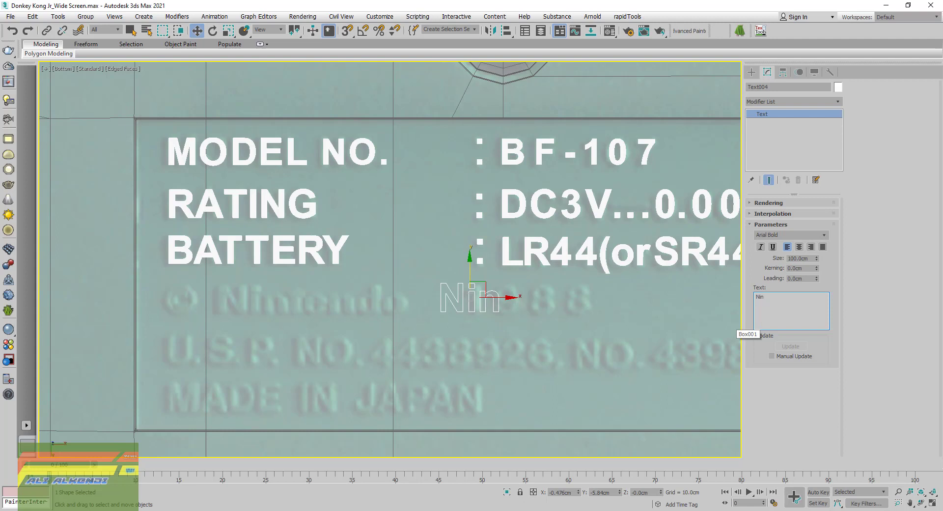
{"action": "type", "text": "te"}
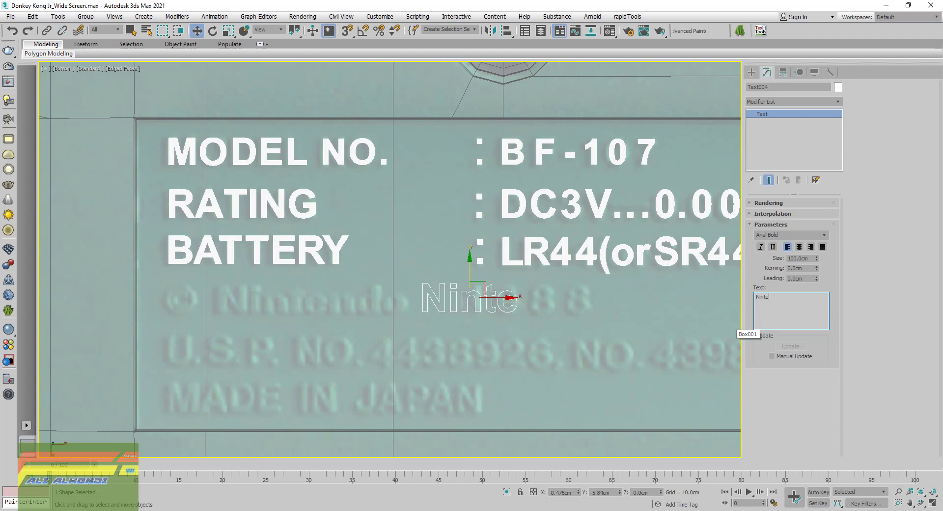
{"action": "type", "text": "n"}
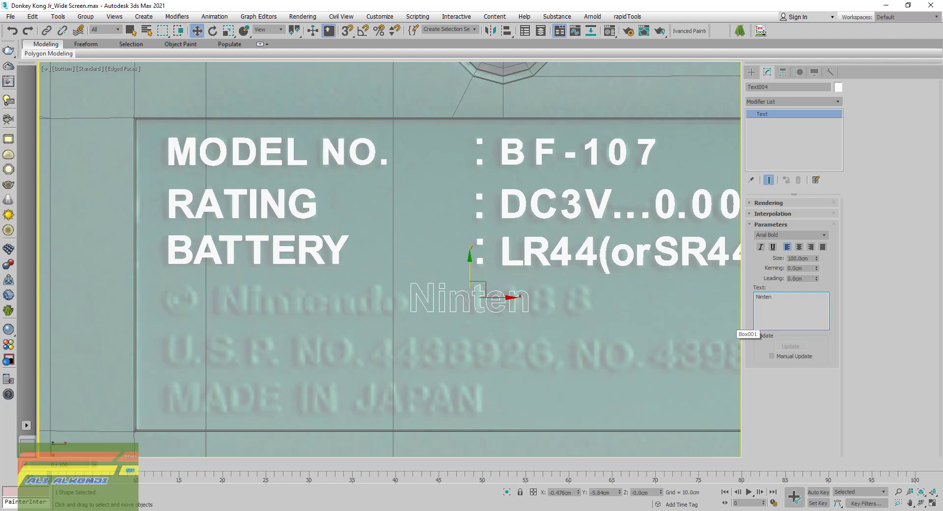
{"action": "type", "text": "do"}
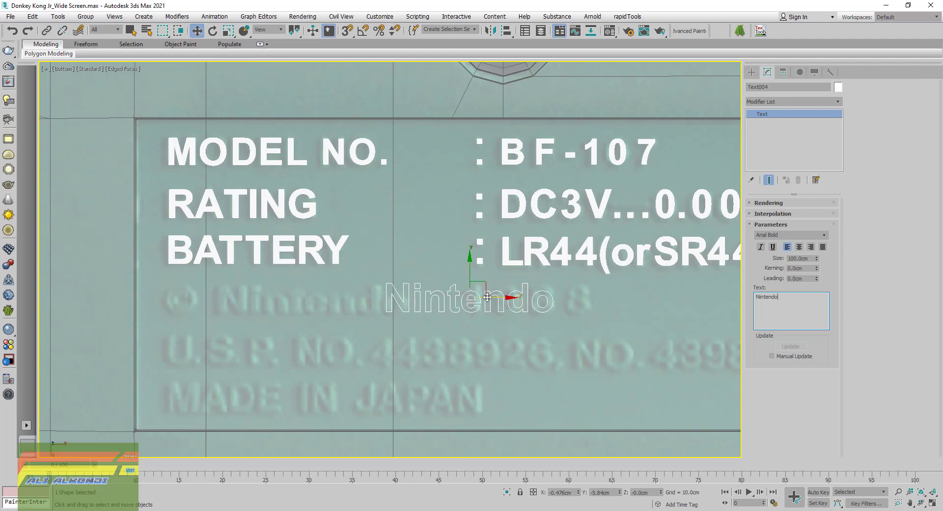
{"action": "left_click_drag", "start_coordinate": [498, 279], "coordinate": [336, 278]}
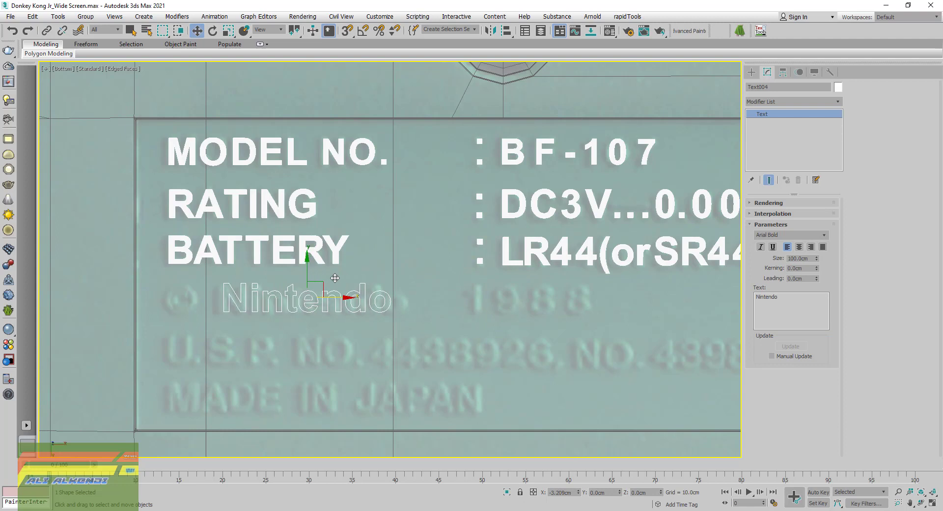
{"action": "left_click", "coordinate": [761, 310]}
{"action": "type", "text": "19"}
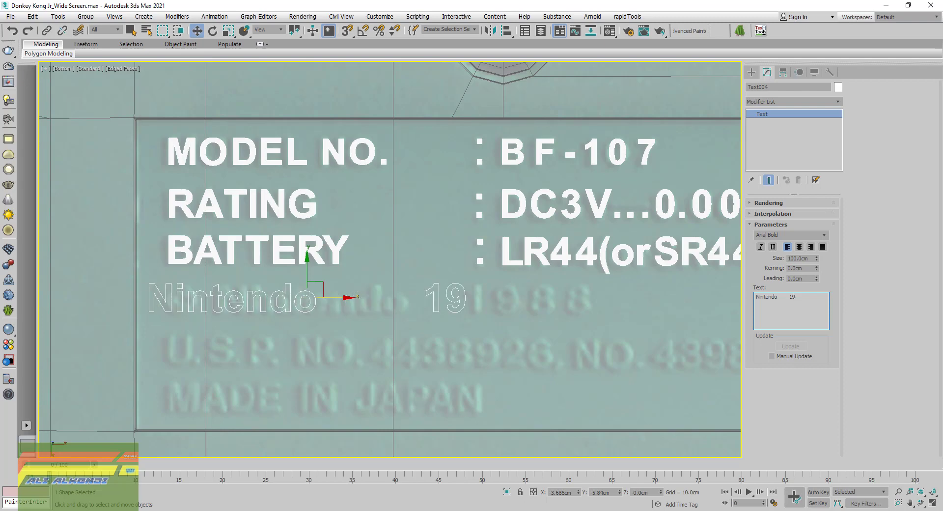
{"action": "type", "text": "88"}
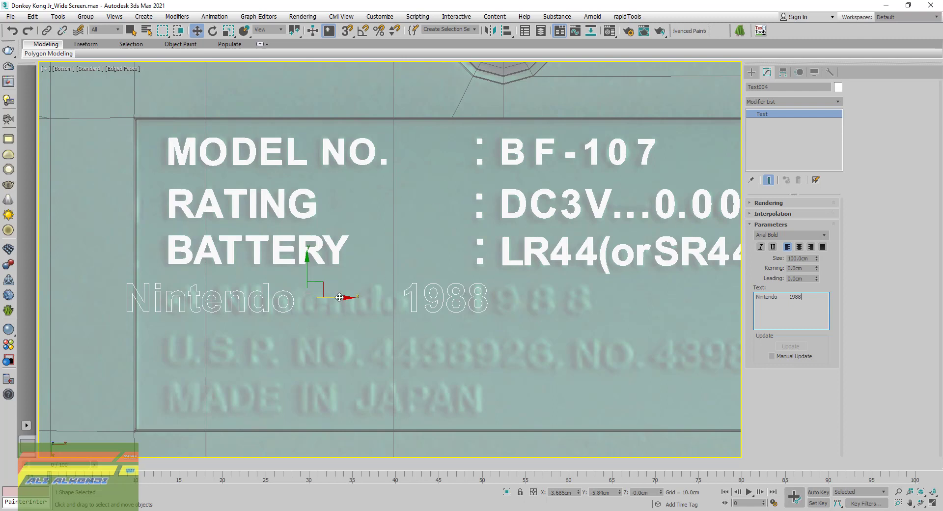
{"action": "left_click_drag", "start_coordinate": [335, 291], "coordinate": [432, 302]}
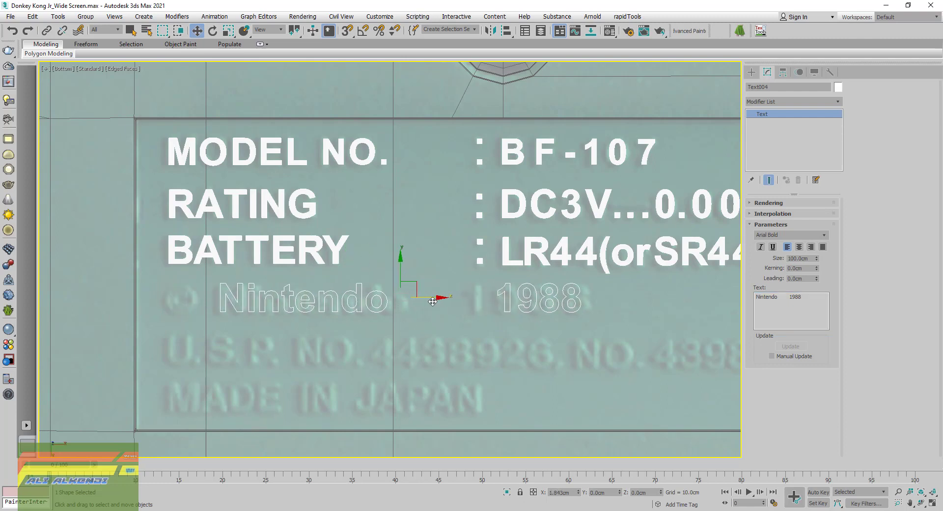
- Add an Edit Poly modifier to the Nintendo 1988 text and enable Element sub-object mode
{"action": "left_click", "coordinate": [839, 102]}
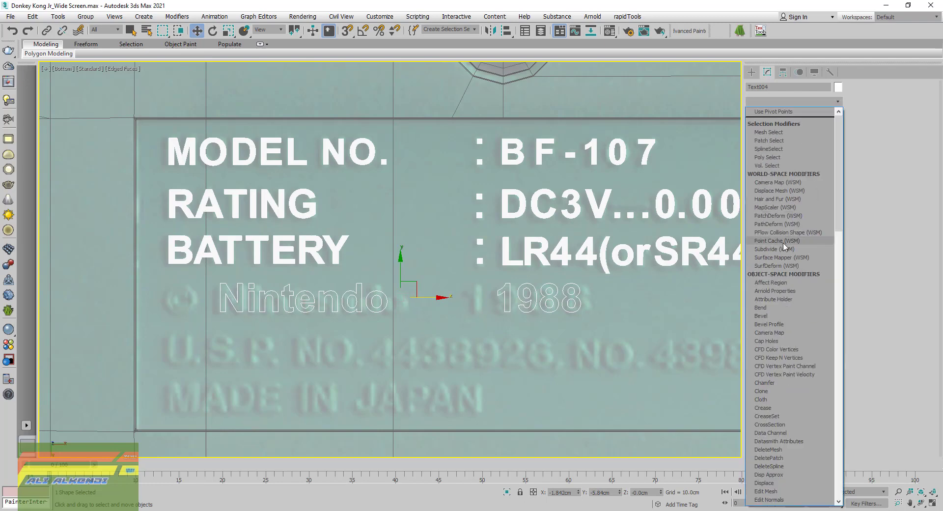
{"action": "left_click_drag", "start_coordinate": [840, 221], "coordinate": [850, 241]}
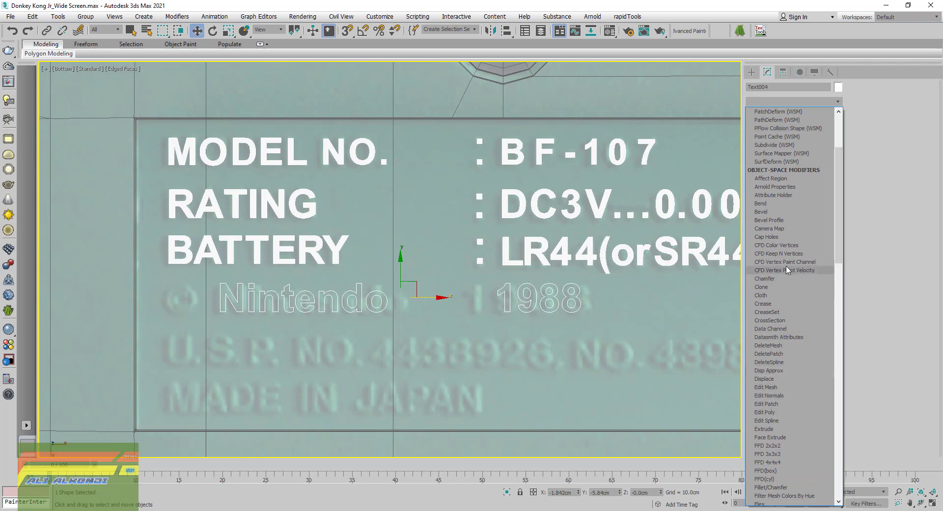
{"action": "left_click", "coordinate": [782, 413]}
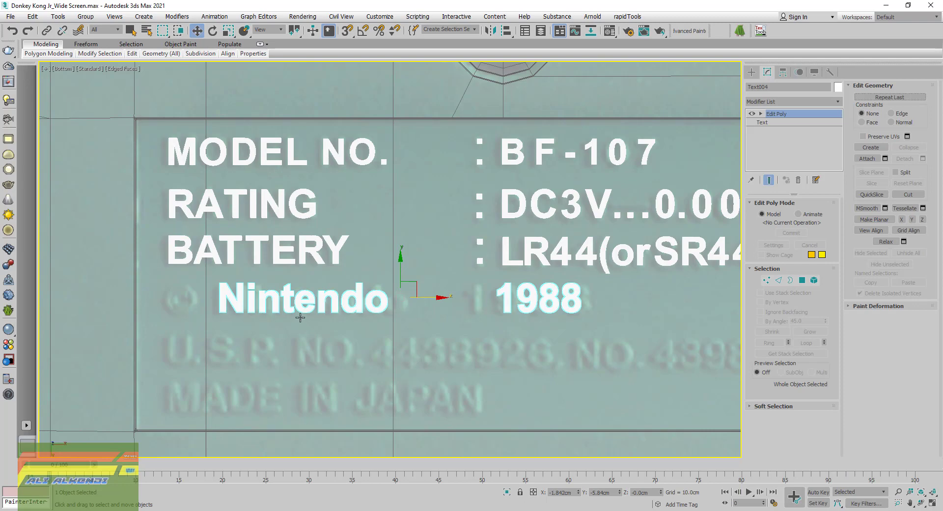
{"action": "scroll", "coordinate": [300, 318], "scroll_direction": "up", "scroll_amount": 2}
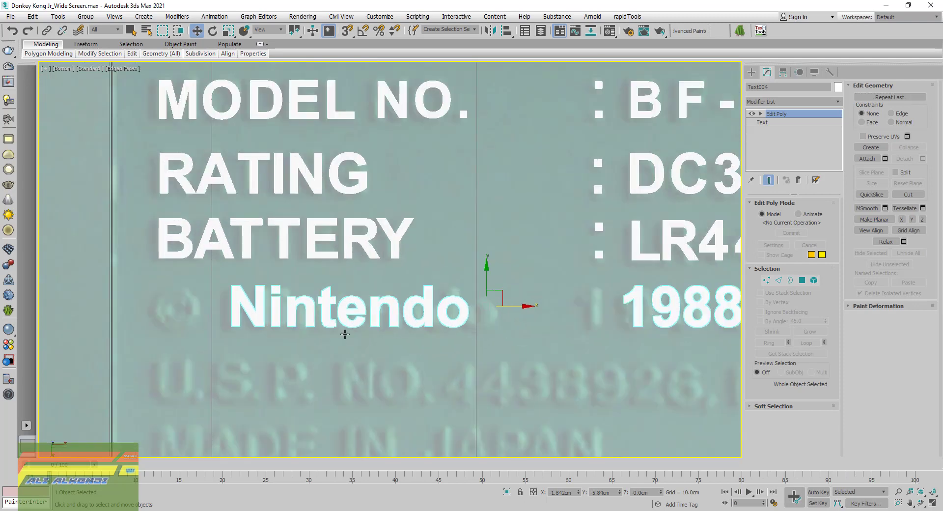
{"action": "left_click", "coordinate": [814, 280]}
- Window-select all the 1988 and Nintendo letter elements and begin moving them together
{"action": "middle_click_drag", "start_coordinate": [534, 321], "coordinate": [484, 318]}
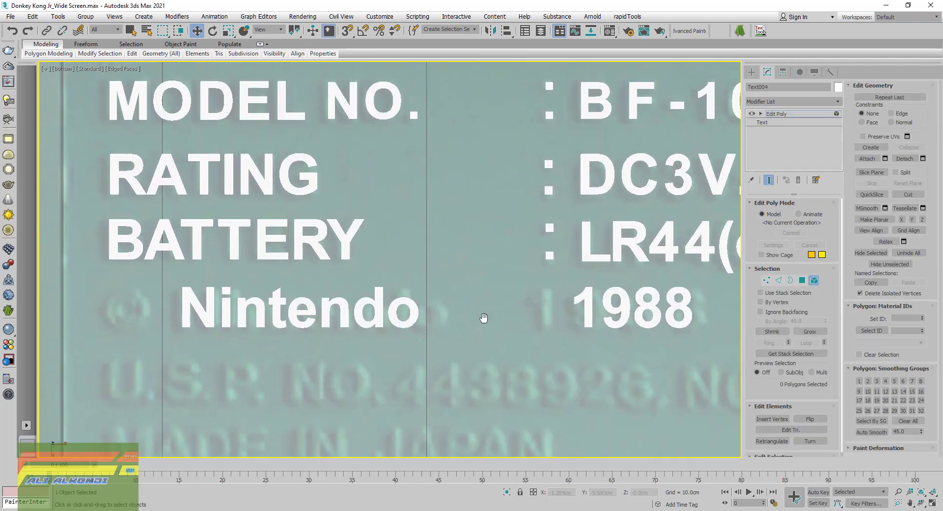
{"action": "left_click_drag", "start_coordinate": [697, 348], "coordinate": [559, 280]}
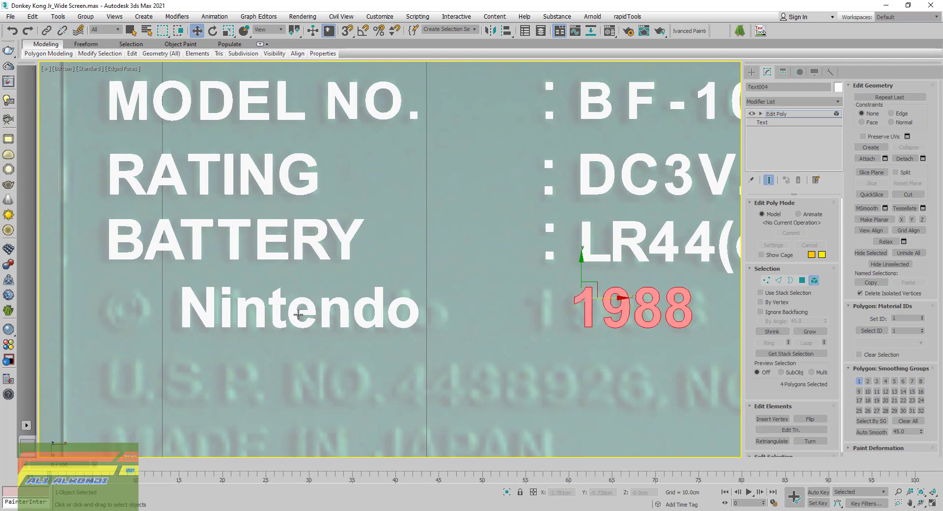
{"action": "middle_click_drag", "start_coordinate": [299, 314], "coordinate": [367, 329]}
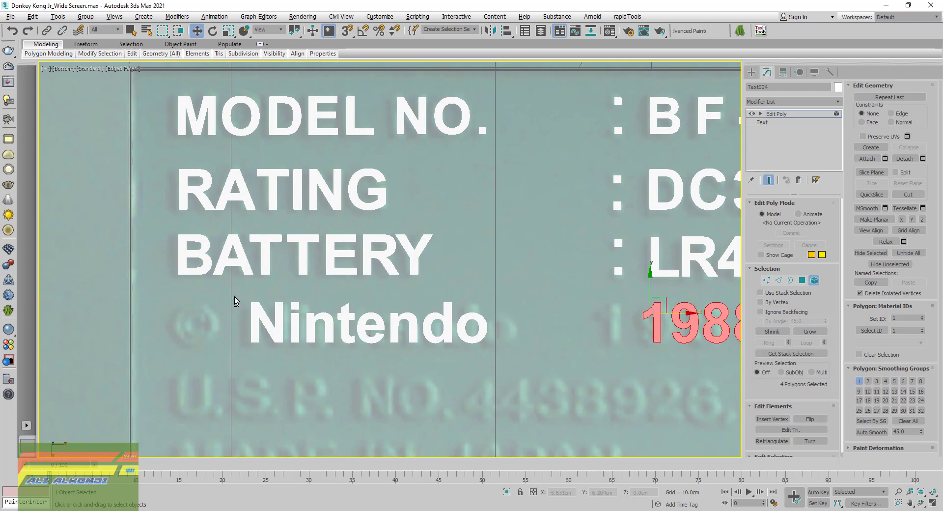
{"action": "left_click_drag", "start_coordinate": [521, 377], "coordinate": [248, 292], "text": "ctrl"}
{"action": "left_click_drag", "start_coordinate": [320, 328], "coordinate": [323, 338]}
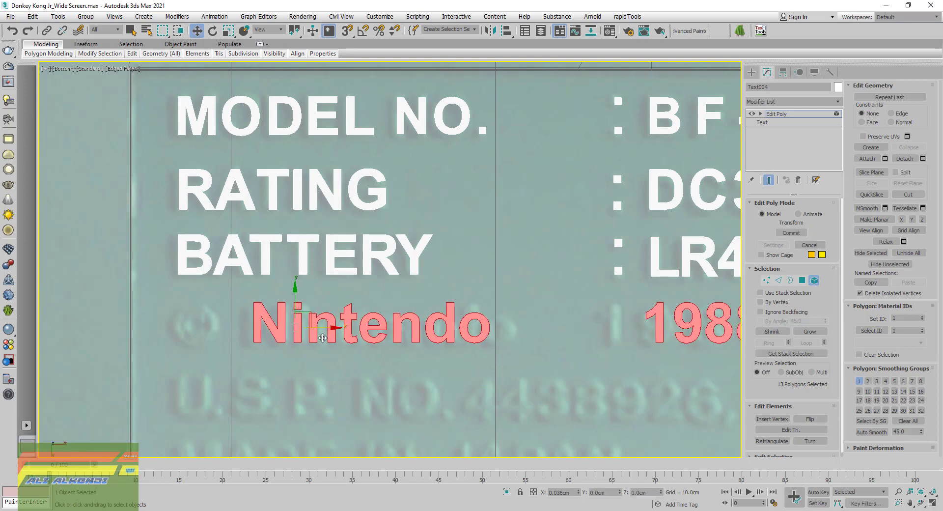
- Widen Nintendo's spacing by shifting intendo, ntendo, tendo and endo progressively right
{"action": "scroll", "coordinate": [295, 327], "scroll_direction": "up", "scroll_amount": 2}
{"action": "scroll", "coordinate": [296, 326], "scroll_direction": "up", "scroll_amount": 2}
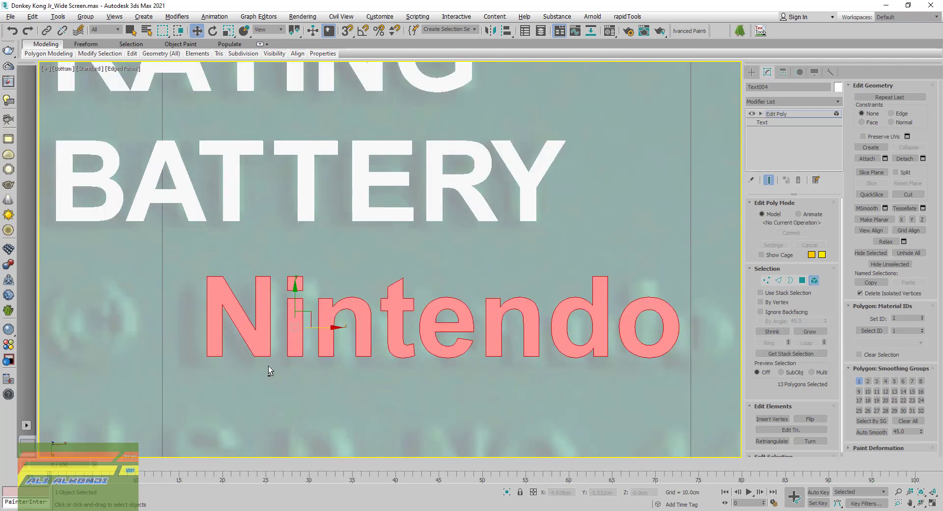
{"action": "left_click", "coordinate": [269, 353], "text": "alt"}
{"action": "left_click_drag", "start_coordinate": [381, 315], "coordinate": [388, 322]}
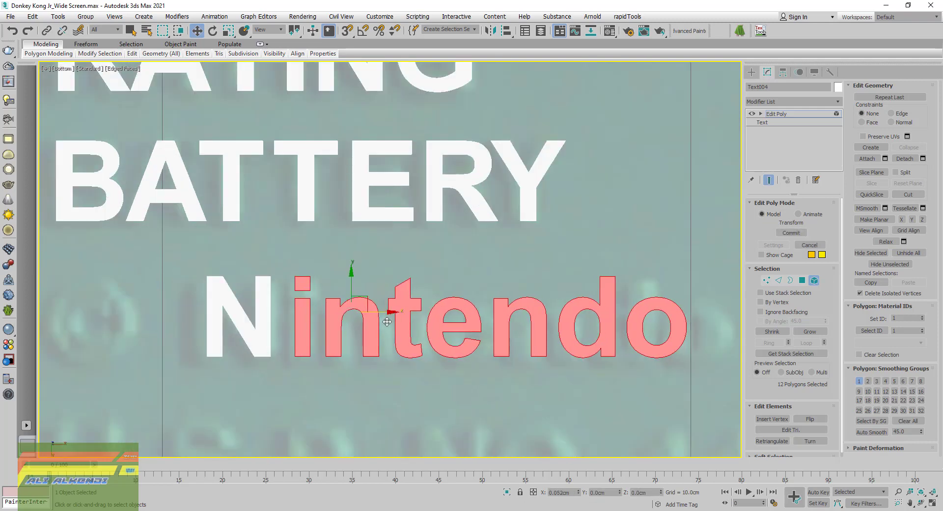
{"action": "left_click", "coordinate": [300, 339], "text": "alt"}
{"action": "left_click", "coordinate": [302, 286], "text": "alt"}
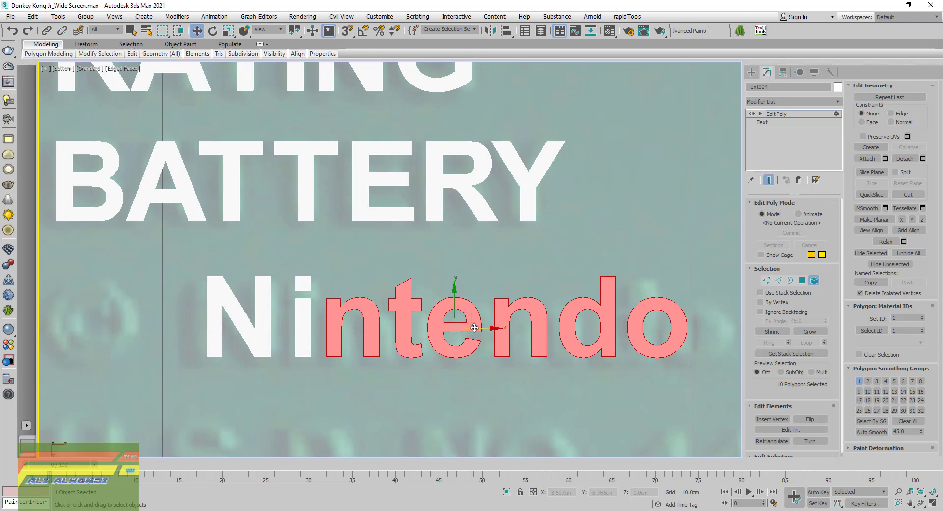
{"action": "left_click_drag", "start_coordinate": [481, 327], "coordinate": [489, 336]}
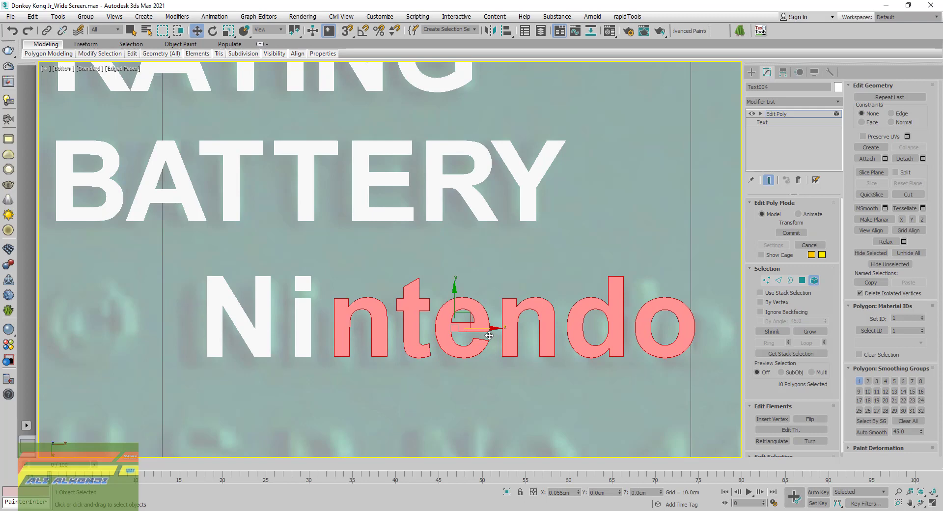
{"action": "left_click", "coordinate": [334, 334], "text": "alt"}
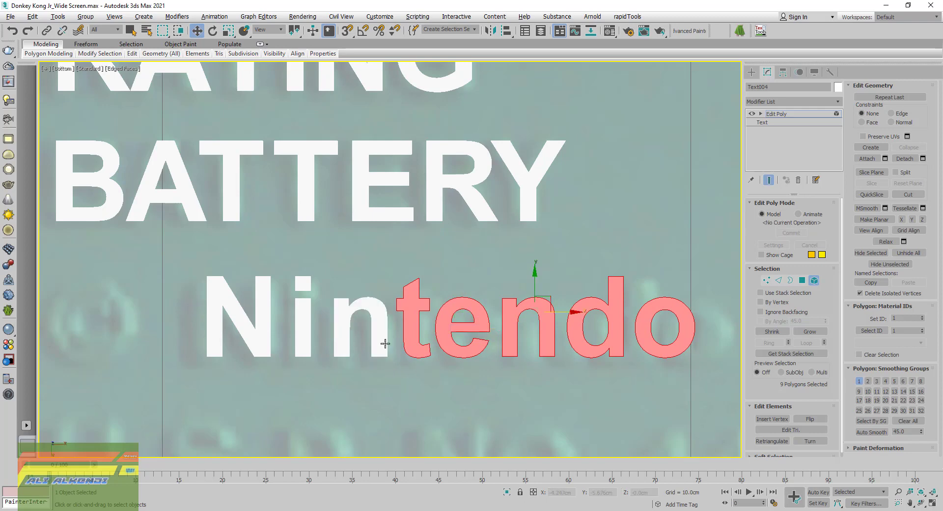
{"action": "left_click_drag", "start_coordinate": [563, 313], "coordinate": [566, 313]}
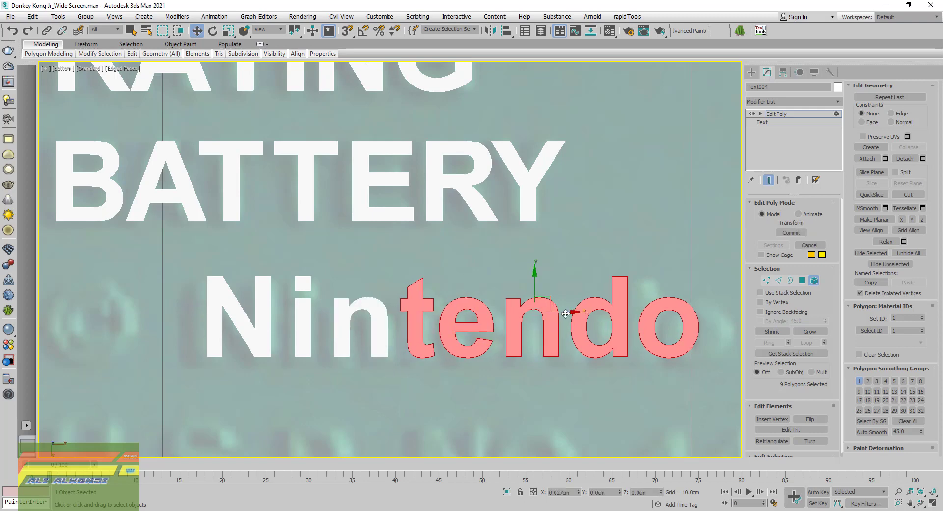
{"action": "left_click", "coordinate": [421, 324], "text": "alt"}
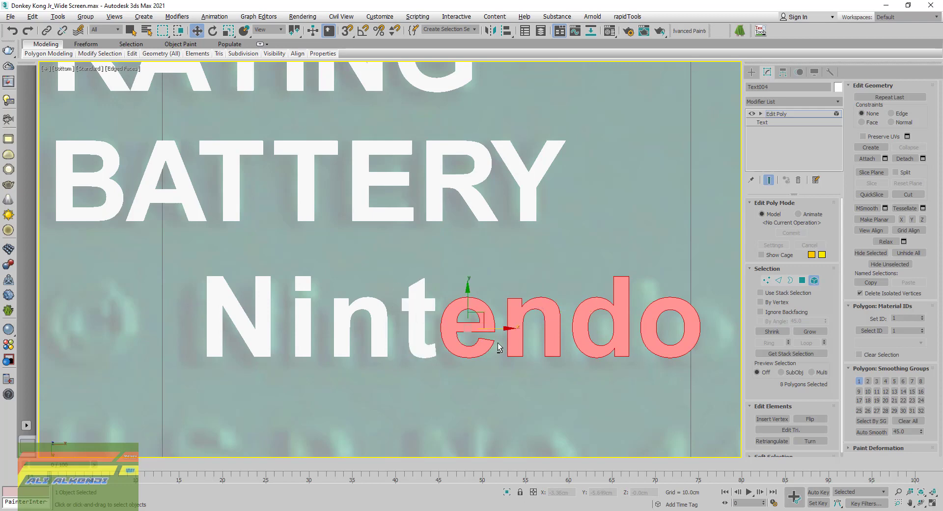
{"action": "left_click_drag", "start_coordinate": [503, 329], "coordinate": [505, 330]}
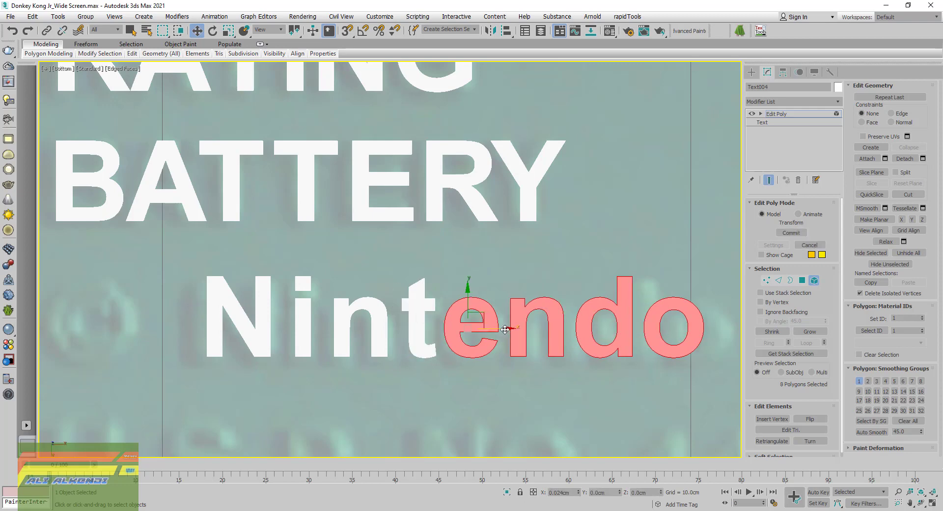
{"action": "left_click", "coordinate": [462, 352], "text": "alt"}
- Space out the end of Nintendo, moving ndo, then do, then the final o right
{"action": "middle_click_drag", "start_coordinate": [468, 308], "coordinate": [281, 347]}
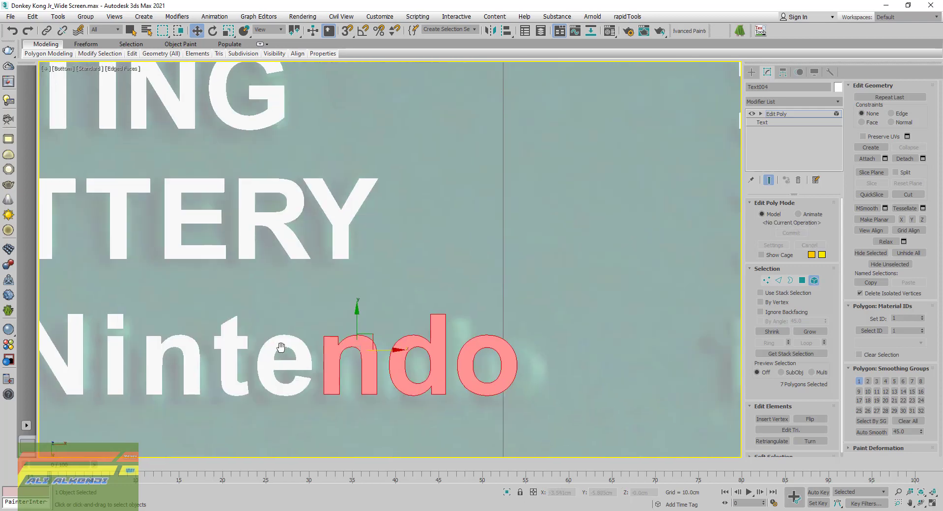
{"action": "mouse_move", "coordinate": [389, 349]}
{"action": "left_mouse_down"}
{"action": "mouse_move", "coordinate": [444, 355]}
{"action": "mouse_move", "coordinate": [417, 361]}
{"action": "left_mouse_up"}
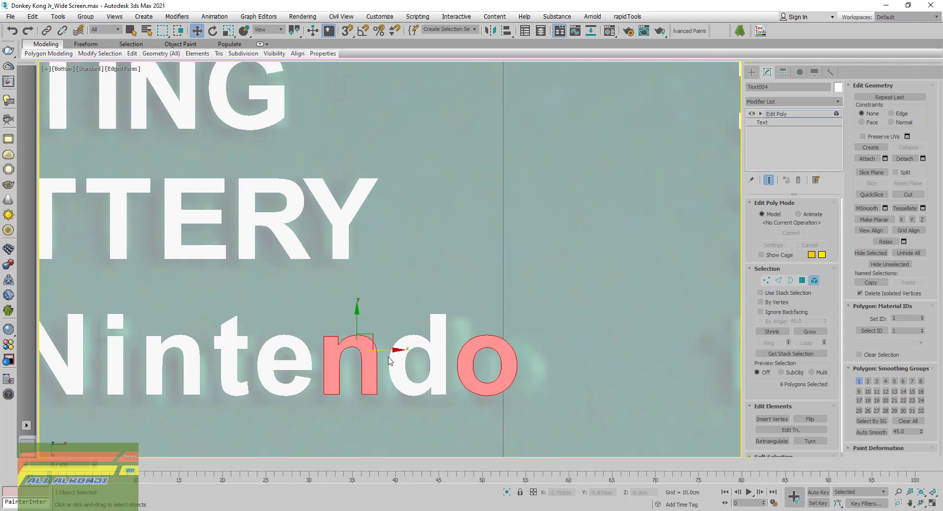
{"action": "key", "text": "ctrl+z"}
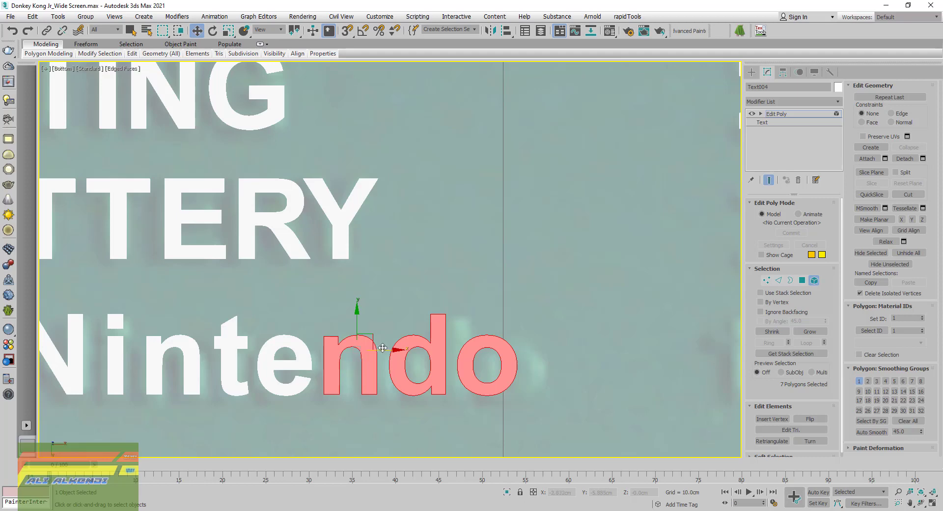
{"action": "left_click_drag", "start_coordinate": [388, 347], "coordinate": [427, 351]}
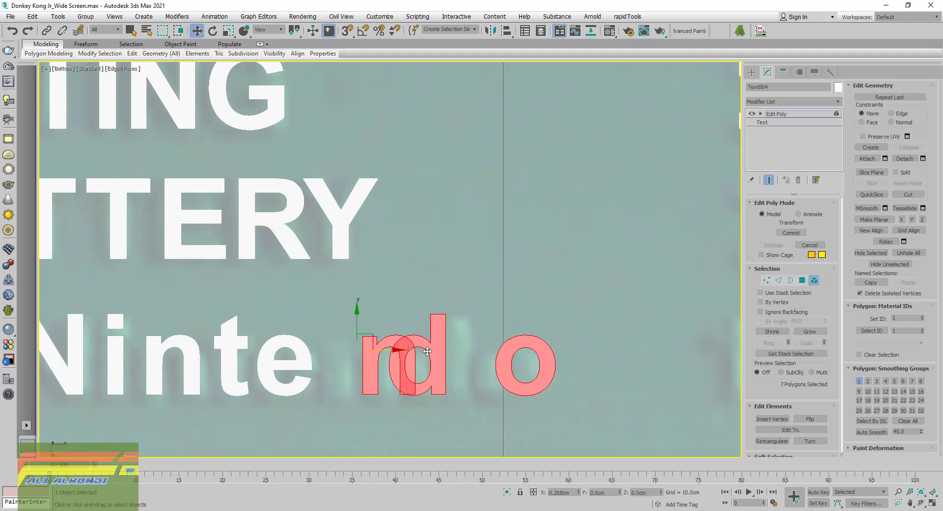
{"action": "key", "text": "ctrl+z"}
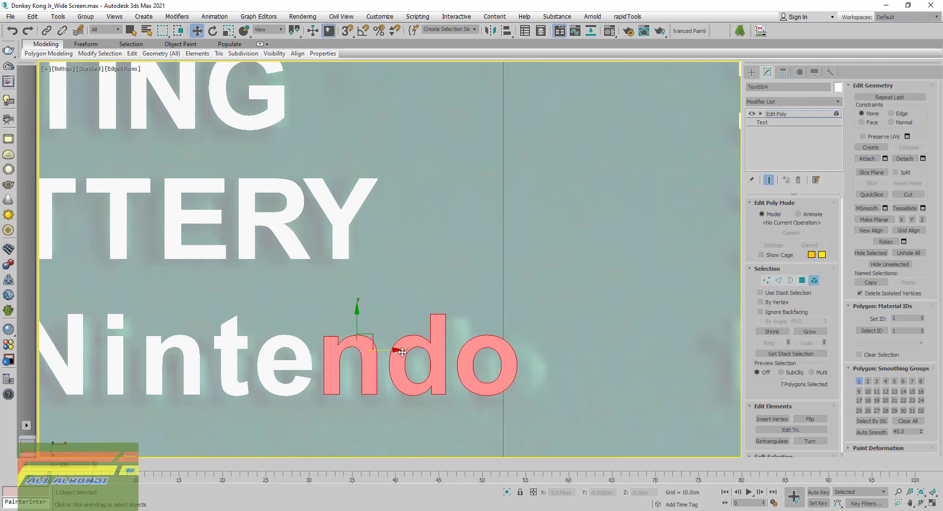
{"action": "mouse_move", "coordinate": [396, 350]}
{"action": "left_mouse_down"}
{"action": "mouse_move", "coordinate": [575, 335]}
{"action": "mouse_move", "coordinate": [400, 347]}
{"action": "mouse_move", "coordinate": [395, 366]}
{"action": "left_mouse_up"}
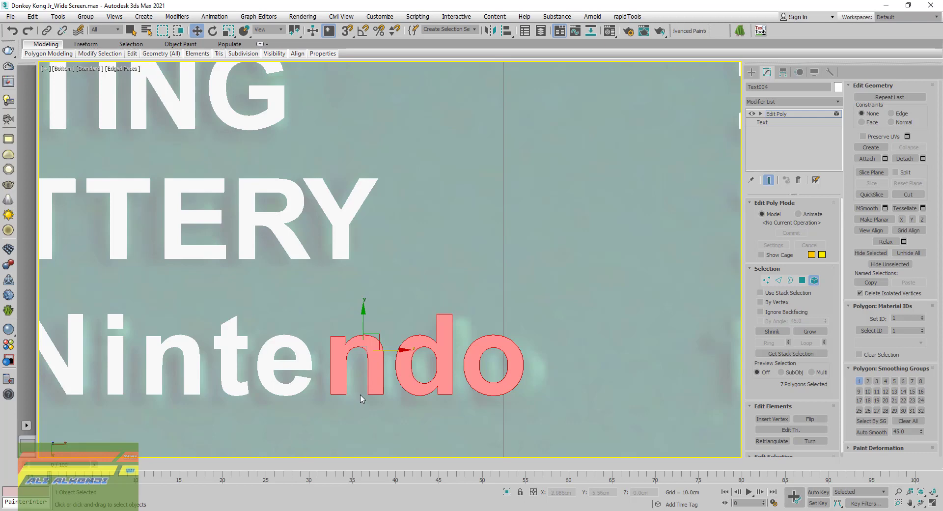
{"action": "left_click_drag", "start_coordinate": [362, 394], "coordinate": [321, 327], "text": "alt"}
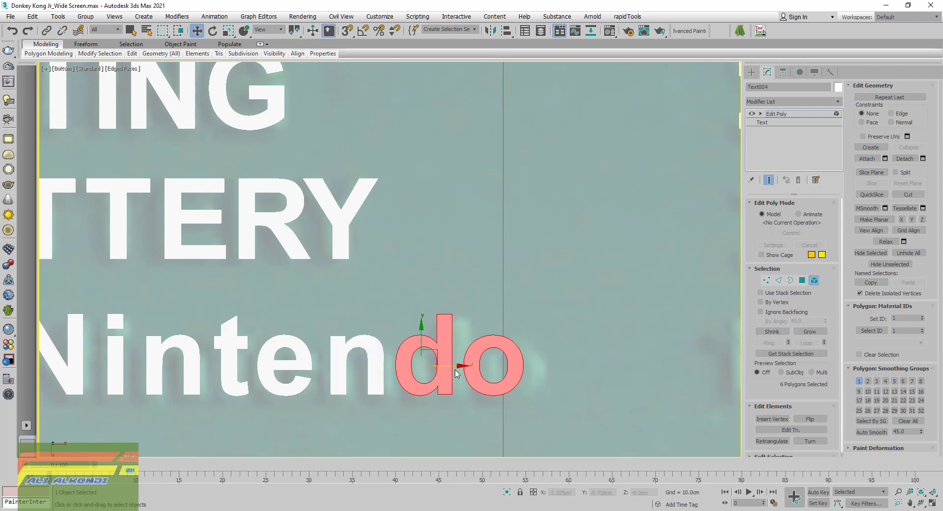
{"action": "mouse_move", "coordinate": [475, 364]}
{"action": "left_mouse_down"}
{"action": "mouse_move", "coordinate": [563, 364]}
{"action": "mouse_move", "coordinate": [465, 382]}
{"action": "left_mouse_up"}
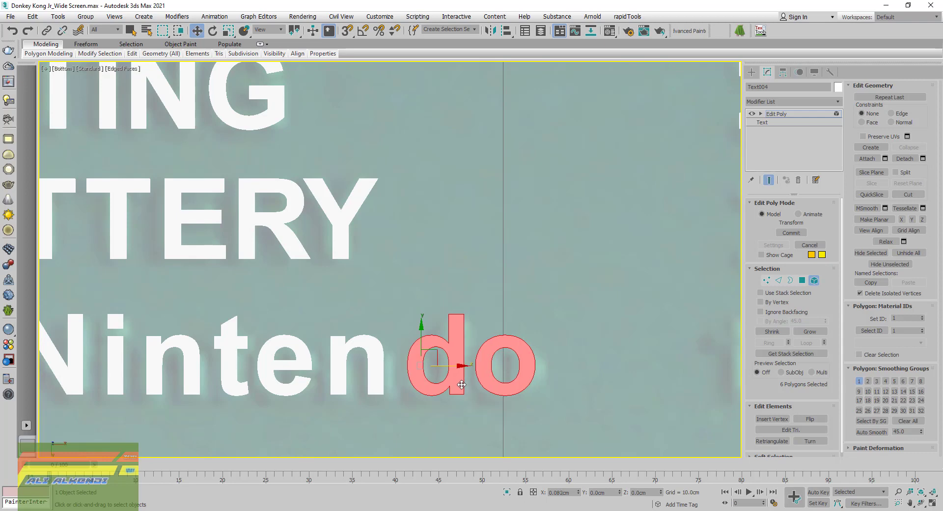
{"action": "left_click_drag", "start_coordinate": [465, 382], "coordinate": [463, 382]}
{"action": "left_click", "coordinate": [413, 352], "text": "alt"}
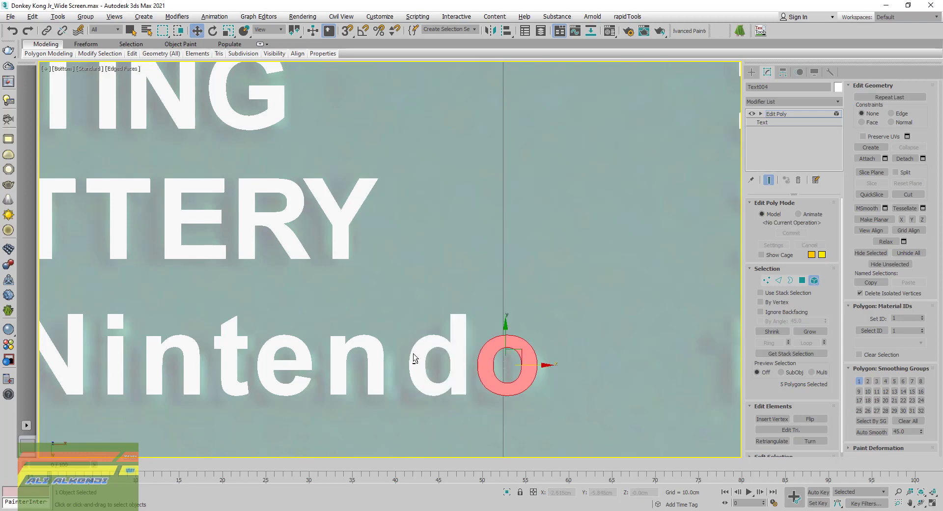
{"action": "mouse_move", "coordinate": [543, 366]}
{"action": "left_mouse_down"}
{"action": "mouse_move", "coordinate": [580, 366]}
{"action": "mouse_move", "coordinate": [544, 375]}
{"action": "left_mouse_up"}
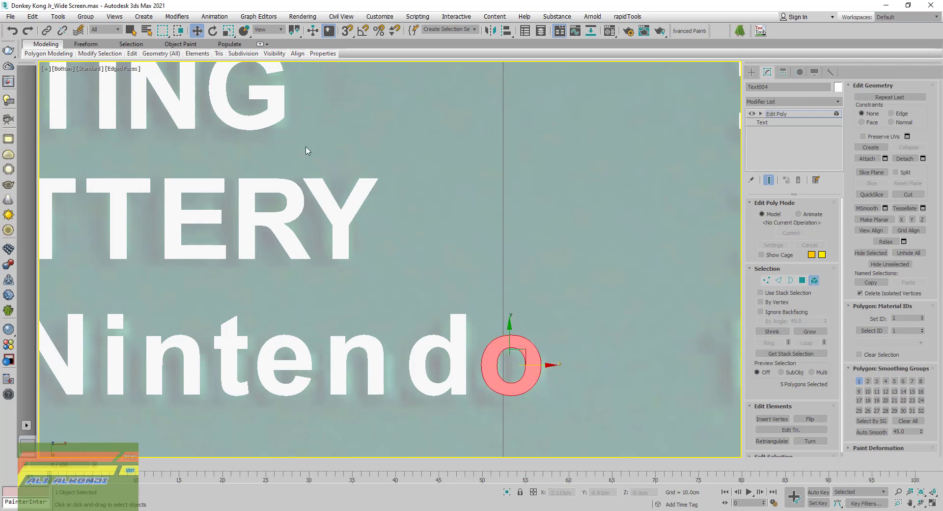
- Scale the final o to 92% width and 86% height
{"action": "left_click", "coordinate": [228, 30]}
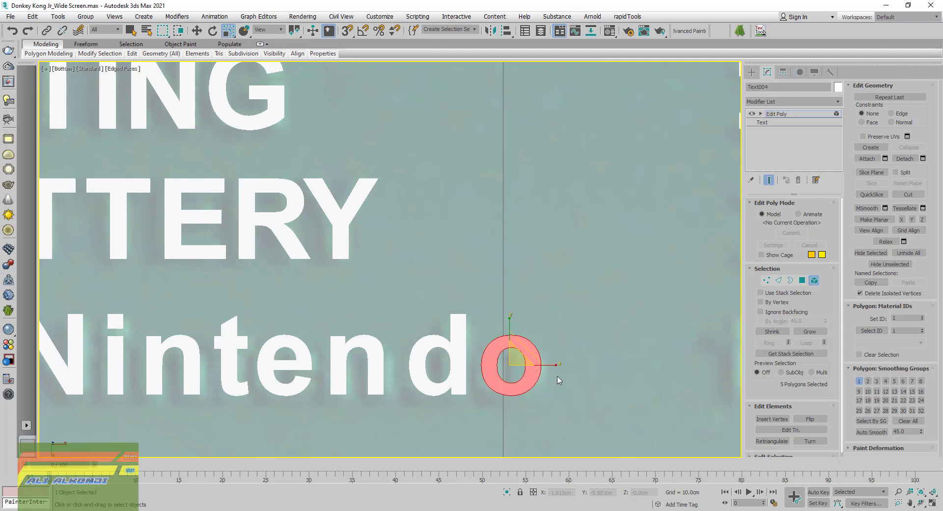
{"action": "left_click_drag", "start_coordinate": [562, 372], "coordinate": [553, 367]}
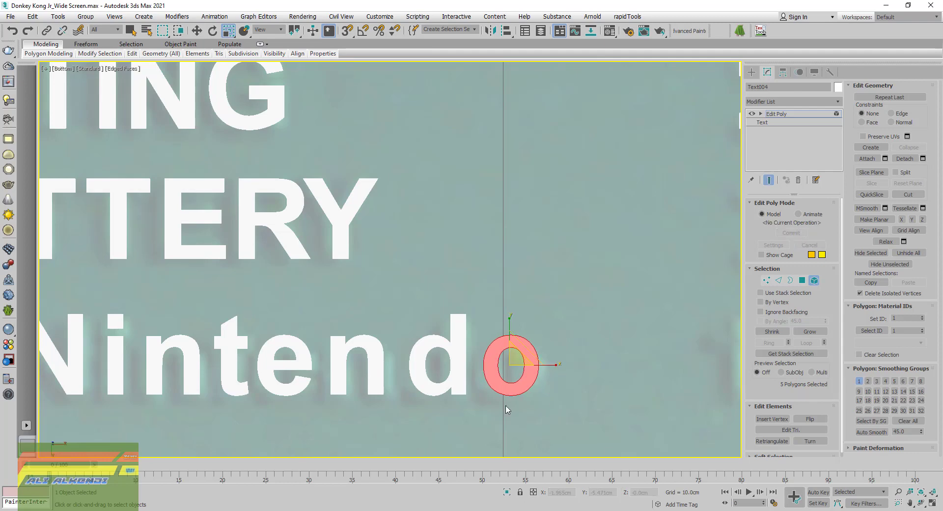
{"action": "left_click_drag", "start_coordinate": [509, 316], "coordinate": [511, 322]}
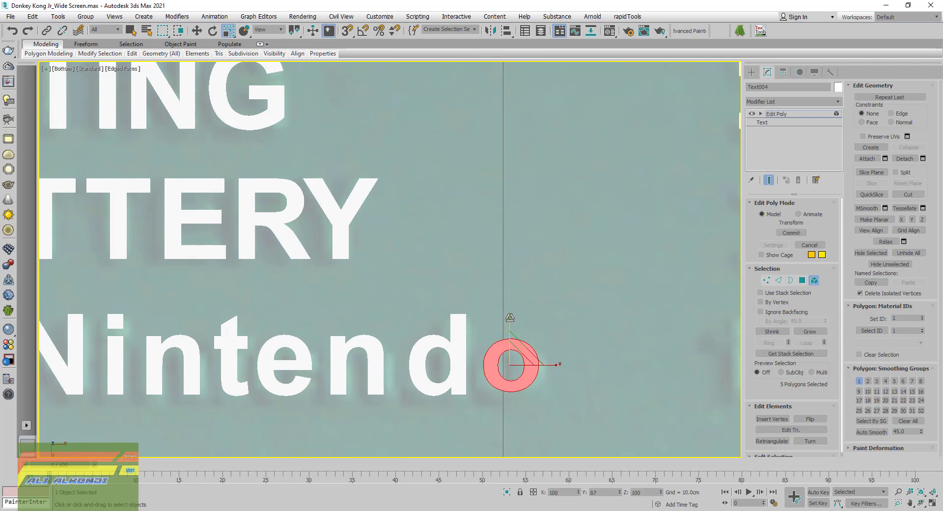
{"action": "left_click", "coordinate": [197, 31]}
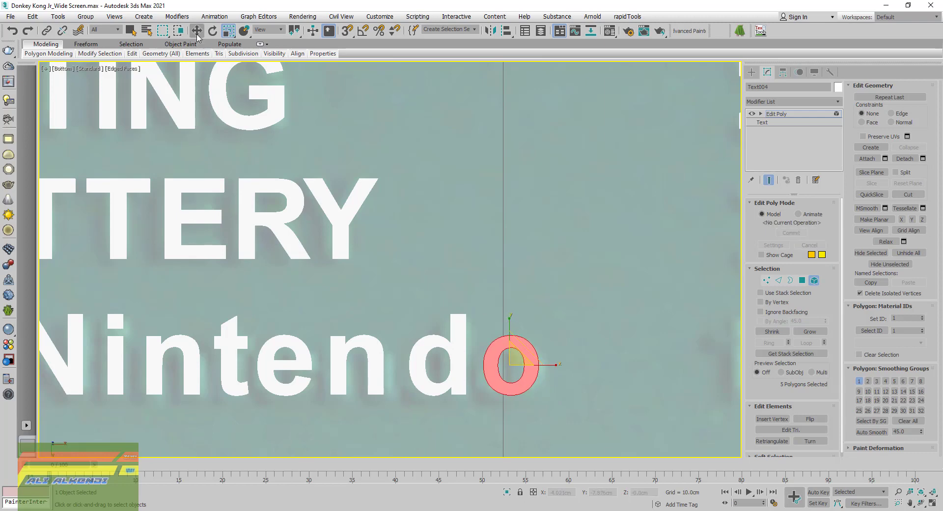
- Keep only 1988 selected and shift it left into position under the reference
{"action": "middle_click_drag", "start_coordinate": [478, 396], "coordinate": [263, 370]}
{"action": "scroll", "coordinate": [264, 370], "scroll_direction": "down", "scroll_amount": 4}
{"action": "middle_click_drag", "start_coordinate": [459, 361], "coordinate": [411, 360]}
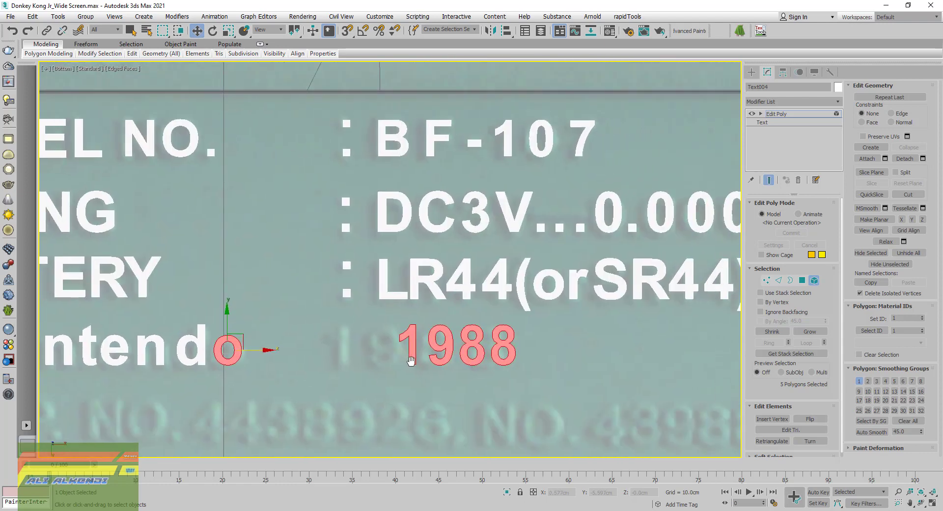
{"action": "scroll", "coordinate": [422, 353], "scroll_direction": "up", "scroll_amount": 2}
{"action": "key", "text": "ctrl+z"}
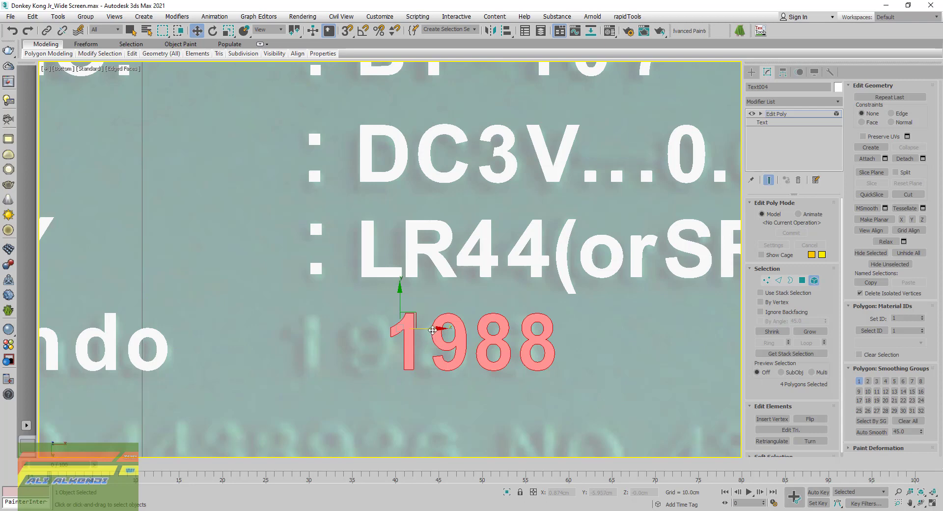
{"action": "left_click_drag", "start_coordinate": [432, 330], "coordinate": [337, 344]}
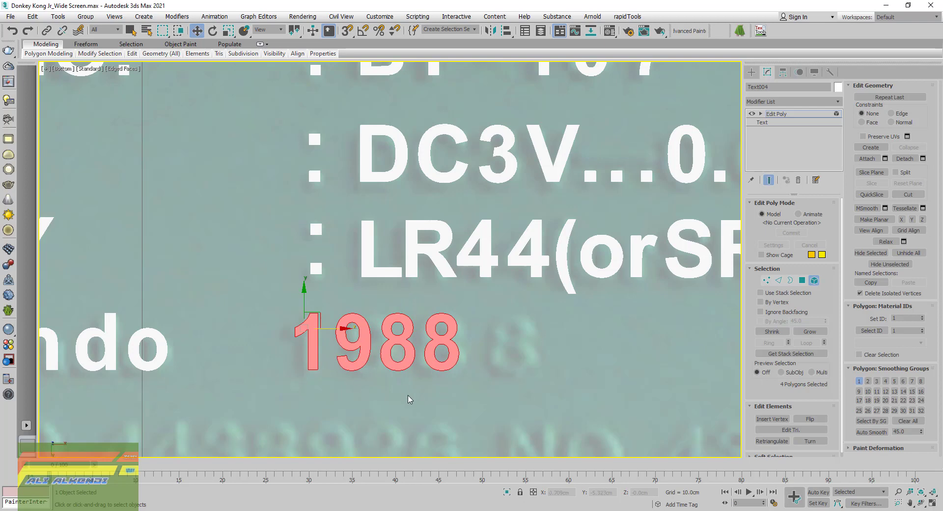
- Spread 988 away from the 1 and move the last 8 further right
{"action": "left_click", "coordinate": [309, 334], "text": "alt"}
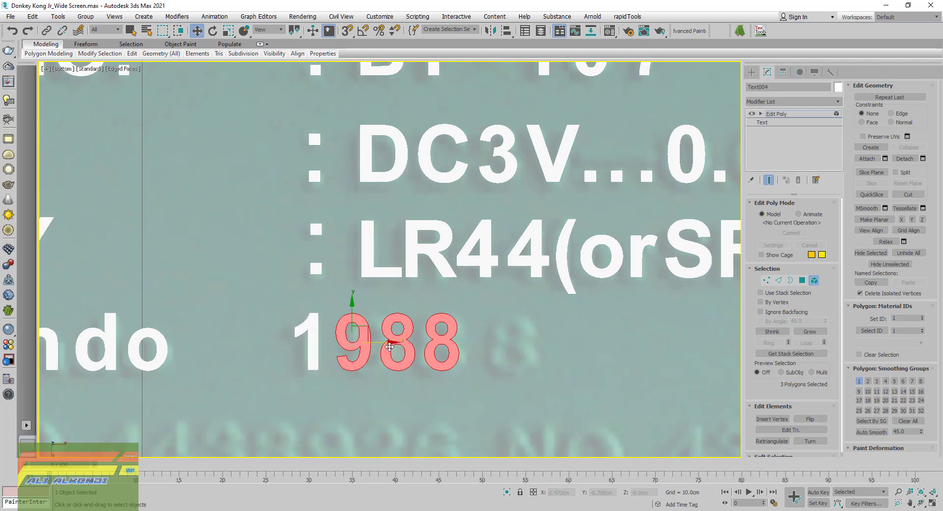
{"action": "left_click_drag", "start_coordinate": [390, 347], "coordinate": [404, 352]}
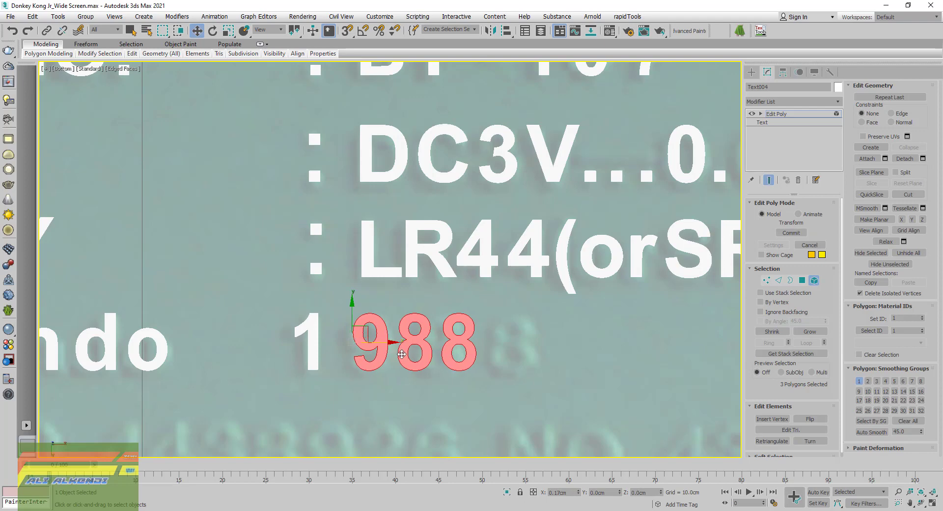
{"action": "left_click_drag", "start_coordinate": [404, 353], "coordinate": [472, 355]}
{"action": "left_click", "coordinate": [381, 363], "text": "alt"}
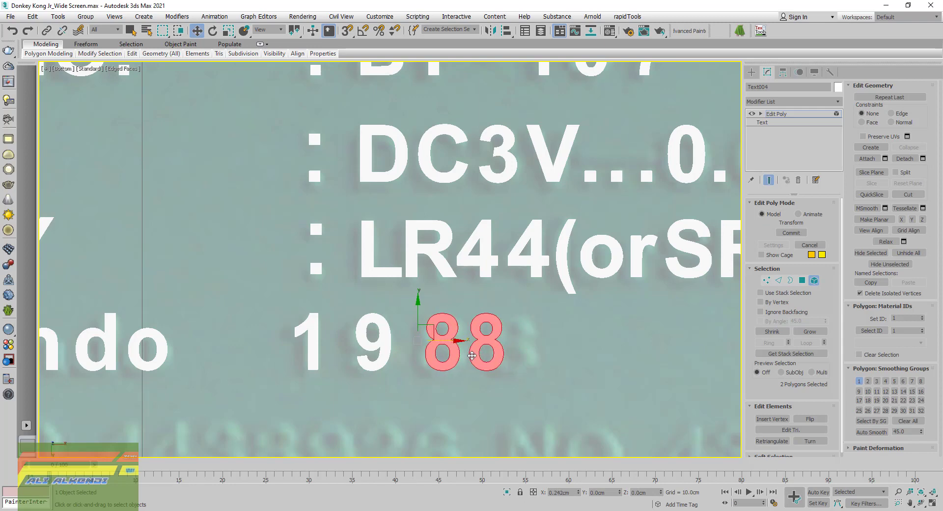
{"action": "left_click", "coordinate": [430, 342], "text": "alt"}
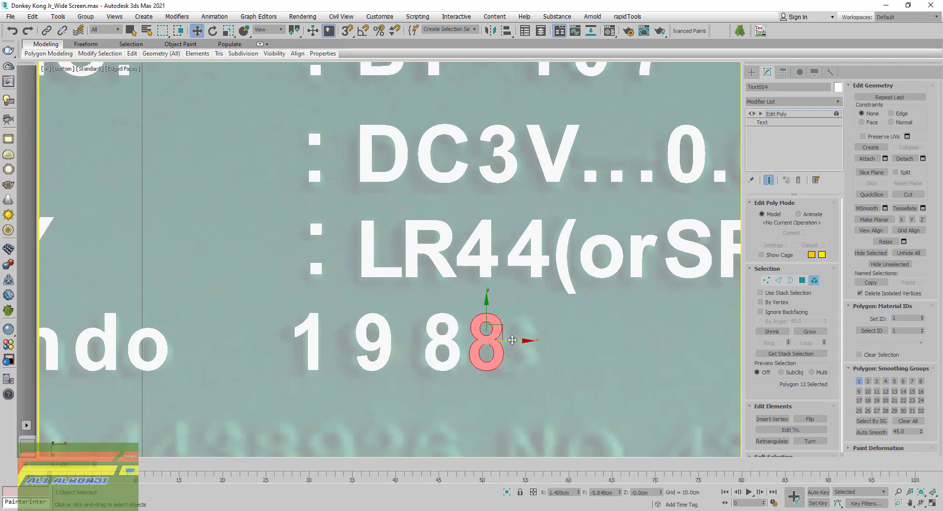
{"action": "left_click_drag", "start_coordinate": [513, 340], "coordinate": [540, 348]}
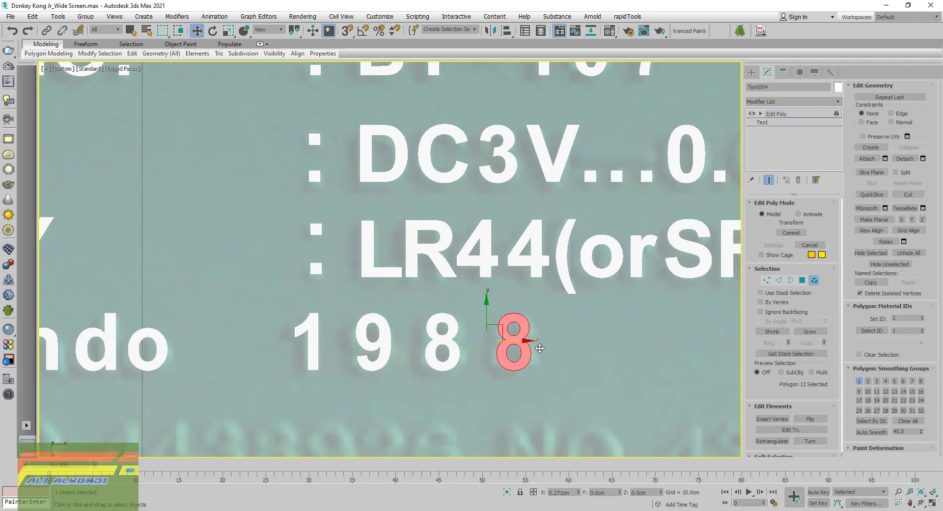
{"action": "left_click_drag", "start_coordinate": [540, 348], "coordinate": [540, 348]}
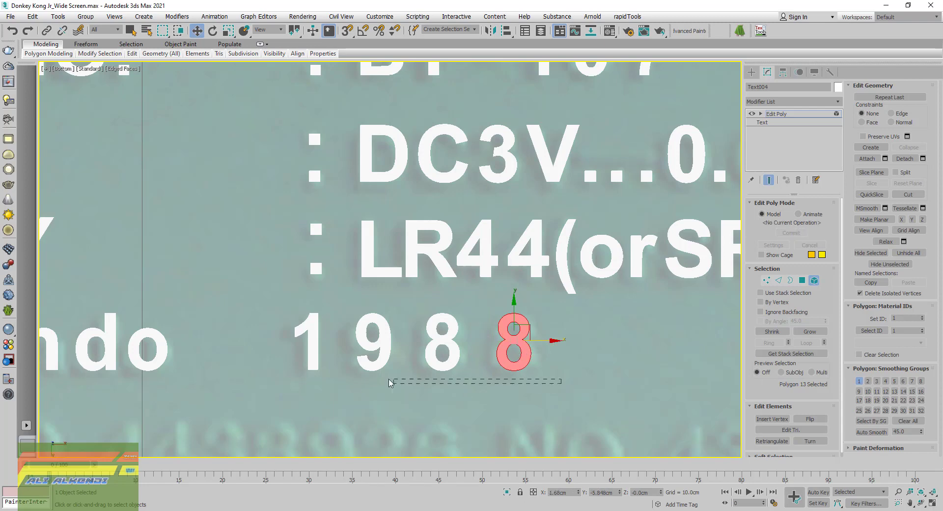
- Slightly enlarge and widen all four 1988 digits with Scale
{"action": "left_click_drag", "start_coordinate": [389, 383], "coordinate": [295, 314]}
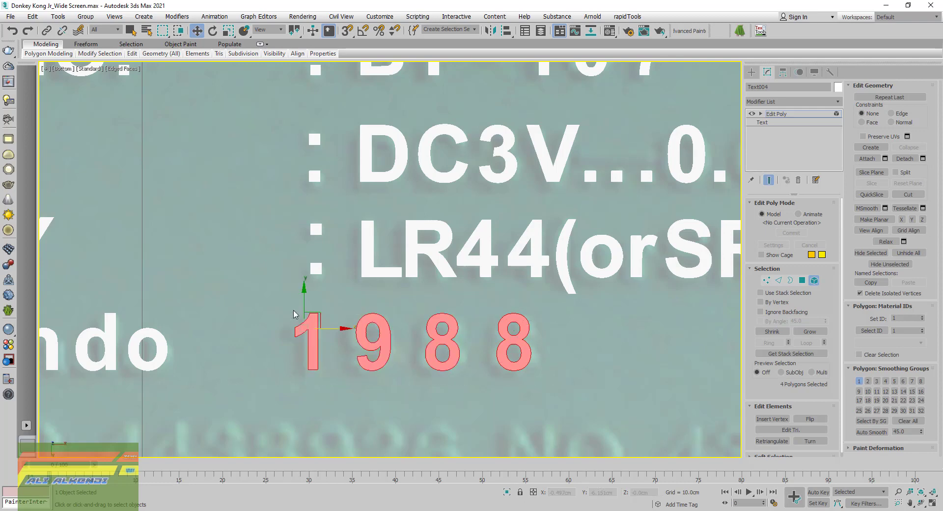
{"action": "left_click", "coordinate": [228, 31]}
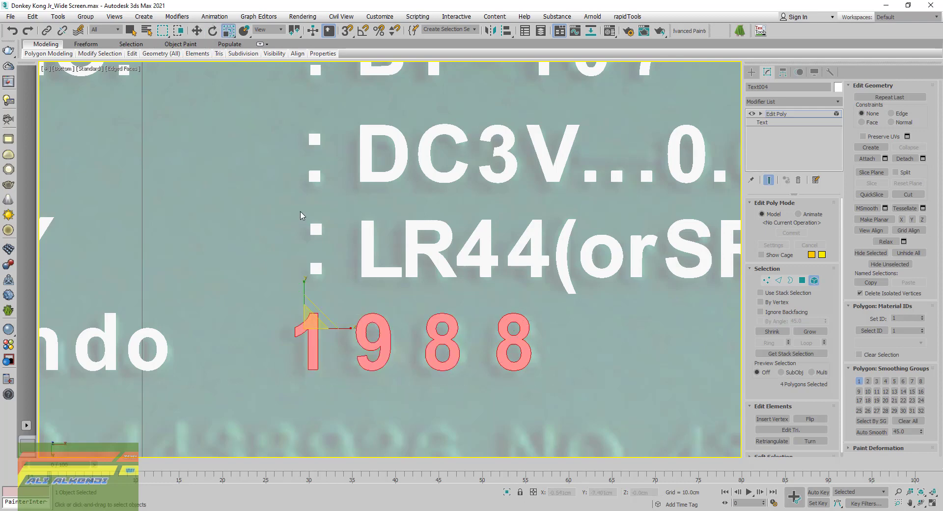
{"action": "left_click_drag", "start_coordinate": [305, 329], "coordinate": [305, 328]}
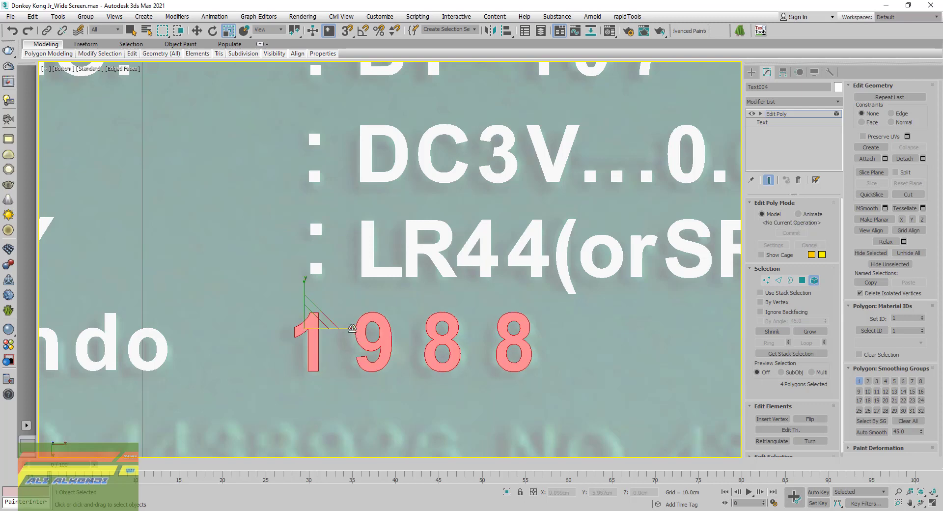
{"action": "left_click_drag", "start_coordinate": [353, 329], "coordinate": [356, 327]}
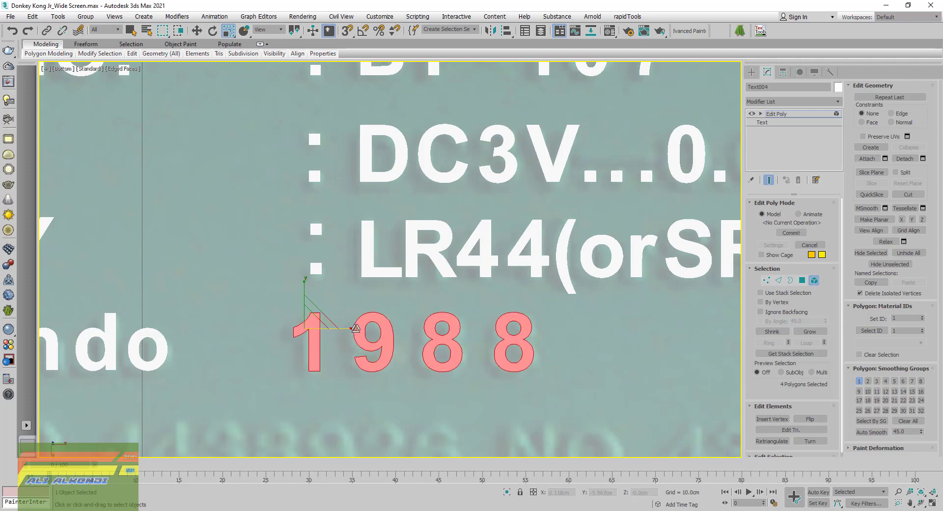
{"action": "left_click", "coordinate": [196, 31]}
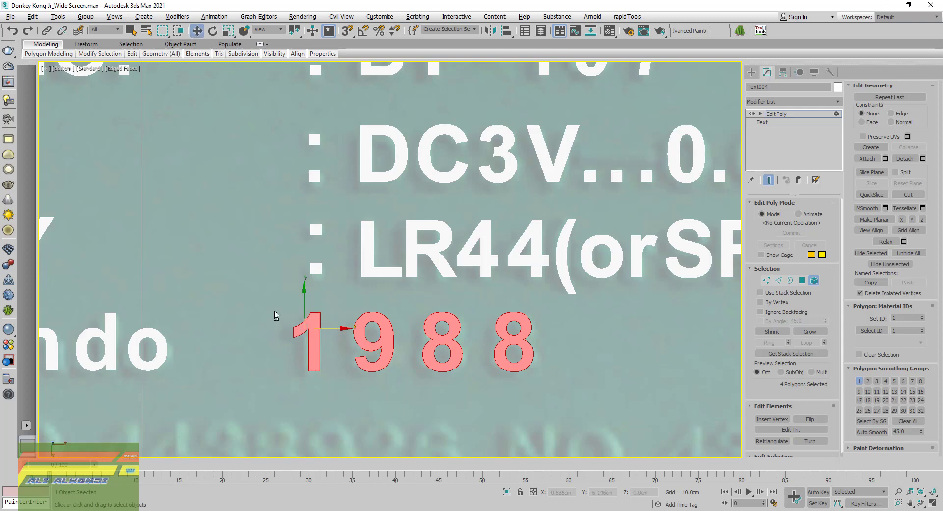
- Deselect the 1 and 9 and nudge the two 8s right to widen their spacing
{"action": "left_click_drag", "start_coordinate": [274, 310], "coordinate": [326, 398], "text": "alt"}
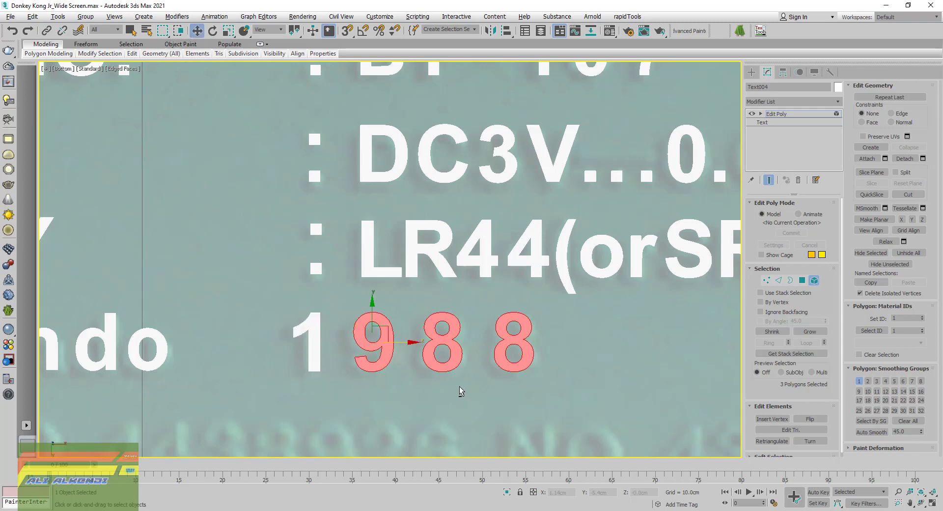
{"action": "left_click_drag", "start_coordinate": [429, 393], "coordinate": [346, 349]}
{"action": "left_click_drag", "start_coordinate": [405, 415], "coordinate": [352, 329], "text": "alt"}
{"action": "left_click_drag", "start_coordinate": [477, 343], "coordinate": [476, 345]}
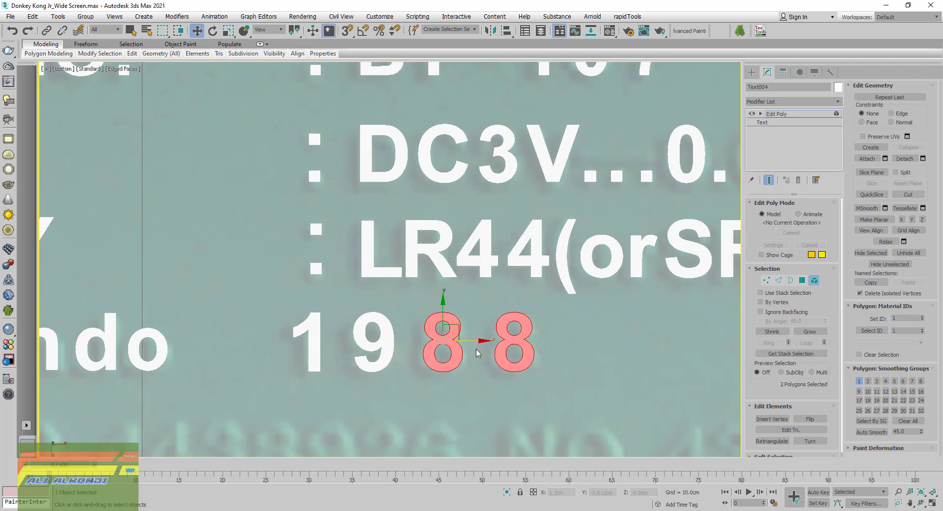
- Exit Element mode and Shift-drag a clone of Nintendo 1988 to the left of the original
{"action": "left_click", "coordinate": [474, 388]}
{"action": "scroll", "coordinate": [429, 366], "scroll_direction": "down", "scroll_amount": 5}
{"action": "scroll", "coordinate": [428, 366], "scroll_direction": "down", "scroll_amount": 3}
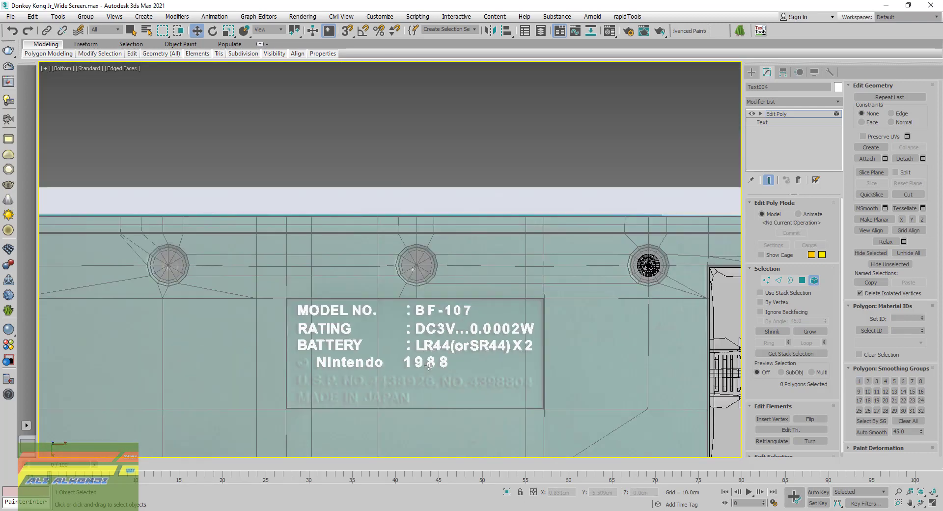
{"action": "scroll", "coordinate": [302, 380], "scroll_direction": "up", "scroll_amount": 5}
{"action": "scroll", "coordinate": [306, 358], "scroll_direction": "up", "scroll_amount": 3}
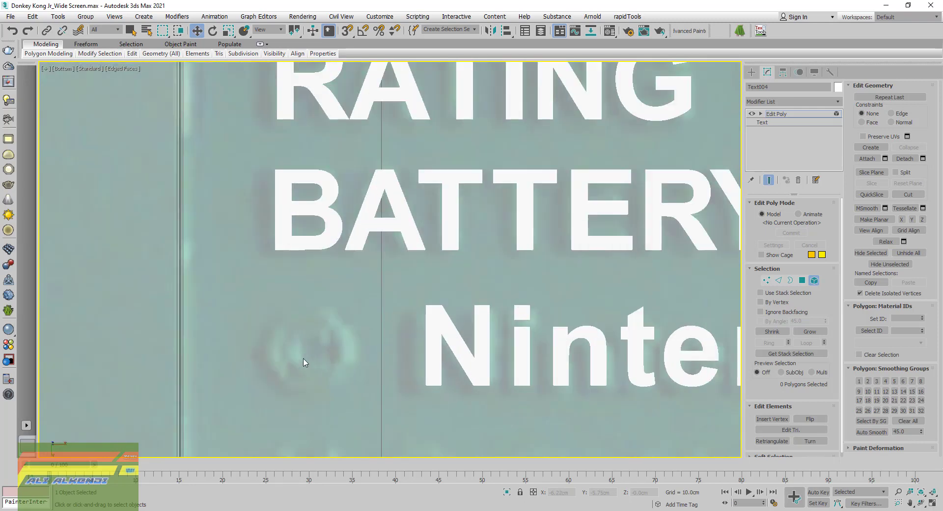
{"action": "left_click", "coordinate": [815, 280]}
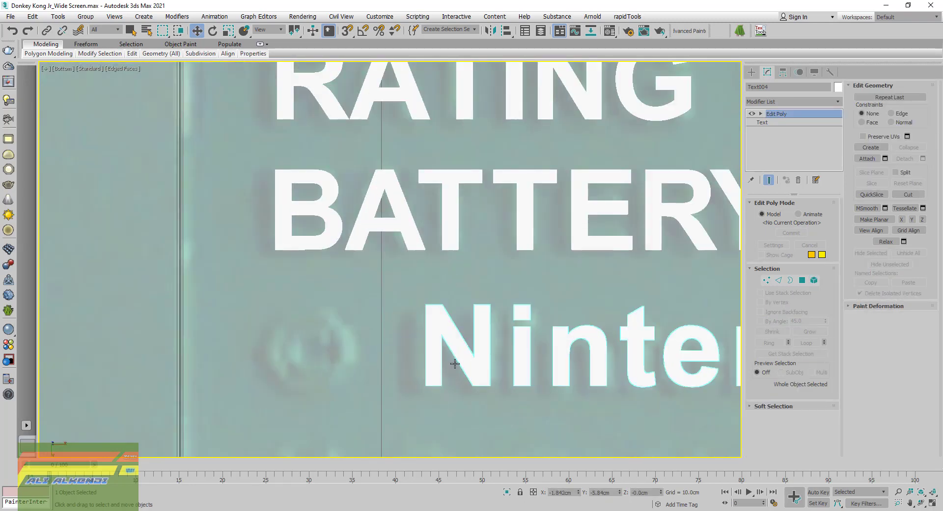
{"action": "middle_click_drag", "start_coordinate": [455, 364], "coordinate": [435, 351]}
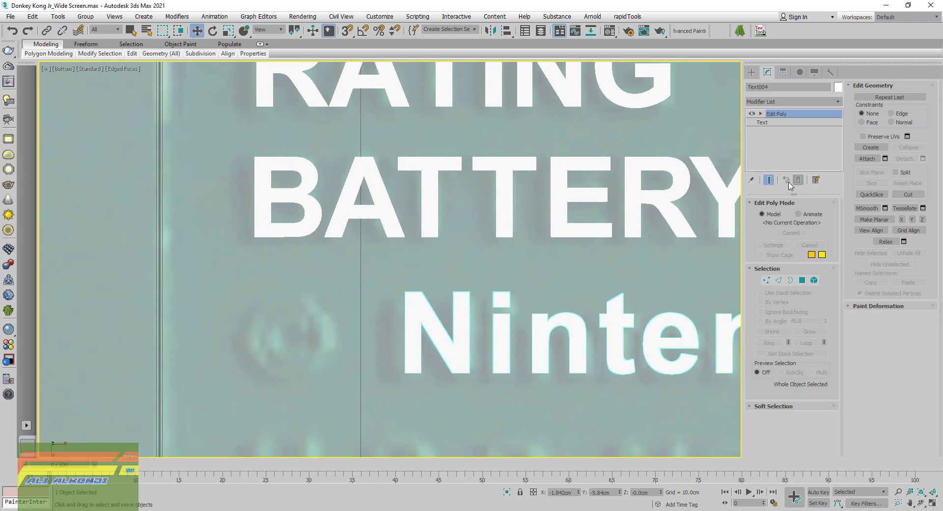
{"action": "scroll", "coordinate": [563, 366], "scroll_direction": "down", "scroll_amount": 2}
{"action": "middle_click_drag", "start_coordinate": [597, 390], "coordinate": [484, 366]}
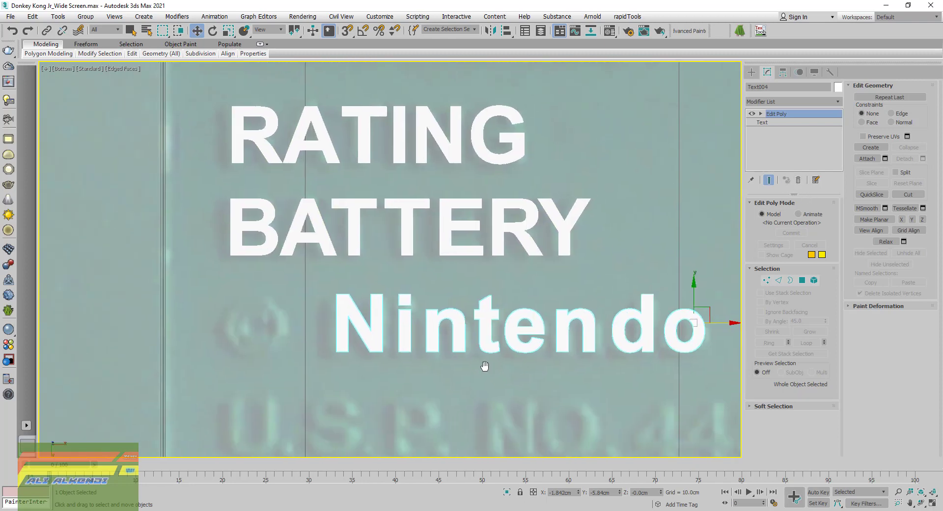
{"action": "scroll", "coordinate": [485, 366], "scroll_direction": "down", "scroll_amount": 3}
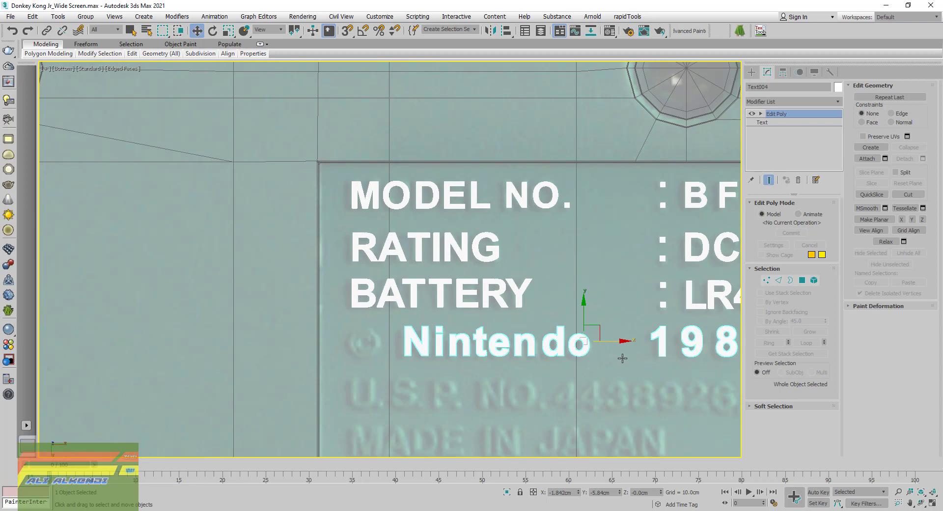
{"action": "left_click_drag", "start_coordinate": [613, 342], "coordinate": [473, 354], "text": "shift"}
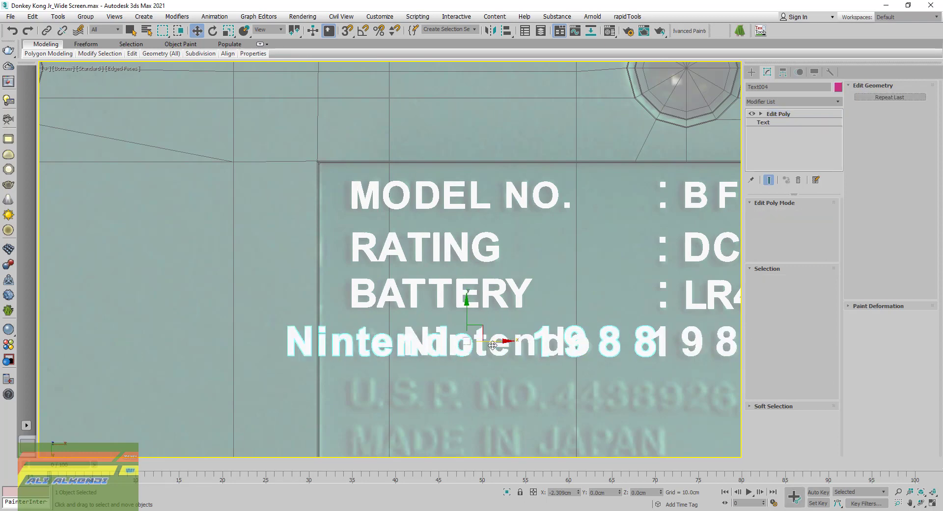
- Create the copy Text005, strip its Edit Poly, change its text to C, and move it left of Nintendo
{"action": "left_click", "coordinate": [473, 302]}
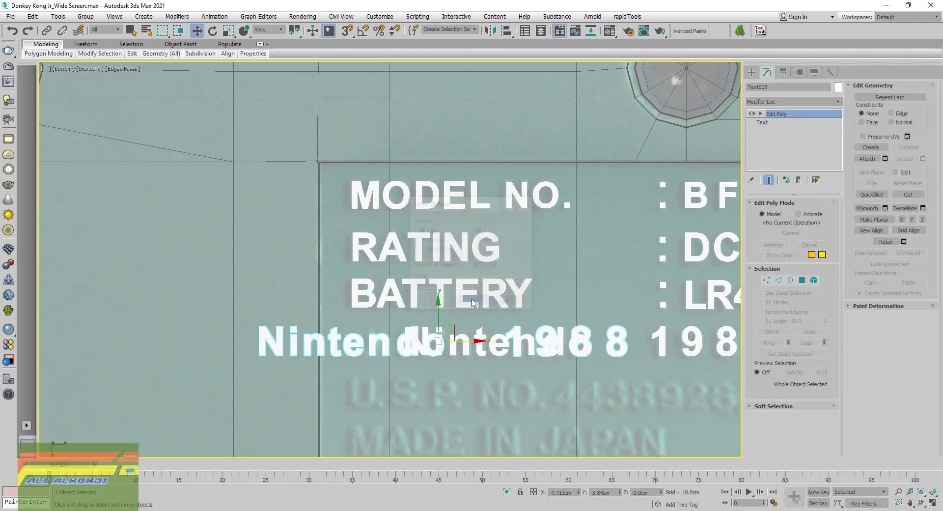
{"action": "left_click", "coordinate": [798, 180]}
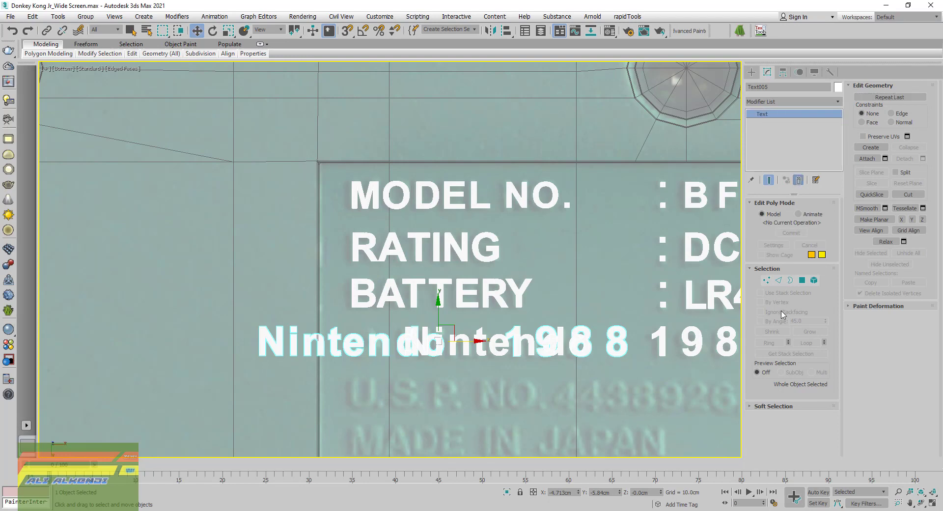
{"action": "left_click", "coordinate": [811, 296]}
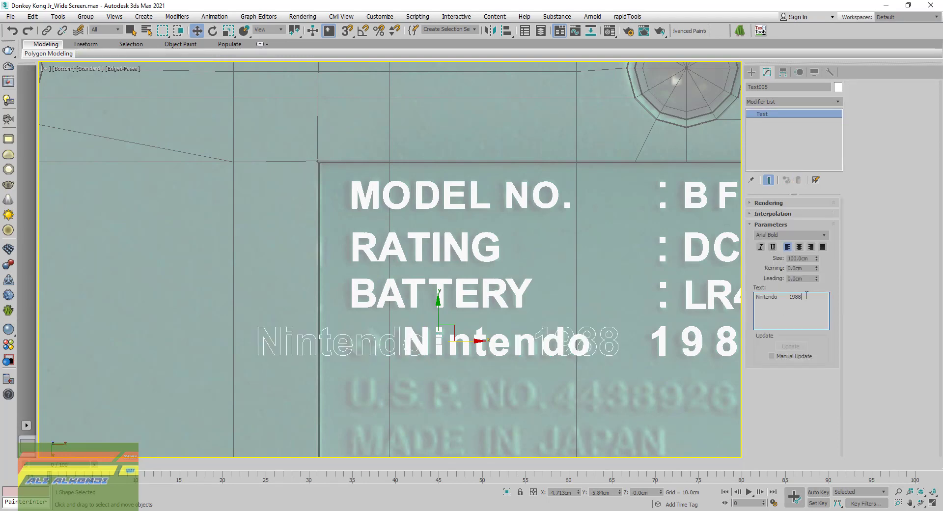
{"action": "key", "text": "ctrl+a"}
{"action": "key", "text": "BackSpace"}
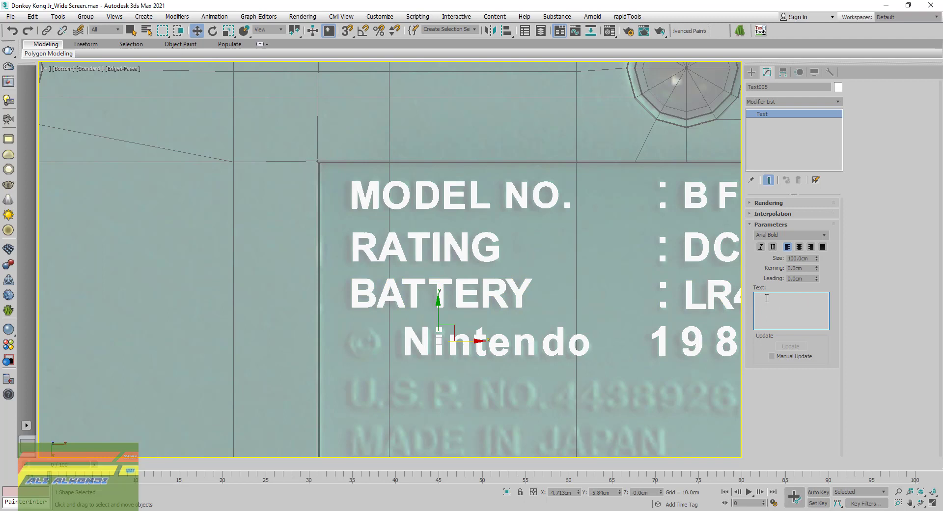
{"action": "type", "text": "C"}
{"action": "left_click_drag", "start_coordinate": [465, 347], "coordinate": [382, 362]}
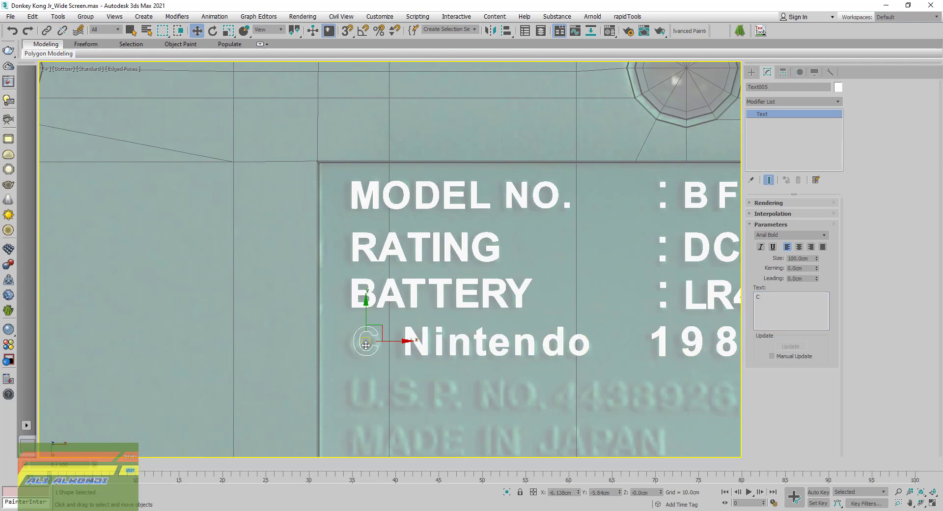
- Set the C's font to Arial
{"action": "scroll", "coordinate": [365, 343], "scroll_direction": "up", "scroll_amount": 4}
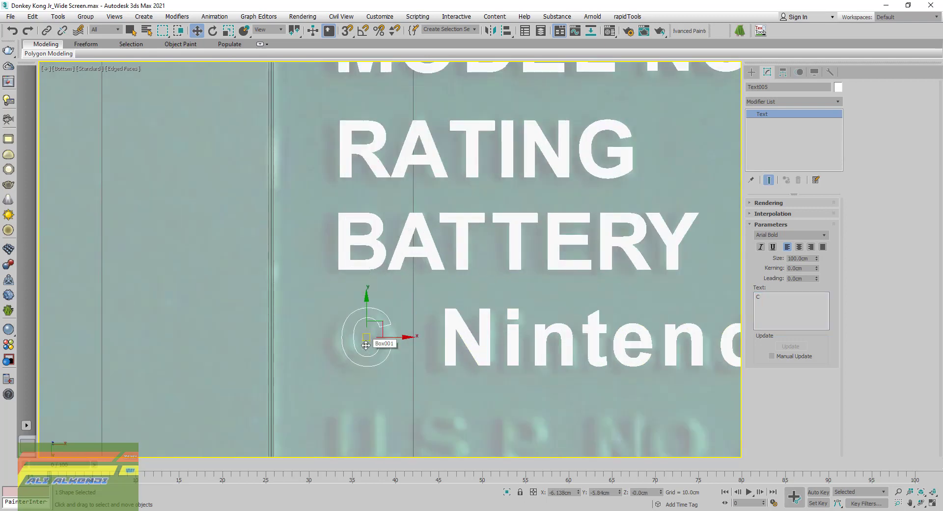
{"action": "left_click", "coordinate": [825, 236]}
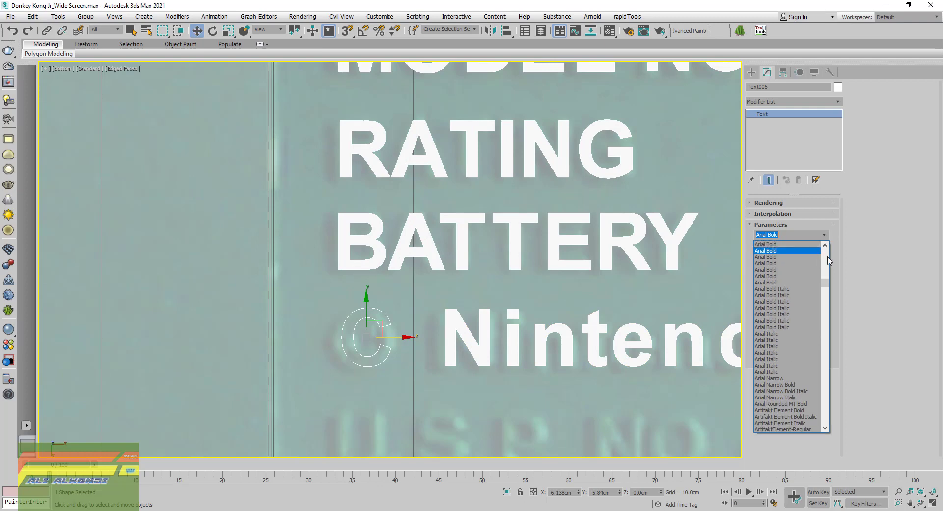
{"action": "left_click", "coordinate": [769, 384]}
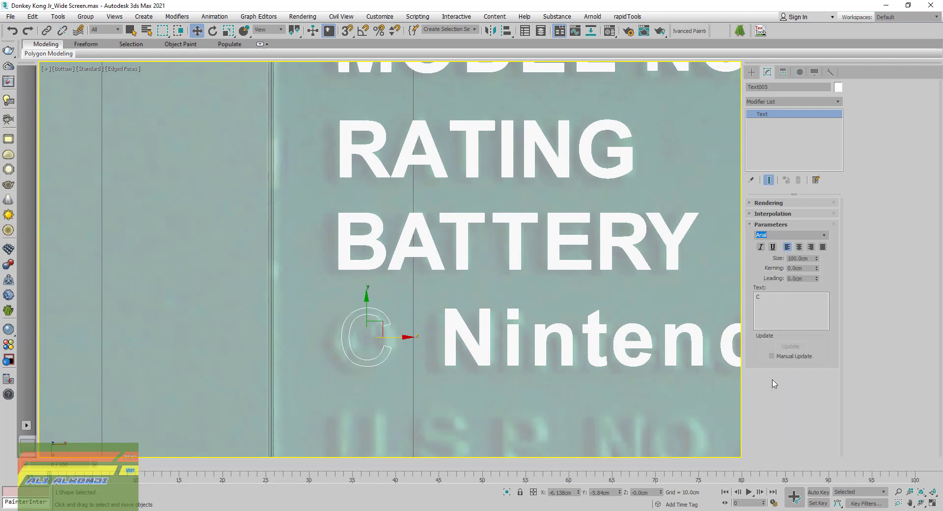
- Move the C onto the reference ©, shrink it to about 58%, and centre it in the circle
{"action": "scroll", "coordinate": [368, 338], "scroll_direction": "up", "scroll_amount": 2}
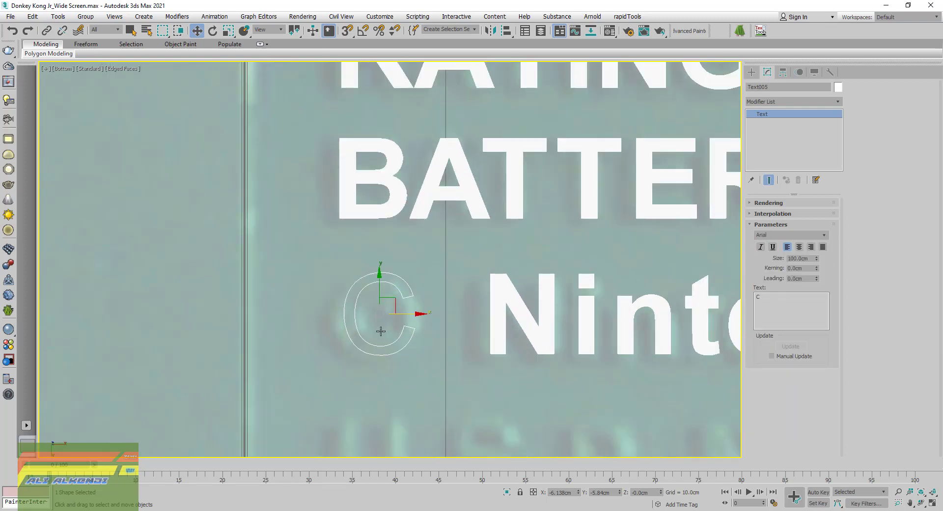
{"action": "scroll", "coordinate": [381, 330], "scroll_direction": "up", "scroll_amount": 2}
{"action": "left_click_drag", "start_coordinate": [381, 309], "coordinate": [372, 283]}
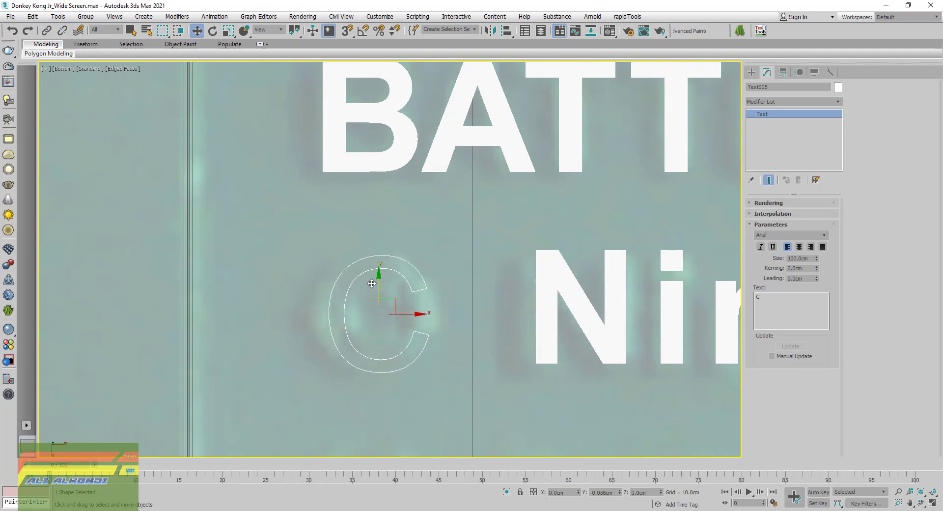
{"action": "left_click", "coordinate": [229, 30]}
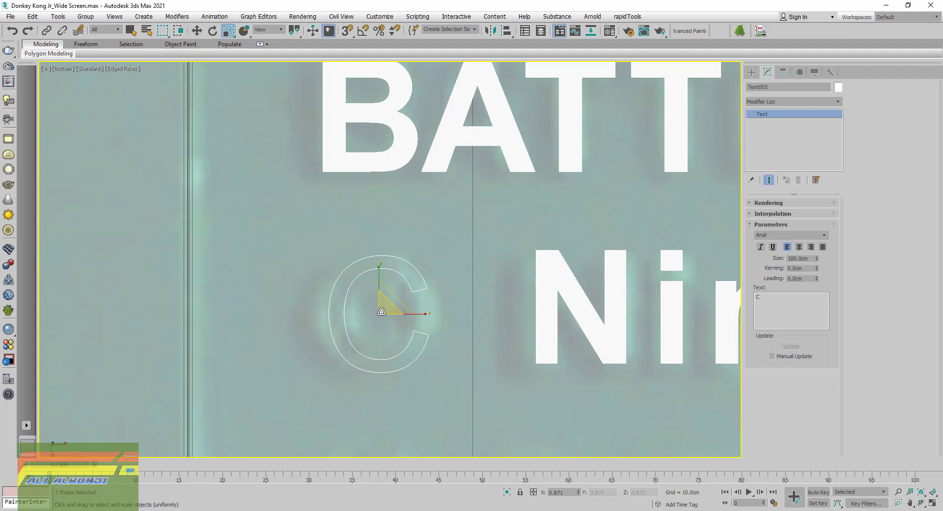
{"action": "left_click_drag", "start_coordinate": [382, 311], "coordinate": [371, 349]}
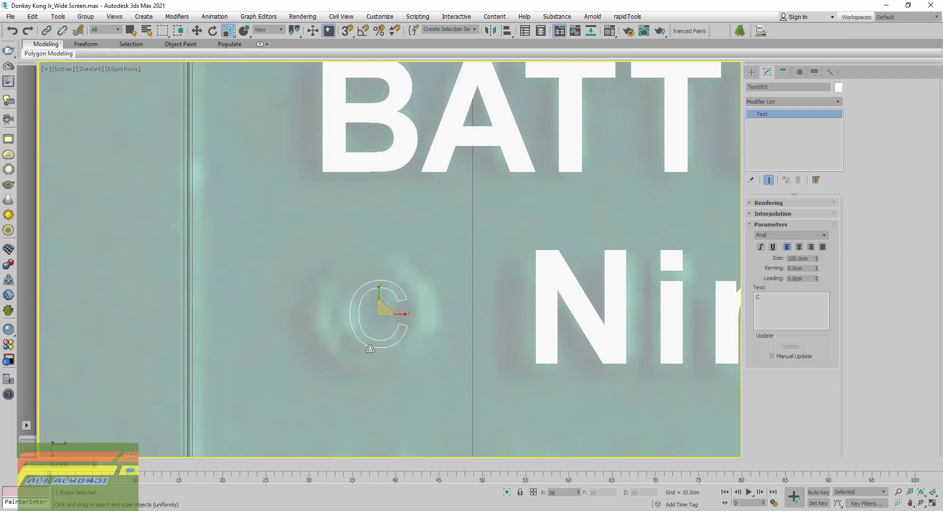
{"action": "left_click", "coordinate": [196, 30]}
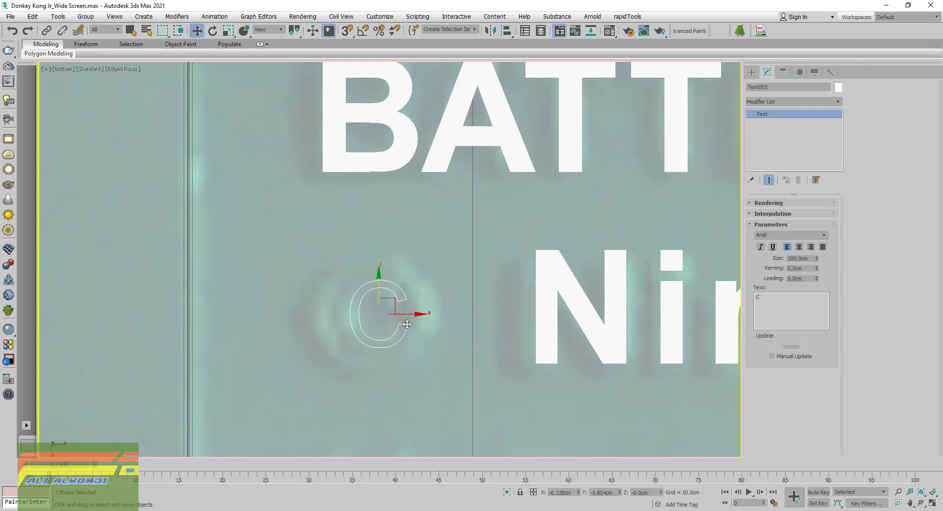
{"action": "left_click_drag", "start_coordinate": [415, 313], "coordinate": [408, 313]}
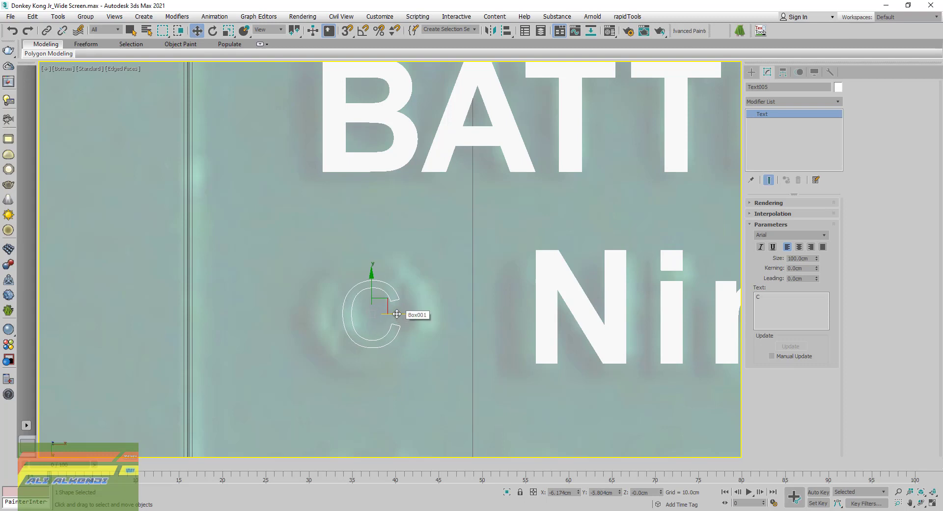
{"action": "left_click", "coordinate": [752, 73]}
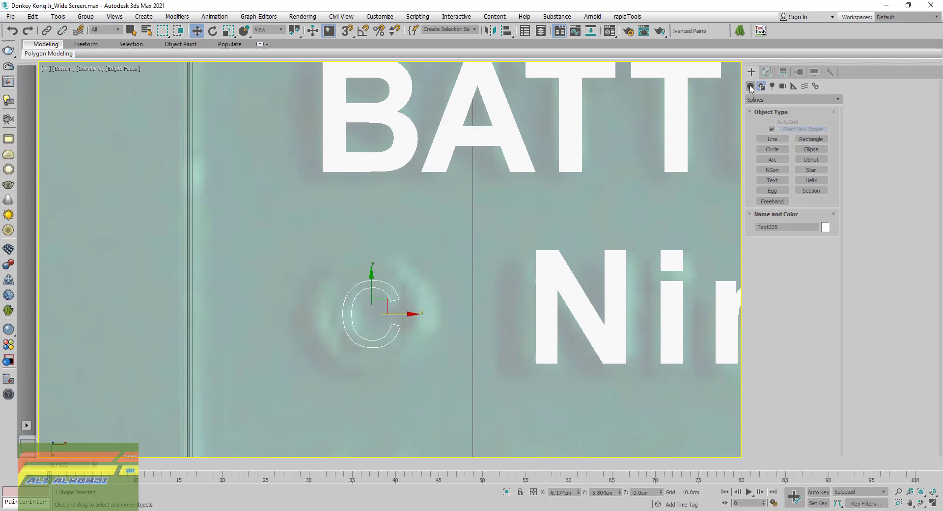
- Draw a Circle001 spline of radius 0.322cm centred on the C
{"action": "left_click", "coordinate": [775, 149]}
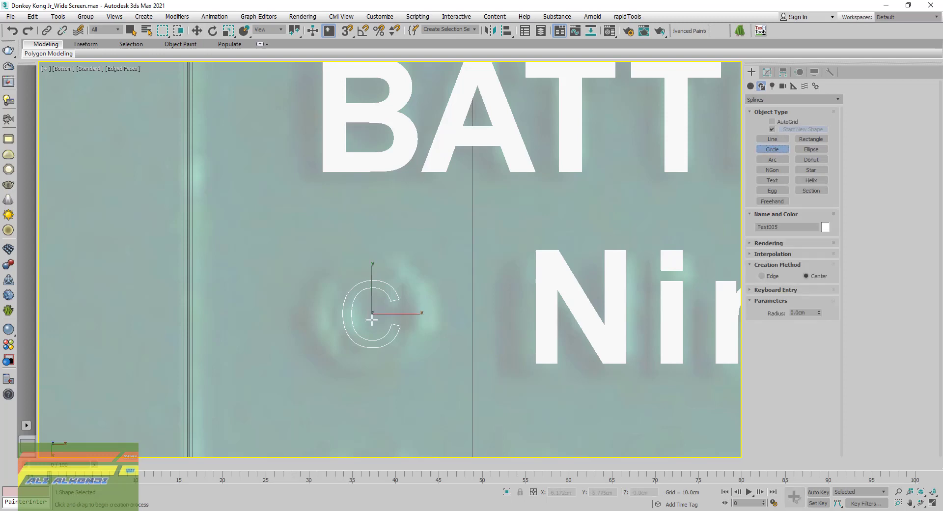
{"action": "left_click_drag", "start_coordinate": [371, 313], "coordinate": [379, 378]}
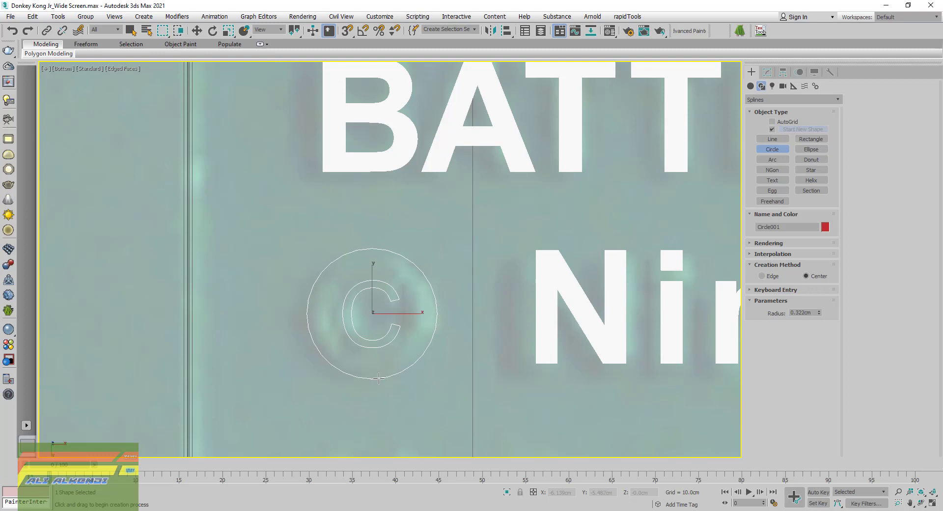
{"action": "left_click", "coordinate": [767, 71]}
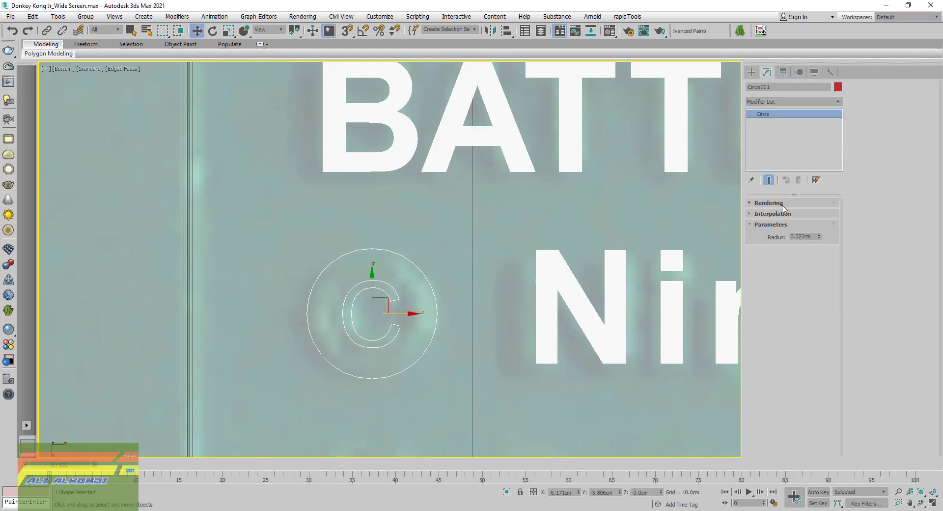
{"action": "left_click", "coordinate": [769, 202]}
{"action": "left_click", "coordinate": [769, 202]}
- Convert the circle to an editable spline and select its spline sub-object
{"action": "right_click", "coordinate": [776, 130]}
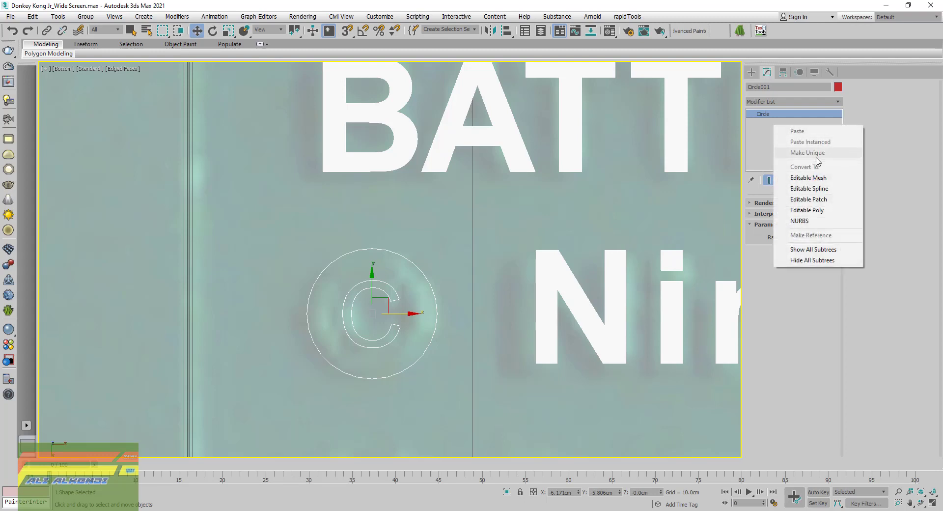
{"action": "left_click", "coordinate": [828, 190]}
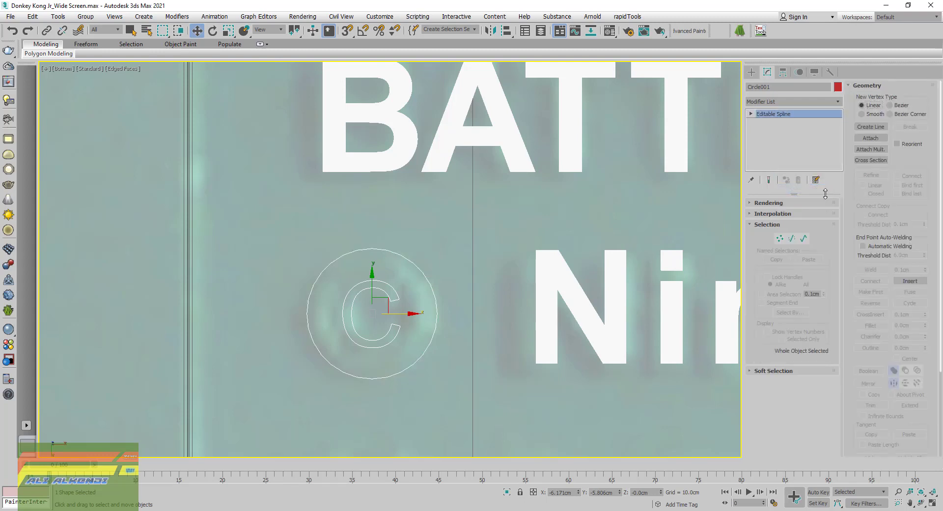
{"action": "left_click", "coordinate": [804, 239]}
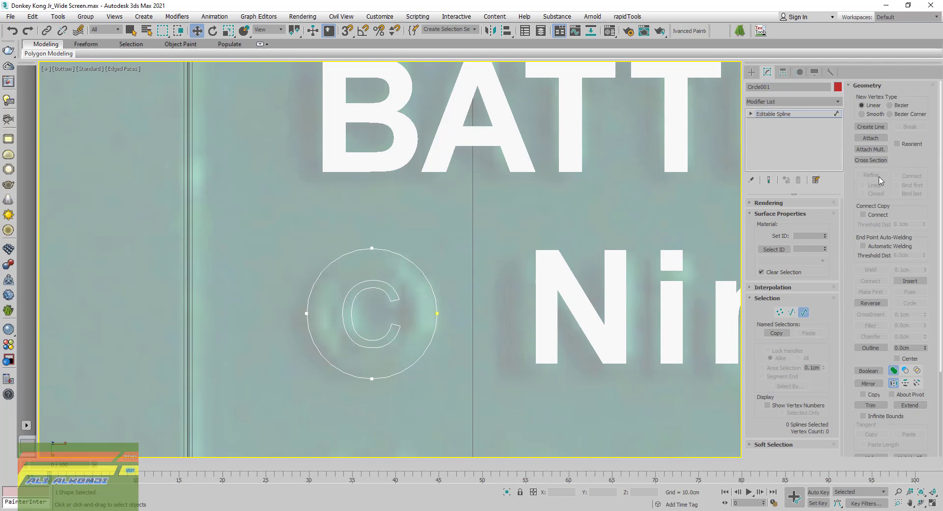
{"action": "left_click_drag", "start_coordinate": [938, 215], "coordinate": [939, 300]}
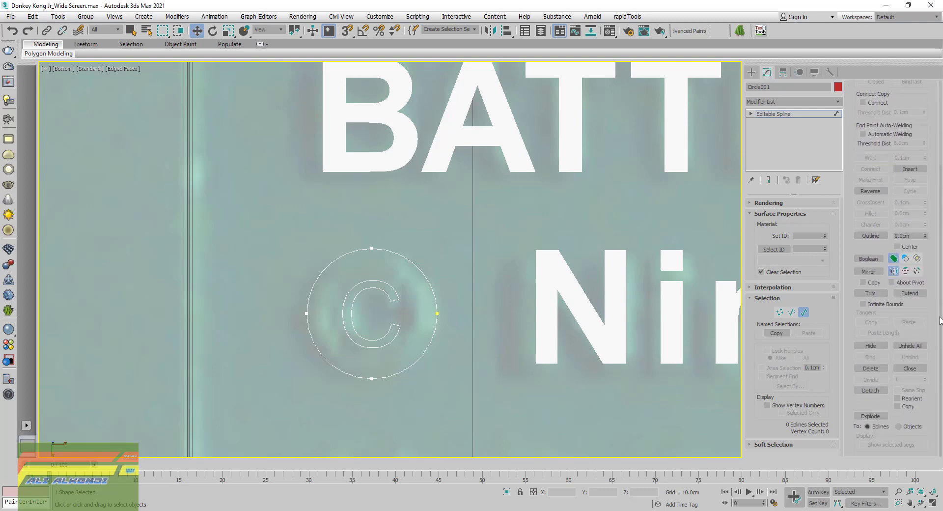
{"action": "scroll", "coordinate": [941, 301], "scroll_direction": "up", "scroll_amount": 3}
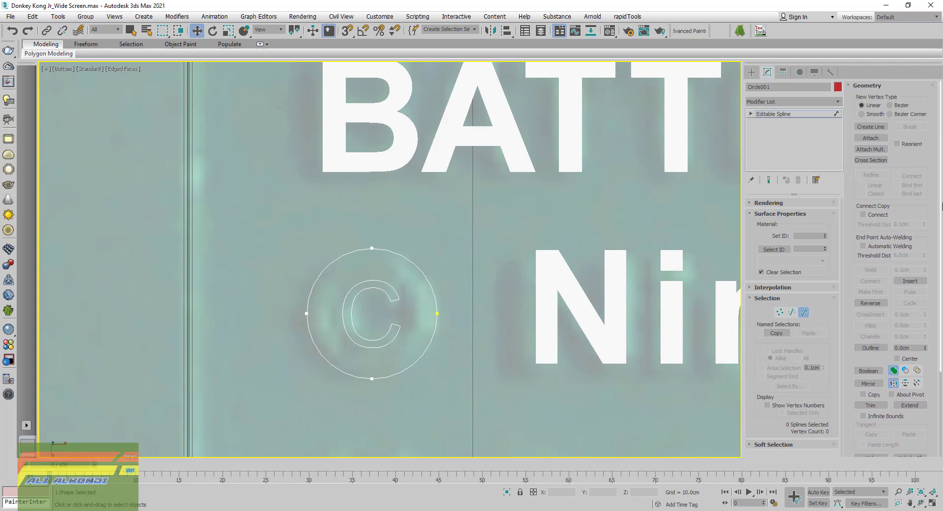
{"action": "left_click", "coordinate": [403, 255]}
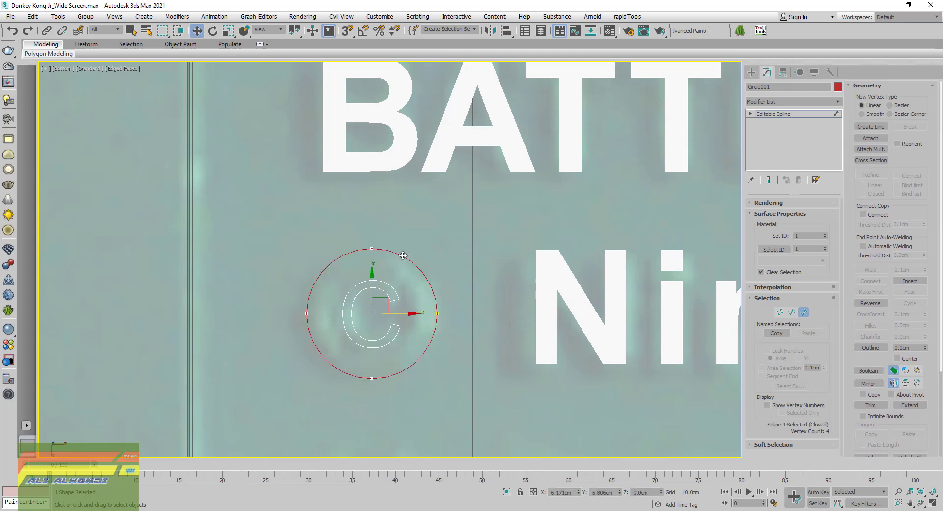
{"action": "left_click_drag", "start_coordinate": [403, 255], "coordinate": [402, 249]}
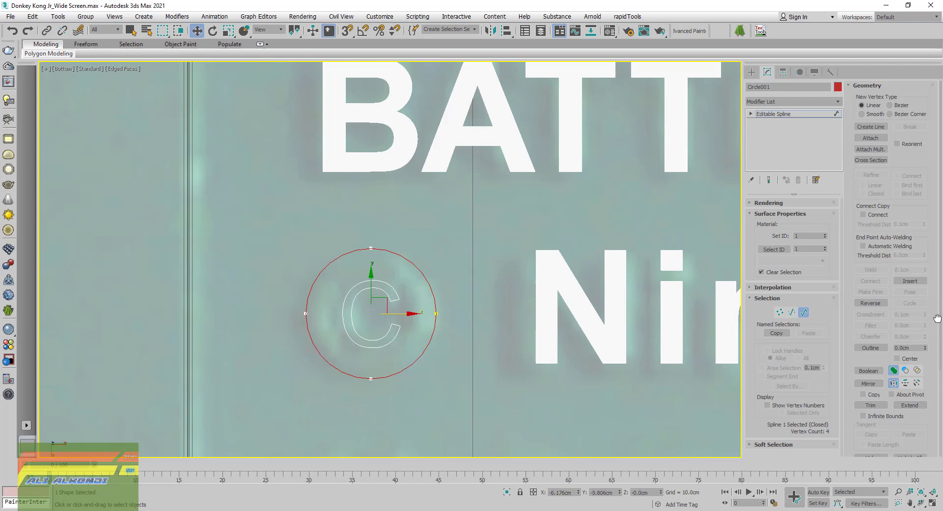
- Outline the circle spline inward by about 0.085cm to form a double-edged ring
{"action": "left_click", "coordinate": [871, 348]}
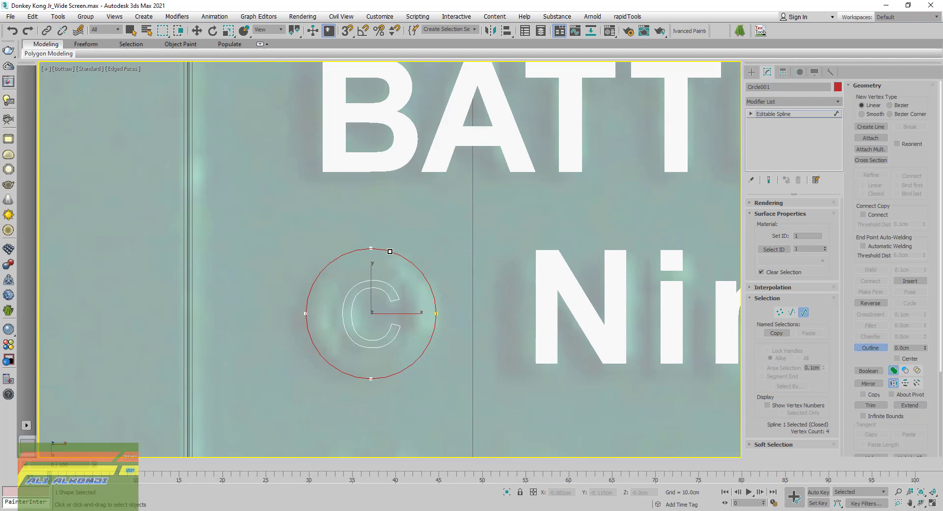
{"action": "mouse_move", "coordinate": [390, 251]}
{"action": "left_mouse_down"}
{"action": "mouse_move", "coordinate": [376, 224]}
{"action": "mouse_move", "coordinate": [384, 234]}
{"action": "left_mouse_up"}
{"action": "left_click", "coordinate": [873, 348]}
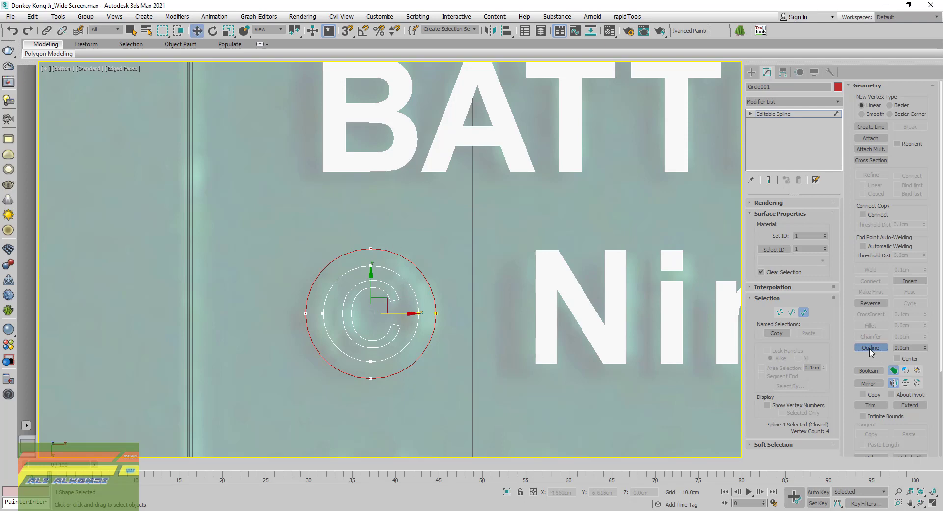
{"action": "left_click", "coordinate": [804, 313]}
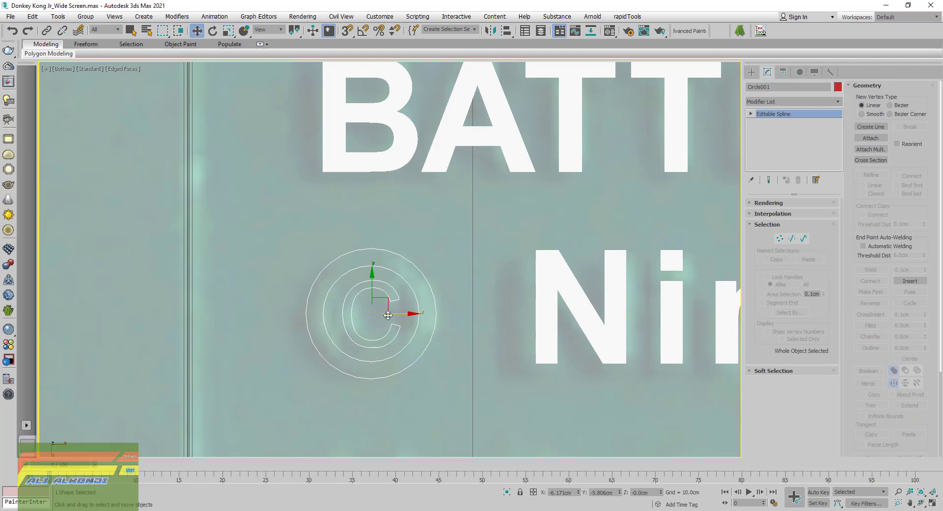
- Convert the ring Circle001 to Editable Poly and set its colour to white
{"action": "right_click", "coordinate": [769, 136]}
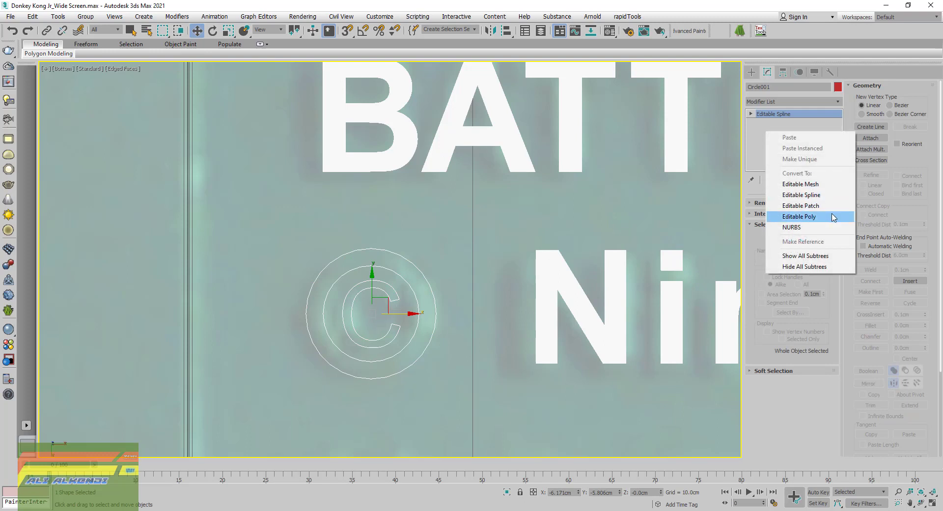
{"action": "left_click", "coordinate": [834, 218]}
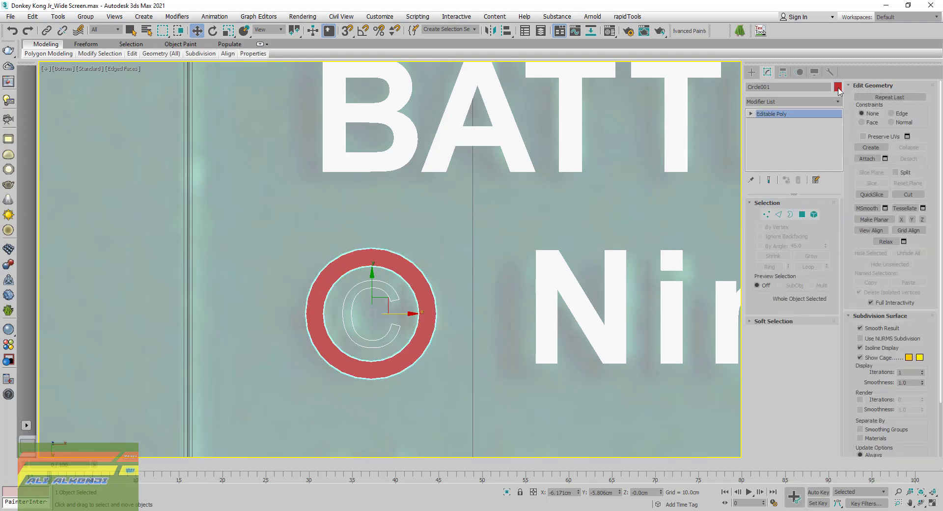
{"action": "left_click", "coordinate": [837, 87]}
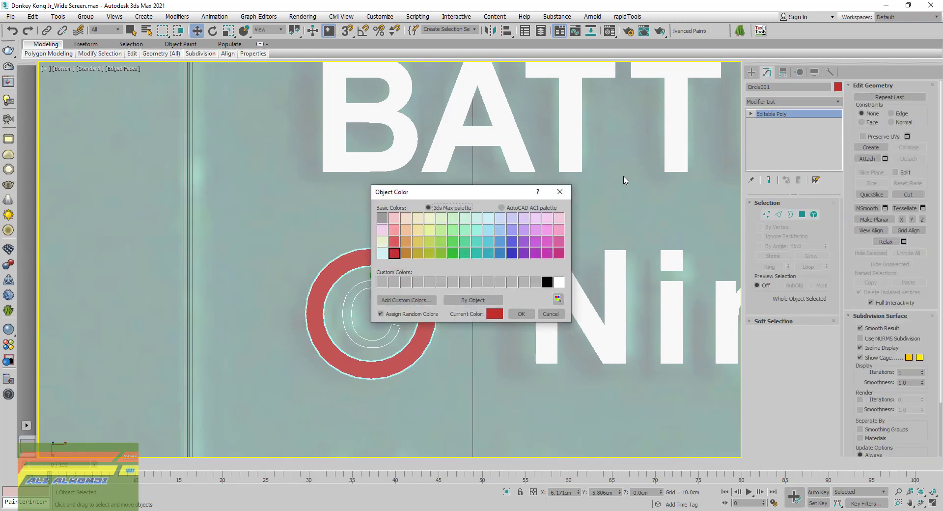
{"action": "left_click", "coordinate": [560, 284]}
{"action": "left_click", "coordinate": [521, 313]}
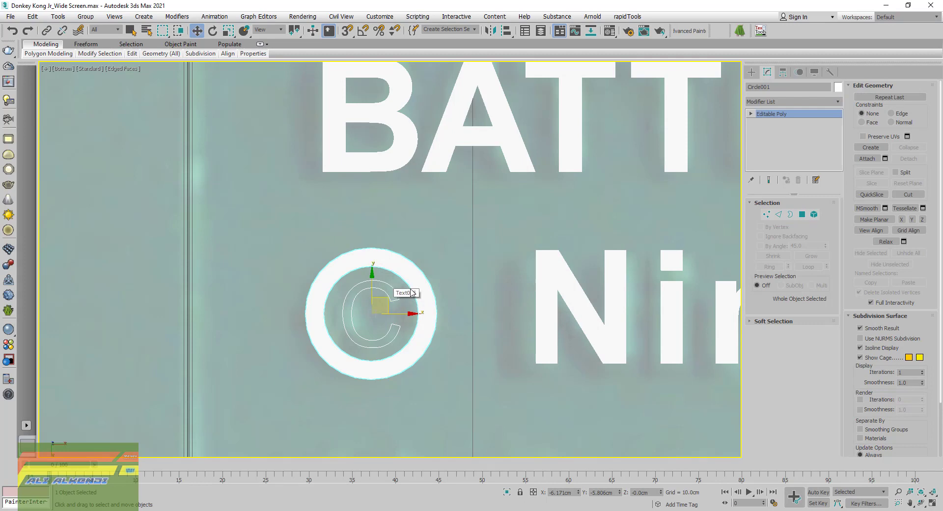
- Set Box001's colour to white and convert it to Editable Poly
{"action": "left_click", "coordinate": [384, 292]}
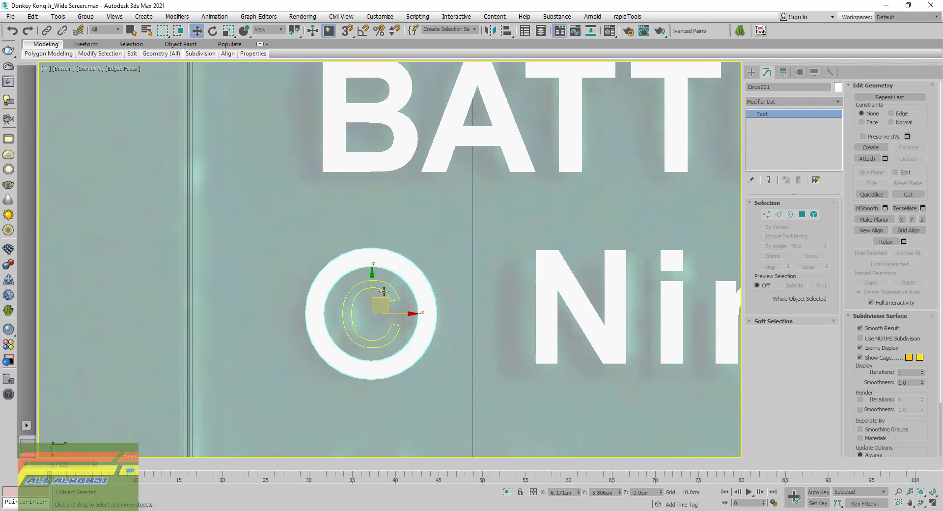
{"action": "left_click", "coordinate": [384, 291]}
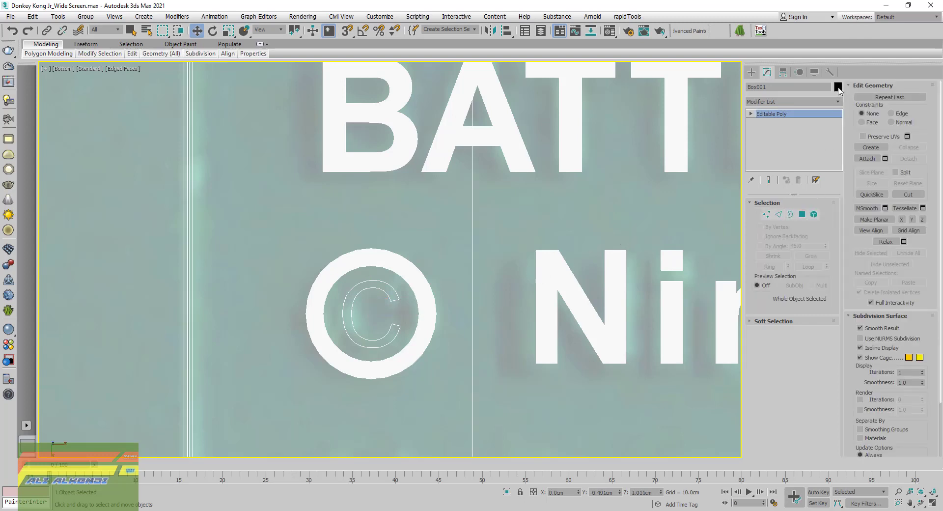
{"action": "left_click", "coordinate": [838, 87]}
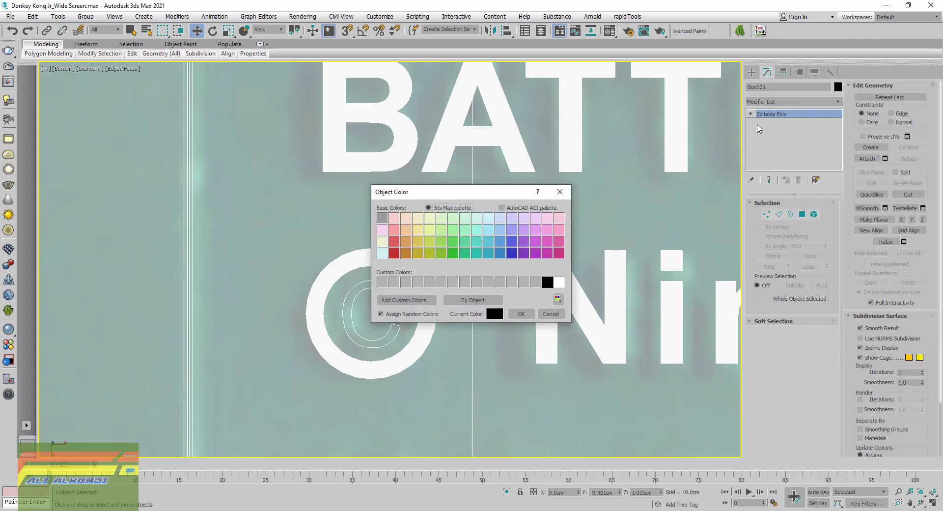
{"action": "left_click", "coordinate": [559, 282]}
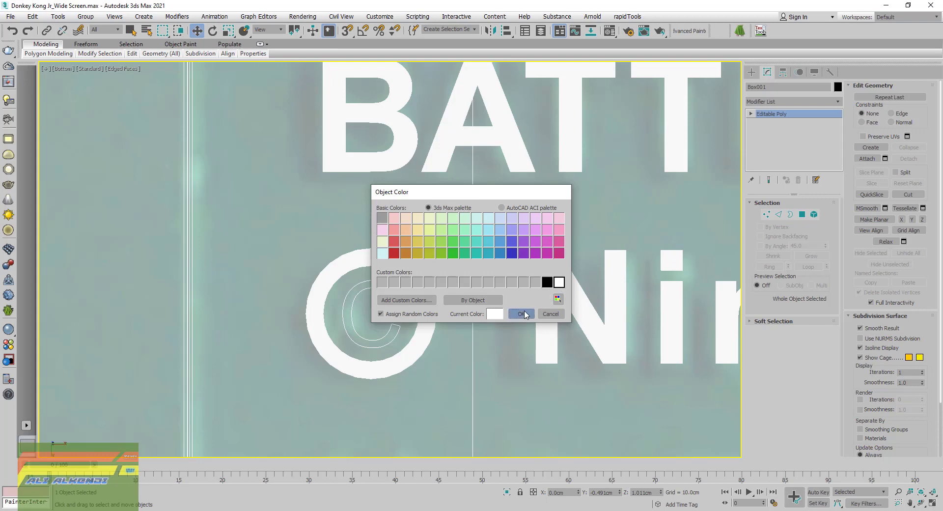
{"action": "left_click", "coordinate": [521, 314]}
{"action": "right_click", "coordinate": [769, 131]}
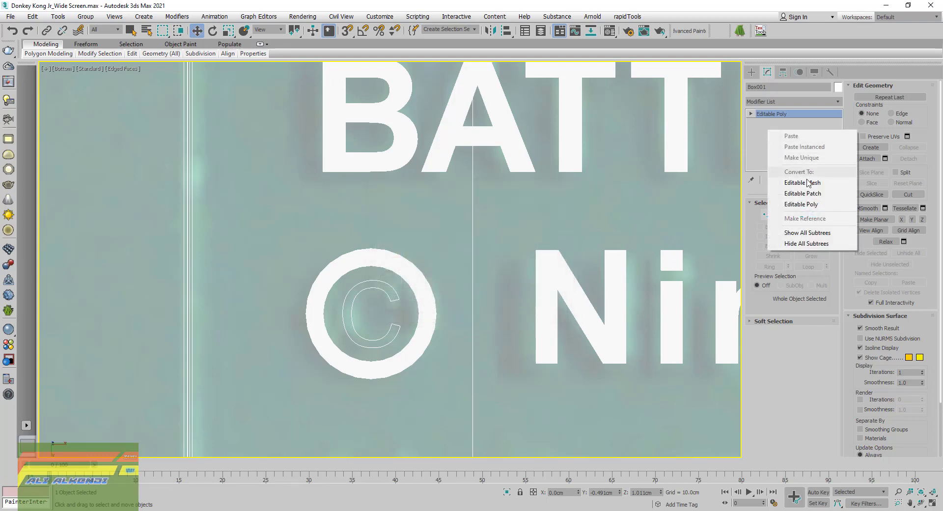
{"action": "left_click", "coordinate": [816, 205]}
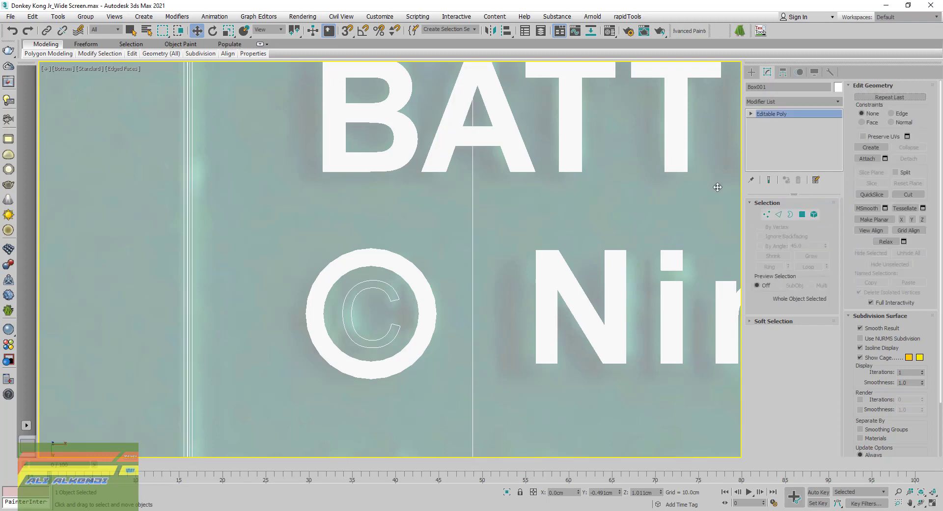
- Move the C into the ring's centre, convert it to Editable Poly, and select the ring too
{"action": "key", "text": "ctrl+z"}
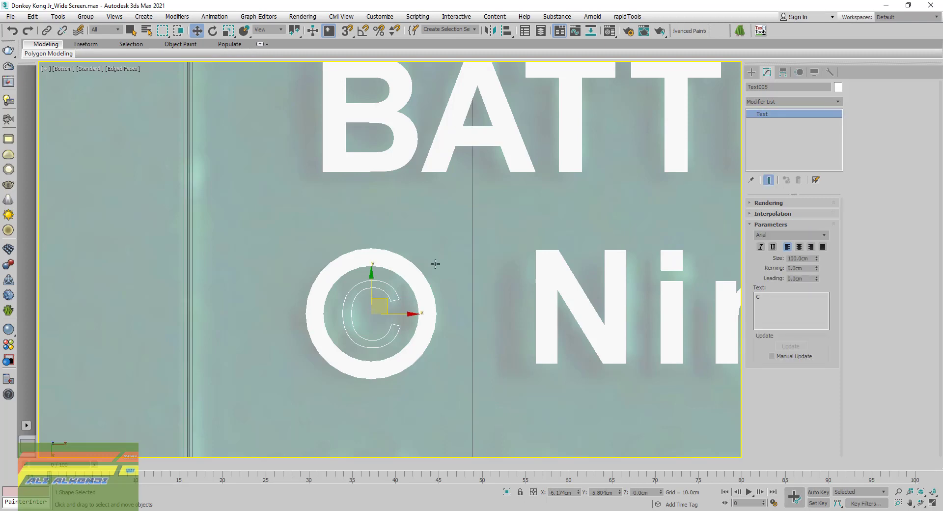
{"action": "scroll", "coordinate": [379, 320], "scroll_direction": "down", "scroll_amount": 10}
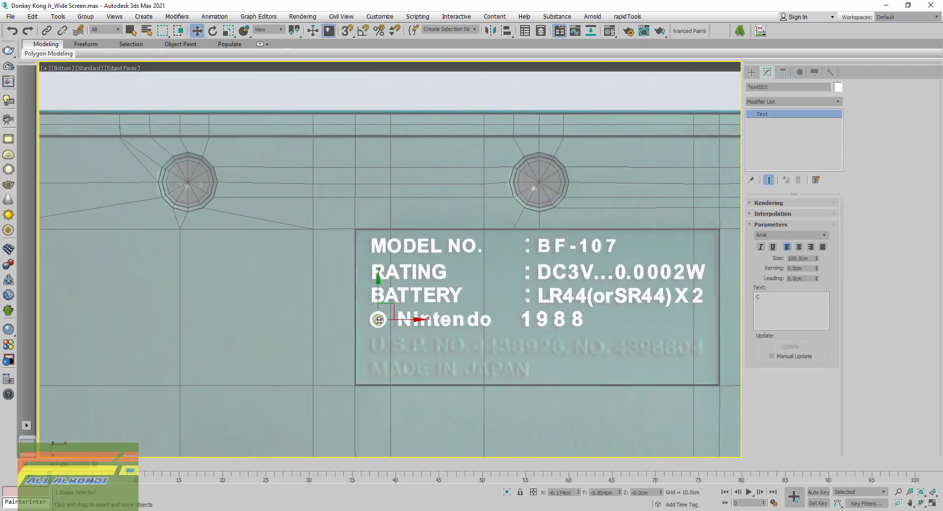
{"action": "scroll", "coordinate": [379, 321], "scroll_direction": "up", "scroll_amount": 5}
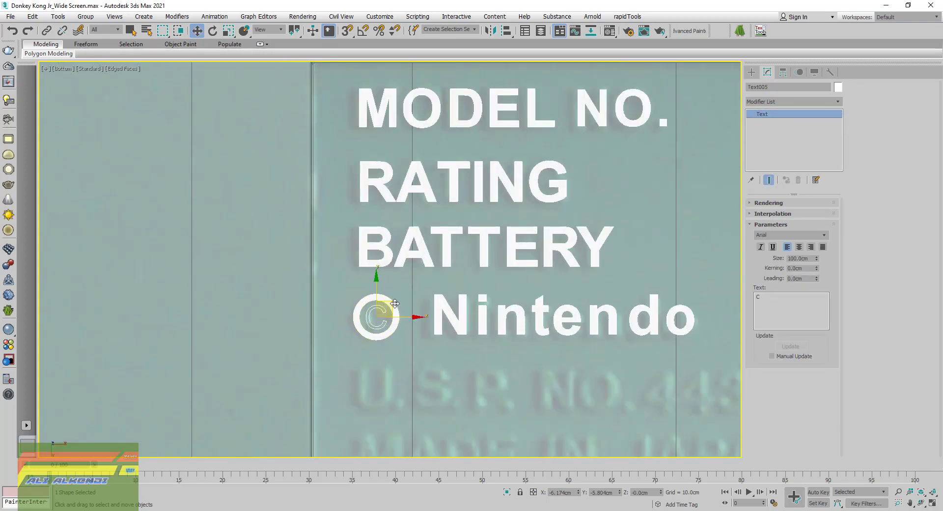
{"action": "mouse_move", "coordinate": [395, 304]}
{"action": "left_mouse_down"}
{"action": "mouse_move", "coordinate": [393, 289]}
{"action": "mouse_move", "coordinate": [395, 303]}
{"action": "left_mouse_up"}
{"action": "right_click", "coordinate": [783, 141]}
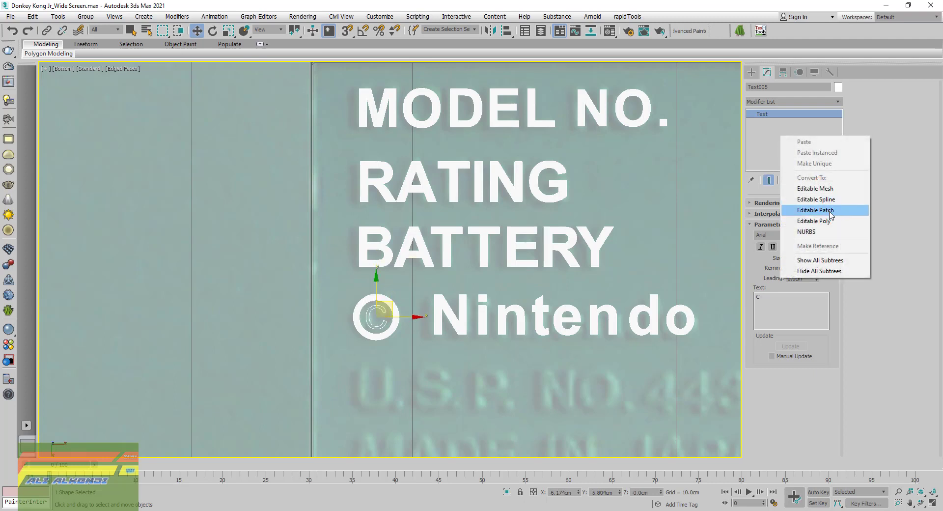
{"action": "left_click", "coordinate": [816, 221]}
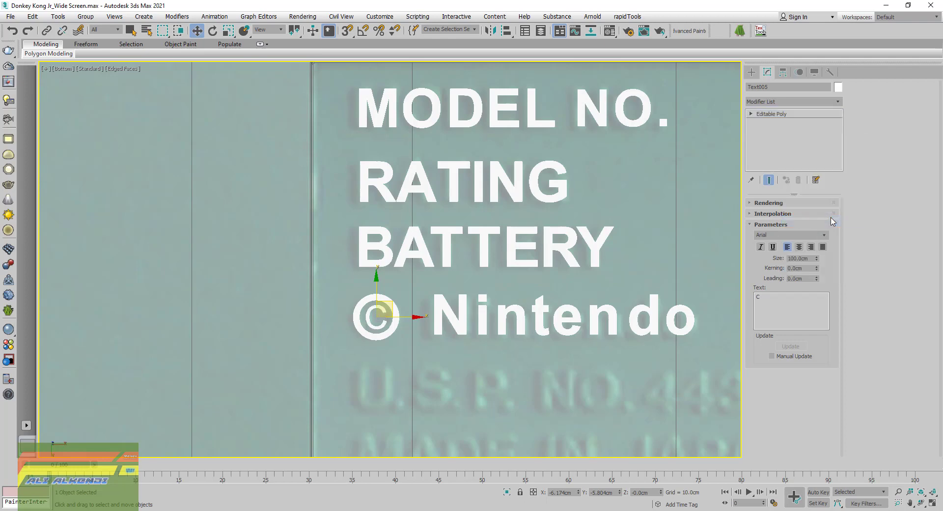
{"action": "scroll", "coordinate": [385, 312], "scroll_direction": "up", "scroll_amount": 5}
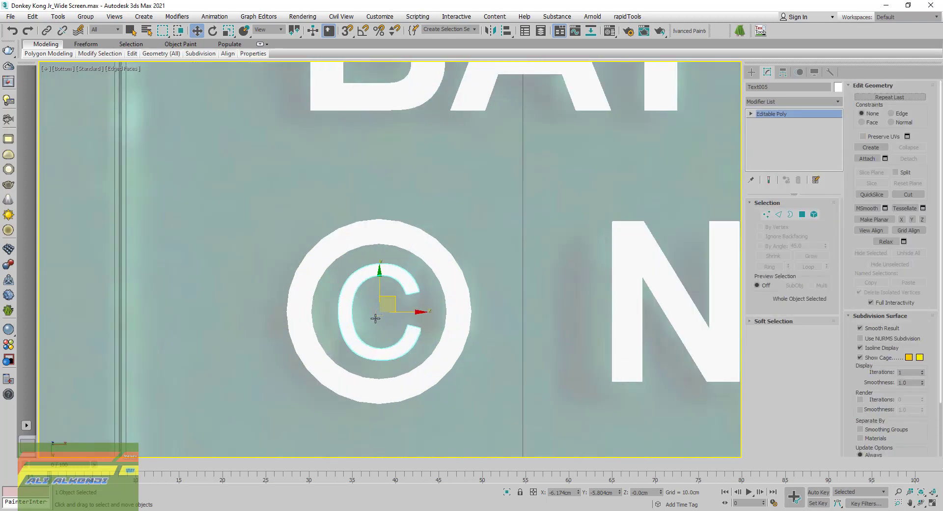
{"action": "scroll", "coordinate": [386, 312], "scroll_direction": "up", "scroll_amount": 2}
{"action": "left_click", "coordinate": [431, 254], "text": "ctrl"}
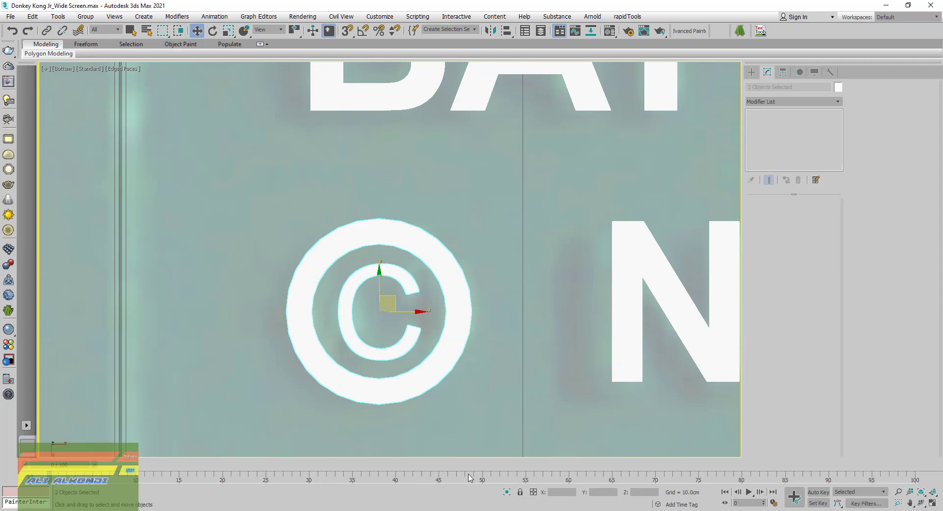
- Isolate the © symbol and centre Circle001's pivot on the ring
{"action": "left_click", "coordinate": [508, 491]}
{"action": "left_click", "coordinate": [524, 401]}
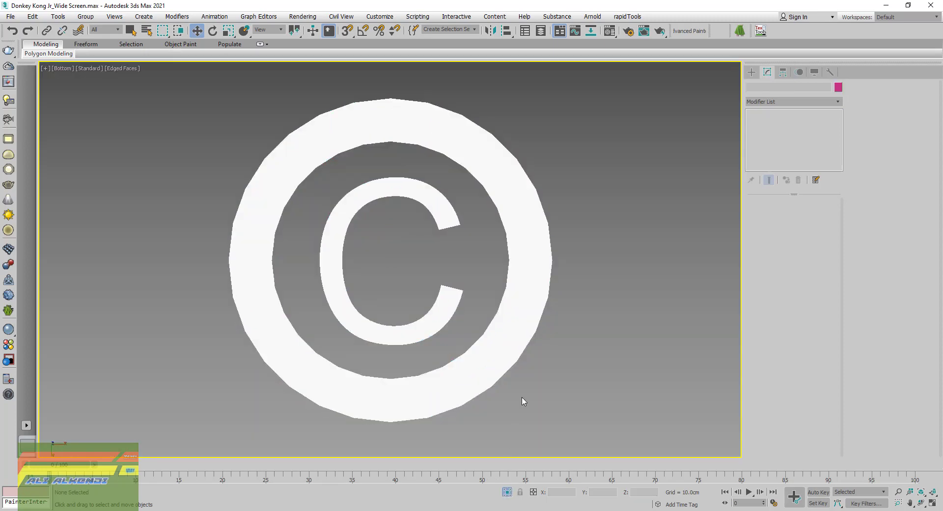
{"action": "left_click", "coordinate": [497, 182]}
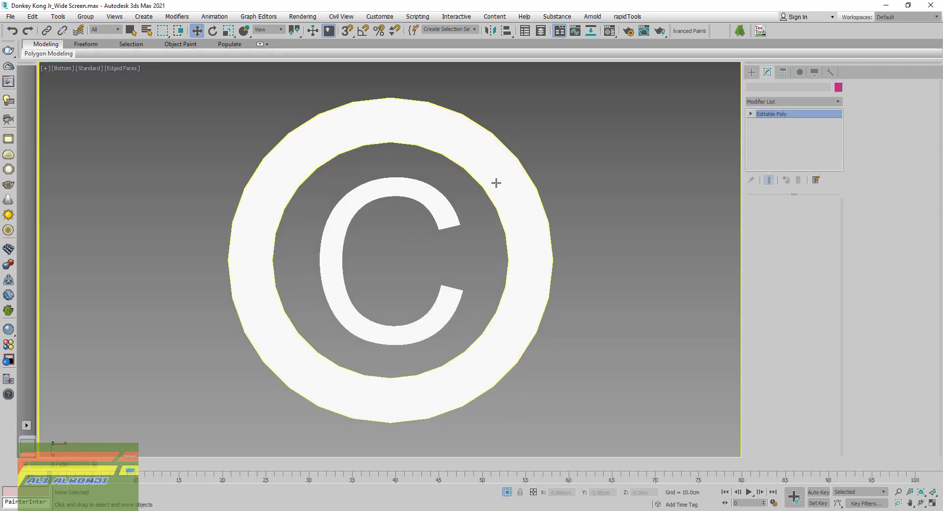
{"action": "left_click", "coordinate": [784, 72]}
{"action": "left_click", "coordinate": [790, 141]}
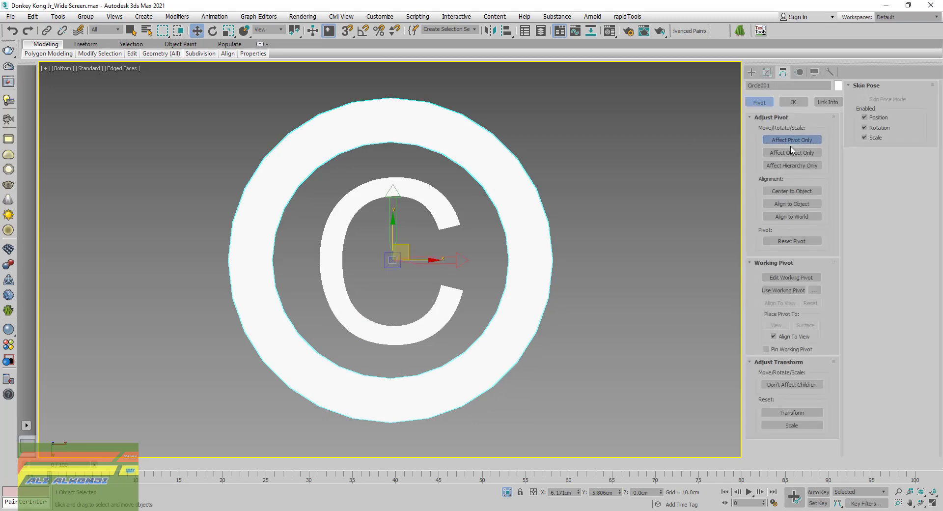
{"action": "left_click", "coordinate": [785, 191]}
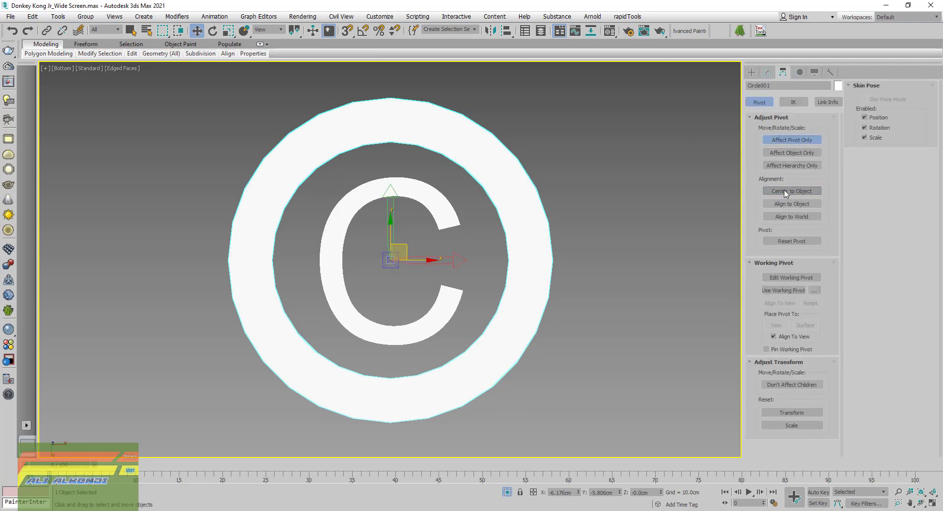
{"action": "left_click", "coordinate": [791, 140]}
{"action": "left_click", "coordinate": [769, 74]}
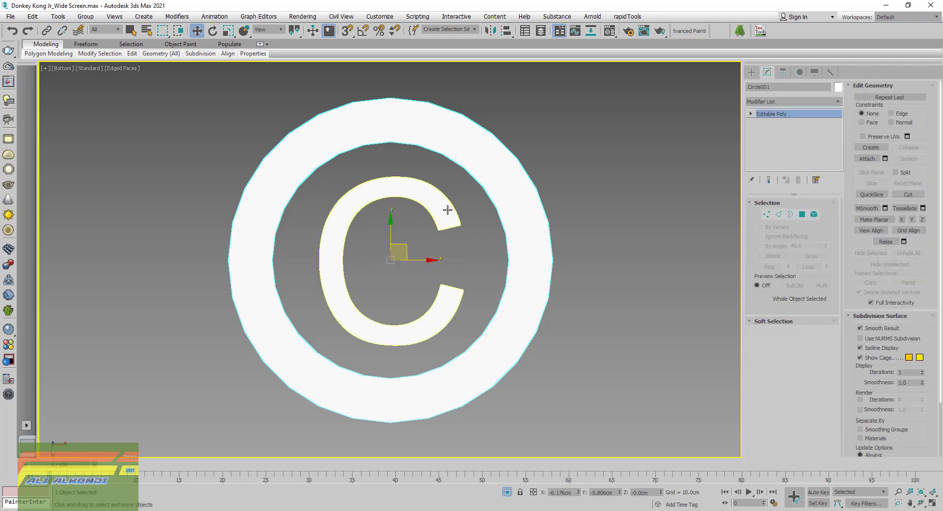
- Centre the C letter's pivot on the letter
{"action": "left_click", "coordinate": [445, 209]}
{"action": "left_click", "coordinate": [783, 72]}
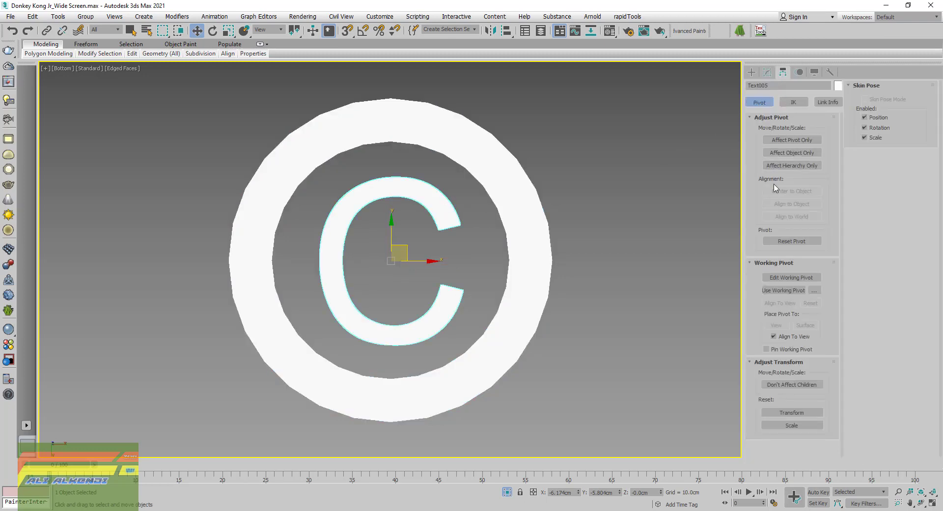
{"action": "left_click", "coordinate": [790, 140]}
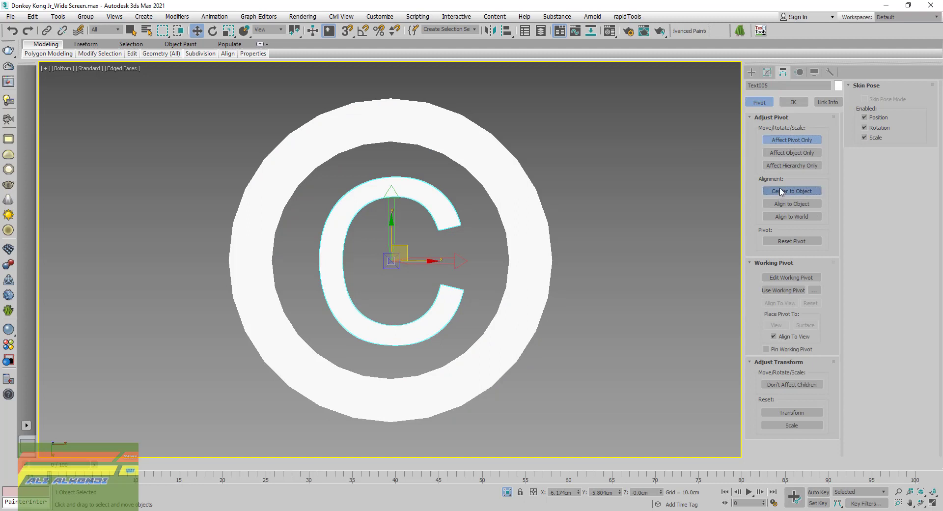
{"action": "left_click", "coordinate": [789, 140]}
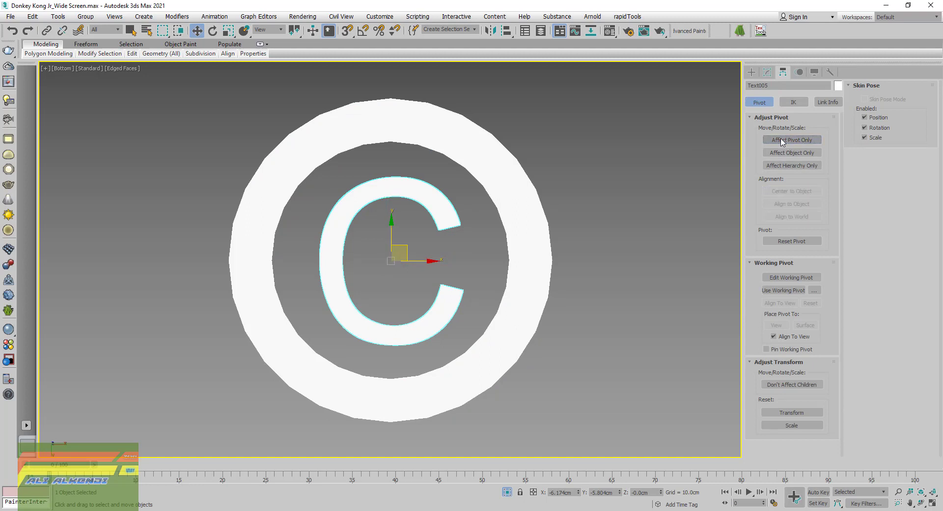
{"action": "left_click", "coordinate": [770, 74]}
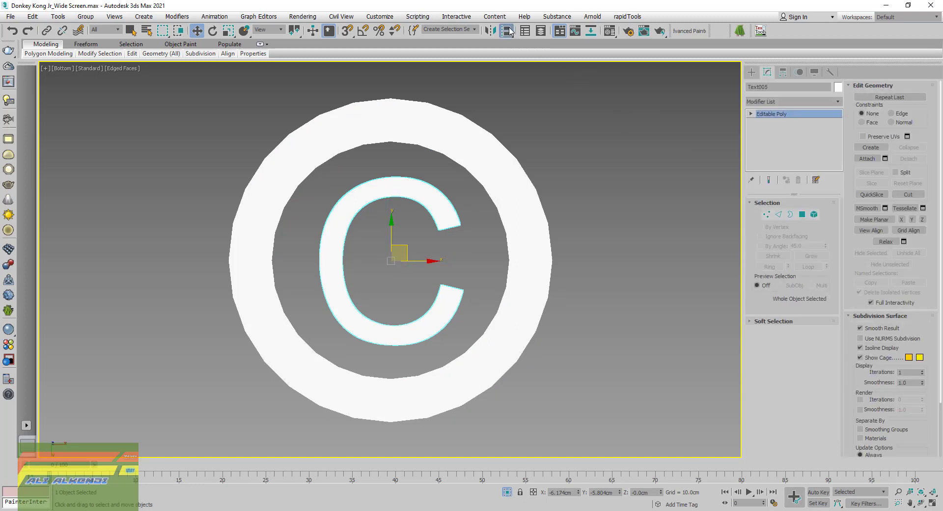
- Align the C to Circle001 center-to-center on X, Y and Z positions
{"action": "left_click", "coordinate": [507, 30]}
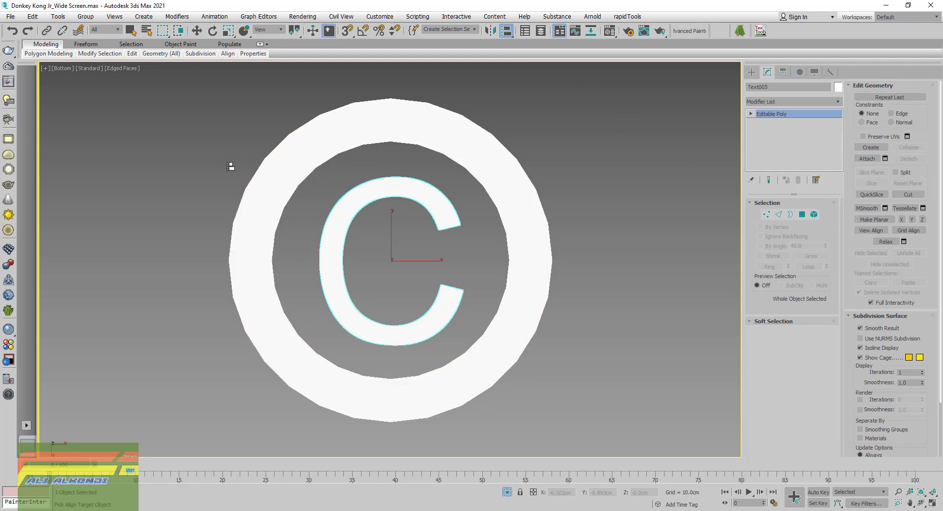
{"action": "left_click", "coordinate": [510, 182]}
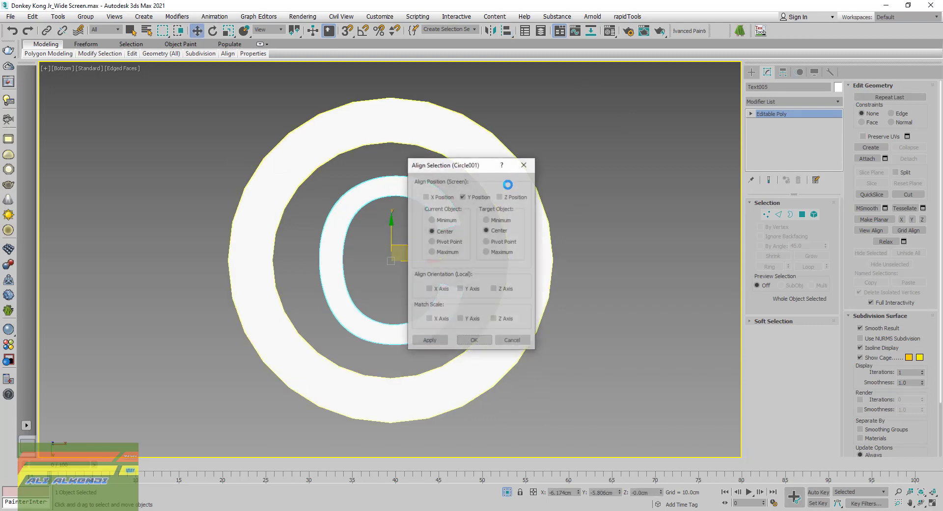
{"action": "left_click_drag", "start_coordinate": [474, 166], "coordinate": [633, 126]}
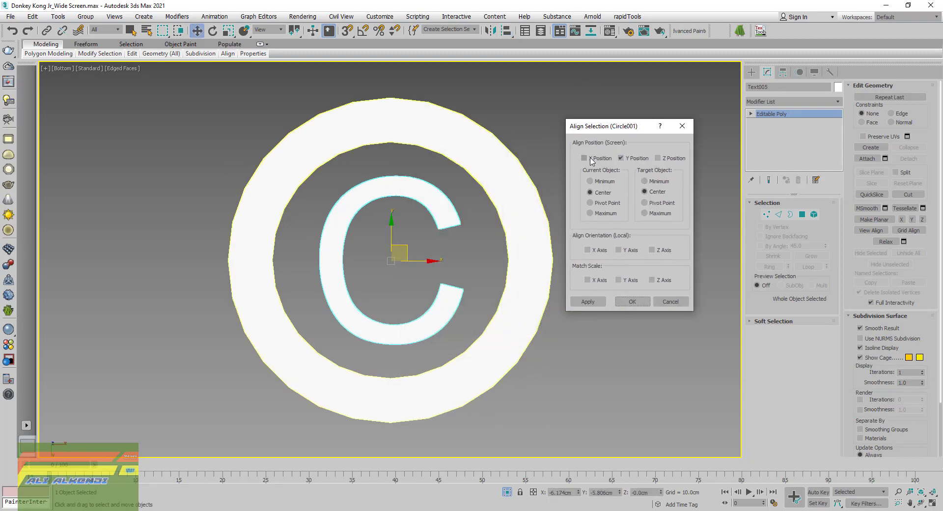
{"action": "left_click", "coordinate": [592, 160]}
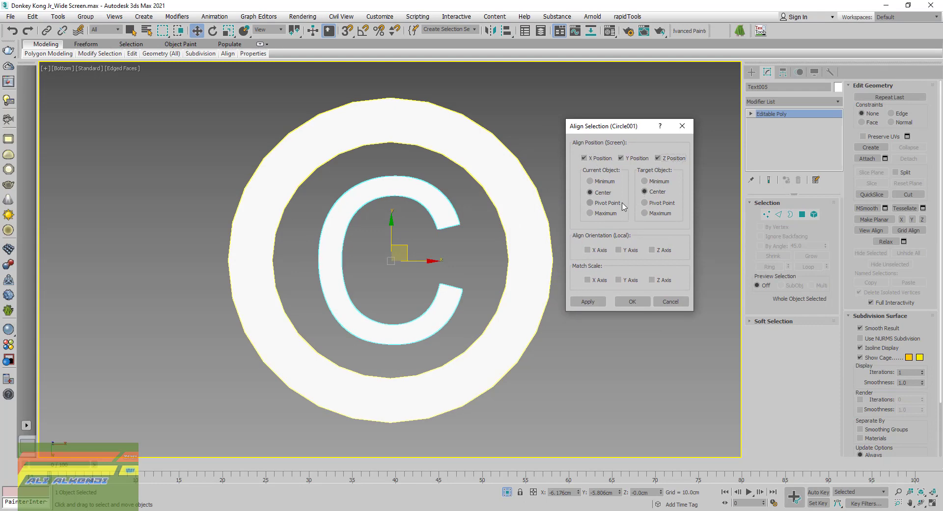
{"action": "left_click", "coordinate": [632, 301]}
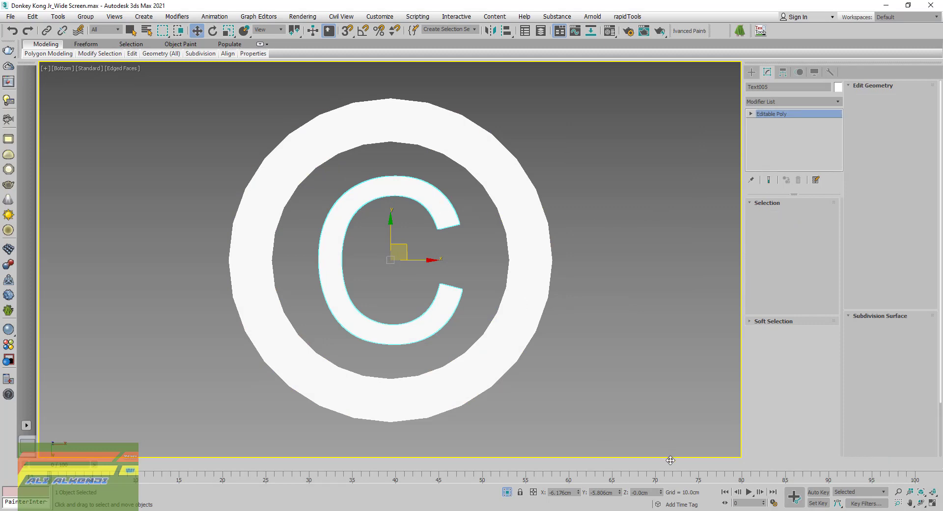
- Maximize and orbit the Perspective view to inspect the symbol, then reselect the C
{"action": "left_click", "coordinate": [933, 506]}
{"action": "right_click", "coordinate": [642, 396]}
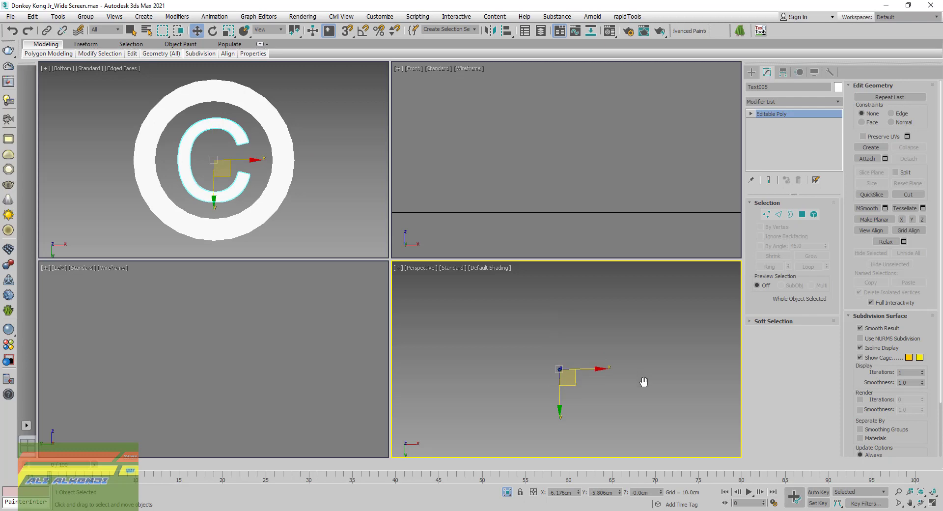
{"action": "left_click", "coordinate": [921, 494]}
{"action": "left_click", "coordinate": [933, 503]}
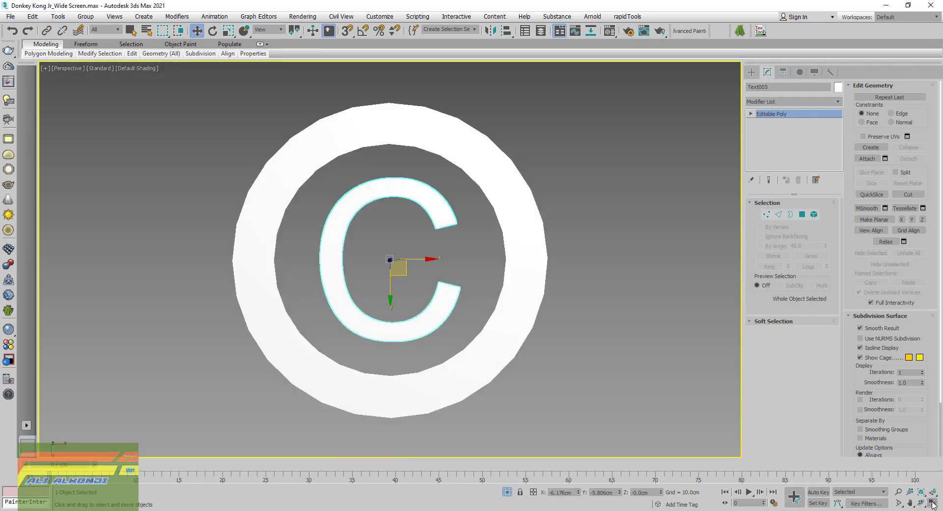
{"action": "mouse_move", "coordinate": [552, 309]}
{"action": "middle_mouse_down", "text": "alt"}
{"action": "mouse_move", "coordinate": [558, 320]}
{"action": "mouse_move", "coordinate": [533, 213]}
{"action": "mouse_move", "coordinate": [533, 145]}
{"action": "mouse_move", "coordinate": [547, 264]}
{"action": "mouse_move", "coordinate": [564, 320]}
{"action": "mouse_move", "coordinate": [583, 327]}
{"action": "mouse_move", "coordinate": [577, 312]}
{"action": "middle_mouse_up", "text": "alt"}
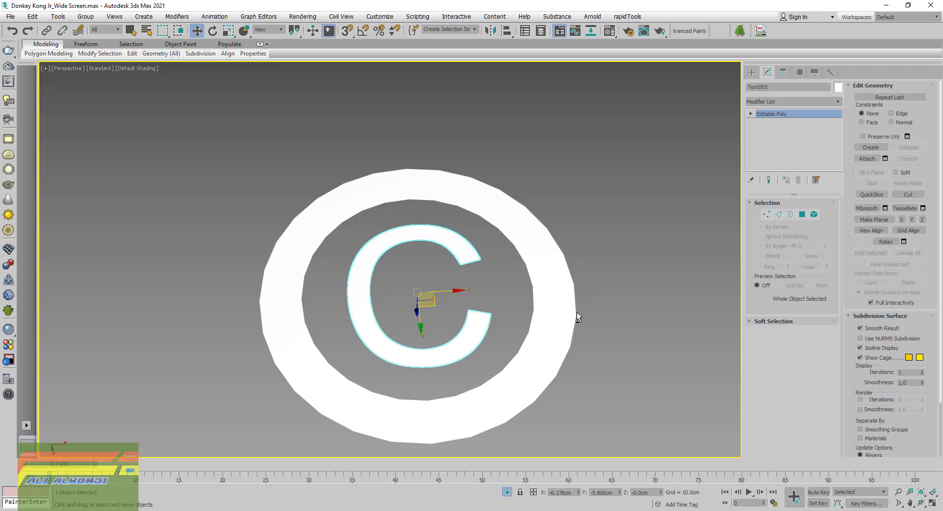
{"action": "left_click", "coordinate": [579, 276]}
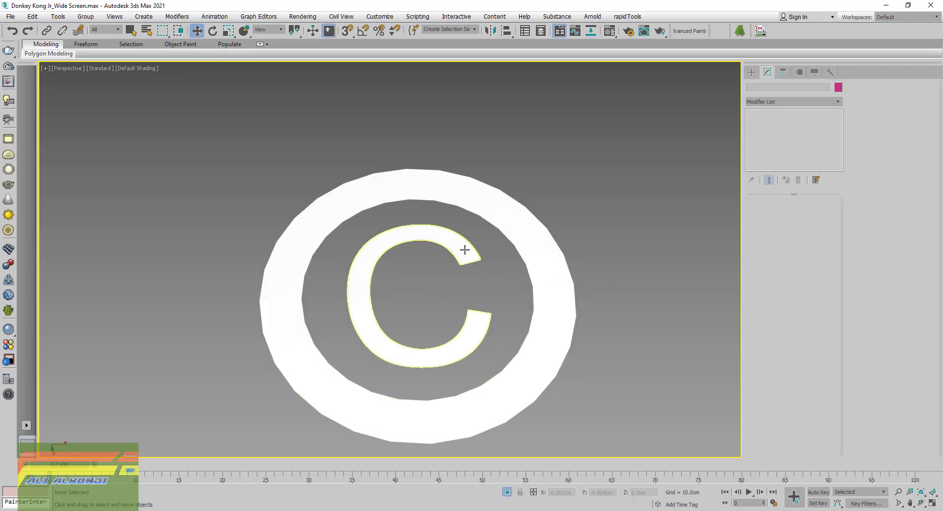
{"action": "left_click", "coordinate": [467, 249]}
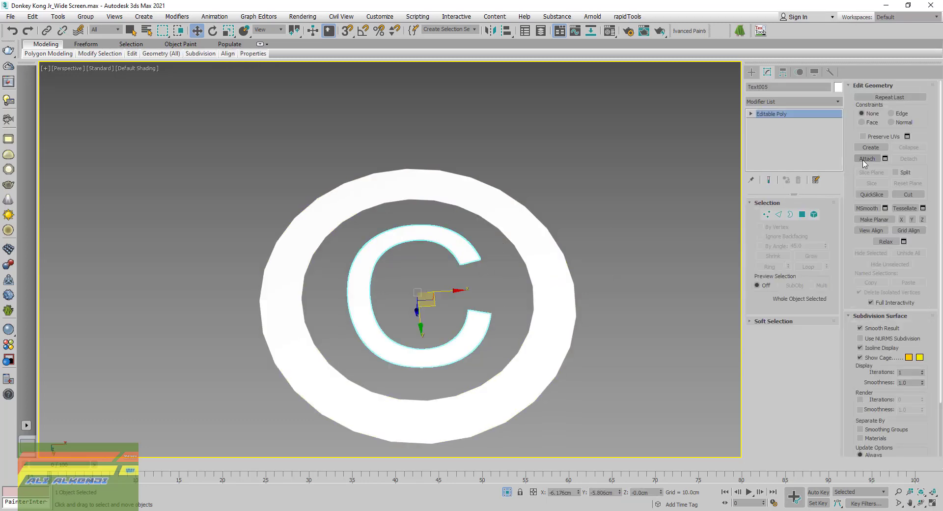
- Attach the outer ring to the C to form one © object
{"action": "left_click", "coordinate": [868, 158]}
{"action": "left_click", "coordinate": [542, 238]}
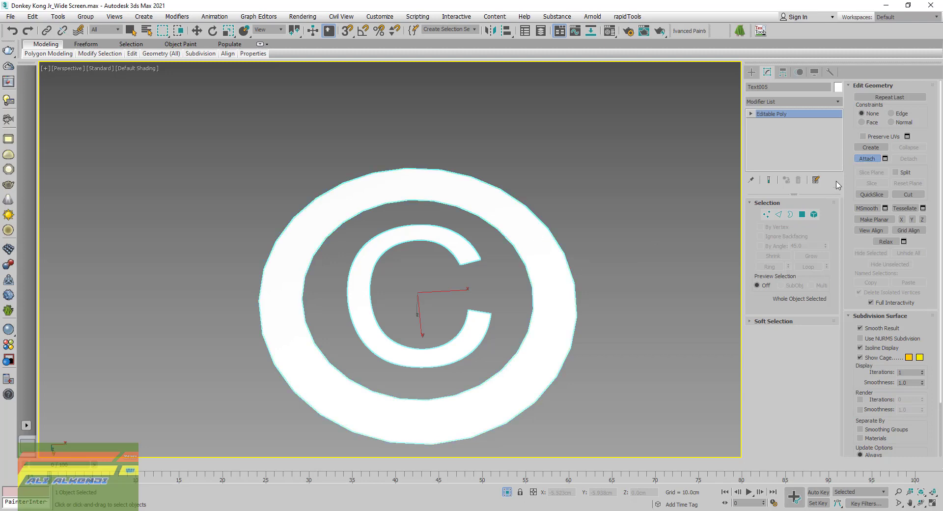
{"action": "left_click", "coordinate": [867, 159]}
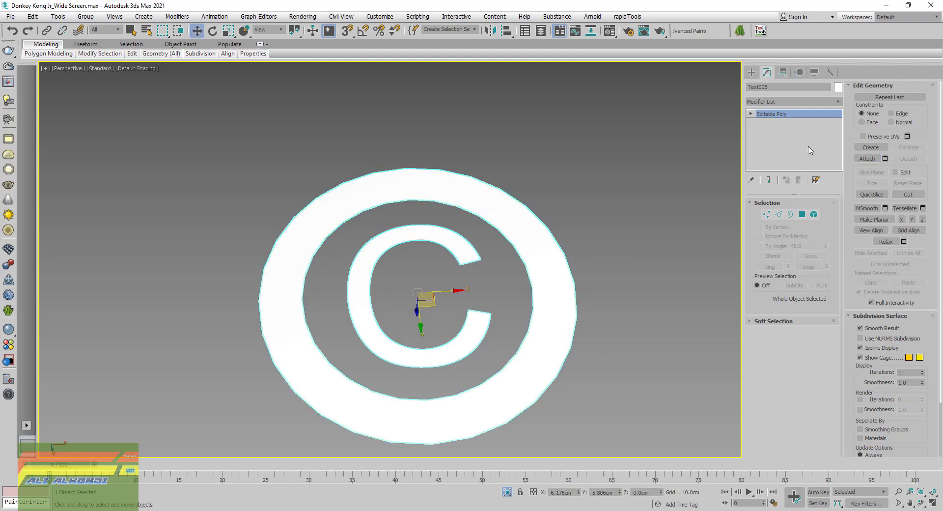
- Centre the pivot on the combined © symbol
{"action": "left_click", "coordinate": [784, 72]}
{"action": "left_click", "coordinate": [792, 140]}
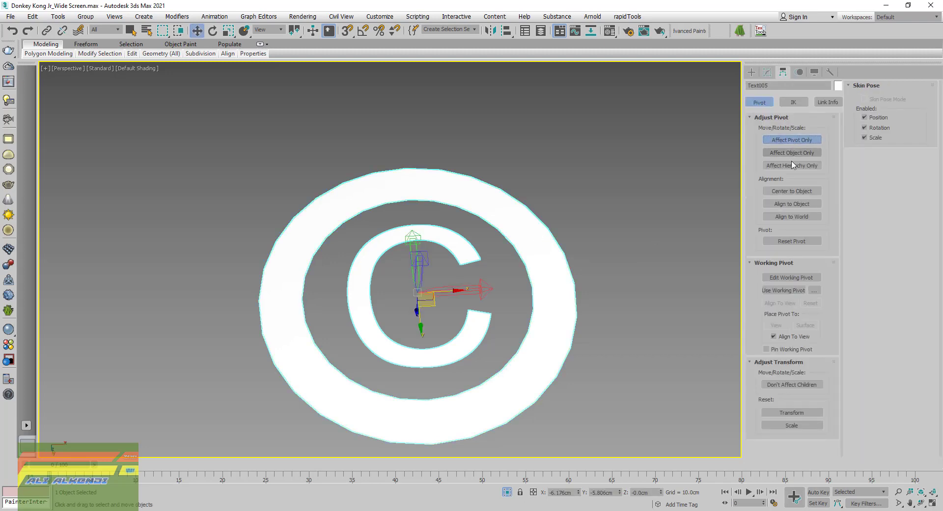
{"action": "left_click", "coordinate": [796, 191]}
{"action": "left_click", "coordinate": [789, 147]}
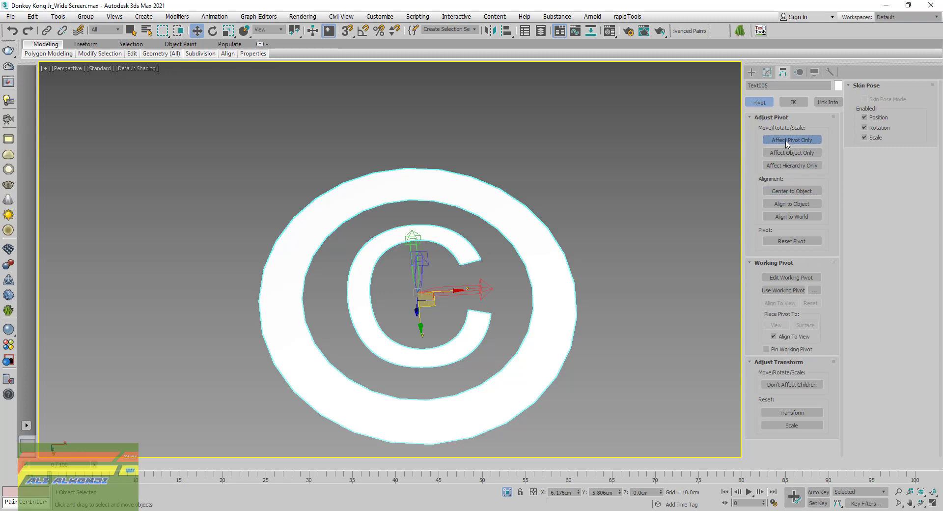
{"action": "left_click", "coordinate": [768, 73]}
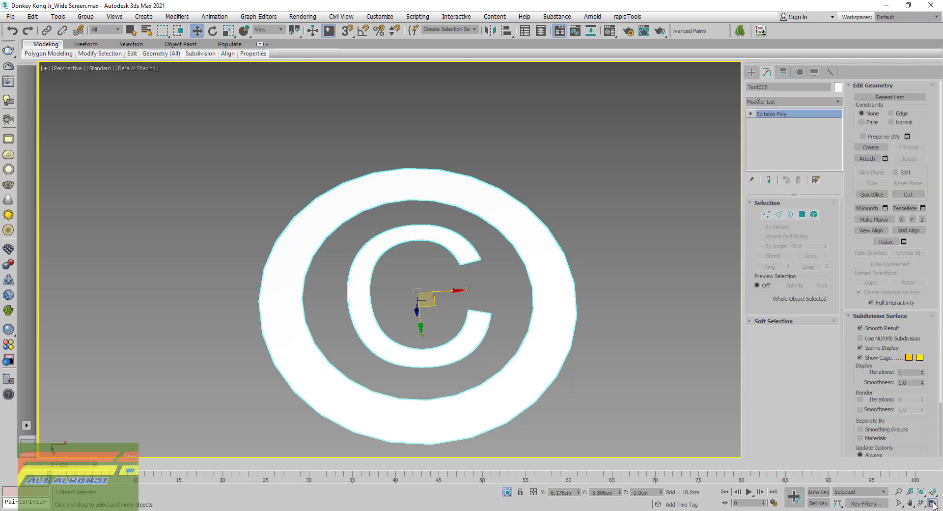
- Return to the four-view layout and pan the Bottom view toward the © reference
{"action": "left_click", "coordinate": [932, 503]}
{"action": "scroll", "coordinate": [273, 187], "scroll_direction": "down", "scroll_amount": 2}
{"action": "scroll", "coordinate": [271, 187], "scroll_direction": "down", "scroll_amount": 2}
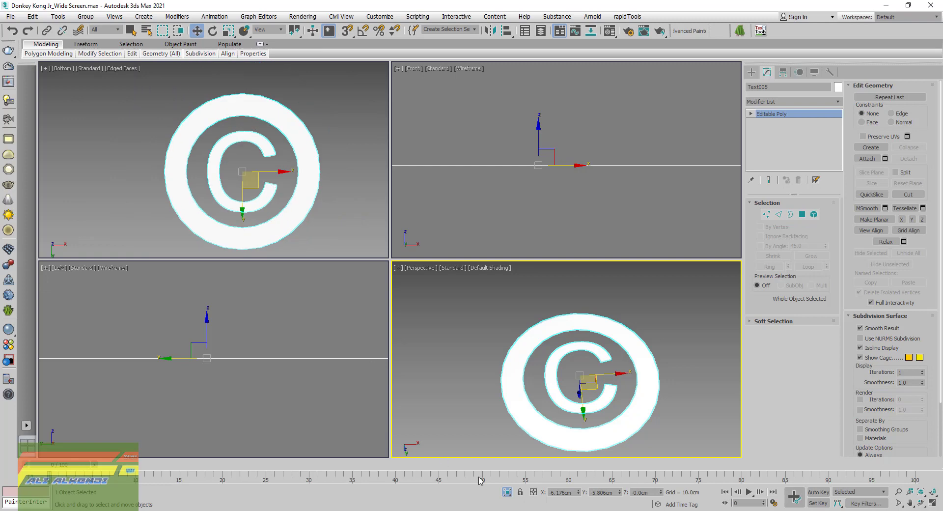
{"action": "scroll", "coordinate": [227, 212], "scroll_direction": "down", "scroll_amount": 4}
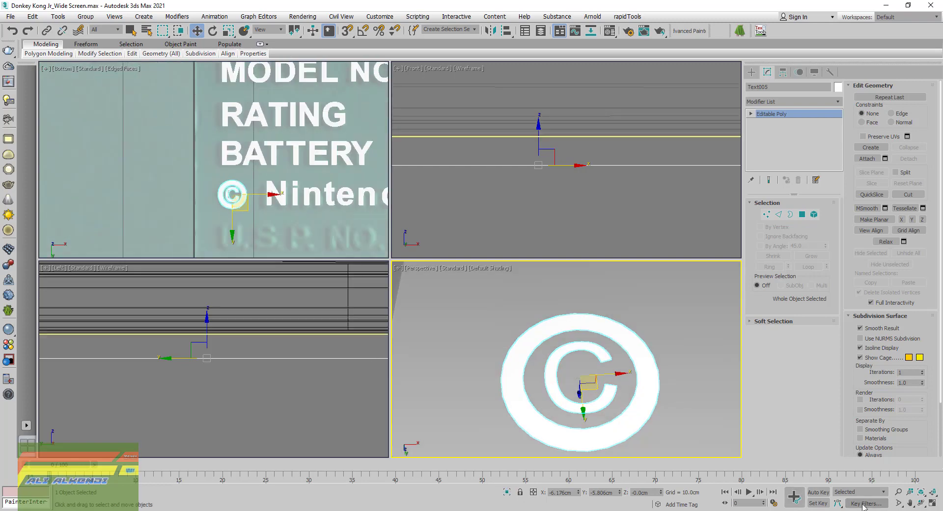
{"action": "left_click", "coordinate": [932, 504]}
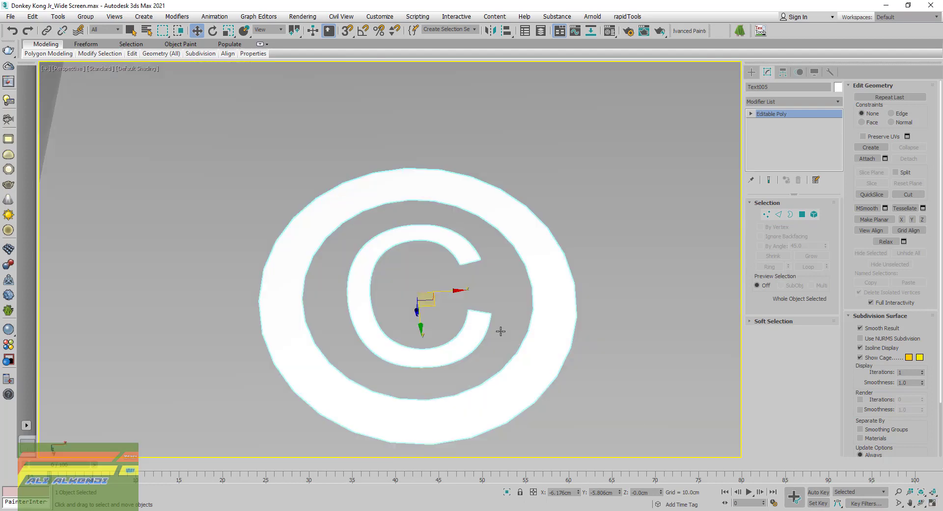
{"action": "left_click", "coordinate": [934, 503]}
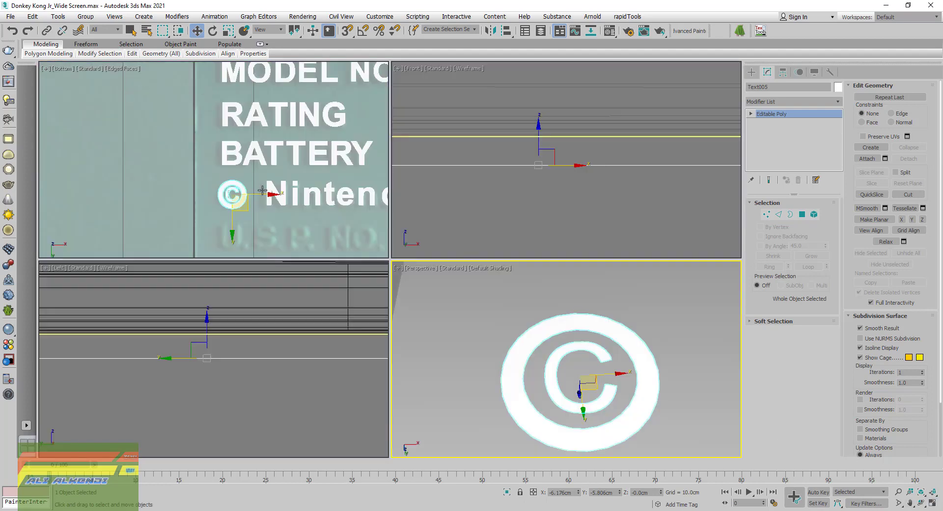
{"action": "middle_click_drag", "start_coordinate": [276, 206], "coordinate": [264, 191]}
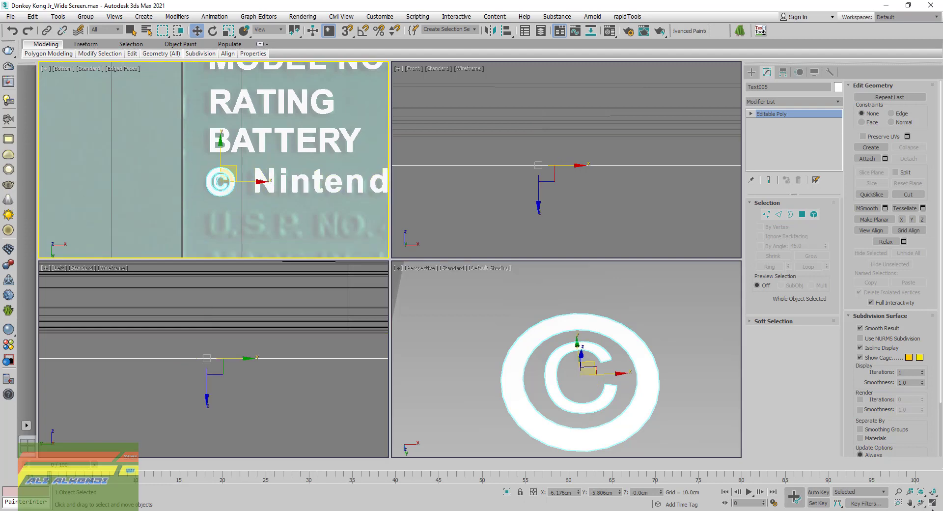
- Maximize and zoom the Bottom view onto the © symbol, constraining to the XY plane
{"action": "left_click", "coordinate": [933, 503]}
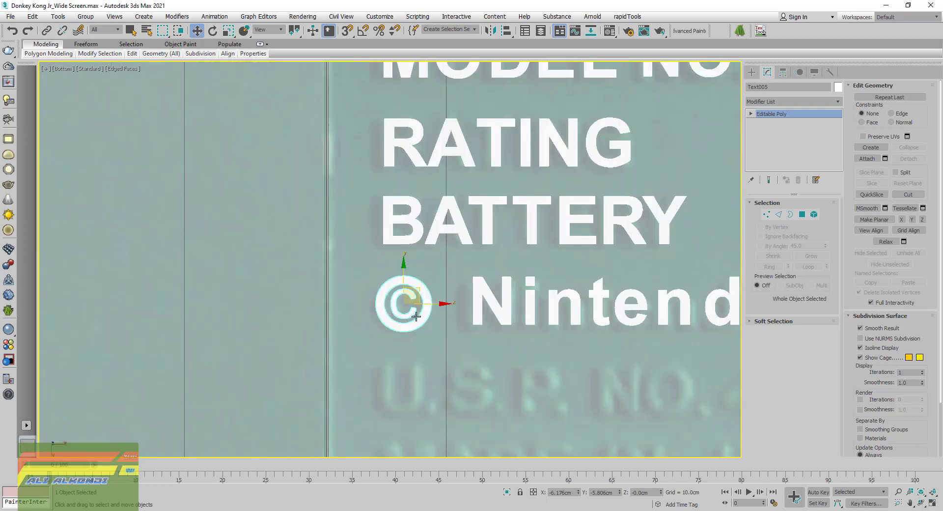
{"action": "scroll", "coordinate": [416, 317], "scroll_direction": "up", "scroll_amount": 1}
{"action": "scroll", "coordinate": [303, 299], "scroll_direction": "up", "scroll_amount": 3}
{"action": "scroll", "coordinate": [289, 283], "scroll_direction": "up", "scroll_amount": 1}
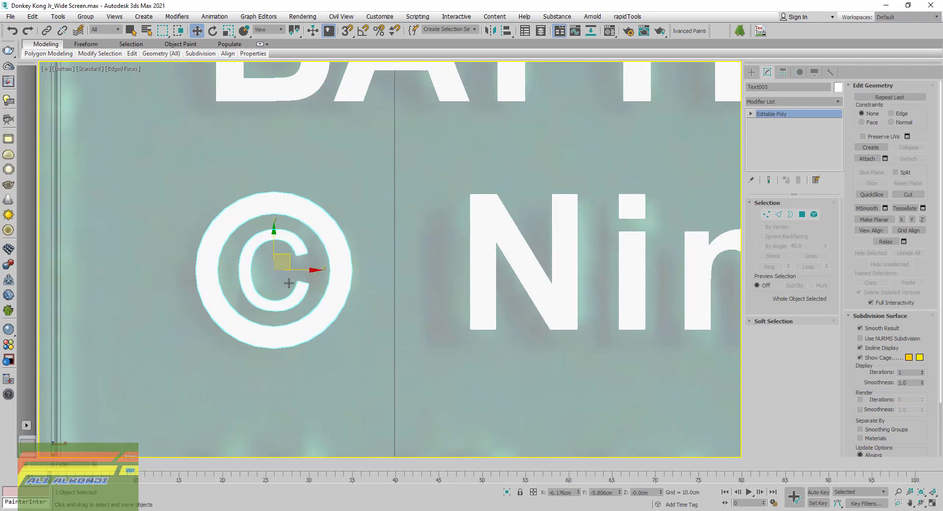
{"action": "scroll", "coordinate": [297, 284], "scroll_direction": "up", "scroll_amount": 1}
{"action": "scroll", "coordinate": [311, 286], "scroll_direction": "up", "scroll_amount": 1}
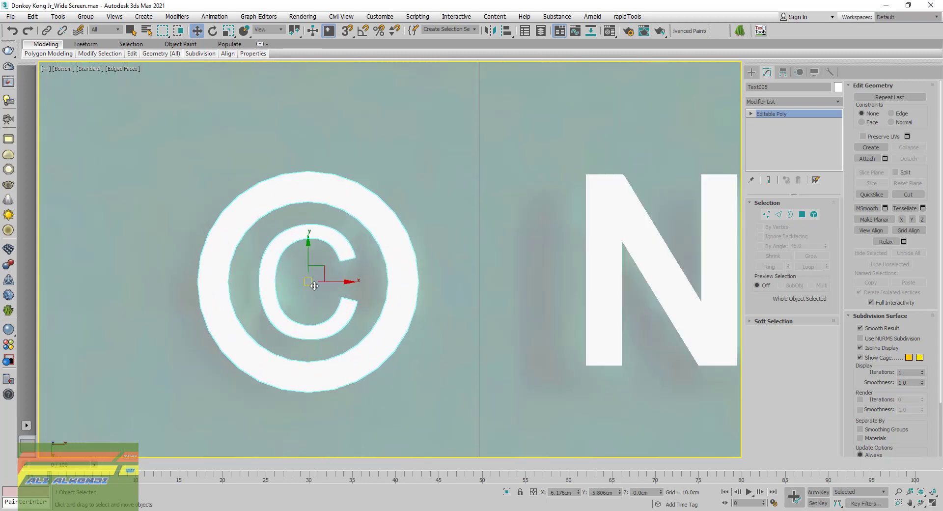
{"action": "left_click", "coordinate": [316, 273]}
- Select the ring's inner border and scale it up to thin the ring
{"action": "left_click", "coordinate": [791, 214]}
{"action": "left_click", "coordinate": [381, 246]}
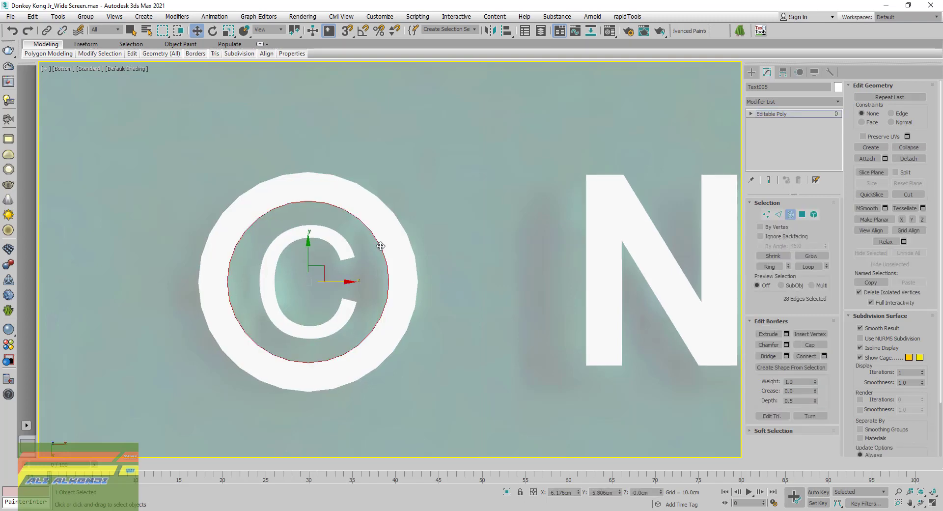
{"action": "left_click_drag", "start_coordinate": [228, 31], "coordinate": [239, 76]}
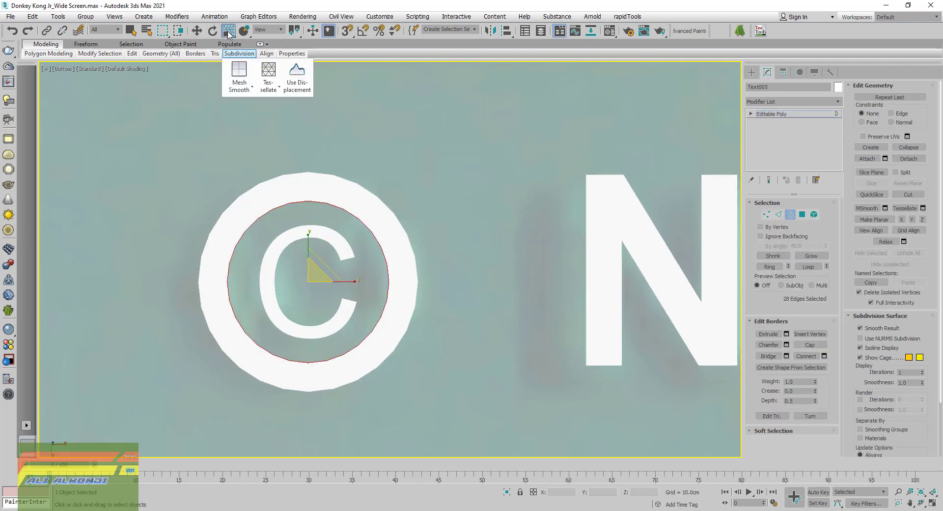
{"action": "left_click_drag", "start_coordinate": [308, 279], "coordinate": [309, 278]}
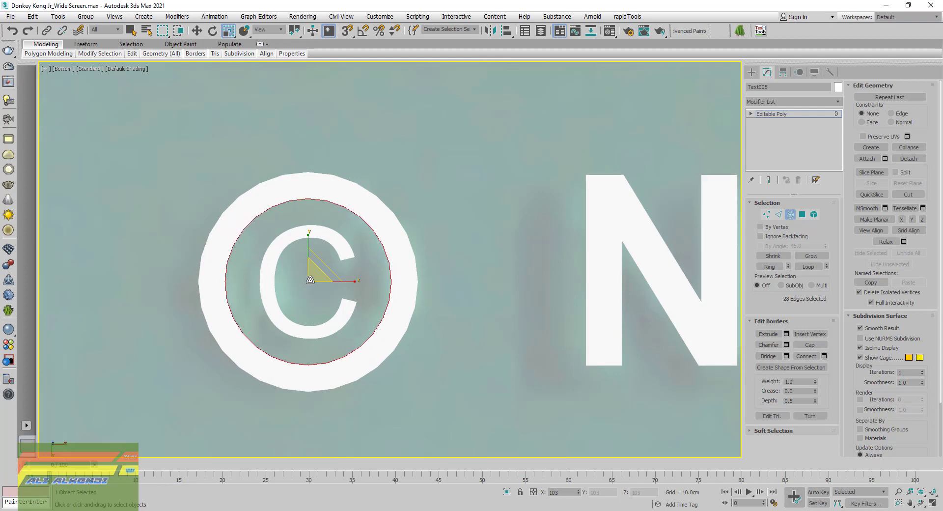
{"action": "left_click", "coordinate": [790, 214]}
- Zoom and pan out to show the whole spec label
{"action": "scroll", "coordinate": [400, 297], "scroll_direction": "down", "scroll_amount": 6}
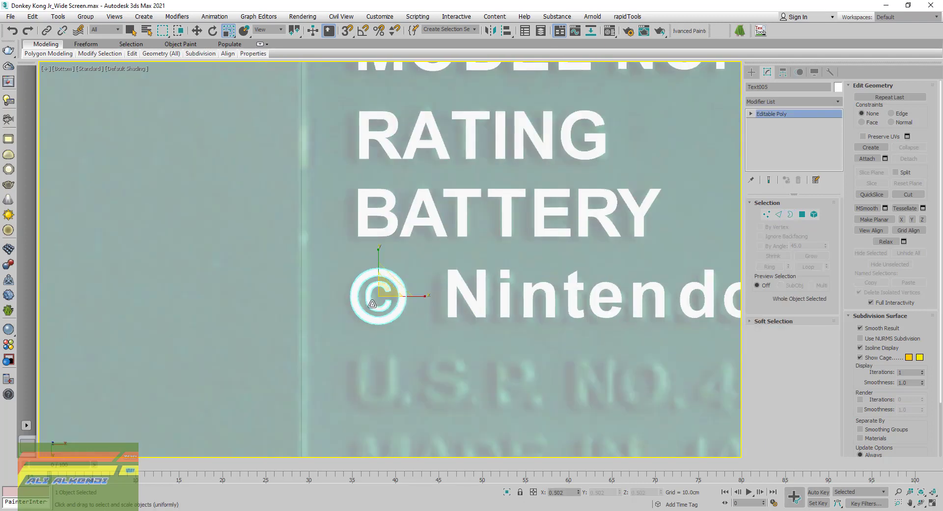
{"action": "scroll", "coordinate": [372, 303], "scroll_direction": "down", "scroll_amount": 3}
{"action": "mouse_move", "coordinate": [375, 342]}
{"action": "middle_mouse_down"}
{"action": "mouse_move", "coordinate": [146, 322]}
{"action": "mouse_move", "coordinate": [212, 322]}
{"action": "middle_mouse_up"}
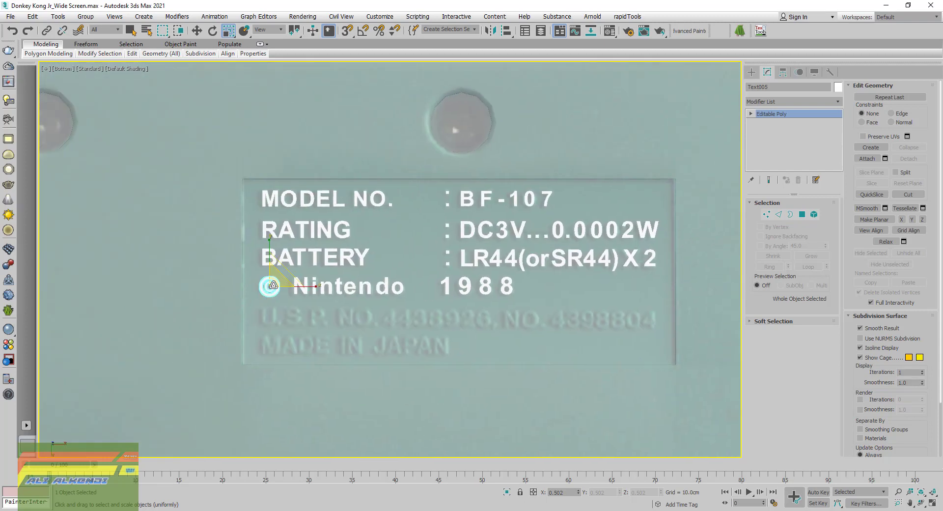
{"action": "scroll", "coordinate": [271, 294], "scroll_direction": "up", "scroll_amount": 3}
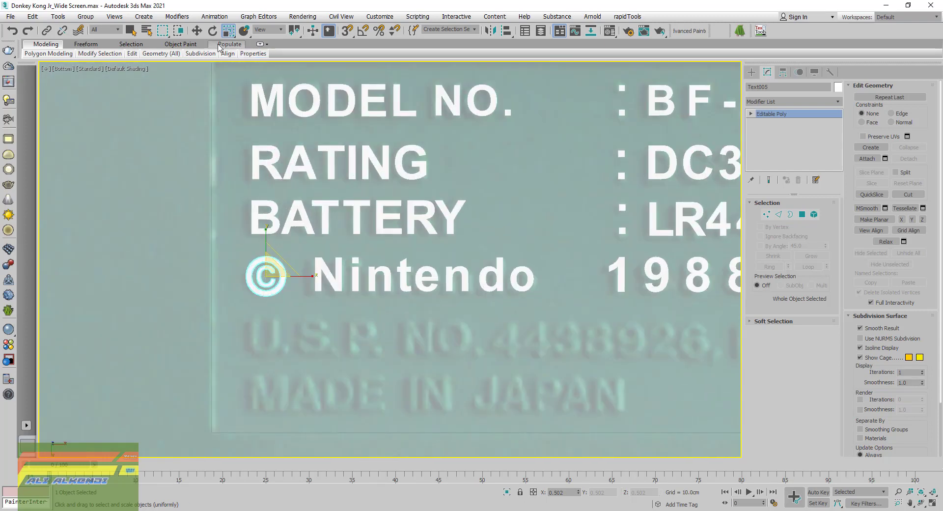
{"action": "left_click", "coordinate": [196, 31]}
- Copy the Nintendo 1988 line one row down and remove the copy's Edit Poly
{"action": "left_click", "coordinate": [319, 277]}
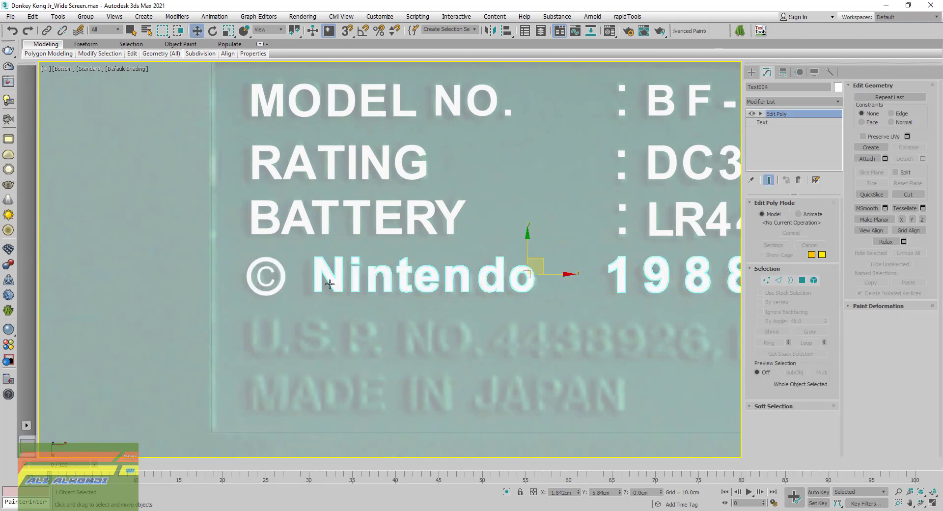
{"action": "scroll", "coordinate": [327, 287], "scroll_direction": "down", "scroll_amount": 1}
{"action": "scroll", "coordinate": [293, 295], "scroll_direction": "down", "scroll_amount": 2}
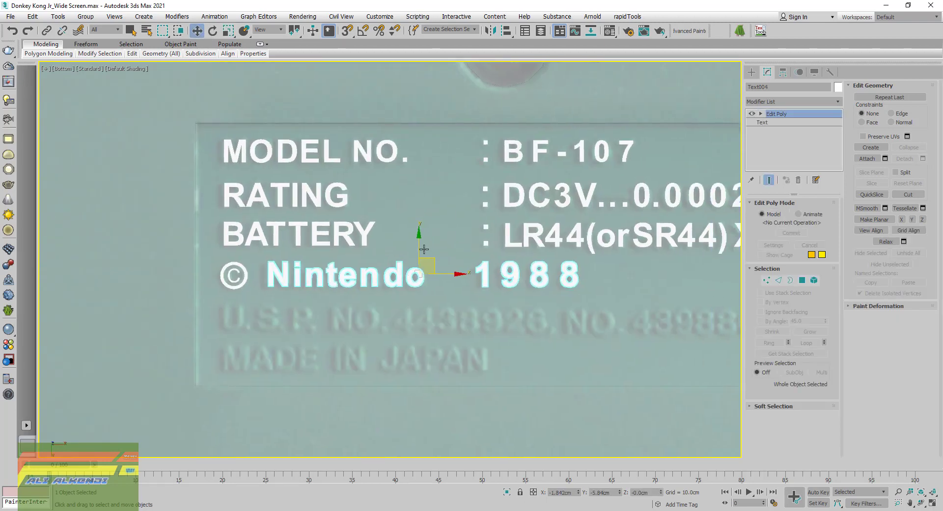
{"action": "left_click_drag", "start_coordinate": [424, 250], "coordinate": [424, 294], "text": "shift"}
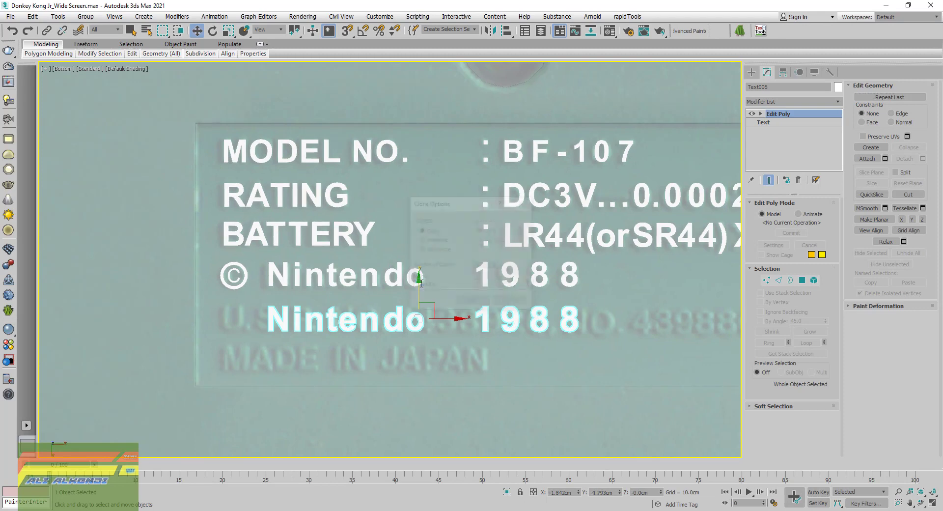
{"action": "left_click", "coordinate": [474, 302]}
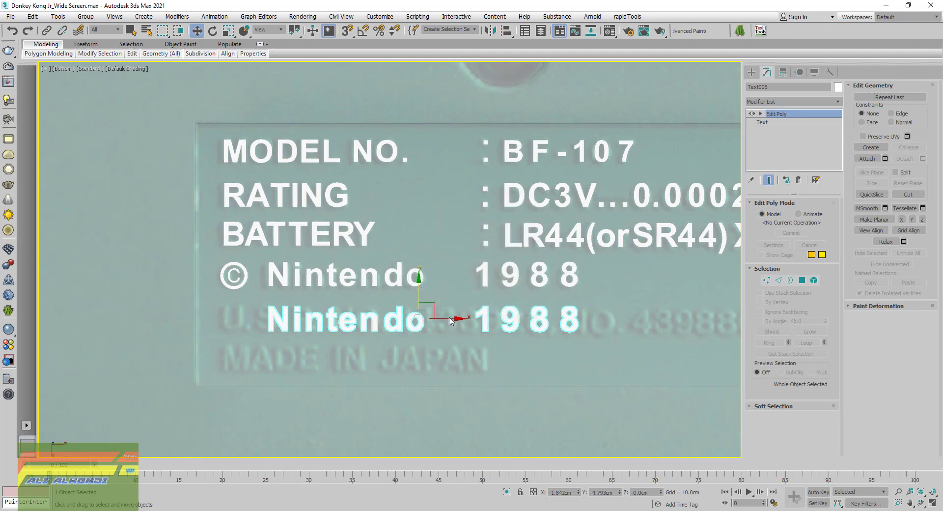
{"action": "left_click", "coordinate": [800, 180]}
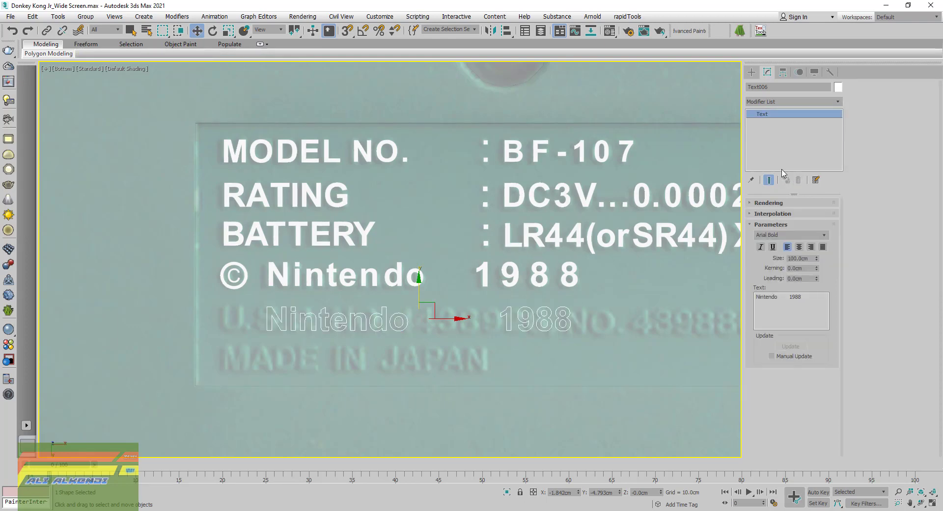
- Replace the copy's text with 'U.S.P.', correcting the typo
{"action": "left_click", "coordinate": [785, 299]}
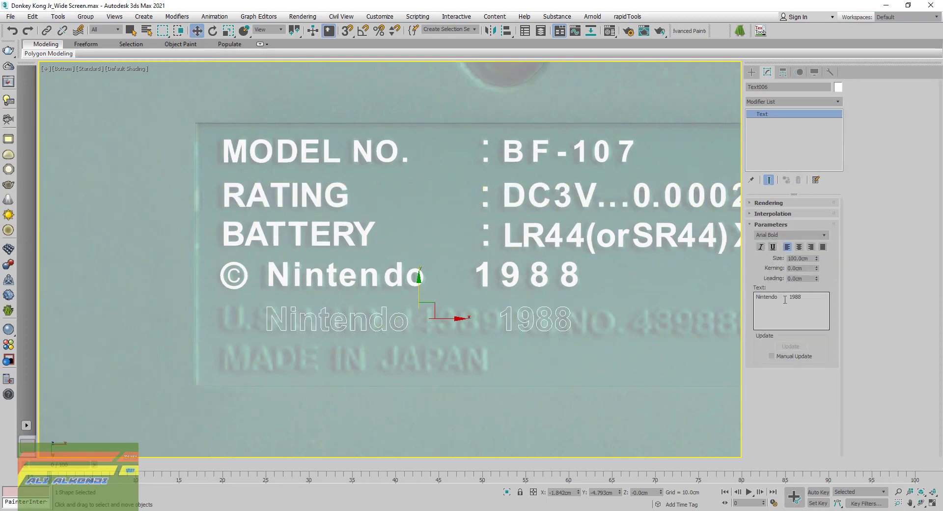
{"action": "left_click_drag", "start_coordinate": [813, 294], "coordinate": [751, 290]}
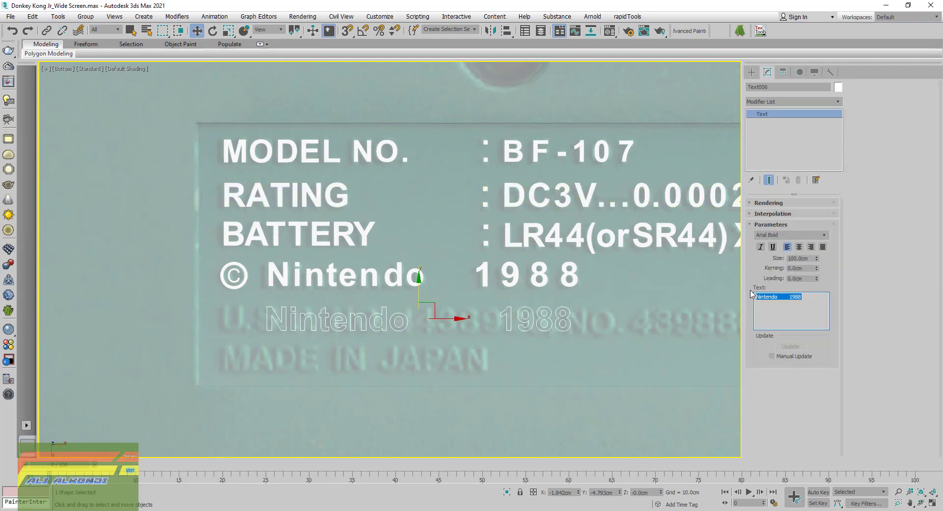
{"action": "key", "text": "BackSpace"}
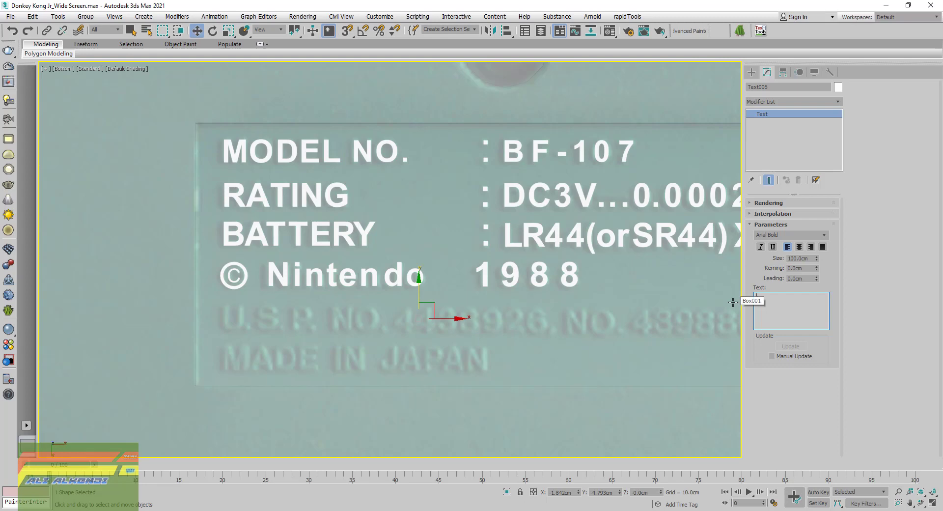
{"action": "type", "text": "U"}
{"action": "type", "text": ".S"}
{"action": "type", "text": ".P"}
{"action": "type", "text": "."}
{"action": "key", "text": "BackSpace"}
{"action": "key", "text": "BackSpace"}
{"action": "type", "text": "."}
{"action": "type", "text": "P"}
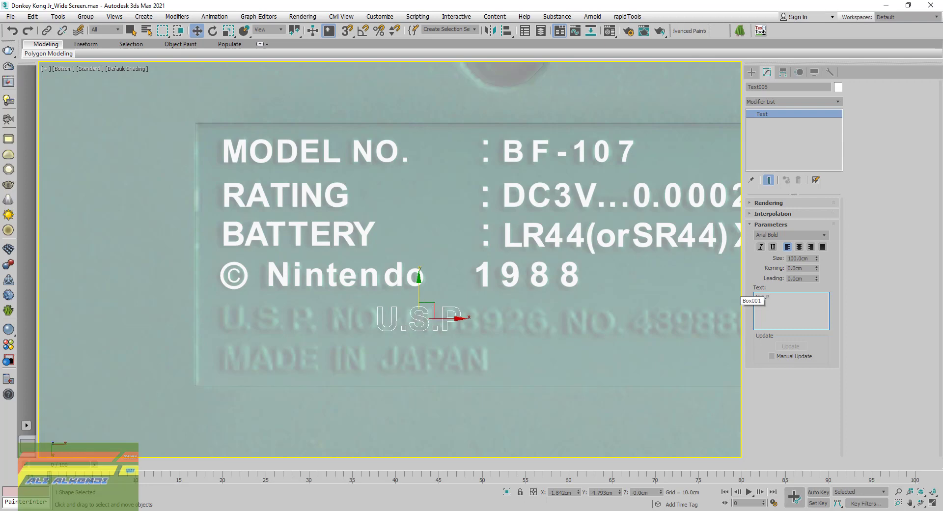
{"action": "type", "text": "."}
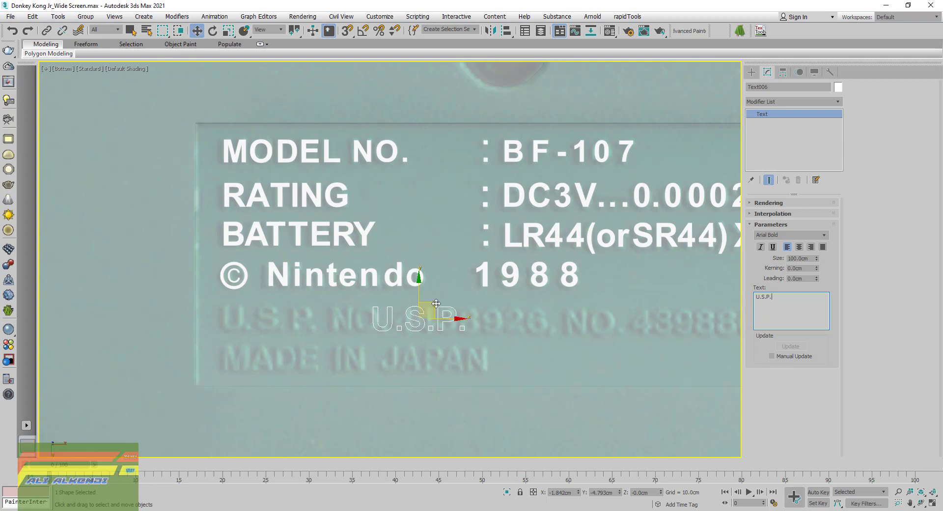
- Move the U.S.P. text below the plate and append 'NO.'
{"action": "left_click_drag", "start_coordinate": [436, 304], "coordinate": [314, 387]}
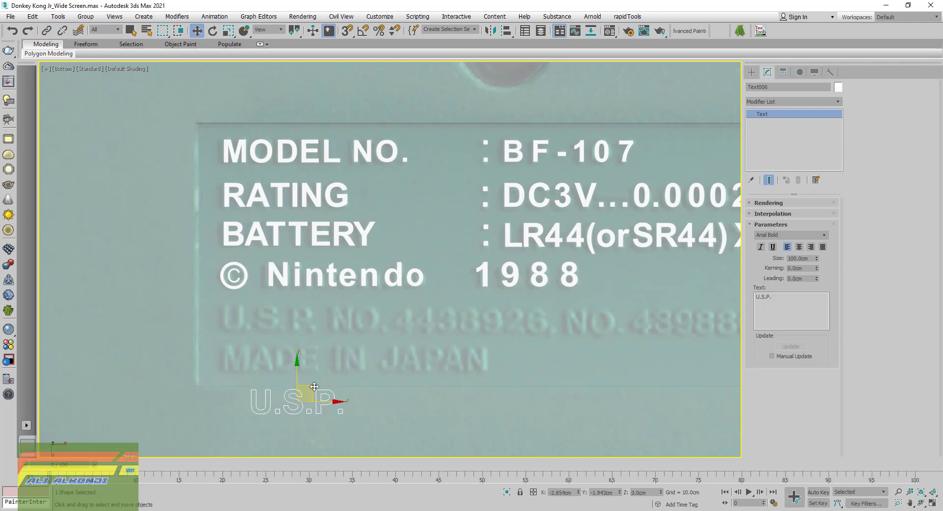
{"action": "left_click", "coordinate": [783, 296]}
{"action": "type", "text": "NO"}
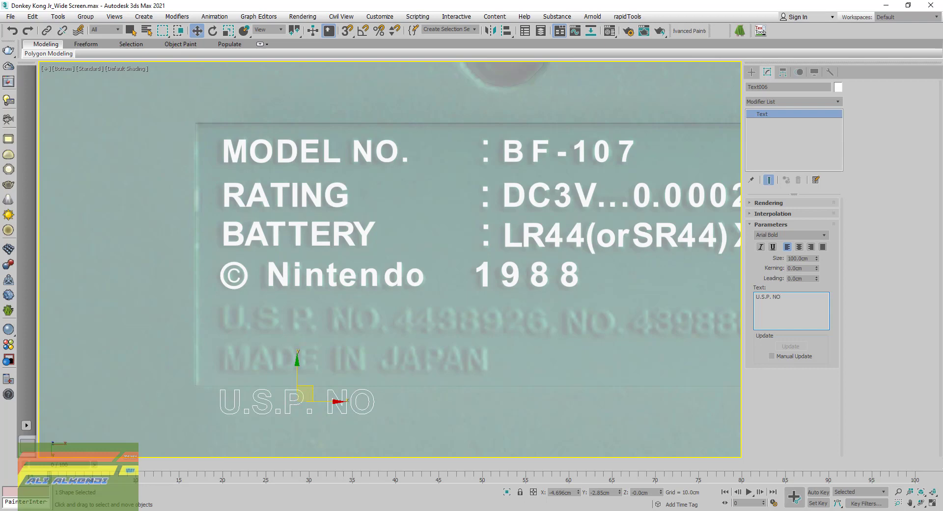
{"action": "type", "text": "."}
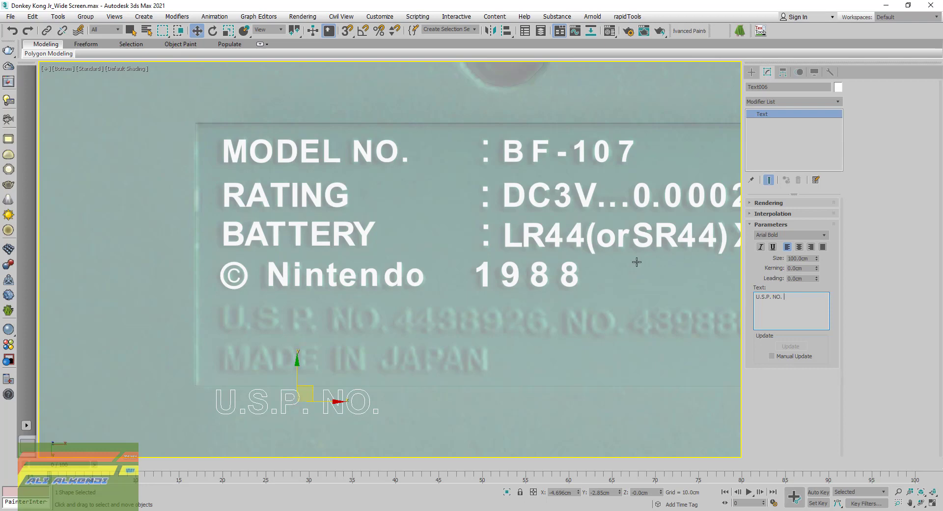
{"action": "middle_click_drag", "start_coordinate": [534, 266], "coordinate": [429, 223]}
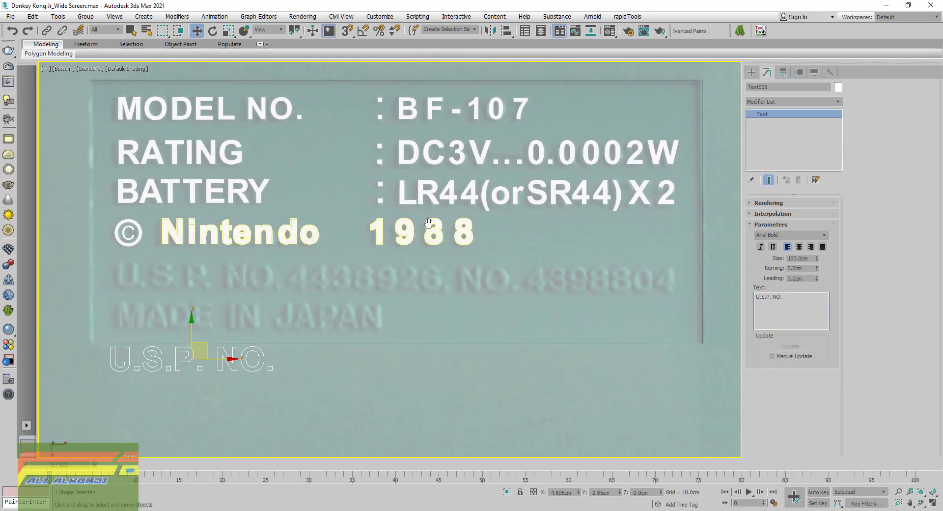
- Extend the text with '4438926.NO.4398804', fixing the spacing
{"action": "left_click", "coordinate": [788, 297]}
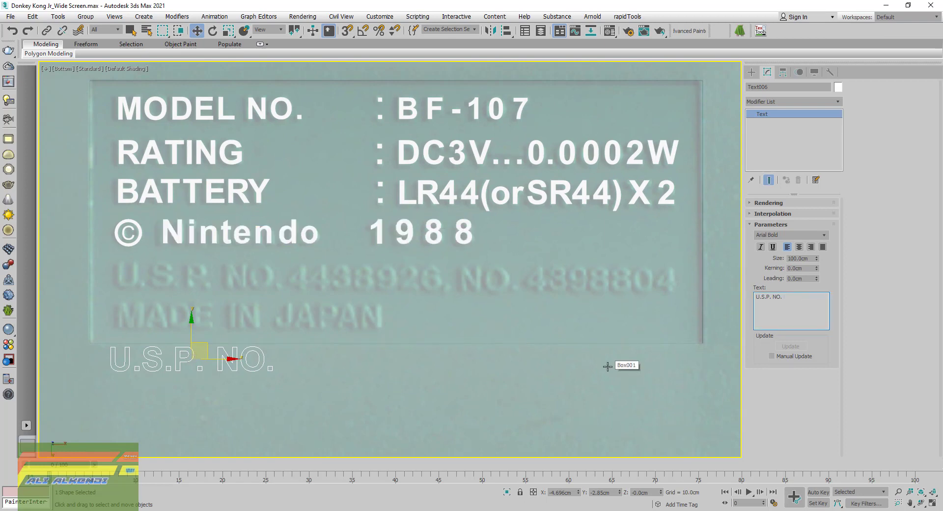
{"action": "type", "text": "44"}
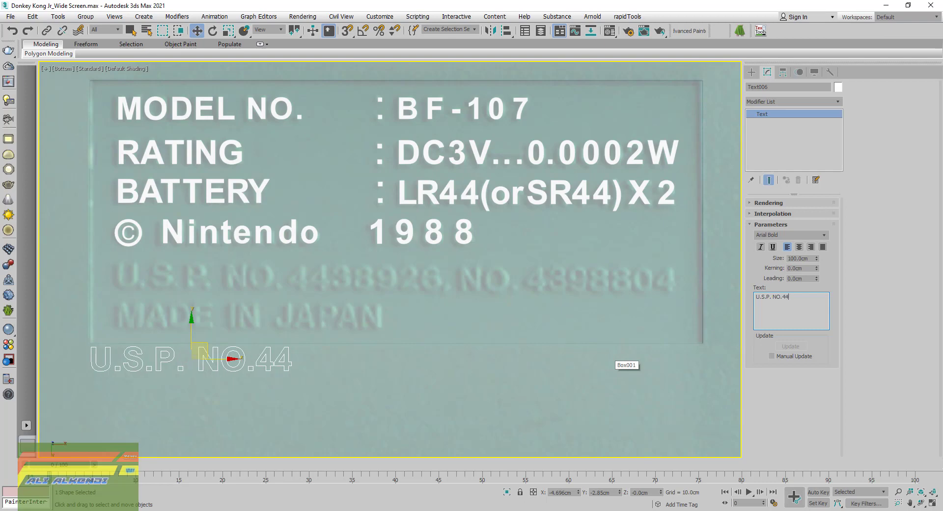
{"action": "type", "text": "38"}
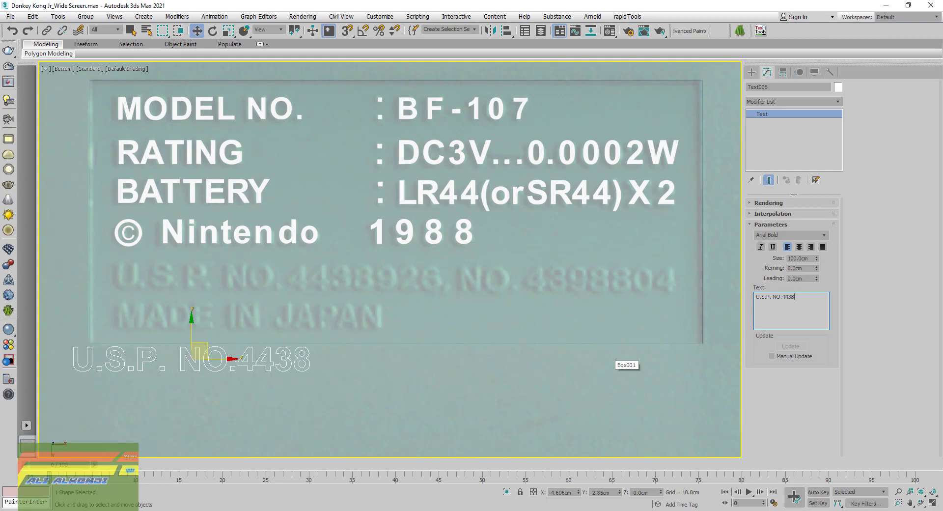
{"action": "type", "text": "9"}
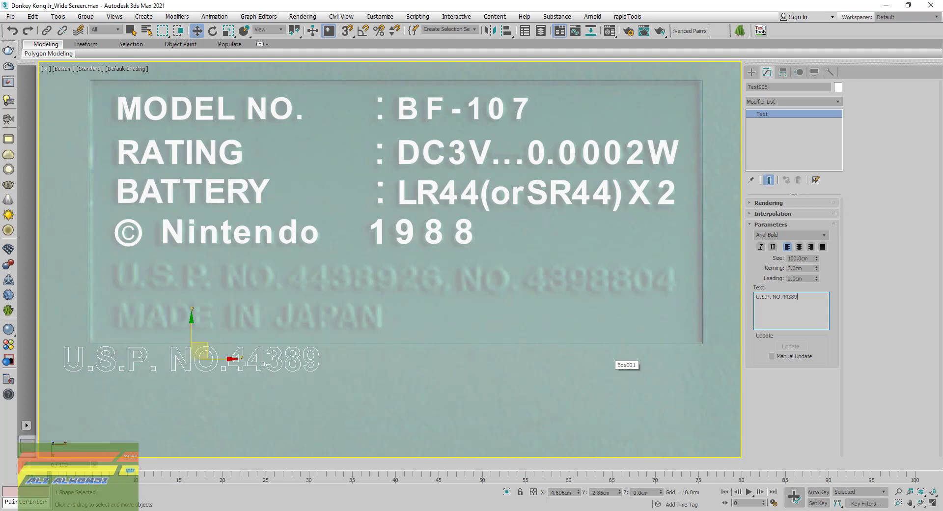
{"action": "type", "text": "2"}
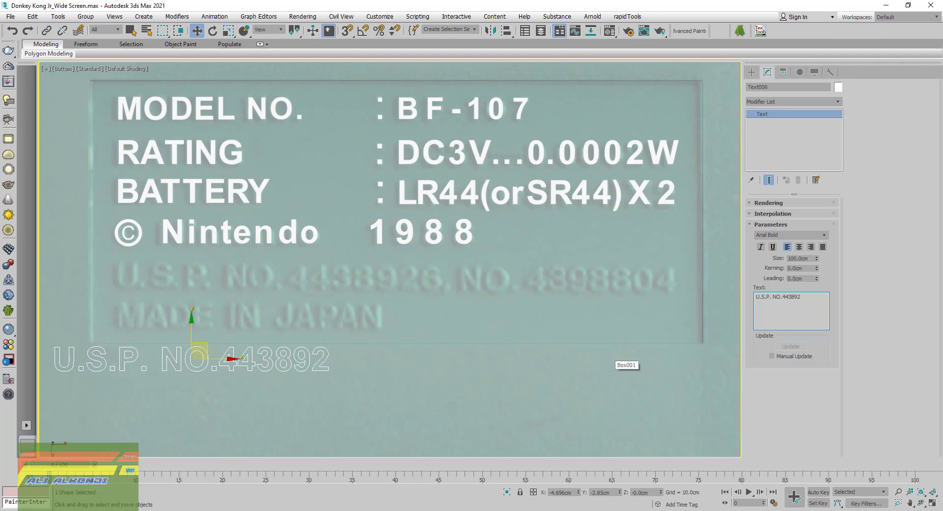
{"action": "type", "text": "6. "}
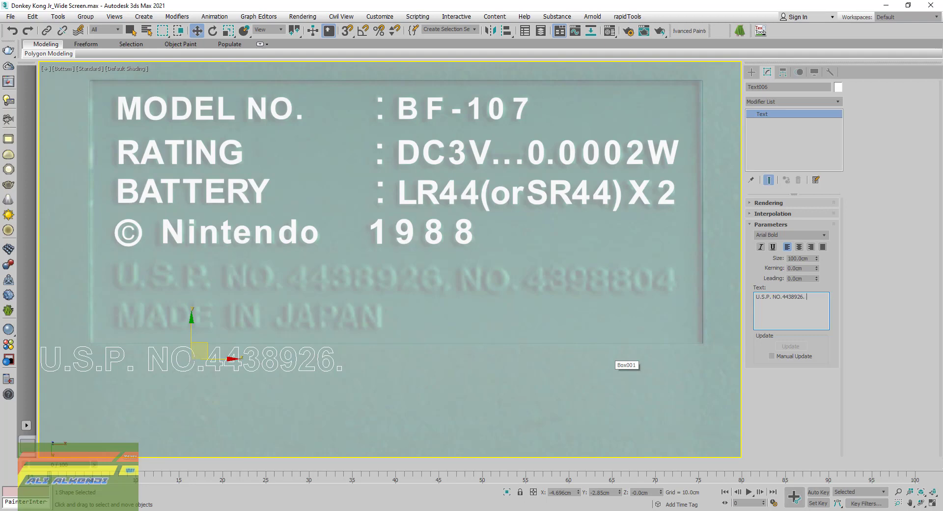
{"action": "type", "text": "NO"}
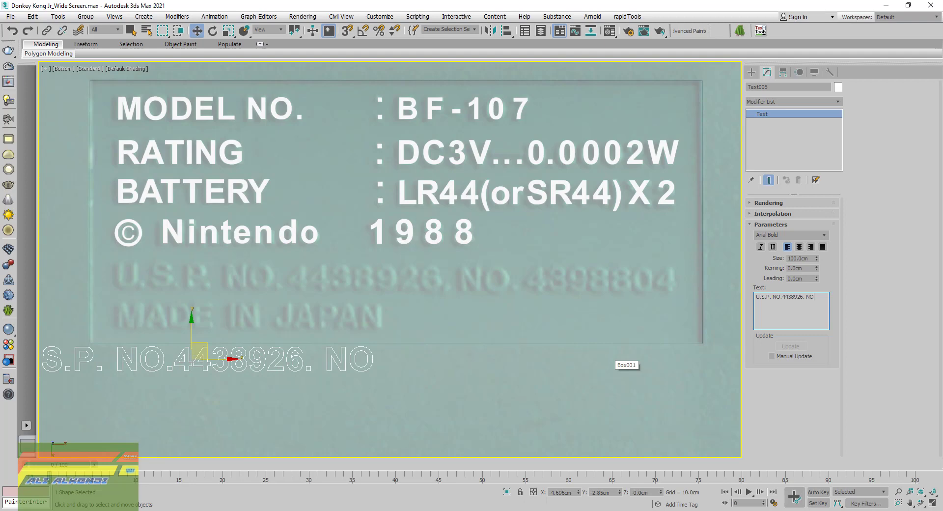
{"action": "key", "text": "BackSpace"}
{"action": "key", "text": "BackSpace"}
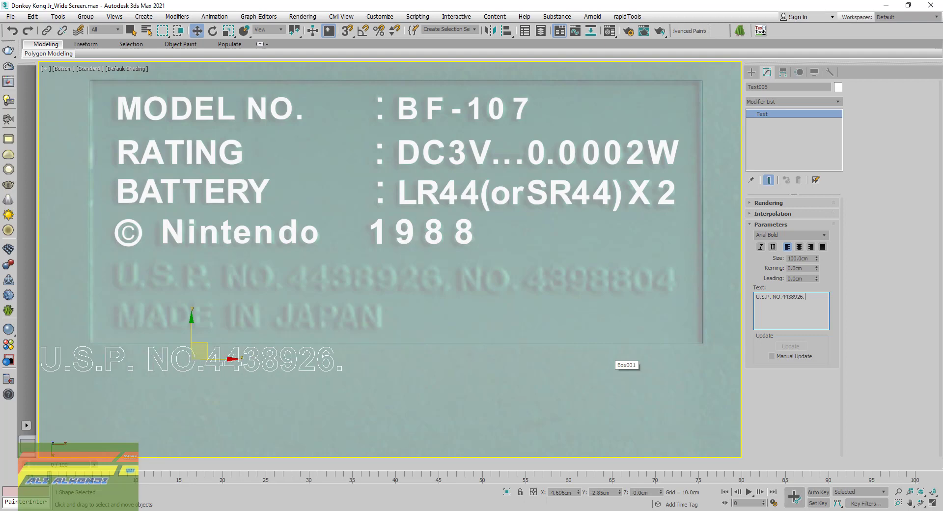
{"action": "type", "text": "NO"}
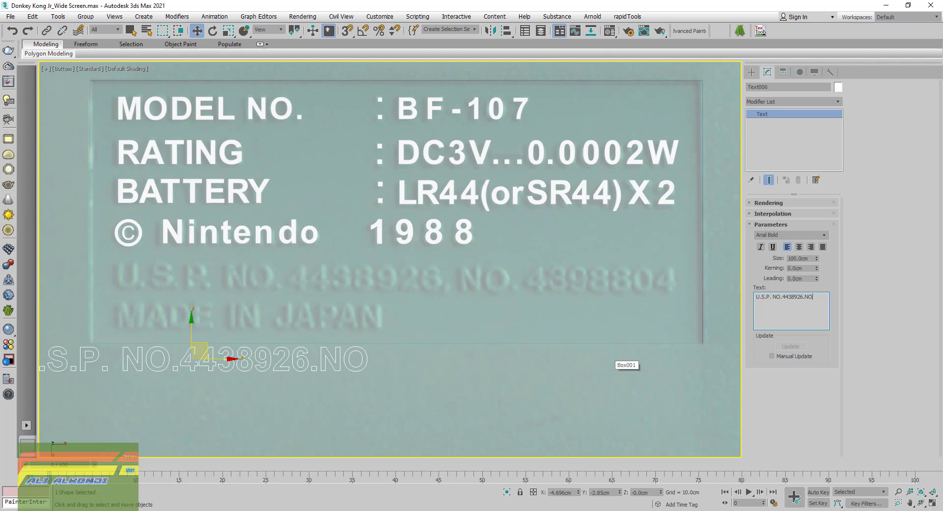
{"action": "type", "text": "."}
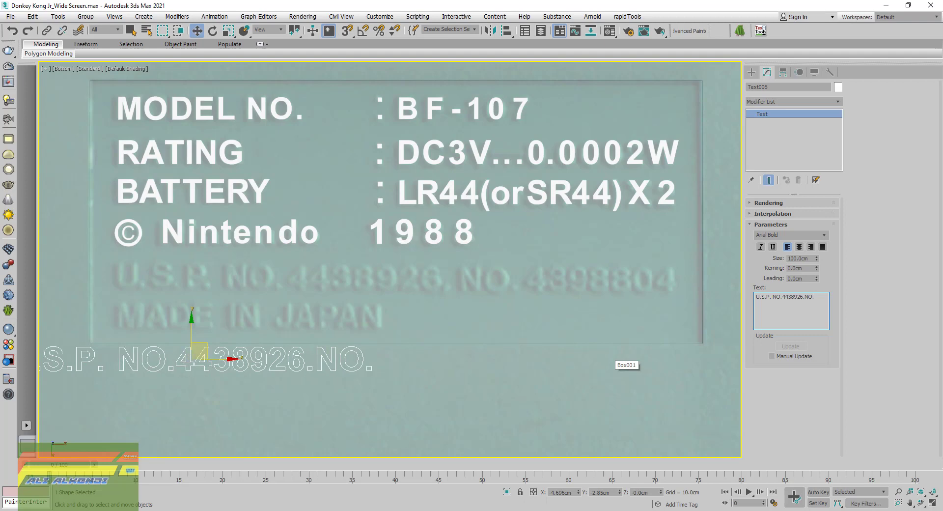
{"action": "type", "text": "4"}
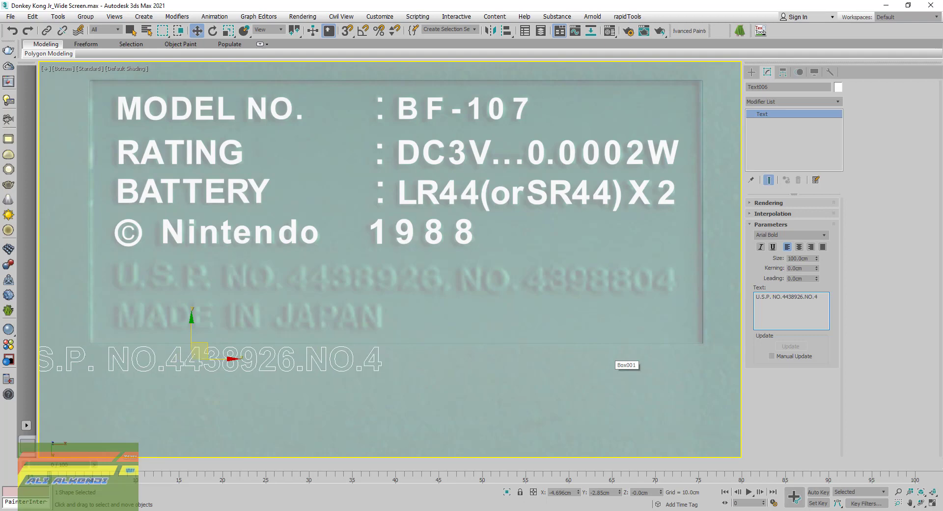
{"action": "type", "text": "39"}
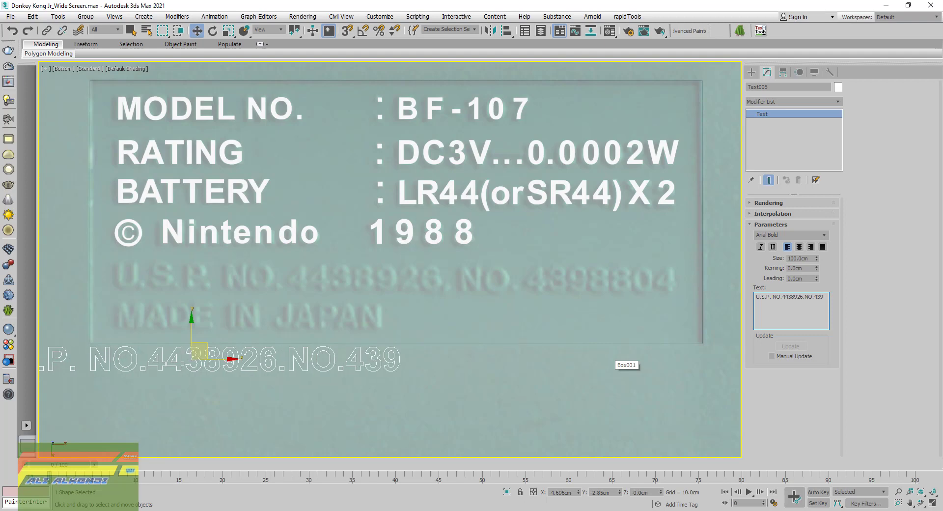
{"action": "type", "text": "880"}
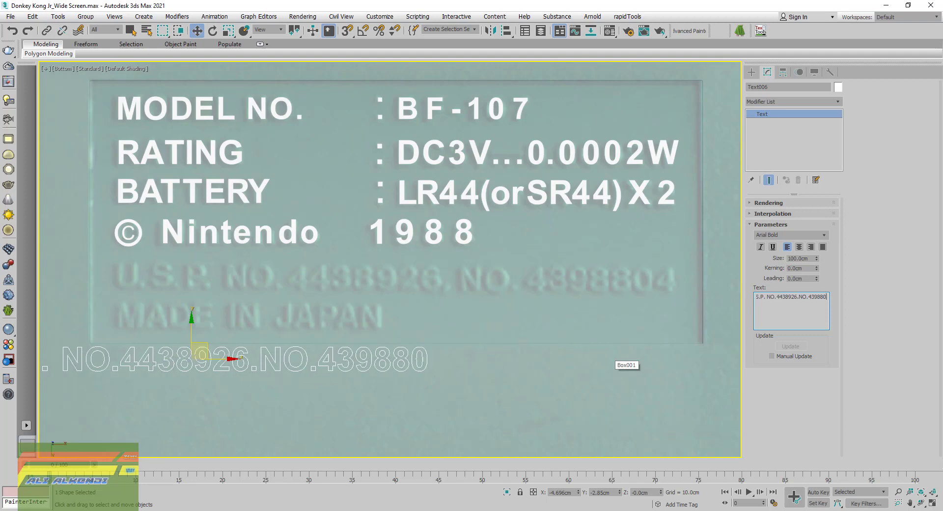
{"action": "type", "text": "4"}
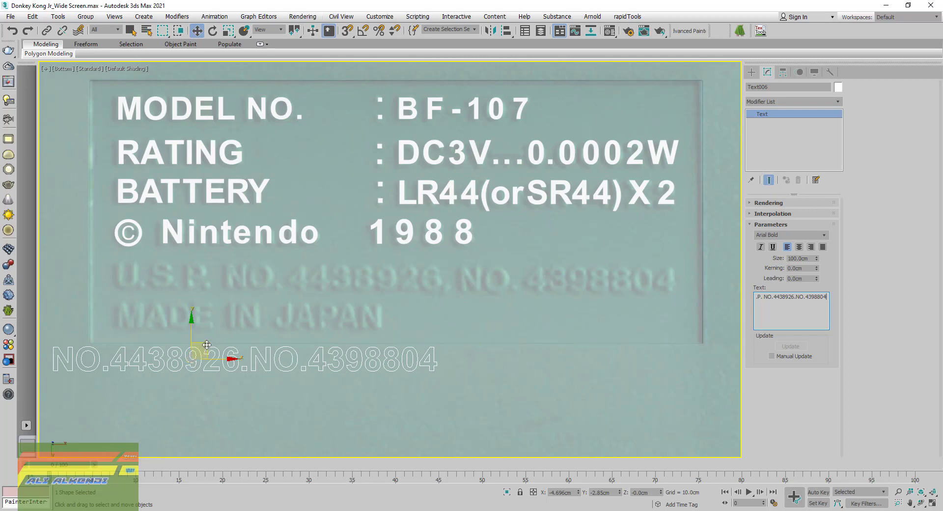
- Move Text006 onto the plate's U.S.P. line and add an Edit Poly modifier
{"action": "left_click_drag", "start_coordinate": [207, 345], "coordinate": [379, 261]}
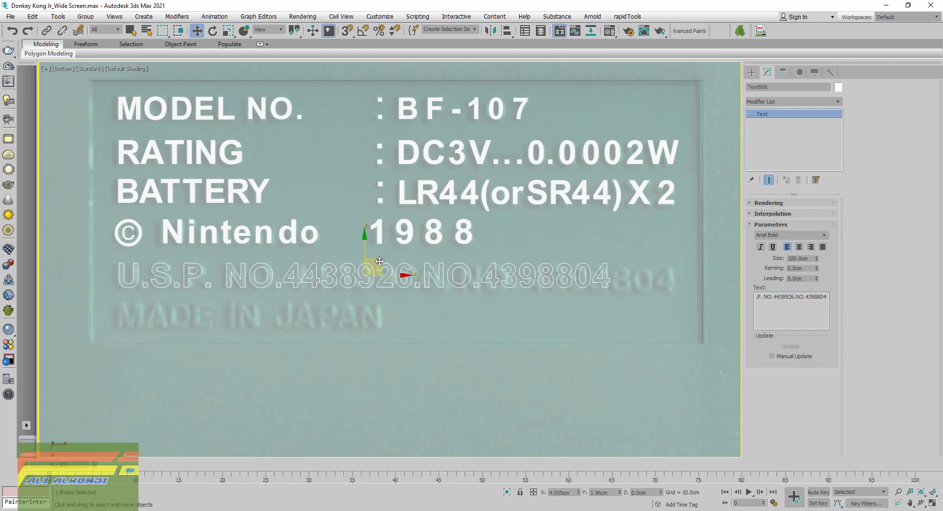
{"action": "left_click", "coordinate": [840, 101]}
{"action": "left_click_drag", "start_coordinate": [839, 134], "coordinate": [852, 172]}
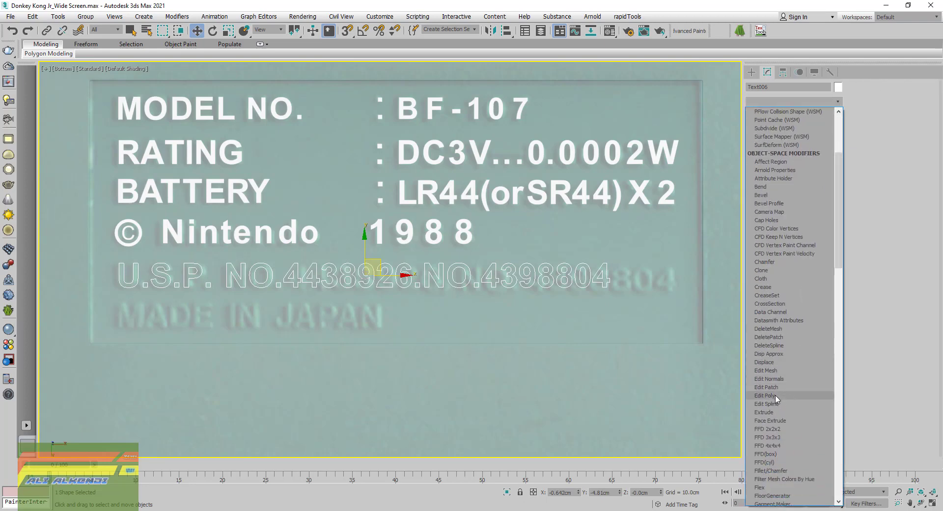
{"action": "left_click", "coordinate": [774, 395]}
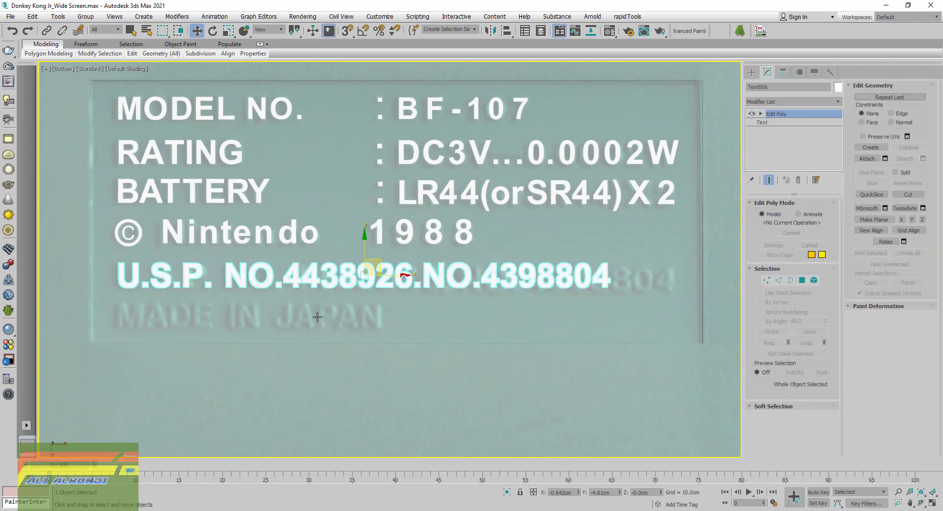
- Nudge the patent text into line, then marquee-select all U.S.P. line characters as elements
{"action": "middle_click_drag", "start_coordinate": [262, 281], "coordinate": [293, 291]}
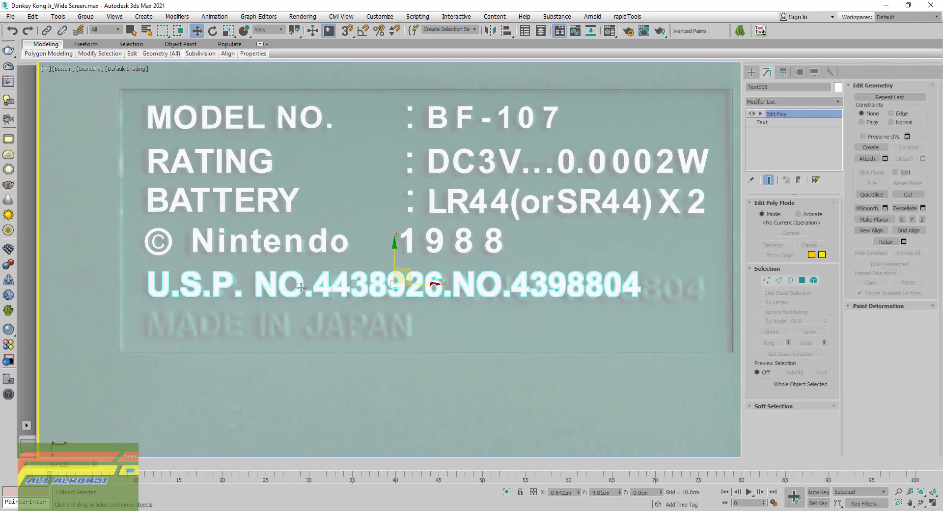
{"action": "left_click", "coordinate": [814, 281]}
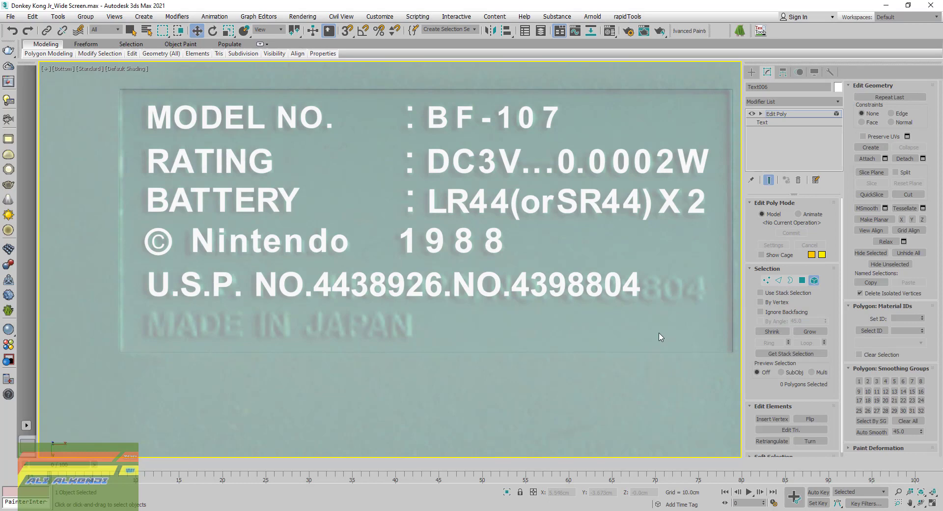
{"action": "scroll", "coordinate": [315, 315], "scroll_direction": "up", "scroll_amount": 1}
{"action": "scroll", "coordinate": [343, 320], "scroll_direction": "up", "scroll_amount": 2}
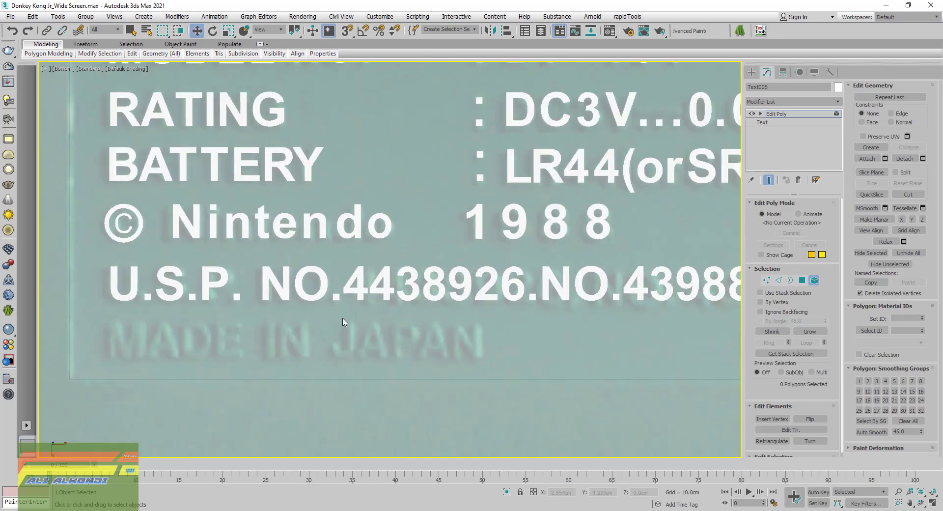
{"action": "left_click", "coordinate": [814, 280]}
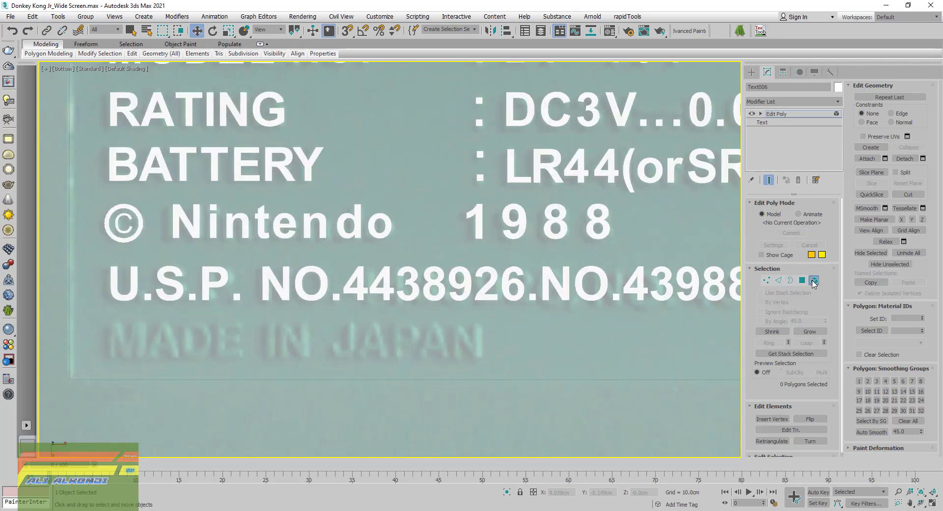
{"action": "left_click_drag", "start_coordinate": [457, 251], "coordinate": [453, 253]}
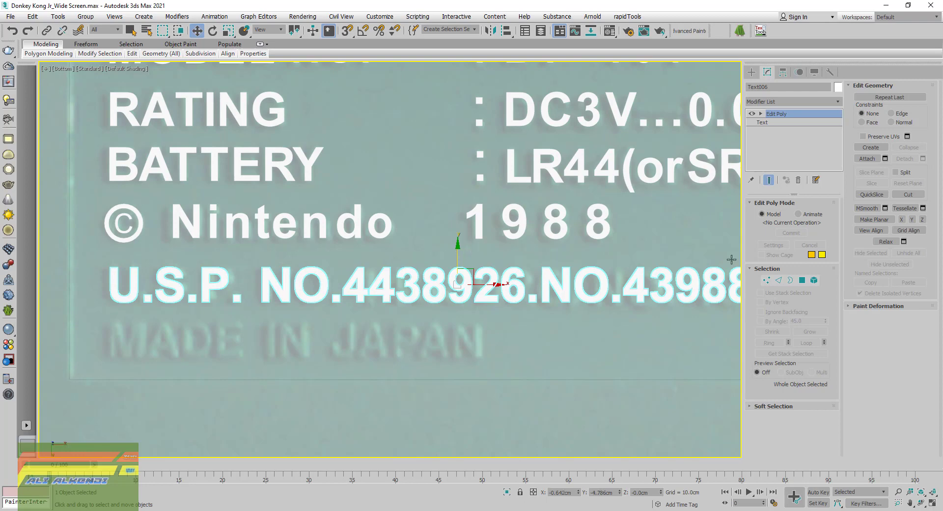
{"action": "left_click", "coordinate": [814, 280]}
{"action": "scroll", "coordinate": [437, 370], "scroll_direction": "down", "scroll_amount": 3}
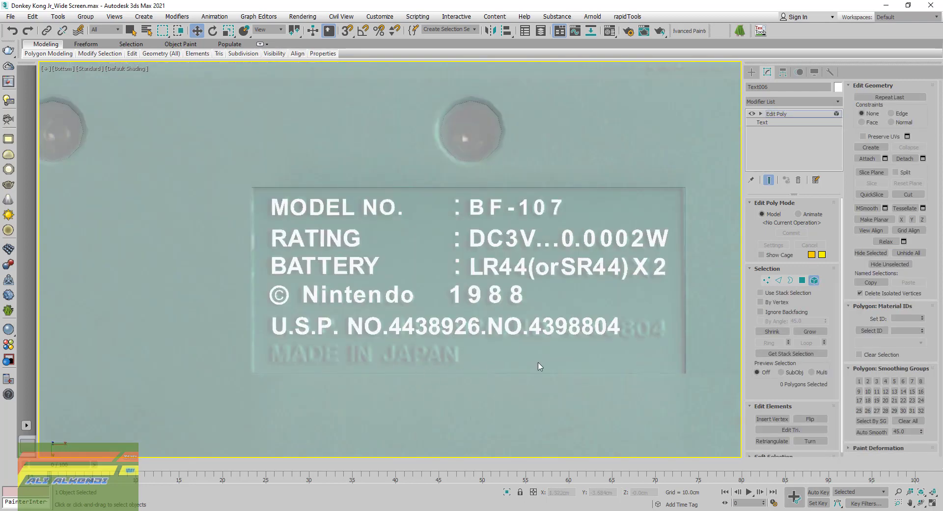
{"action": "left_click_drag", "start_coordinate": [653, 367], "coordinate": [259, 310]}
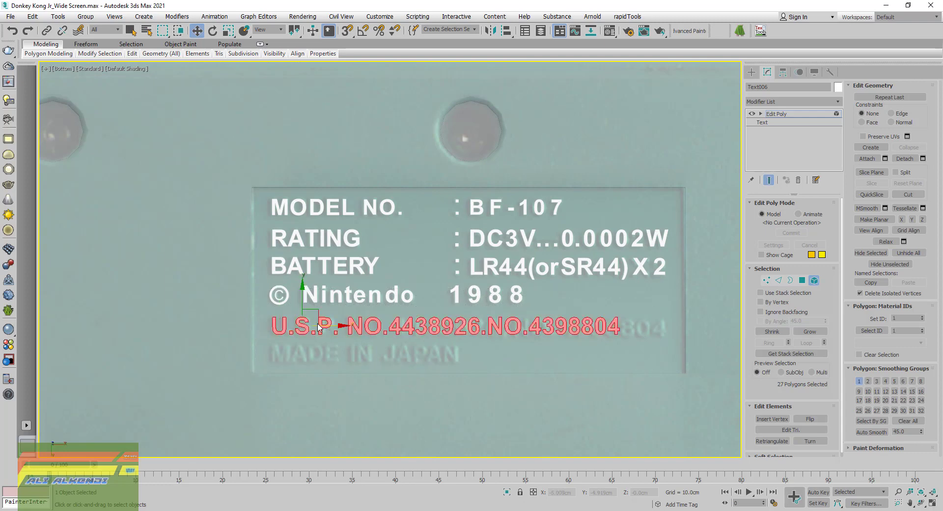
- Respace U.S. by deselecting U, its period and S, shifting the remaining characters each time
{"action": "scroll", "coordinate": [344, 327], "scroll_direction": "up", "scroll_amount": 2}
{"action": "scroll", "coordinate": [295, 324], "scroll_direction": "up", "scroll_amount": 2}
{"action": "middle_click_drag", "start_coordinate": [179, 332], "coordinate": [231, 330]}
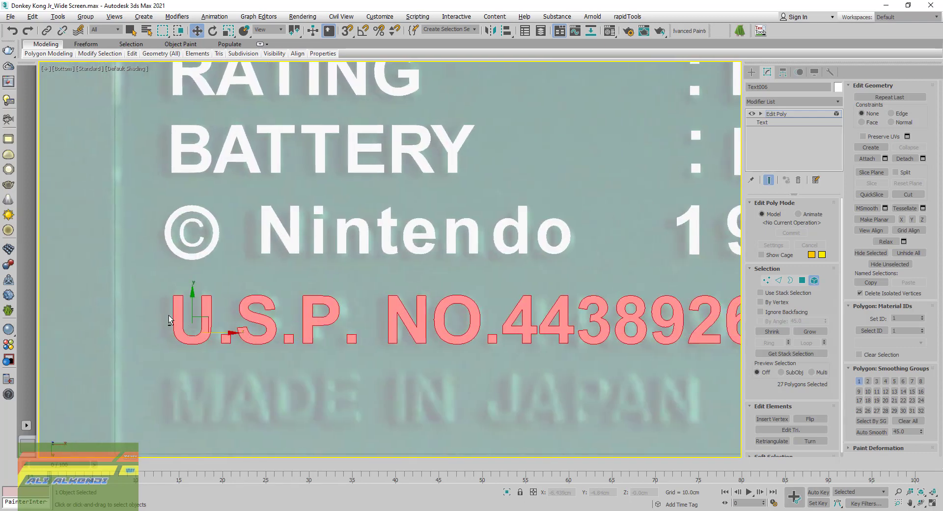
{"action": "left_click_drag", "start_coordinate": [177, 346], "coordinate": [177, 346], "text": "alt"}
{"action": "scroll", "coordinate": [218, 327], "scroll_direction": "up", "scroll_amount": 1}
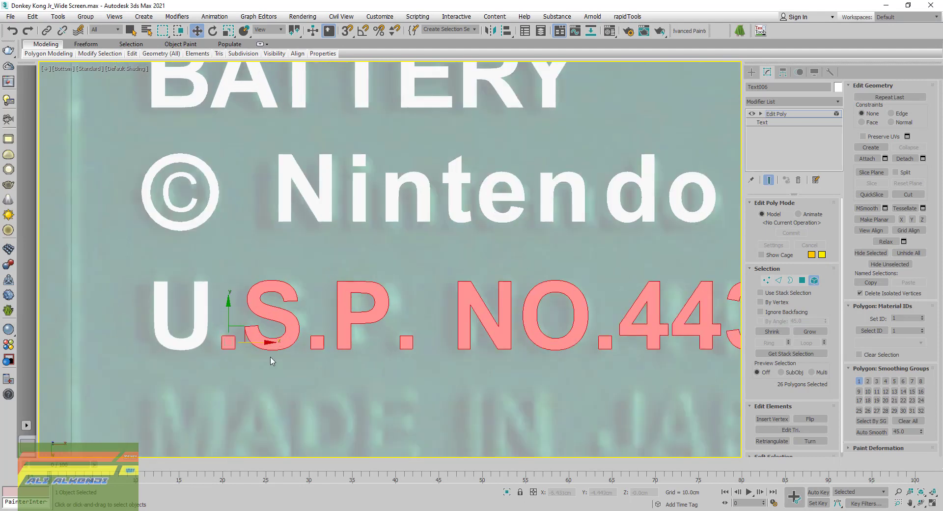
{"action": "left_click_drag", "start_coordinate": [259, 340], "coordinate": [253, 341]}
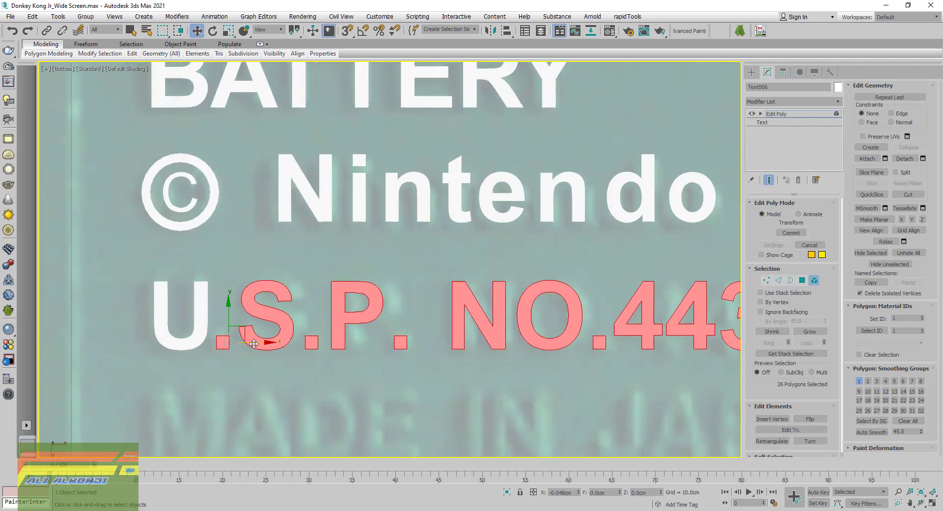
{"action": "left_click_drag", "start_coordinate": [192, 329], "coordinate": [227, 367], "text": "alt"}
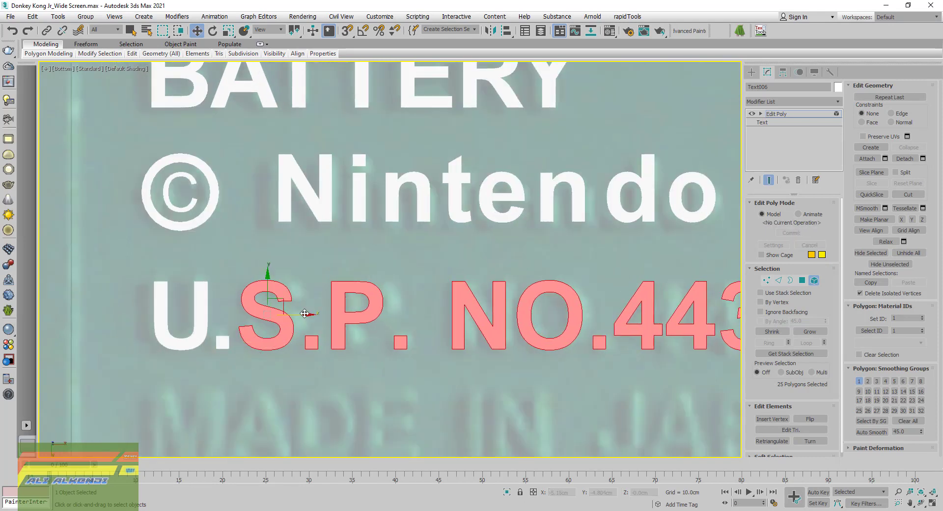
{"action": "left_click_drag", "start_coordinate": [305, 314], "coordinate": [317, 313]}
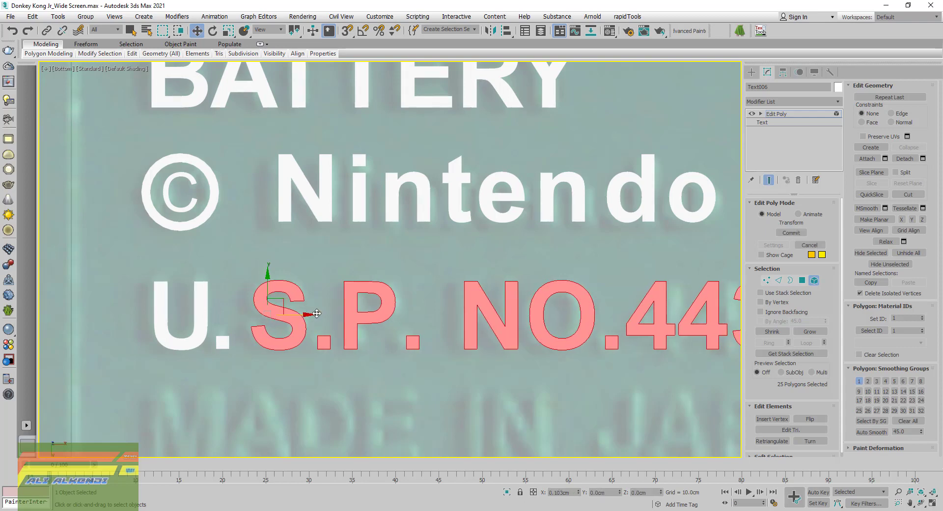
{"action": "left_click", "coordinate": [271, 320], "text": "alt"}
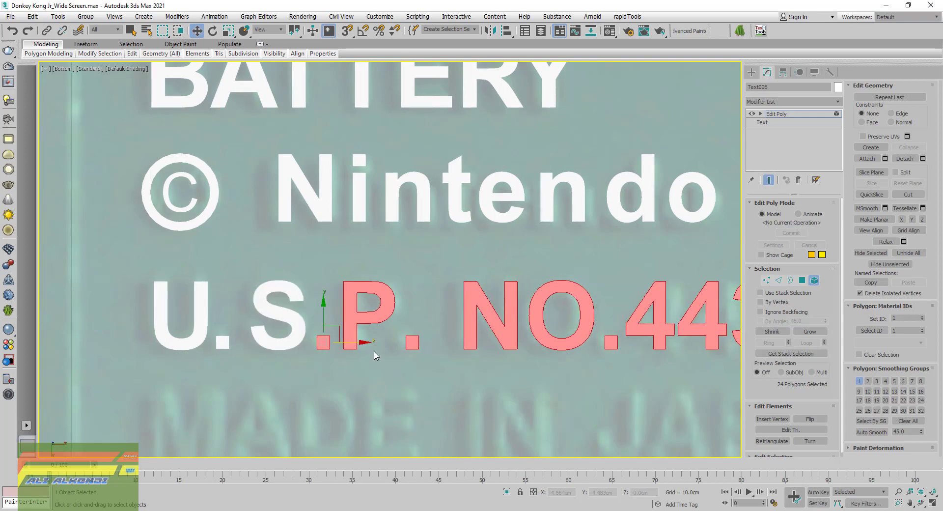
{"action": "left_click_drag", "start_coordinate": [364, 342], "coordinate": [359, 341]}
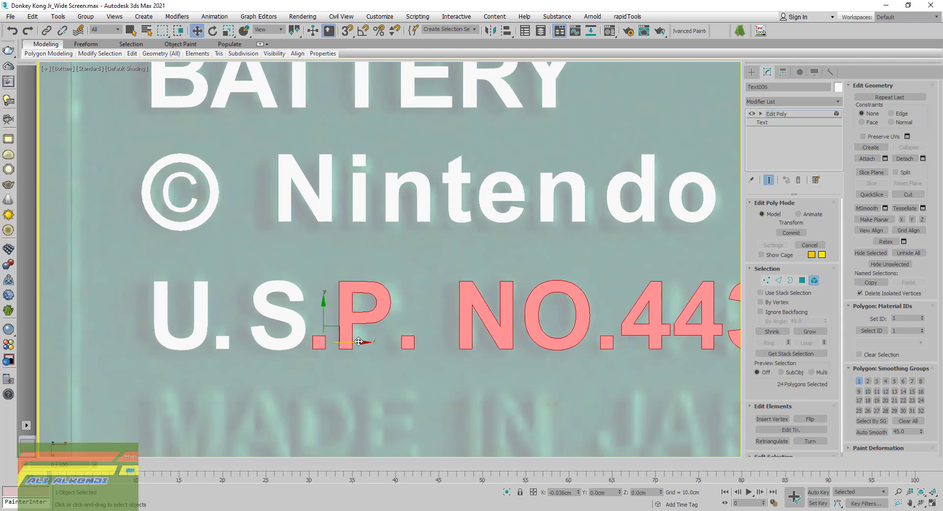
- Respace P and the gap before NO, placing the NO.4438926 run just after the U.S.P. letters
{"action": "left_click_drag", "start_coordinate": [297, 320], "coordinate": [320, 367], "text": "alt"}
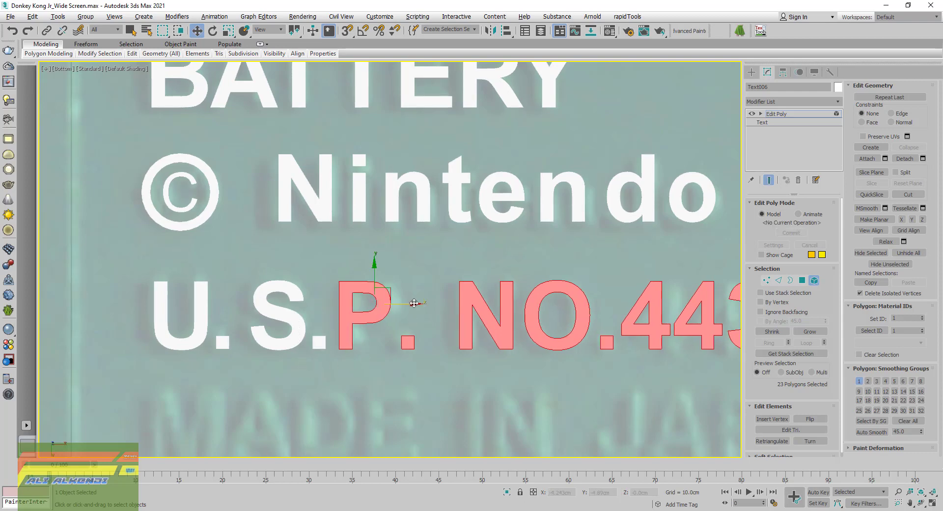
{"action": "left_click_drag", "start_coordinate": [414, 303], "coordinate": [418, 306]}
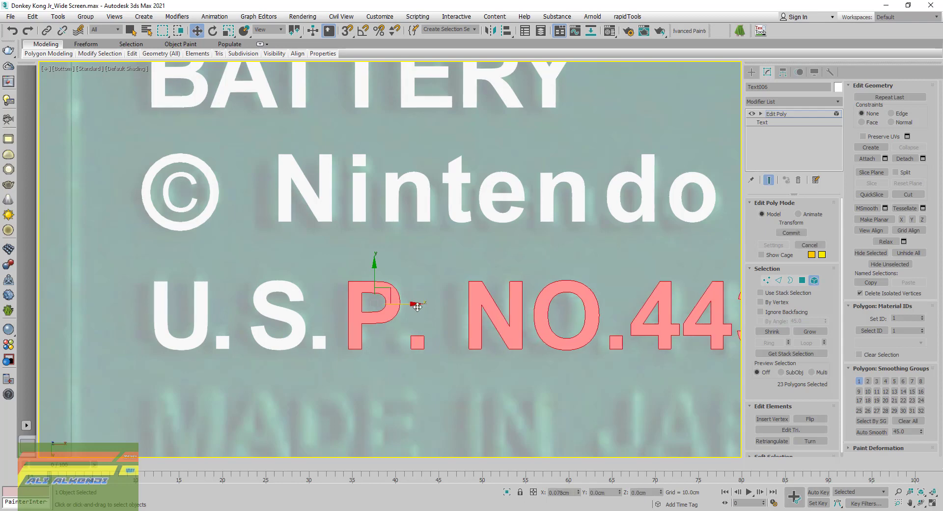
{"action": "left_click", "coordinate": [350, 340], "text": "alt"}
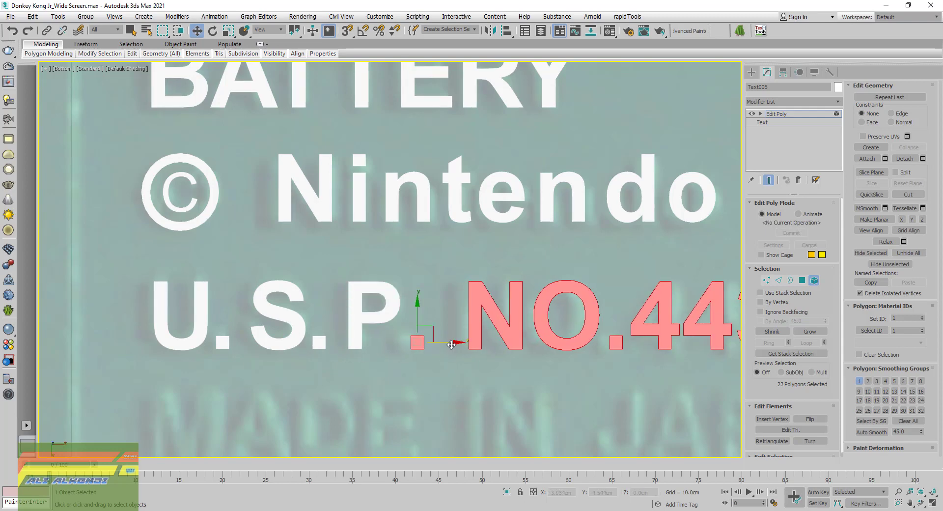
{"action": "left_click_drag", "start_coordinate": [451, 345], "coordinate": [440, 341]}
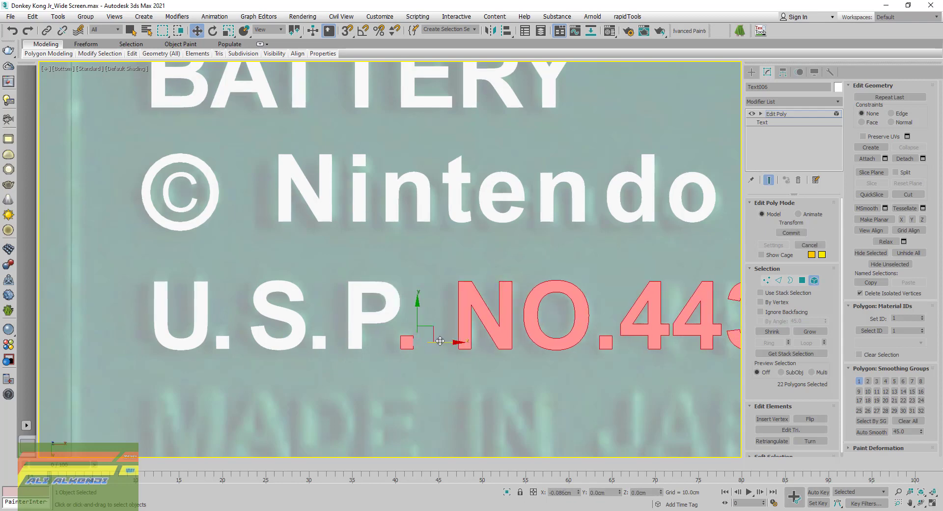
{"action": "left_click", "coordinate": [407, 342], "text": "alt"}
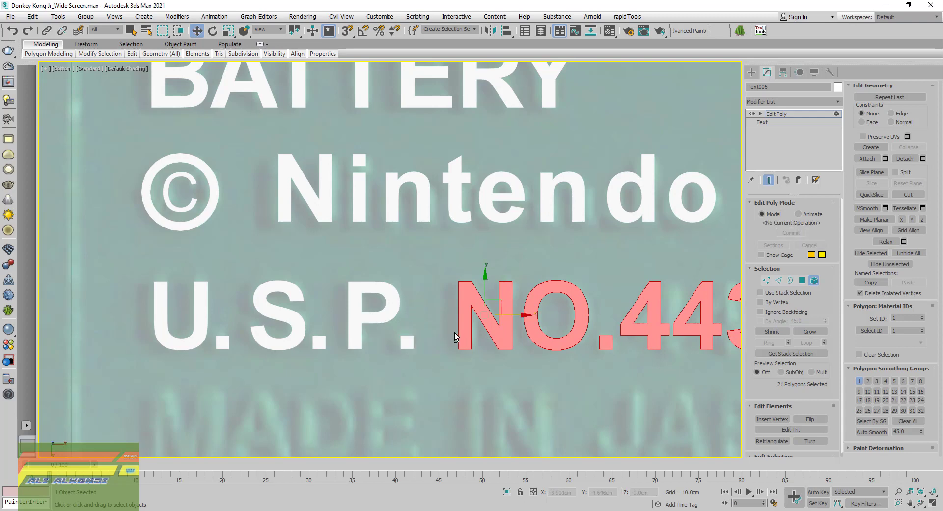
{"action": "middle_click_drag", "start_coordinate": [455, 332], "coordinate": [424, 323]}
{"action": "left_click_drag", "start_coordinate": [455, 316], "coordinate": [459, 319]}
{"action": "left_click", "coordinate": [460, 317]}
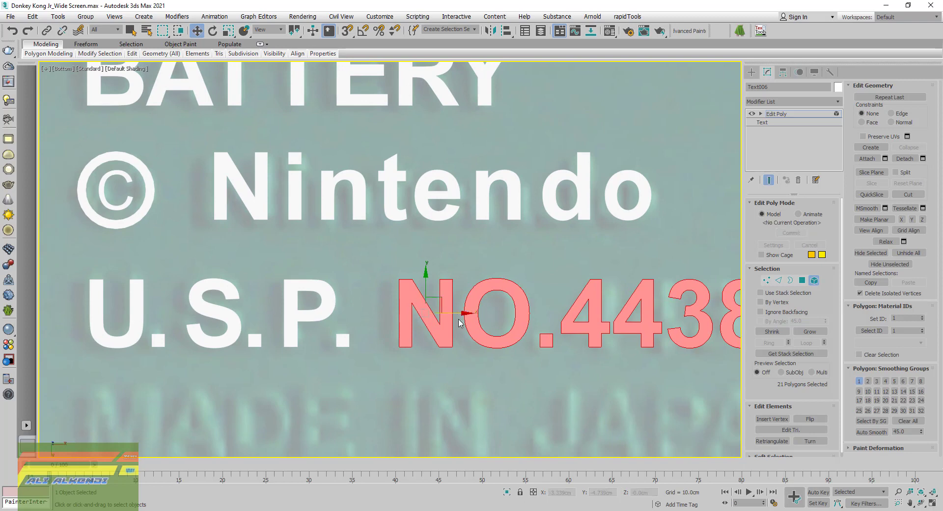
{"action": "middle_click_drag", "start_coordinate": [438, 351], "coordinate": [327, 352]}
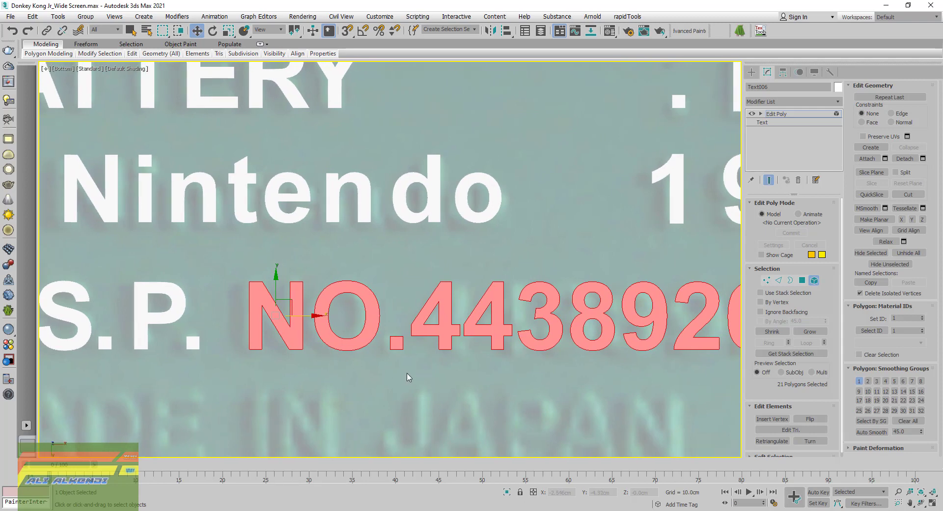
{"action": "left_click_drag", "start_coordinate": [379, 359], "coordinate": [366, 350], "text": "alt"}
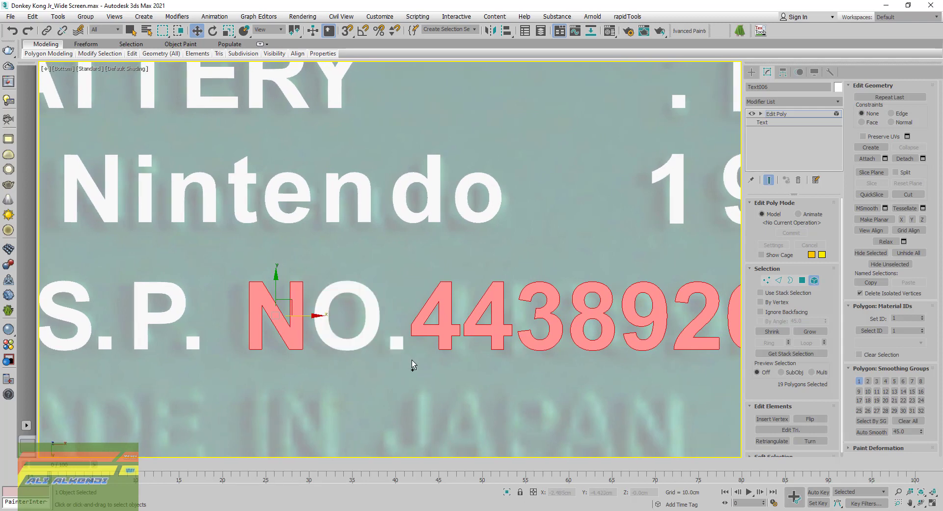
{"action": "key", "text": "ctrl+z"}
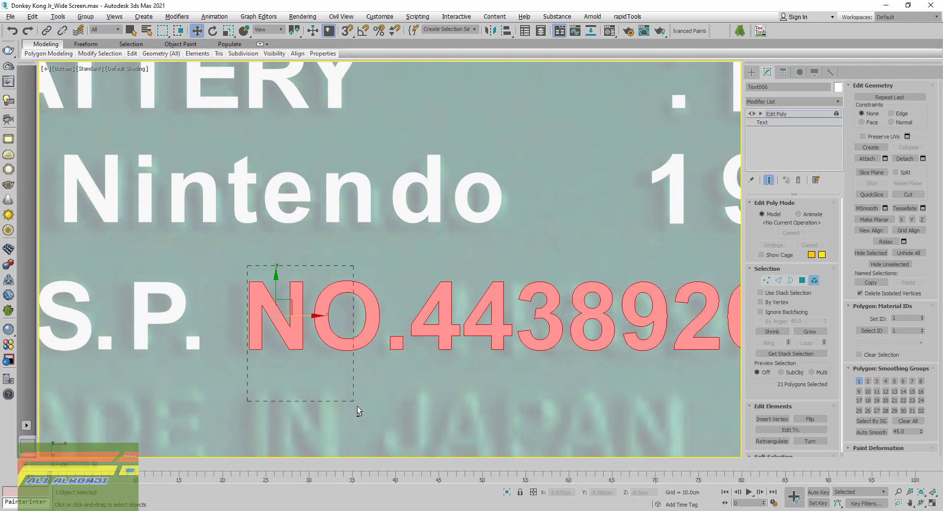
- Deselect N, O and the period, then push the digits right and respace the first two 4s
{"action": "left_click_drag", "start_coordinate": [358, 406], "coordinate": [374, 423], "text": "alt"}
{"action": "left_click_drag", "start_coordinate": [393, 363], "coordinate": [400, 344], "text": "alt"}
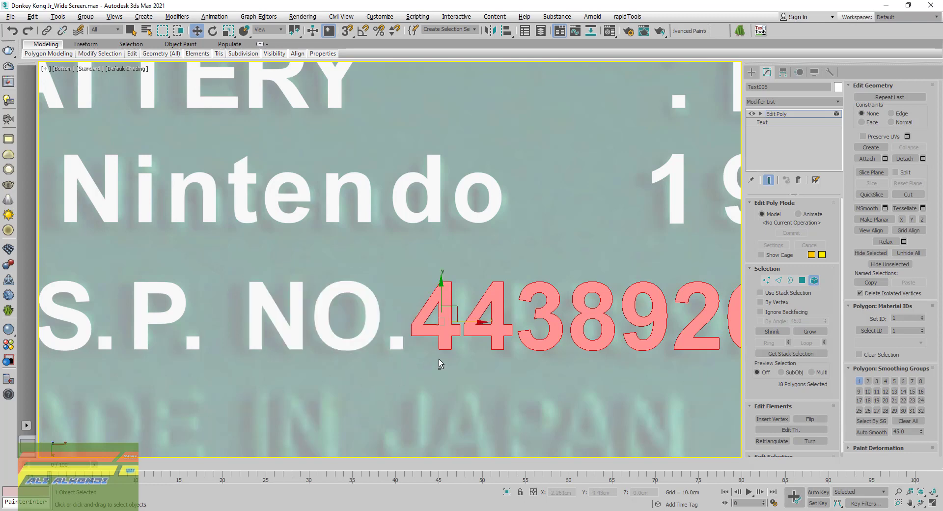
{"action": "middle_click_drag", "start_coordinate": [437, 361], "coordinate": [343, 373]}
{"action": "left_click_drag", "start_coordinate": [380, 334], "coordinate": [396, 338]}
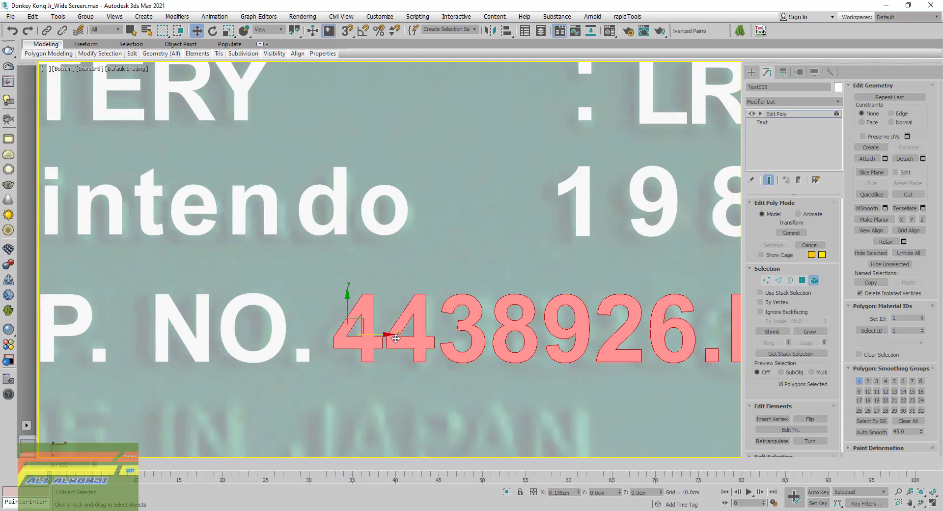
{"action": "middle_click_drag", "start_coordinate": [395, 376], "coordinate": [375, 375]}
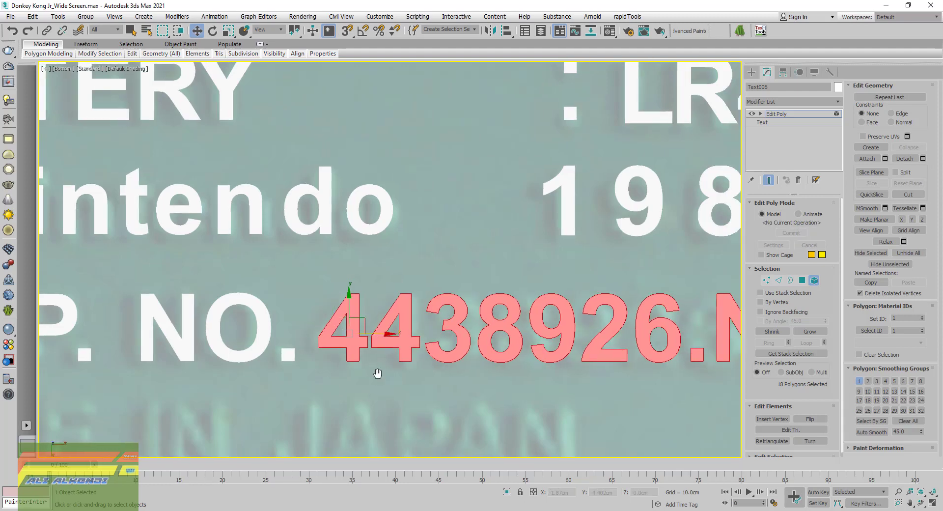
{"action": "left_click", "coordinate": [339, 315], "text": "alt"}
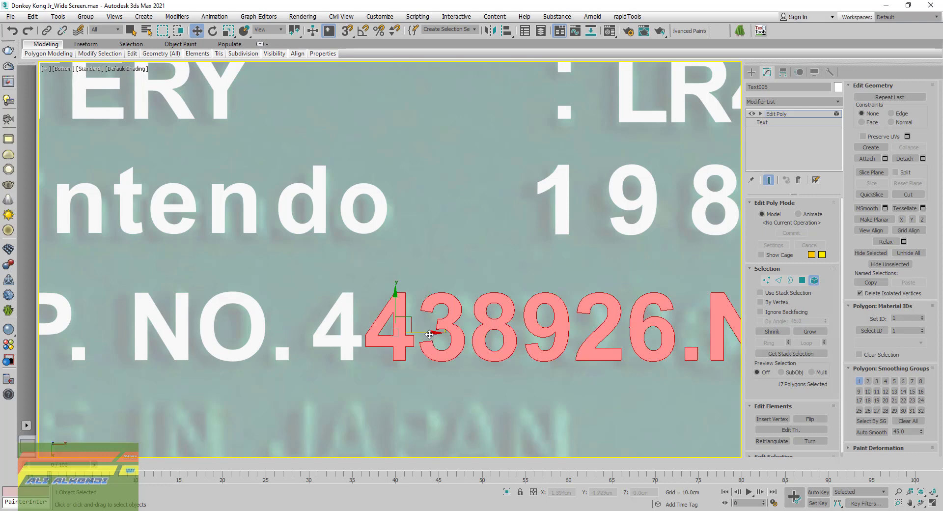
{"action": "left_click_drag", "start_coordinate": [429, 334], "coordinate": [434, 334]}
{"action": "left_click", "coordinate": [394, 320], "text": "alt"}
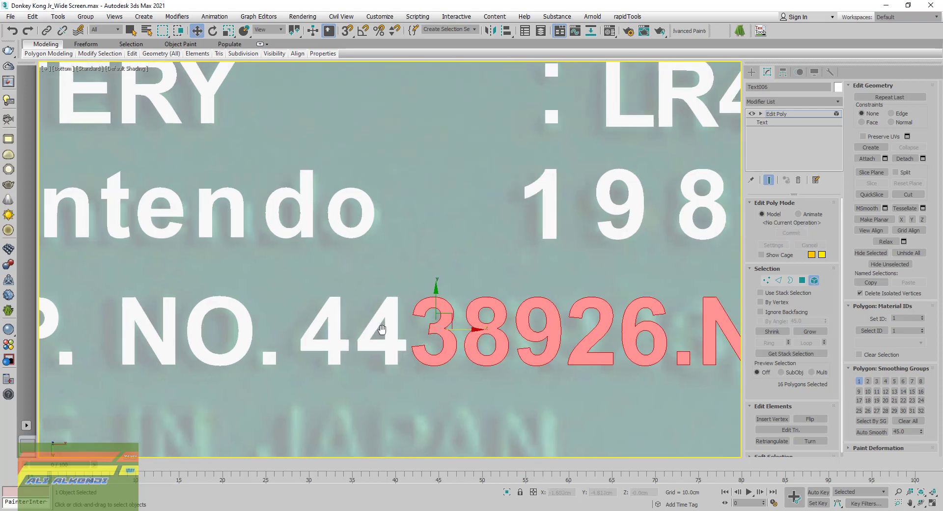
- Widen the gaps after 3, 8 and 9 by shifting the remaining digits right each time
{"action": "middle_click_drag", "start_coordinate": [403, 324], "coordinate": [314, 346]}
{"action": "left_click_drag", "start_coordinate": [391, 351], "coordinate": [399, 350]}
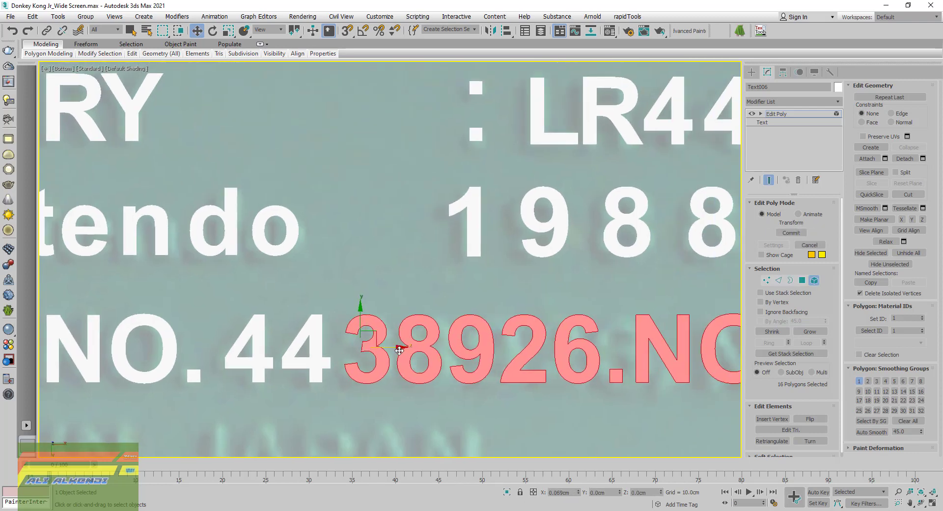
{"action": "left_click", "coordinate": [347, 359], "text": "alt"}
{"action": "left_click_drag", "start_coordinate": [450, 348], "coordinate": [460, 369]}
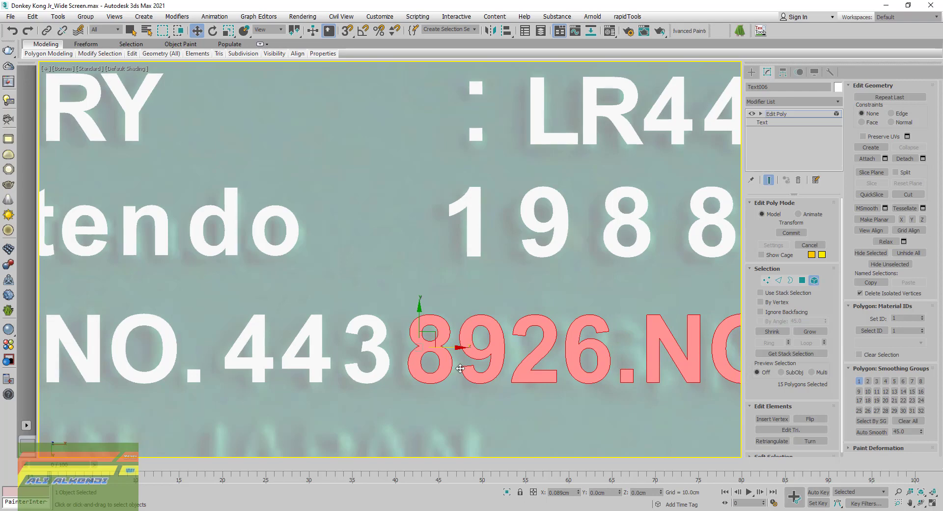
{"action": "left_click", "coordinate": [430, 379], "text": "alt"}
{"action": "middle_click_drag", "start_coordinate": [426, 356], "coordinate": [305, 369]}
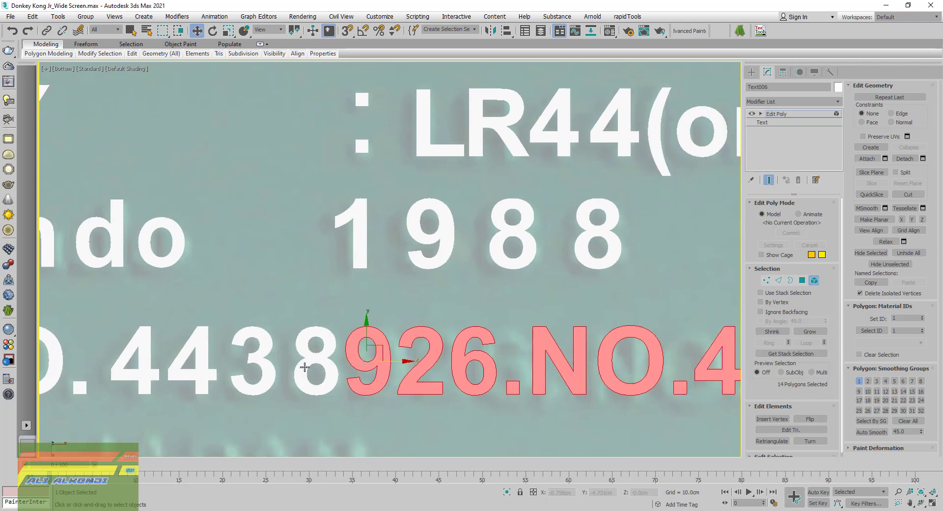
{"action": "left_click_drag", "start_coordinate": [403, 362], "coordinate": [412, 371]}
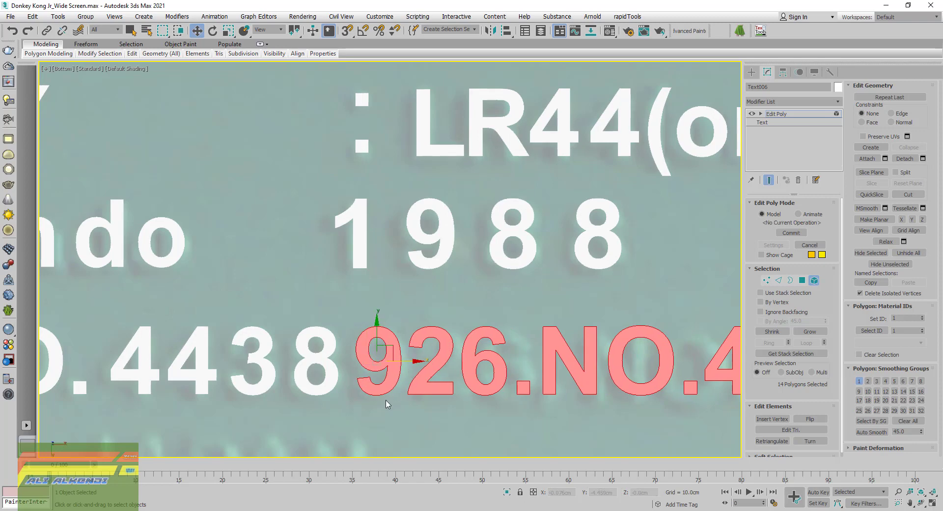
{"action": "left_click", "coordinate": [380, 381], "text": "alt"}
{"action": "left_click_drag", "start_coordinate": [462, 353], "coordinate": [472, 357]}
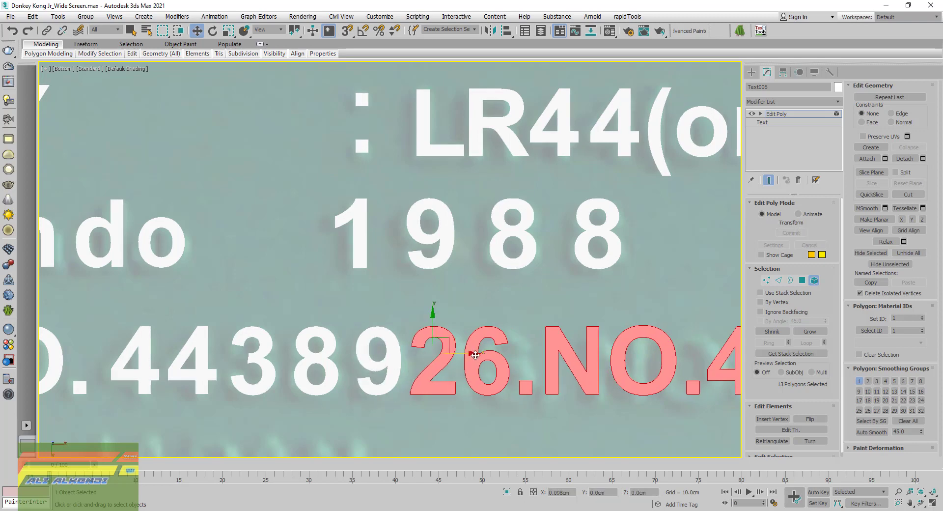
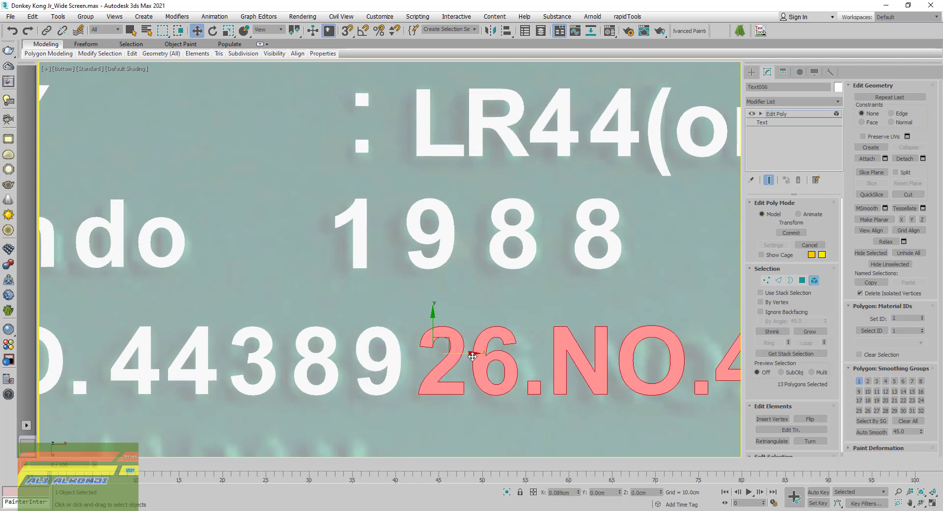
- Drop the 2, 6 and period from the selection, shifting the remaining characters right each time
{"action": "left_click", "coordinate": [434, 367], "text": "alt"}
{"action": "middle_click_drag", "start_coordinate": [434, 367], "coordinate": [334, 367]}
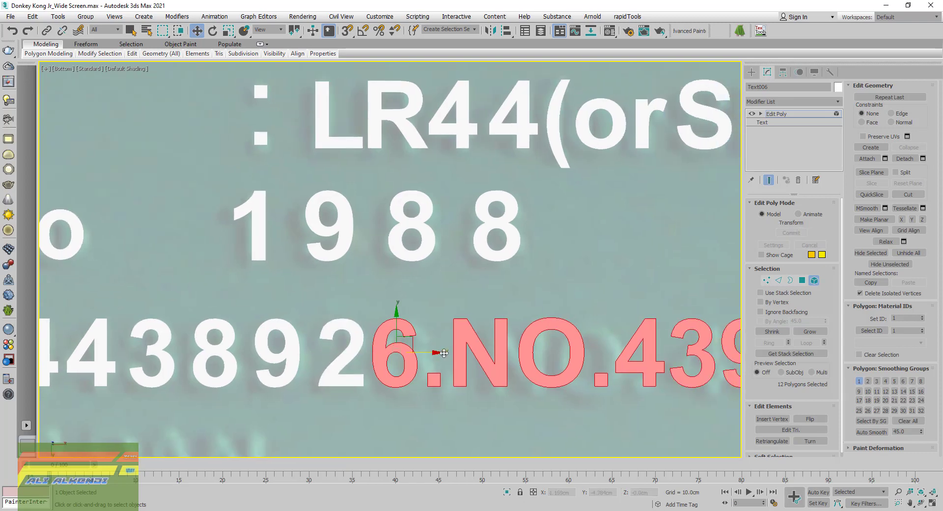
{"action": "mouse_move", "coordinate": [432, 353]}
{"action": "left_mouse_down"}
{"action": "mouse_move", "coordinate": [466, 355]}
{"action": "mouse_move", "coordinate": [421, 353]}
{"action": "left_mouse_up"}
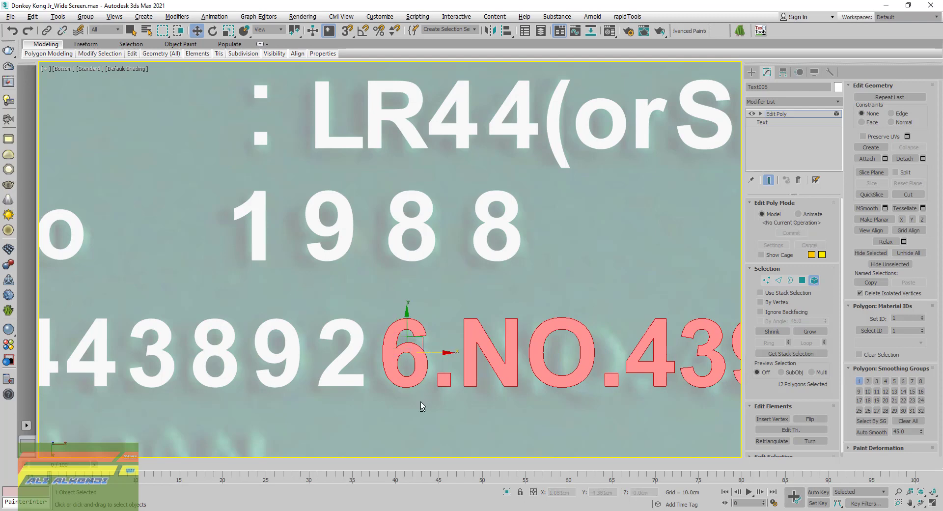
{"action": "left_click", "coordinate": [397, 362], "text": "alt"}
{"action": "left_click_drag", "start_coordinate": [472, 381], "coordinate": [476, 388]}
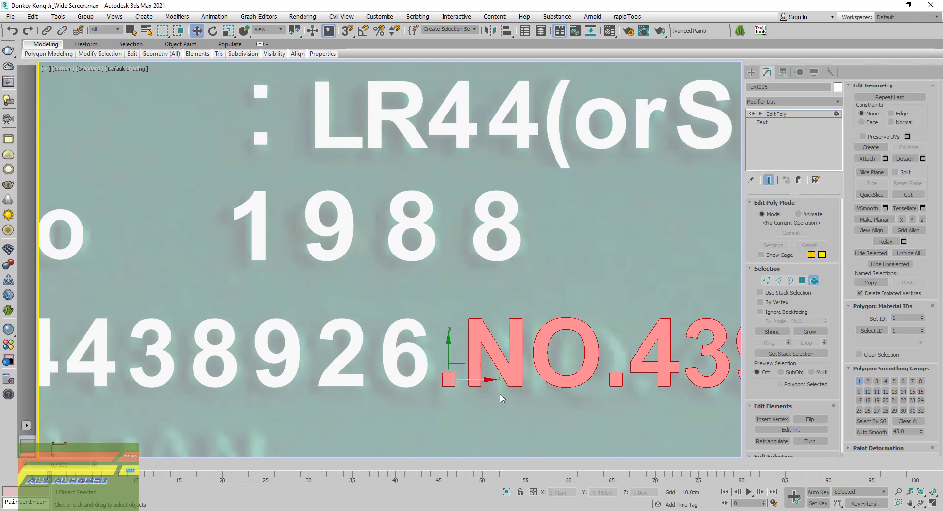
{"action": "middle_click_drag", "start_coordinate": [500, 393], "coordinate": [382, 386]}
{"action": "left_click", "coordinate": [330, 372], "text": "alt"}
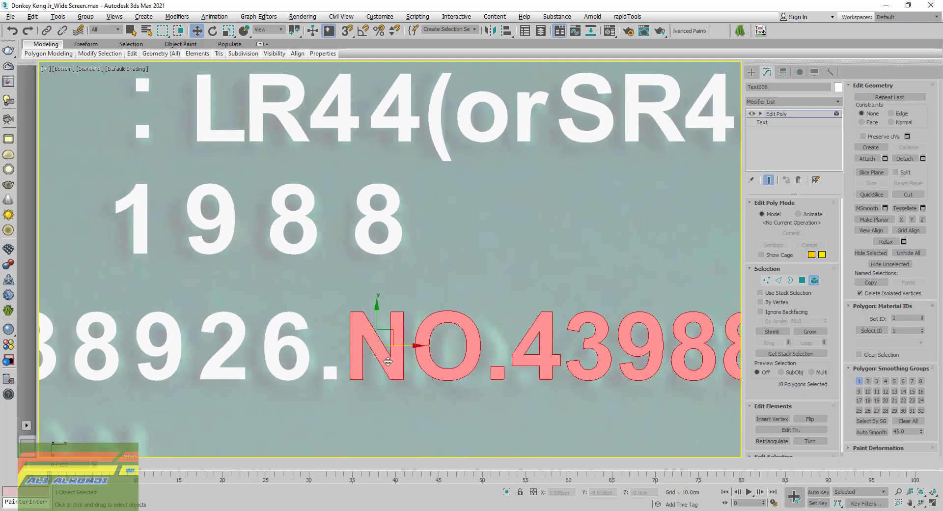
{"action": "left_click_drag", "start_coordinate": [413, 350], "coordinate": [430, 354]}
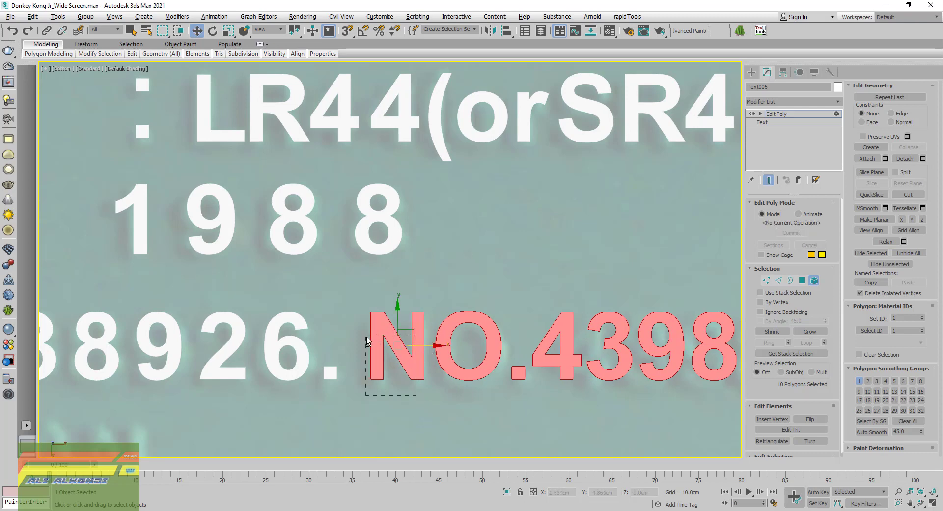
- Drop N, O, the period and the first 4, pushing the remaining digits 398804 right
{"action": "left_click_drag", "start_coordinate": [367, 338], "coordinate": [366, 336], "text": "alt"}
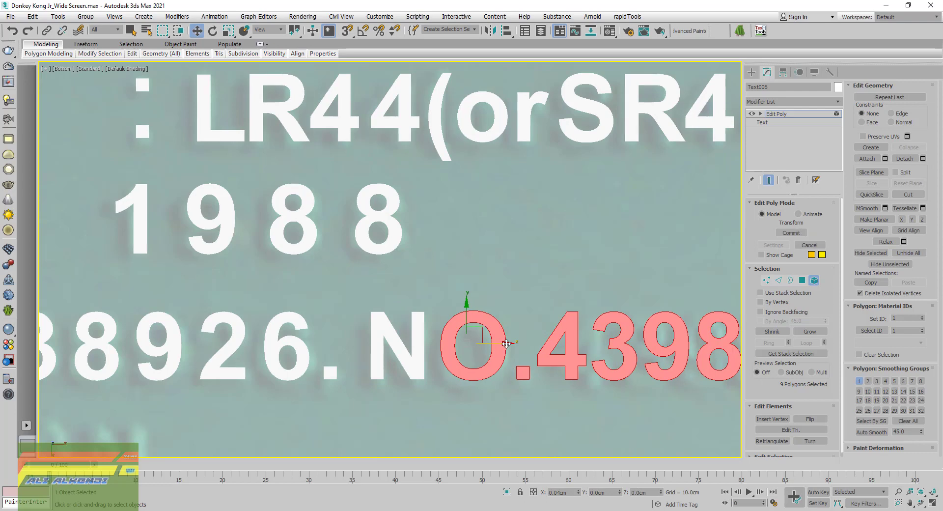
{"action": "mouse_move", "coordinate": [498, 347]}
{"action": "middle_mouse_down"}
{"action": "mouse_move", "coordinate": [298, 376]}
{"action": "mouse_move", "coordinate": [303, 365]}
{"action": "middle_mouse_up"}
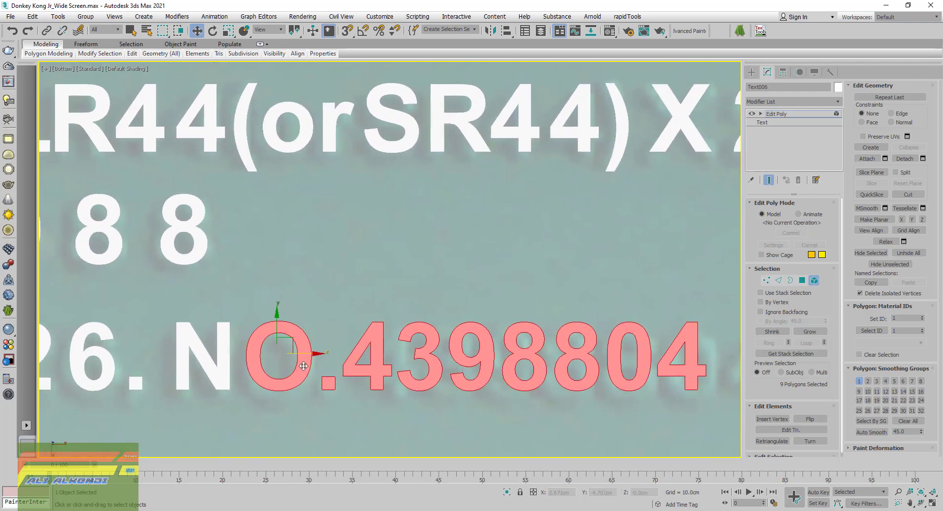
{"action": "left_click_drag", "start_coordinate": [327, 416], "coordinate": [257, 378], "text": "alt"}
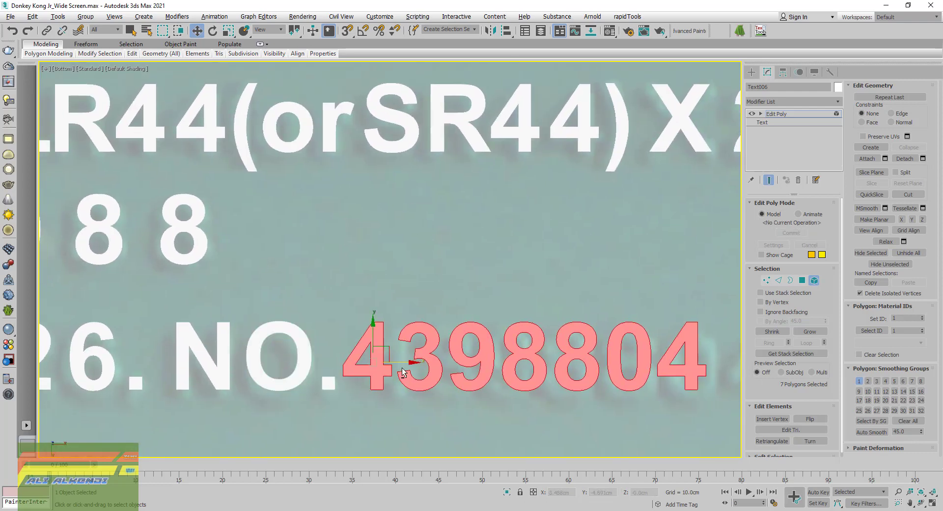
{"action": "left_click_drag", "start_coordinate": [407, 369], "coordinate": [430, 368]}
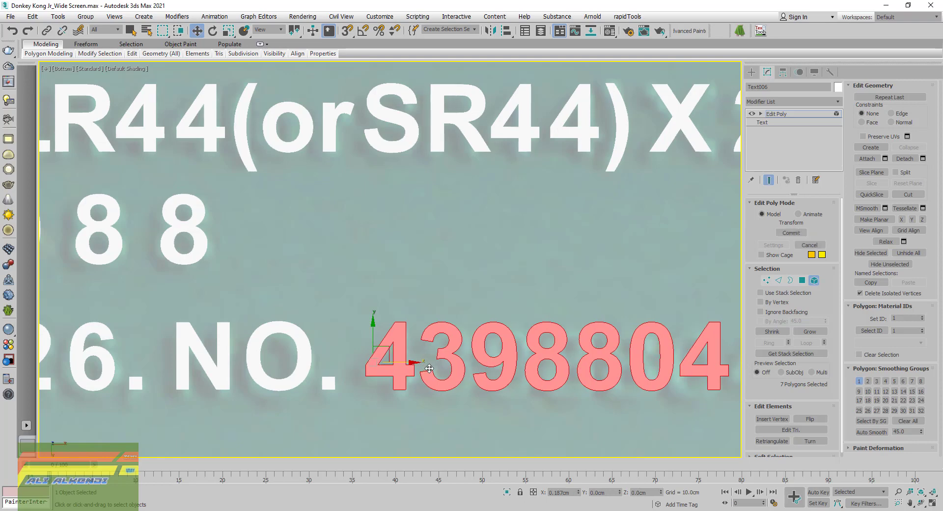
{"action": "left_click_drag", "start_coordinate": [409, 397], "coordinate": [361, 370], "text": "alt"}
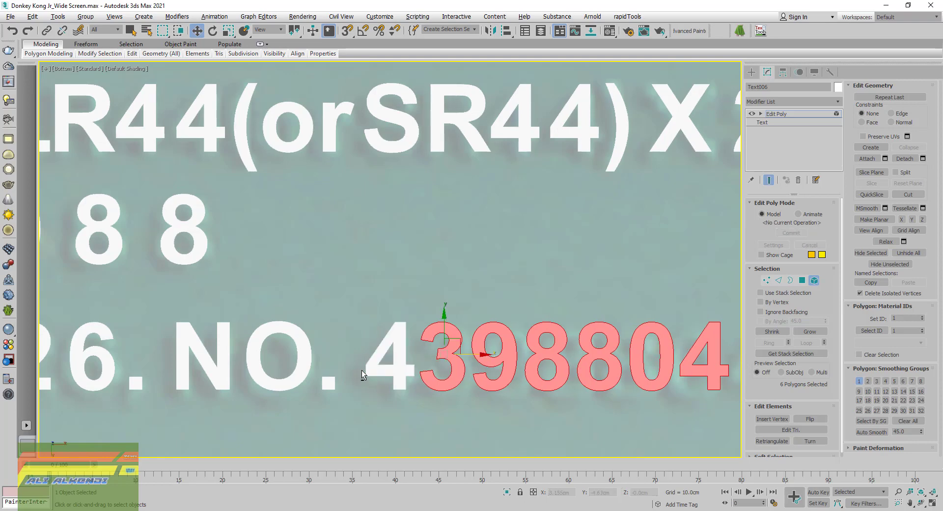
{"action": "middle_click_drag", "start_coordinate": [474, 370], "coordinate": [351, 371]}
{"action": "left_click_drag", "start_coordinate": [356, 352], "coordinate": [368, 359]}
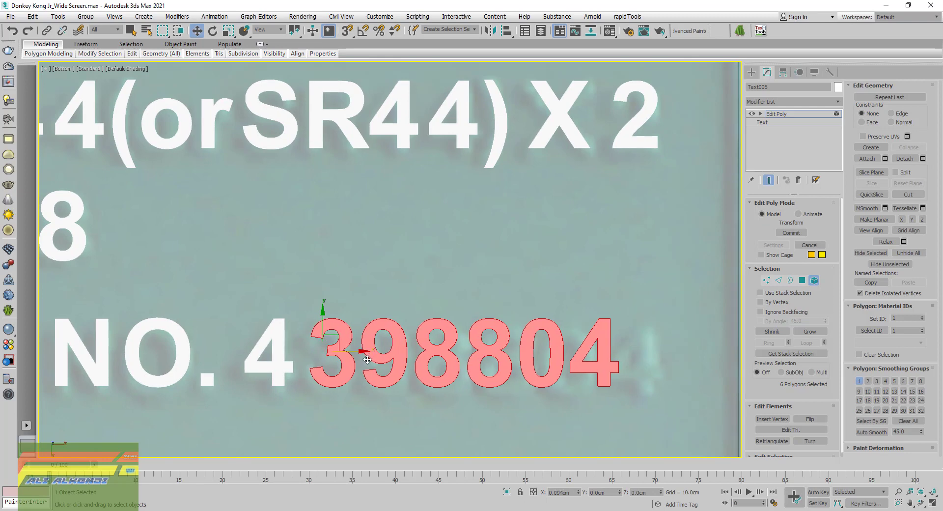
- Respace the final digits 98804 one by one until the last 4 sits in place, then zoom out
{"action": "left_click", "coordinate": [339, 363], "text": "alt"}
{"action": "left_click_drag", "start_coordinate": [413, 355], "coordinate": [421, 355]}
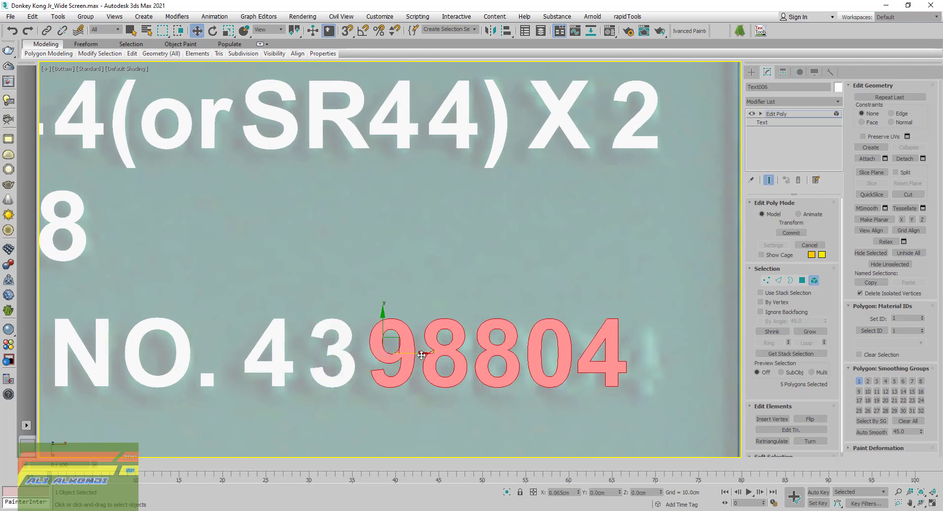
{"action": "left_click", "coordinate": [386, 374], "text": "alt"}
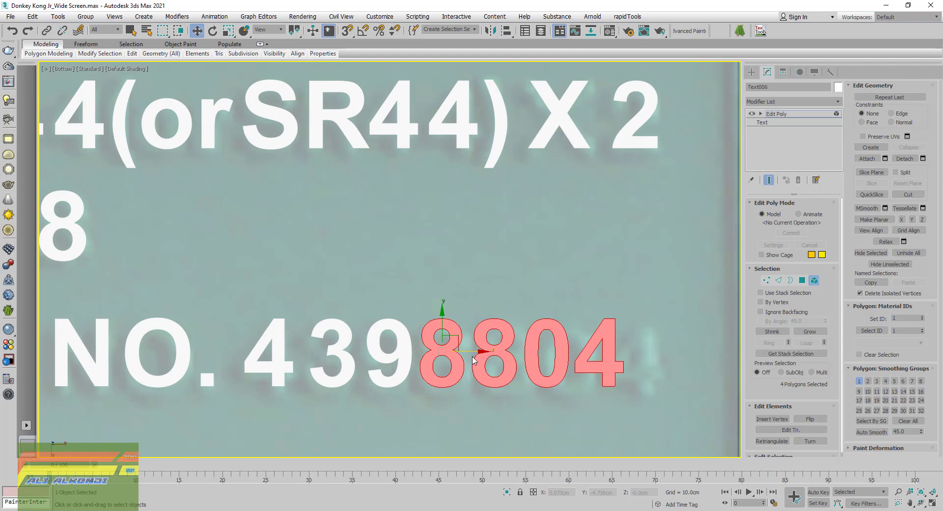
{"action": "left_click_drag", "start_coordinate": [474, 355], "coordinate": [480, 357]}
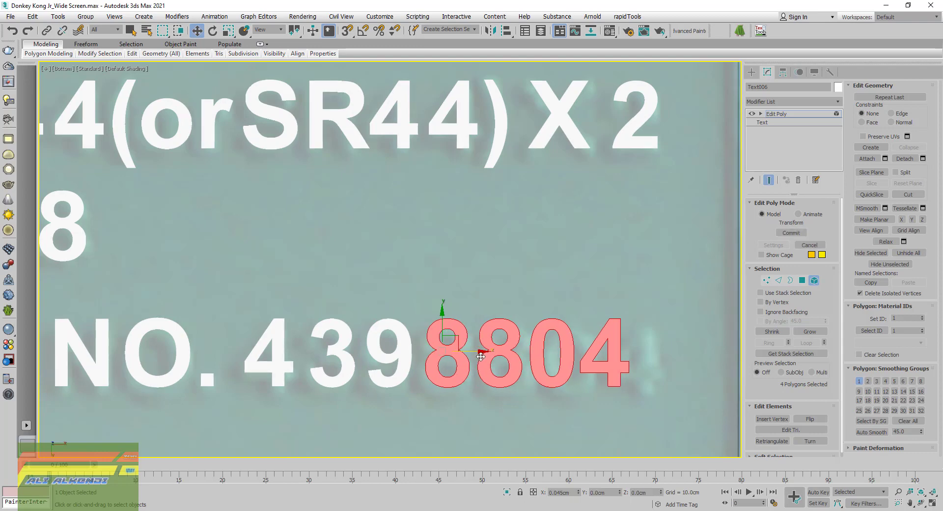
{"action": "left_click", "coordinate": [435, 356], "text": "alt"}
{"action": "middle_click_drag", "start_coordinate": [505, 366], "coordinate": [404, 361]}
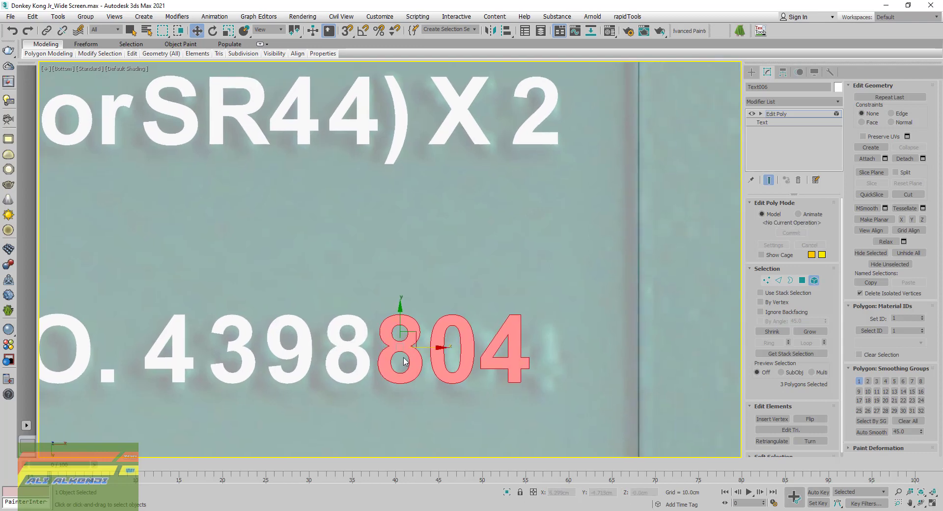
{"action": "left_click_drag", "start_coordinate": [428, 349], "coordinate": [433, 350]}
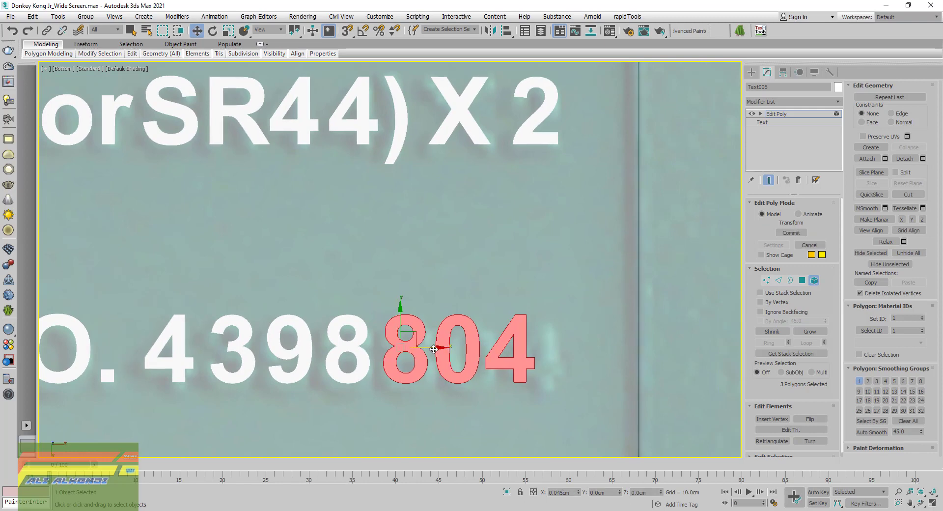
{"action": "left_click", "coordinate": [401, 367], "text": "alt"}
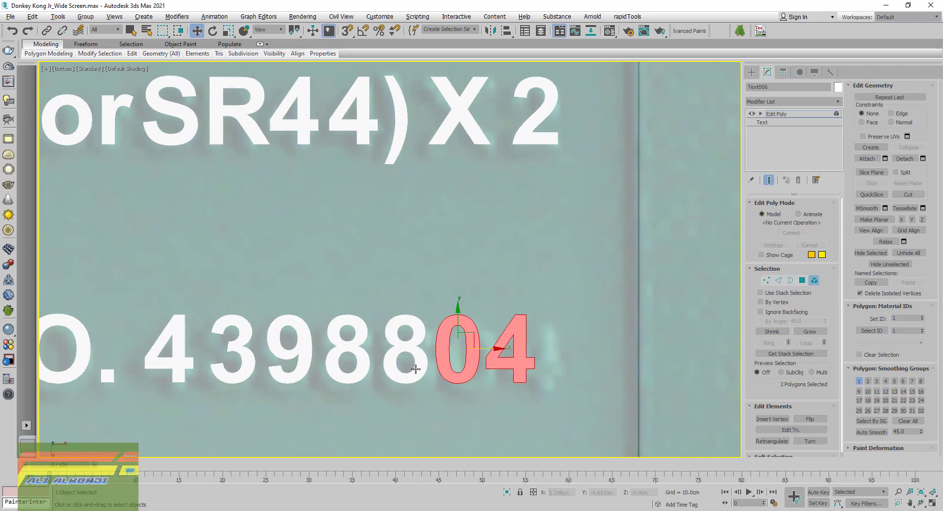
{"action": "middle_click_drag", "start_coordinate": [440, 374], "coordinate": [393, 360]}
{"action": "left_click_drag", "start_coordinate": [445, 335], "coordinate": [459, 340]}
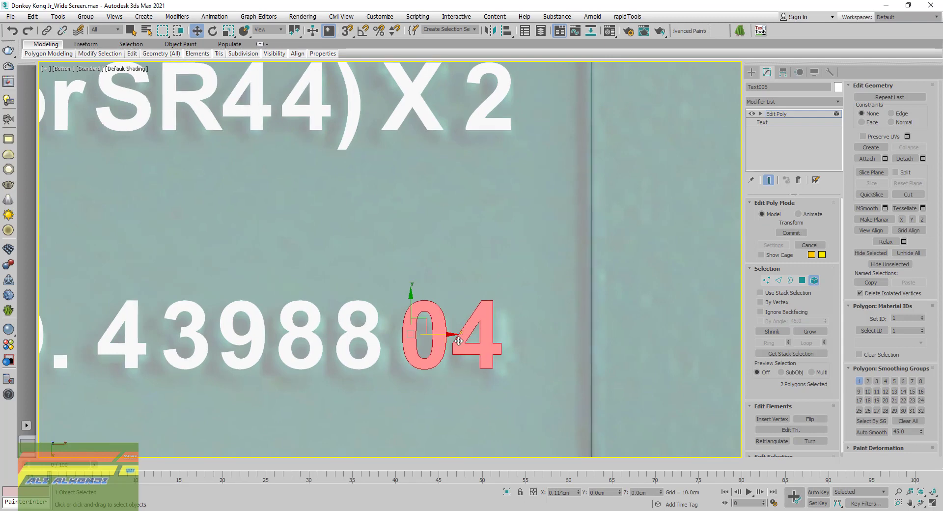
{"action": "left_click", "coordinate": [487, 351]}
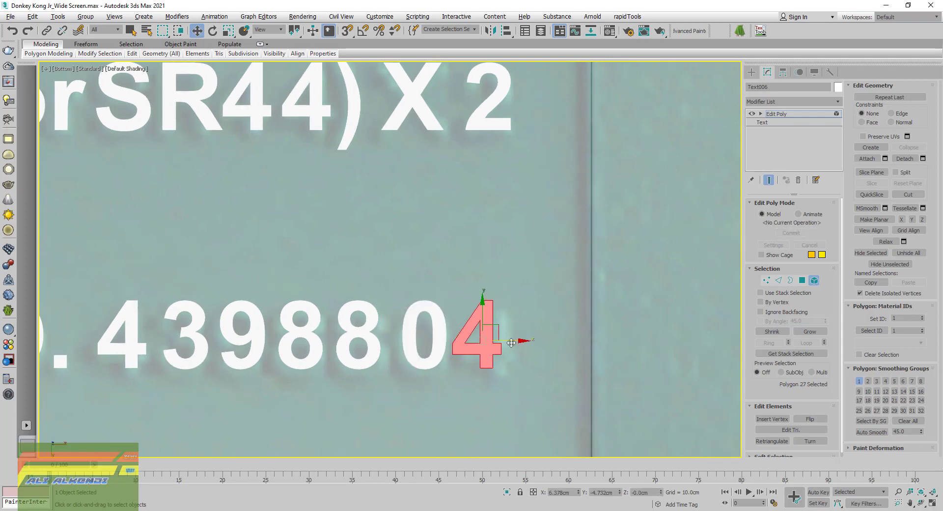
{"action": "left_click_drag", "start_coordinate": [518, 343], "coordinate": [534, 341]}
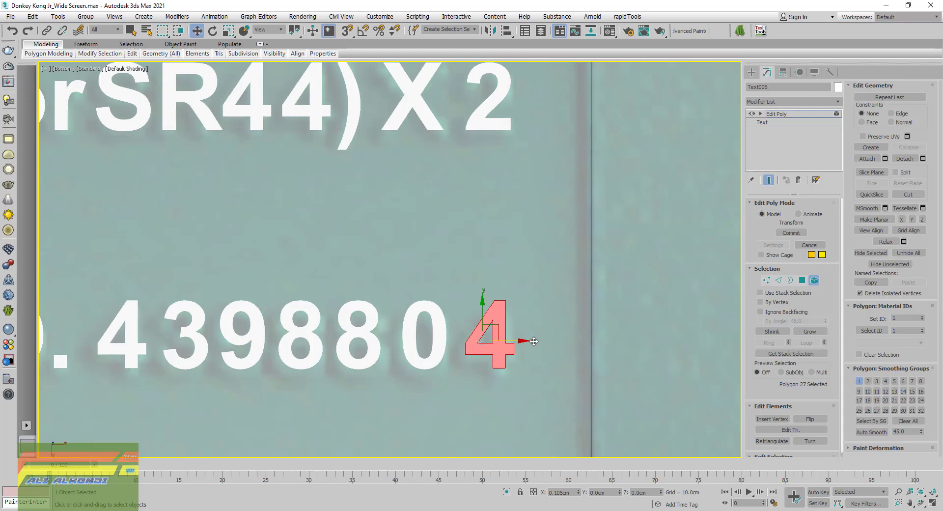
{"action": "scroll", "coordinate": [442, 344], "scroll_direction": "down", "scroll_amount": 8}
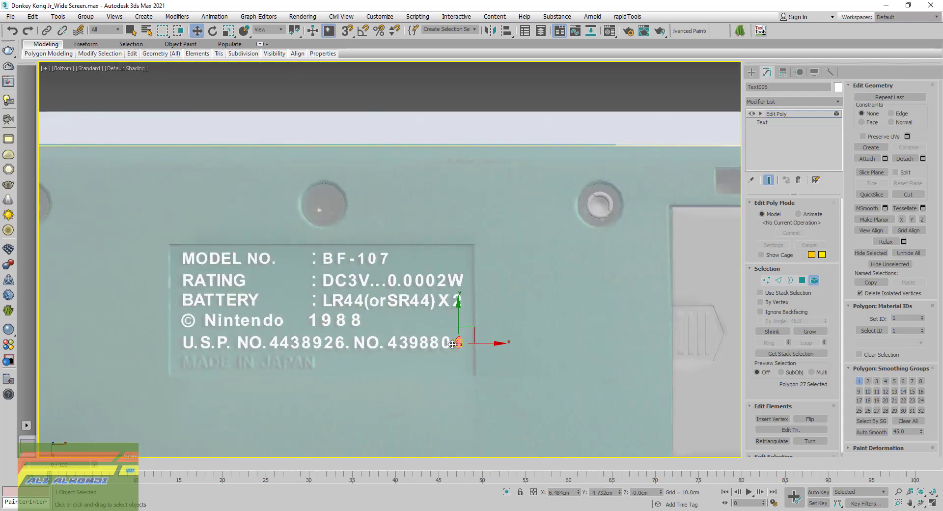
- Clear the character selection, reframe the label plate, and return to the whole text object
{"action": "left_click", "coordinate": [441, 365]}
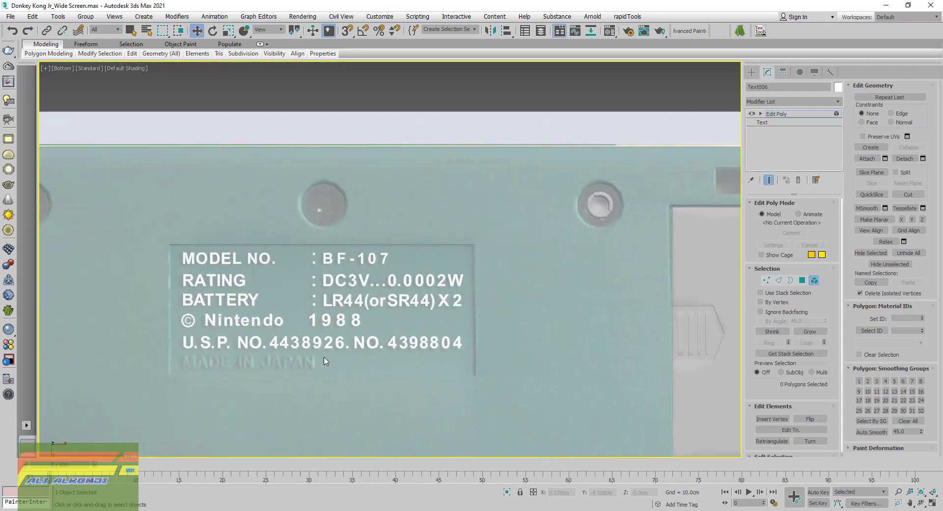
{"action": "middle_click_drag", "start_coordinate": [324, 361], "coordinate": [408, 358]}
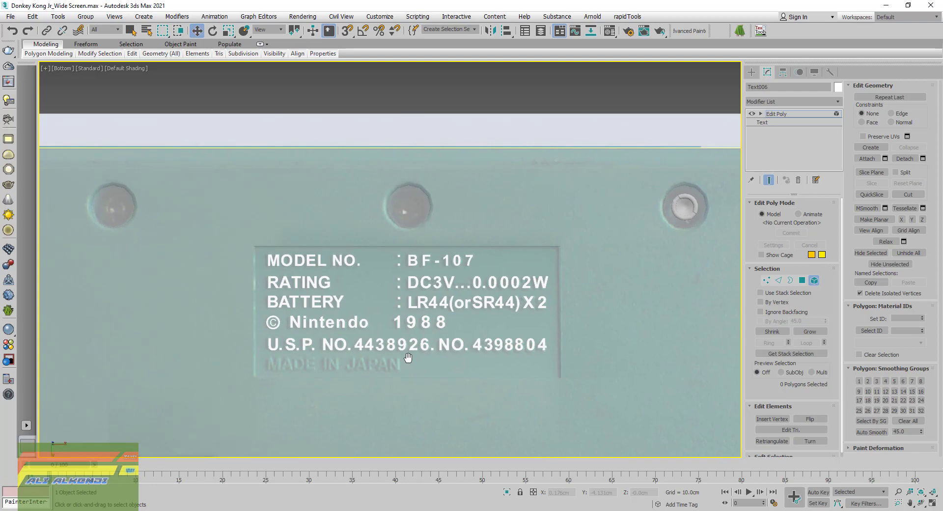
{"action": "middle_click_drag", "start_coordinate": [409, 357], "coordinate": [408, 343]}
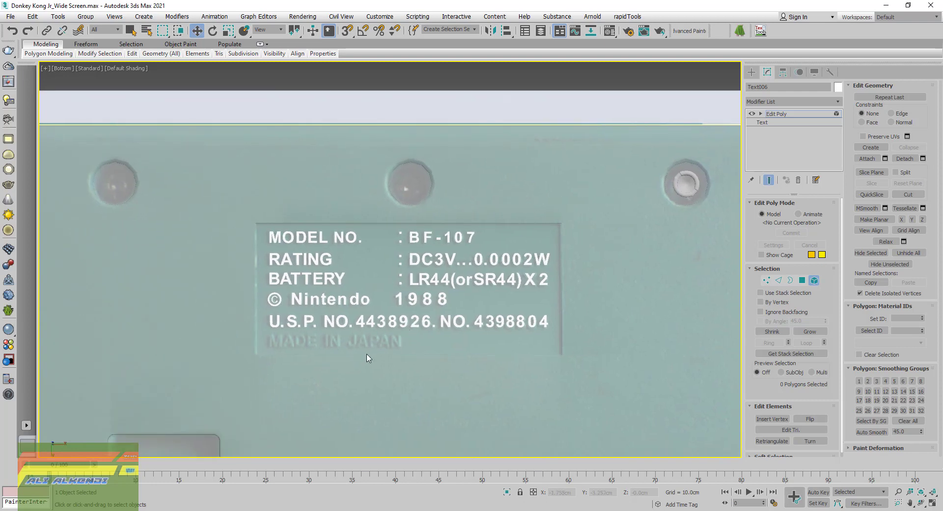
{"action": "scroll", "coordinate": [353, 331], "scroll_direction": "up", "scroll_amount": 2}
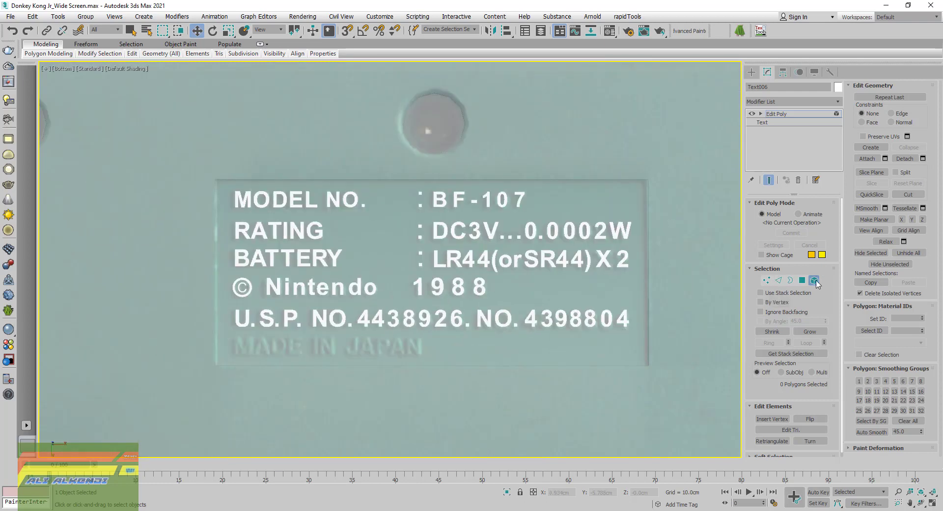
{"action": "left_click", "coordinate": [814, 280]}
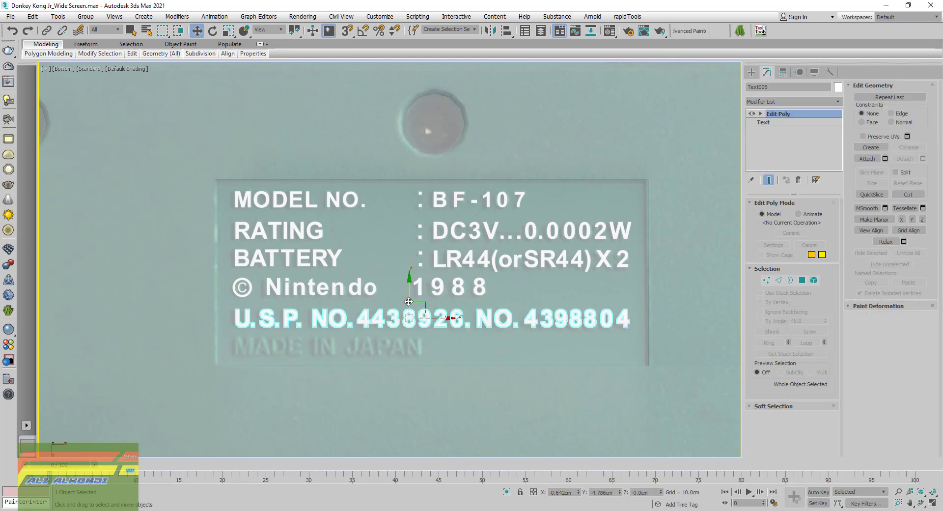
- Shift-drag a copy one row lower and delete the copy's Edit Poly modifier
{"action": "left_click_drag", "start_coordinate": [409, 284], "coordinate": [408, 314], "text": "shift"}
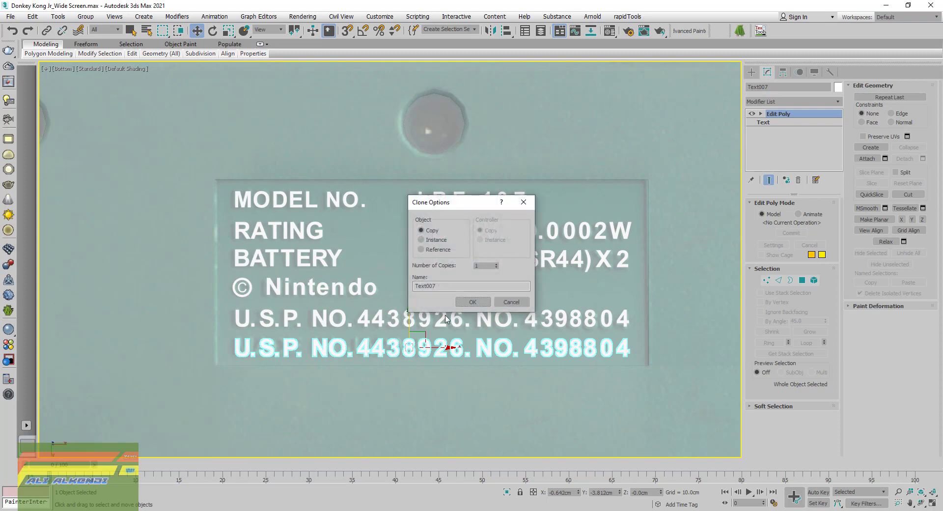
{"action": "left_click", "coordinate": [474, 305]}
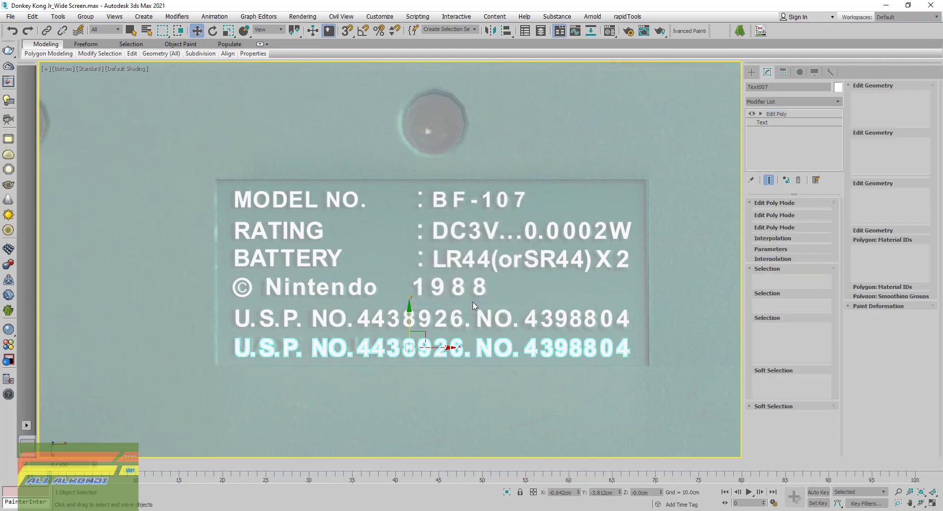
{"action": "left_click", "coordinate": [798, 180]}
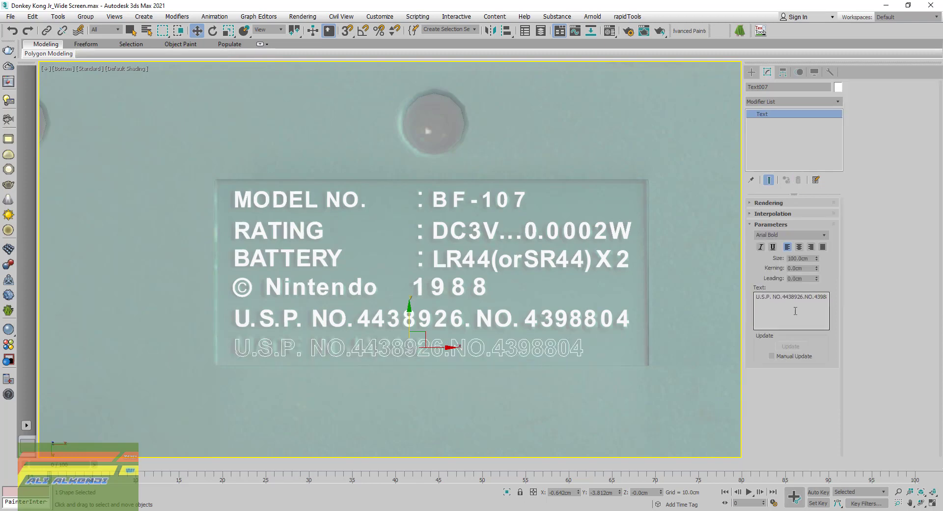
- Clear the copied number, move Text007 below the reference lines, and enter the text MADE IN JAPAN
{"action": "left_click", "coordinate": [795, 298]}
{"action": "key", "text": "ctrl+a"}
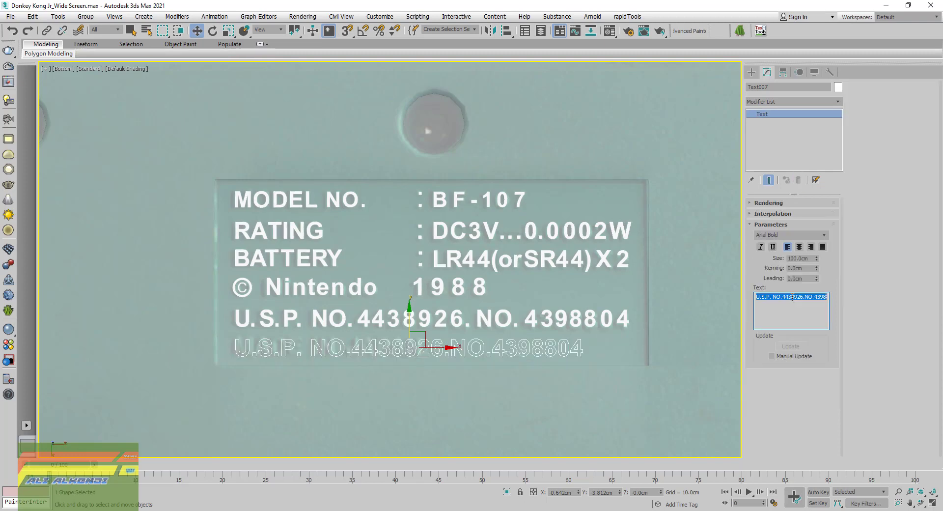
{"action": "key", "text": "BackSpace"}
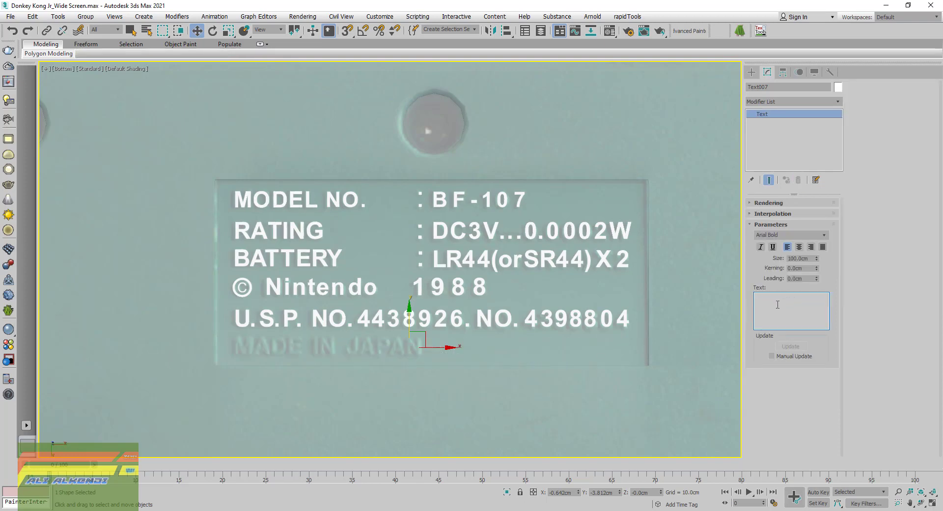
{"action": "scroll", "coordinate": [364, 344], "scroll_direction": "up", "scroll_amount": 2}
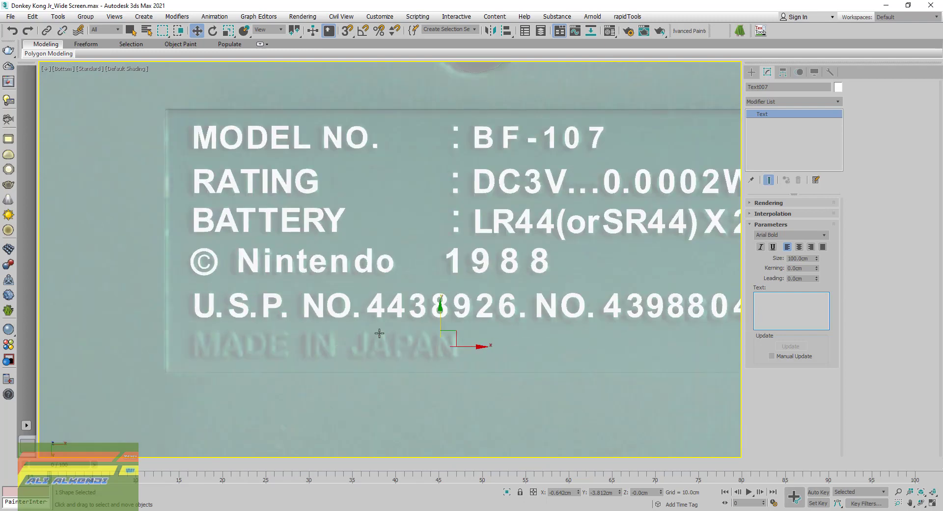
{"action": "left_click_drag", "start_coordinate": [442, 314], "coordinate": [442, 329]}
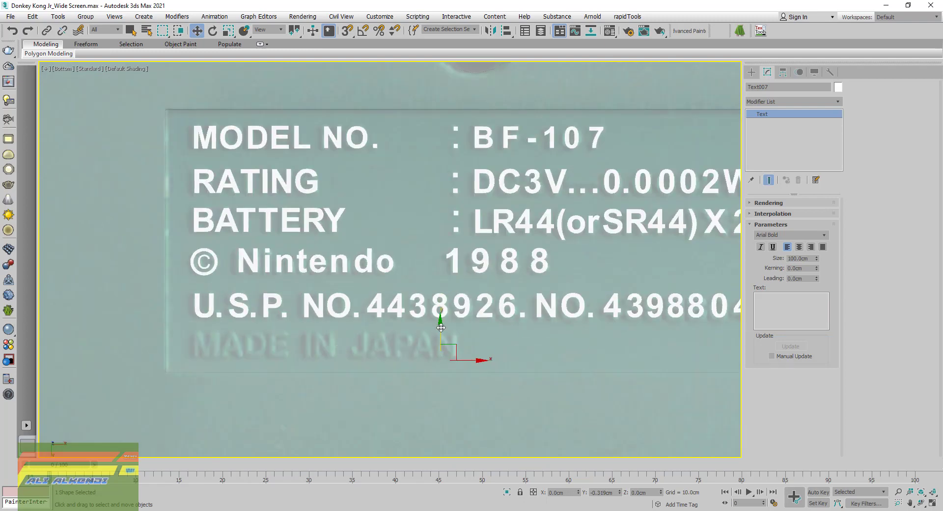
{"action": "left_click", "coordinate": [778, 301]}
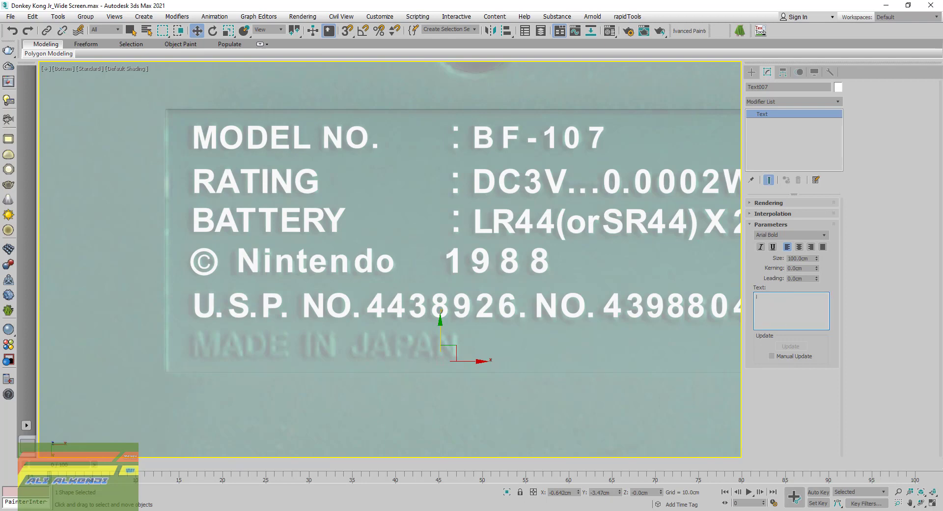
{"action": "type", "text": "MADE "}
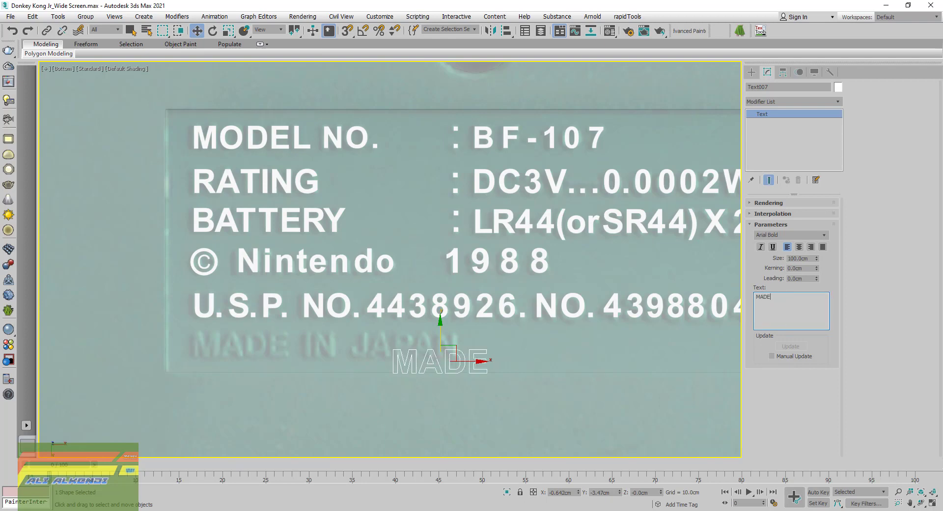
{"action": "type", "text": "IN"}
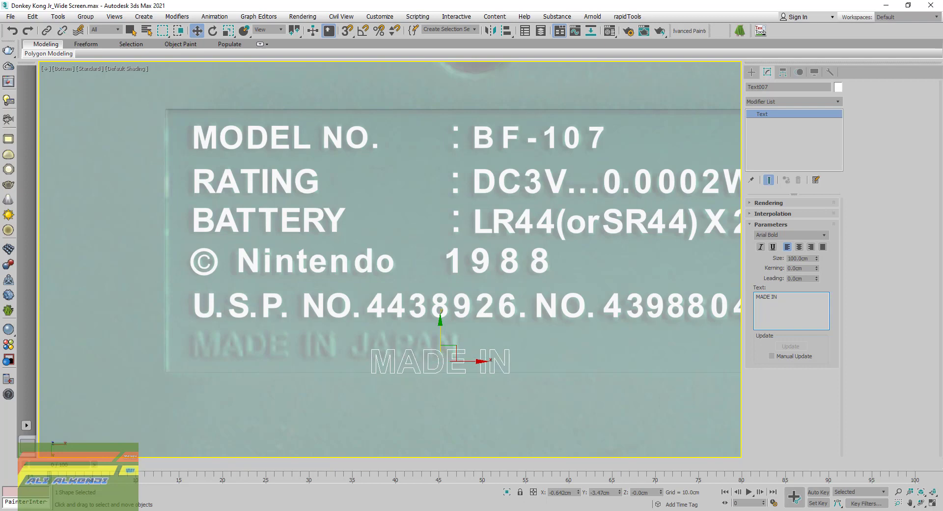
{"action": "type", "text": " JAP"}
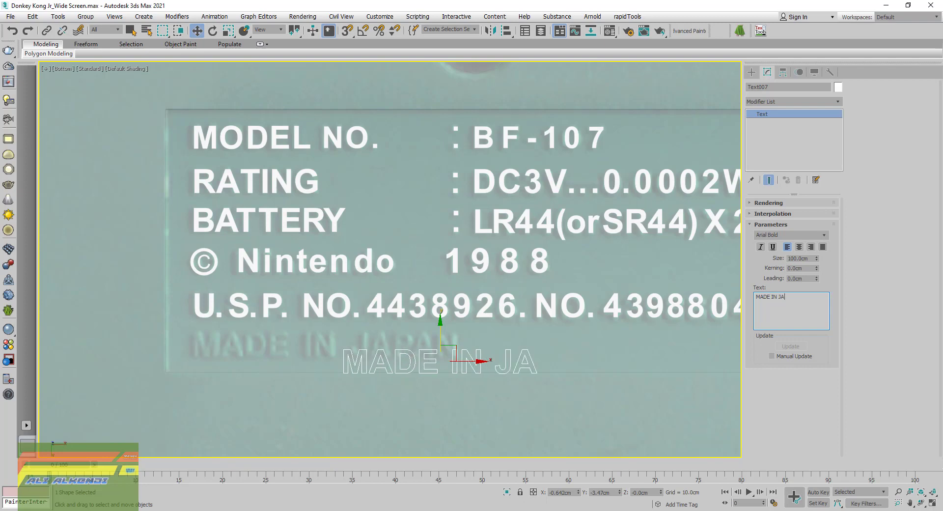
{"action": "type", "text": "AN"}
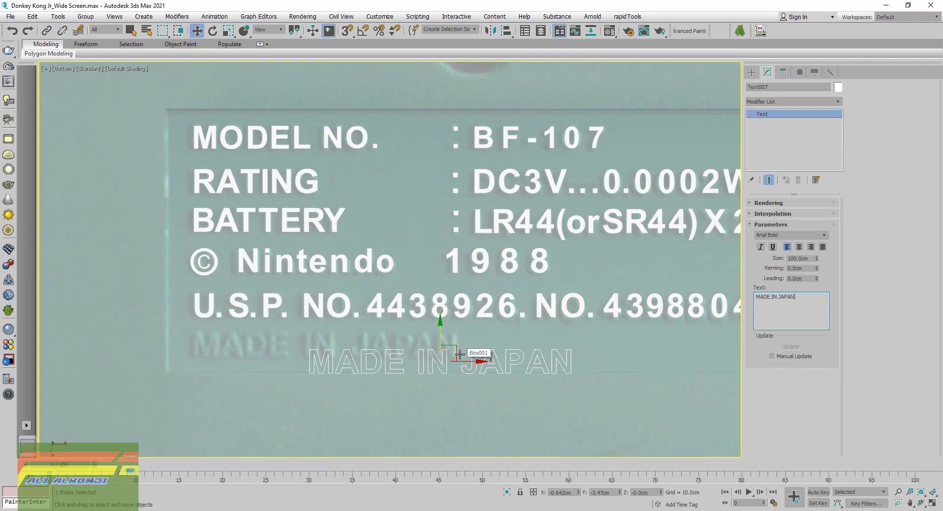
- Move the MADE IN JAPAN text left and up onto the reference lettering
{"action": "mouse_move", "coordinate": [456, 346]}
{"action": "left_mouse_down"}
{"action": "mouse_move", "coordinate": [315, 347]}
{"action": "mouse_move", "coordinate": [342, 331]}
{"action": "left_mouse_up"}
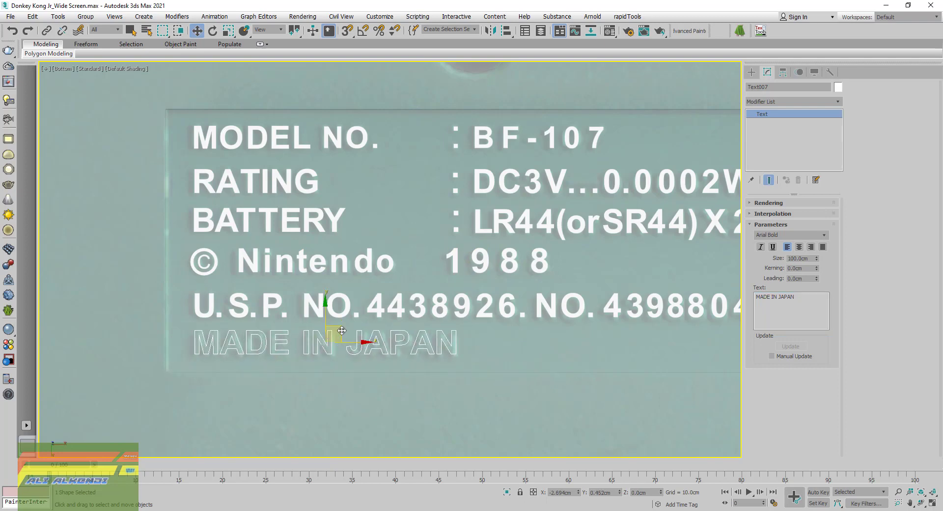
{"action": "scroll", "coordinate": [238, 325], "scroll_direction": "up", "scroll_amount": 5}
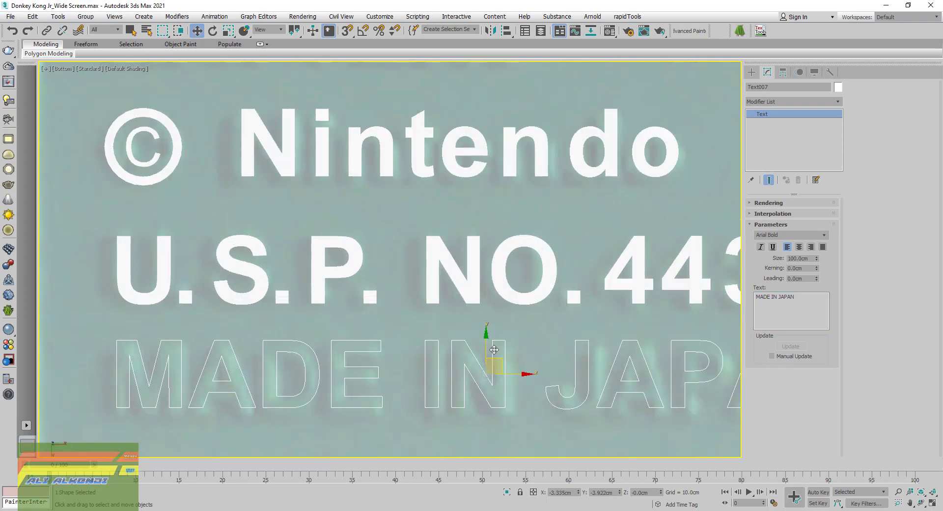
{"action": "mouse_move", "coordinate": [494, 349]}
{"action": "left_mouse_down"}
{"action": "mouse_move", "coordinate": [462, 235]}
{"action": "mouse_move", "coordinate": [486, 349]}
{"action": "left_mouse_up"}
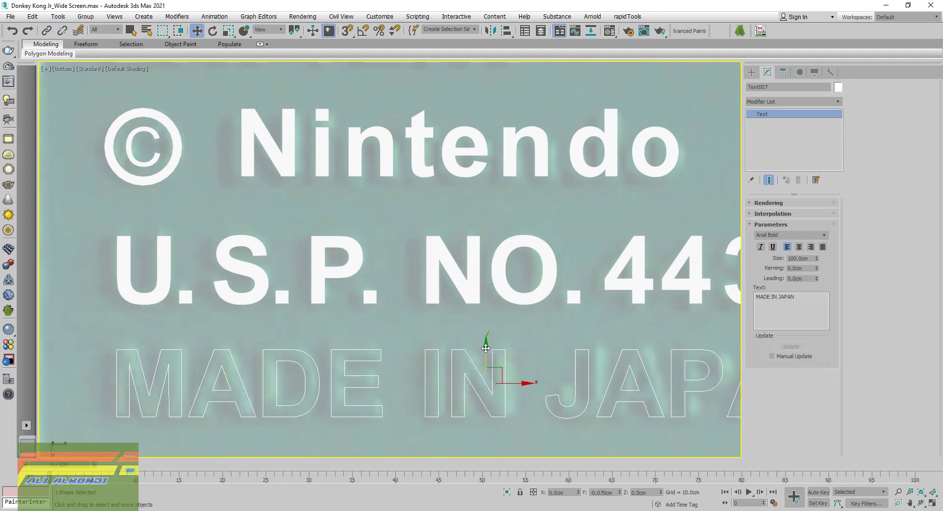
{"action": "left_click_drag", "start_coordinate": [486, 348], "coordinate": [486, 348]}
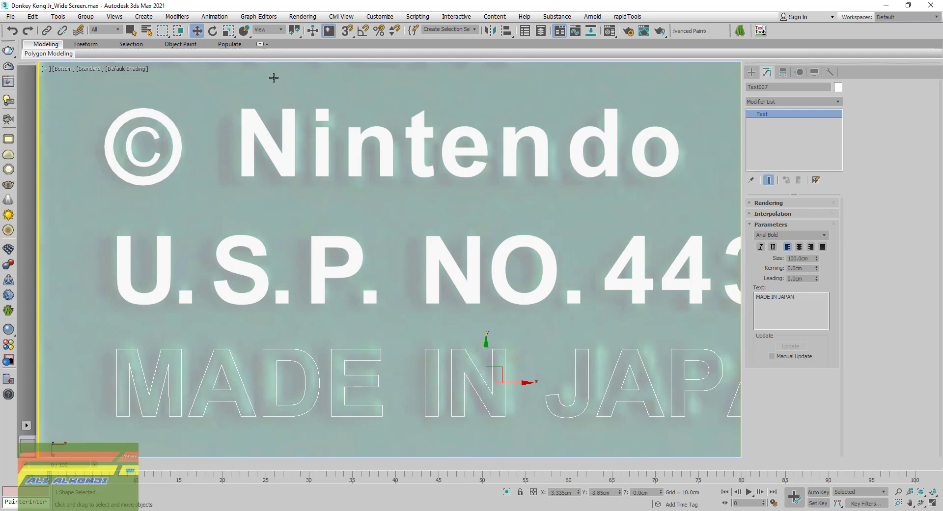
- Widen the text to 103% along X with non-uniform scale, then return to Move
{"action": "left_click", "coordinate": [228, 31]}
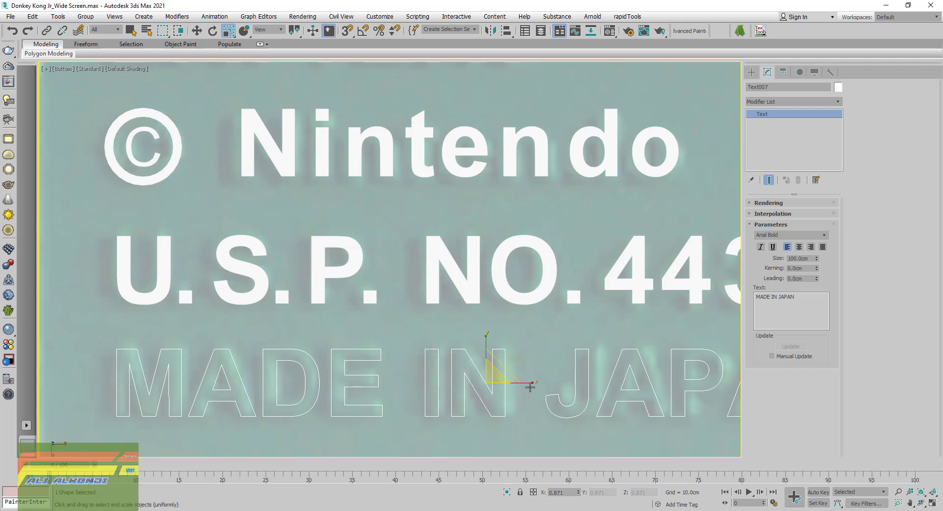
{"action": "key", "text": "r"}
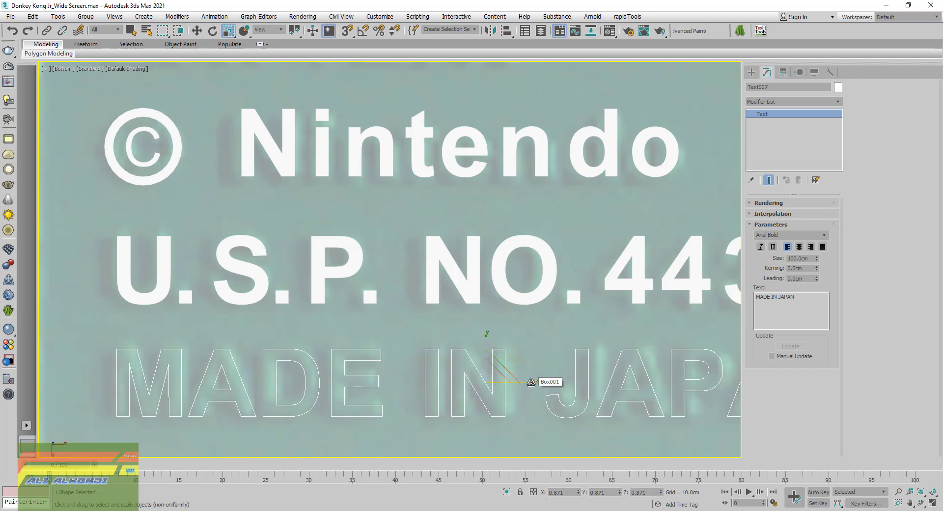
{"action": "left_click_drag", "start_coordinate": [531, 383], "coordinate": [533, 382]}
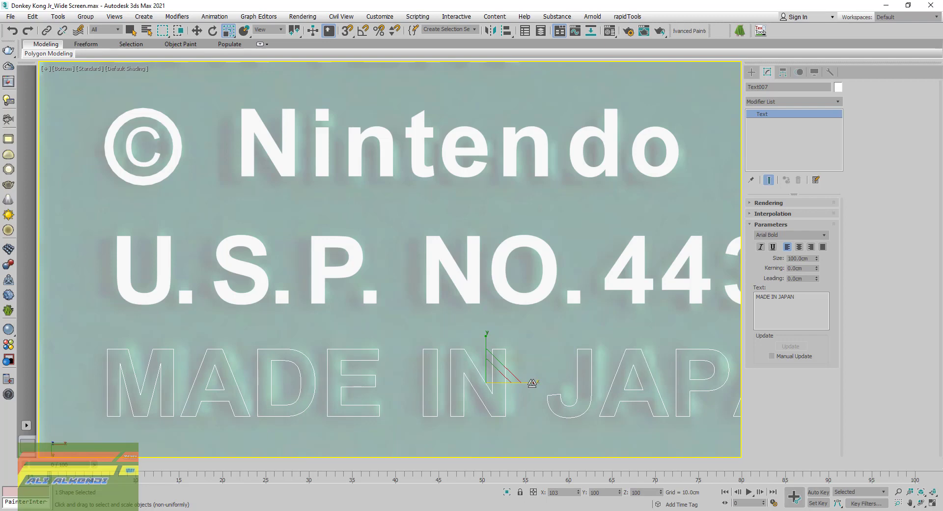
{"action": "left_click", "coordinate": [197, 30]}
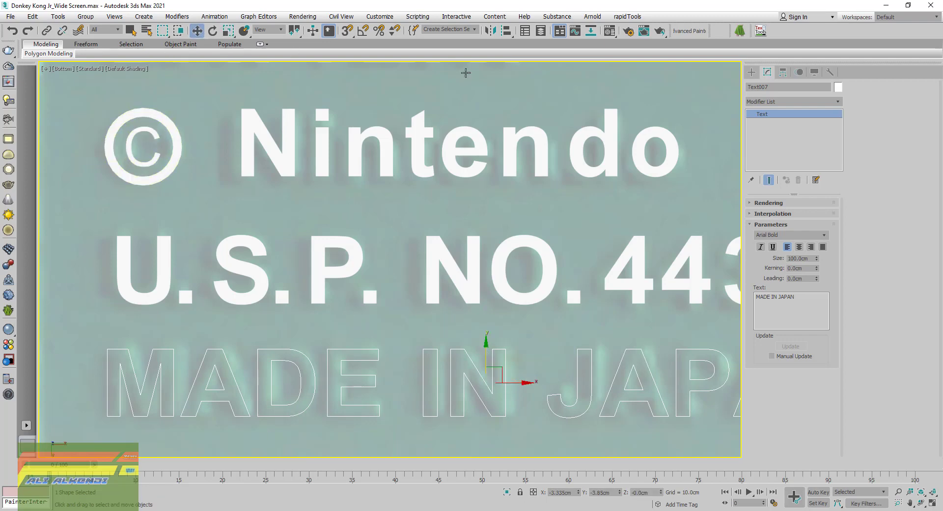
{"action": "left_click", "coordinate": [838, 102]}
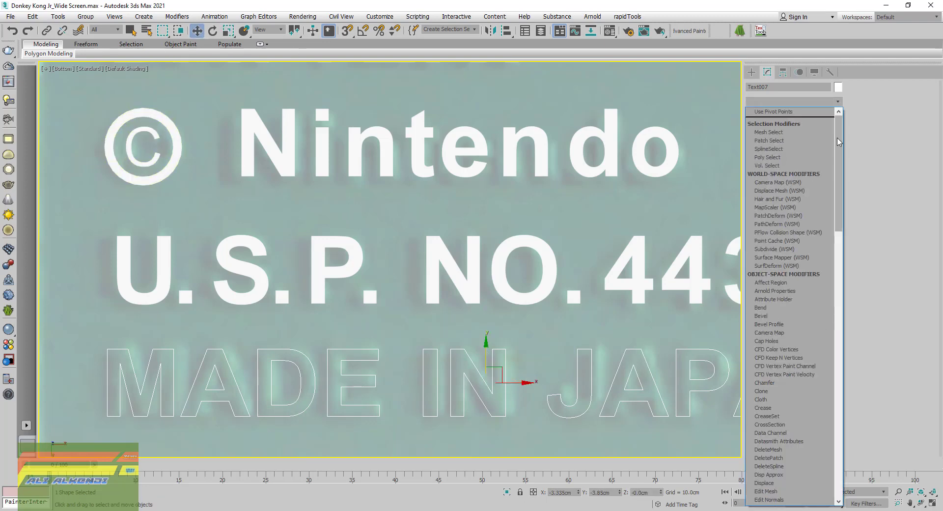
{"action": "left_click_drag", "start_coordinate": [840, 145], "coordinate": [841, 182]}
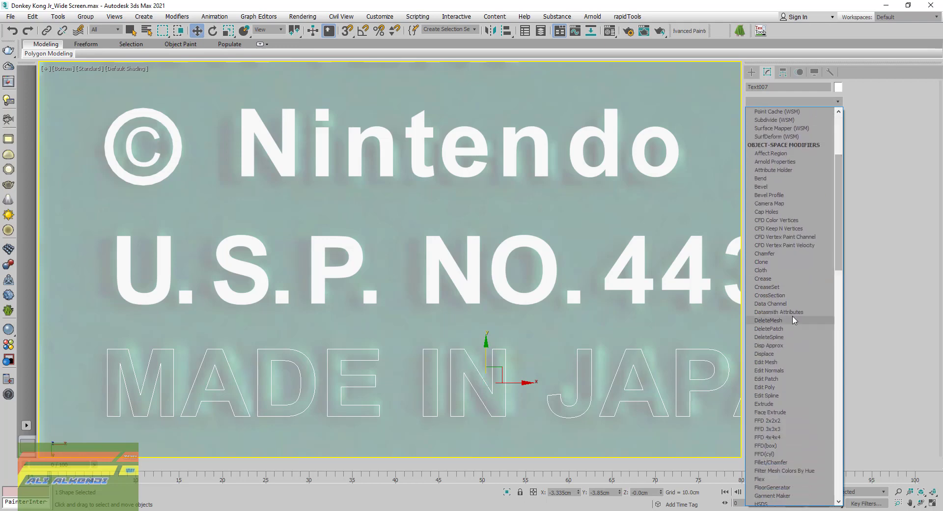
- Add an Edit Poly modifier, select all letter elements, and reposition them below the U.S.P. line
{"action": "left_click", "coordinate": [765, 388]}
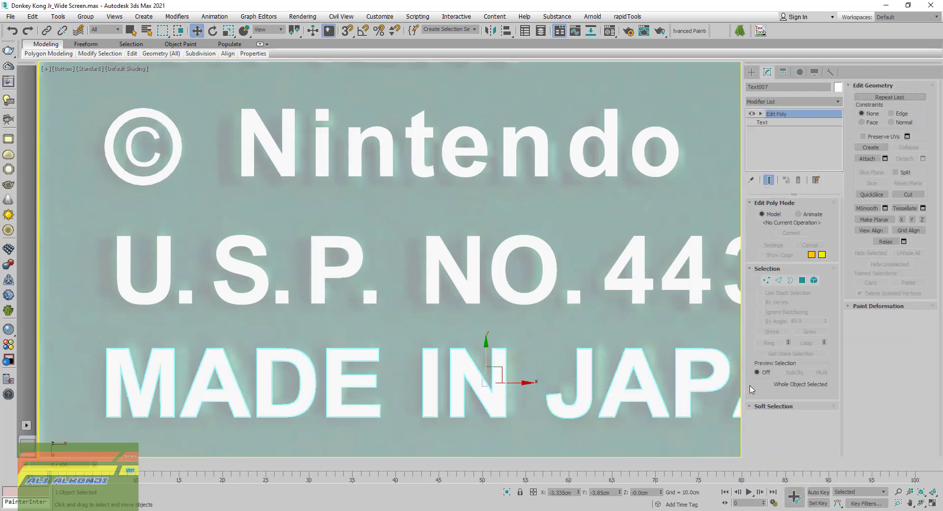
{"action": "left_click", "coordinate": [815, 281]}
{"action": "scroll", "coordinate": [320, 388], "scroll_direction": "down", "scroll_amount": 3}
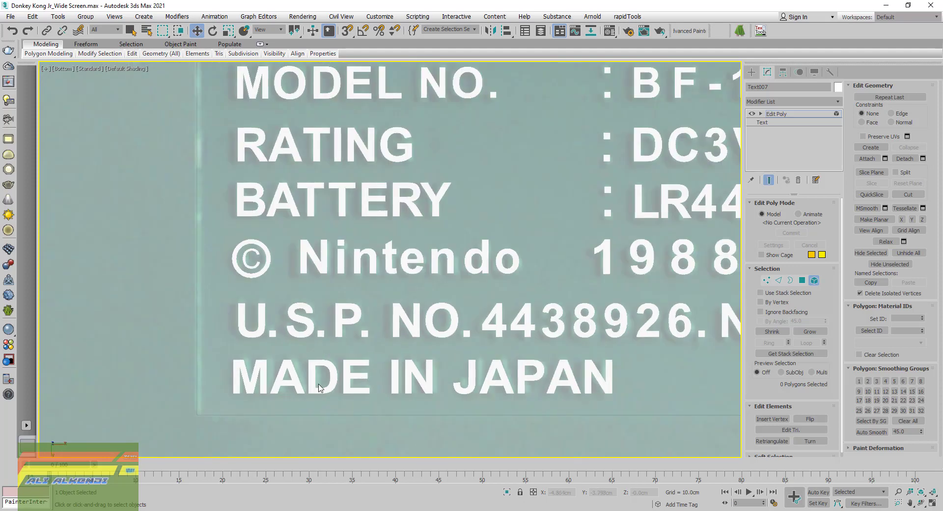
{"action": "left_click_drag", "start_coordinate": [714, 453], "coordinate": [714, 453]}
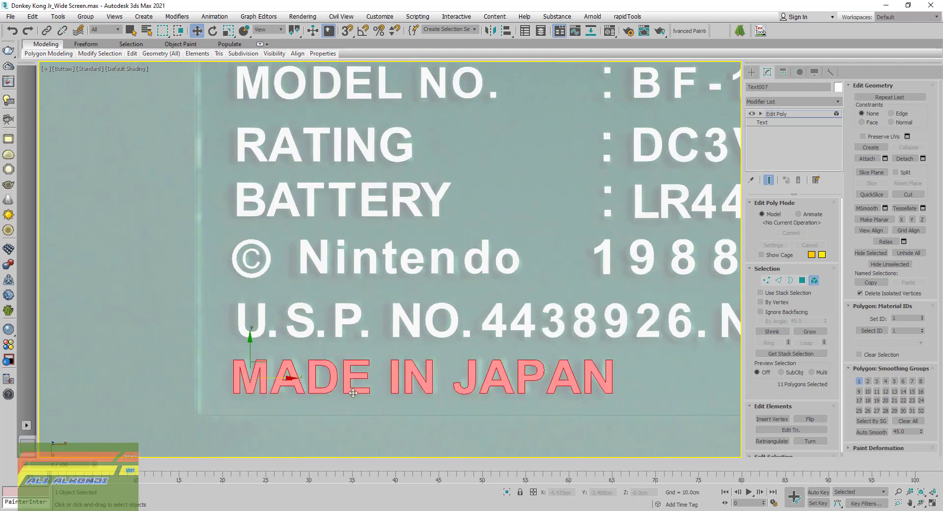
{"action": "scroll", "coordinate": [253, 383], "scroll_direction": "up", "scroll_amount": 3}
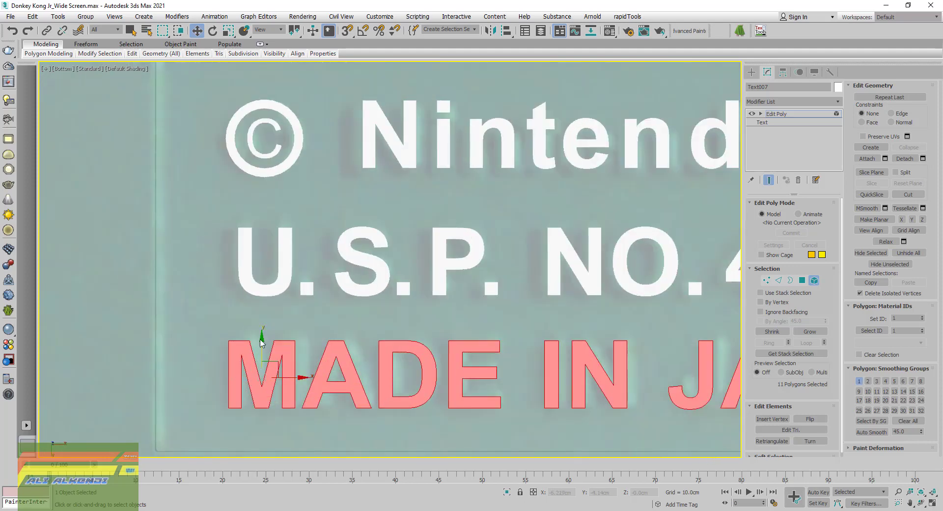
{"action": "left_click_drag", "start_coordinate": [262, 339], "coordinate": [271, 232]}
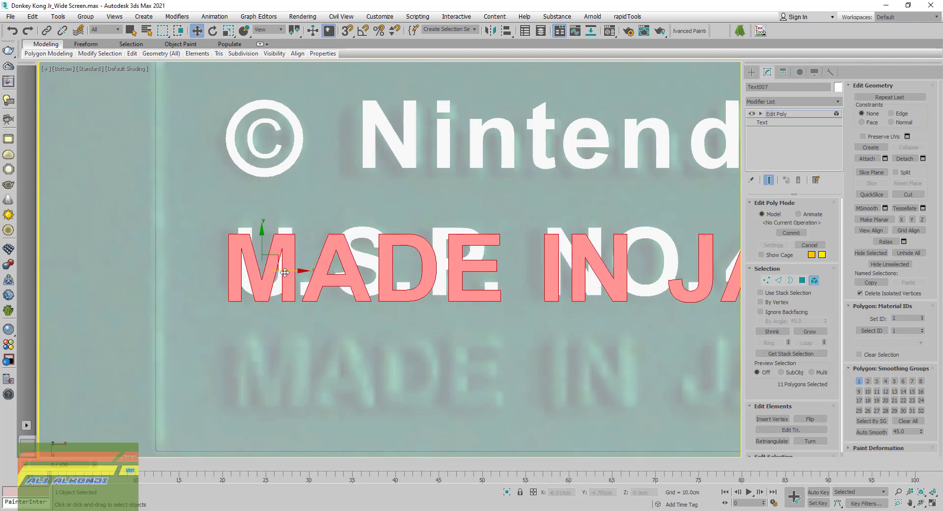
{"action": "left_click_drag", "start_coordinate": [297, 272], "coordinate": [306, 273]}
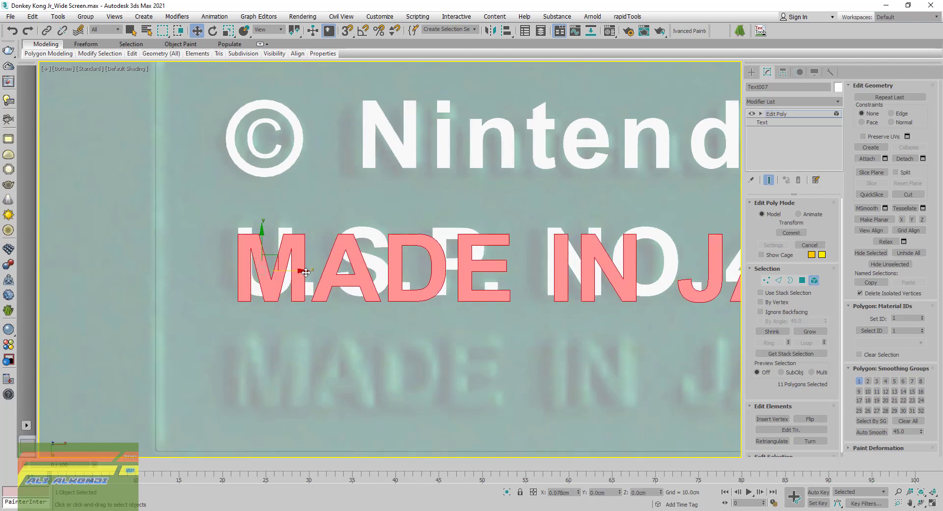
{"action": "left_click_drag", "start_coordinate": [272, 243], "coordinate": [287, 349]}
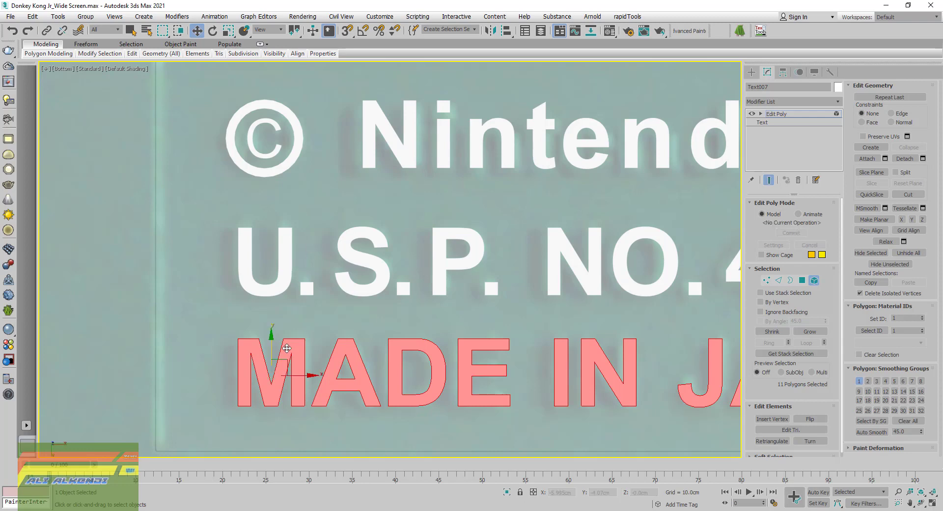
- Deselect MADE and IN, nudge JAPAN right, then nudge APAN slightly left
{"action": "middle_click_drag", "start_coordinate": [366, 408], "coordinate": [315, 380]}
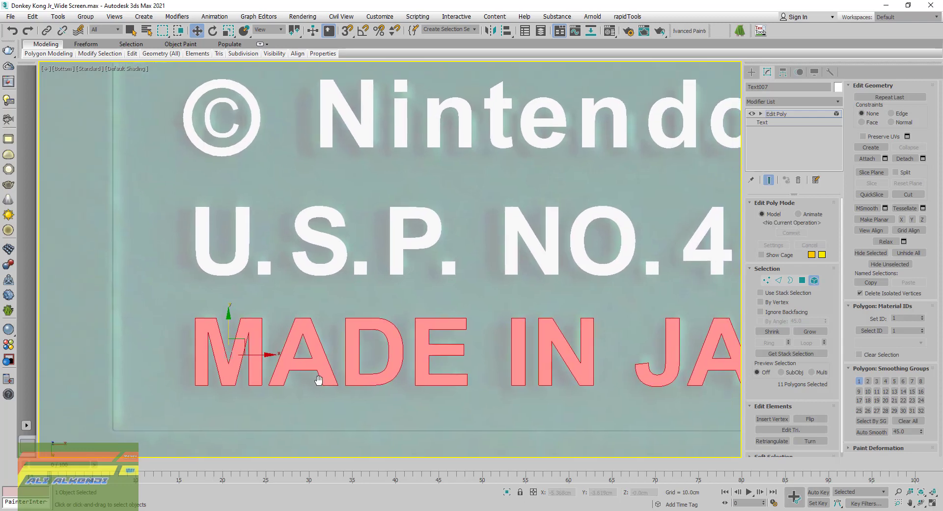
{"action": "left_click", "coordinate": [223, 380], "text": "alt"}
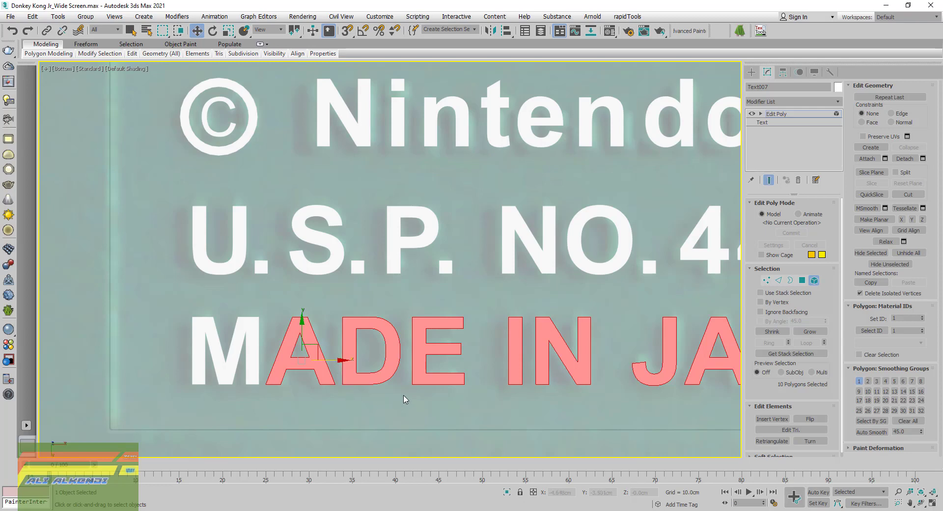
{"action": "left_click_drag", "start_coordinate": [358, 373], "coordinate": [447, 338], "text": "alt"}
{"action": "middle_click_drag", "start_coordinate": [472, 358], "coordinate": [287, 335]}
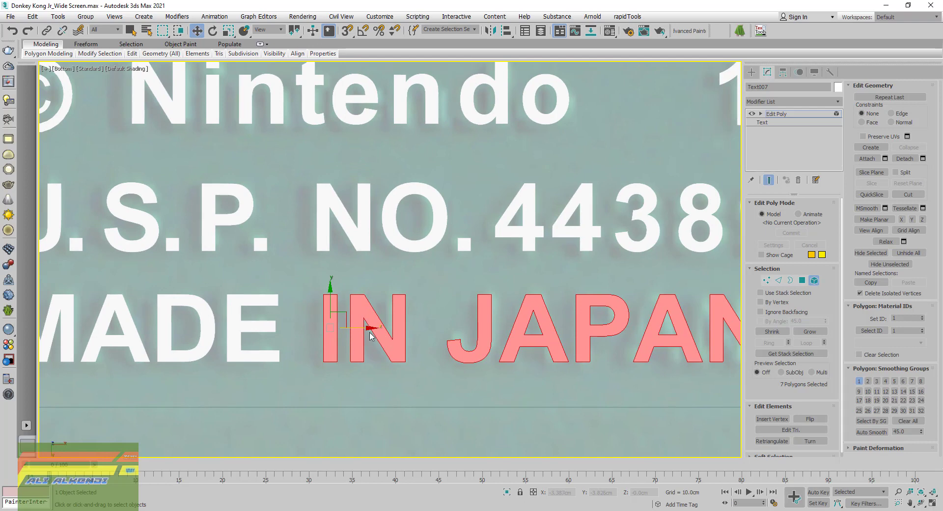
{"action": "left_click_drag", "start_coordinate": [328, 340], "coordinate": [330, 343], "text": "alt"}
{"action": "middle_click_drag", "start_coordinate": [436, 364], "coordinate": [306, 361]}
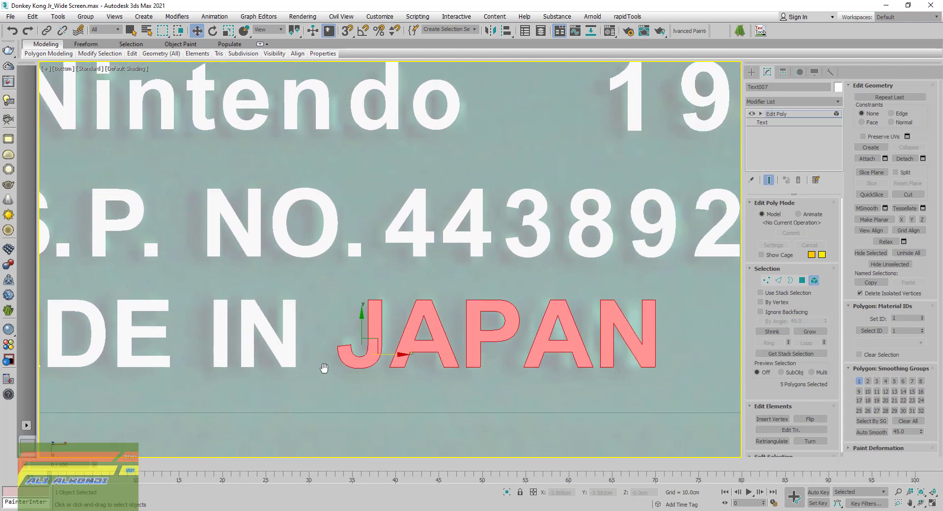
{"action": "left_click_drag", "start_coordinate": [374, 350], "coordinate": [377, 350]}
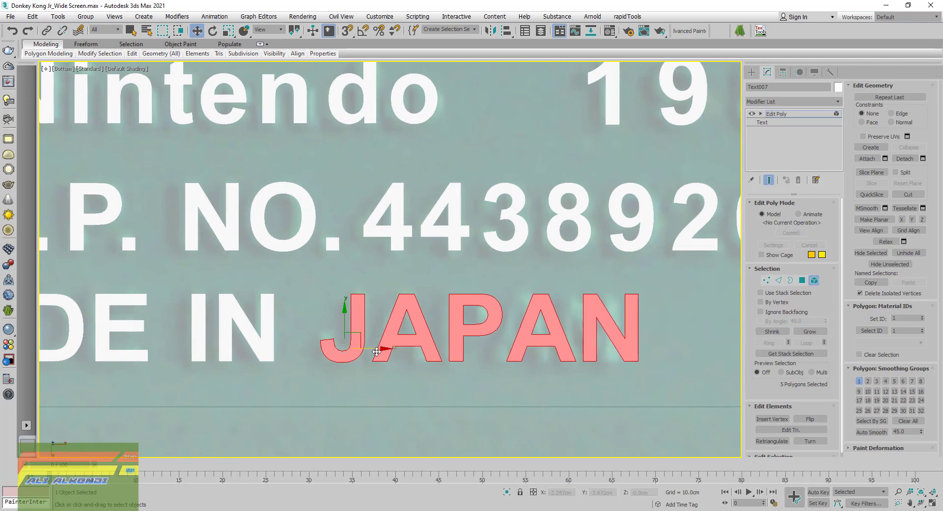
{"action": "middle_click_drag", "start_coordinate": [401, 354], "coordinate": [322, 348]}
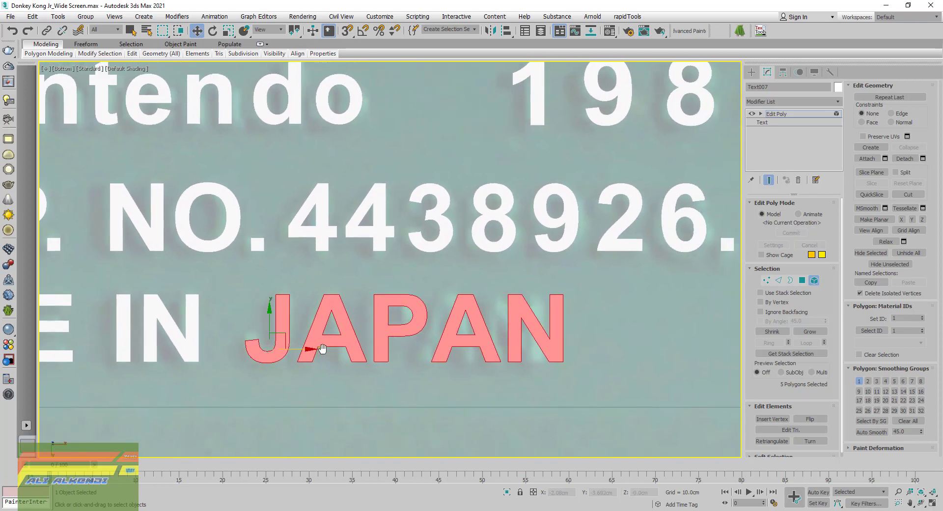
{"action": "left_click", "coordinate": [268, 352], "text": "alt"}
{"action": "left_click_drag", "start_coordinate": [365, 338], "coordinate": [363, 339]}
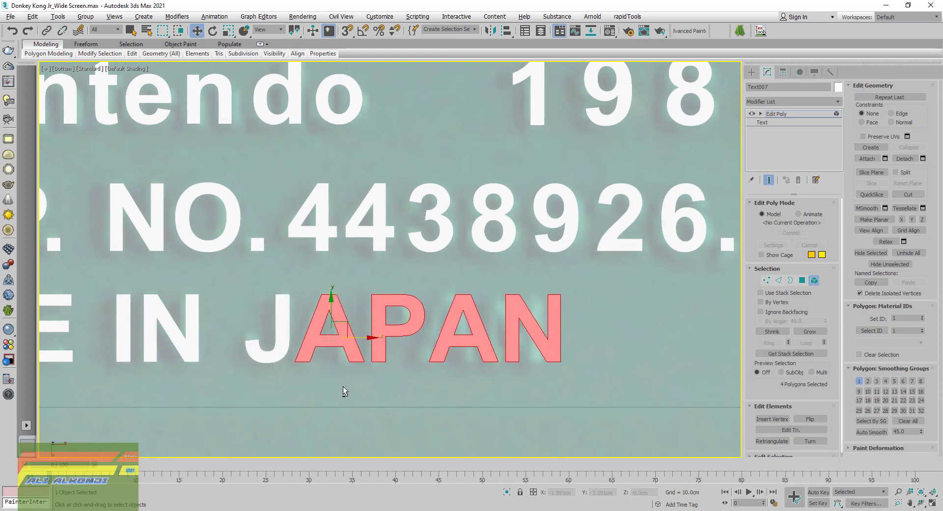
- Move the final A and N slightly left, then shift the N further left alone
{"action": "left_click", "coordinate": [361, 351], "text": "alt"}
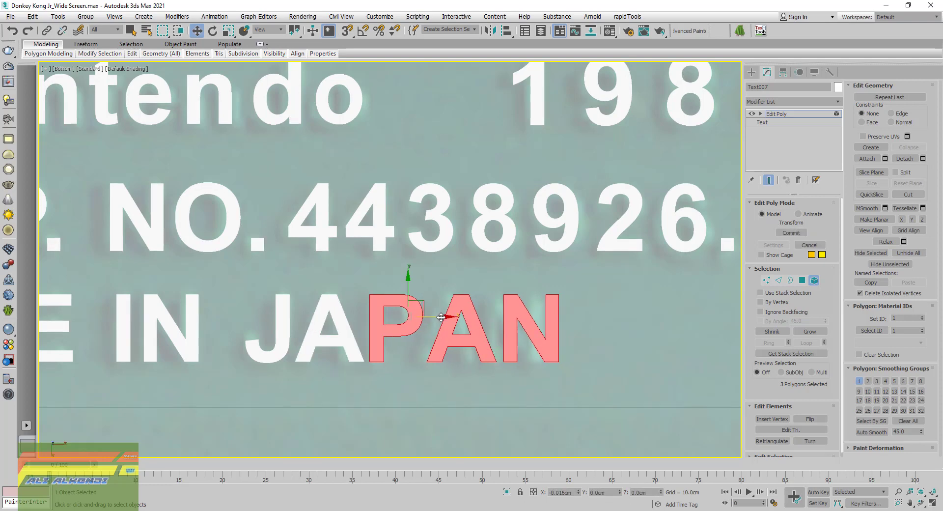
{"action": "left_click", "coordinate": [381, 354], "text": "alt"}
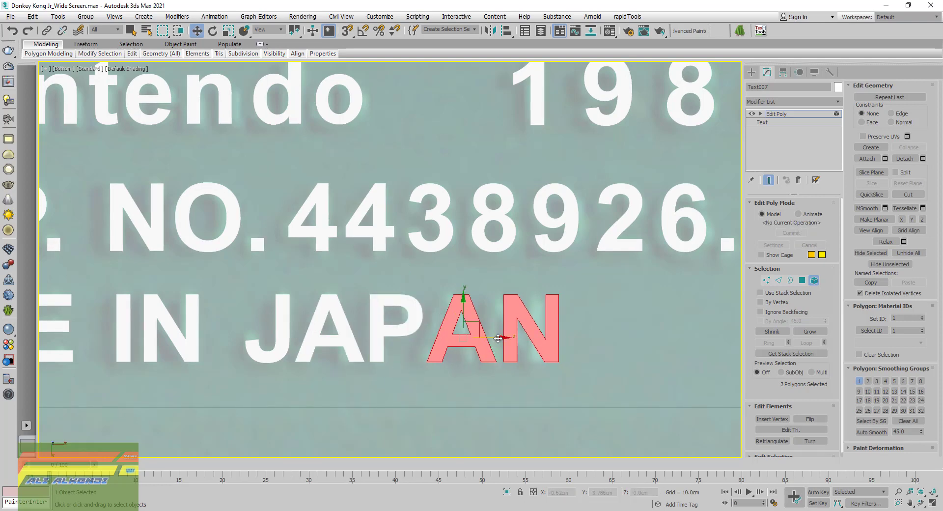
{"action": "left_click_drag", "start_coordinate": [498, 338], "coordinate": [490, 338]}
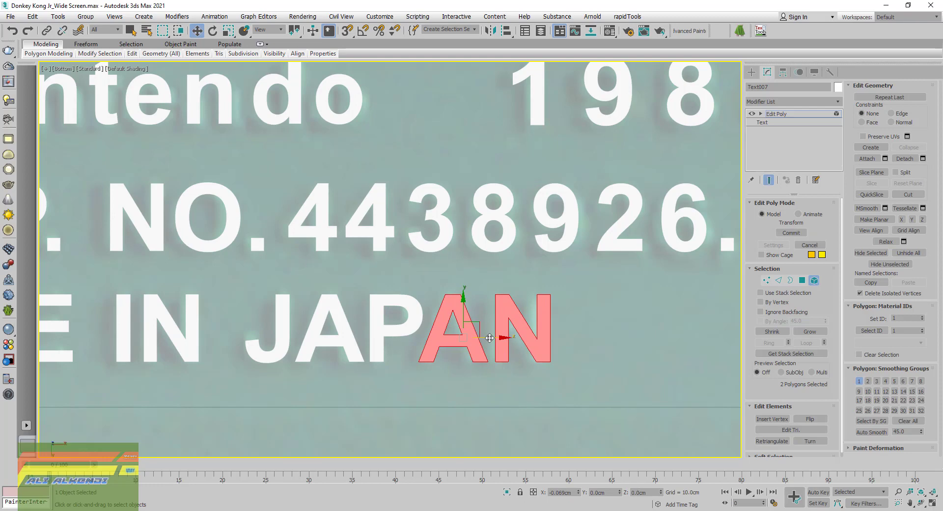
{"action": "left_click", "coordinate": [437, 332], "text": "alt"}
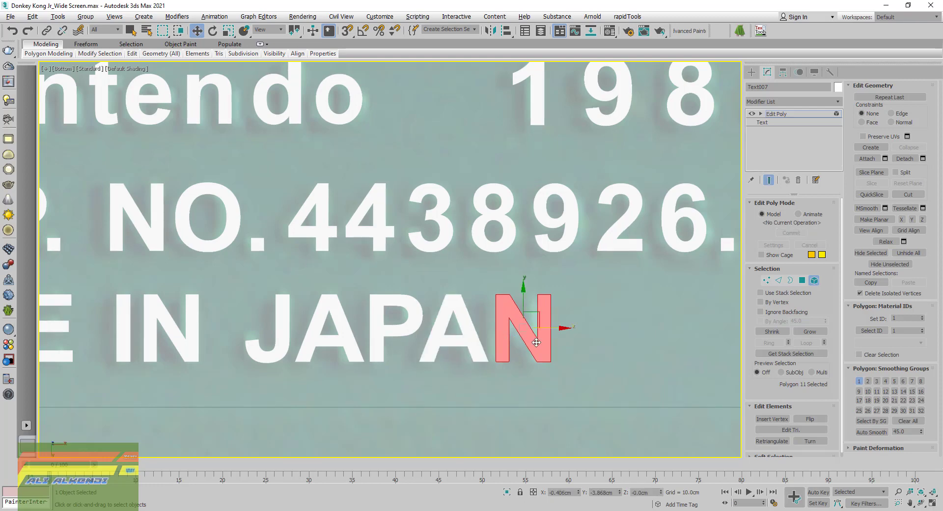
{"action": "left_click_drag", "start_coordinate": [560, 329], "coordinate": [557, 330]}
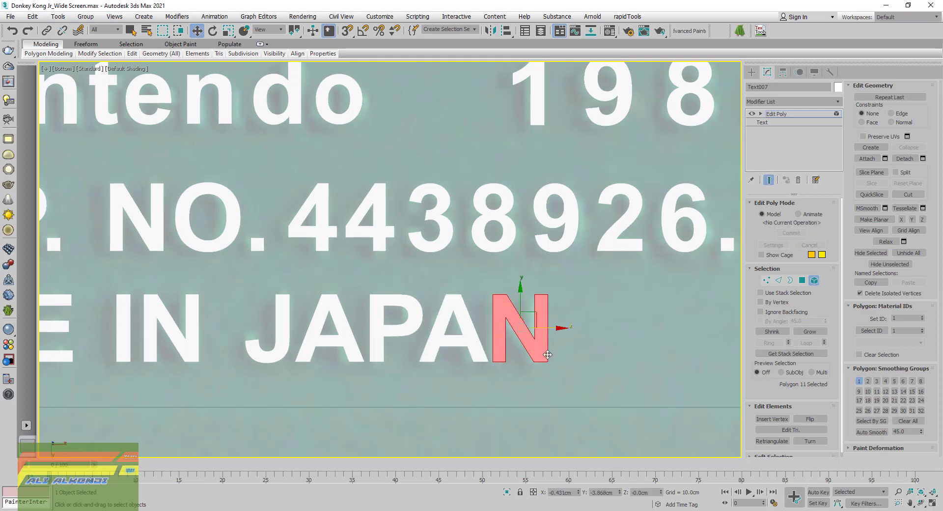
{"action": "left_click", "coordinate": [522, 389]}
- Return to the whole text object, inspect the label plate, then switch to the Honeyview reference photo
{"action": "left_click", "coordinate": [814, 280]}
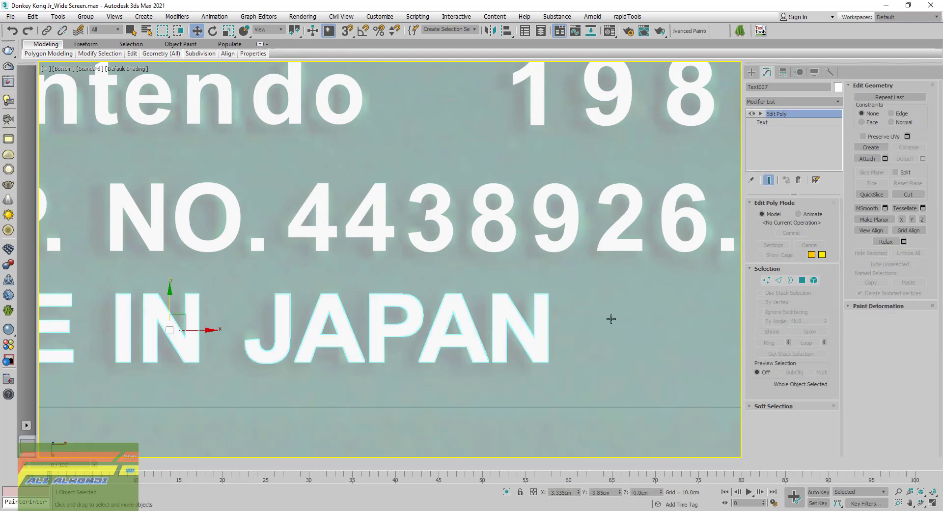
{"action": "scroll", "coordinate": [570, 329], "scroll_direction": "down", "scroll_amount": 3}
{"action": "scroll", "coordinate": [570, 329], "scroll_direction": "down", "scroll_amount": 3}
{"action": "middle_click_drag", "start_coordinate": [501, 328], "coordinate": [468, 371]}
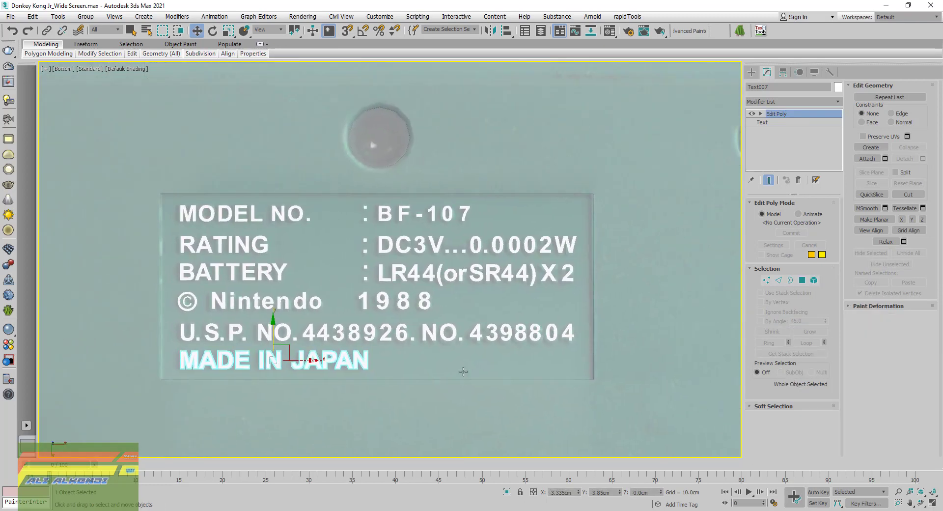
{"action": "scroll", "coordinate": [356, 299], "scroll_direction": "up", "scroll_amount": 4}
{"action": "scroll", "coordinate": [356, 299], "scroll_direction": "up", "scroll_amount": 2}
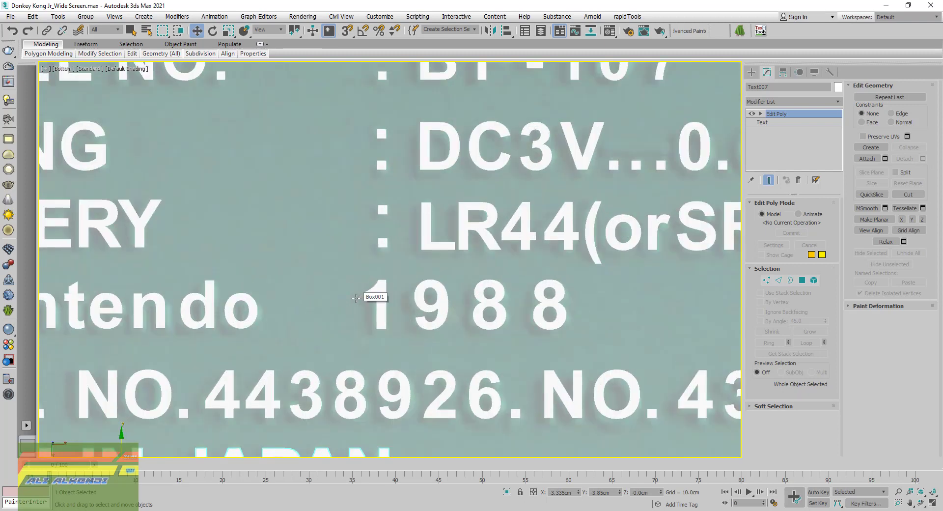
{"action": "scroll", "coordinate": [356, 298], "scroll_direction": "down", "scroll_amount": 2}
{"action": "scroll", "coordinate": [356, 299], "scroll_direction": "down", "scroll_amount": 4}
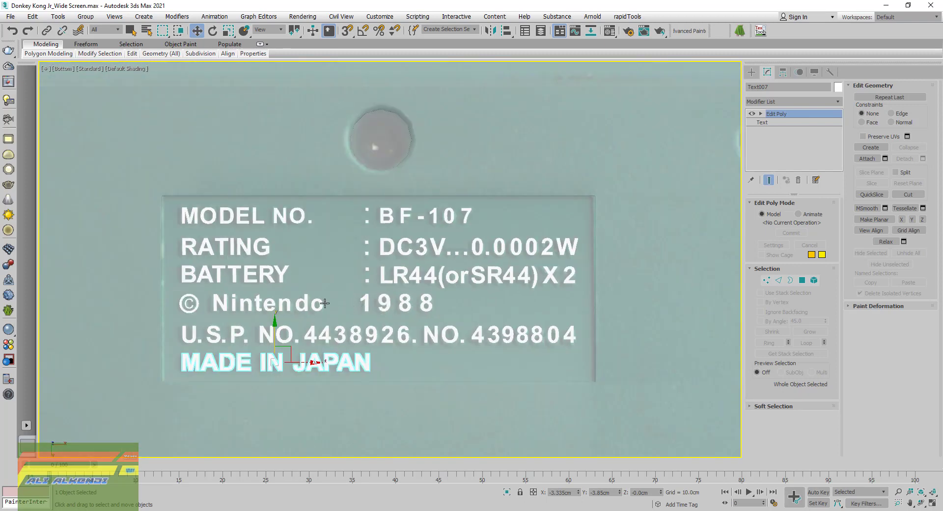
{"action": "mouse_move", "coordinate": [316, 302]}
{"action": "middle_mouse_down"}
{"action": "mouse_move", "coordinate": [348, 328]}
{"action": "mouse_move", "coordinate": [324, 285]}
{"action": "middle_mouse_up"}
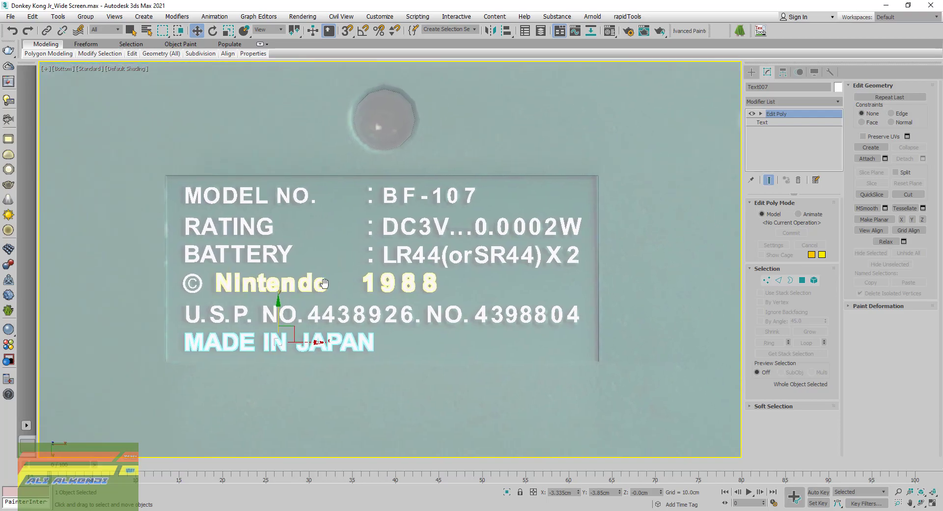
{"action": "left_click", "coordinate": [328, 476]}
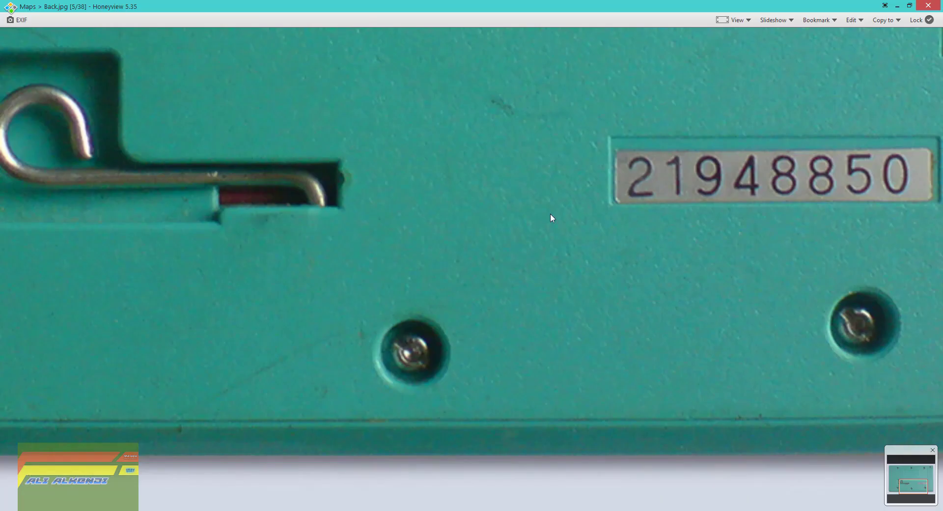
- Fit the whole Back.jpg photo in the Honeyview window, then close Honeyview
{"action": "left_click", "coordinate": [736, 20]}
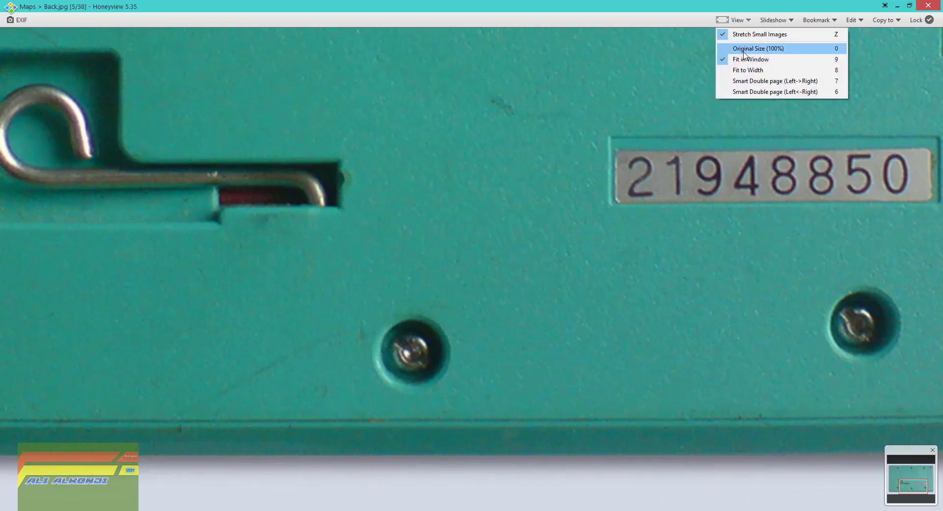
{"action": "left_click", "coordinate": [752, 60]}
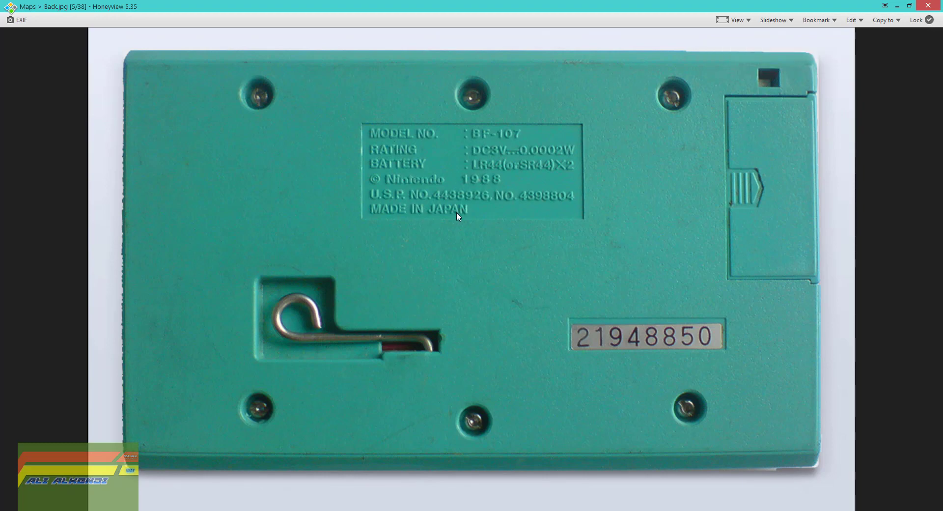
{"action": "left_click", "coordinate": [929, 6]}
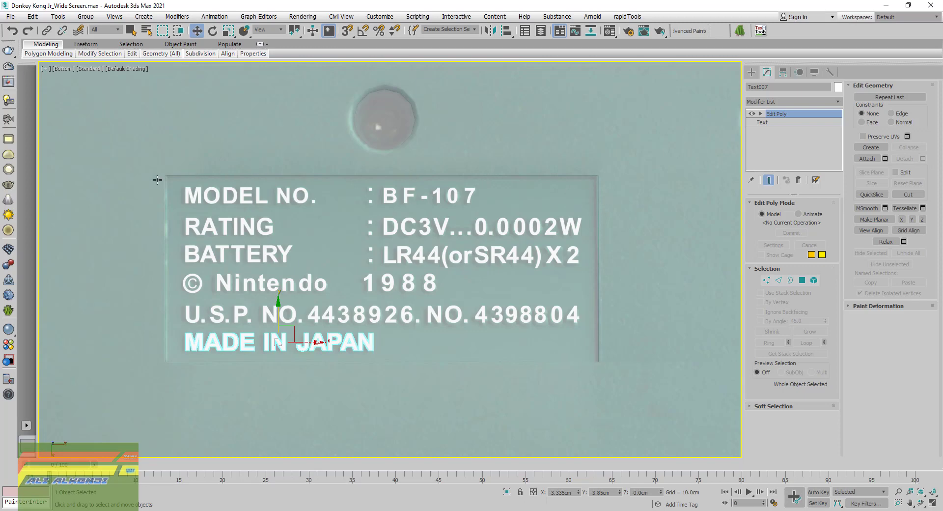
- Box-select the label text, deselect the background plate, and isolate the seven text objects
{"action": "scroll", "coordinate": [353, 307], "scroll_direction": "down", "scroll_amount": 5}
{"action": "middle_click_drag", "start_coordinate": [353, 307], "coordinate": [366, 273]}
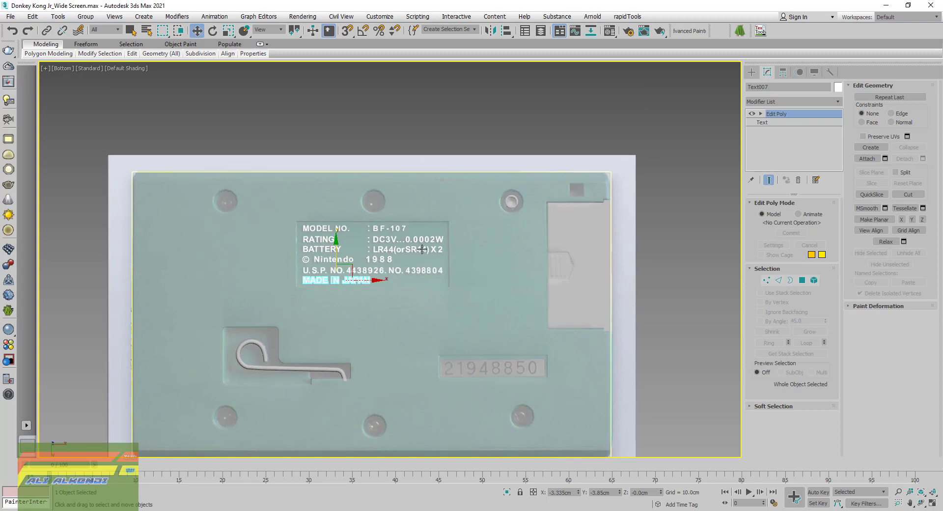
{"action": "left_click_drag", "start_coordinate": [471, 136], "coordinate": [268, 305]}
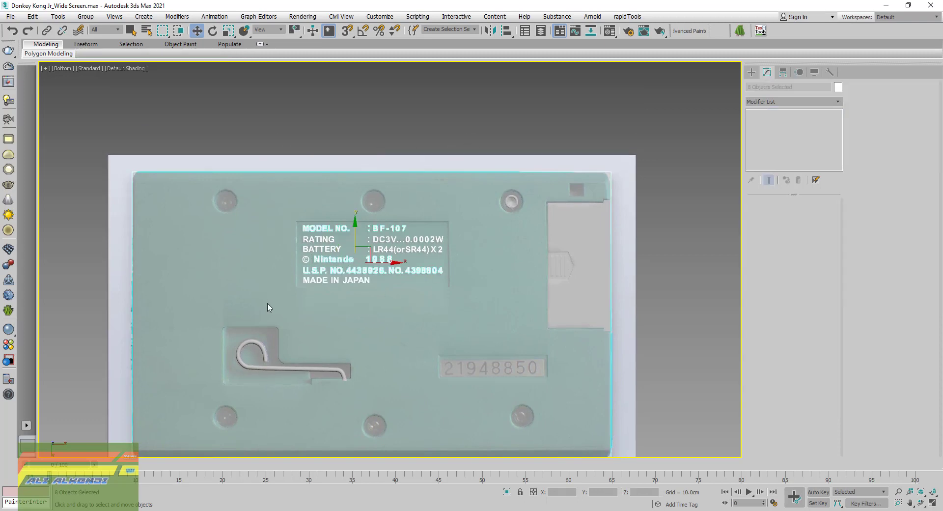
{"action": "left_click", "coordinate": [269, 304], "text": "alt"}
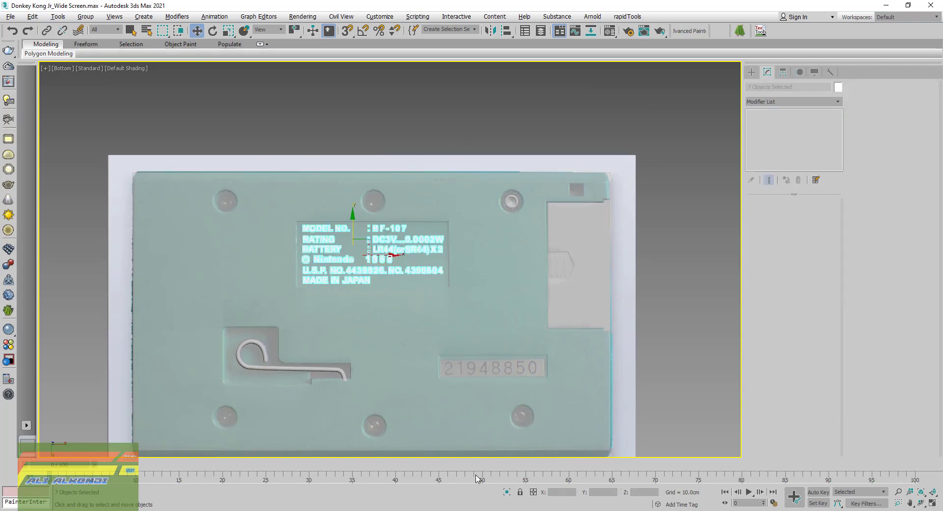
{"action": "left_click", "coordinate": [507, 492]}
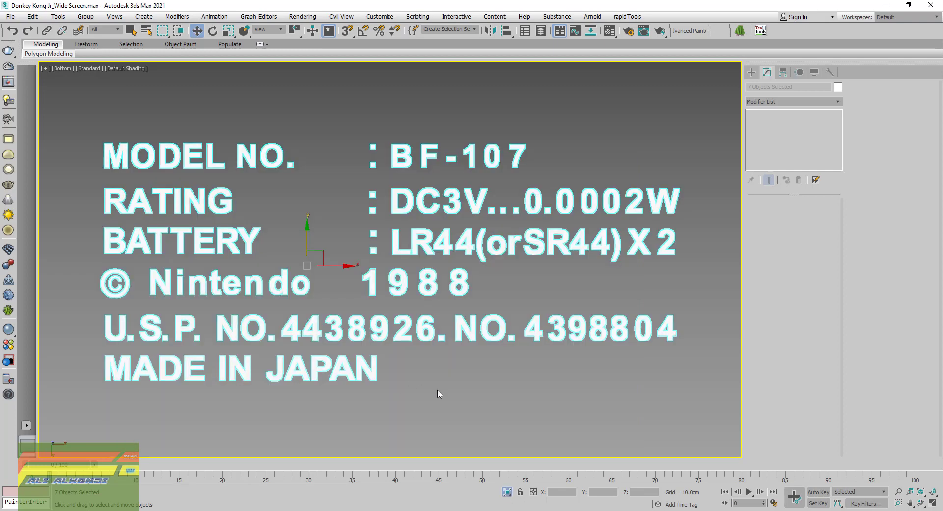
{"action": "middle_click_drag", "start_coordinate": [453, 392], "coordinate": [450, 390]}
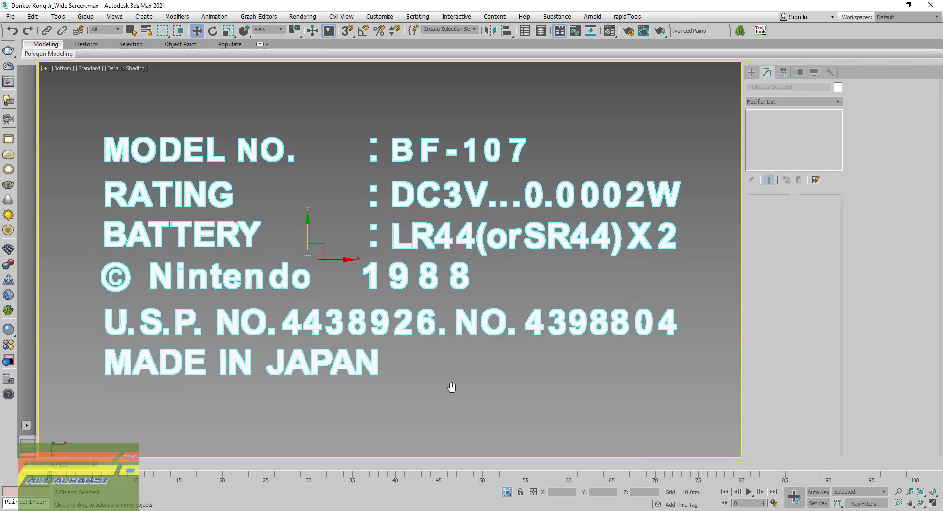
{"action": "scroll", "coordinate": [407, 335], "scroll_direction": "down", "scroll_amount": 1}
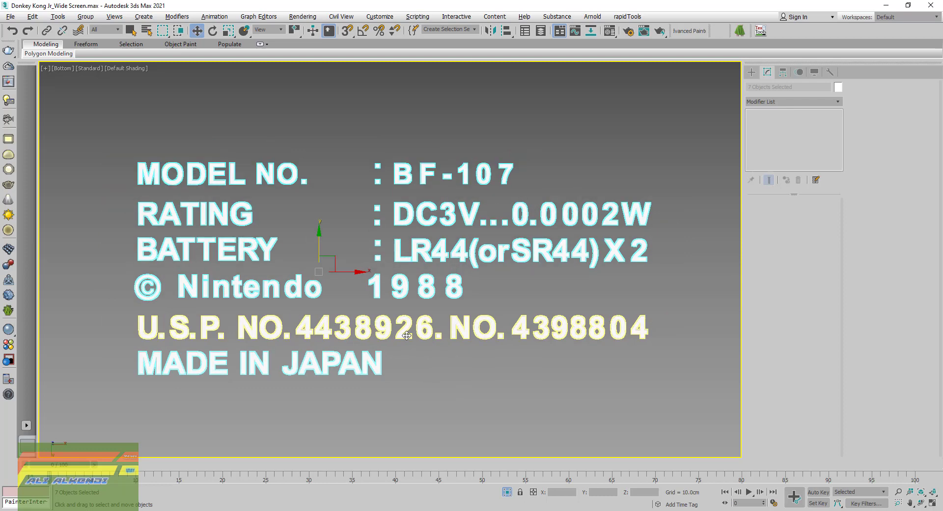
{"action": "left_click", "coordinate": [60, 70]}
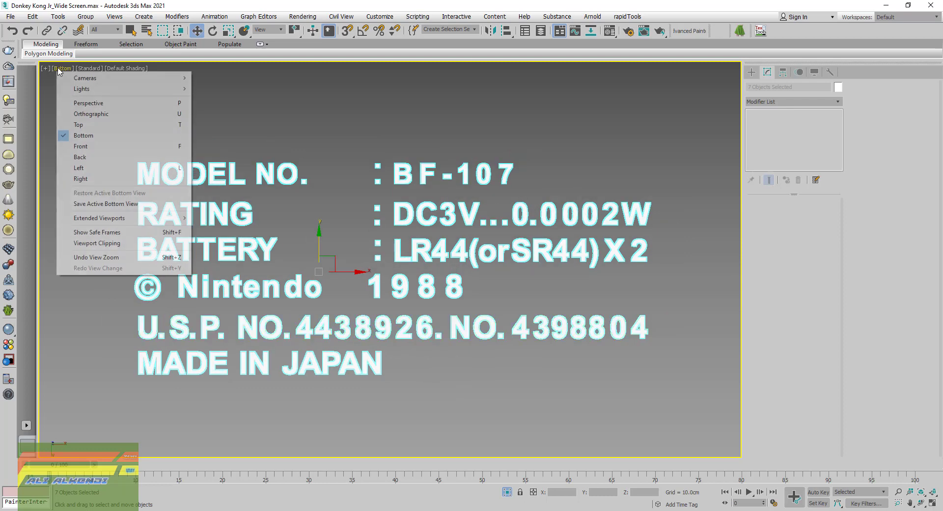
- Turn on safe frames and render the isolated label text at 1024x1024
{"action": "left_click", "coordinate": [97, 232]}
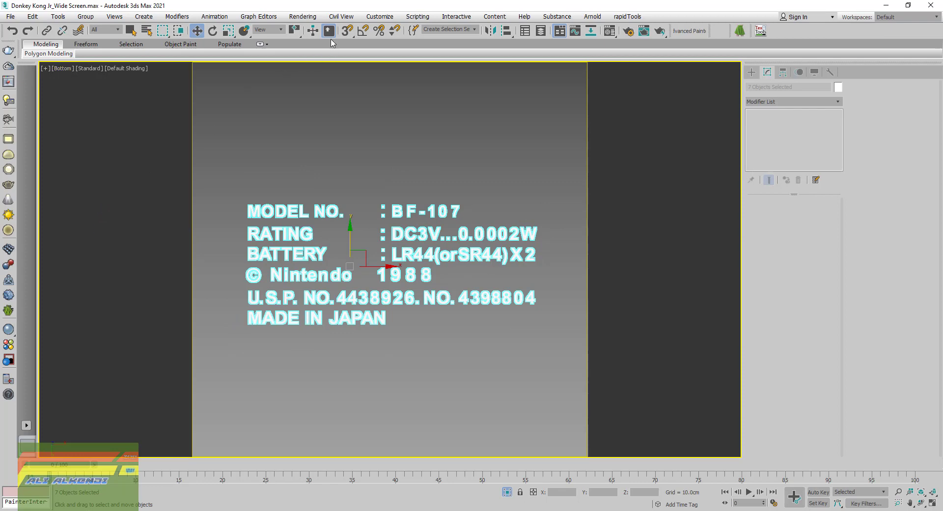
{"action": "left_click", "coordinate": [300, 17]}
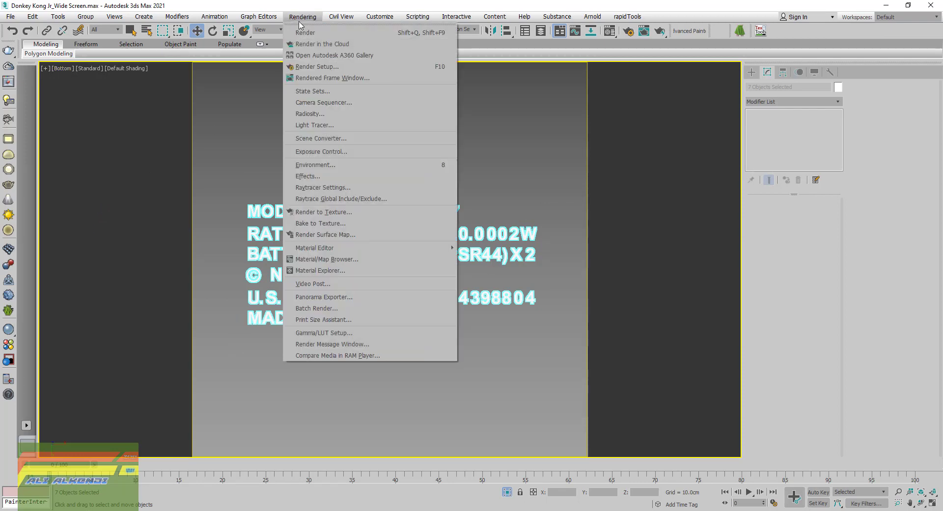
{"action": "left_click", "coordinate": [310, 67]}
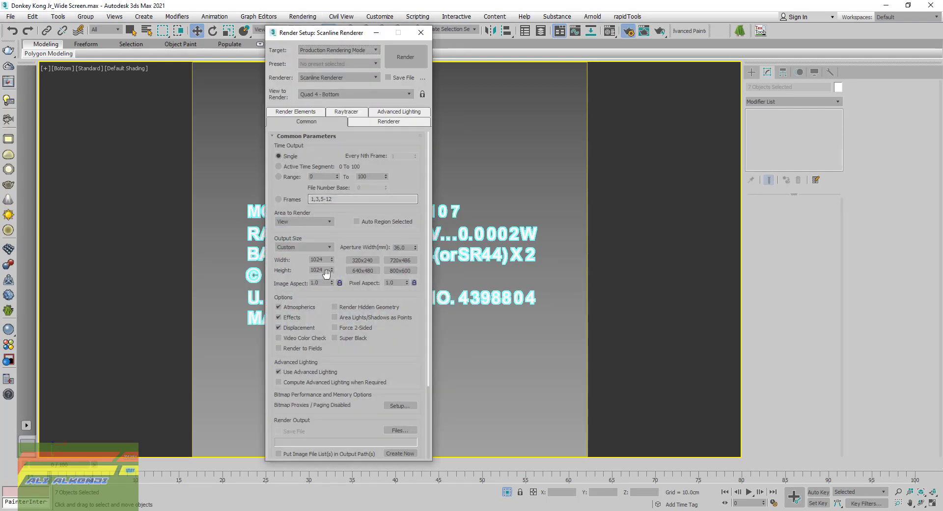
{"action": "left_click", "coordinate": [406, 57]}
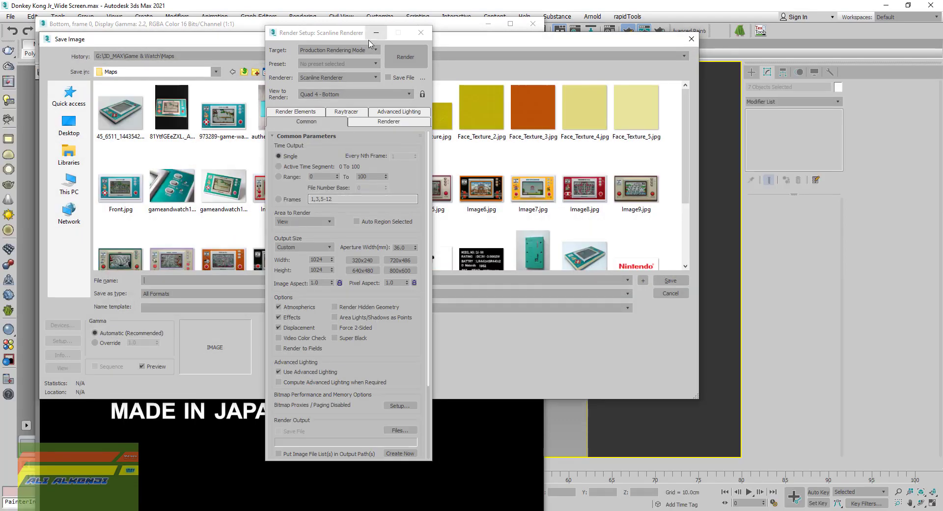
- Save the render as Text_3.png in PNG format with the alpha channel enabled
{"action": "left_click_drag", "start_coordinate": [332, 42], "coordinate": [326, 109]}
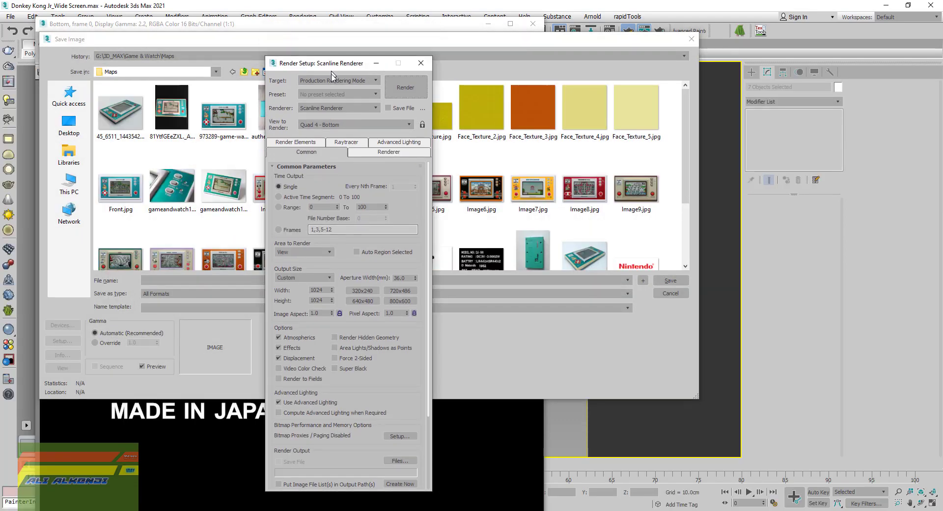
{"action": "left_click", "coordinate": [437, 47]}
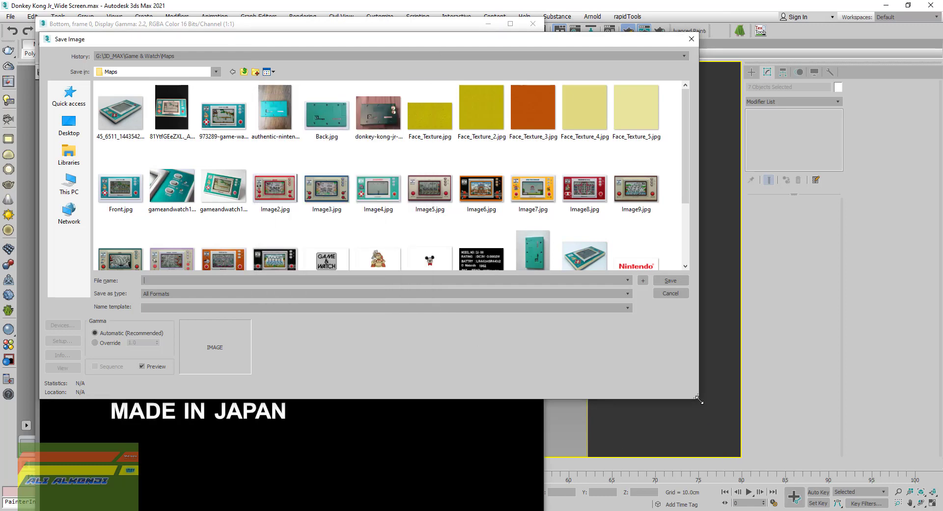
{"action": "left_click_drag", "start_coordinate": [699, 399], "coordinate": [818, 464]}
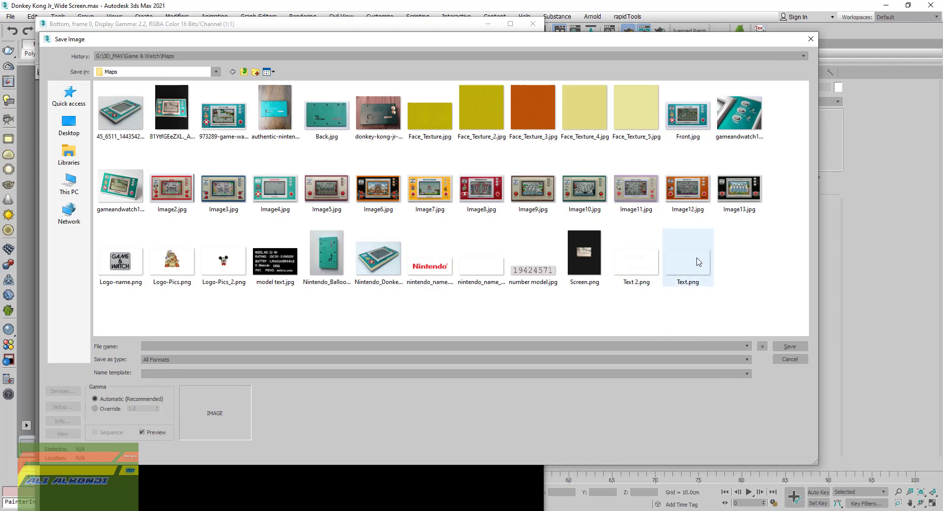
{"action": "left_click", "coordinate": [707, 275]}
{"action": "left_click", "coordinate": [178, 361]}
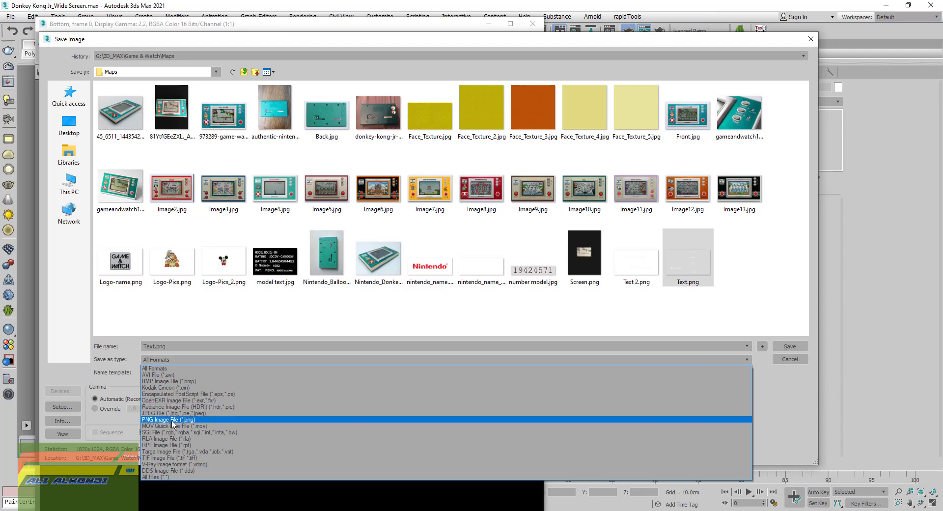
{"action": "left_click", "coordinate": [173, 420]}
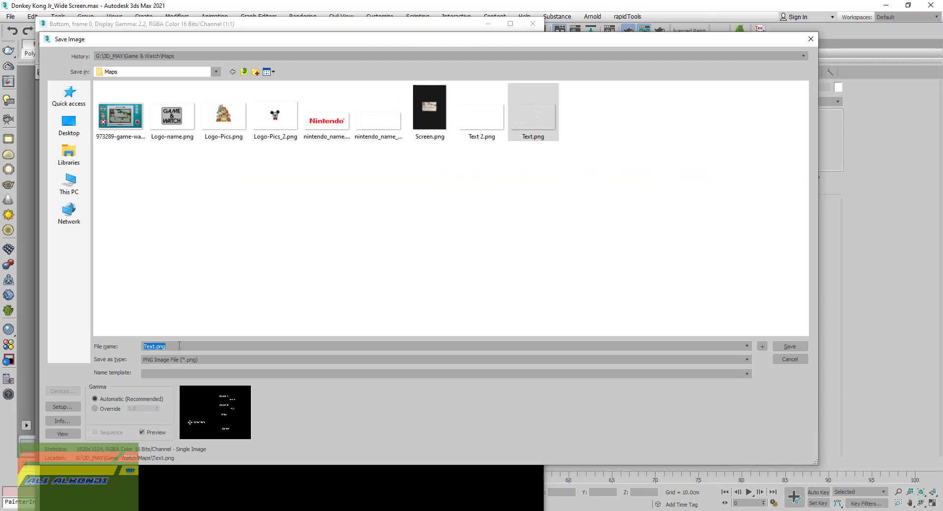
{"action": "left_click", "coordinate": [179, 345]}
{"action": "key", "text": "BackSpace"}
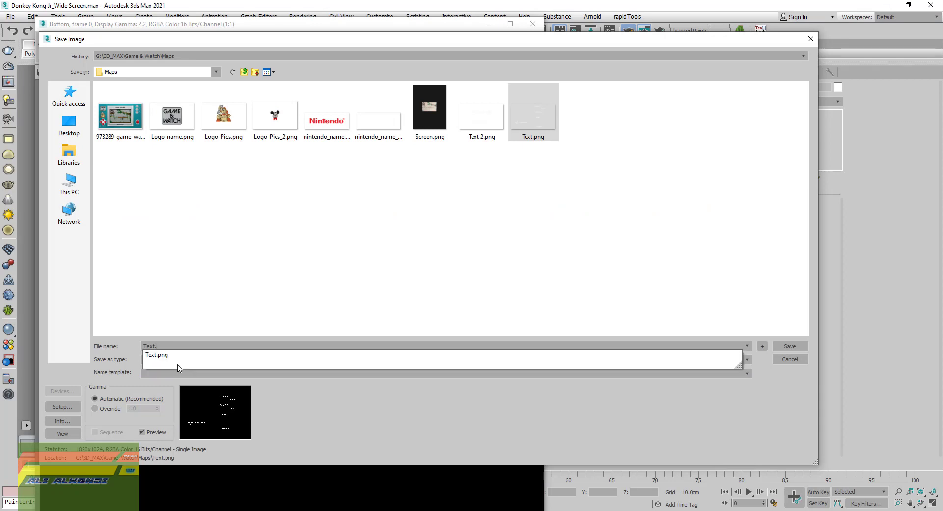
{"action": "key", "text": "BackSpace"}
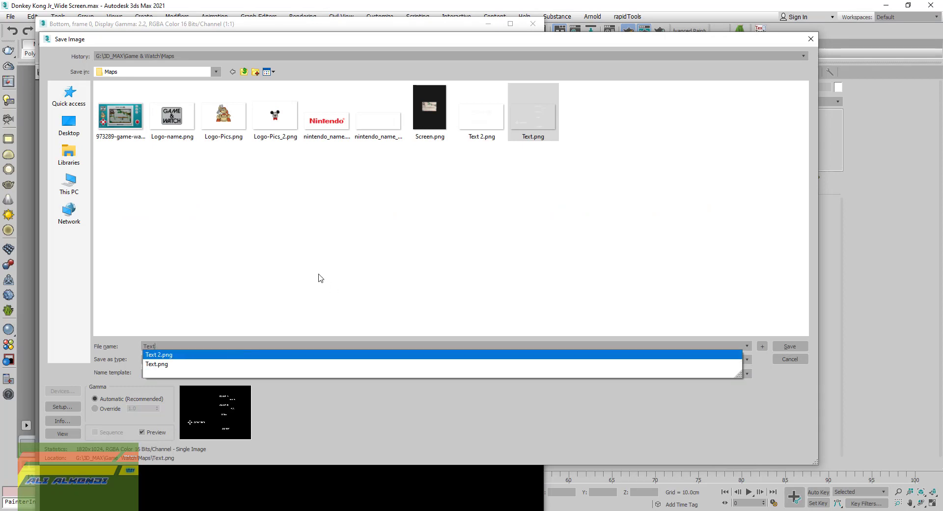
{"action": "type", "text": "_3"}
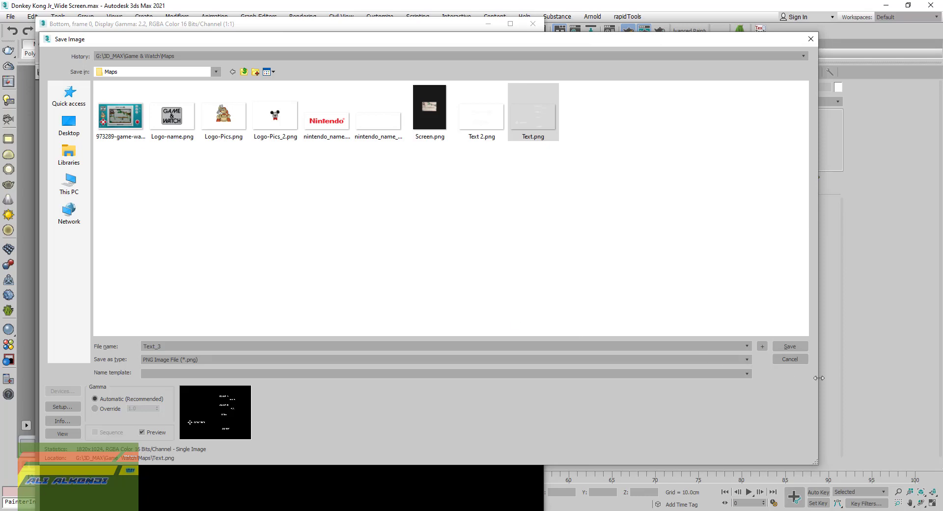
{"action": "left_click", "coordinate": [791, 346]}
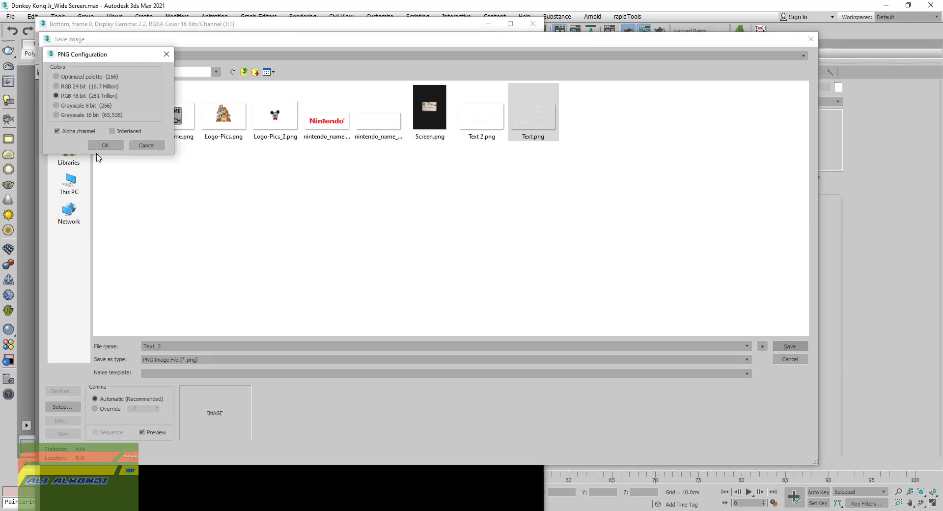
{"action": "left_click", "coordinate": [104, 147]}
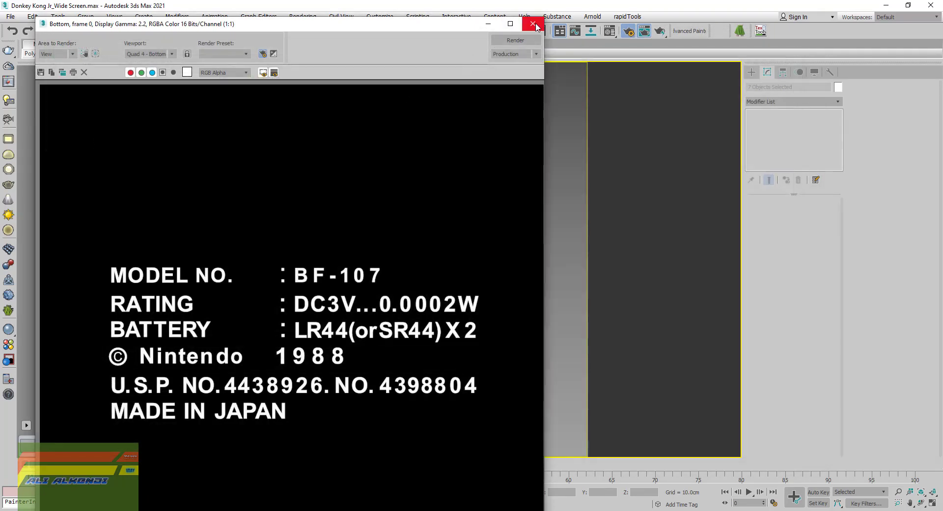
- Close the render windows, check Text_3.png in Honeyview, and return to 3ds Max
{"action": "left_click", "coordinate": [533, 23]}
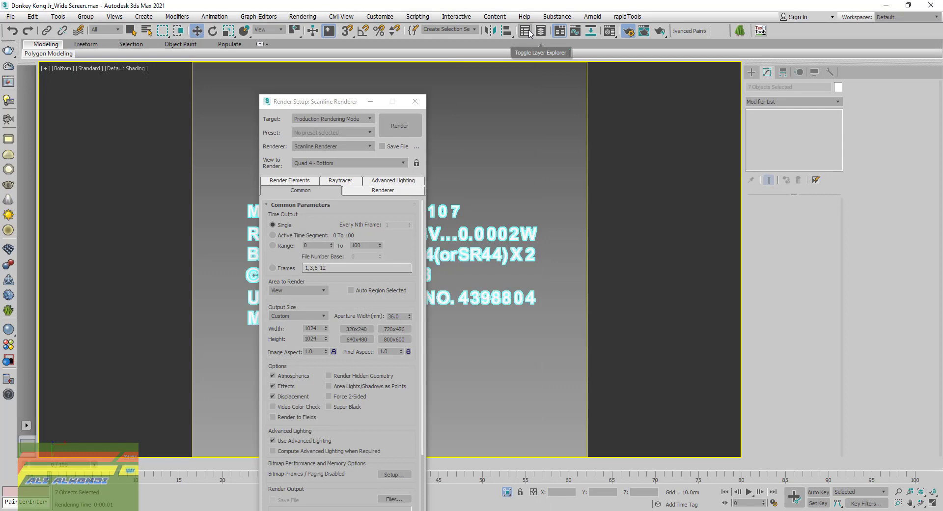
{"action": "left_click", "coordinate": [415, 101]}
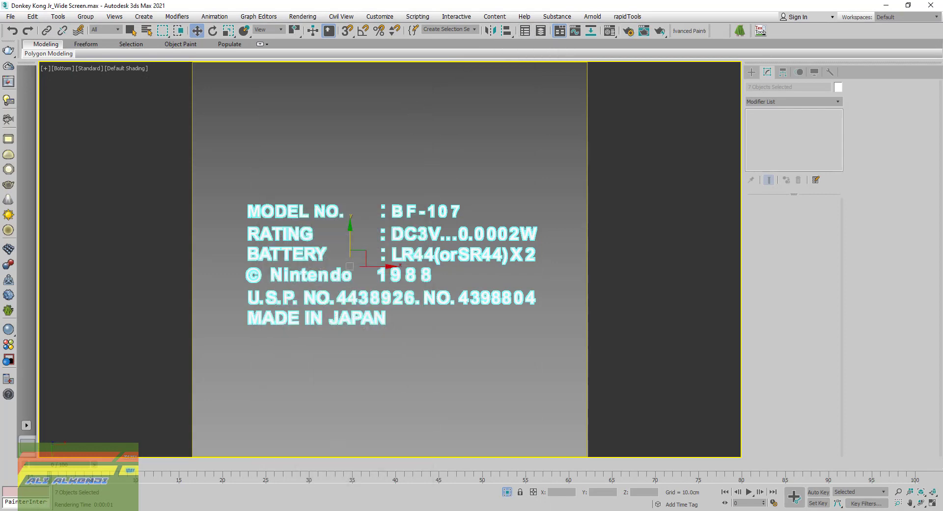
{"action": "key", "text": "alt+Tab"}
{"action": "left_click", "coordinate": [660, 231]}
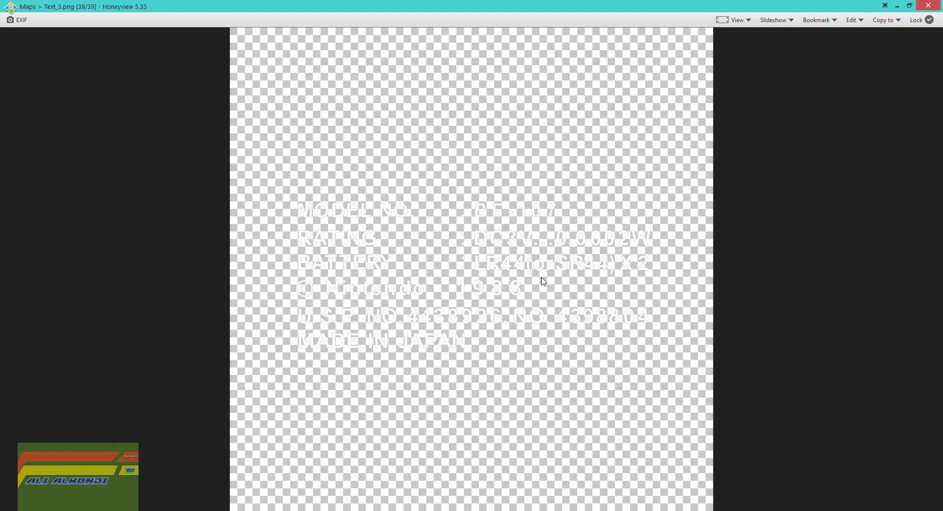
{"action": "left_click", "coordinate": [928, 5]}
{"action": "key", "text": "alt+Tab"}
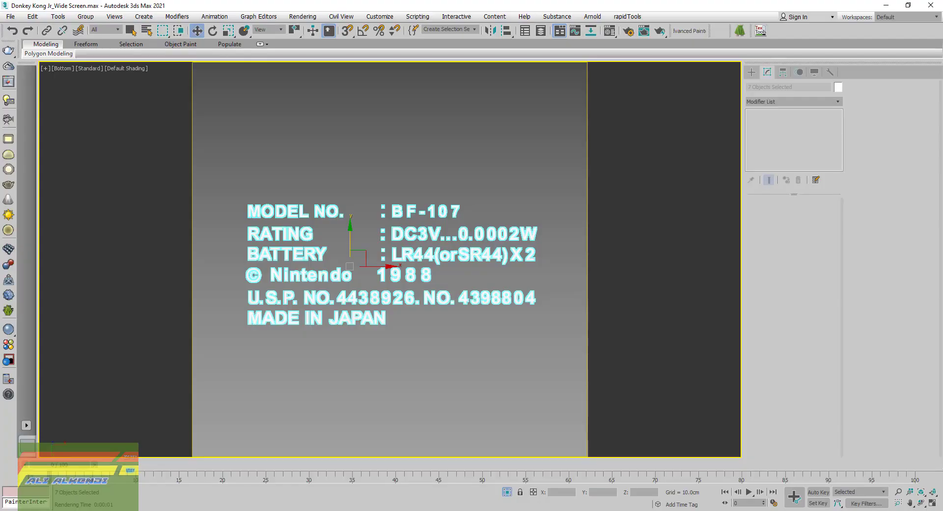
- Turn off the viewport's safe-frame borders and zoom out
{"action": "left_click", "coordinate": [61, 69]}
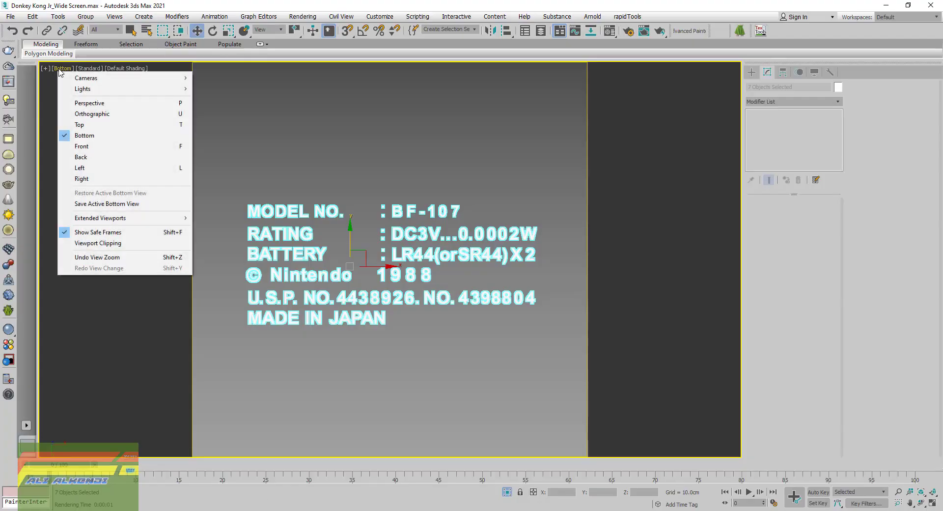
{"action": "left_click", "coordinate": [98, 232]}
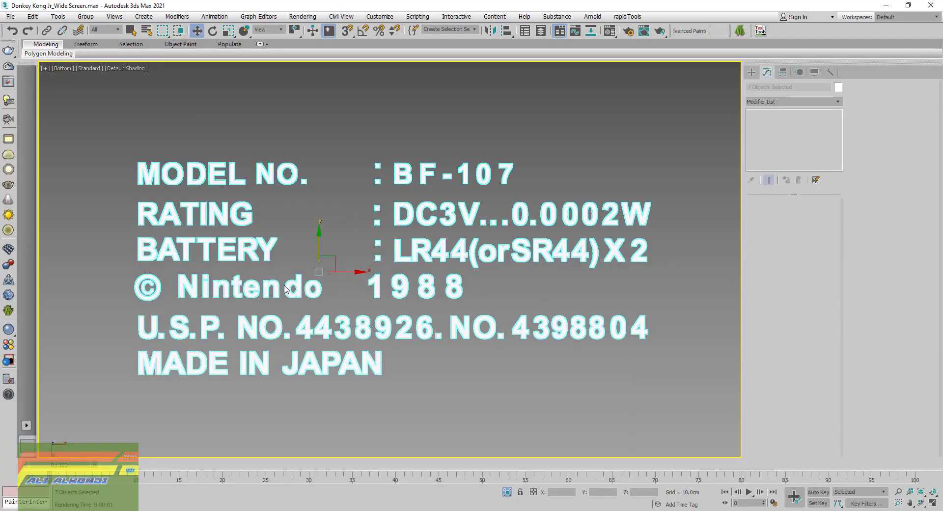
{"action": "scroll", "coordinate": [293, 286], "scroll_direction": "down", "scroll_amount": 3}
- Exit Isolate Selection, deselect the text objects, and zoom in on the number plate
{"action": "left_click", "coordinate": [507, 492]}
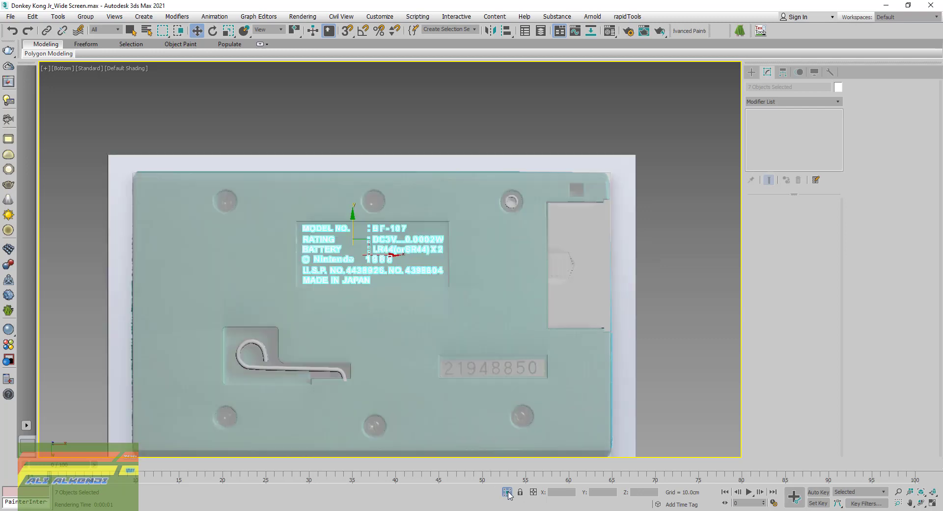
{"action": "left_click", "coordinate": [491, 451]}
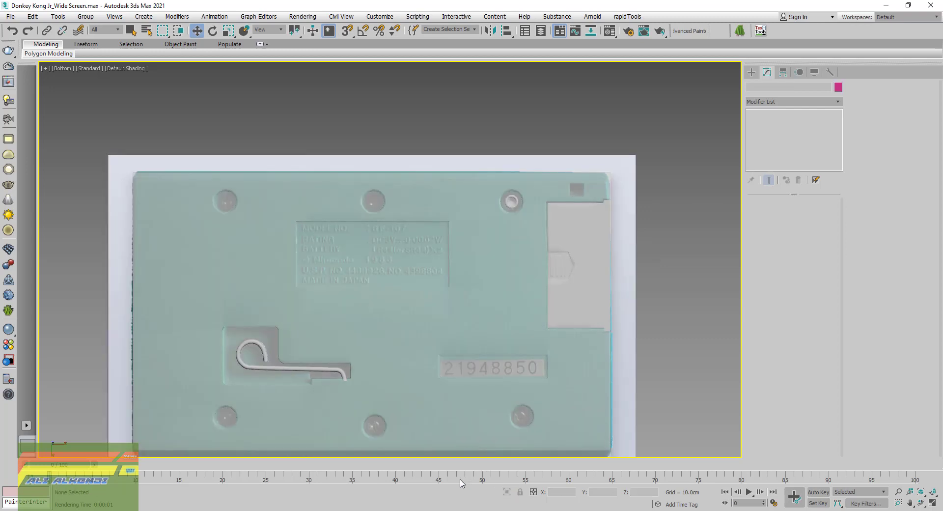
{"action": "mouse_move", "coordinate": [318, 359]}
{"action": "middle_mouse_down"}
{"action": "mouse_move", "coordinate": [346, 293]}
{"action": "mouse_move", "coordinate": [337, 255]}
{"action": "mouse_move", "coordinate": [341, 313]}
{"action": "middle_mouse_up"}
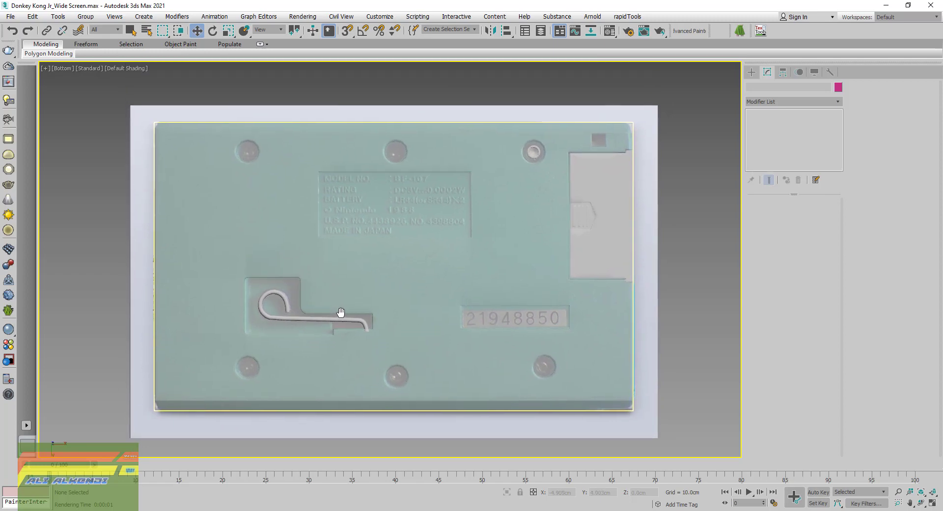
{"action": "scroll", "coordinate": [493, 337], "scroll_direction": "up", "scroll_amount": 1}
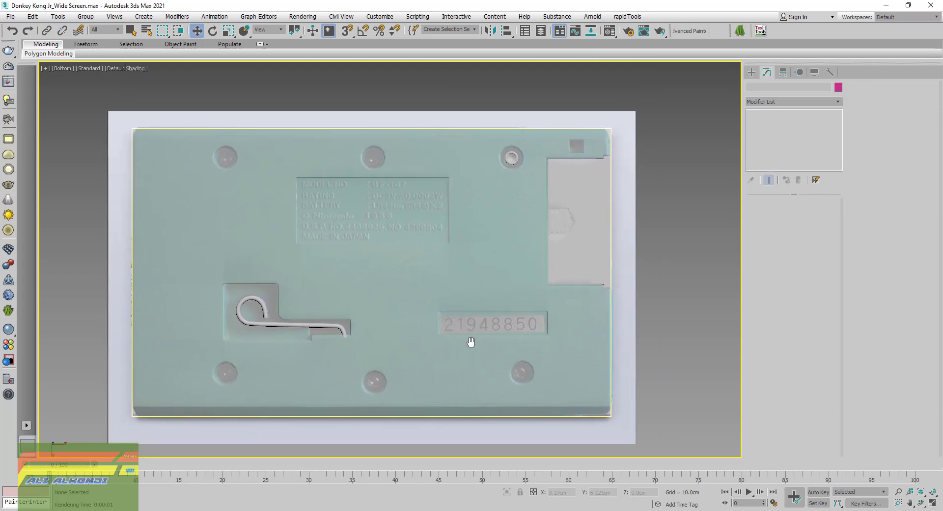
{"action": "scroll", "coordinate": [470, 343], "scroll_direction": "up", "scroll_amount": 3}
{"action": "scroll", "coordinate": [462, 337], "scroll_direction": "up", "scroll_amount": 2}
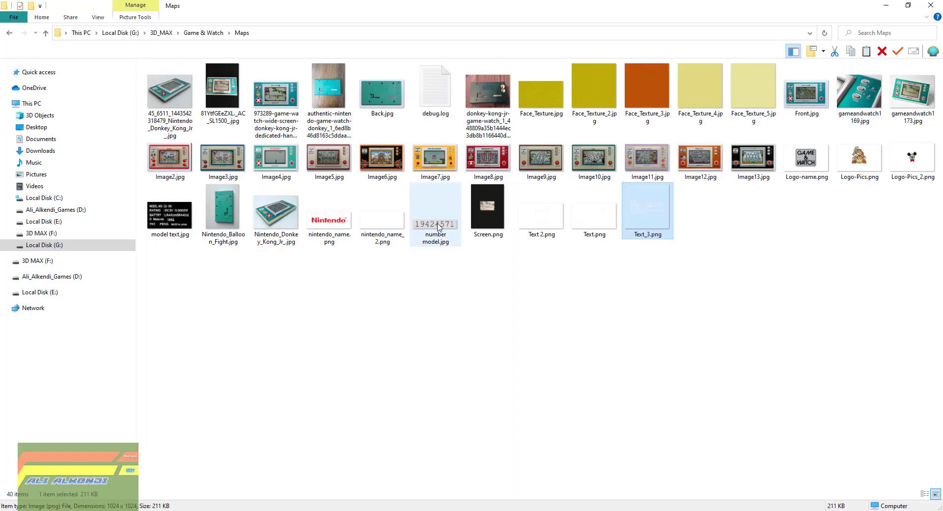
{"action": "double_click", "coordinate": [439, 225]}
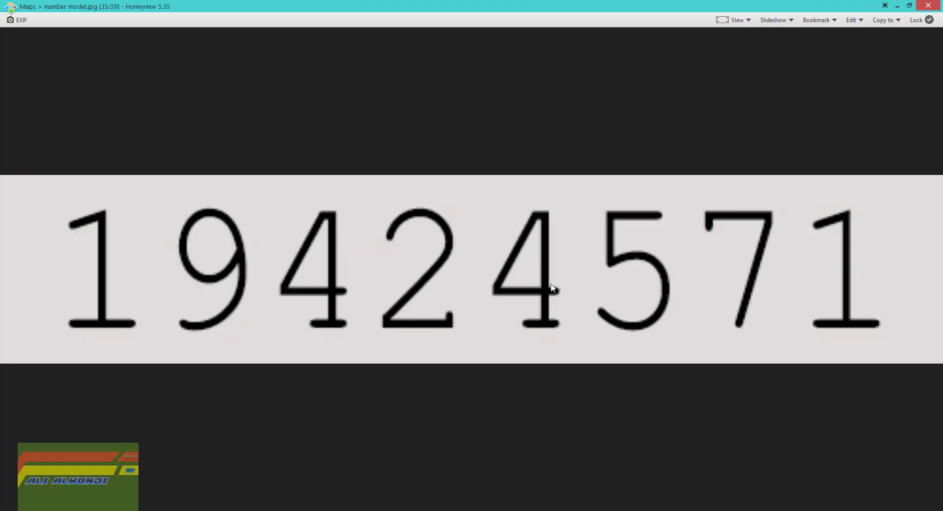
{"action": "left_click", "coordinate": [929, 6]}
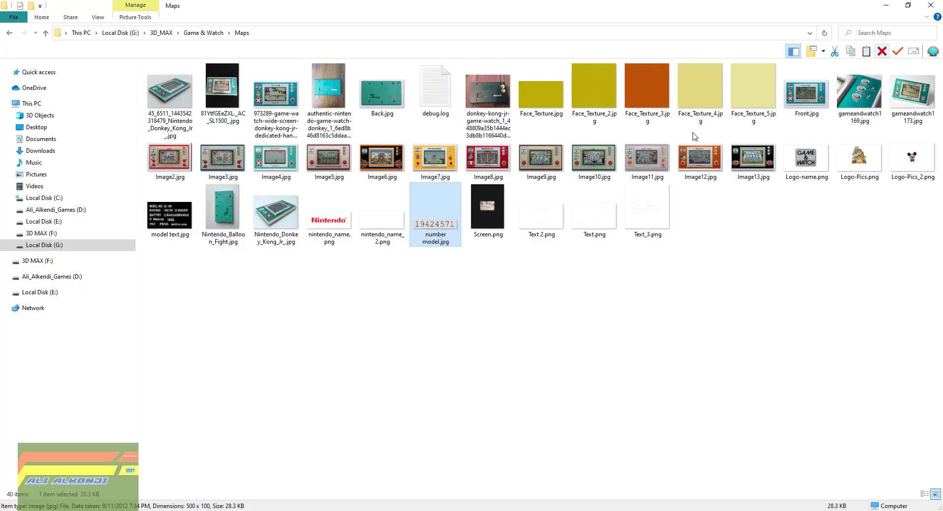
{"action": "double_click", "coordinate": [433, 226]}
{"action": "right_click", "coordinate": [432, 225]}
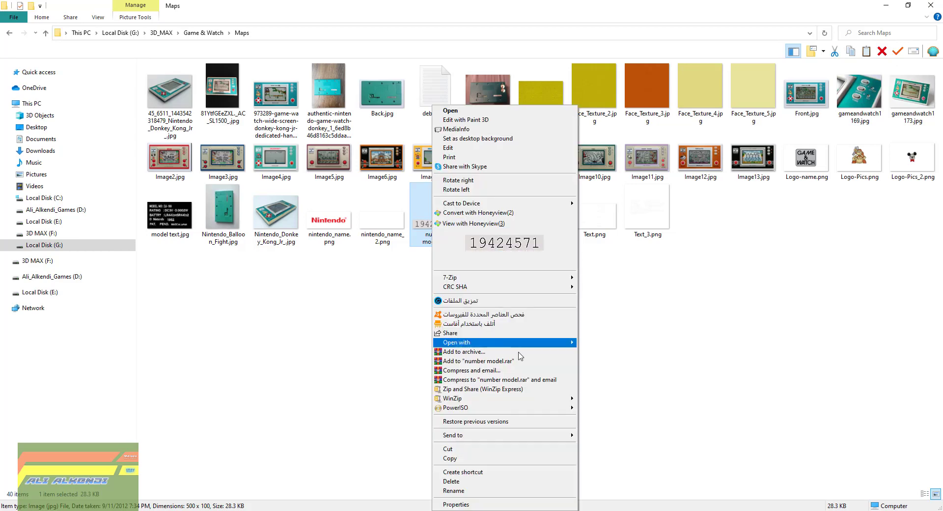
{"action": "mouse_move", "coordinate": [501, 342]}
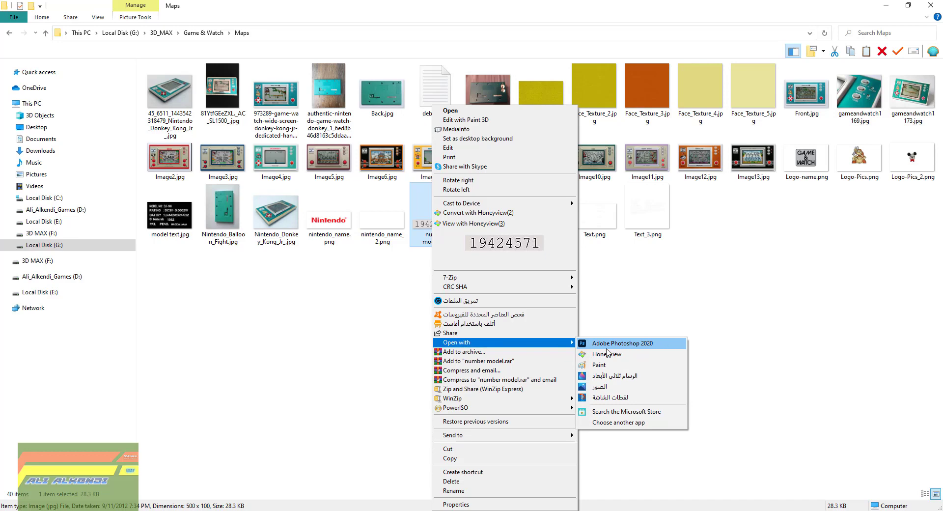
{"action": "left_click", "coordinate": [341, 311]}
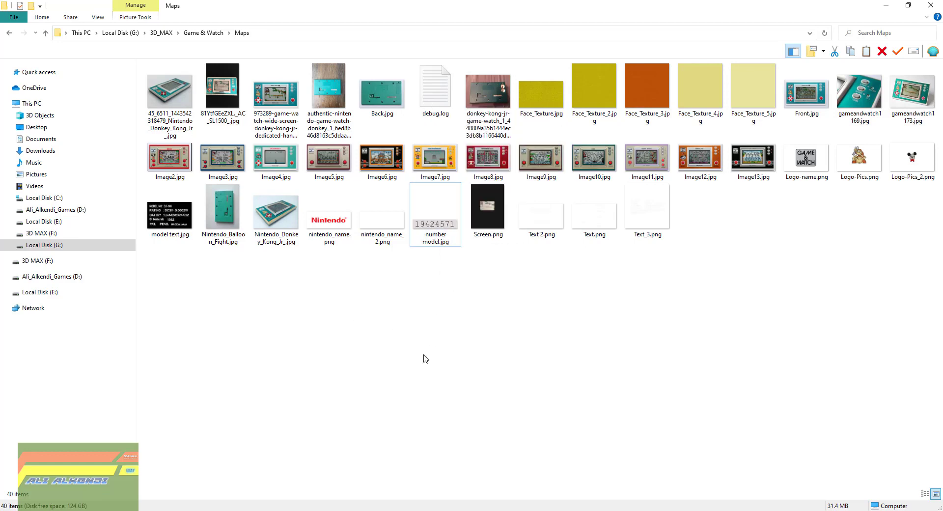
{"action": "left_click", "coordinate": [269, 479]}
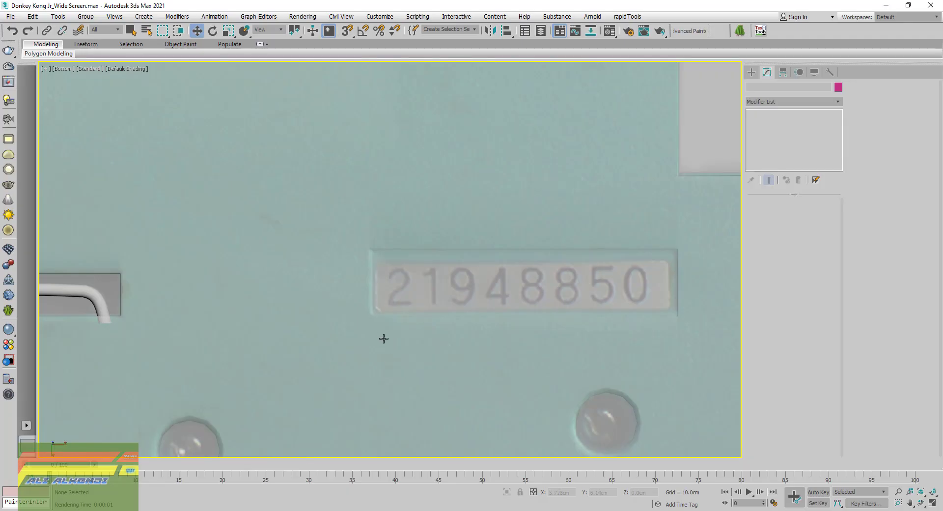
- Frame the whole scene in all four viewports, then maximize the Perspective view
{"action": "scroll", "coordinate": [384, 338], "scroll_direction": "down", "scroll_amount": 5}
{"action": "scroll", "coordinate": [381, 330], "scroll_direction": "down", "scroll_amount": 3}
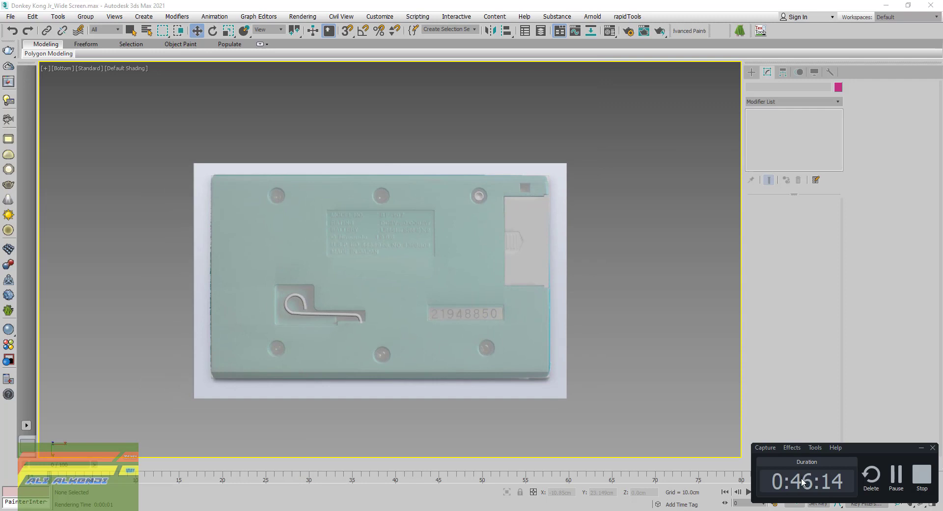
{"action": "left_click", "coordinate": [921, 448]}
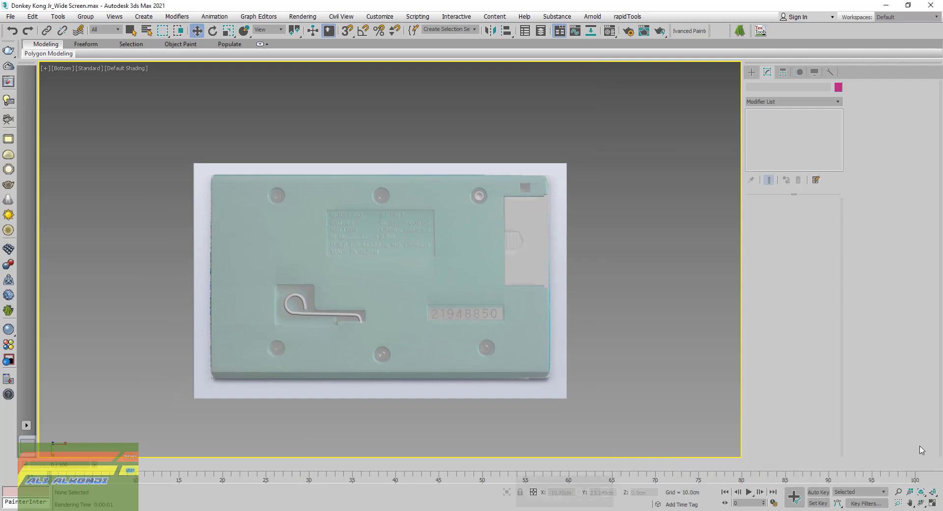
{"action": "middle_click_drag", "start_coordinate": [537, 364], "coordinate": [487, 374]}
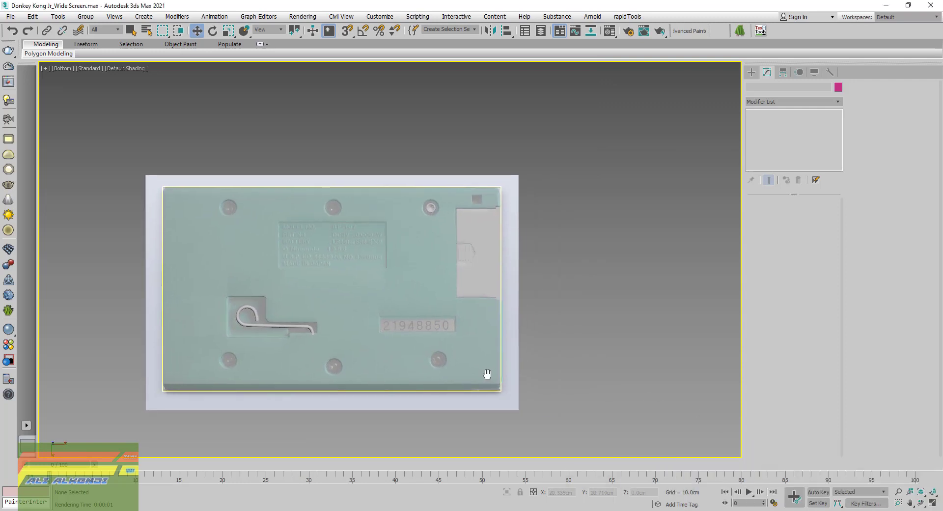
{"action": "key", "text": "alt+w"}
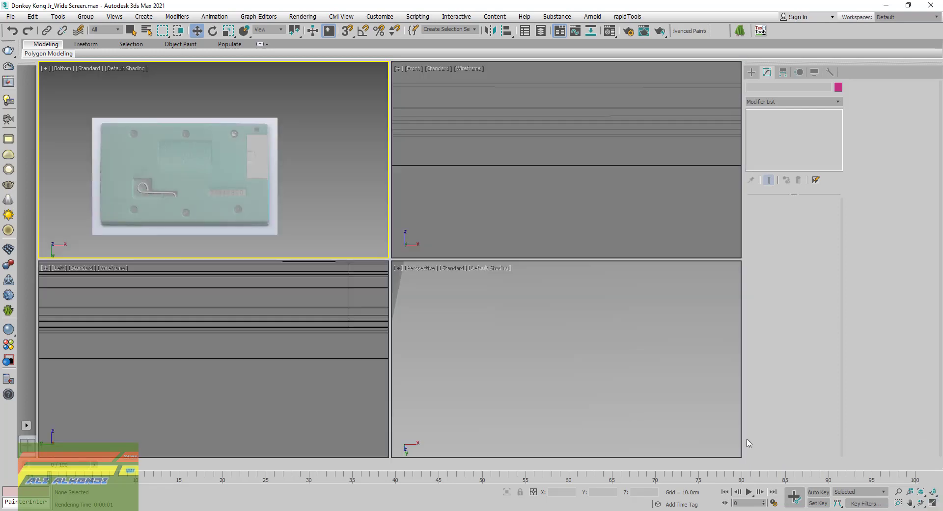
{"action": "left_click", "coordinate": [933, 491]}
{"action": "middle_click_drag", "start_coordinate": [659, 413], "coordinate": [667, 430]}
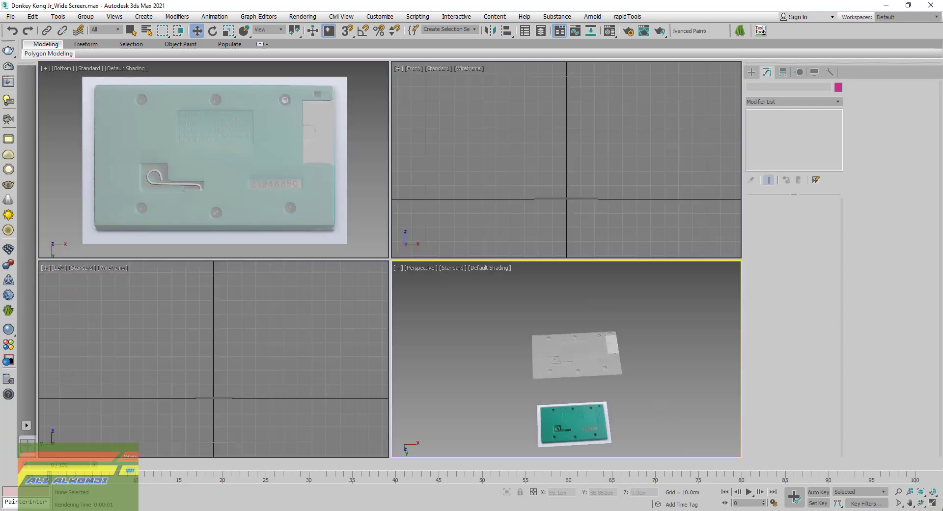
{"action": "left_click", "coordinate": [932, 503]}
- Cut a new edge across the grey back plate with the Cut tool
{"action": "left_click", "coordinate": [446, 270]}
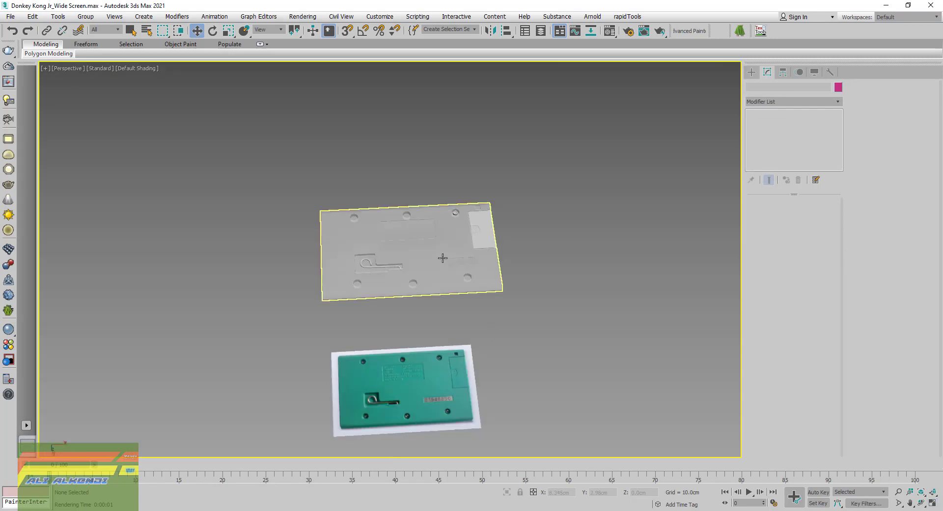
{"action": "key", "text": "alt+c"}
{"action": "left_click", "coordinate": [413, 292]}
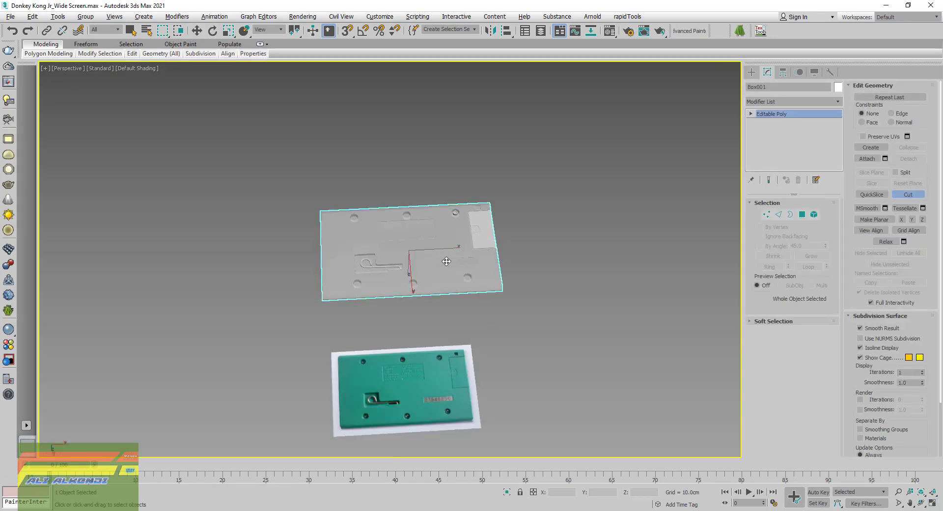
{"action": "left_click", "coordinate": [410, 251]}
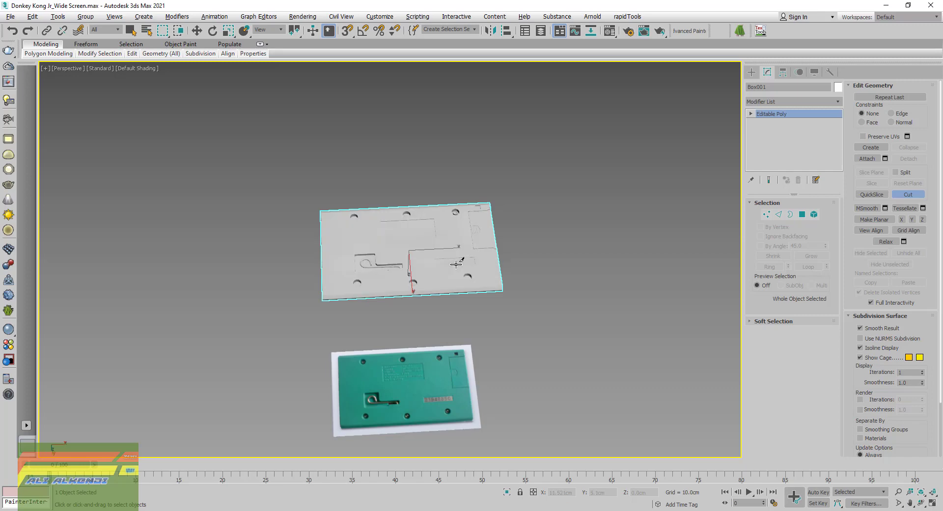
{"action": "scroll", "coordinate": [453, 263], "scroll_direction": "up", "scroll_amount": 5}
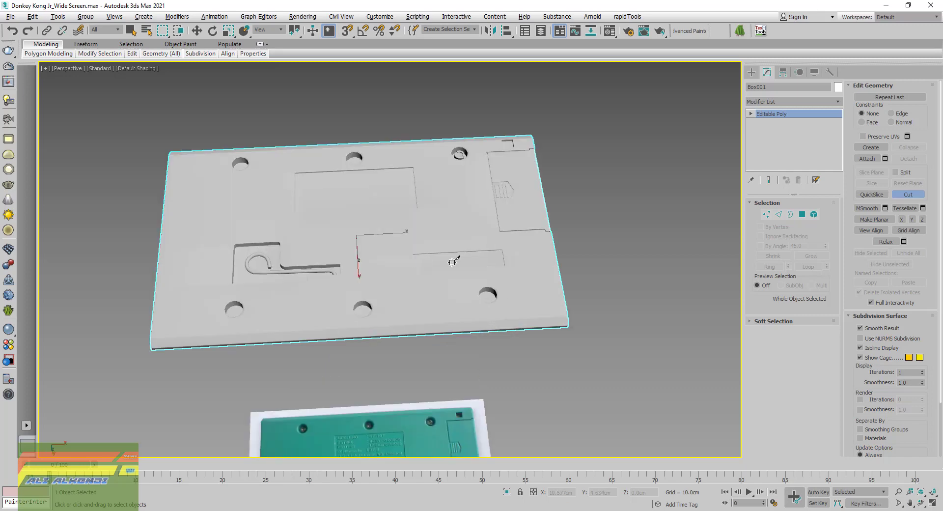
{"action": "left_click", "coordinate": [196, 30]}
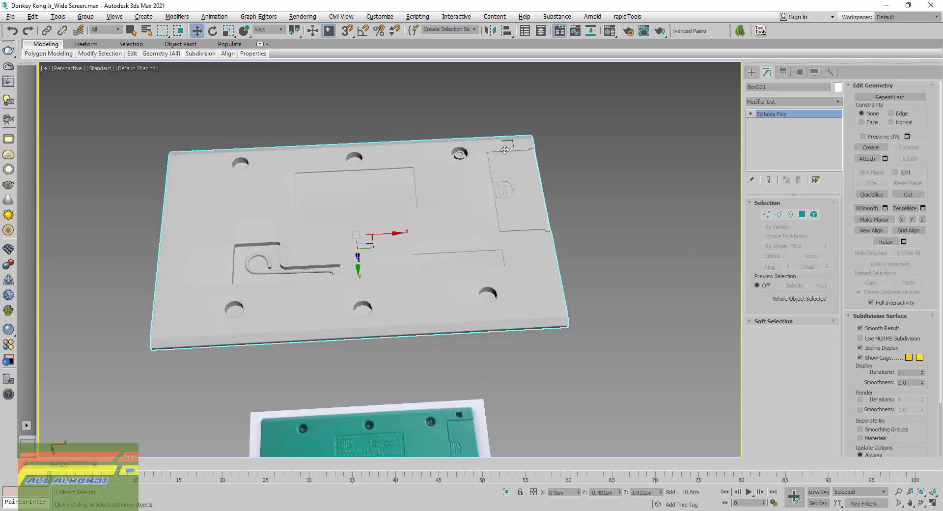
- Unhide all hidden polygons of the back plate and return to object level
{"action": "left_click", "coordinate": [803, 215]}
{"action": "left_click", "coordinate": [915, 254]}
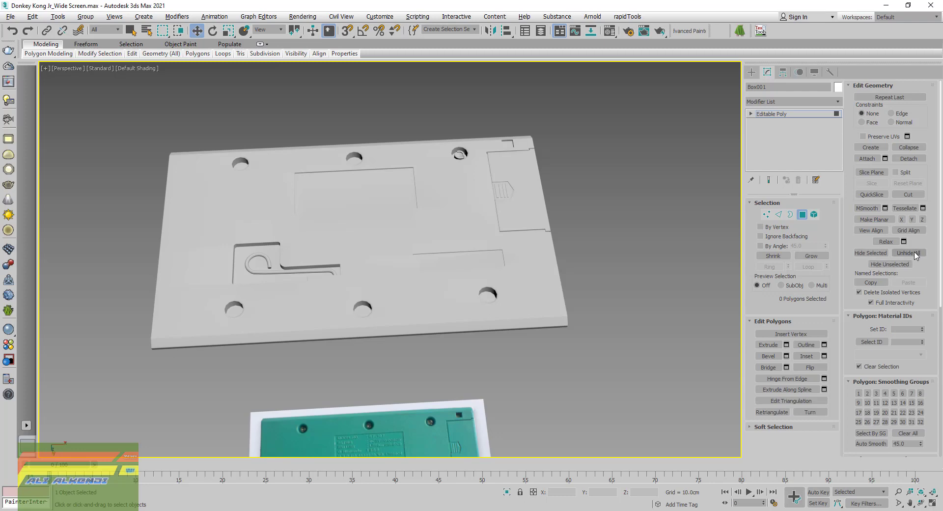
{"action": "left_click", "coordinate": [802, 214]}
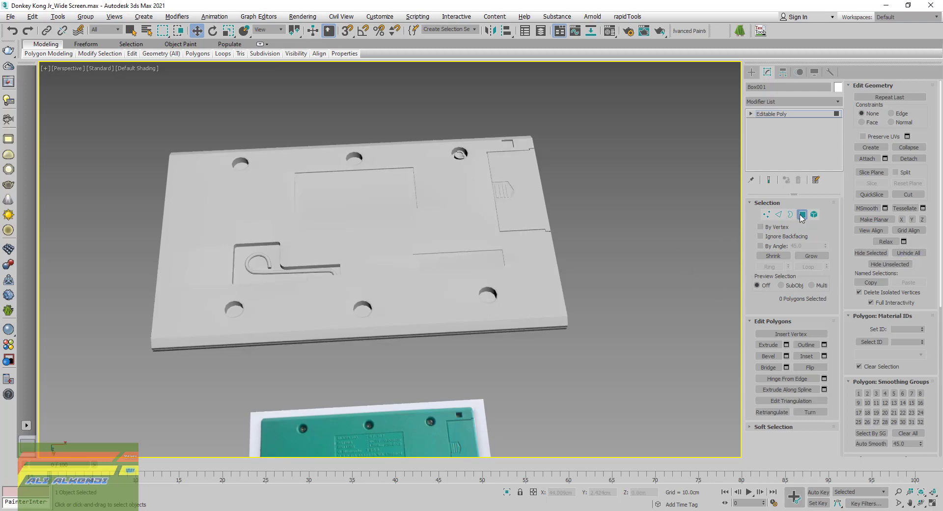
{"action": "middle_click_drag", "start_coordinate": [527, 219], "coordinate": [497, 239]}
- Cancel the Unhide Objects list, orbit down onto the body, and switch to the Maps folder
{"action": "right_click", "coordinate": [613, 256]}
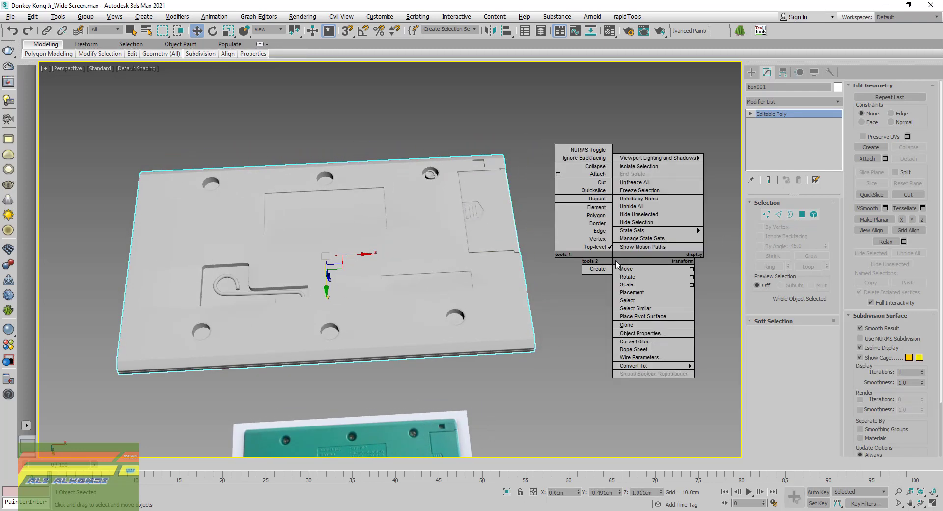
{"action": "left_click", "coordinate": [641, 198]}
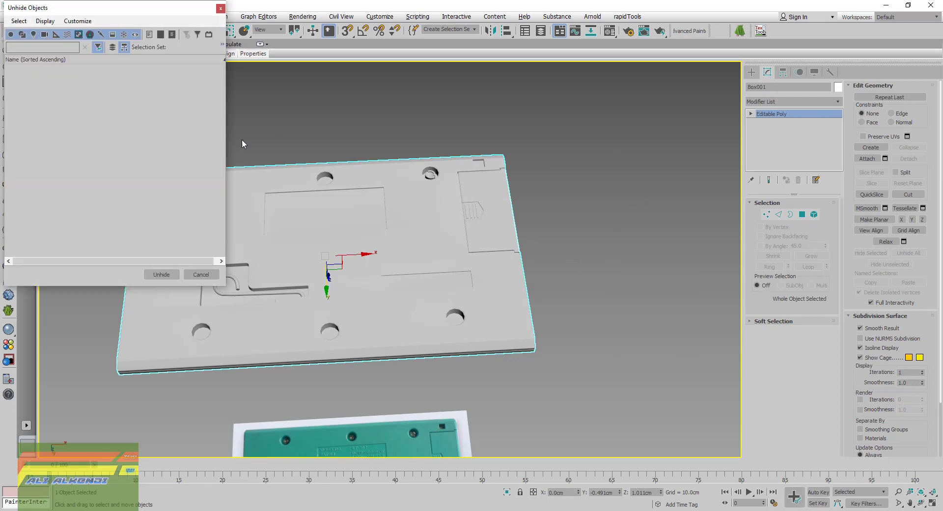
{"action": "left_click", "coordinate": [207, 274]}
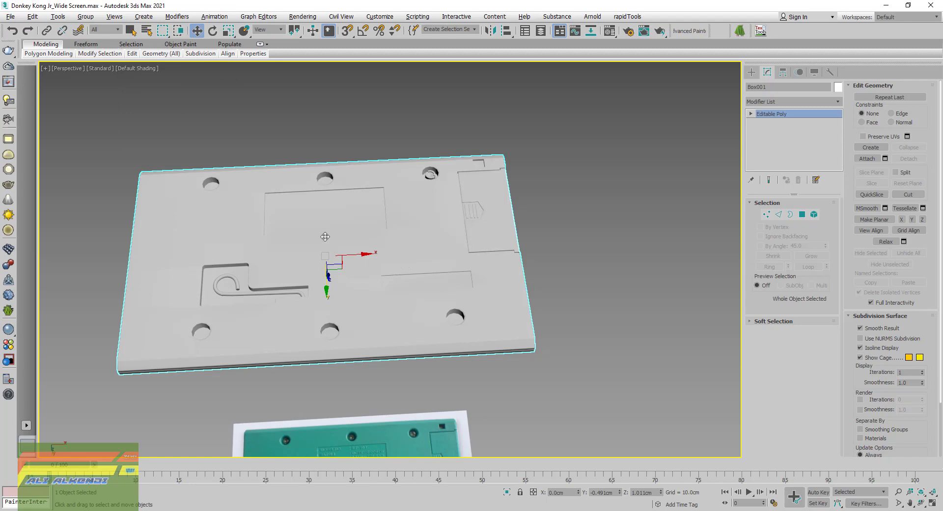
{"action": "mouse_move", "coordinate": [325, 237]}
{"action": "middle_mouse_down", "text": "alt"}
{"action": "mouse_move", "coordinate": [426, 265]}
{"action": "mouse_move", "coordinate": [422, 381]}
{"action": "mouse_move", "coordinate": [436, 446]}
{"action": "mouse_move", "coordinate": [417, 505]}
{"action": "mouse_move", "coordinate": [427, 490]}
{"action": "mouse_move", "coordinate": [403, 153]}
{"action": "mouse_move", "coordinate": [452, 375]}
{"action": "mouse_move", "coordinate": [428, 387]}
{"action": "mouse_move", "coordinate": [387, 343]}
{"action": "middle_mouse_up", "text": "alt"}
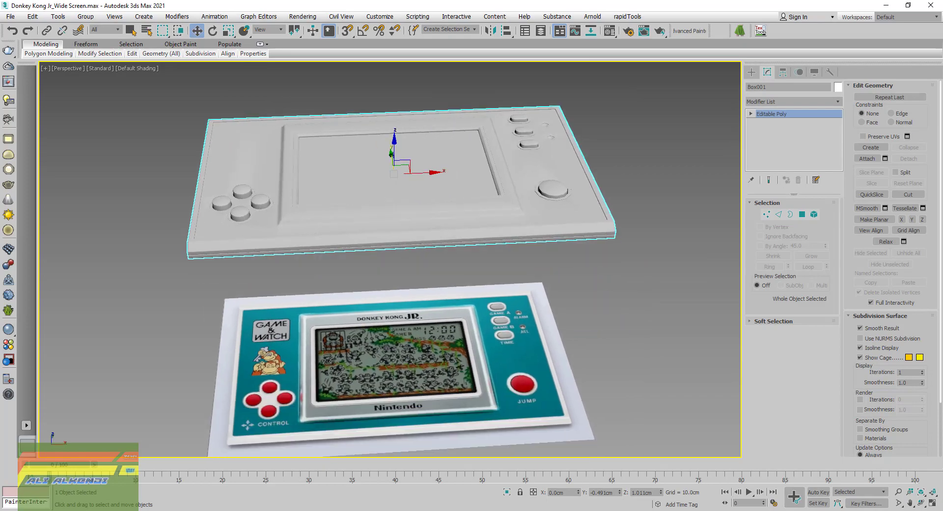
{"action": "key", "text": "alt+Tab"}
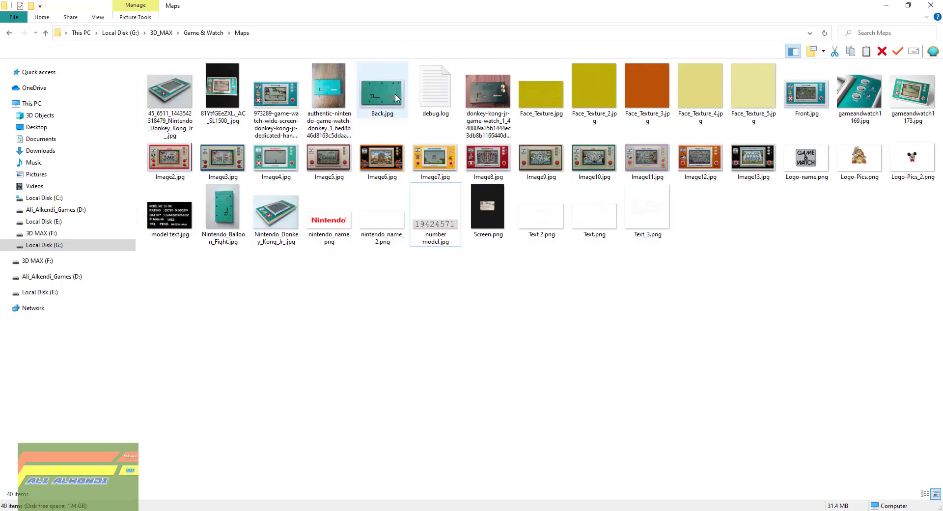
- Preview Back.jpg and then Front.jpg in Honeyview, closing each, and return to 3ds Max
{"action": "left_click", "coordinate": [390, 97]}
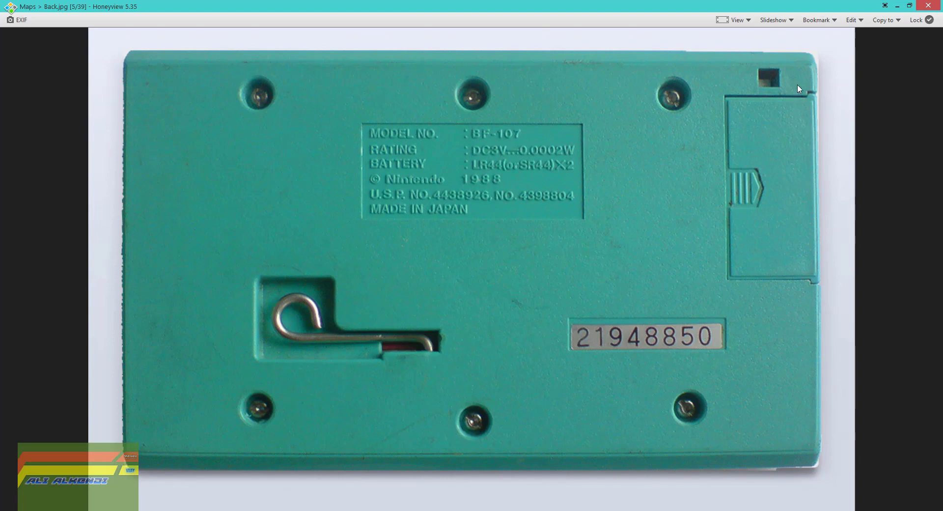
{"action": "left_click", "coordinate": [927, 7]}
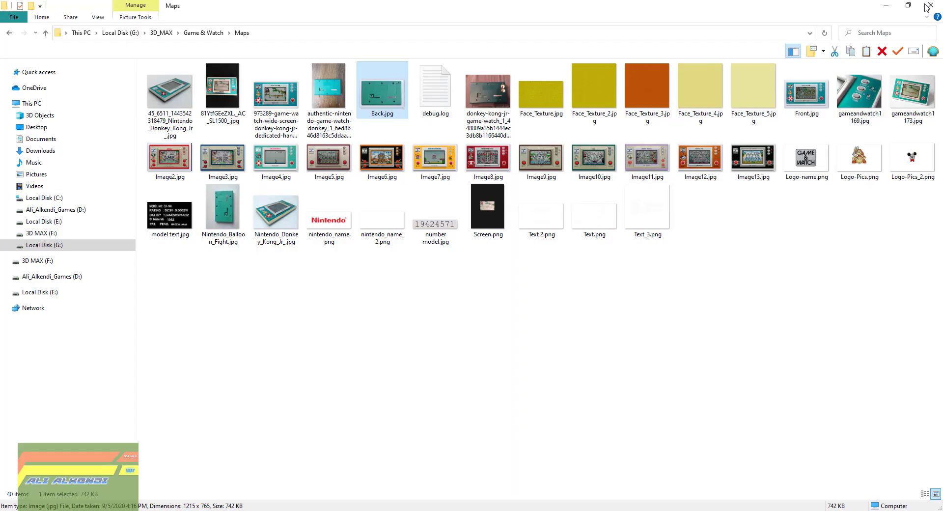
{"action": "left_click", "coordinate": [801, 88]}
{"action": "double_click", "coordinate": [799, 87]}
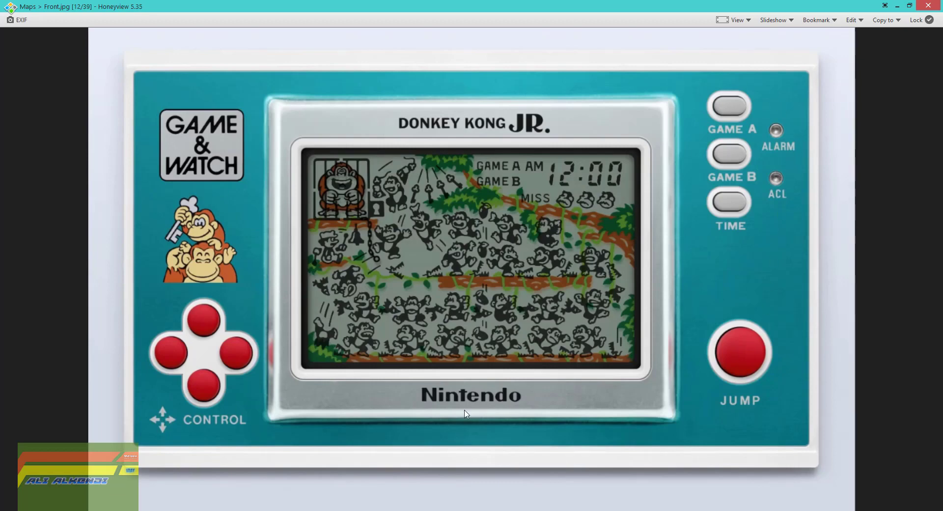
{"action": "left_click", "coordinate": [929, 5]}
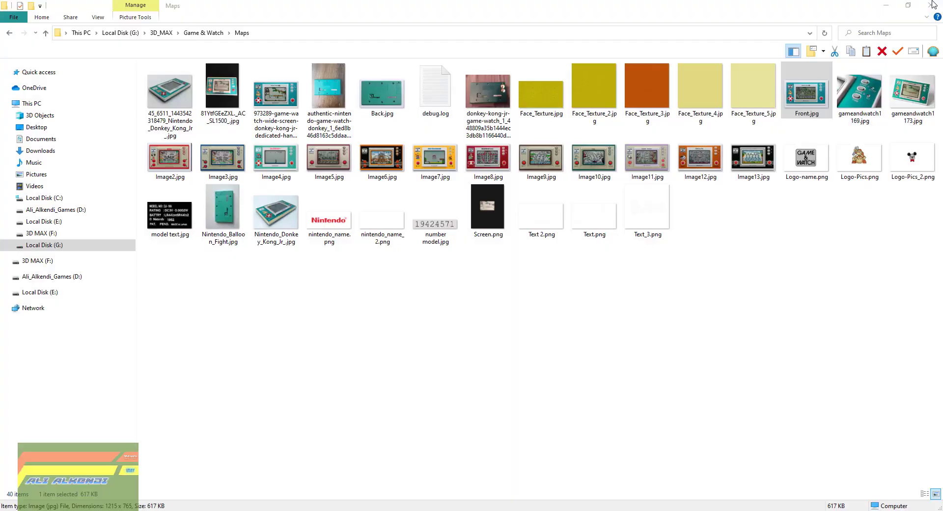
{"action": "key", "text": "alt+Tab"}
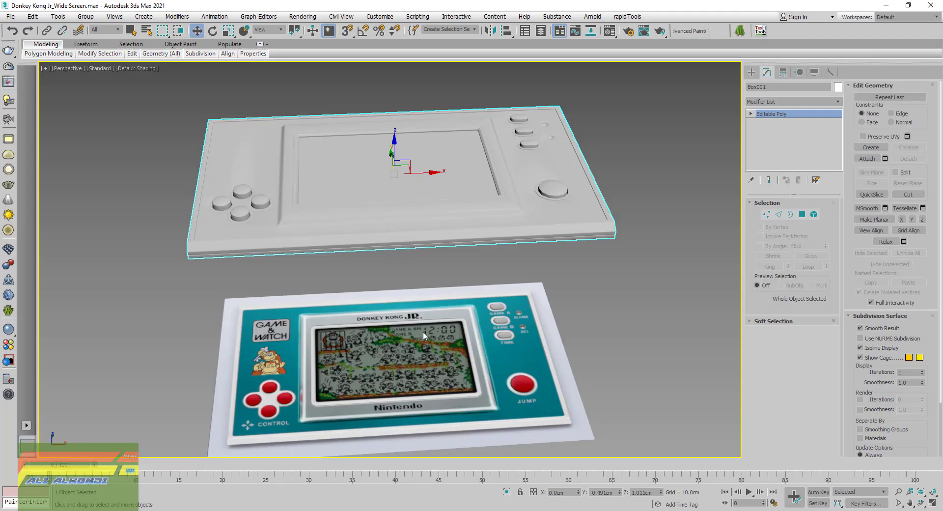
- Unfreeze all objects and delete the front and back reference photo planes
{"action": "scroll", "coordinate": [420, 330], "scroll_direction": "down", "scroll_amount": 5}
{"action": "scroll", "coordinate": [417, 329], "scroll_direction": "down", "scroll_amount": 1}
{"action": "right_click", "coordinate": [624, 274]}
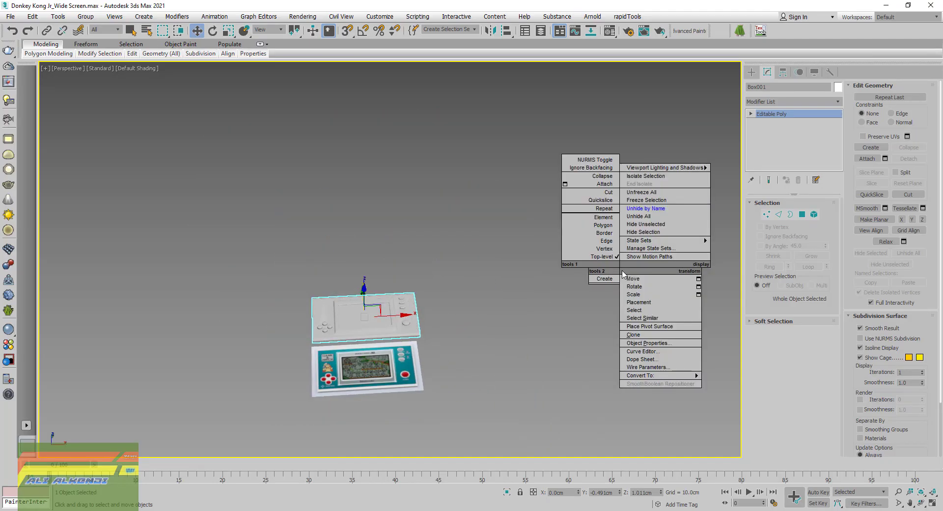
{"action": "left_click", "coordinate": [636, 194]}
{"action": "scroll", "coordinate": [410, 356], "scroll_direction": "down", "scroll_amount": 2}
{"action": "left_click", "coordinate": [410, 356]}
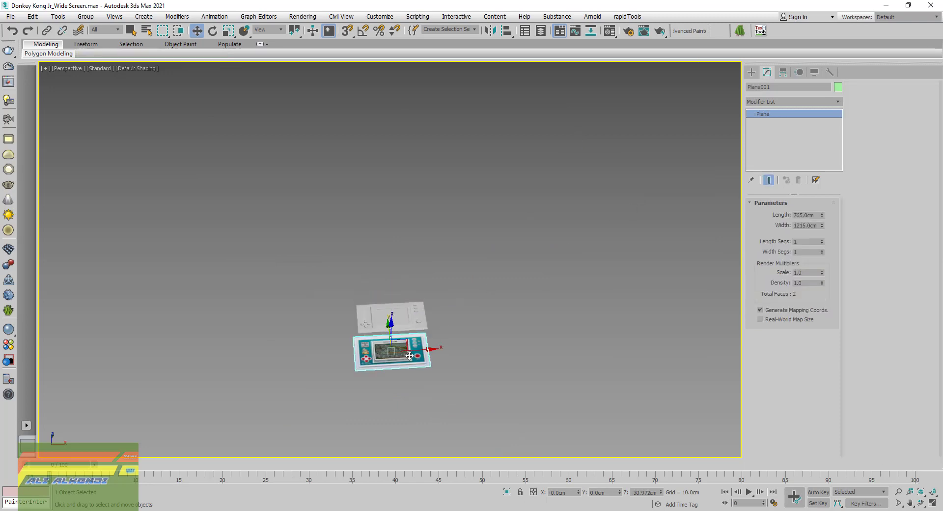
{"action": "middle_click_drag", "start_coordinate": [410, 357], "coordinate": [410, 284], "text": "alt"}
{"action": "left_click", "coordinate": [405, 227], "text": "ctrl"}
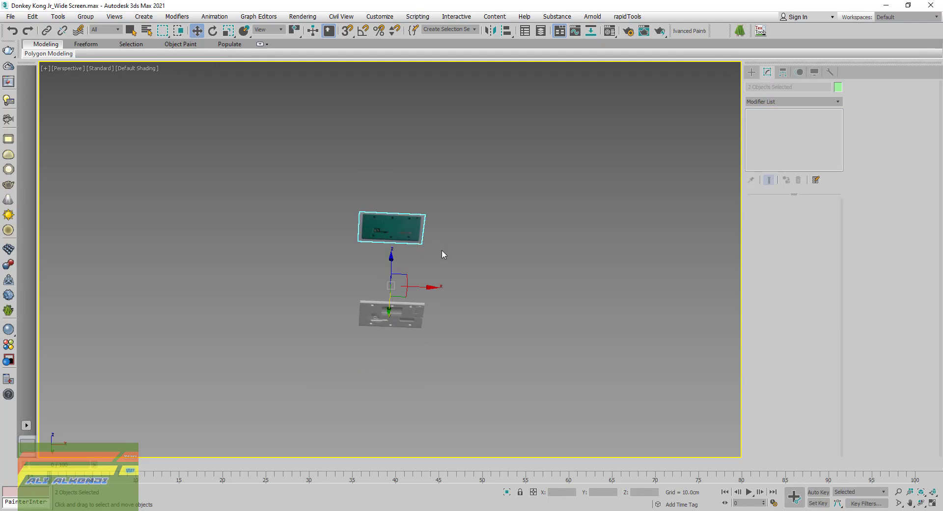
{"action": "key", "text": "Delete"}
{"action": "middle_click_drag", "start_coordinate": [442, 254], "coordinate": [443, 331], "text": "alt"}
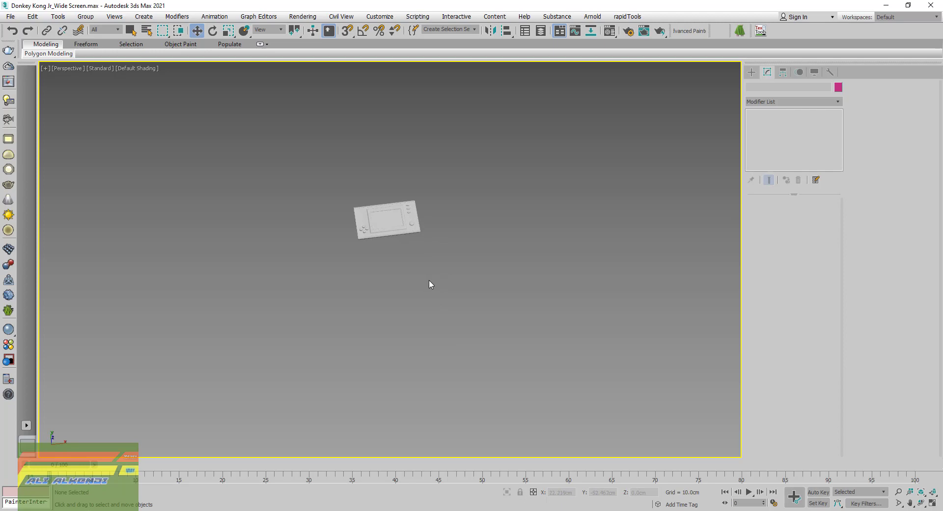
{"action": "scroll", "coordinate": [418, 277], "scroll_direction": "up", "scroll_amount": 1}
{"action": "scroll", "coordinate": [387, 220], "scroll_direction": "up", "scroll_amount": 5}
{"action": "mouse_move", "coordinate": [387, 220]}
{"action": "middle_mouse_down", "text": "alt"}
{"action": "mouse_move", "coordinate": [421, 259]}
{"action": "mouse_move", "coordinate": [383, 89]}
{"action": "mouse_move", "coordinate": [399, 192]}
{"action": "middle_mouse_up", "text": "alt"}
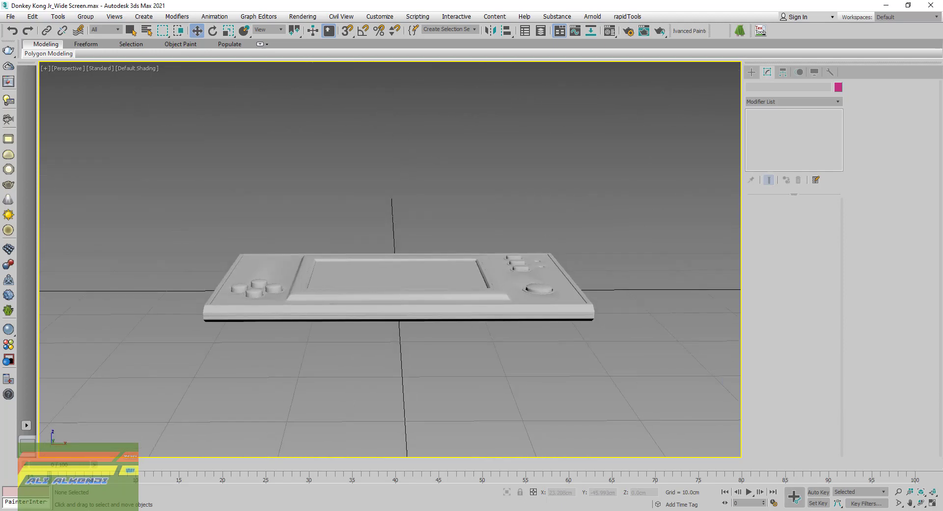
- Change the Bottom viewport to a wireframe Top view centred on the handheld
{"action": "left_click", "coordinate": [933, 492]}
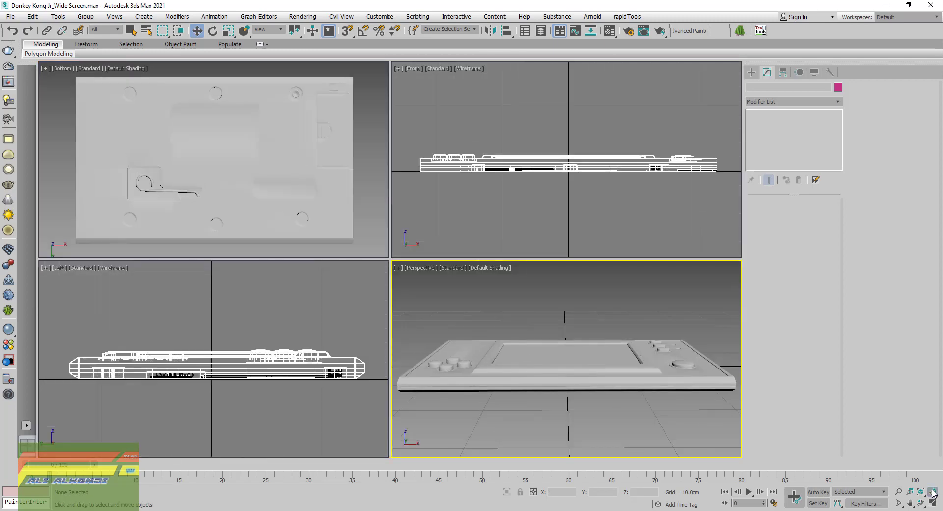
{"action": "left_click", "coordinate": [62, 68]}
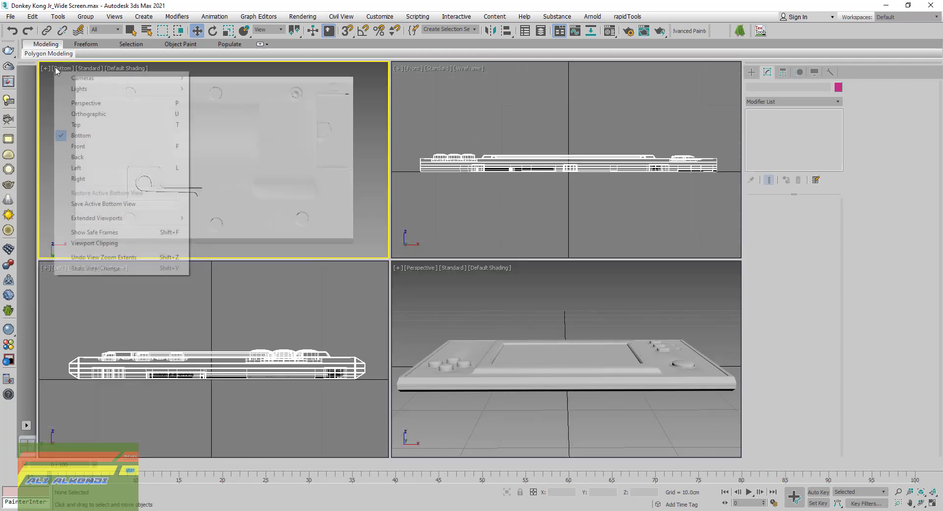
{"action": "left_click", "coordinate": [93, 126]}
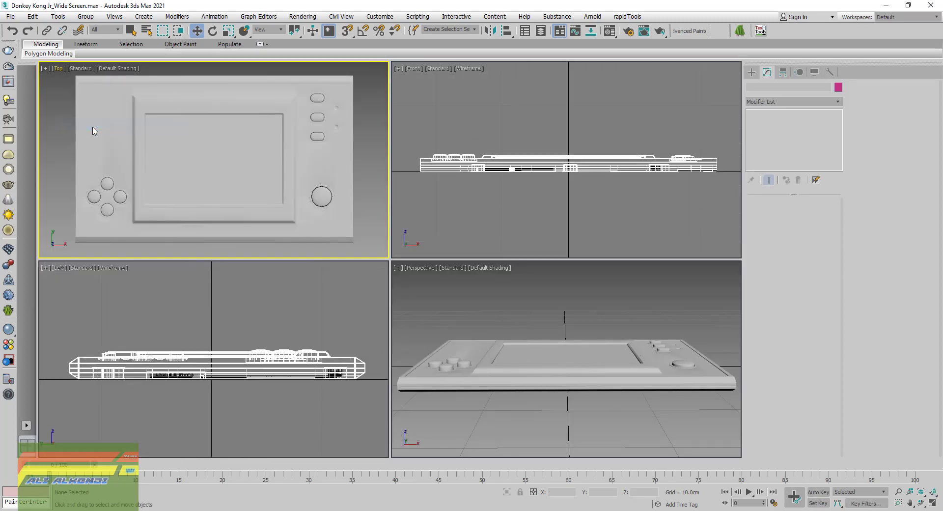
{"action": "left_click", "coordinate": [137, 162]}
{"action": "key", "text": "F3"}
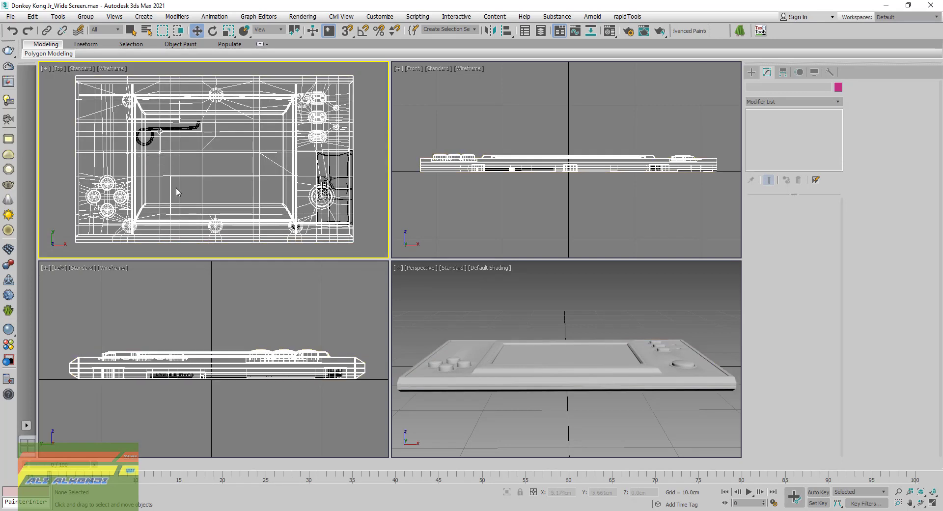
{"action": "middle_click_drag", "start_coordinate": [109, 120], "coordinate": [199, 164]}
{"action": "scroll", "coordinate": [123, 119], "scroll_direction": "down", "scroll_amount": 3}
{"action": "scroll", "coordinate": [123, 119], "scroll_direction": "down", "scroll_amount": 3}
{"action": "scroll", "coordinate": [200, 163], "scroll_direction": "up", "scroll_amount": 3}
{"action": "left_click", "coordinate": [236, 236]}
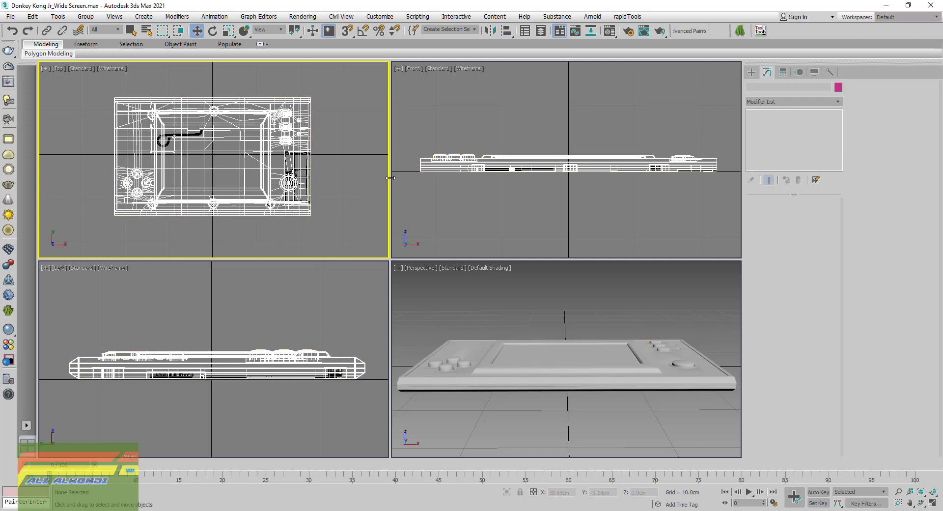
- Maximize the Perspective view, look down on the handheld, and box-select all four parts
{"action": "left_click", "coordinate": [502, 296]}
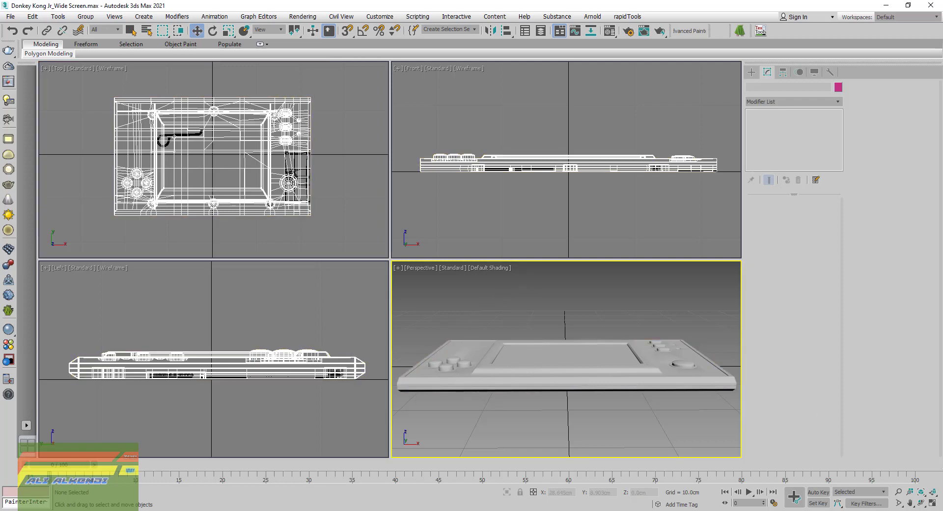
{"action": "left_click", "coordinate": [932, 504]}
{"action": "scroll", "coordinate": [409, 332], "scroll_direction": "down", "scroll_amount": 2}
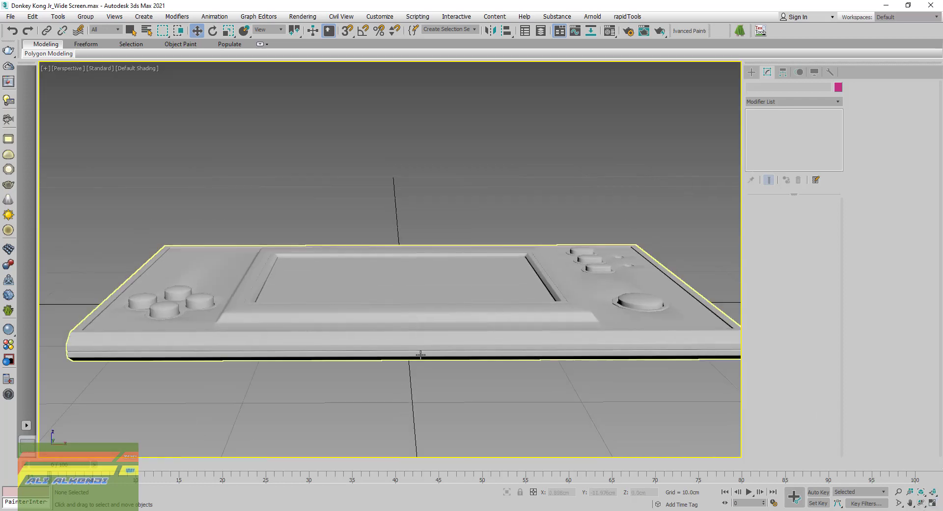
{"action": "scroll", "coordinate": [425, 339], "scroll_direction": "down", "scroll_amount": 1}
{"action": "mouse_move", "coordinate": [425, 340]}
{"action": "middle_mouse_down", "text": "alt"}
{"action": "mouse_move", "coordinate": [428, 409]}
{"action": "mouse_move", "coordinate": [419, 225]}
{"action": "mouse_move", "coordinate": [434, 315]}
{"action": "mouse_move", "coordinate": [423, 374]}
{"action": "mouse_move", "coordinate": [417, 341]}
{"action": "middle_mouse_up", "text": "alt"}
{"action": "left_click", "coordinate": [428, 377]}
{"action": "left_click", "coordinate": [182, 171]}
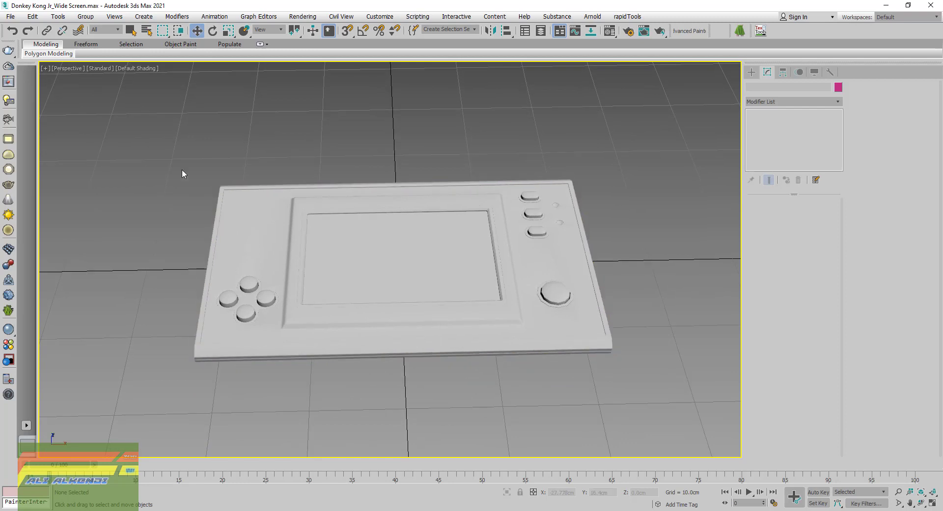
{"action": "left_click_drag", "start_coordinate": [662, 452], "coordinate": [664, 452]}
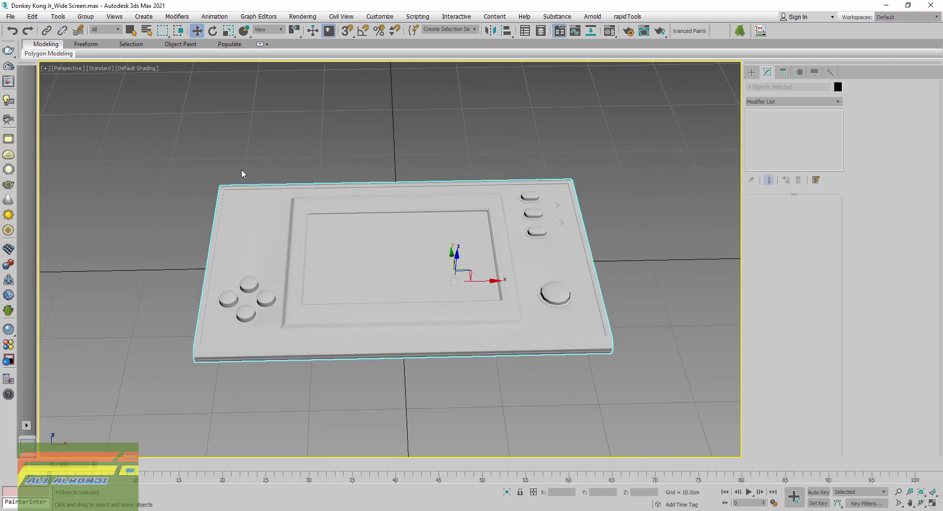
- Group the four handheld parts under the name Group001
{"action": "left_click", "coordinate": [86, 16]}
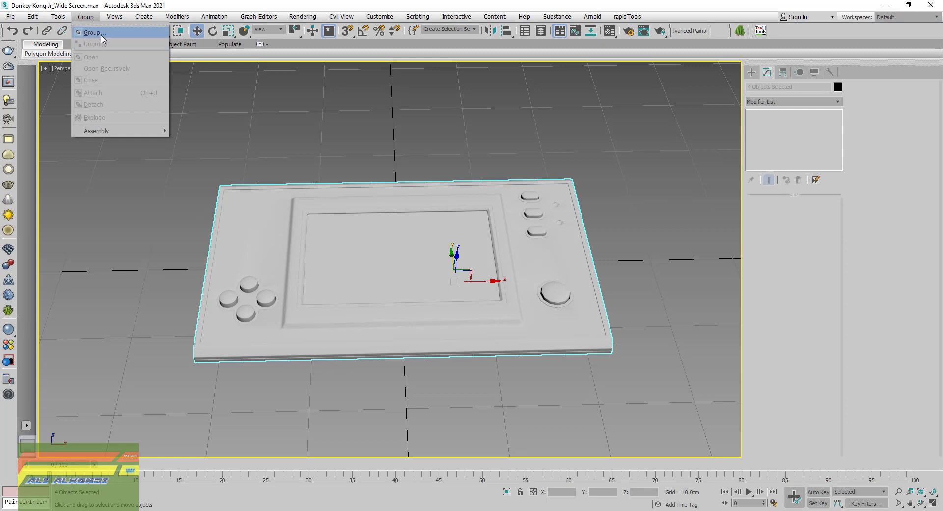
{"action": "left_click", "coordinate": [98, 32]}
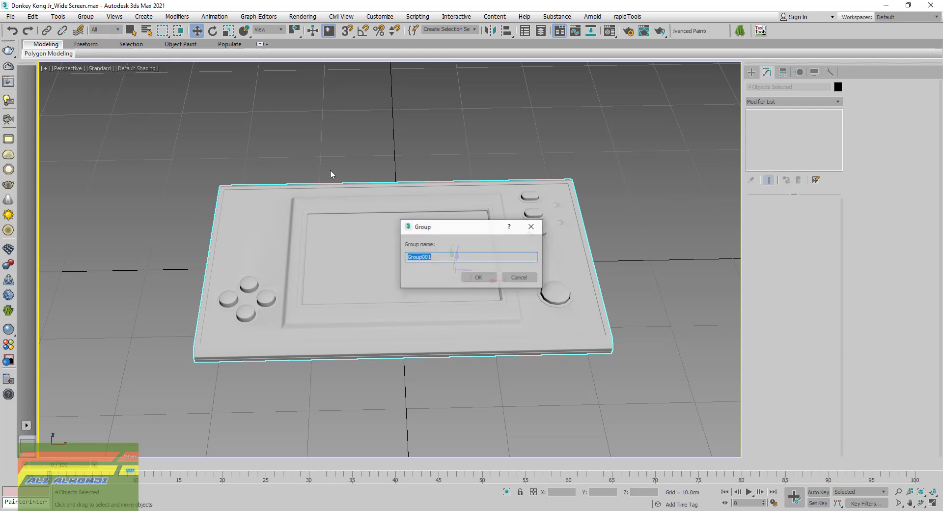
{"action": "left_click", "coordinate": [474, 275]}
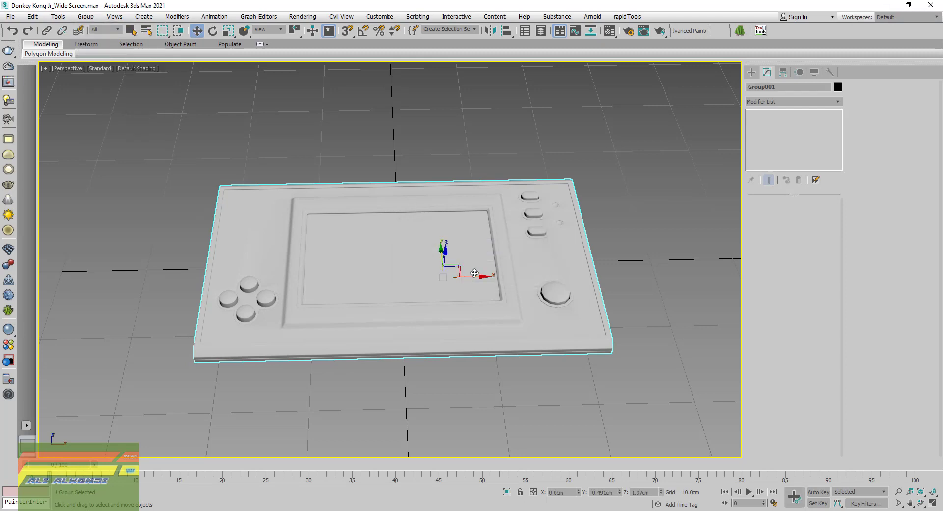
- Centre Group001's pivot using Affect Pivot Only and Center to Object
{"action": "left_click", "coordinate": [783, 71]}
{"action": "left_click", "coordinate": [792, 139]}
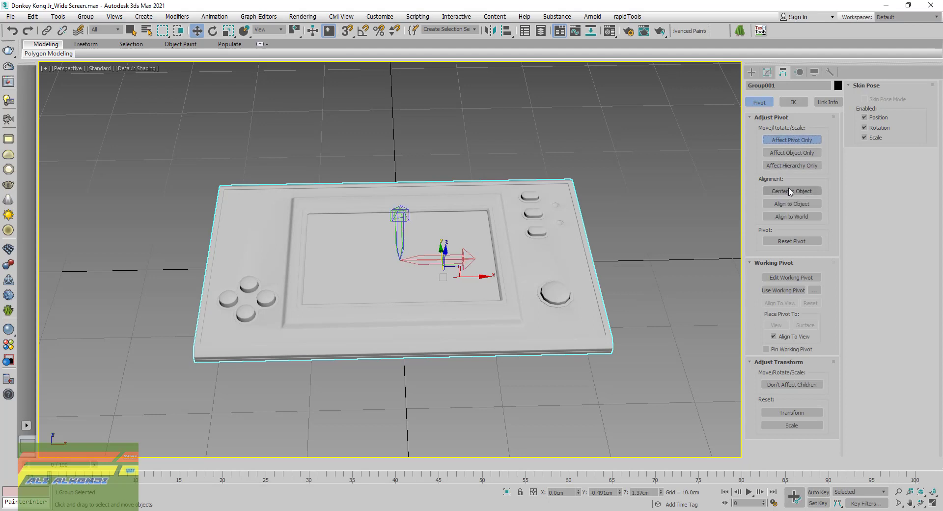
{"action": "left_click", "coordinate": [790, 191]}
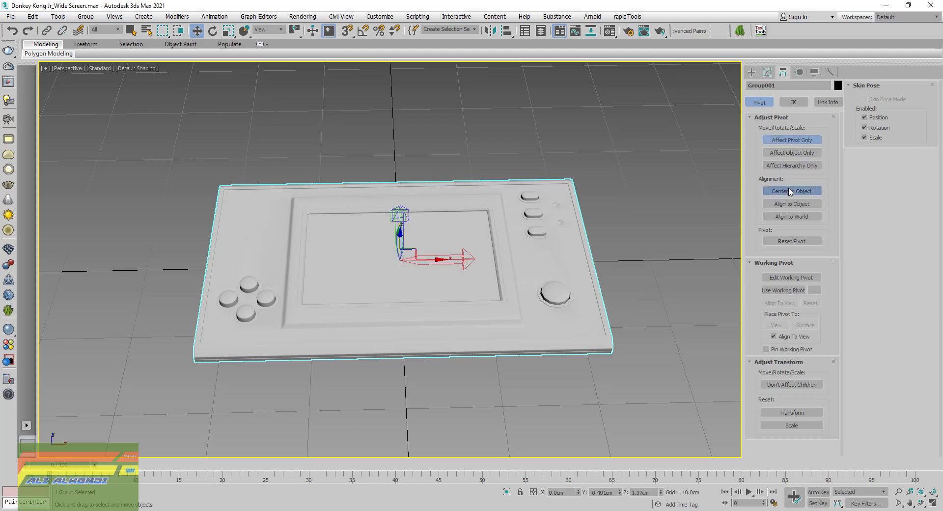
{"action": "left_click", "coordinate": [786, 140]}
{"action": "left_click", "coordinate": [766, 76]}
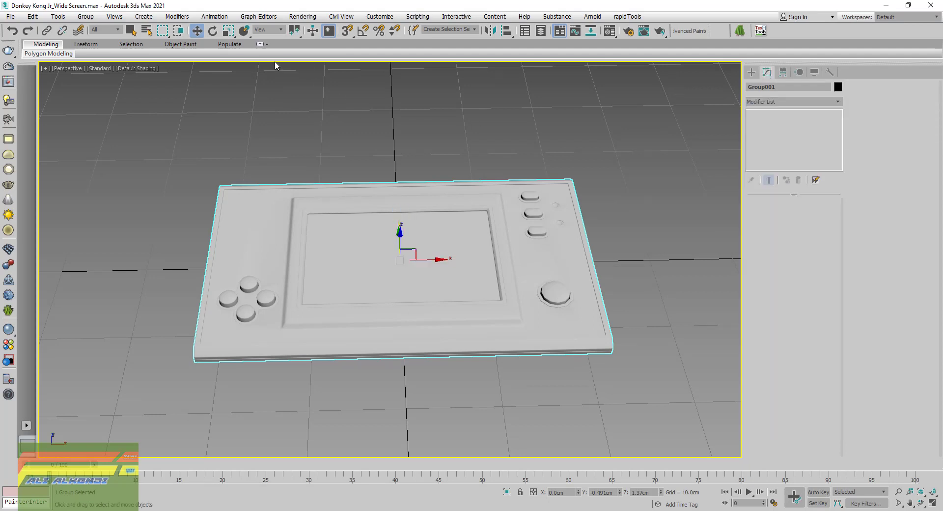
- Set the group's absolute Y position to 0, then deselect it
{"action": "right_click", "coordinate": [197, 30]}
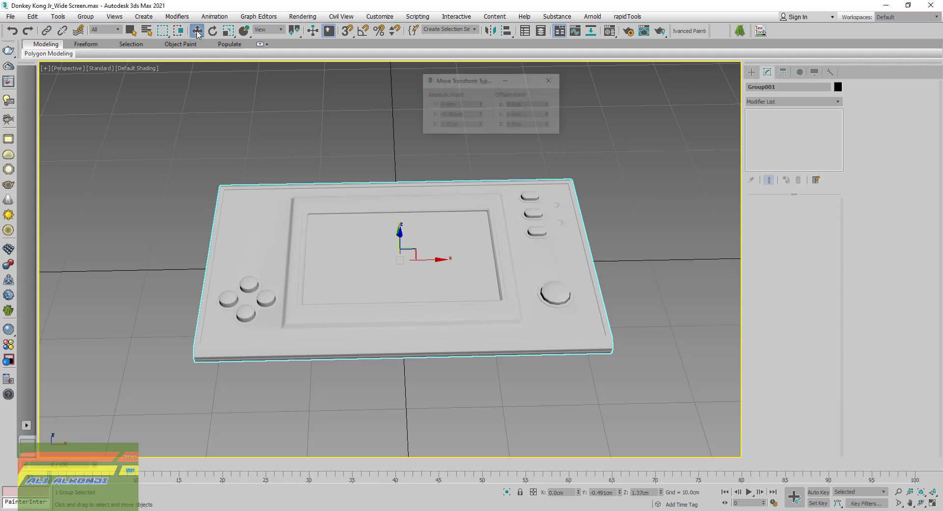
{"action": "right_click", "coordinate": [481, 116]}
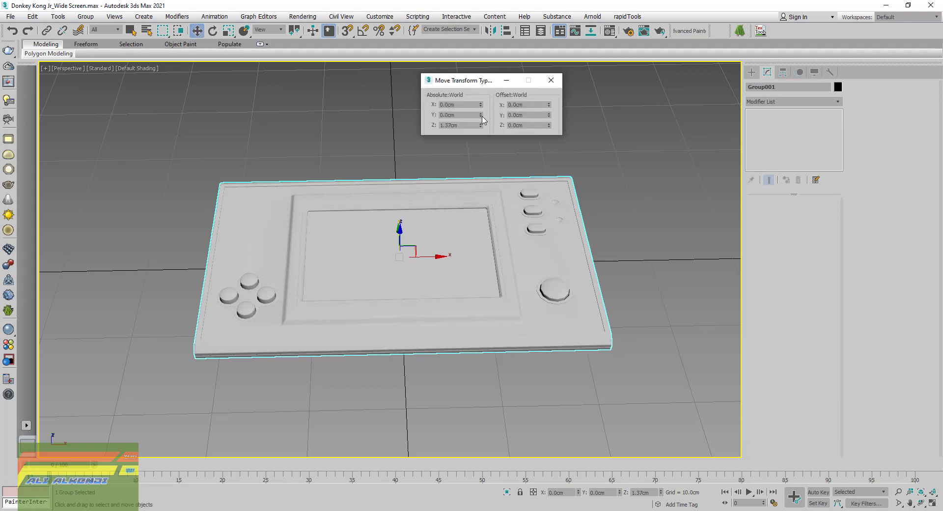
{"action": "left_click", "coordinate": [551, 80]}
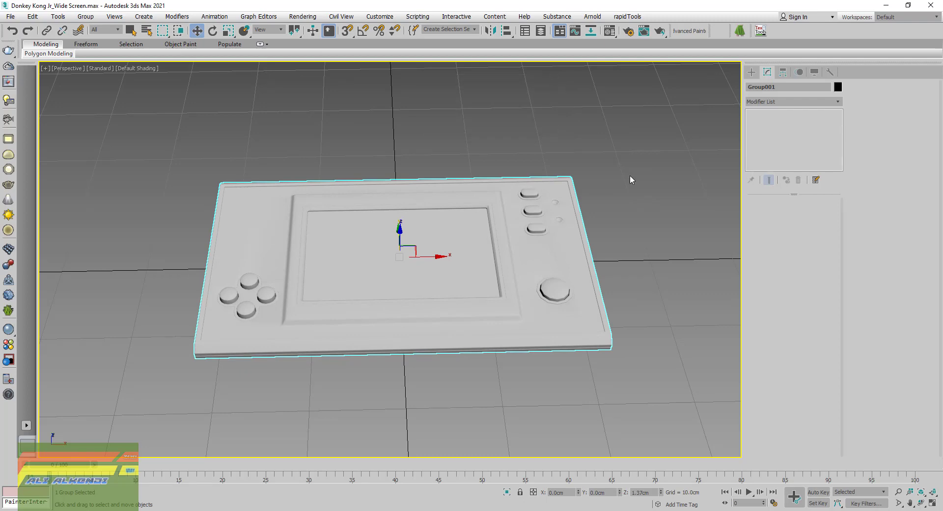
{"action": "left_click", "coordinate": [631, 180]}
{"action": "middle_click_drag", "start_coordinate": [474, 291], "coordinate": [474, 255], "text": "alt"}
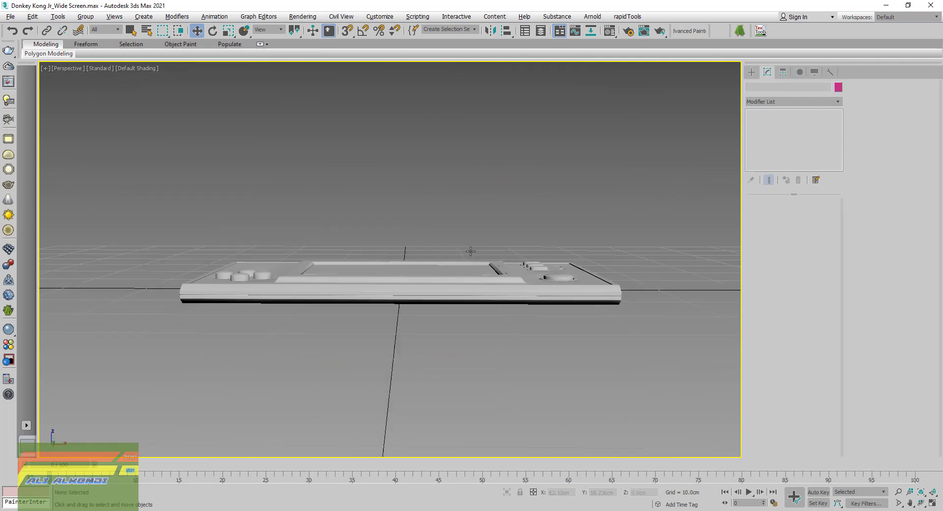
- Recentre the side view on the handheld in the four-view layout and select Group001
{"action": "left_click", "coordinate": [932, 505]}
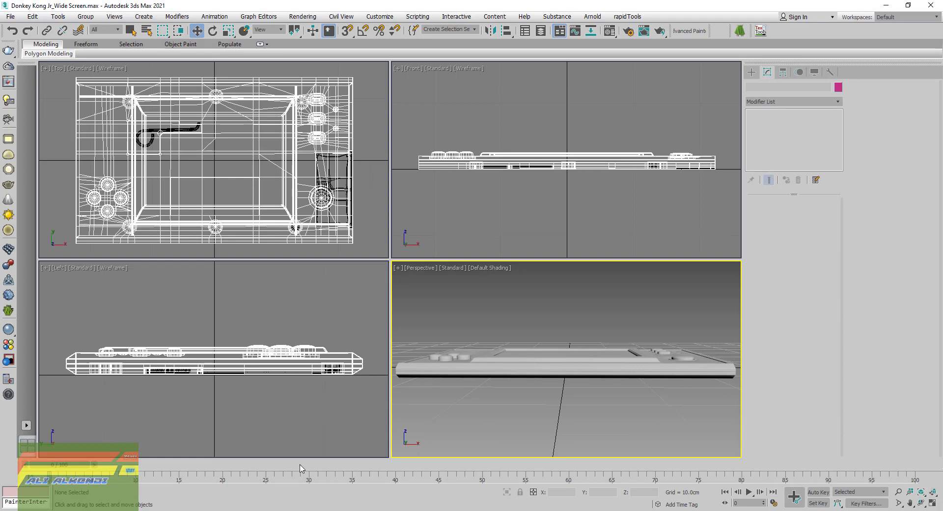
{"action": "scroll", "coordinate": [261, 376], "scroll_direction": "up", "scroll_amount": 5}
{"action": "mouse_move", "coordinate": [156, 392]}
{"action": "middle_mouse_down"}
{"action": "mouse_move", "coordinate": [177, 373]}
{"action": "mouse_move", "coordinate": [293, 367]}
{"action": "middle_mouse_up"}
{"action": "scroll", "coordinate": [294, 369], "scroll_direction": "up", "scroll_amount": 5}
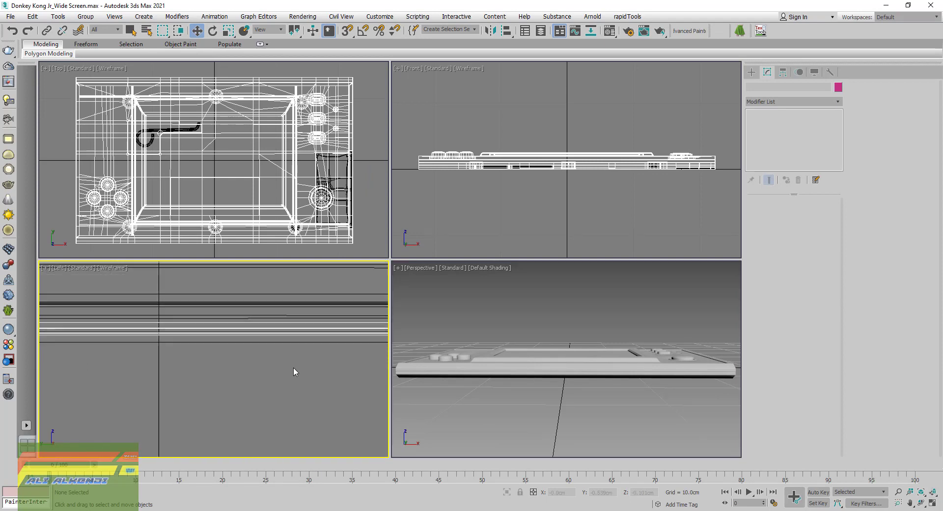
{"action": "scroll", "coordinate": [294, 368], "scroll_direction": "down", "scroll_amount": 2}
{"action": "scroll", "coordinate": [294, 368], "scroll_direction": "down", "scroll_amount": 2}
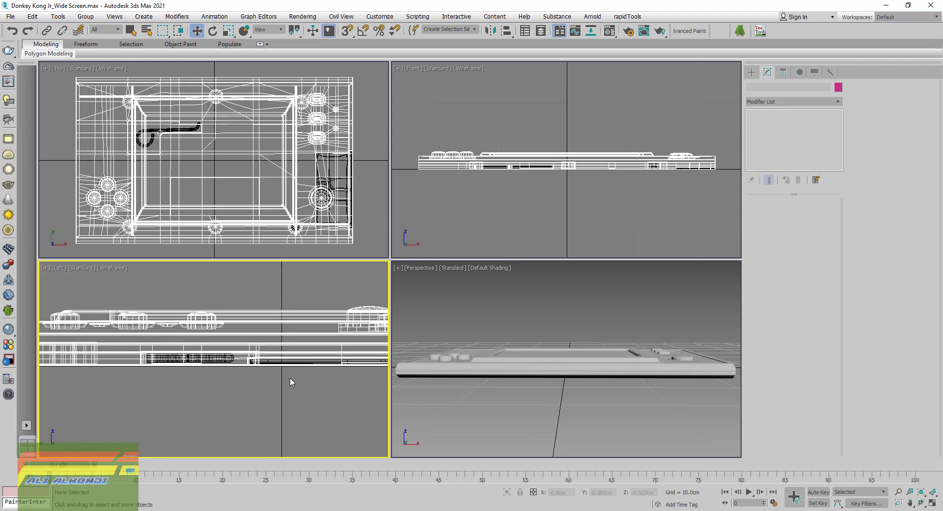
{"action": "middle_click_drag", "start_coordinate": [290, 377], "coordinate": [238, 362]}
{"action": "scroll", "coordinate": [238, 364], "scroll_direction": "down", "scroll_amount": 2}
{"action": "scroll", "coordinate": [244, 369], "scroll_direction": "down", "scroll_amount": 1}
{"action": "left_click", "coordinate": [248, 371]}
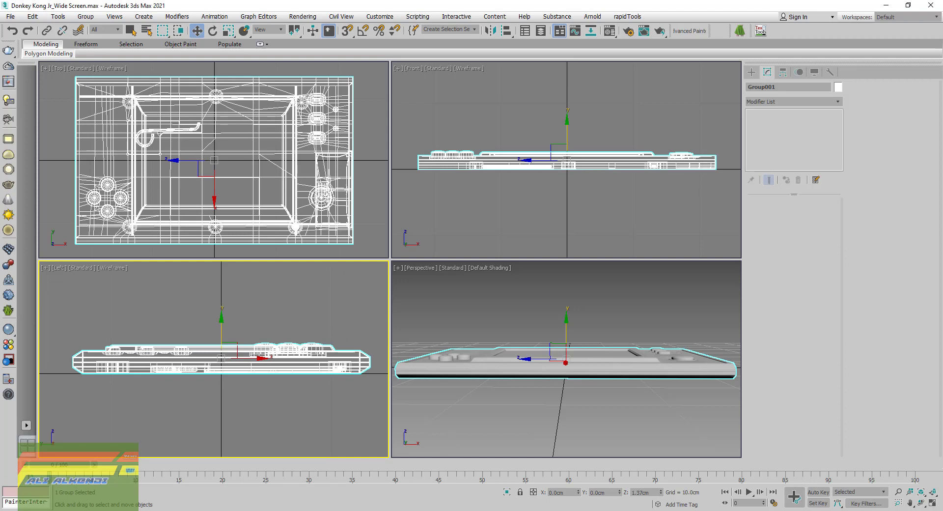
- Nudge the group upward in the maximized side view, then maximize the Perspective view
{"action": "left_click", "coordinate": [932, 502]}
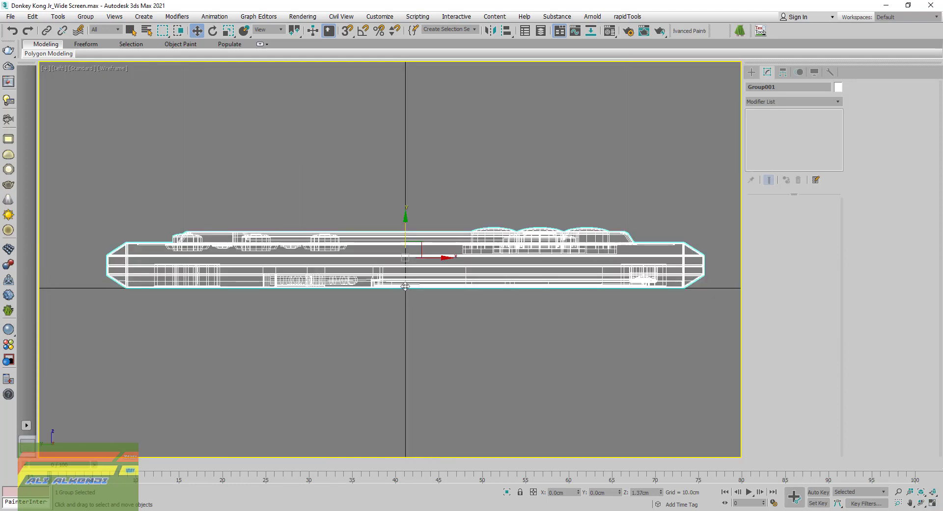
{"action": "scroll", "coordinate": [407, 283], "scroll_direction": "up", "scroll_amount": 5}
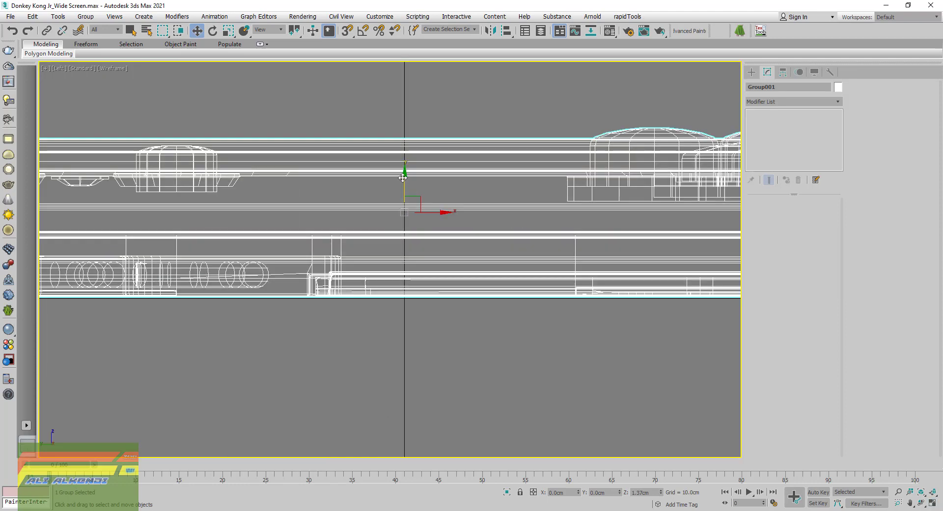
{"action": "left_click_drag", "start_coordinate": [403, 178], "coordinate": [402, 196]}
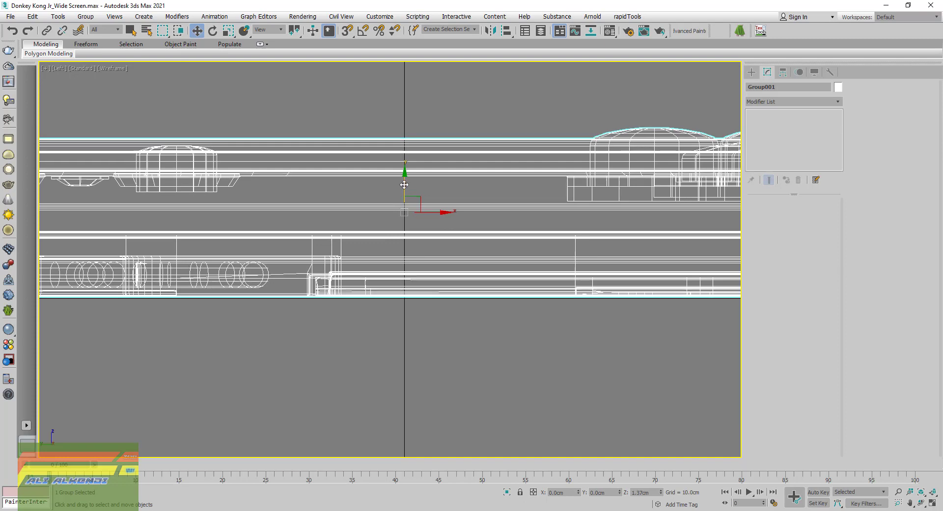
{"action": "left_click", "coordinate": [937, 506]}
{"action": "left_click", "coordinate": [662, 391]}
{"action": "mouse_move", "coordinate": [632, 393]}
{"action": "middle_mouse_down"}
{"action": "mouse_move", "coordinate": [625, 395]}
{"action": "mouse_move", "coordinate": [631, 402]}
{"action": "middle_mouse_up"}
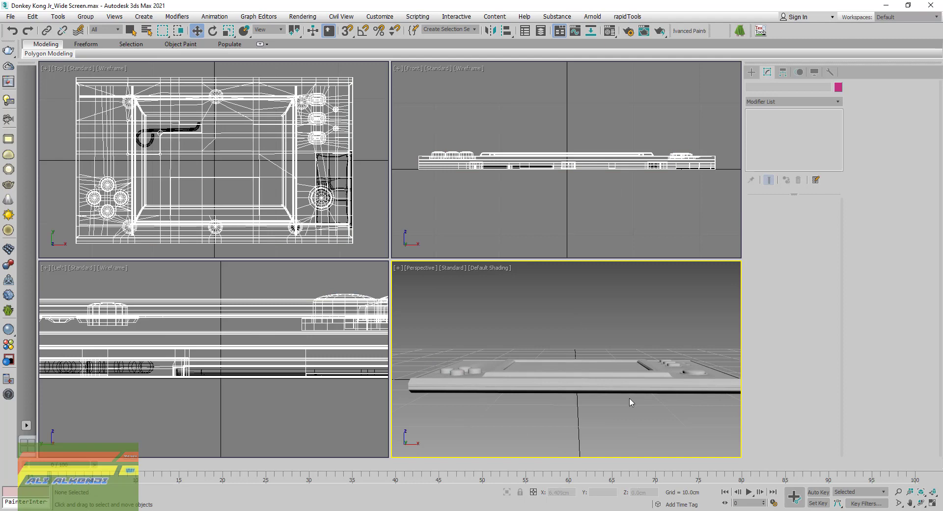
{"action": "left_click", "coordinate": [932, 504]}
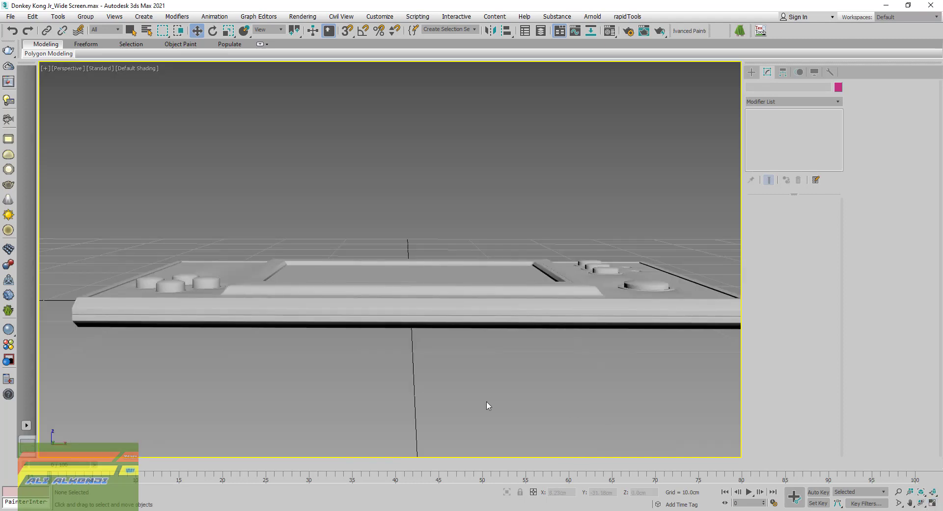
- Test-slide the group along X, undo the move, and view the top with the buttons
{"action": "middle_click_drag", "start_coordinate": [488, 406], "coordinate": [471, 342], "text": "alt"}
{"action": "left_click", "coordinate": [456, 294]}
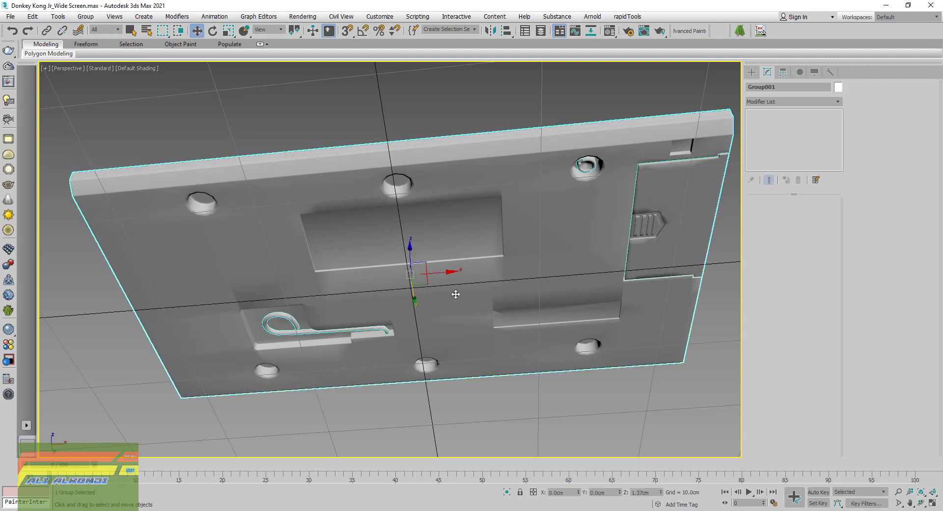
{"action": "left_click_drag", "start_coordinate": [446, 276], "coordinate": [678, 275]}
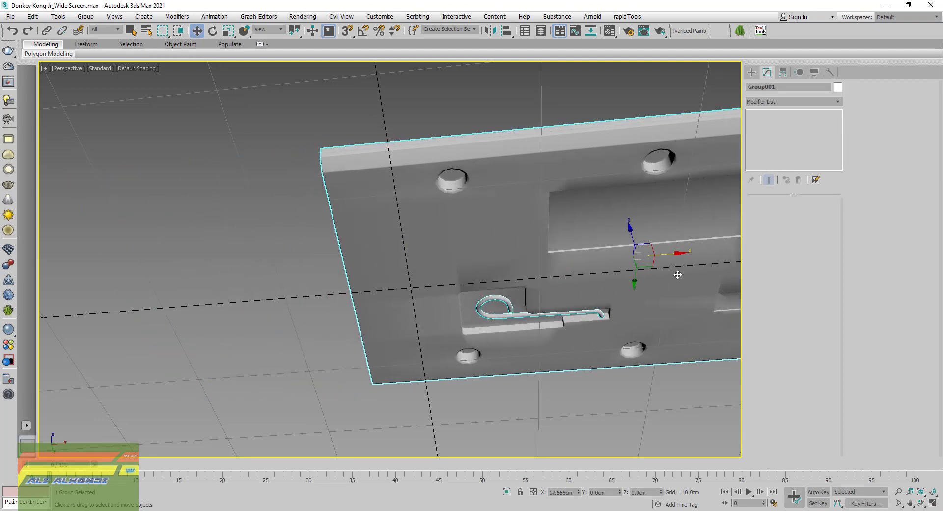
{"action": "key", "text": "ctrl+z"}
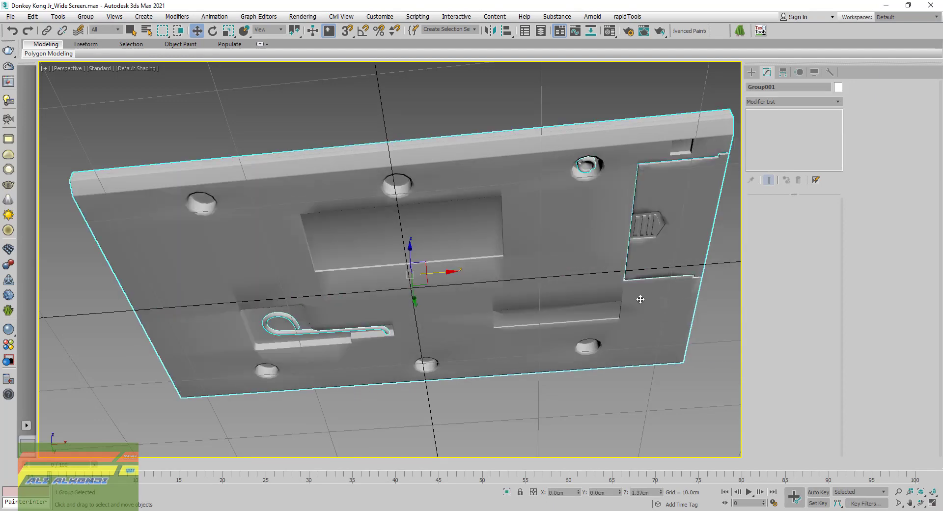
{"action": "middle_click_drag", "start_coordinate": [436, 219], "coordinate": [438, 305], "text": "alt"}
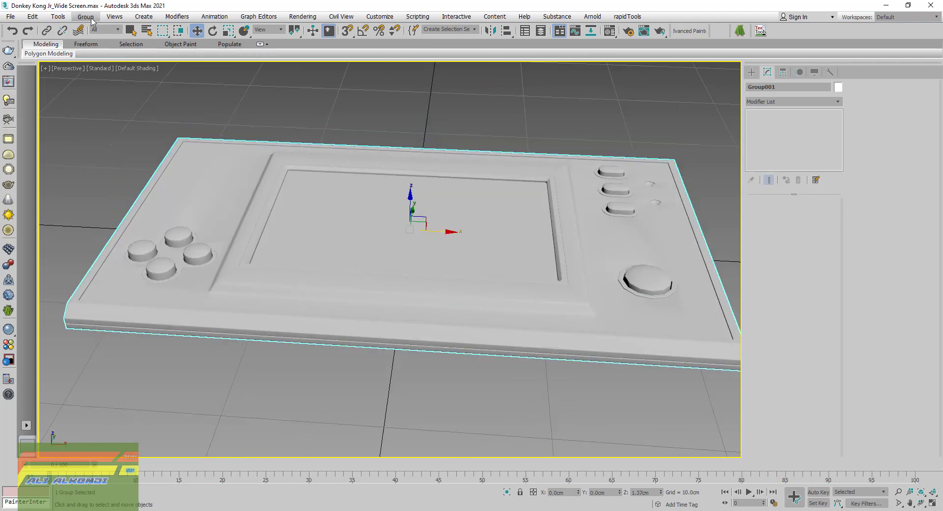
- Ungroup the handheld into separate objects and turn on edged-faces display
{"action": "left_click", "coordinate": [88, 17]}
{"action": "left_click", "coordinate": [95, 43]}
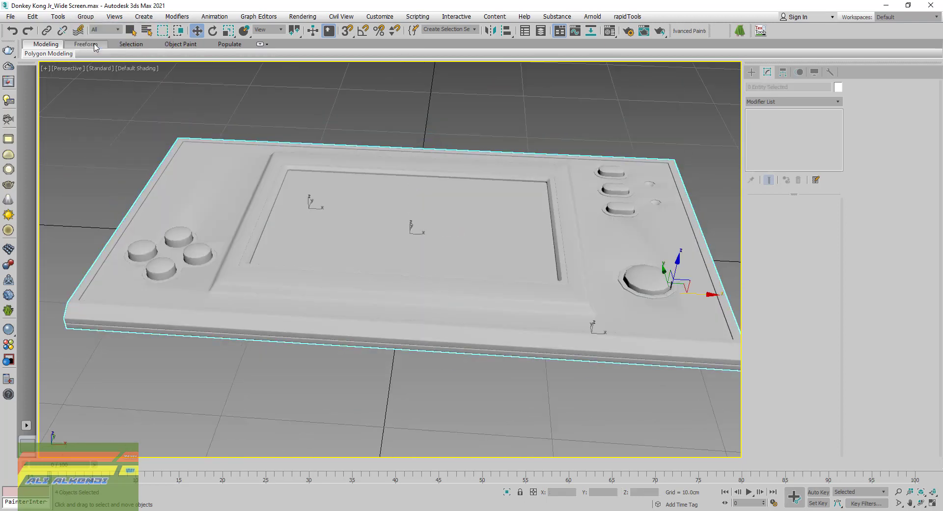
{"action": "left_click", "coordinate": [128, 90]}
{"action": "scroll", "coordinate": [264, 241], "scroll_direction": "down", "scroll_amount": 3}
{"action": "mouse_move", "coordinate": [267, 237]}
{"action": "middle_mouse_down", "text": "alt"}
{"action": "mouse_move", "coordinate": [274, 360]}
{"action": "mouse_move", "coordinate": [160, 122]}
{"action": "mouse_move", "coordinate": [118, 151]}
{"action": "mouse_move", "coordinate": [268, 252]}
{"action": "middle_mouse_up", "text": "alt"}
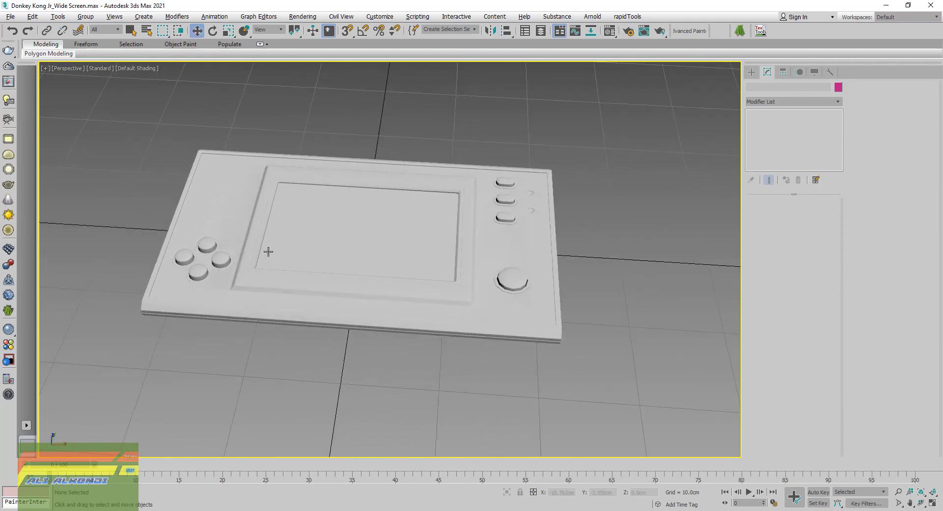
{"action": "middle_click_drag", "start_coordinate": [295, 220], "coordinate": [321, 237], "text": "alt"}
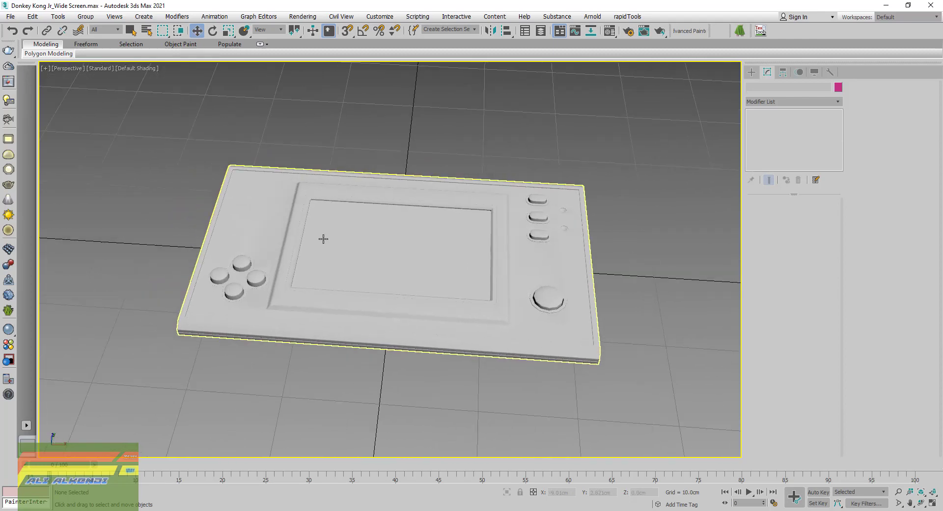
{"action": "key", "text": "F4"}
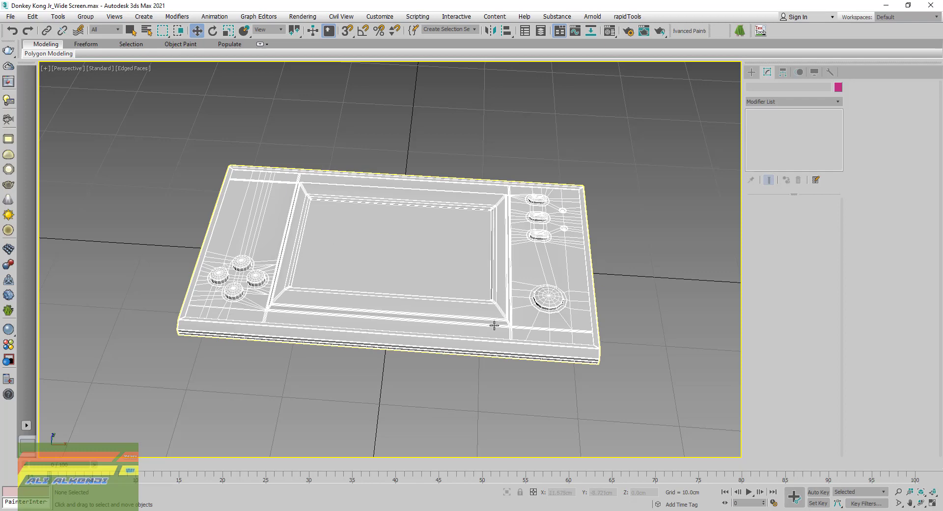
- Enable Use NURMS Subdivision on the console body Box001
{"action": "left_click", "coordinate": [494, 325]}
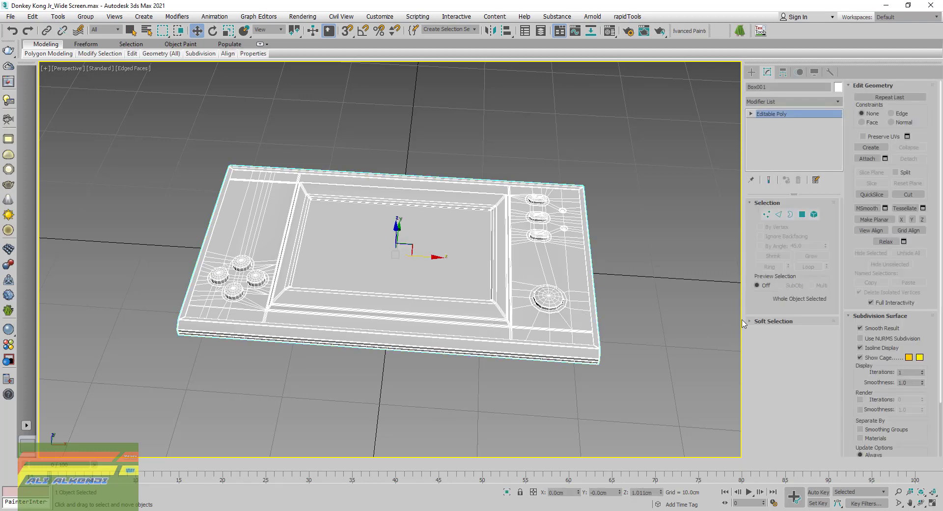
{"action": "middle_click_drag", "start_coordinate": [658, 323], "coordinate": [636, 309]}
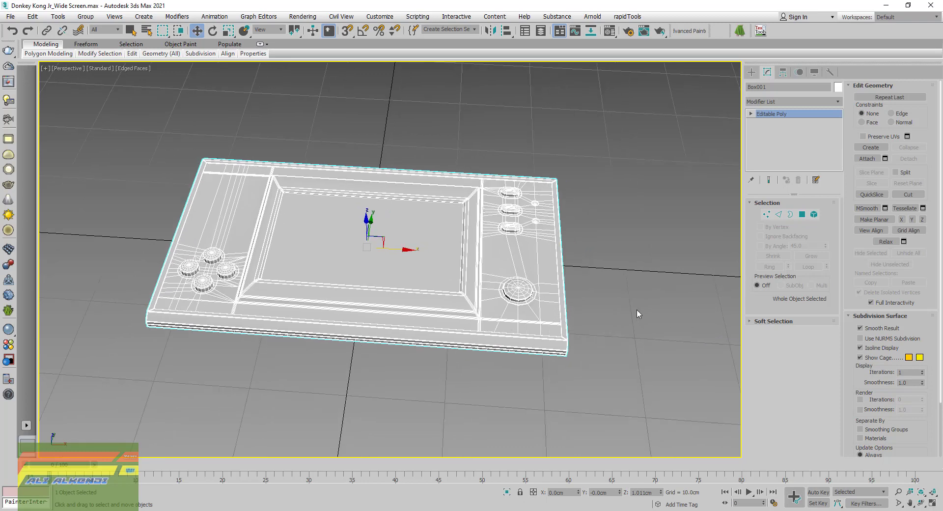
{"action": "left_click", "coordinate": [893, 339]}
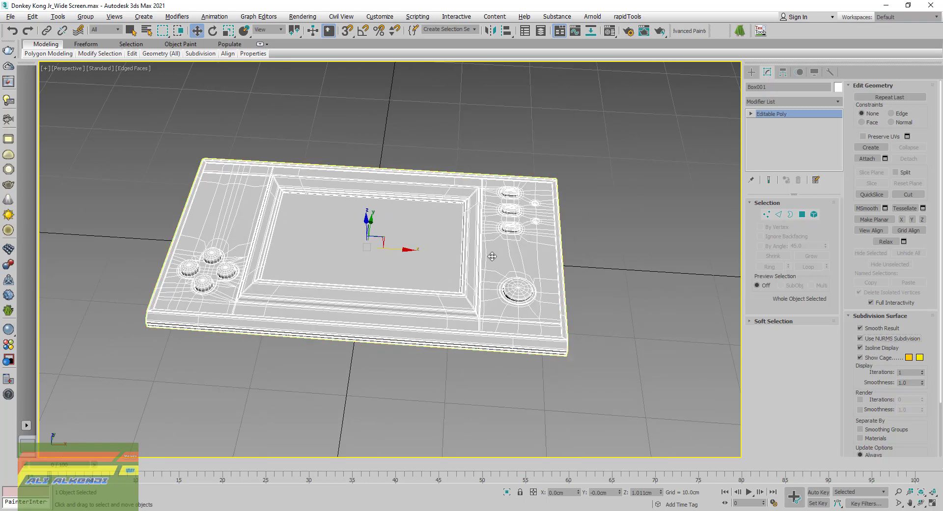
{"action": "mouse_move", "coordinate": [568, 288]}
{"action": "middle_mouse_down", "text": "alt"}
{"action": "mouse_move", "coordinate": [498, 320]}
{"action": "mouse_move", "coordinate": [499, 126]}
{"action": "middle_mouse_up", "text": "alt"}
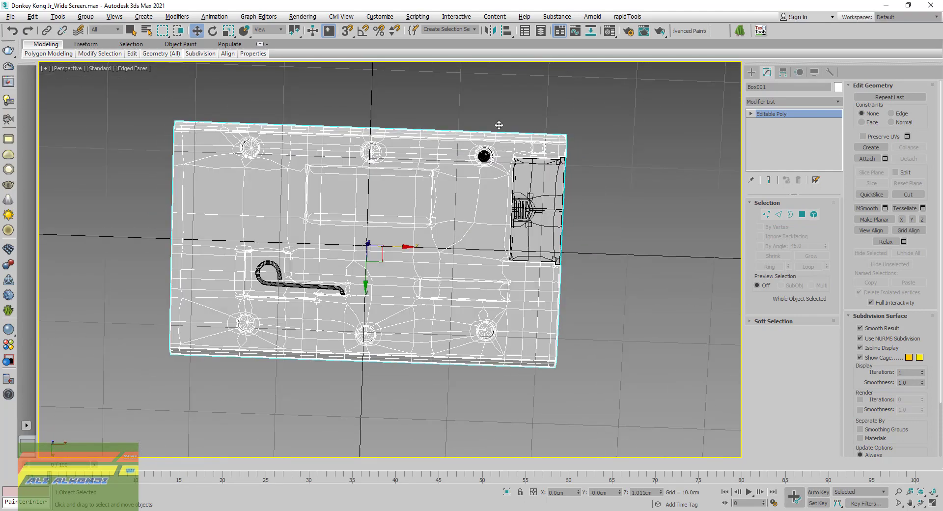
{"action": "mouse_move", "coordinate": [499, 125]}
{"action": "middle_mouse_down", "text": "alt"}
{"action": "mouse_move", "coordinate": [499, 210]}
{"action": "mouse_move", "coordinate": [471, 244]}
{"action": "middle_mouse_up", "text": "alt"}
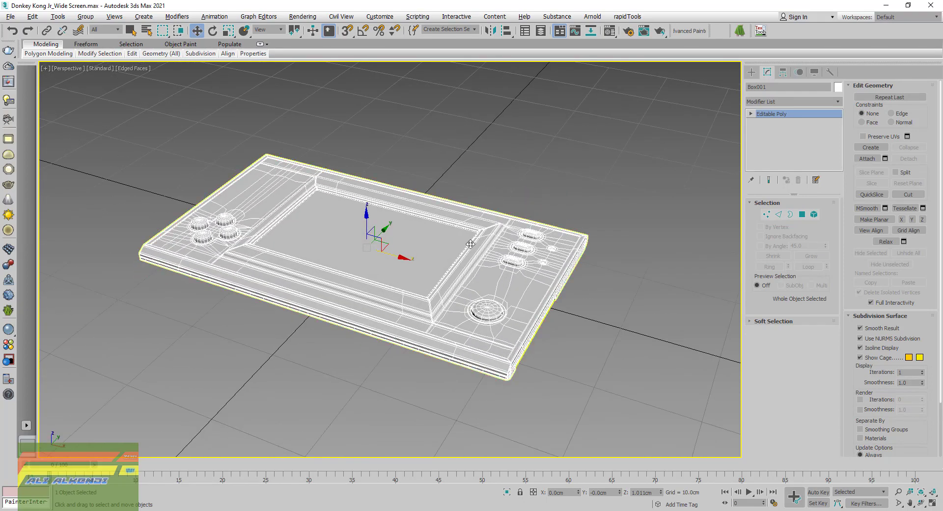
- Convert the smoothed body to an Editable Poly
{"action": "right_click", "coordinate": [519, 288]}
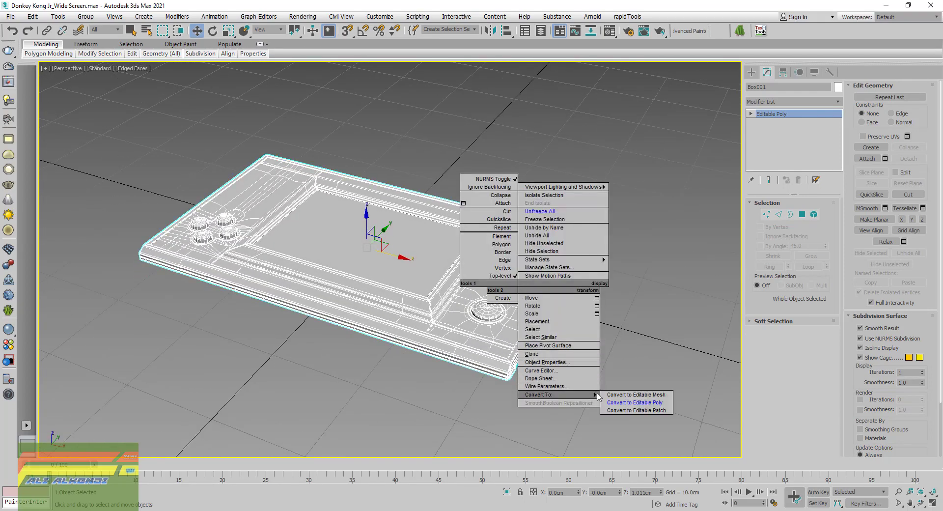
{"action": "left_click", "coordinate": [618, 403]}
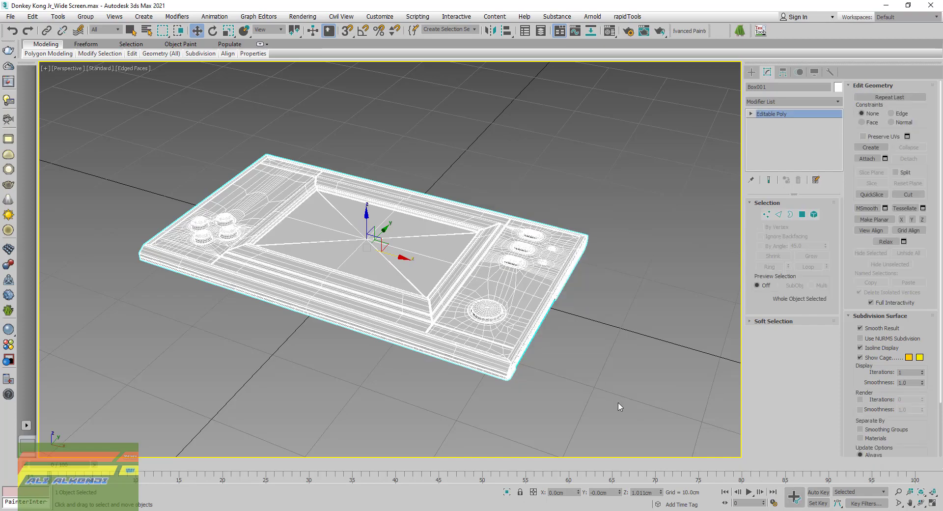
{"action": "mouse_move", "coordinate": [521, 323]}
{"action": "middle_mouse_down", "text": "alt"}
{"action": "mouse_move", "coordinate": [421, 154]}
{"action": "mouse_move", "coordinate": [523, 304]}
{"action": "mouse_move", "coordinate": [515, 310]}
{"action": "middle_mouse_up", "text": "alt"}
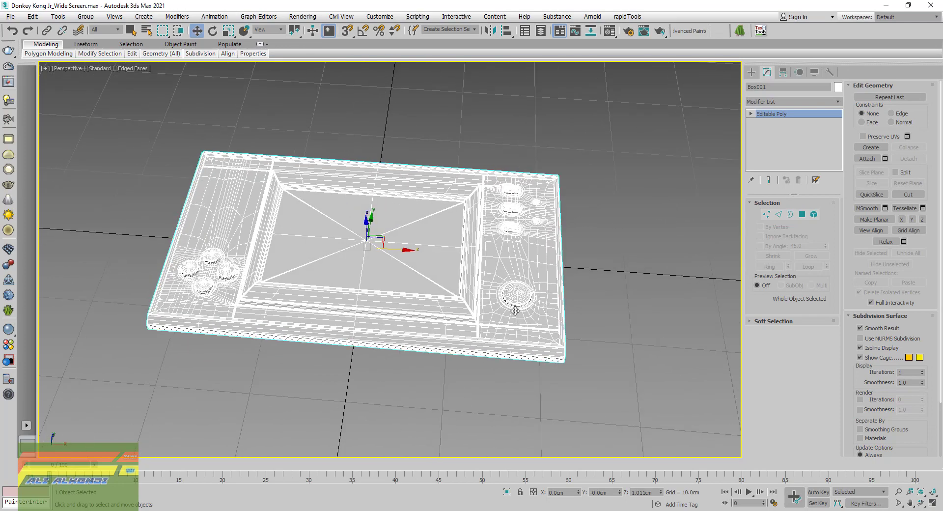
- Inspect the smoothed console from low and high angles with the wireframe edges hidden
{"action": "left_click", "coordinate": [617, 359]}
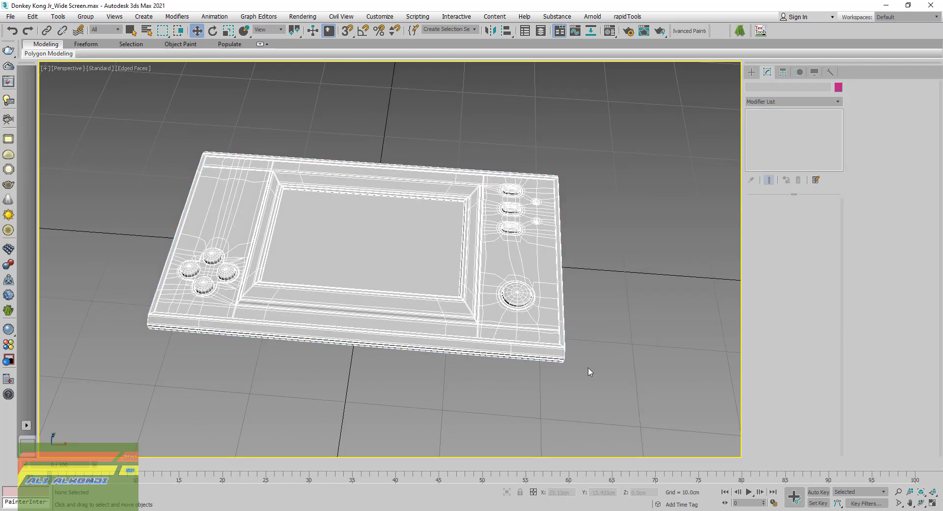
{"action": "mouse_move", "coordinate": [591, 372]}
{"action": "middle_mouse_down", "text": "alt"}
{"action": "mouse_move", "coordinate": [499, 319]}
{"action": "mouse_move", "coordinate": [500, 291]}
{"action": "mouse_move", "coordinate": [506, 338]}
{"action": "middle_mouse_up", "text": "alt"}
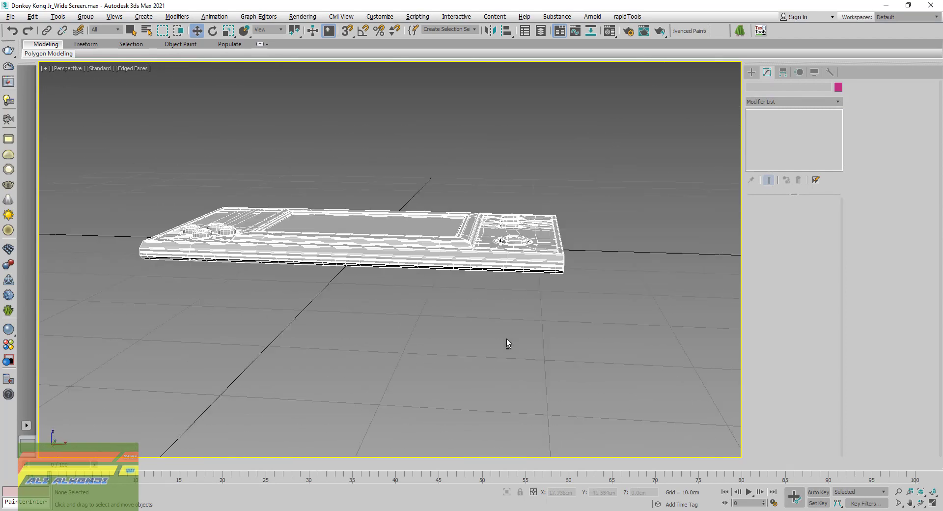
{"action": "left_click", "coordinate": [496, 268]}
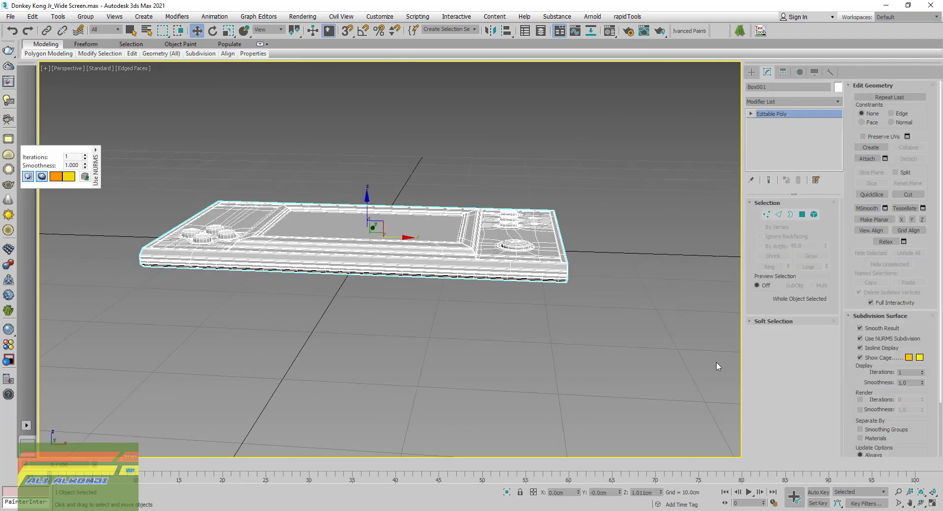
{"action": "left_click", "coordinate": [541, 347]}
{"action": "mouse_move", "coordinate": [540, 348]}
{"action": "middle_mouse_down", "text": "alt"}
{"action": "mouse_move", "coordinate": [438, 344]}
{"action": "mouse_move", "coordinate": [453, 381]}
{"action": "mouse_move", "coordinate": [429, 346]}
{"action": "mouse_move", "coordinate": [431, 395]}
{"action": "mouse_move", "coordinate": [423, 364]}
{"action": "middle_mouse_up", "text": "alt"}
{"action": "key", "text": "F3"}
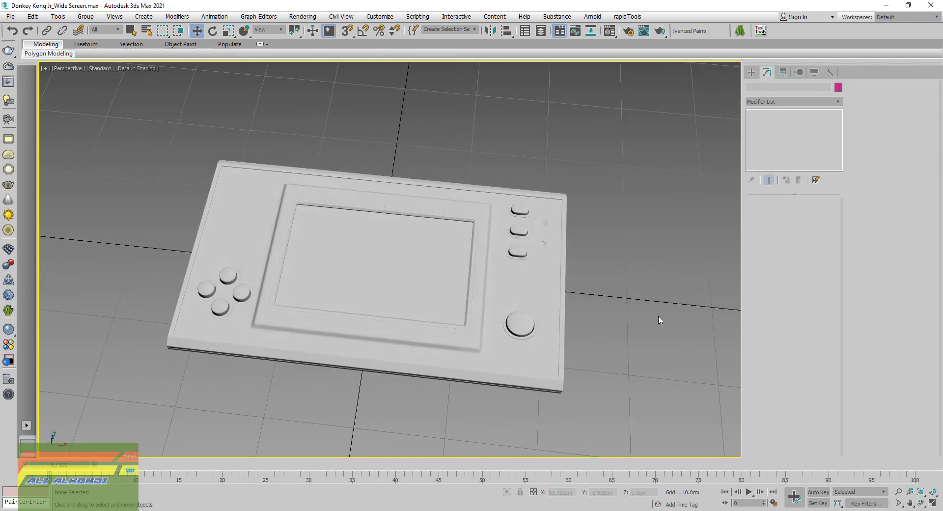
{"action": "middle_click_drag", "start_coordinate": [659, 320], "coordinate": [657, 316], "text": "alt"}
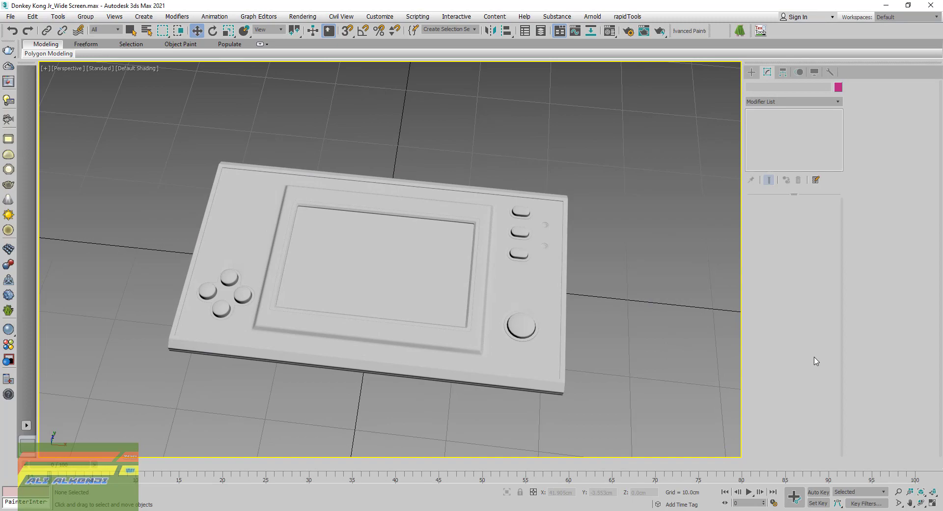